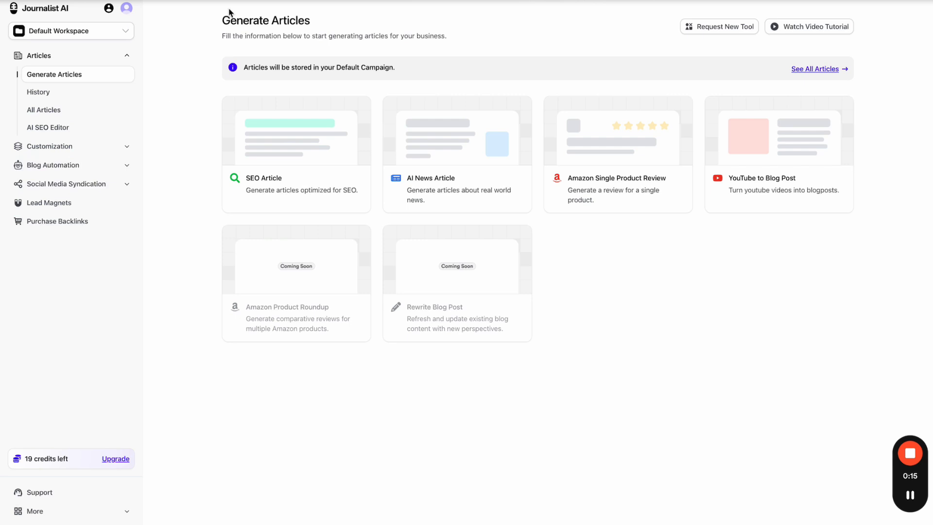
- Switch to the Help Docs browser tab to view the Getting Started page
left_click(252, 1)
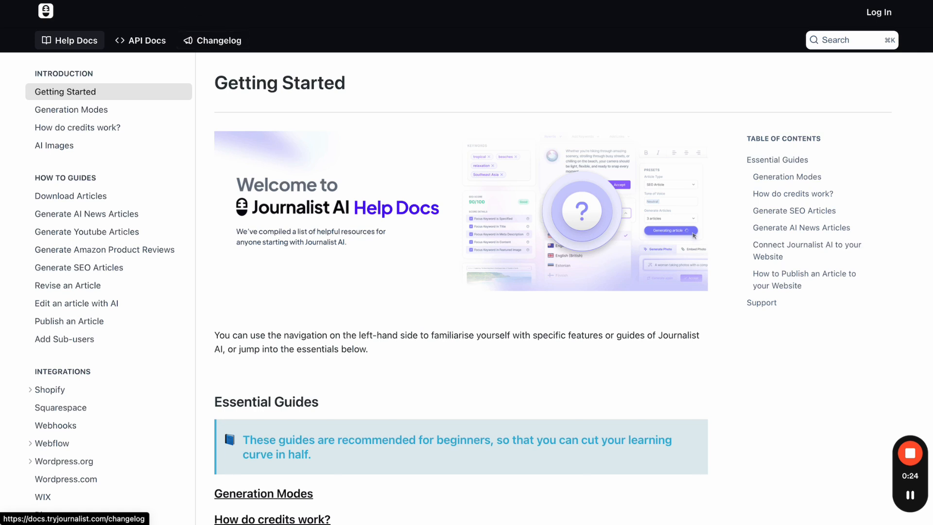
- Go back to the Journalist AI tab showing the Generate Articles dashboard
left_click(194, 1)
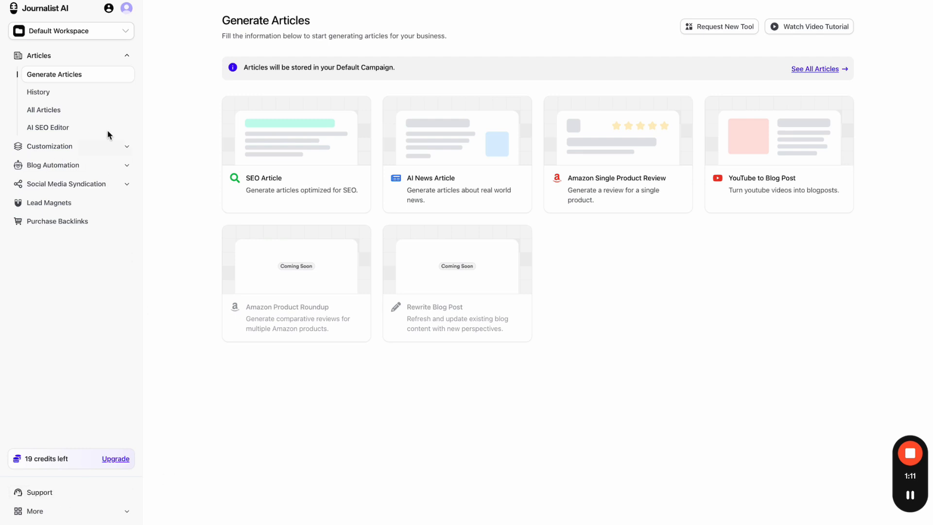
- Create a workspace named 'Gardening Workspace' from the workspace dropdown
left_click(79, 34)
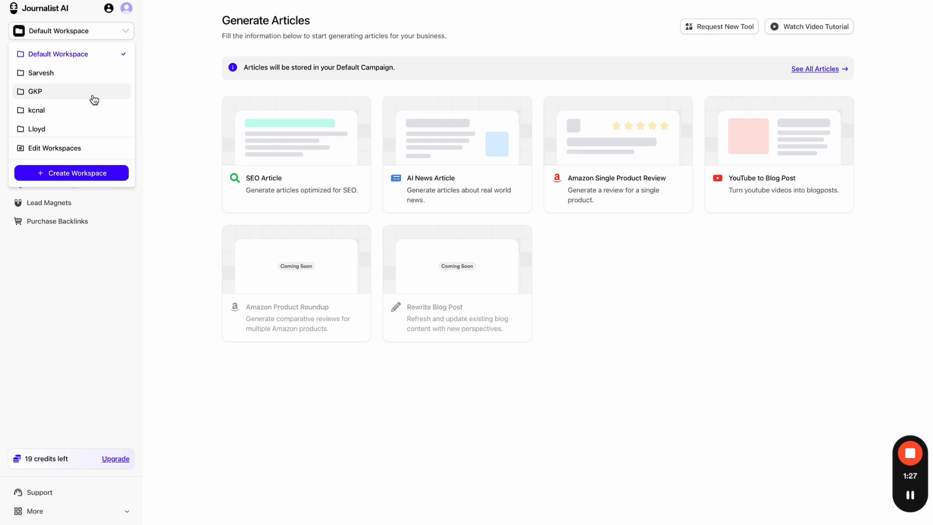
left_click(79, 173)
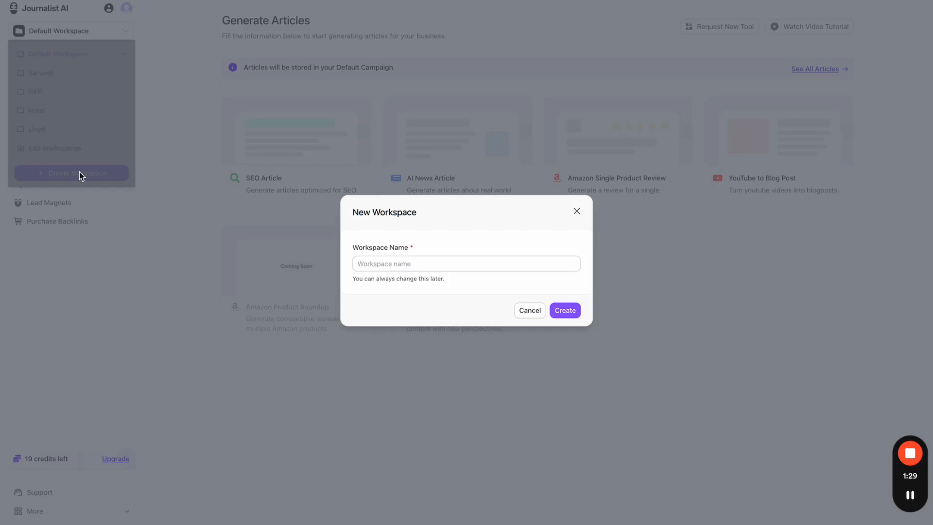
left_click(375, 264)
type("Gar")
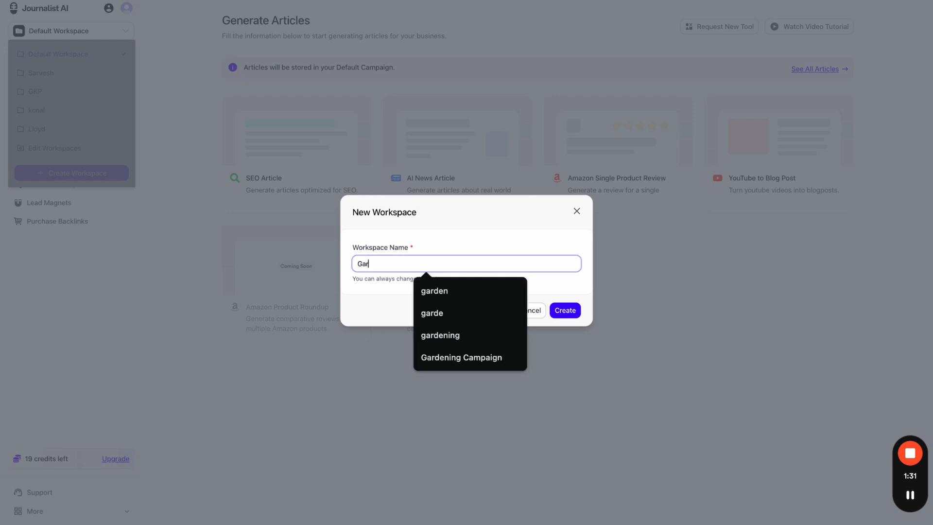
type("dening Work")
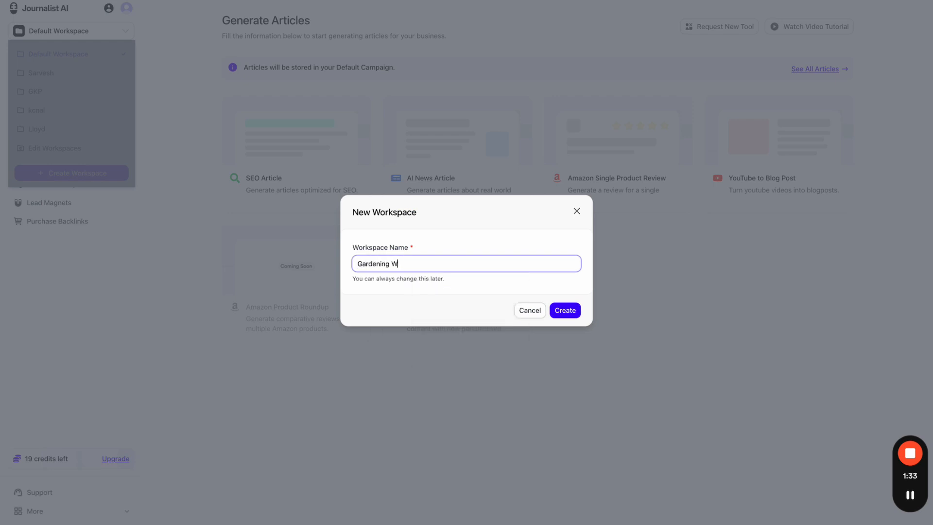
type("space")
left_click(569, 310)
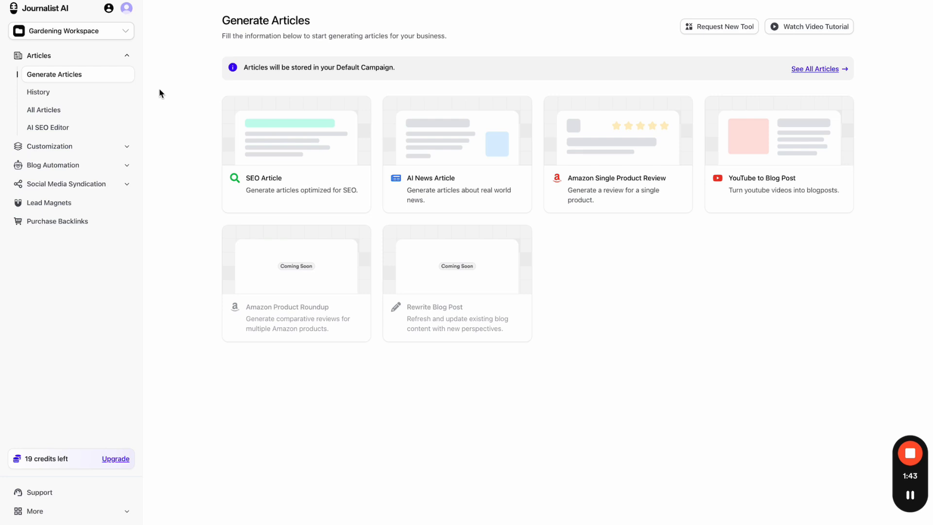
left_click(110, 97)
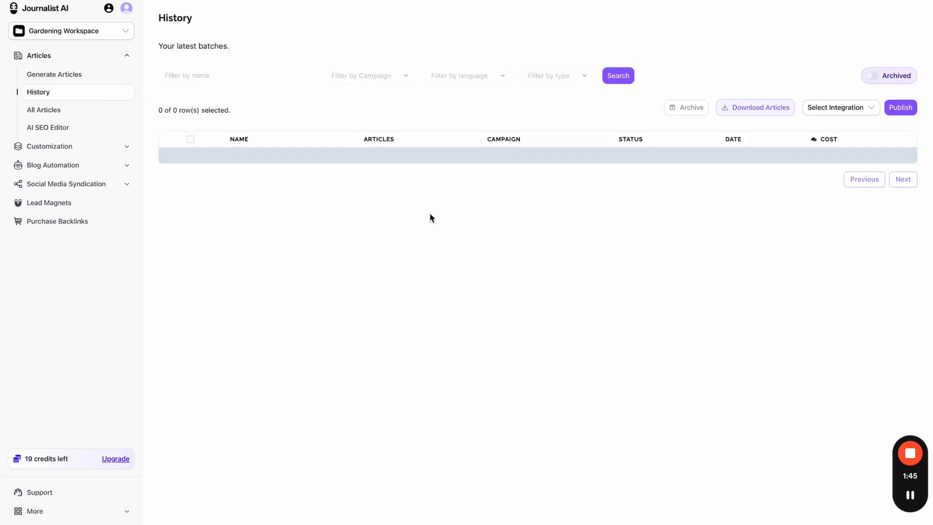
left_click(66, 111)
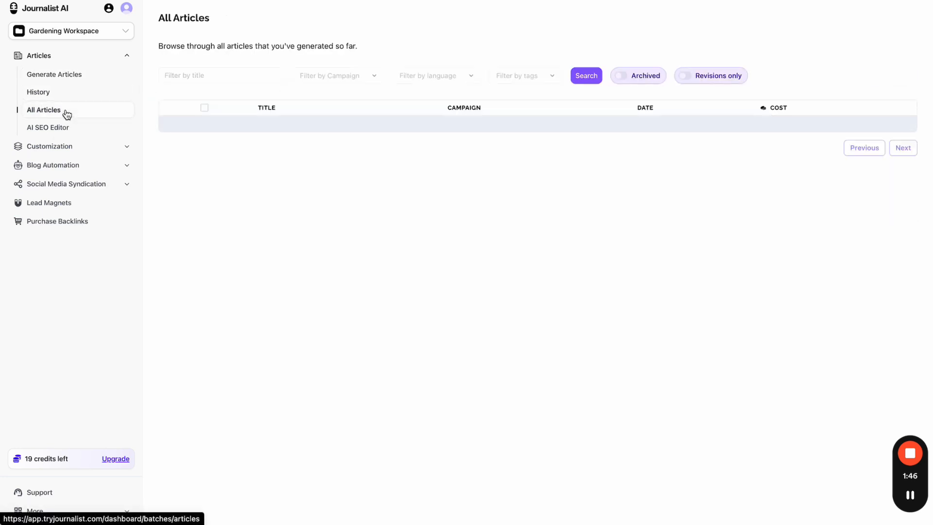
left_click(86, 147)
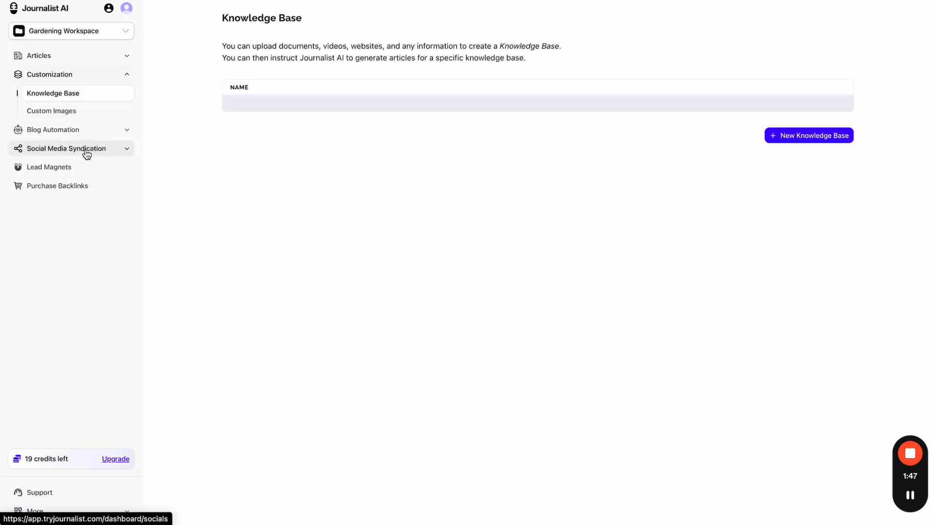
left_click(86, 58)
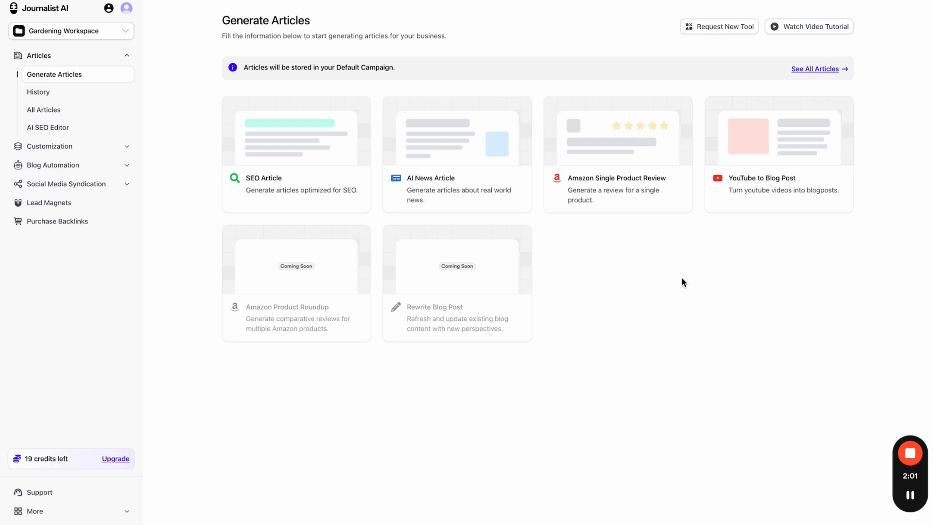
- Open the SEO Article keyword form for manual entry and add a second keyword row
left_click(287, 140)
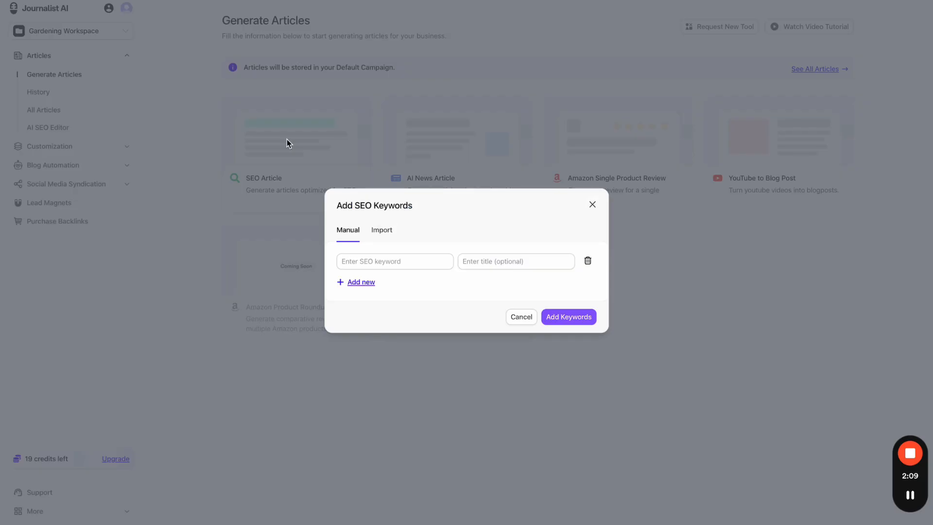
left_click(382, 232)
left_click(351, 231)
left_click(361, 283)
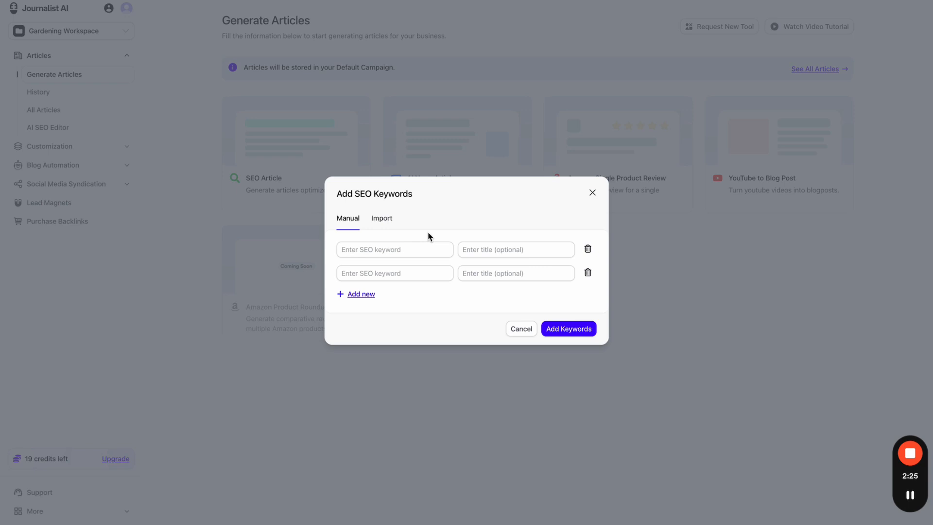
- Enter 'Gardening for beginners', 'Best tools for beginner gardeners' and 'Best time to plant strawberries', then add them
left_click(417, 248)
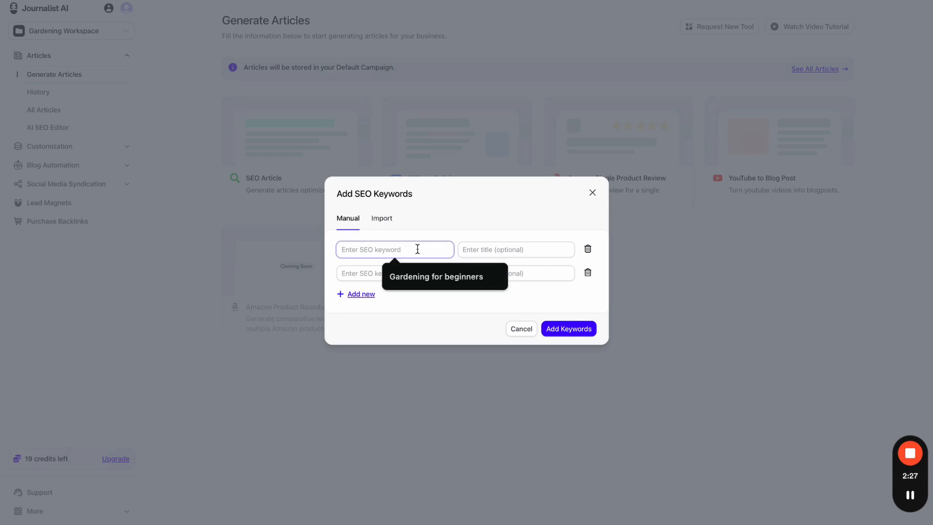
left_click(418, 268)
left_click(414, 273)
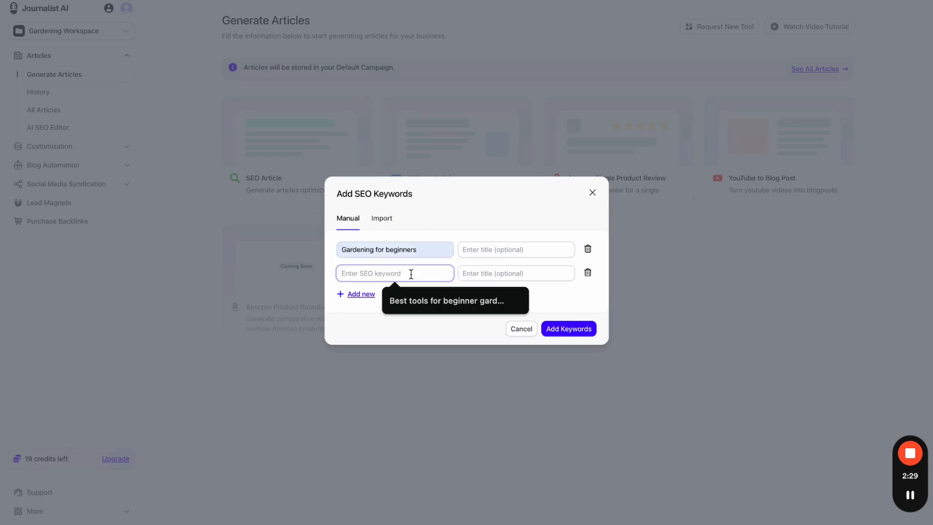
left_click(426, 298)
left_click(370, 296)
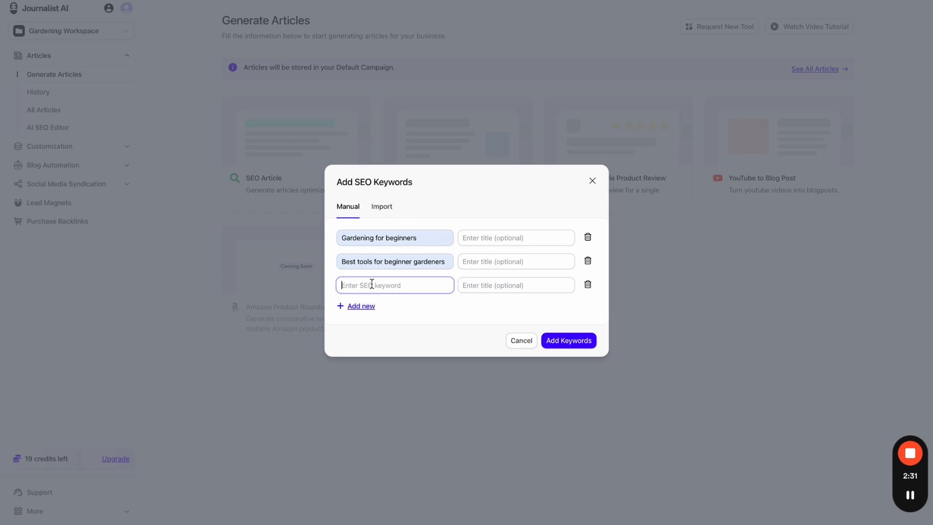
left_click(428, 313)
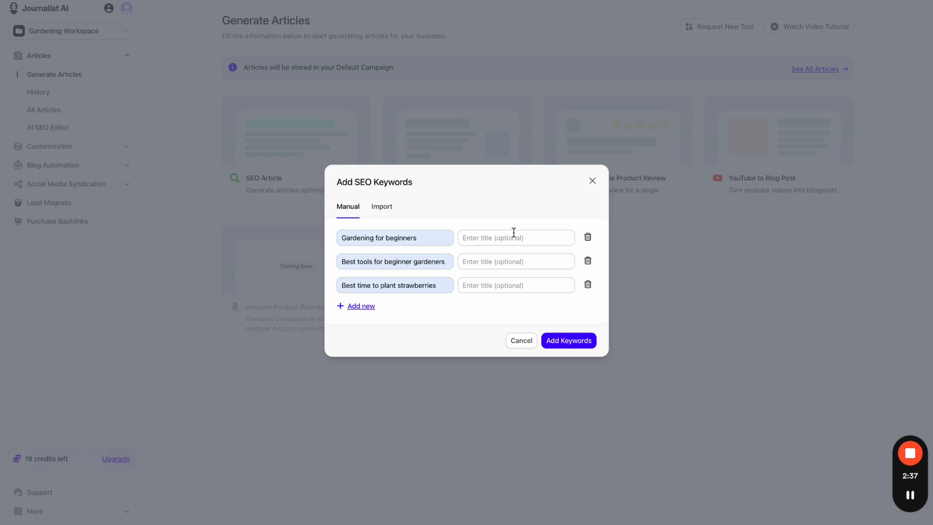
left_click_drag(446, 238, 334, 244)
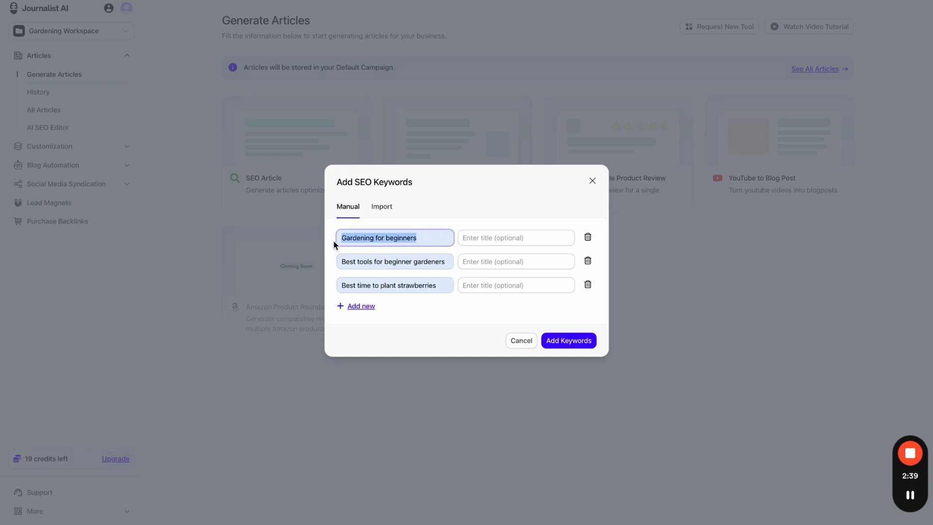
left_click(466, 222)
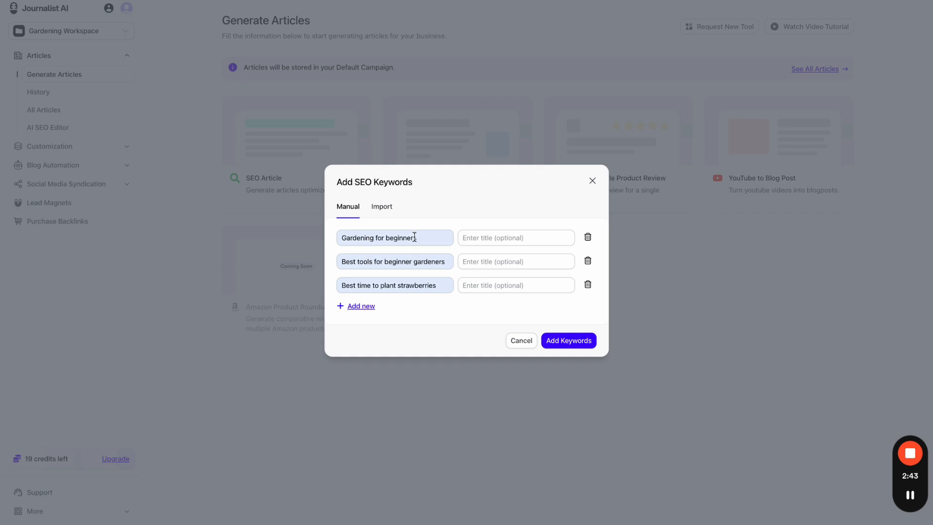
left_click(559, 340)
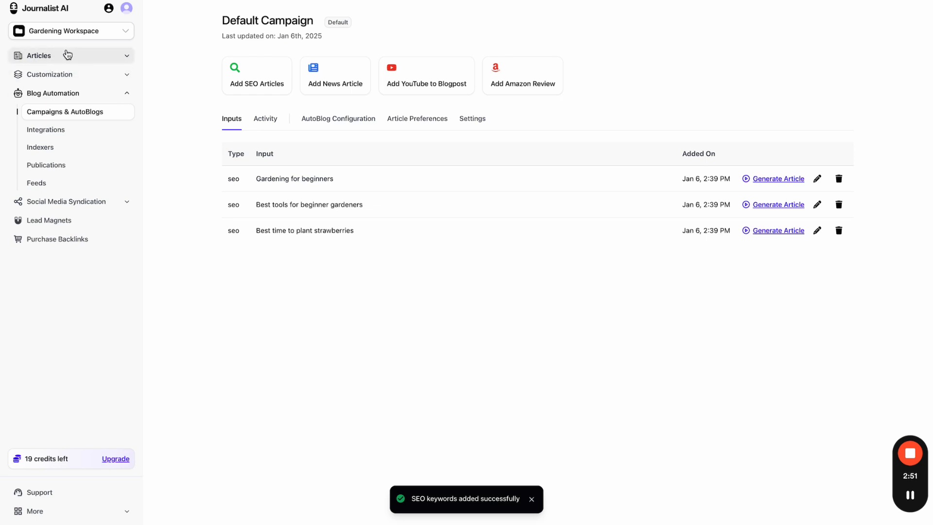
- Review the Default Campaign's Inputs tab listing the three gardening keywords
left_click(676, 0)
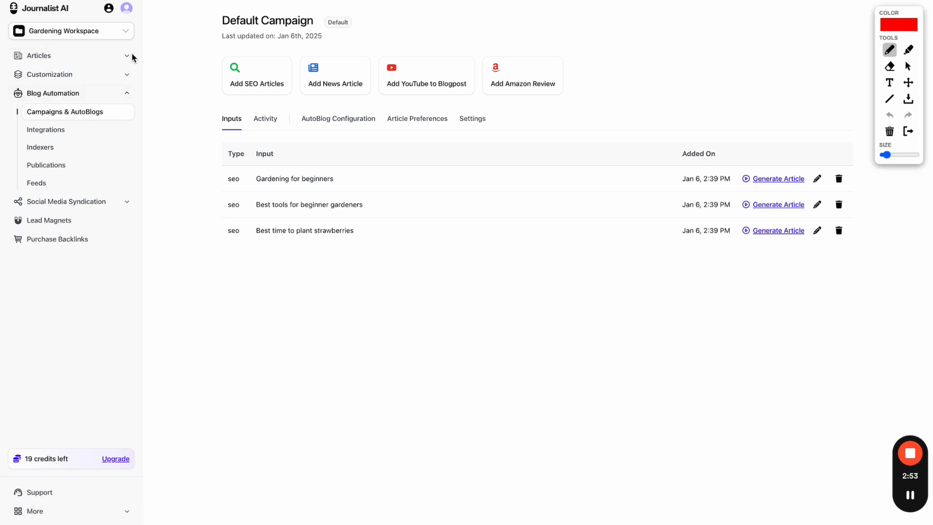
mouse_move(32, 59)
left_mouse_down()
mouse_move(71, 60)
mouse_move(4, 96)
mouse_move(11, 119)
left_mouse_up()
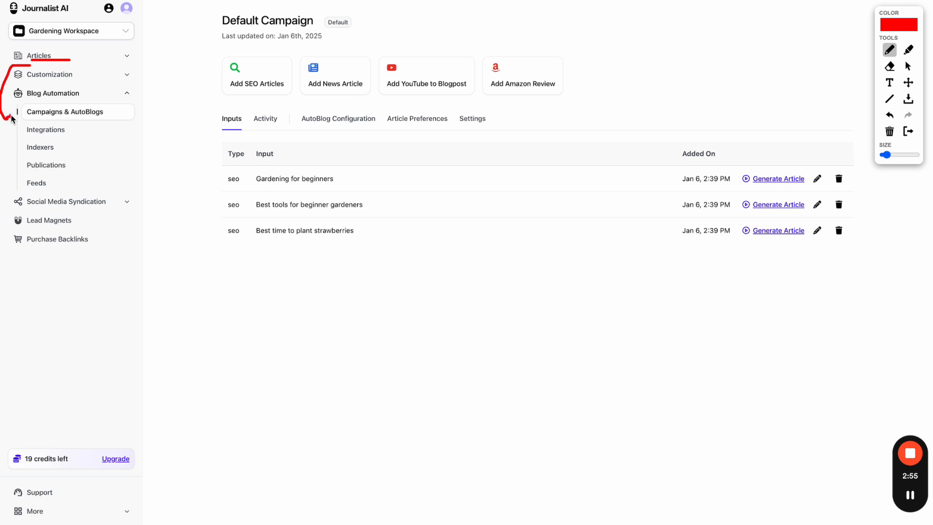
left_click(909, 133)
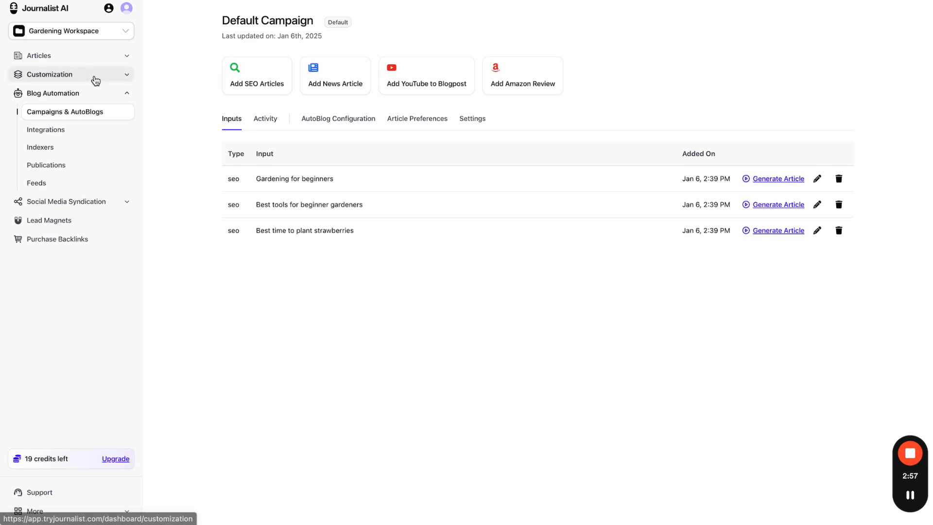
left_click_drag(222, 22, 292, 21)
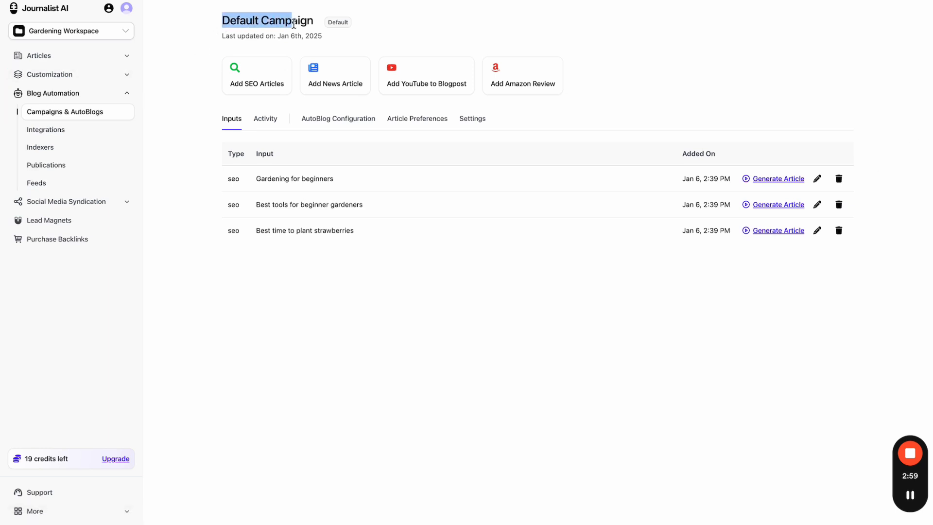
left_click(185, 93)
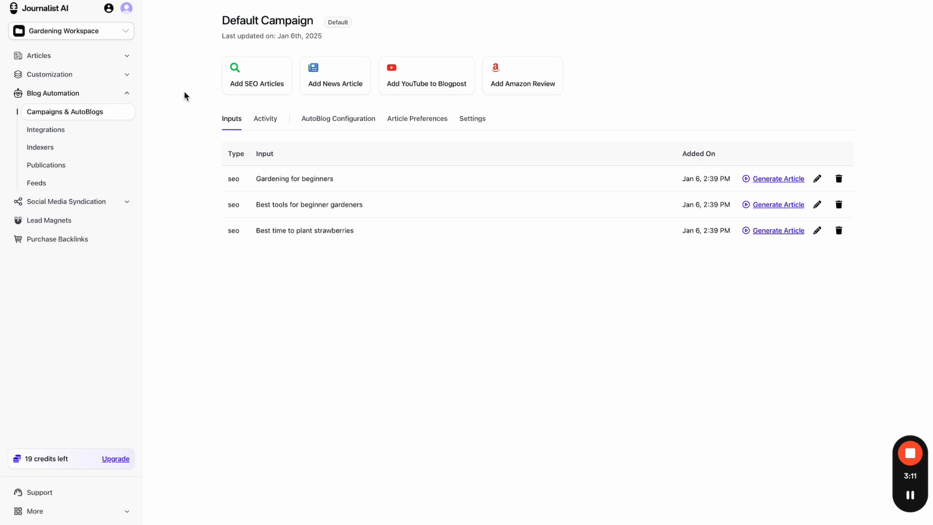
- Change the campaign name in Settings to 'Gardening Campaign' and update it
left_click(479, 118)
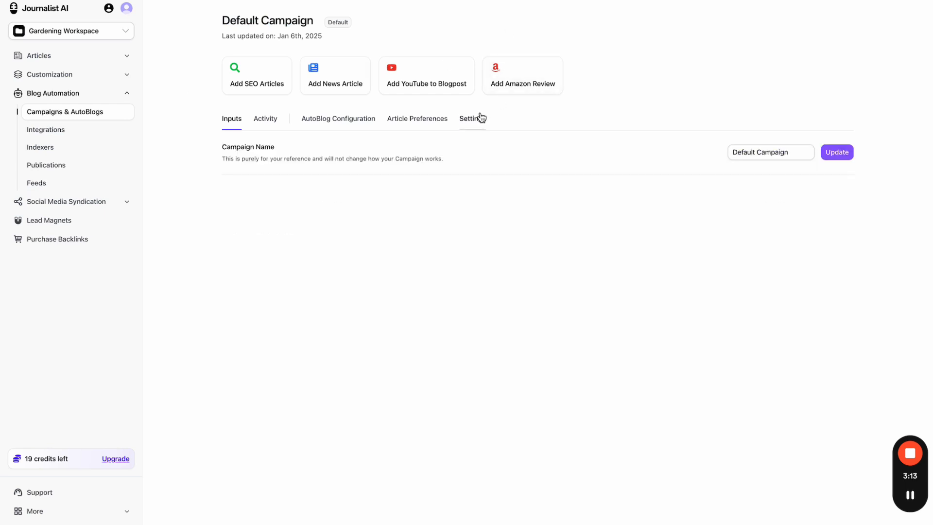
triple_click(783, 152)
type("Gardening")
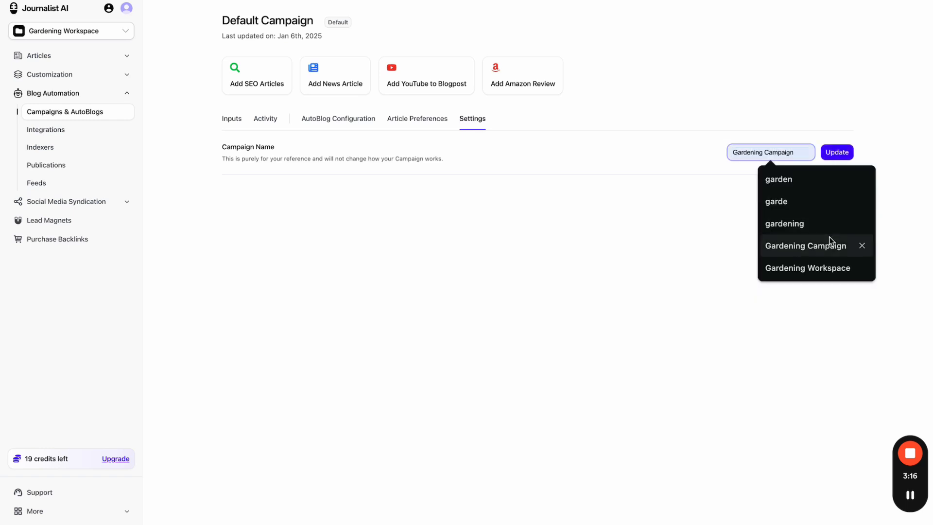
left_click(830, 245)
left_click(838, 155)
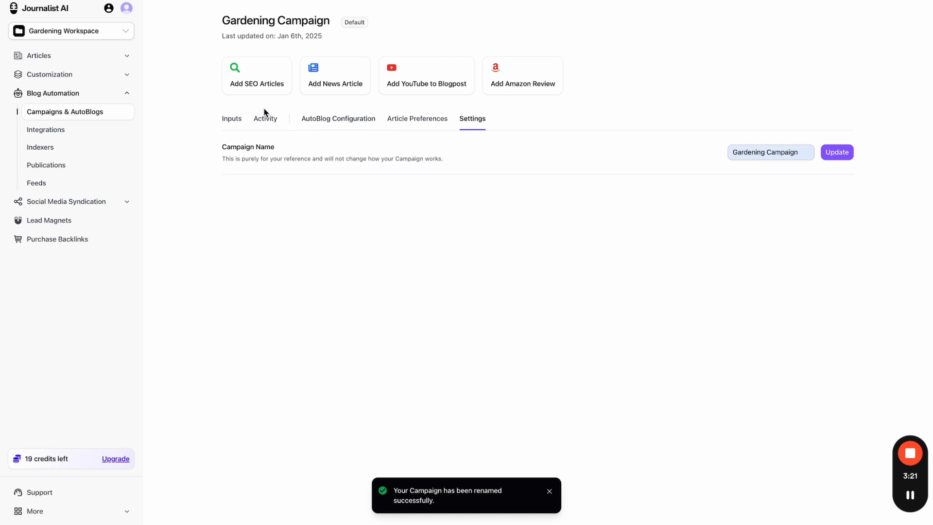
- Look through the Inputs, Activity, AutoBlog, Article Preferences and Settings tabs, ending on Inputs
left_click(238, 123)
left_click(265, 121)
left_click(338, 122)
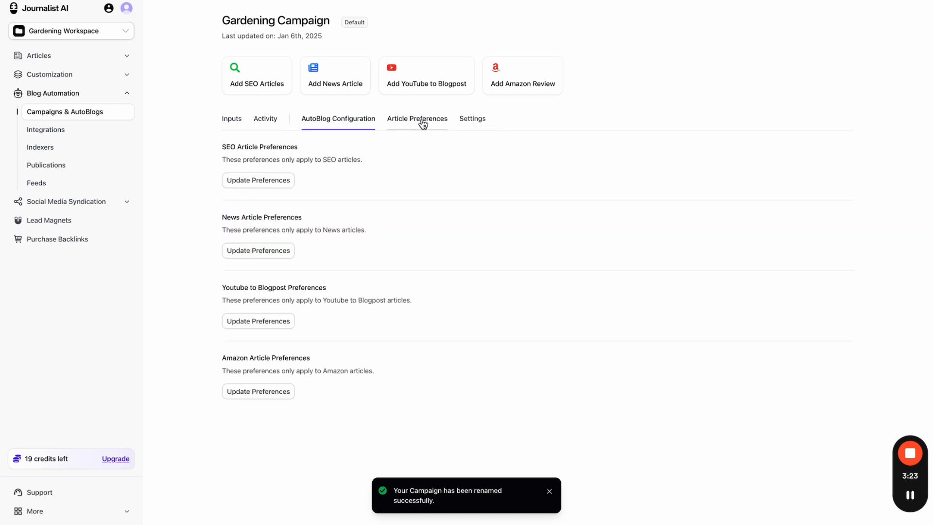
left_click(417, 121)
left_click(473, 121)
left_click(227, 123)
left_click(265, 123)
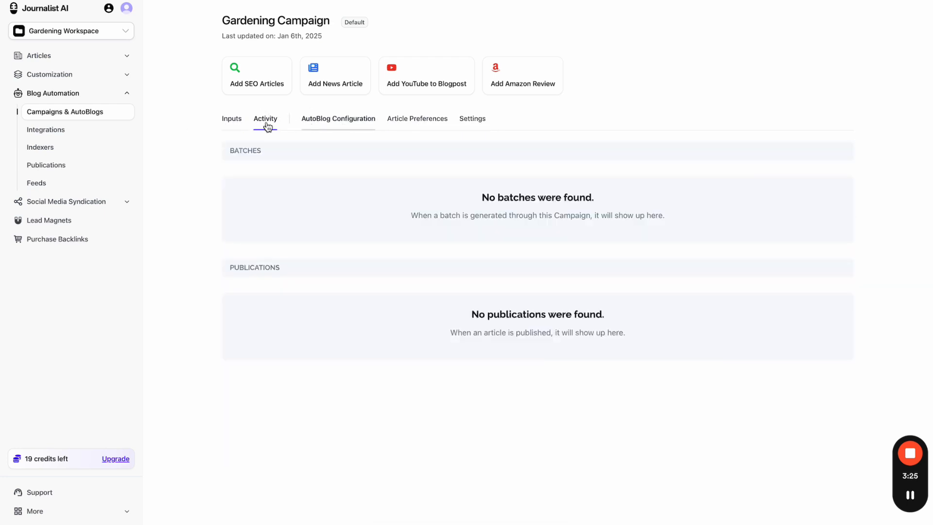
left_click(236, 123)
- Annotate the three seo input rows and the SEO article option, then clear the drawings
key("alt+m")
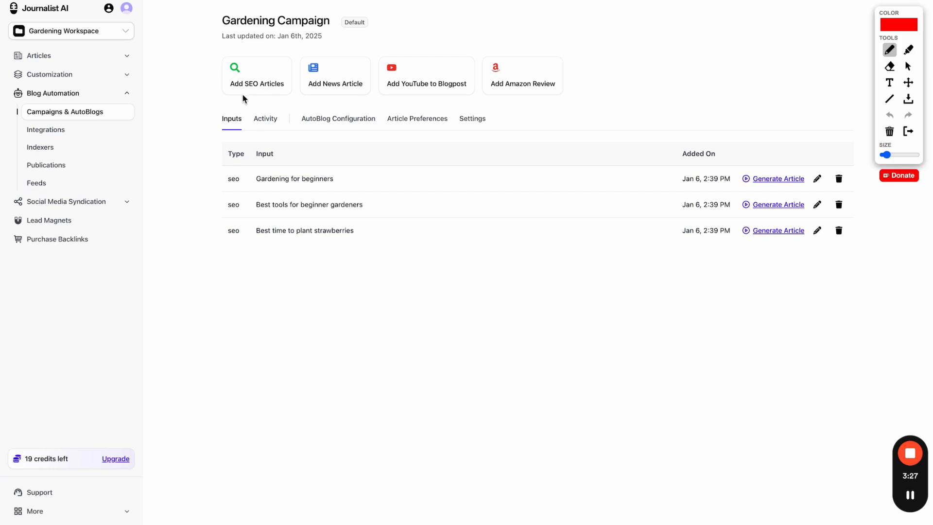
left_click_drag(220, 96, 557, 97)
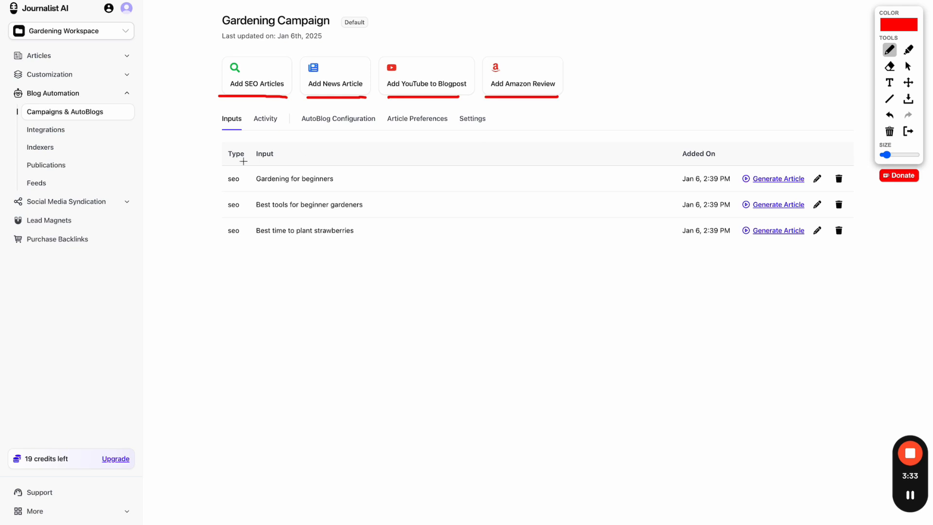
mouse_move(224, 168)
left_mouse_down()
mouse_move(214, 196)
mouse_move(224, 245)
left_mouse_up()
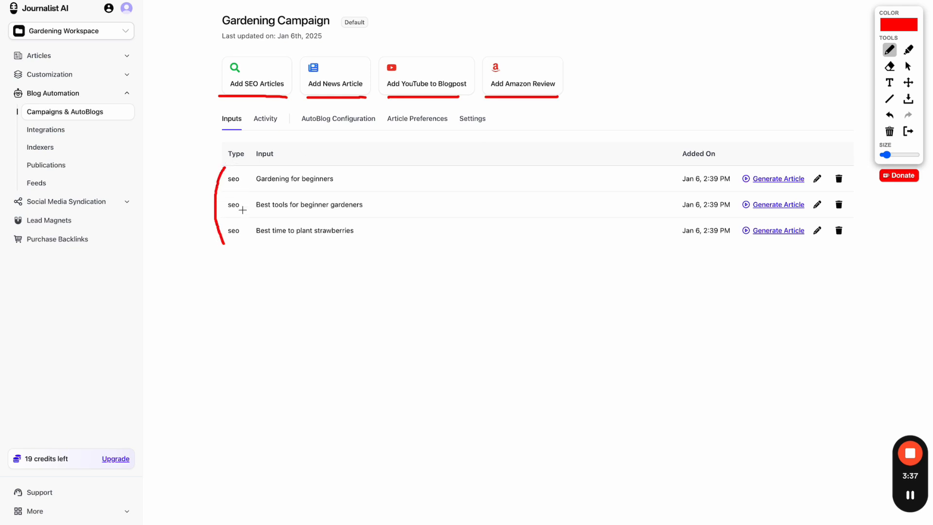
mouse_move(238, 53)
left_mouse_down()
mouse_move(217, 56)
mouse_move(212, 95)
mouse_move(277, 102)
mouse_move(281, 58)
mouse_move(251, 55)
left_mouse_up()
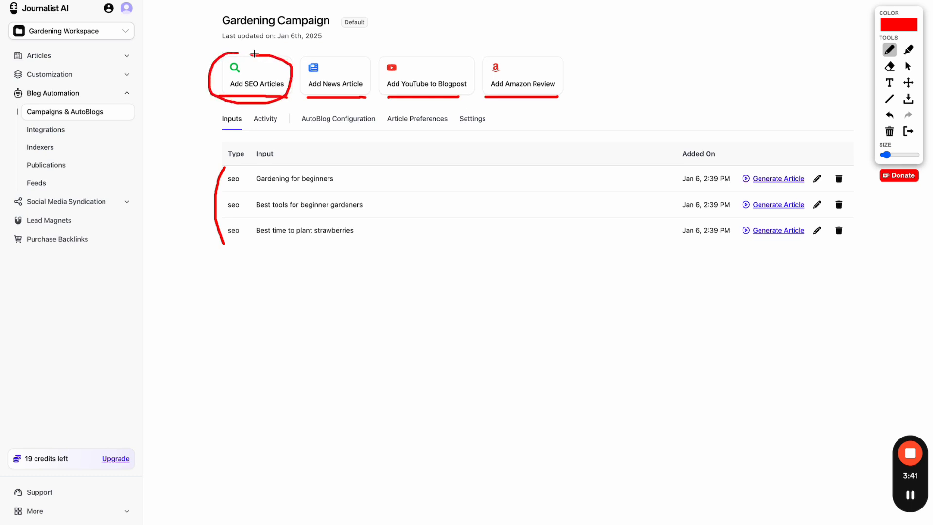
left_click(909, 131)
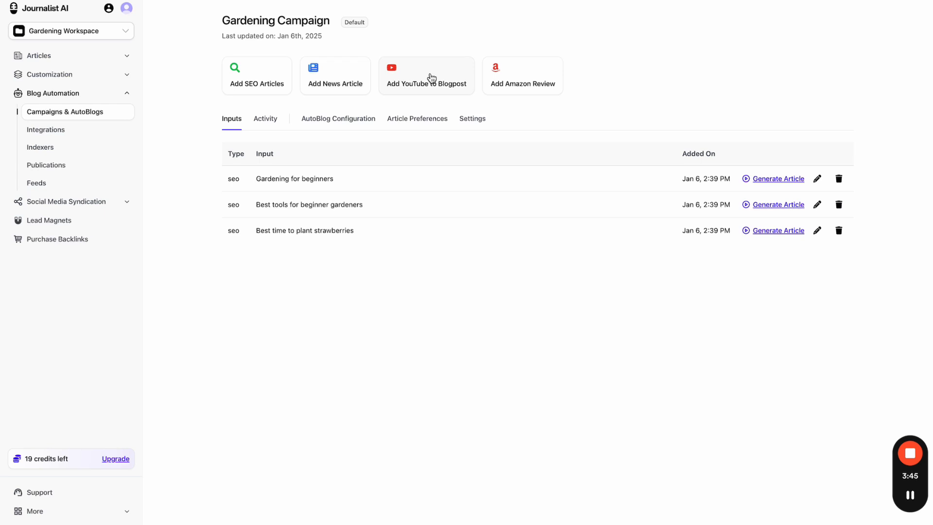
- Fill the Add YouTube form with a saved video link and submit it
left_click(416, 89)
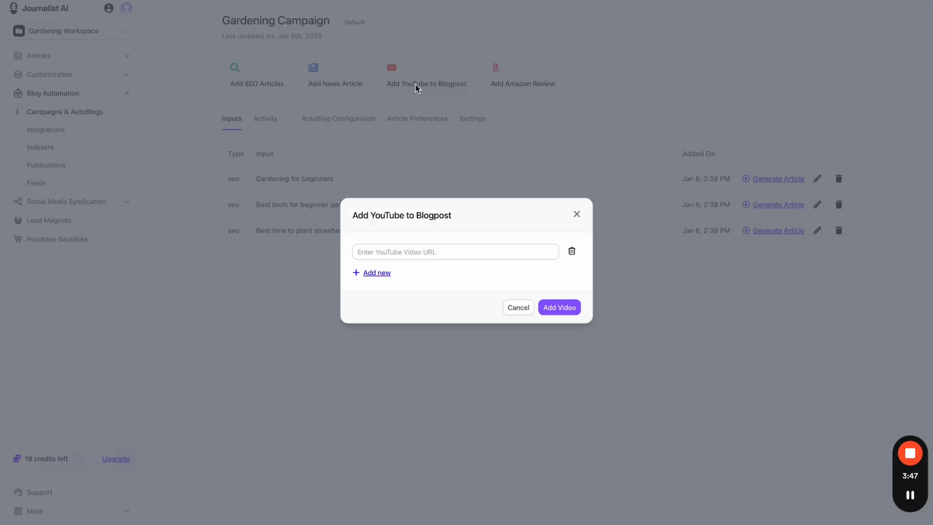
left_click(404, 251)
left_click(452, 279)
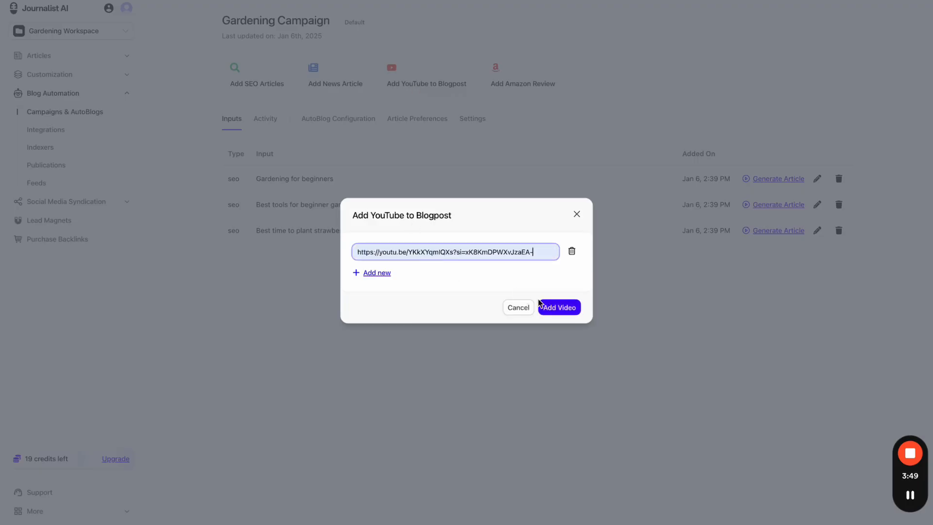
left_click(564, 311)
- Verify the copied video URL plays in a new tab, then resubmit it with Add Video
triple_click(450, 238)
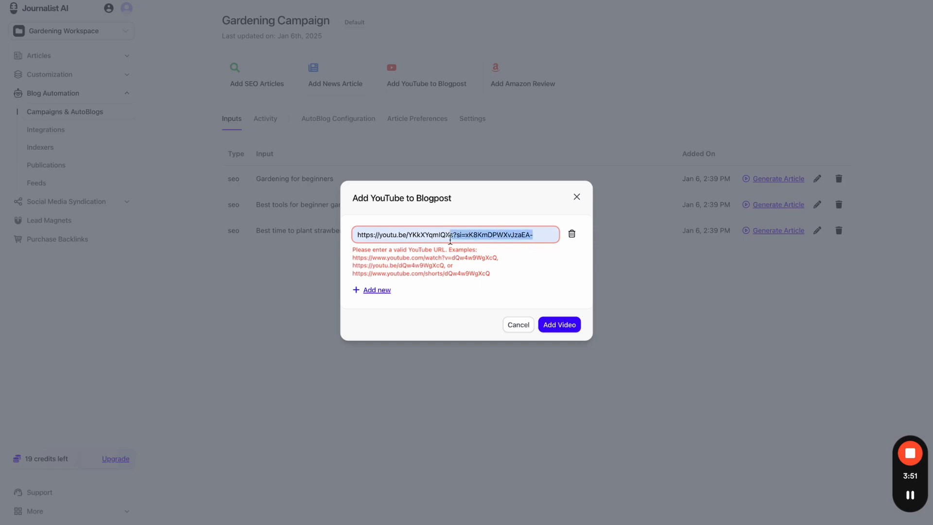
key("super+c")
key("super+t")
key("super+v")
key("Return")
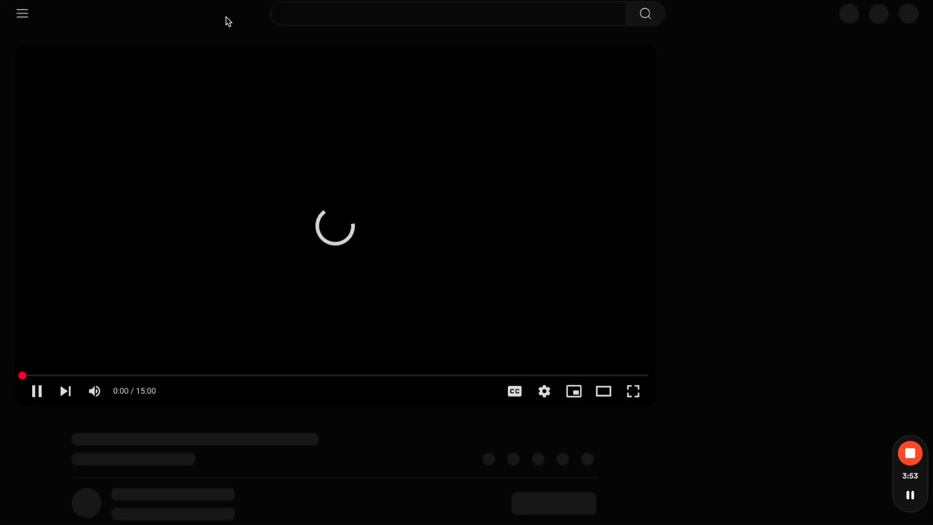
key("space")
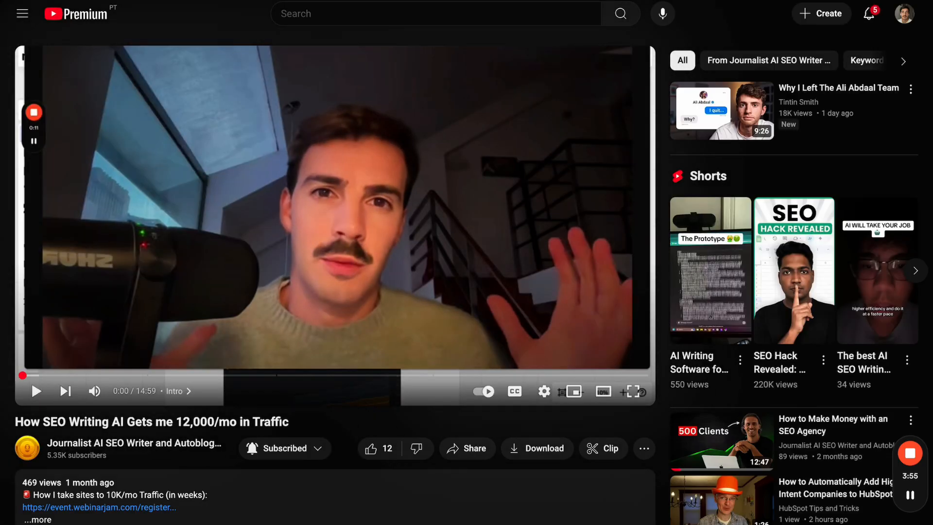
key("super+w")
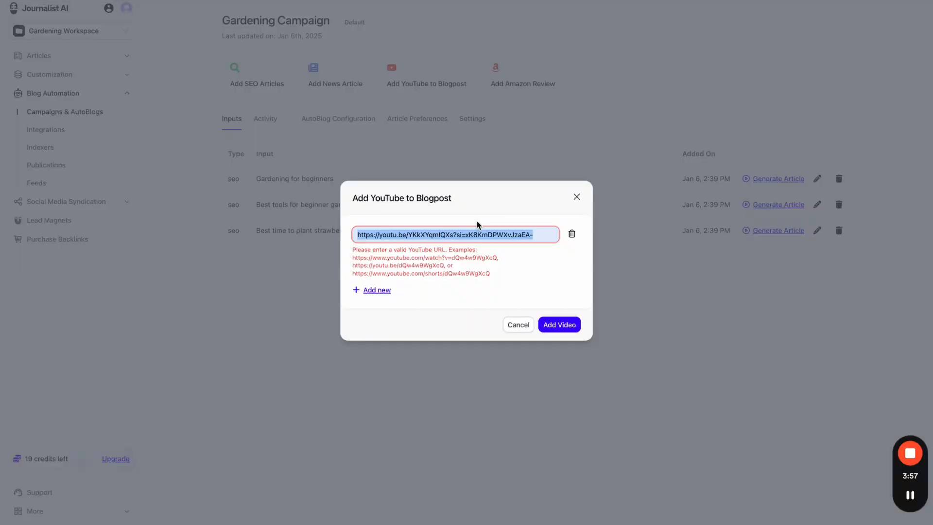
left_click(553, 307)
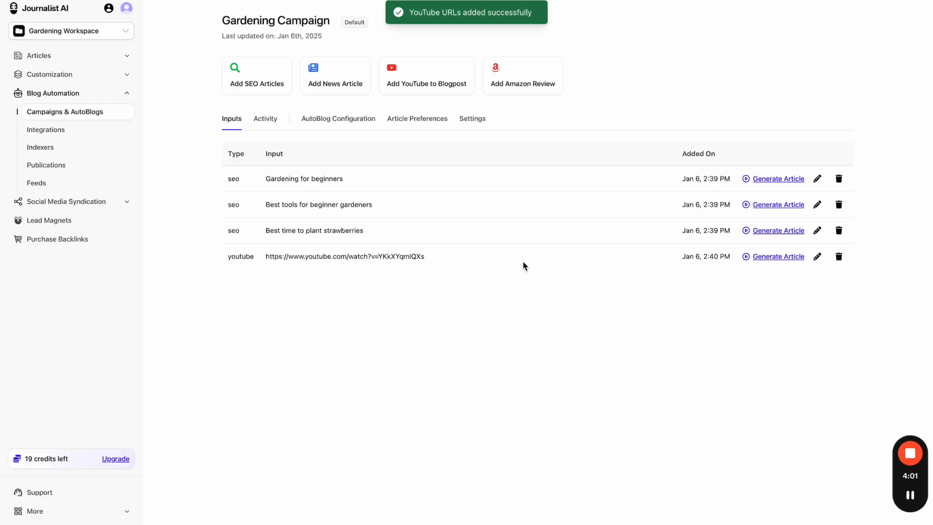
- Mark the new youtube input row and the seo rows with drawings, then clear them
left_click(670, 1)
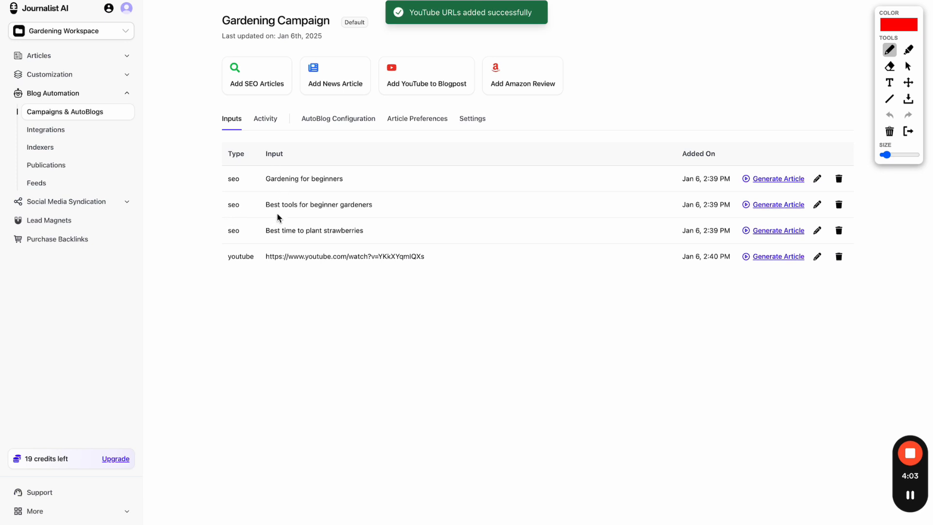
left_click_drag(228, 261, 240, 261)
left_click_drag(229, 161, 233, 160)
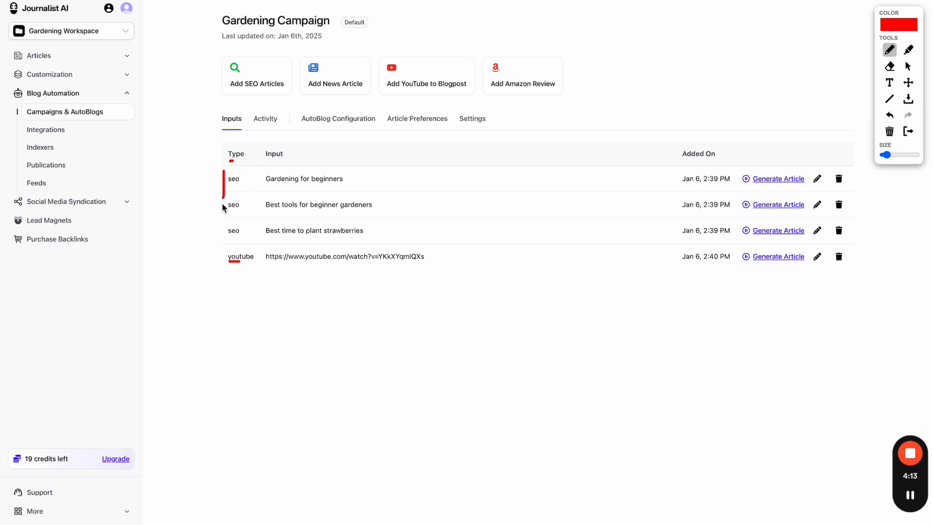
left_click_drag(224, 207, 220, 231)
left_click_drag(378, 93, 397, 93)
left_click_drag(194, 263, 221, 263)
left_click(908, 132)
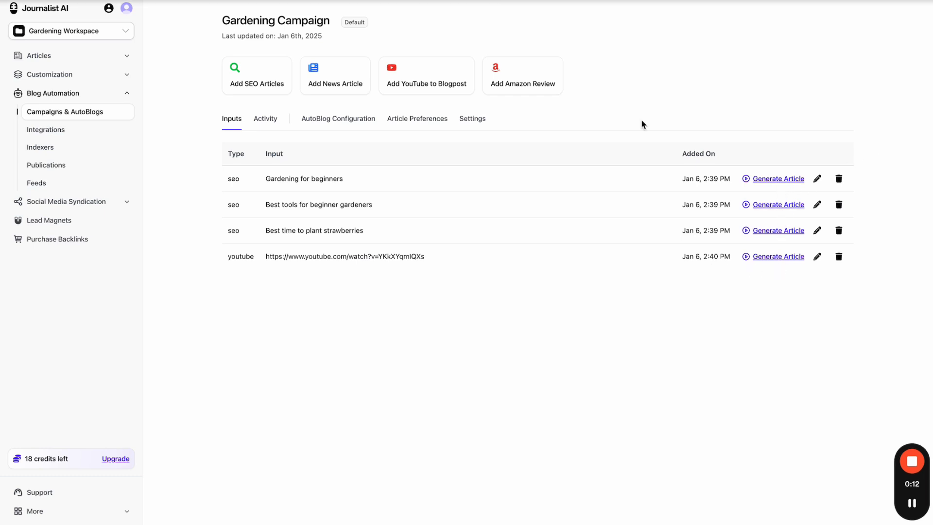
- Open the Gardening Campaign from the campaigns list
left_click(77, 63)
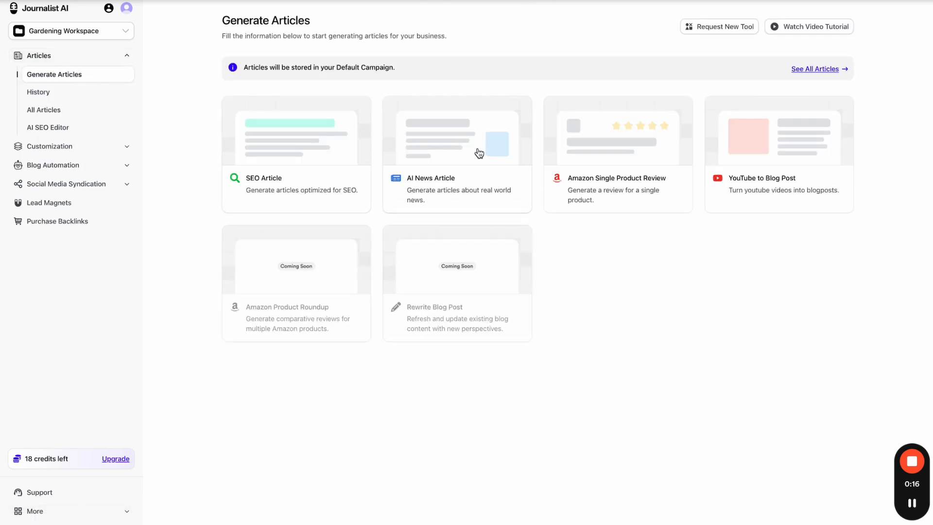
left_click(76, 164)
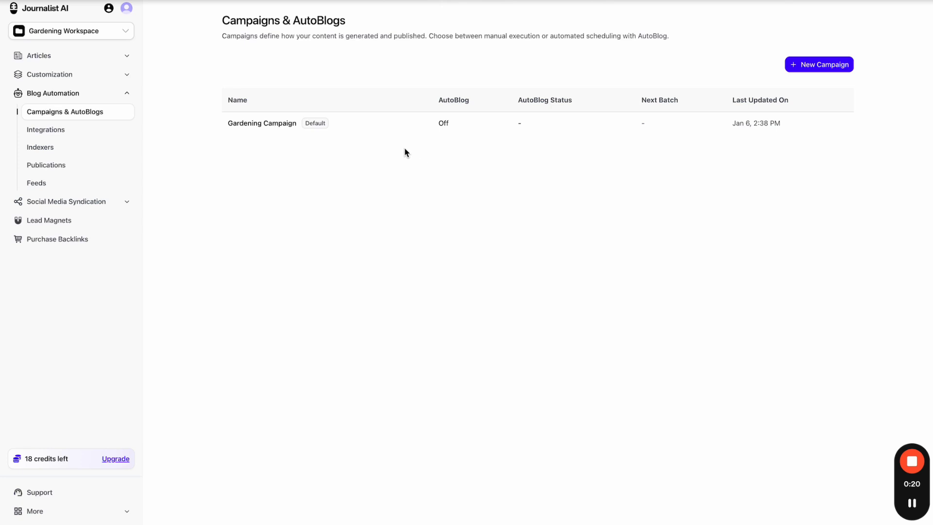
left_click(383, 128)
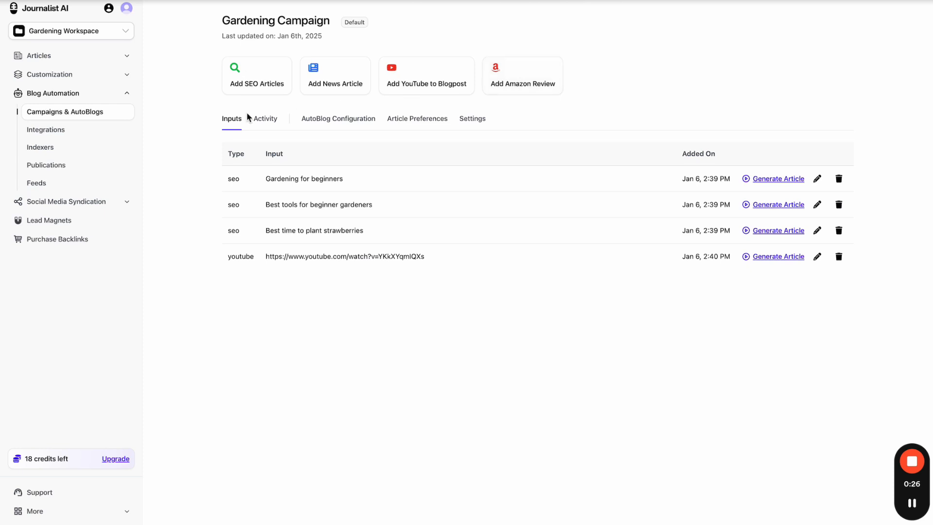
- Add the saved YouTube link g4zH76rUoO8 via YouTube to Blog Post
left_click(101, 56)
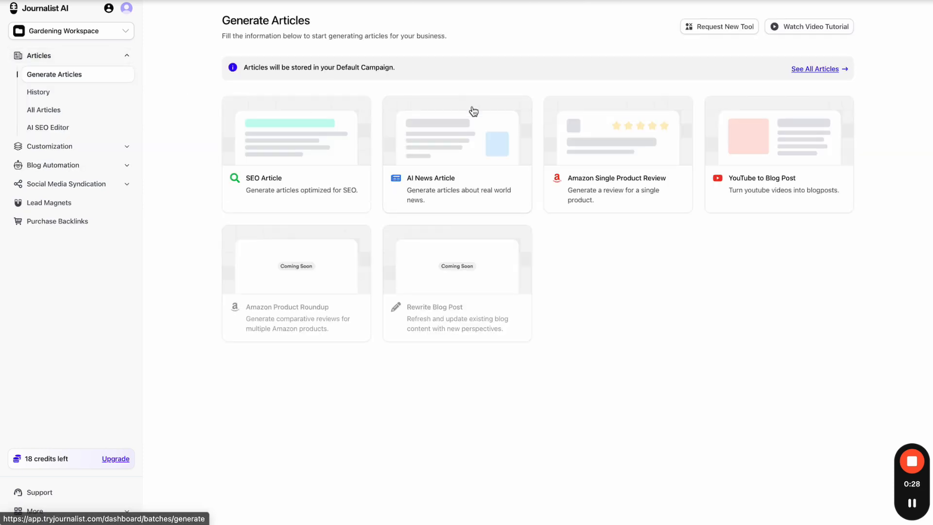
left_click(716, 166)
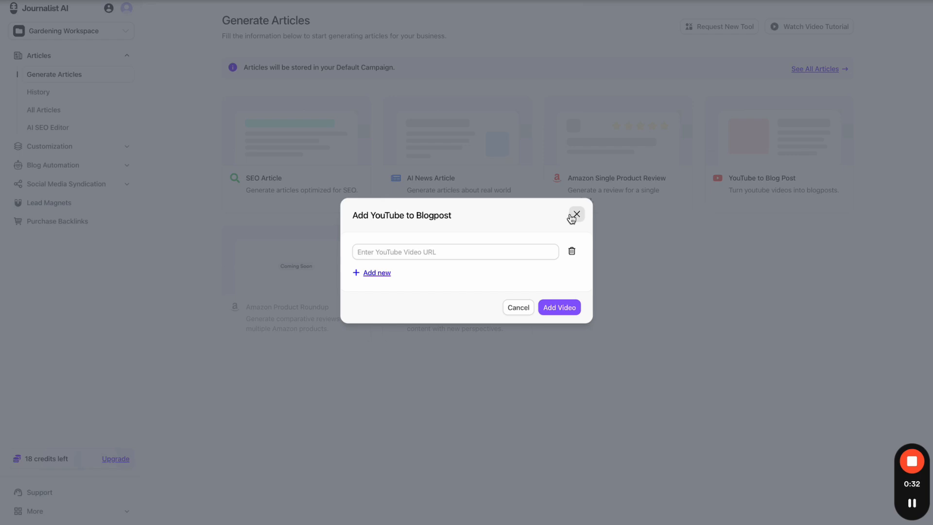
left_click(507, 247)
left_click(492, 295)
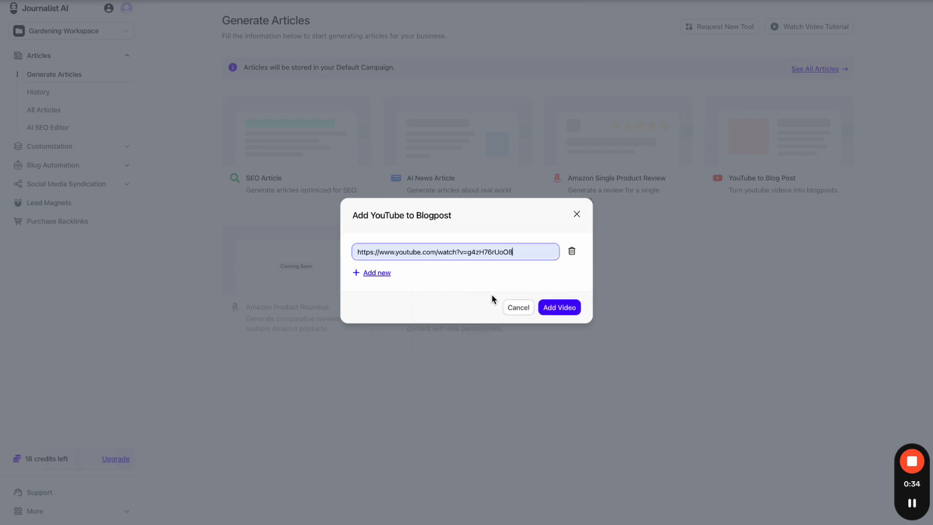
left_click(552, 314)
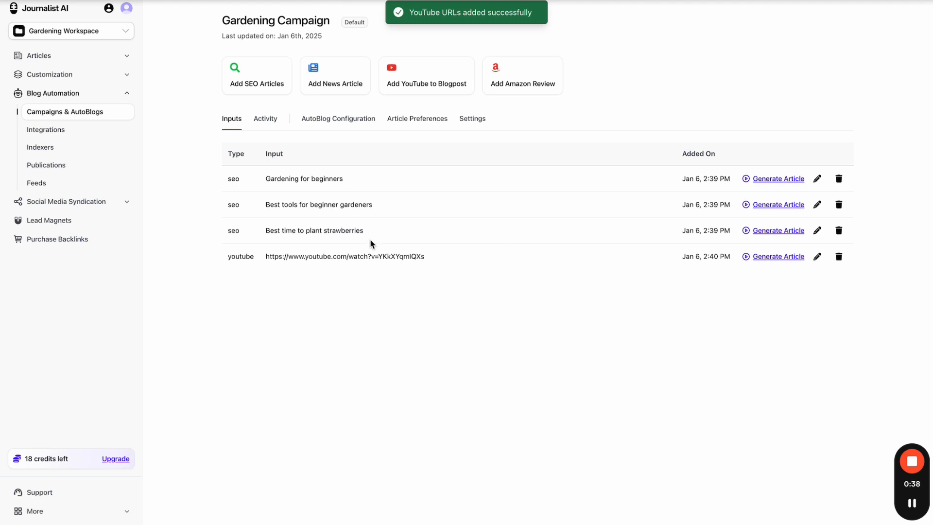
- Pass through Customization and Campaigns in the sidebar, then return to Generate Articles
left_click(87, 61)
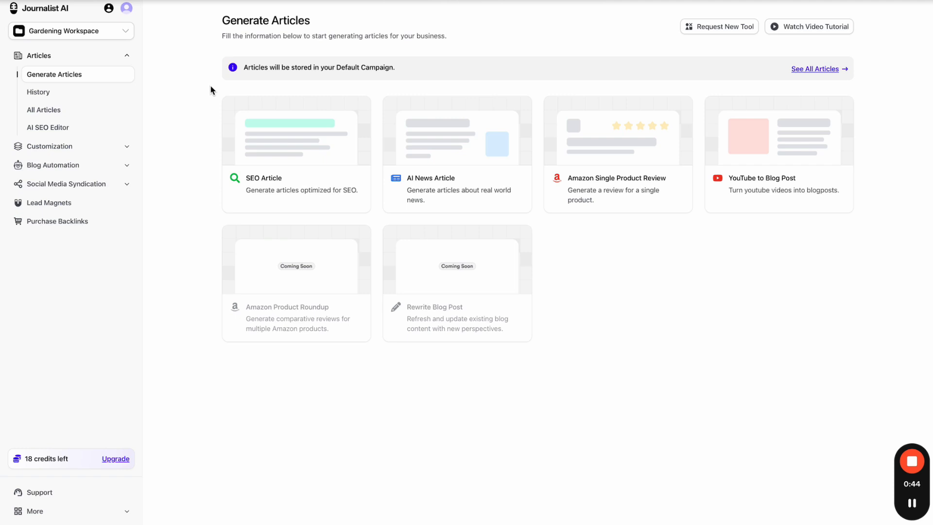
left_click(107, 150)
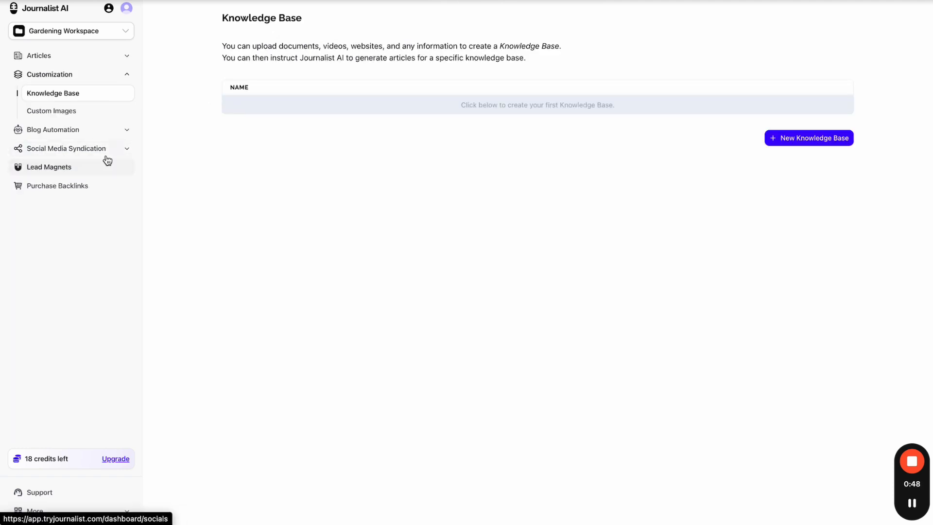
left_click(106, 132)
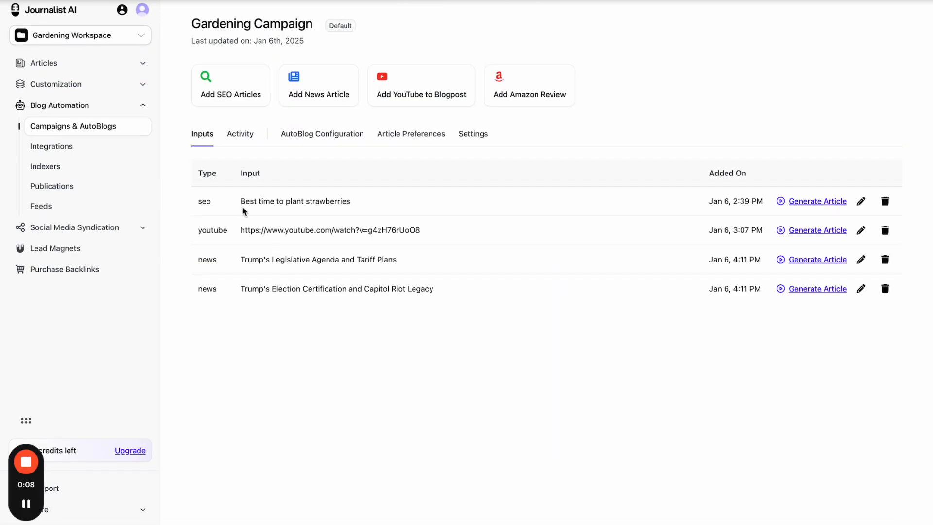
left_click(113, 71)
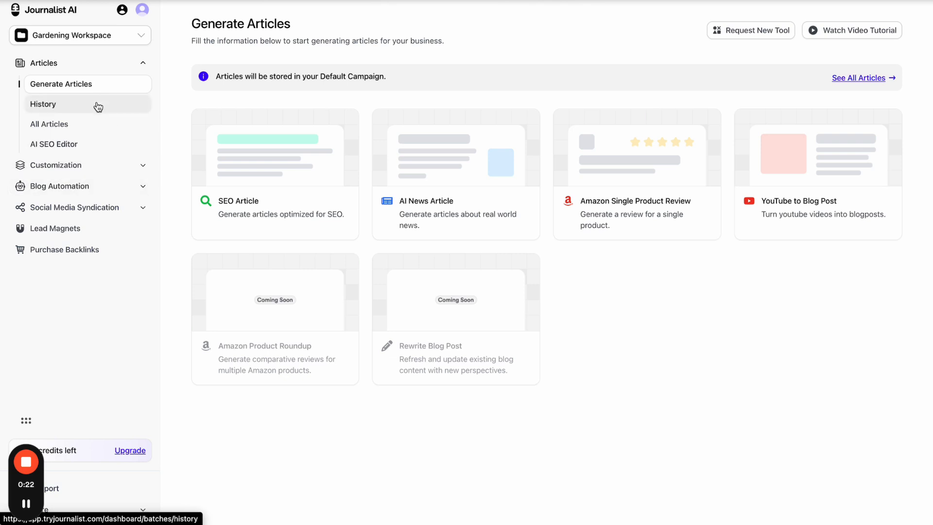
left_click(114, 187)
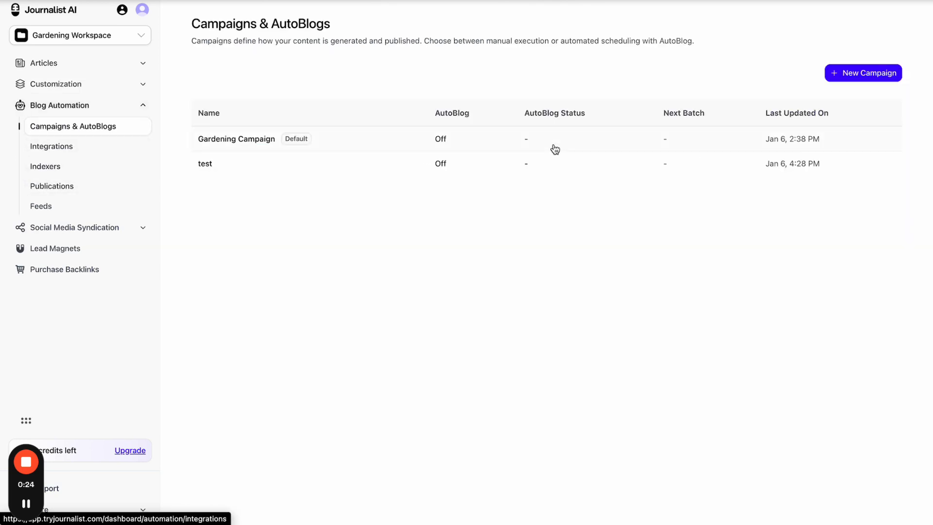
left_click(835, 77)
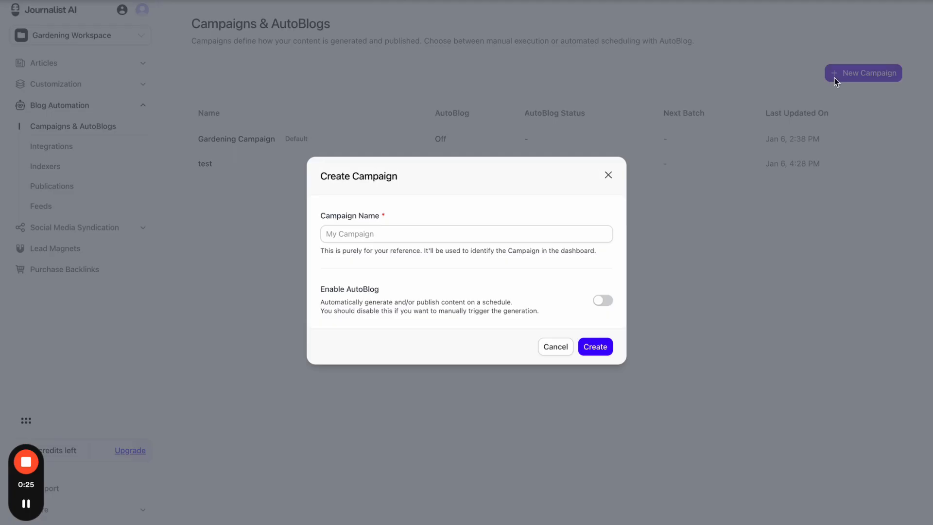
left_click(607, 176)
left_click(481, 171)
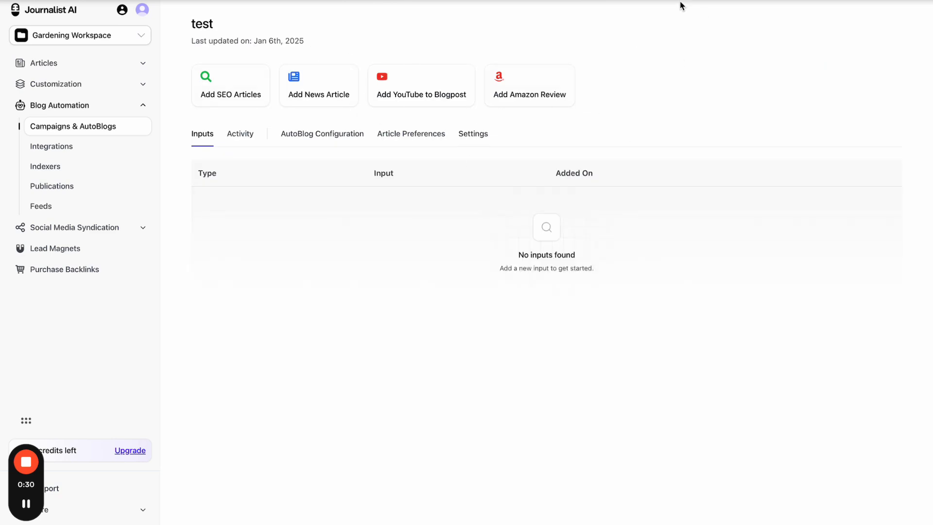
mouse_move(453, 31)
left_mouse_down()
mouse_move(308, 44)
mouse_move(187, 80)
mouse_move(347, 119)
mouse_move(509, 39)
left_mouse_up()
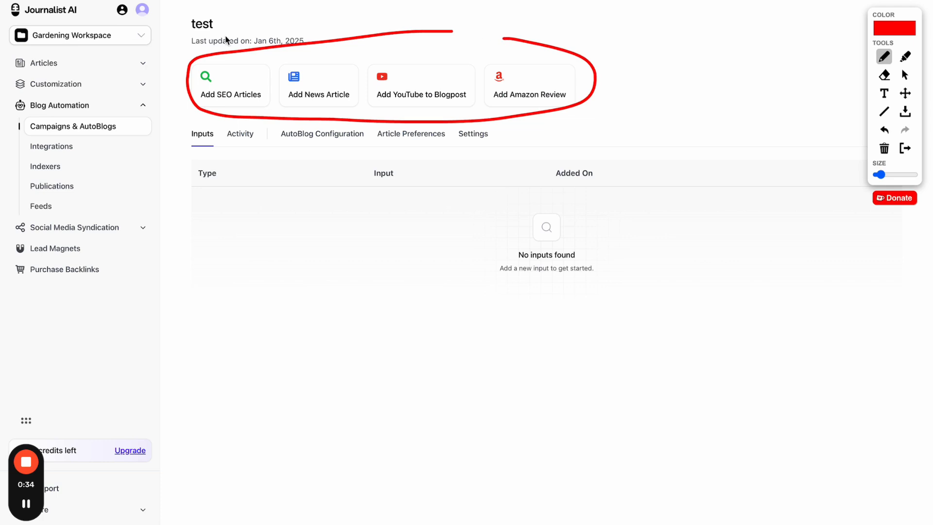
left_click_drag(186, 28, 212, 27)
left_click_drag(261, 205, 307, 205)
left_click_drag(257, 227, 299, 228)
left_click_drag(250, 288, 314, 288)
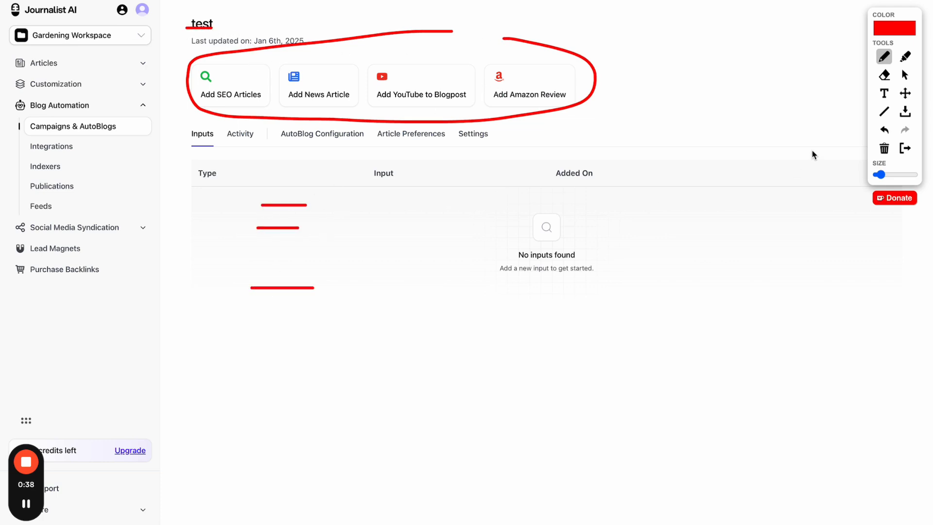
left_click(907, 149)
left_click(75, 62)
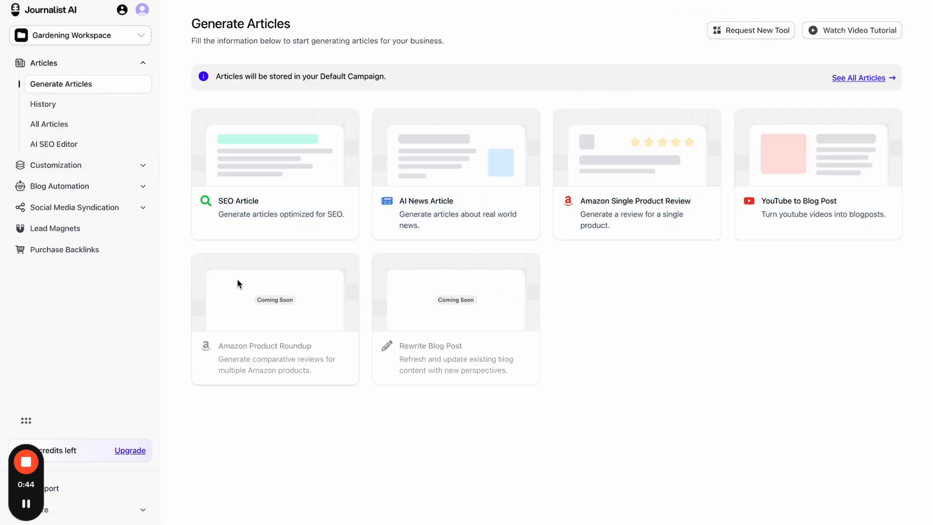
- Move via Customization and Generate Articles to the Campaigns & AutoBlogs list
left_click(88, 169)
left_click(132, 147)
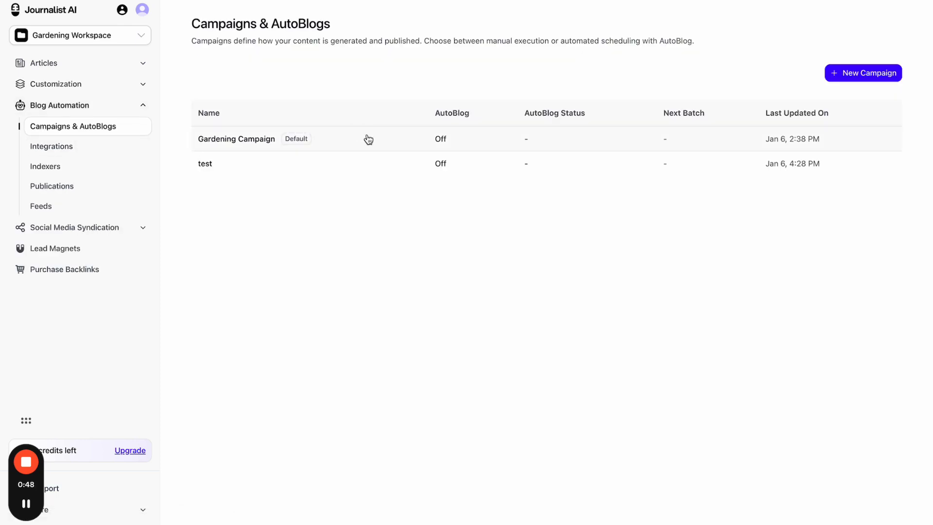
left_click(84, 68)
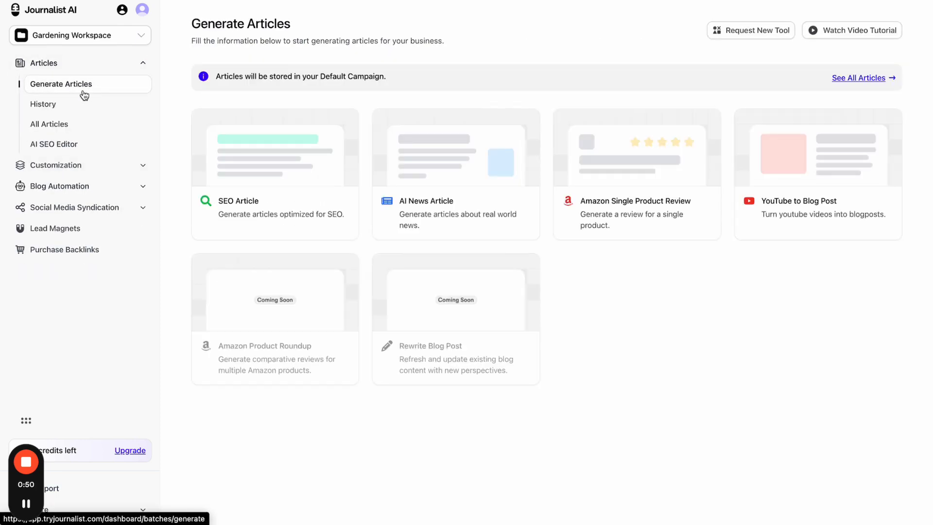
left_click(94, 186)
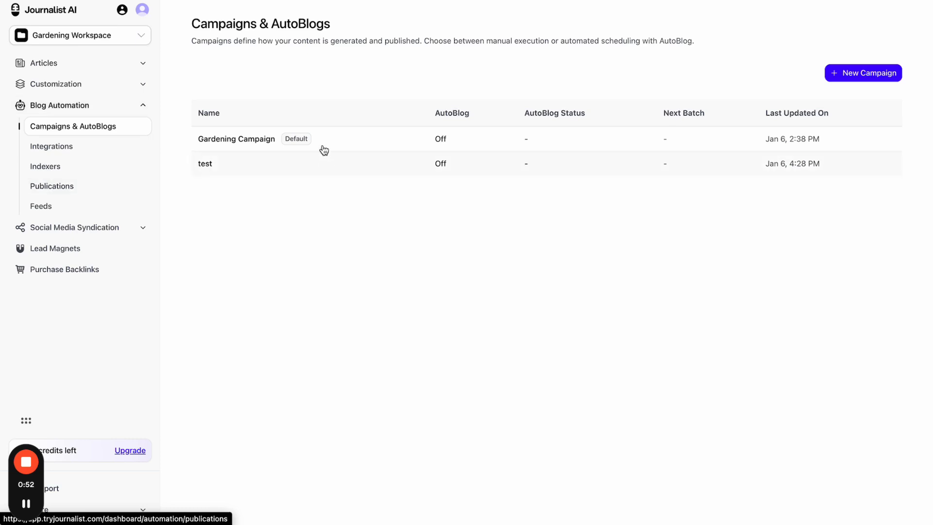
- Look at the Gardening Campaign's details, then at the test campaign's details
left_click(396, 144)
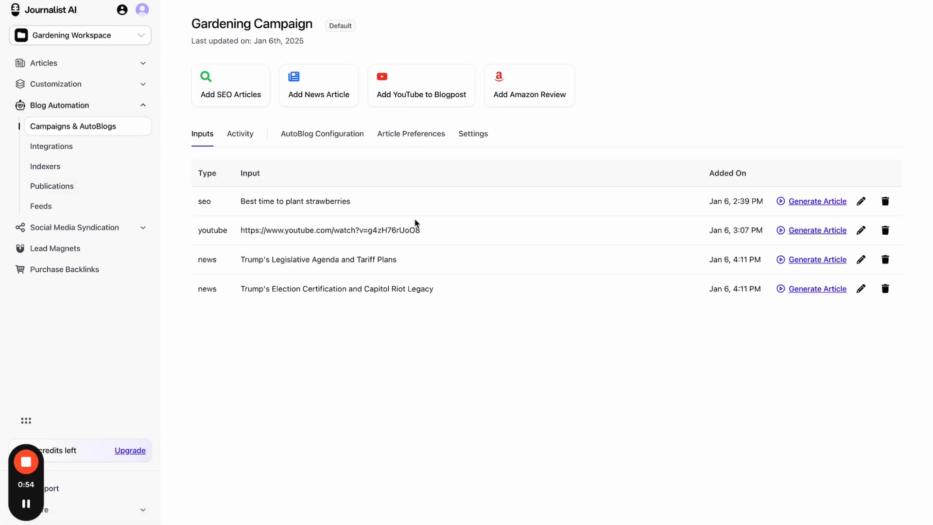
left_click(123, 134)
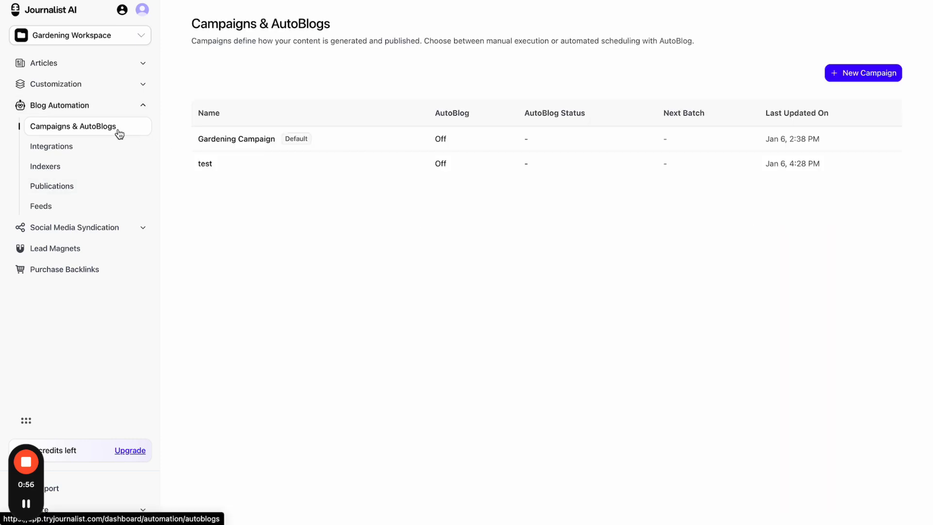
left_click(376, 173)
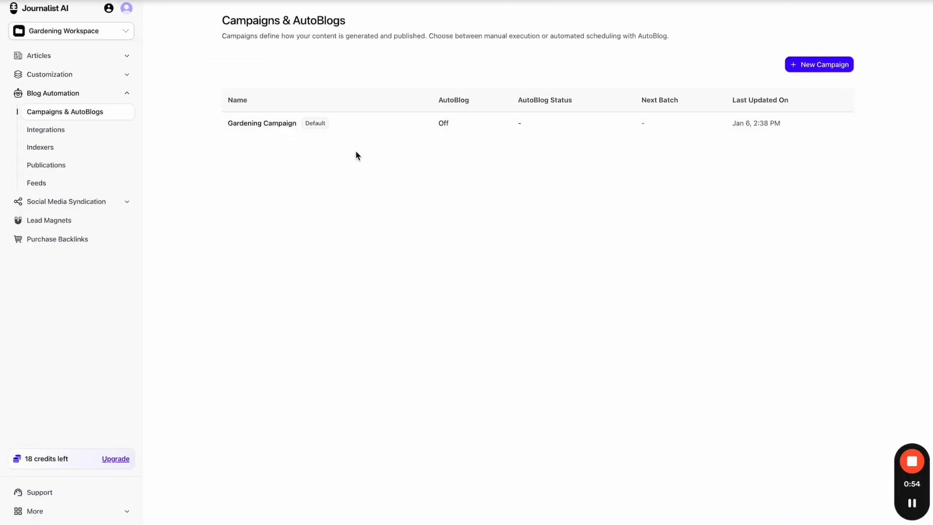
- Open the Gardening Campaign and dismiss the Add News Article form
left_click(370, 132)
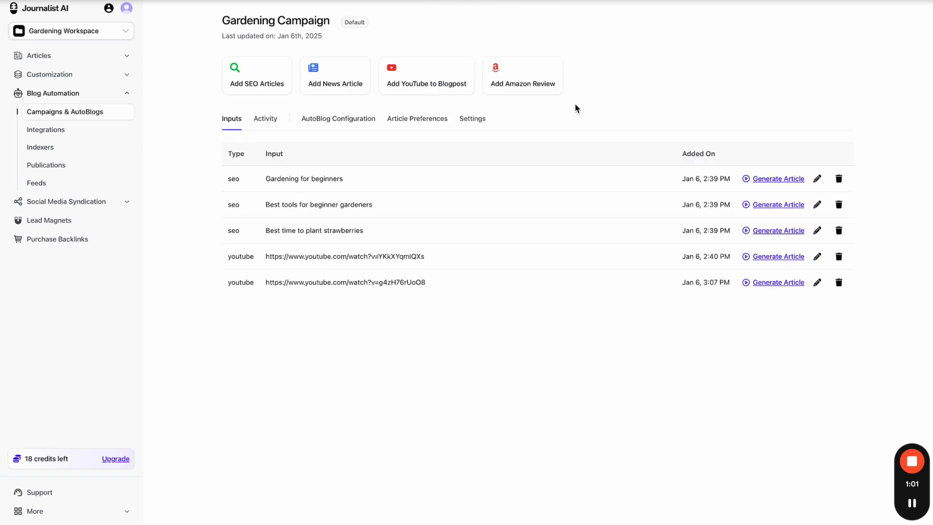
left_click(348, 91)
left_click(592, 165)
- Review the campaign's Activity and AutoBlog Configuration tabs
left_click(270, 123)
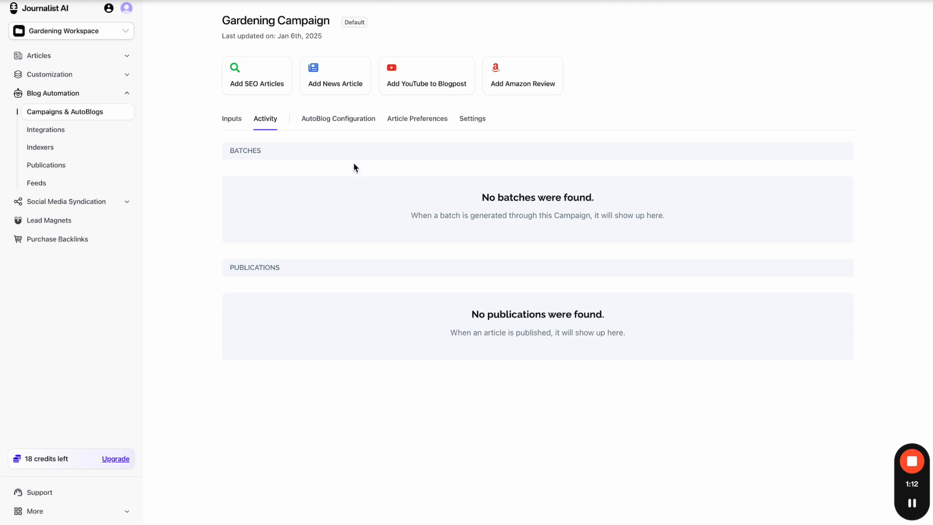
left_click(342, 127)
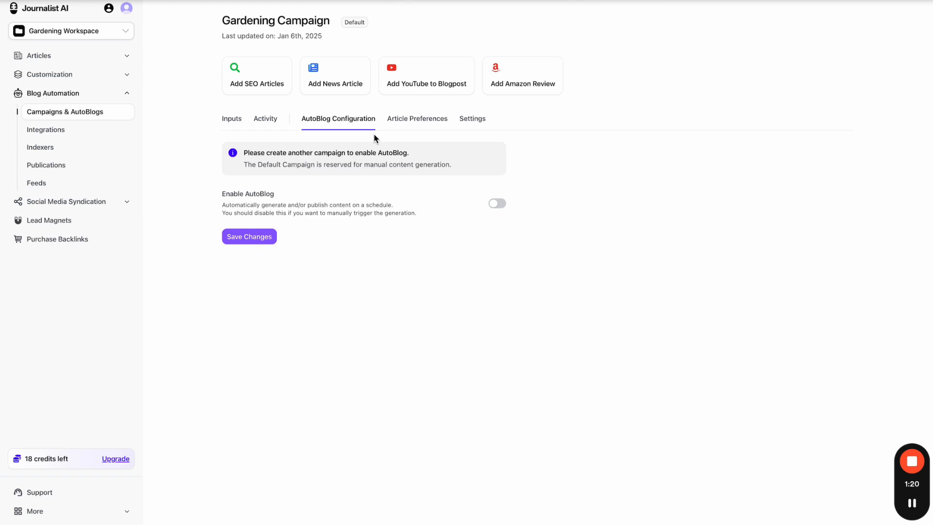
left_click(680, 1)
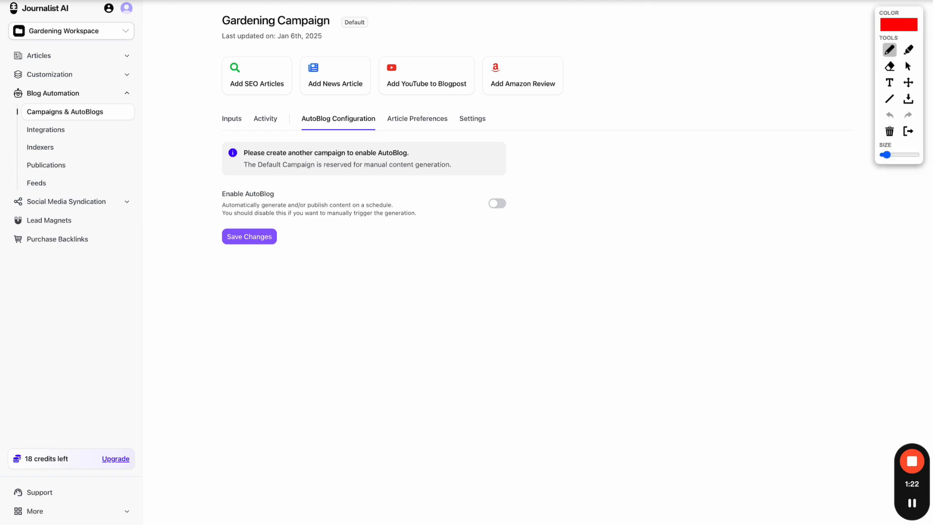
left_click_drag(16, 14, 75, 15)
mouse_move(136, 60)
left_mouse_down()
mouse_move(142, 89)
mouse_move(174, 120)
mouse_move(222, 63)
mouse_move(209, 81)
left_mouse_up()
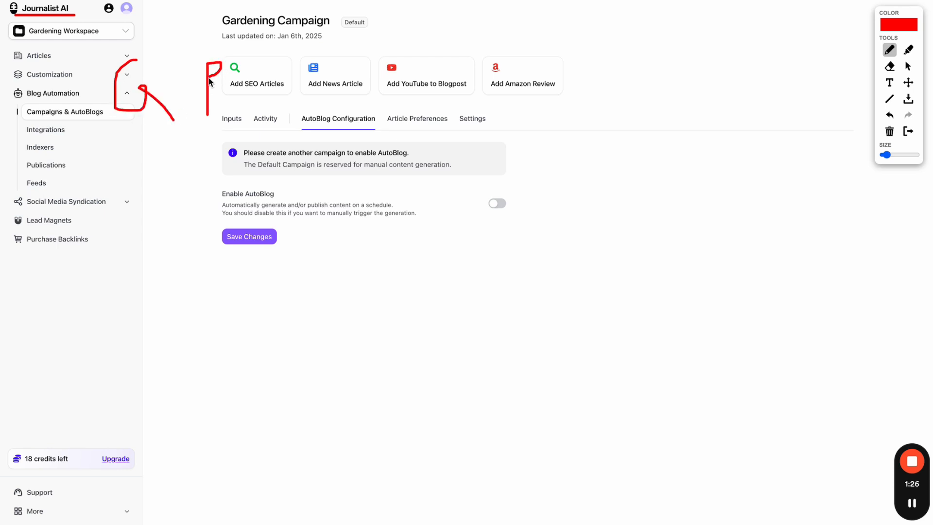
left_click(908, 132)
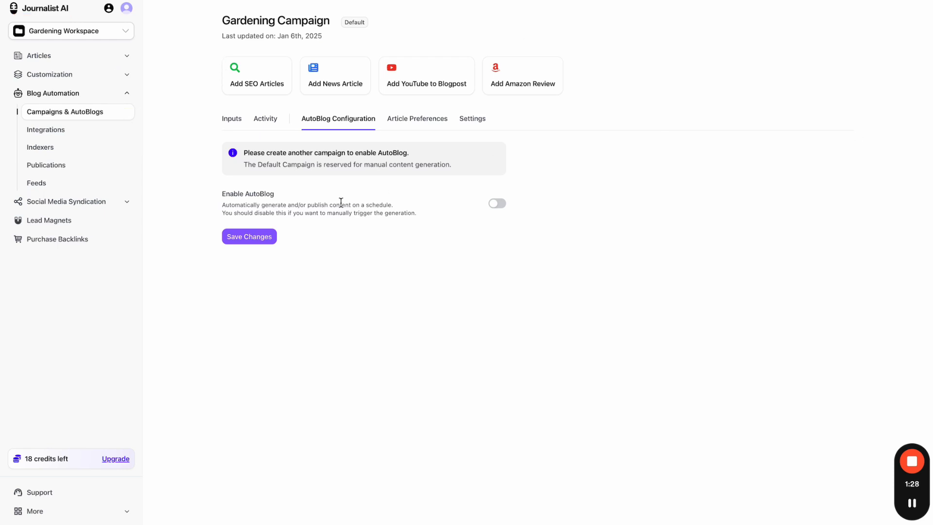
- Show the Gardening Campaign's Article Preferences for each article type
left_click(411, 125)
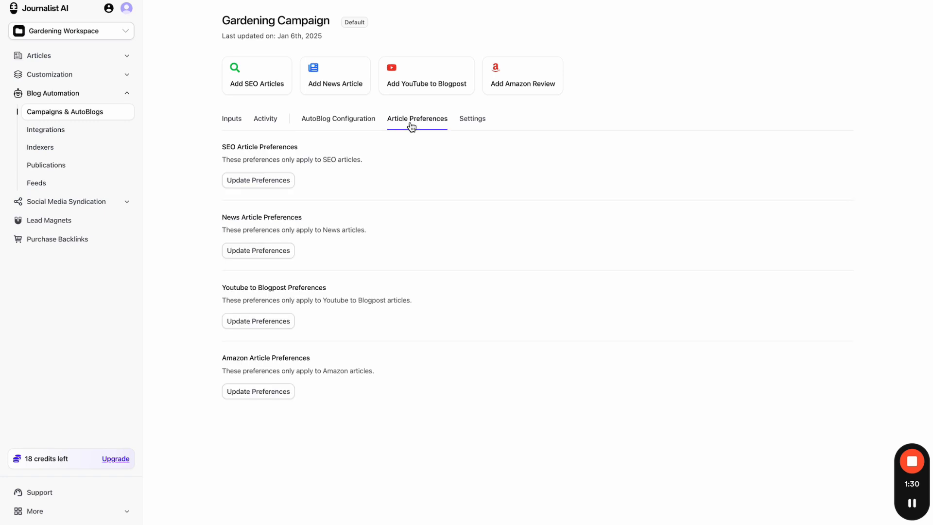
key("alt+shift+d")
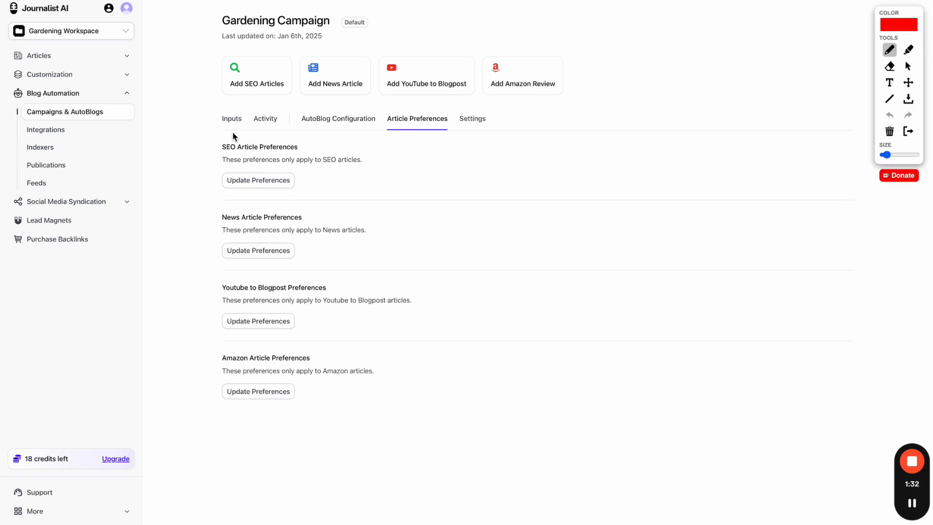
left_click_drag(173, 157, 199, 156)
left_click_drag(189, 239, 190, 233)
left_click_drag(168, 309, 196, 306)
left_click_drag(188, 385, 196, 383)
left_click_drag(516, 49, 522, 94)
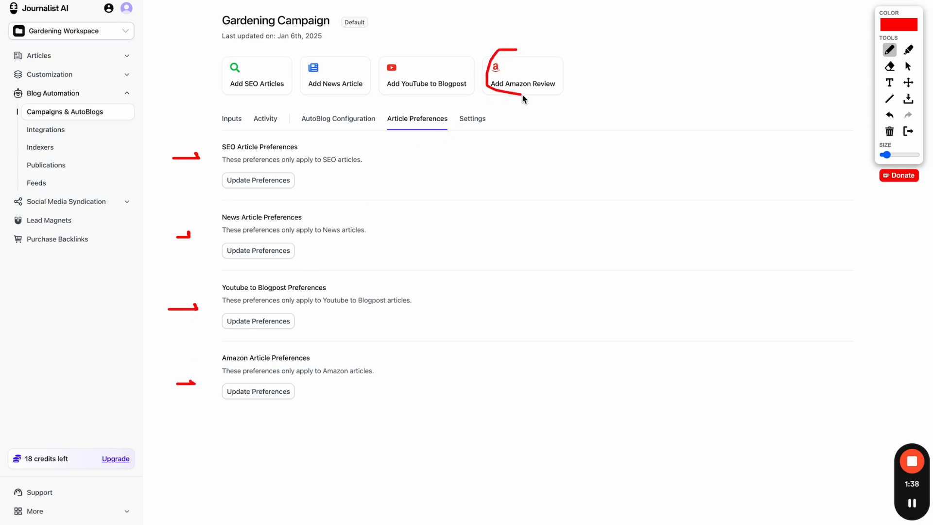
left_click_drag(392, 96, 443, 94)
left_click(907, 131)
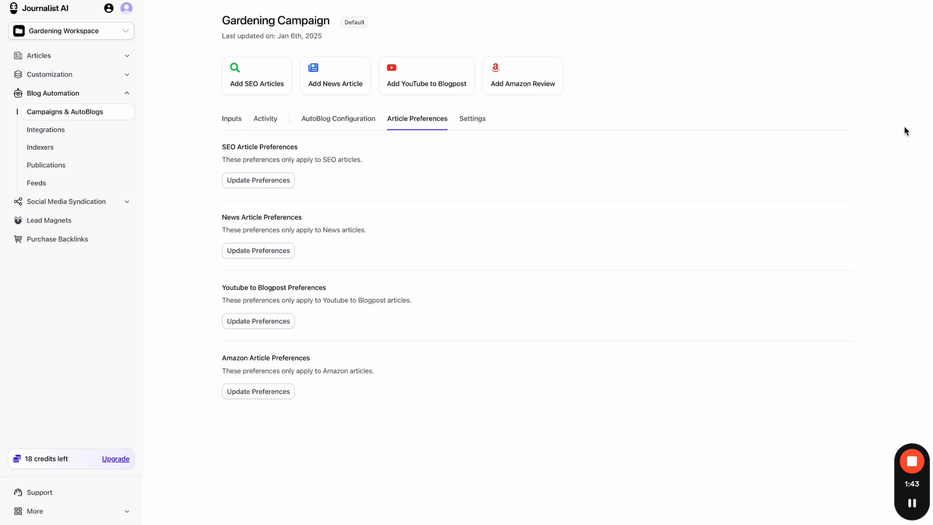
- Inspect the SEO article preferences, close them, and return to the Inputs tab
left_click(277, 185)
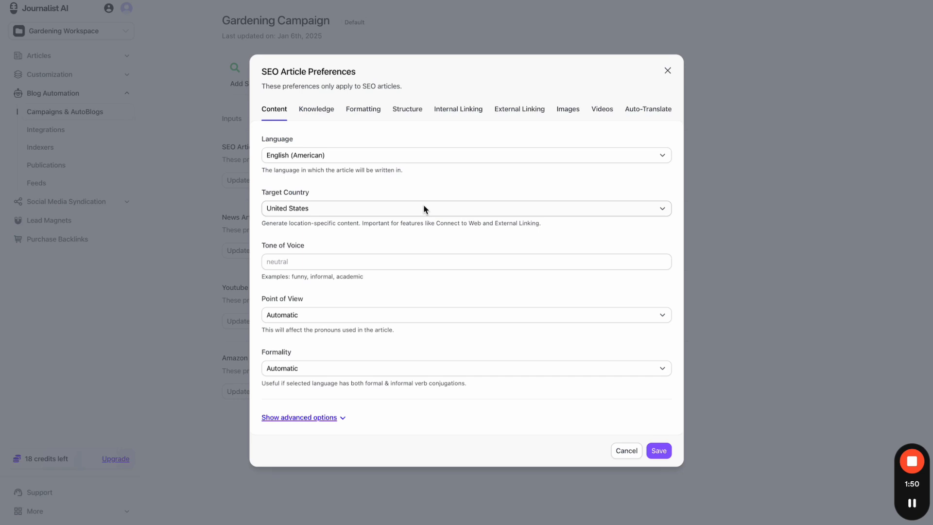
left_click(668, 72)
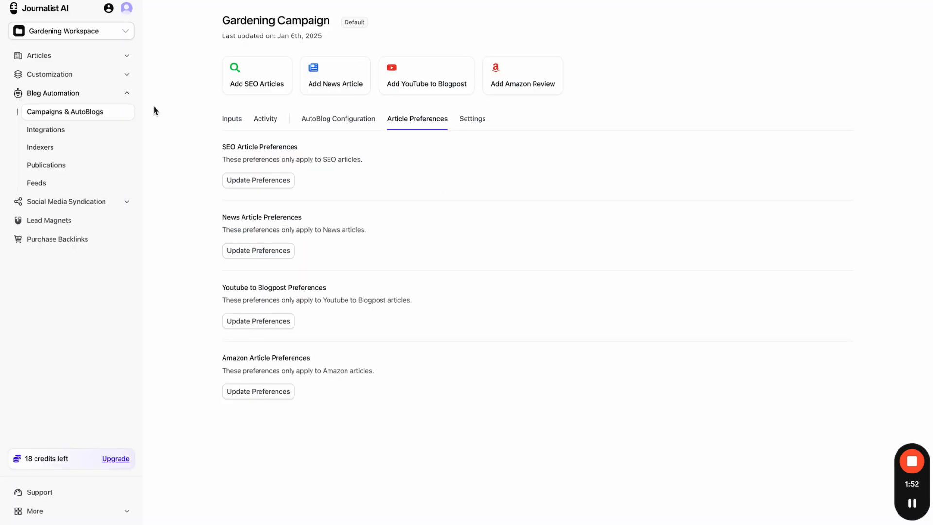
left_click(230, 122)
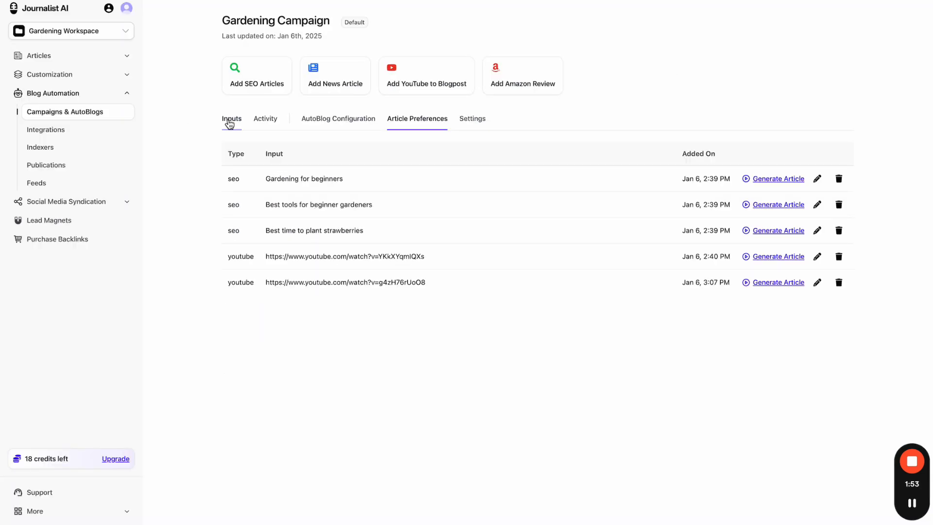
- Generate an article from the Gardening for beginners input and go back to Campaigns & AutoBlogs
left_click(781, 180)
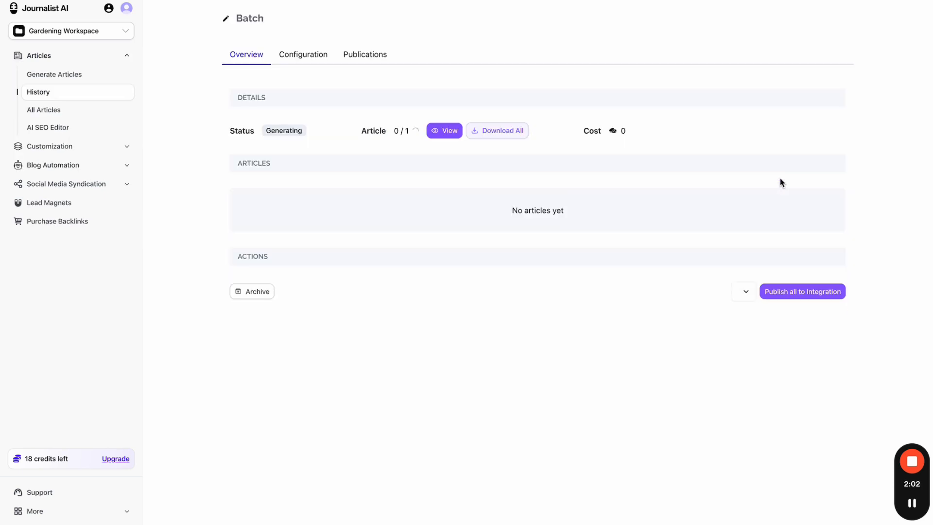
left_click(92, 147)
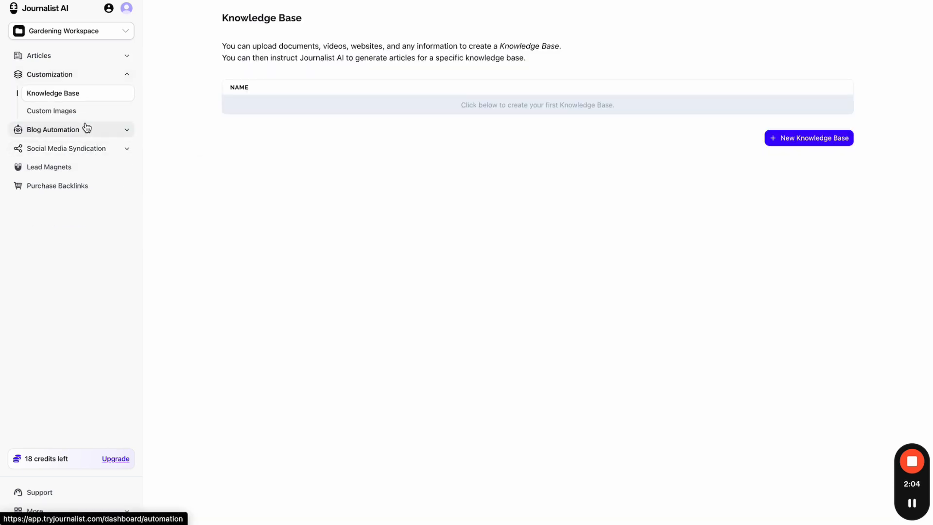
left_click(86, 127)
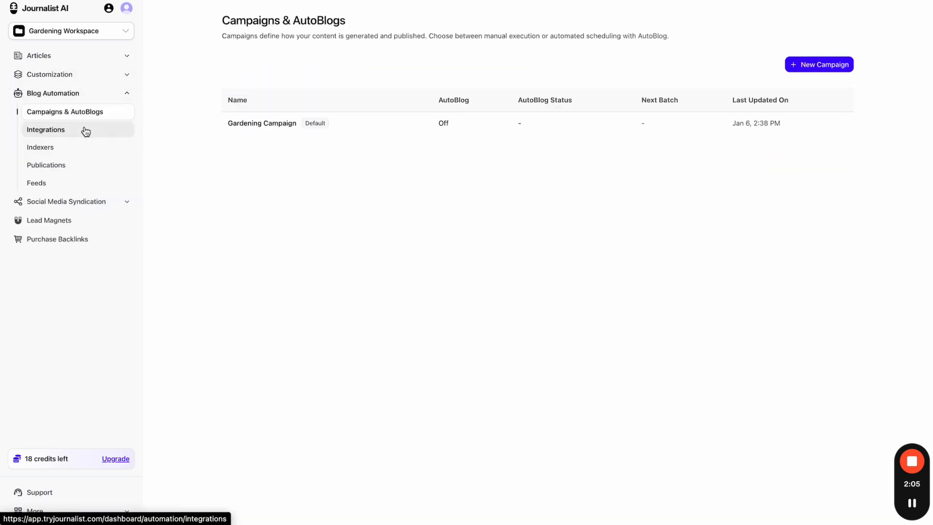
- In the Gardening Campaign's SEO preferences, set language English (British) and target country United Kingdom
left_click(375, 130)
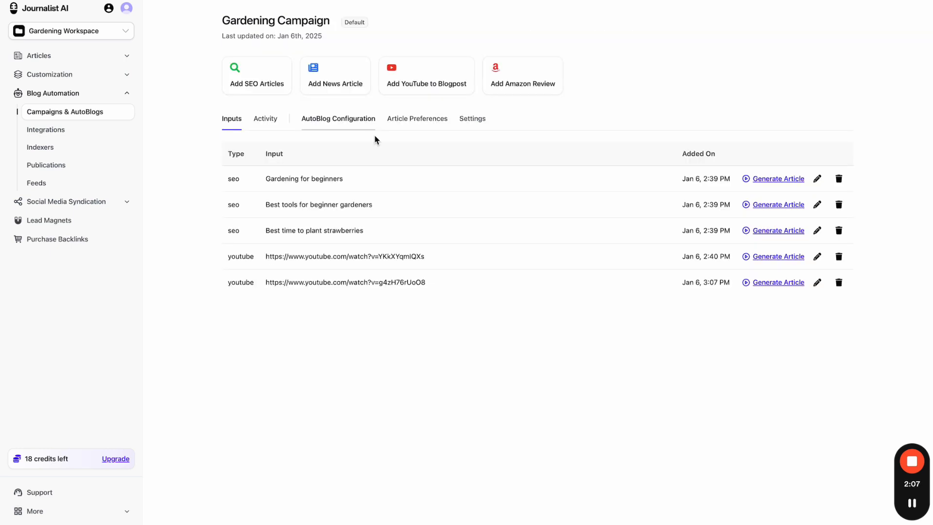
left_click(478, 129)
left_click(431, 127)
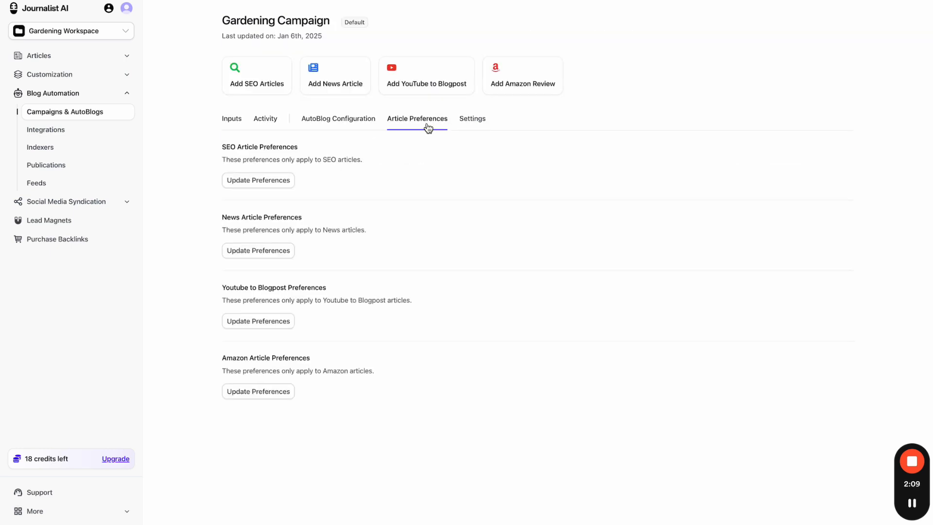
left_click(258, 181)
left_click(339, 156)
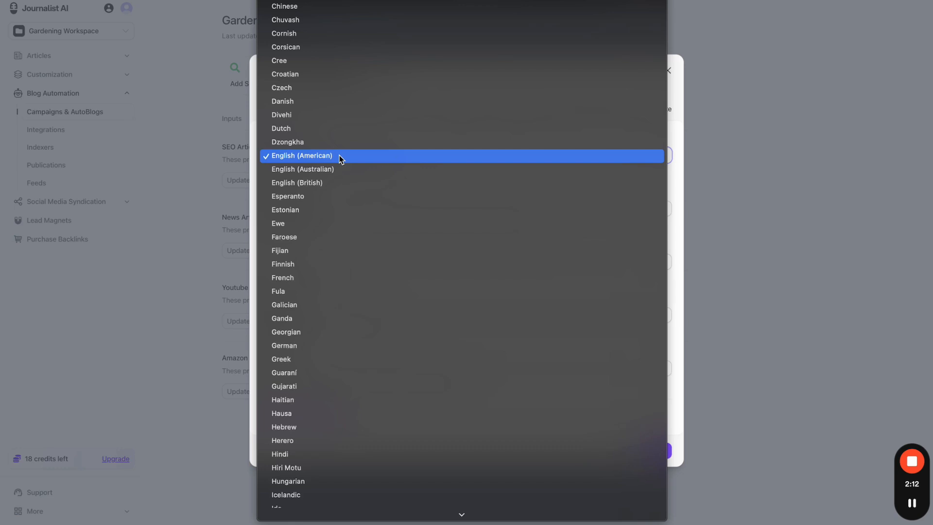
left_click(334, 183)
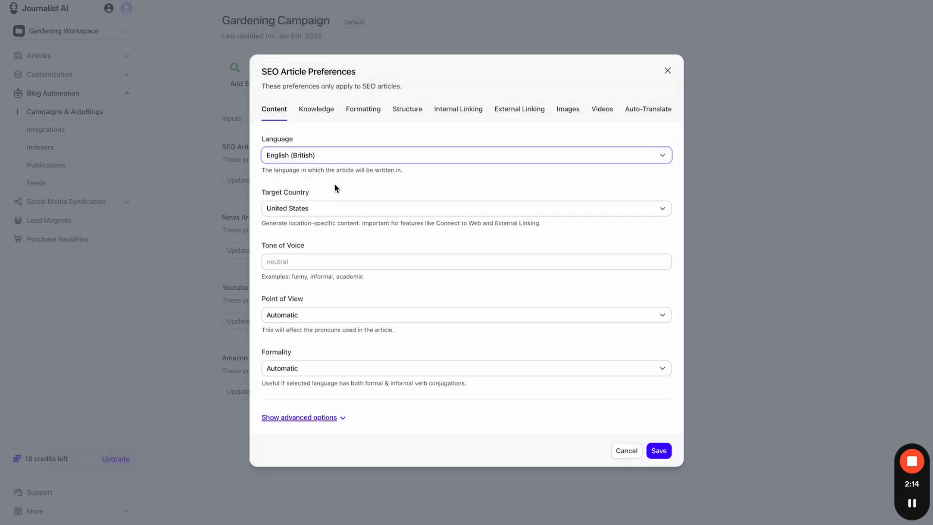
left_click(335, 205)
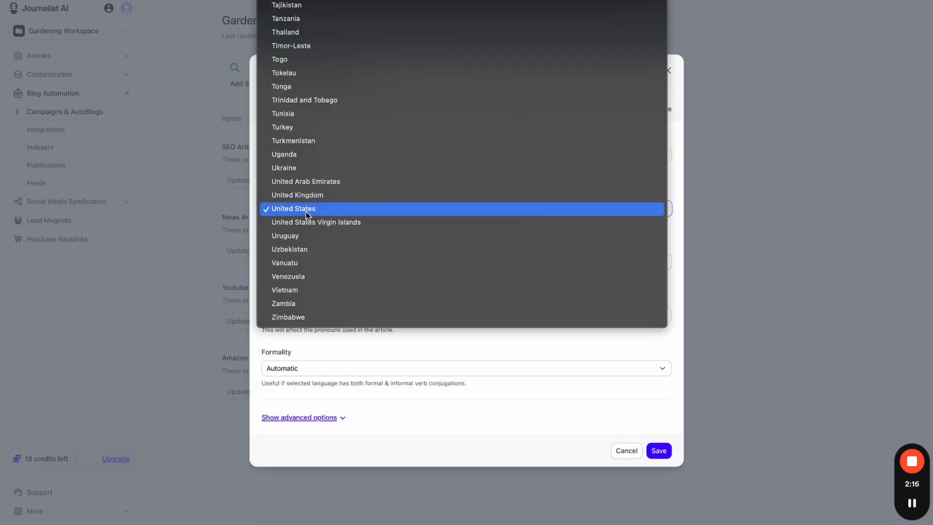
left_click(331, 196)
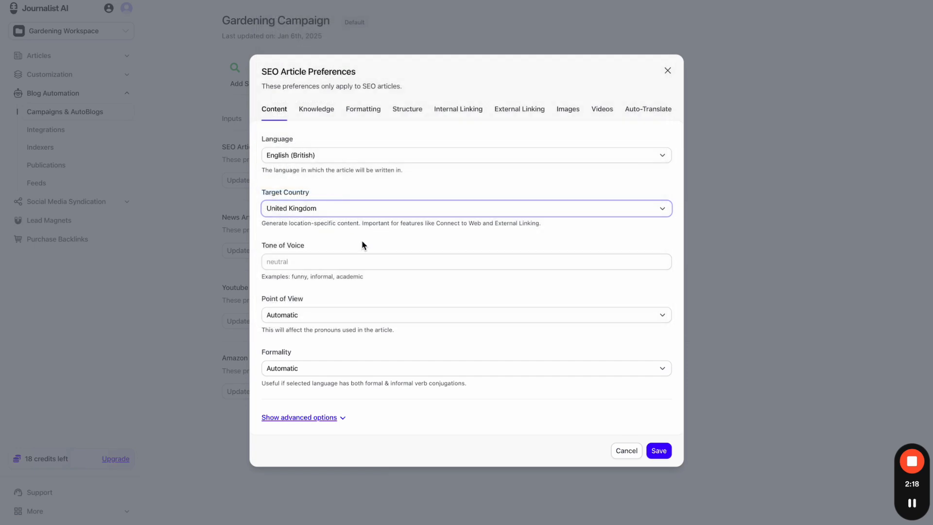
- Set tone to funny, point of view first person singular, formality Automatic, and save
left_click(344, 259)
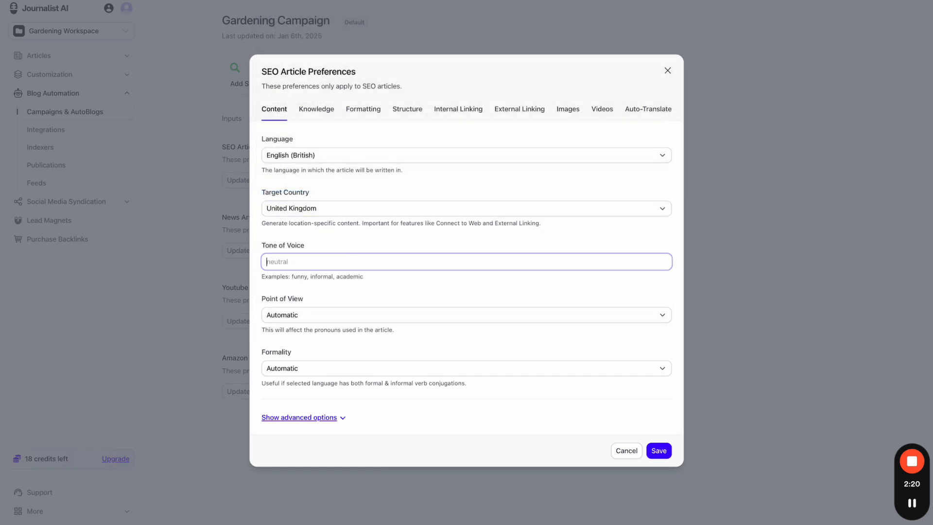
type("funny")
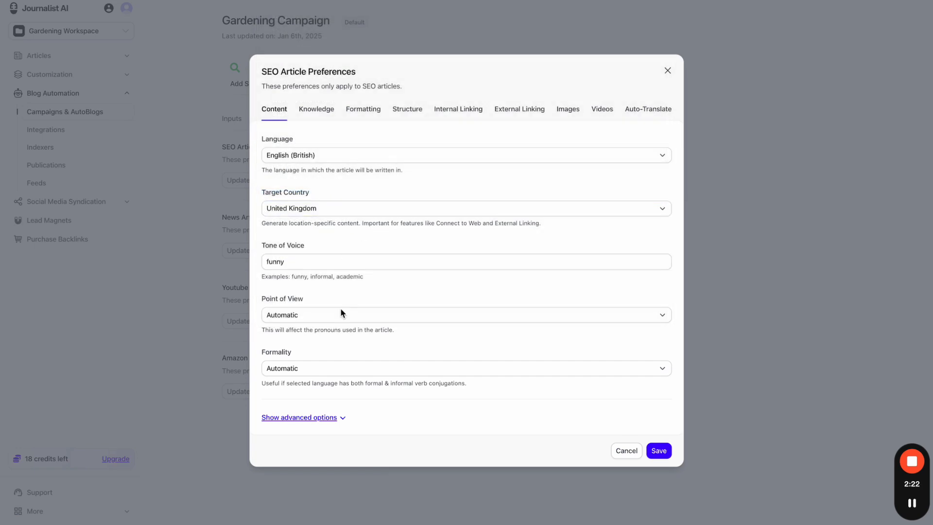
left_click(340, 311)
left_click(343, 326)
left_click(348, 316)
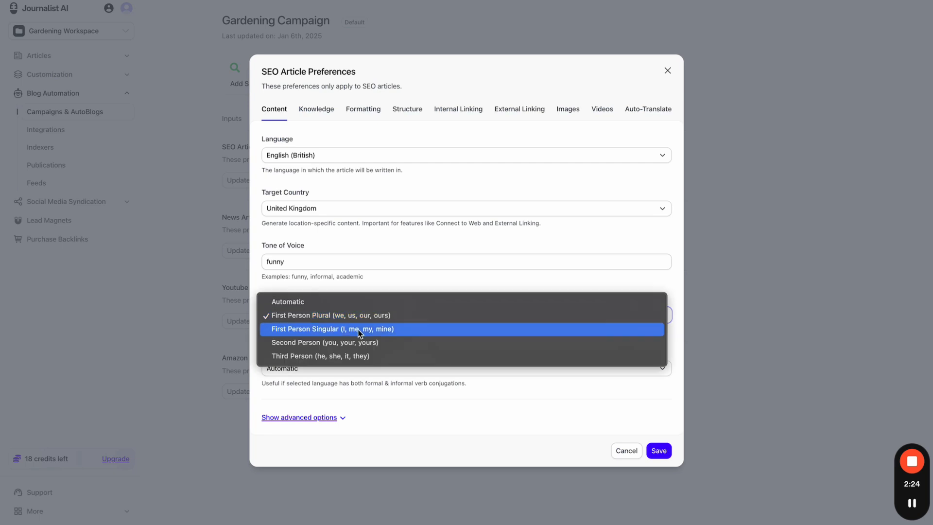
left_click(360, 331)
left_click(416, 363)
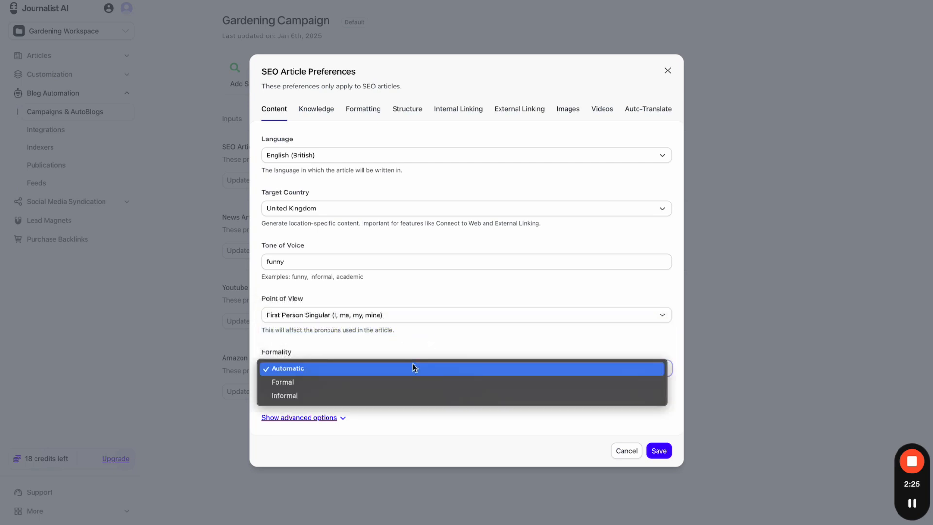
left_click(413, 366)
left_click(661, 451)
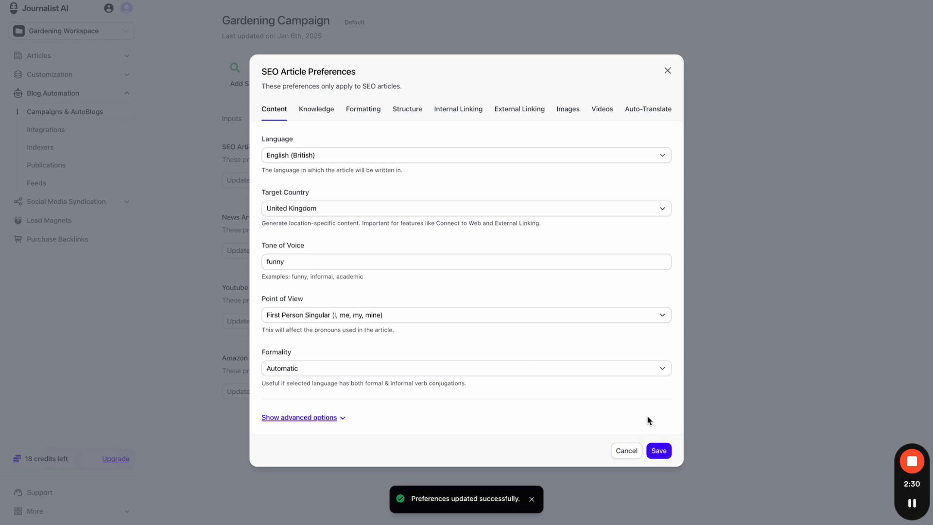
left_click(667, 72)
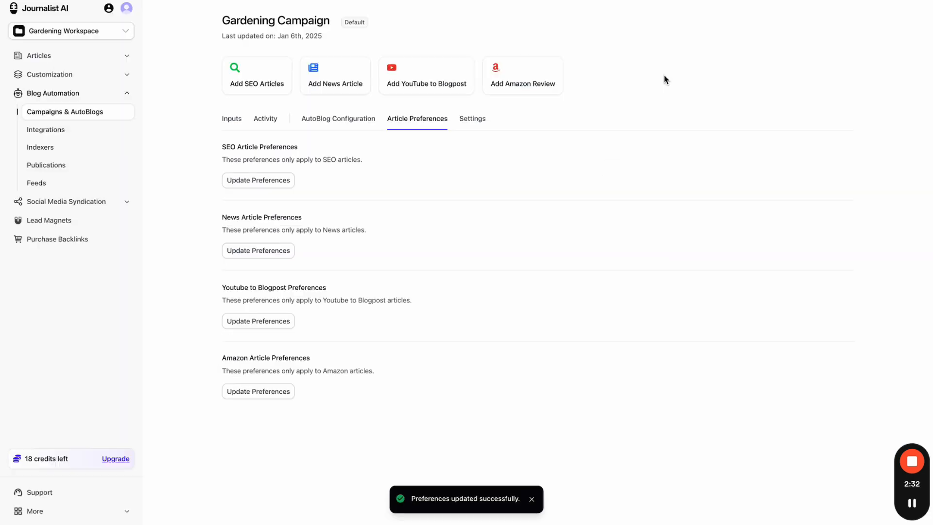
- Check the Gardening Campaign's Inputs and Activity tabs
left_click(238, 123)
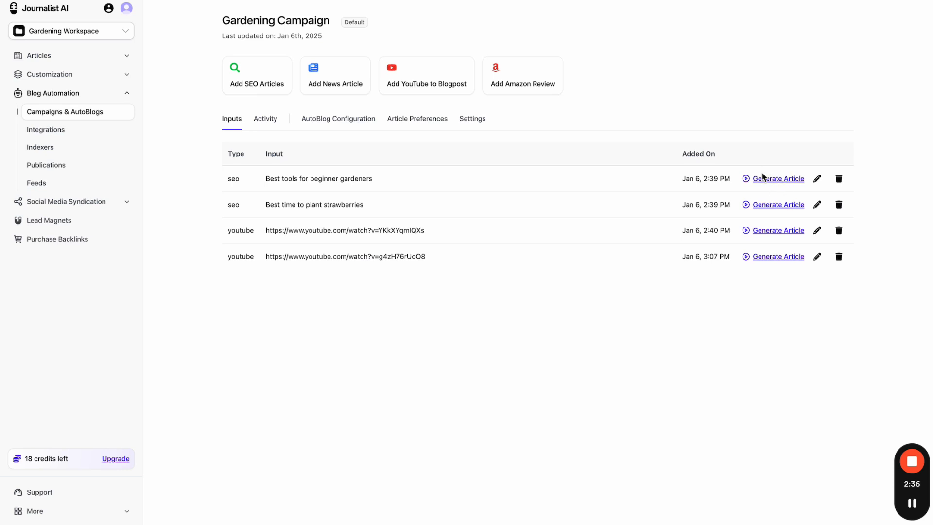
left_click(271, 120)
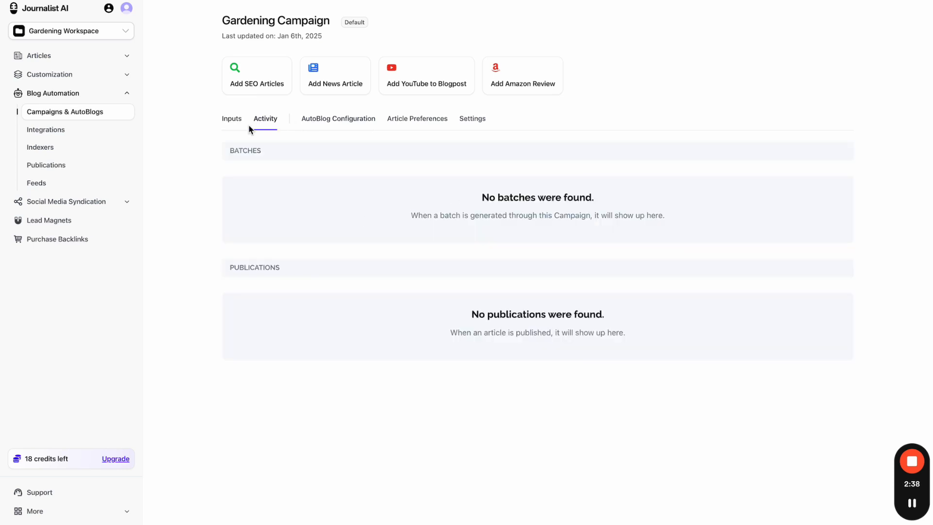
left_click(232, 122)
- Visit Generate Articles and the batch History, then the Campaigns & AutoBlogs list
left_click(76, 75)
left_click(88, 57)
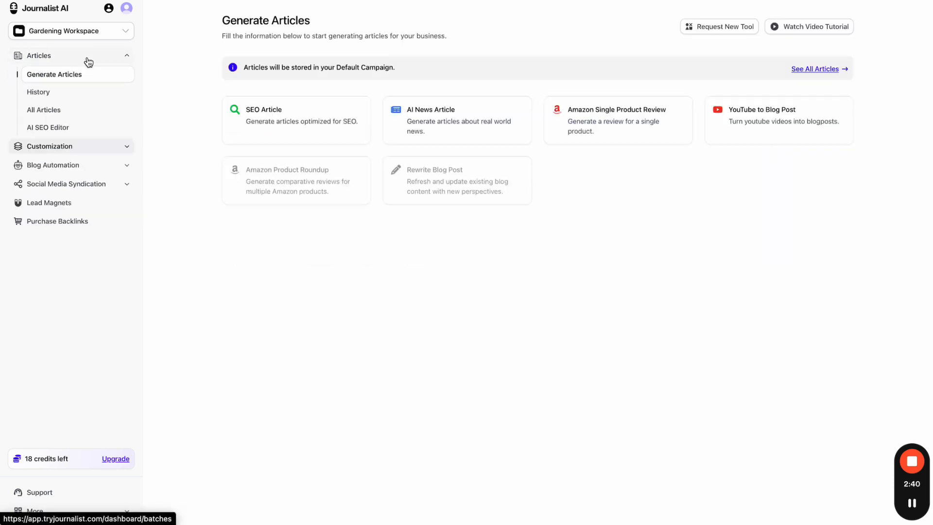
left_click(82, 92)
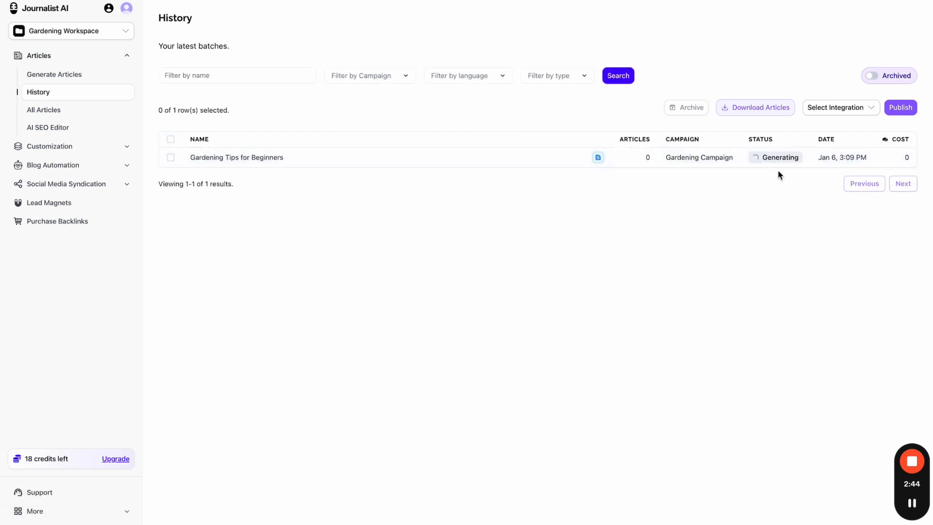
left_click(88, 167)
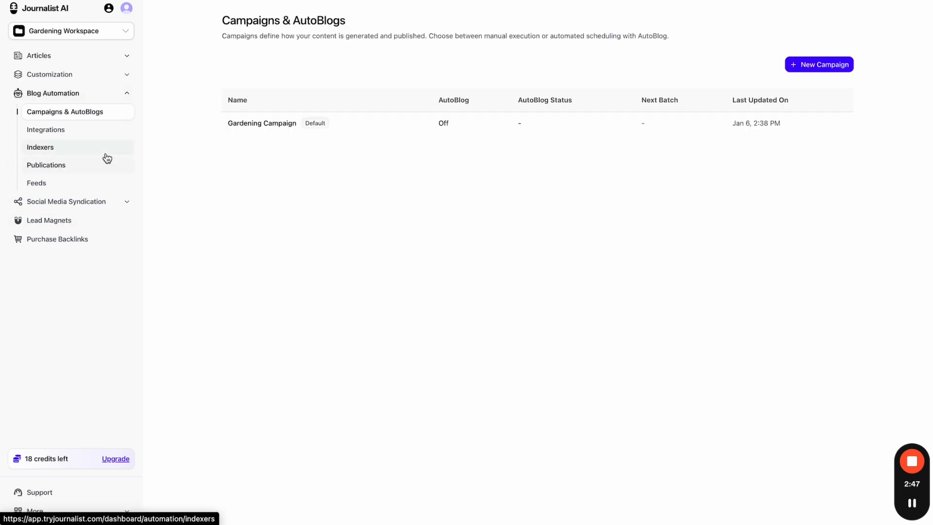
- Open the Gardening Campaign's SEO article preferences from Article Preferences
left_click(270, 133)
left_click(327, 123)
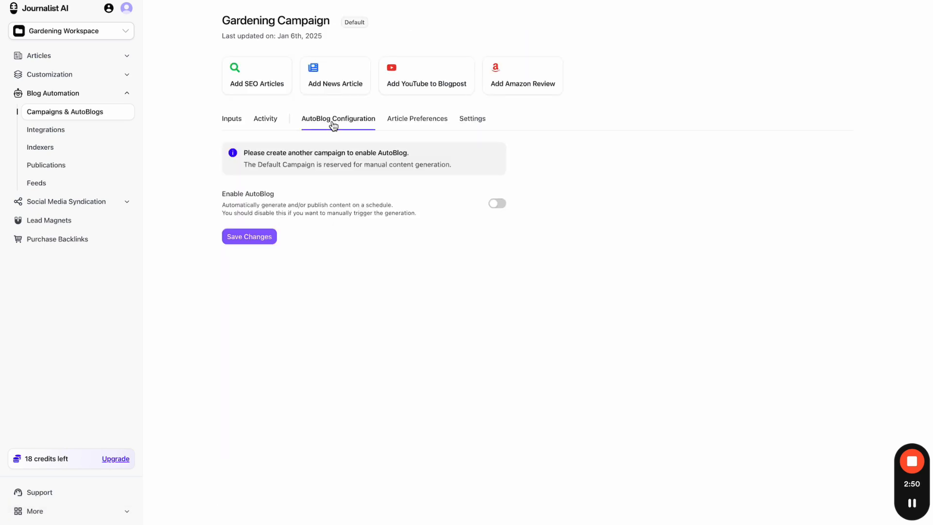
left_click(421, 121)
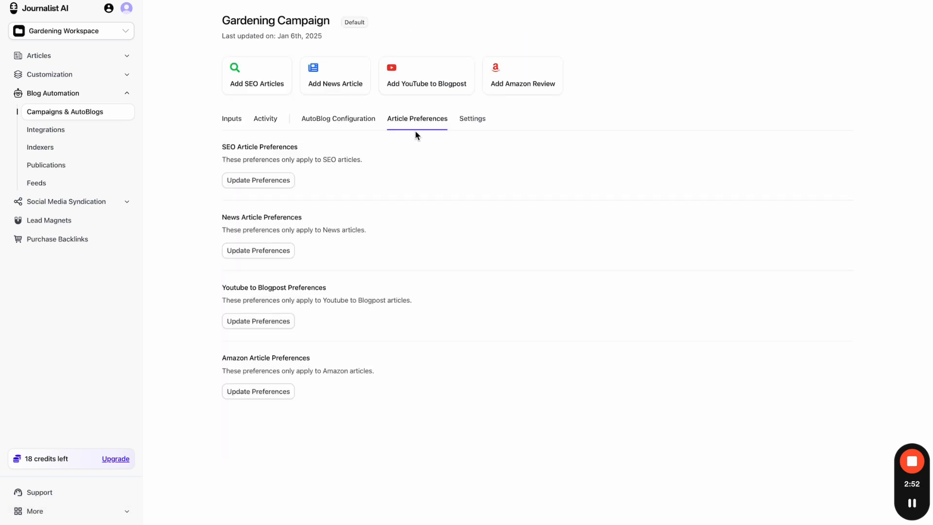
left_click(272, 179)
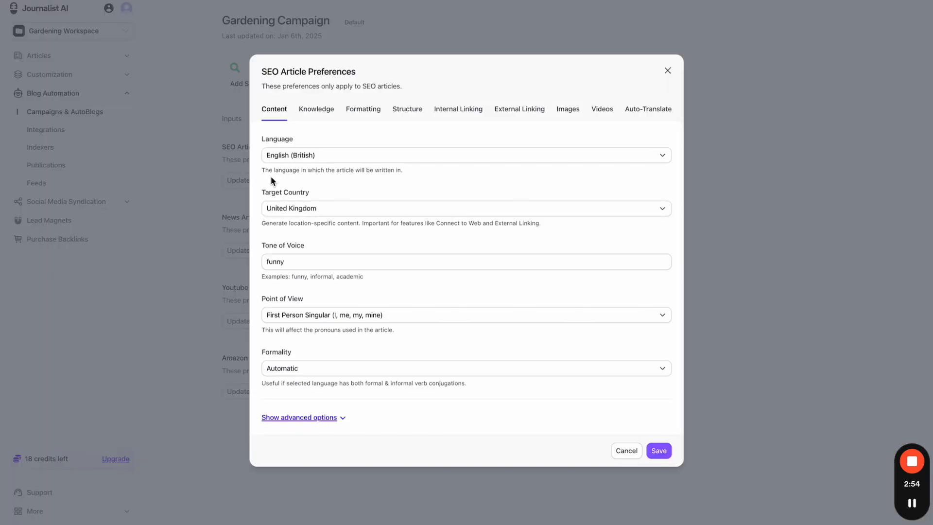
- Look through Knowledge, Formatting, Structure, Linking, Images, Video and Auto-translate, ending on Content
left_click(321, 113)
left_click(365, 217)
left_click(409, 160)
left_click(458, 161)
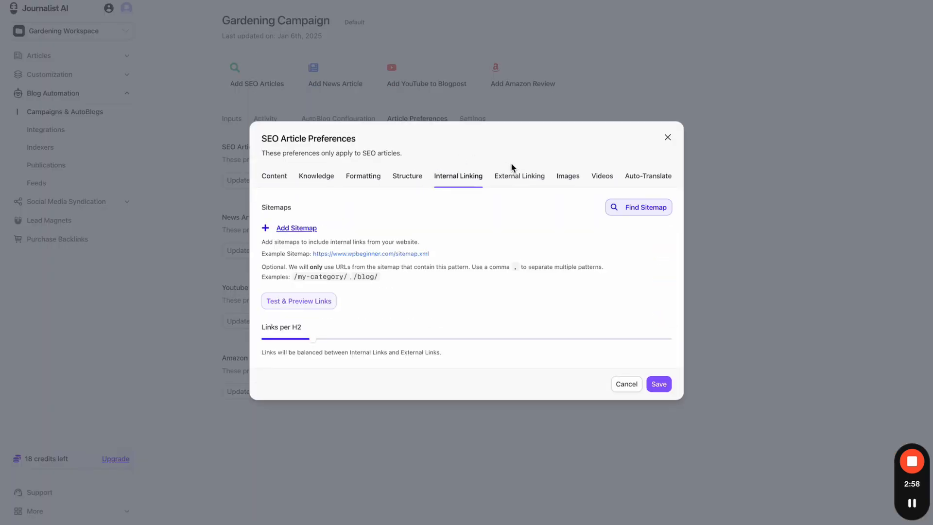
left_click(533, 175)
left_click(564, 172)
left_click(603, 138)
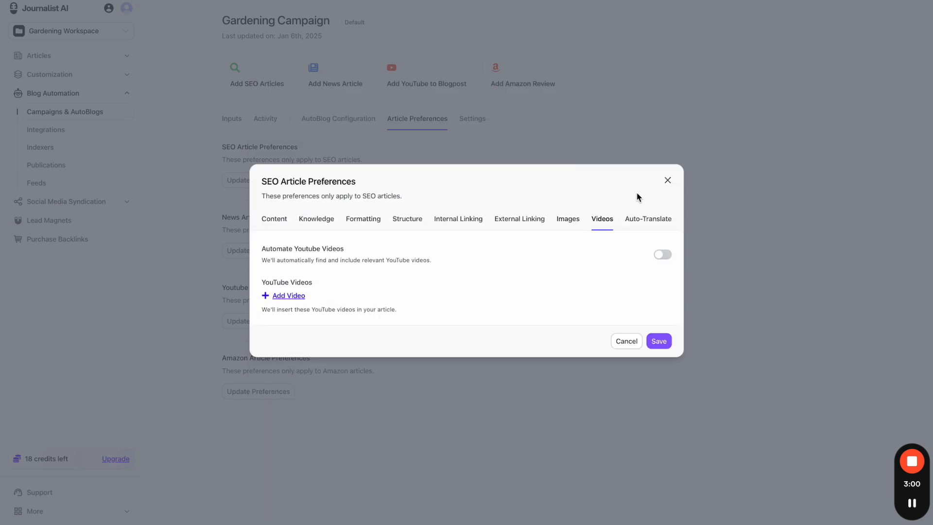
left_click(644, 212)
left_click(601, 210)
left_click(566, 218)
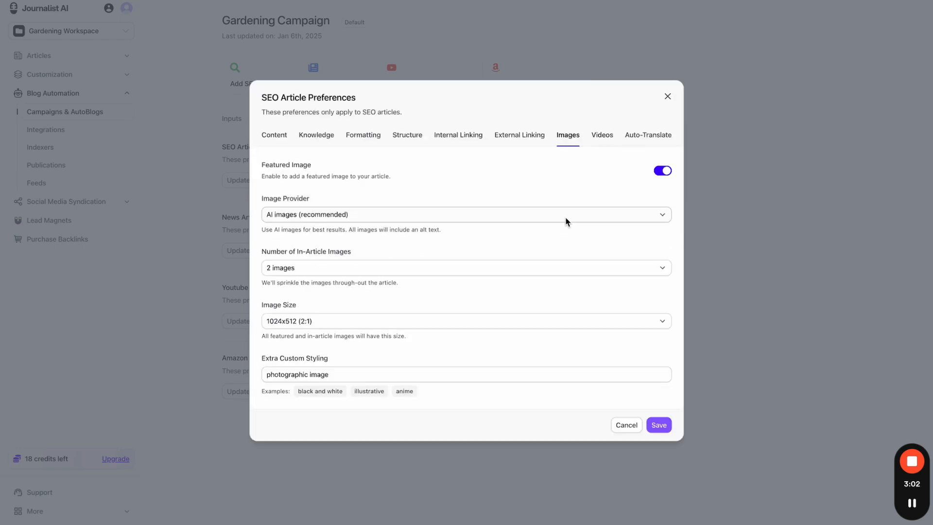
left_click(272, 140)
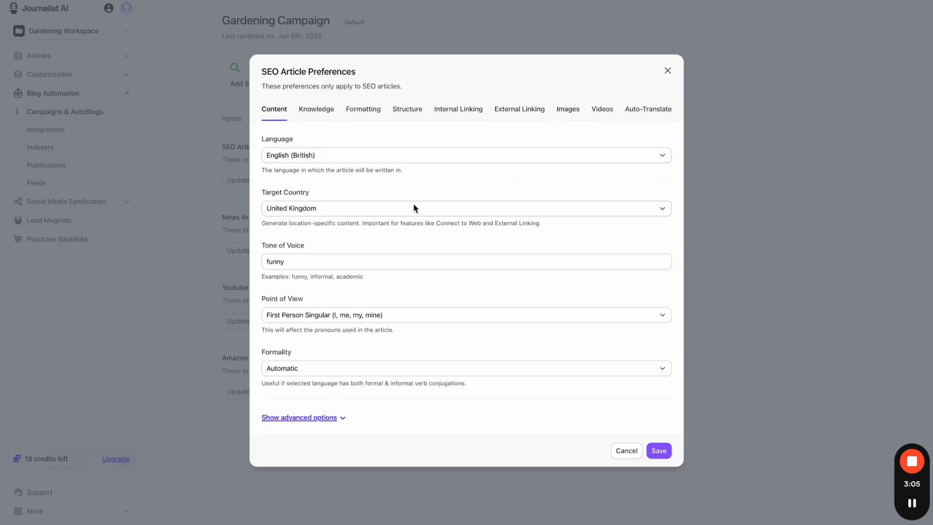
- Browse the Language and Target Country lists without changing either
left_click(412, 159)
scroll(383, 359, "down", 5)
scroll(383, 359, "down", 10)
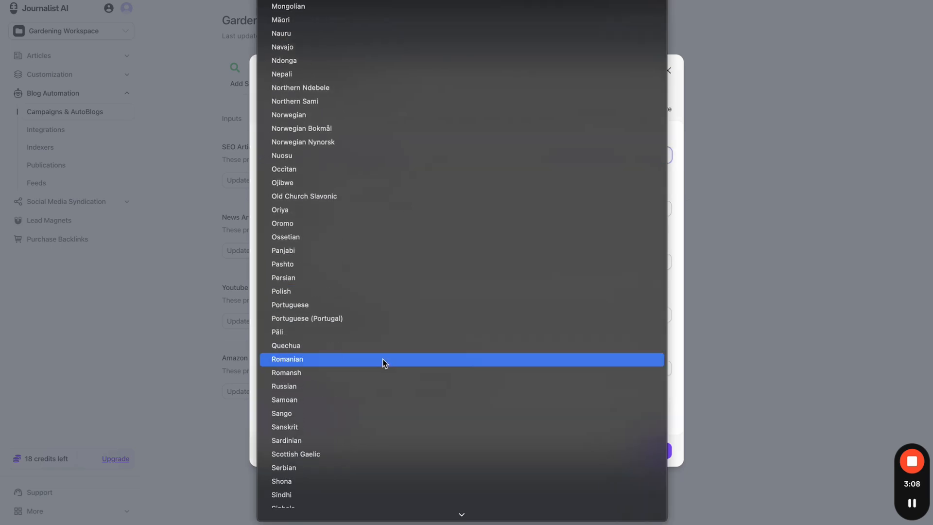
scroll(443, 183, "up", 10)
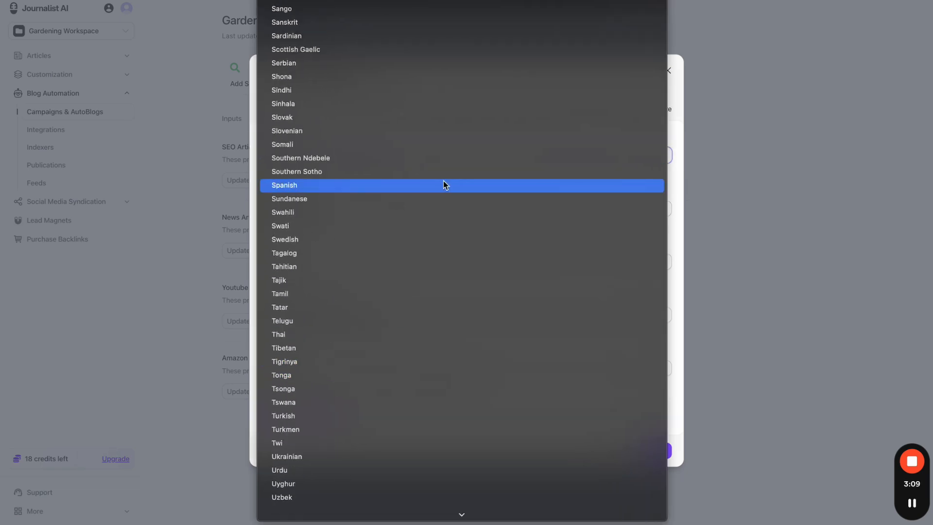
left_click(685, 191)
left_click(575, 207)
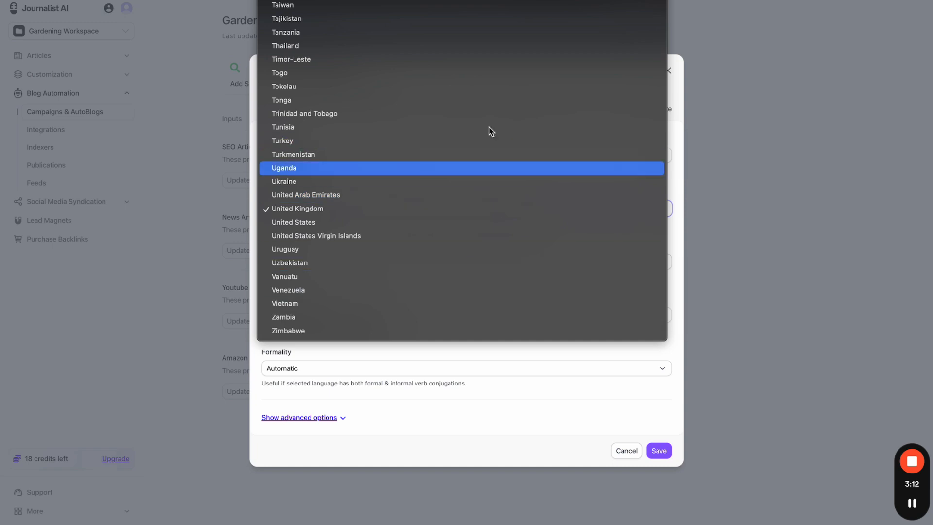
left_click(494, 369)
- Choose English (American) as language, keeping United Kingdom as the target country
left_click(353, 162)
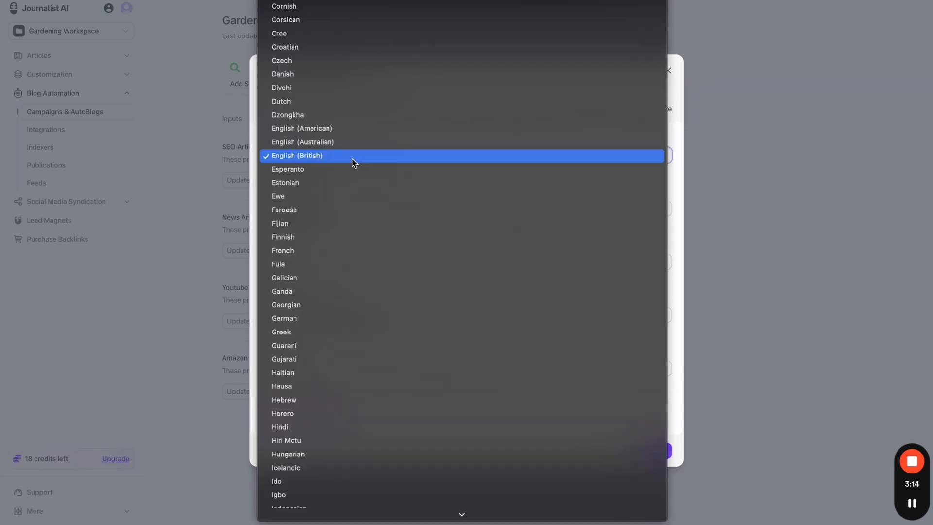
left_click(329, 128)
left_click(327, 160)
left_click(327, 160)
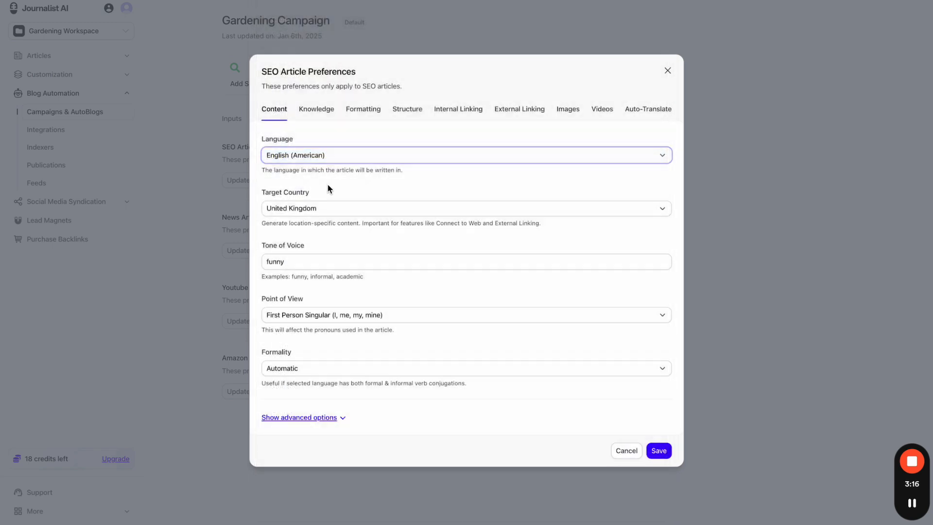
left_click(327, 208)
scroll(328, 209, "up", 5)
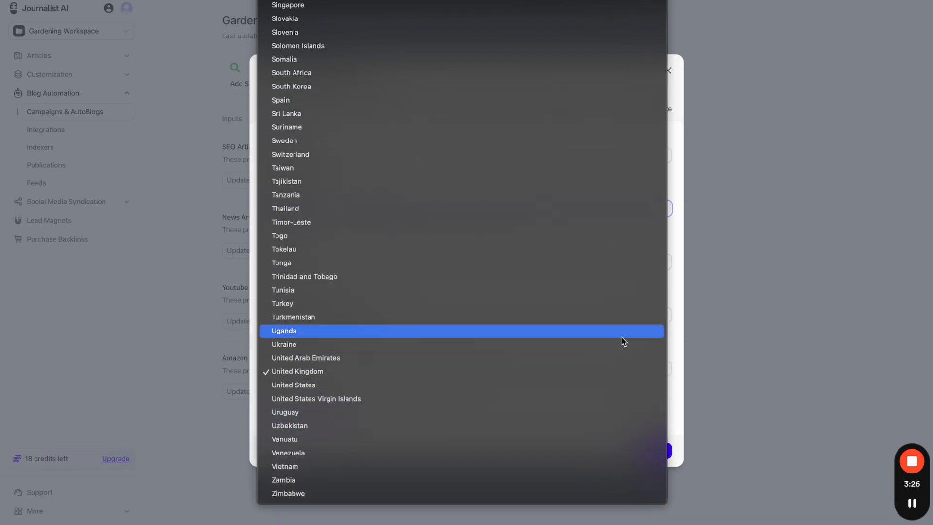
left_click(675, 330)
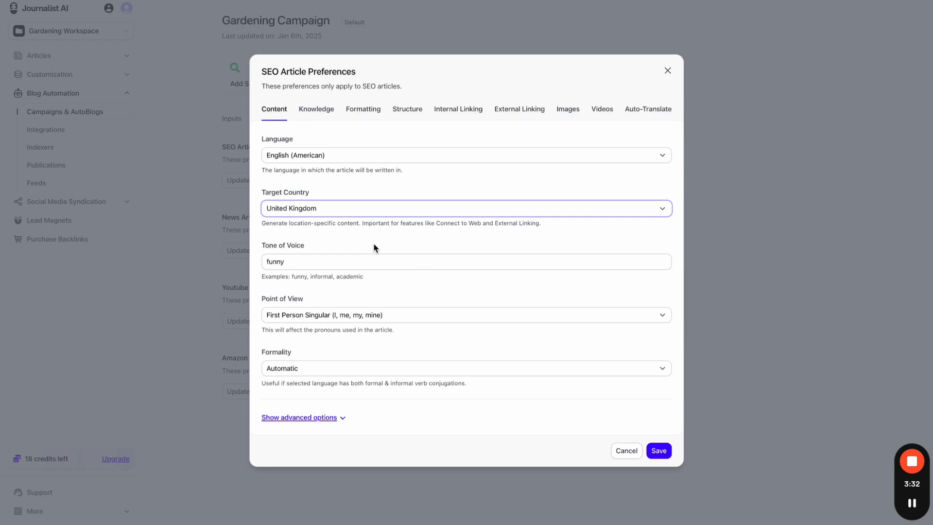
left_click(348, 212)
left_click(354, 210)
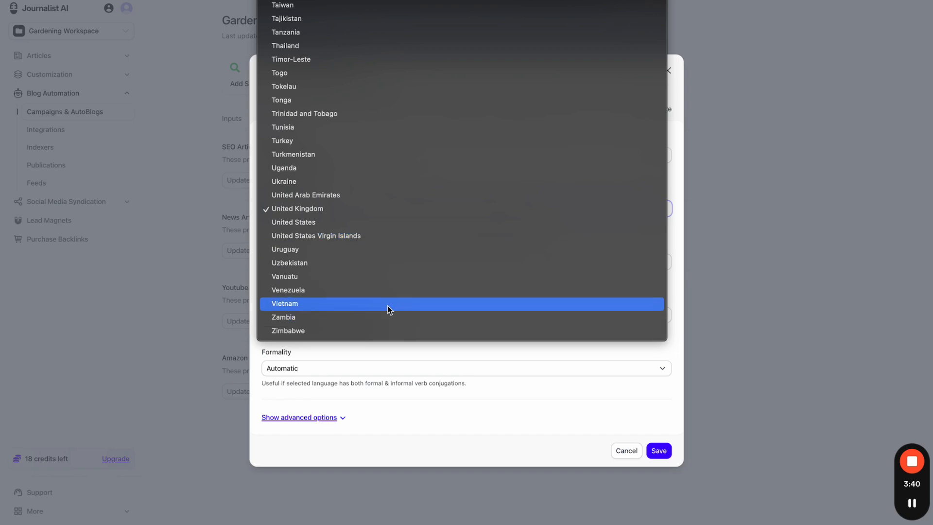
left_click(410, 359)
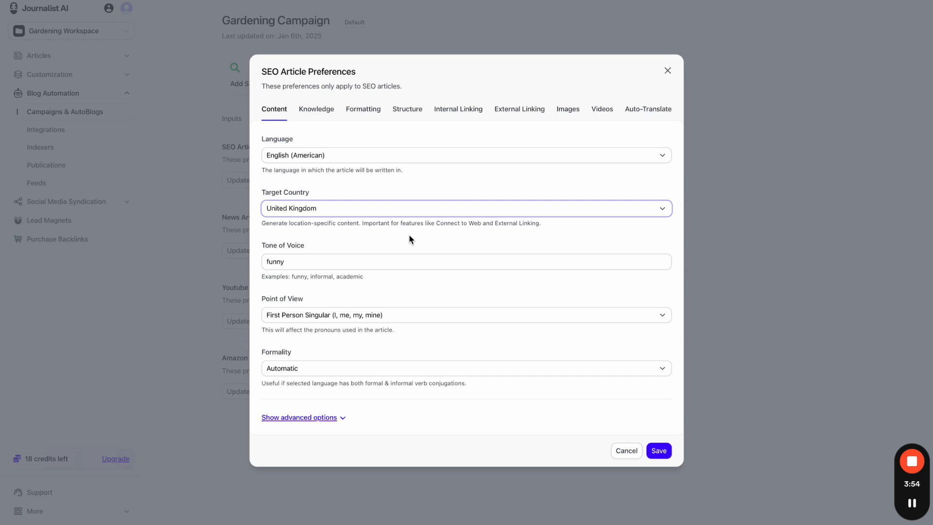
left_click_drag(320, 197, 262, 193)
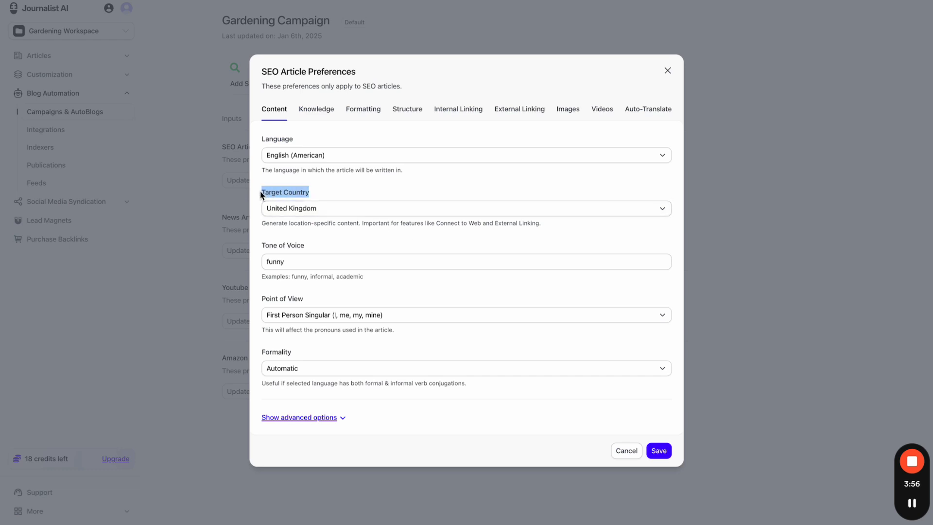
left_click(350, 186)
double_click(340, 261)
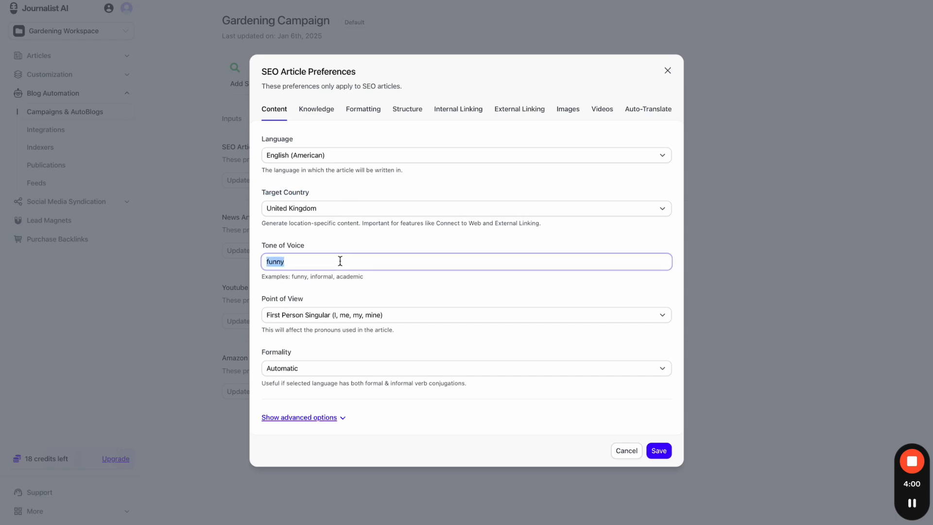
left_click(351, 252)
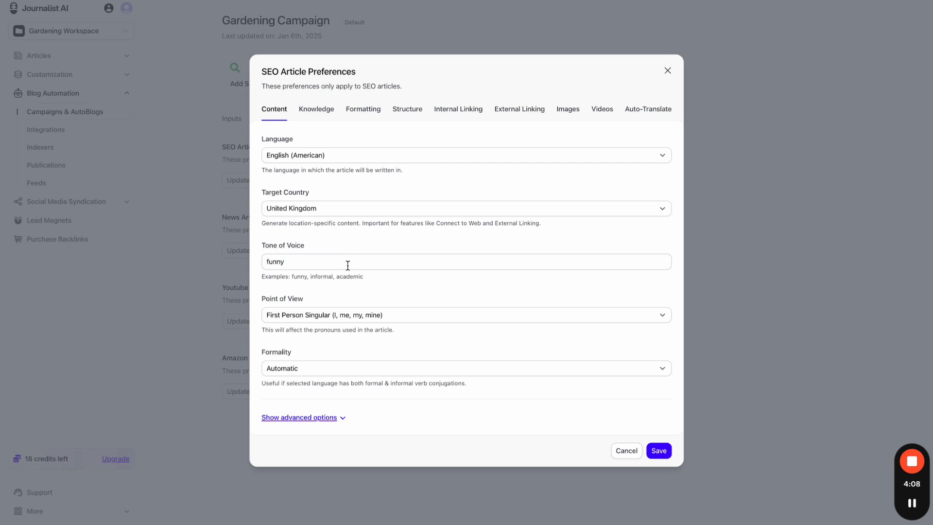
double_click(348, 263)
left_click(369, 235)
left_click(358, 316)
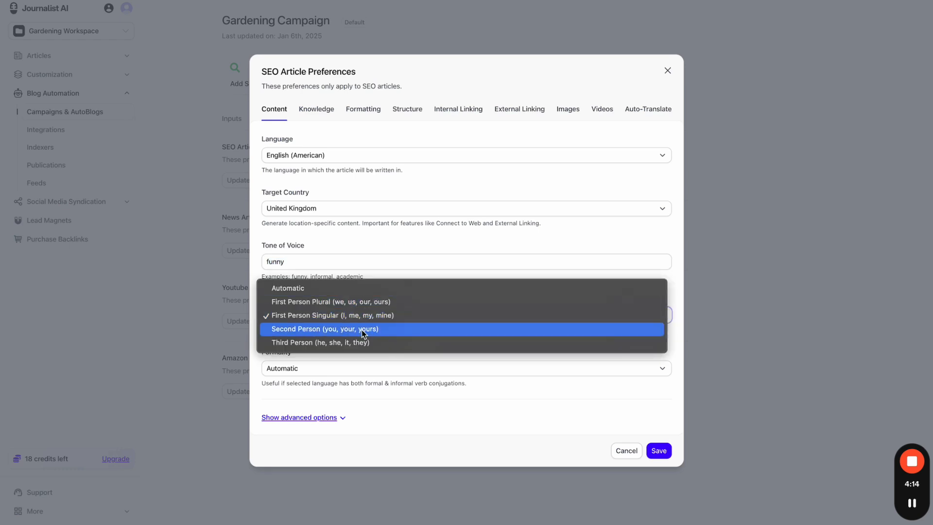
left_click(387, 263)
left_click(346, 369)
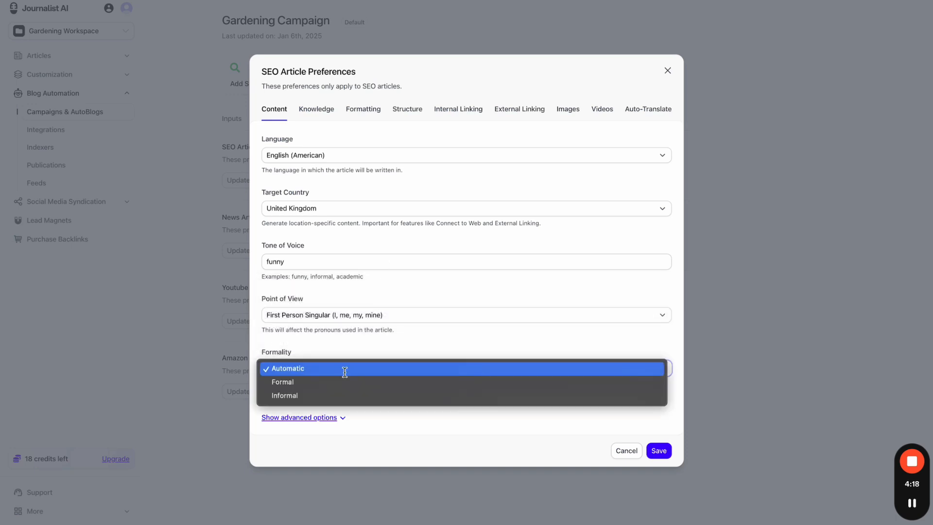
left_click(366, 346)
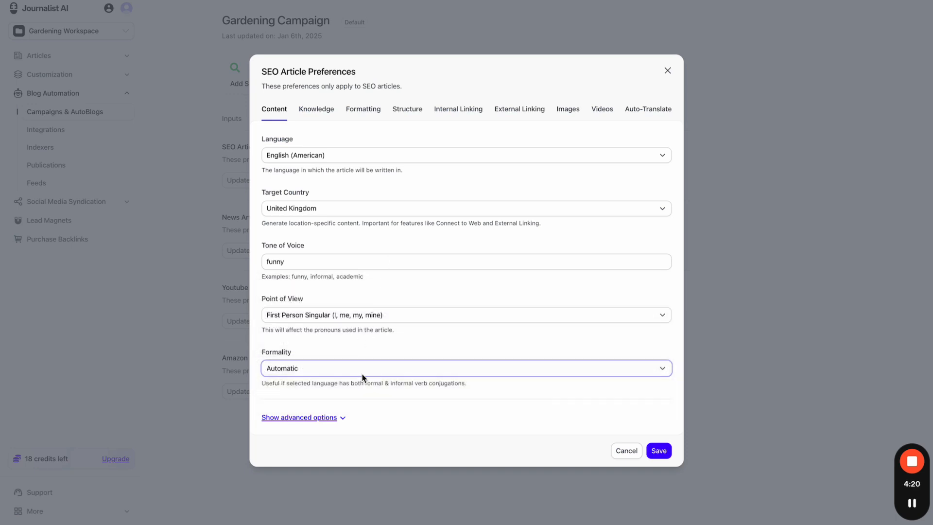
- Reveal the advanced content options and enter the keyword 'gardening for noobs'
left_click(341, 424)
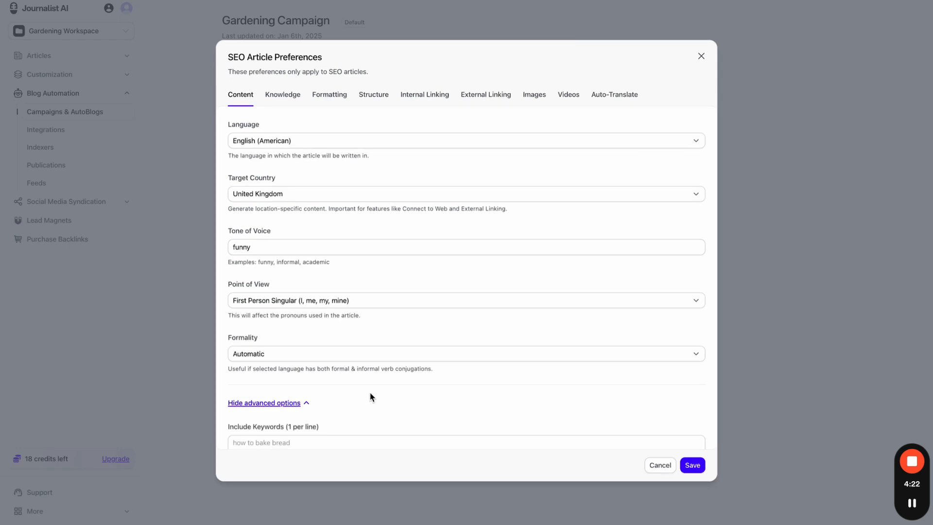
scroll(369, 396, "down", 2)
scroll(370, 397, "down", 3)
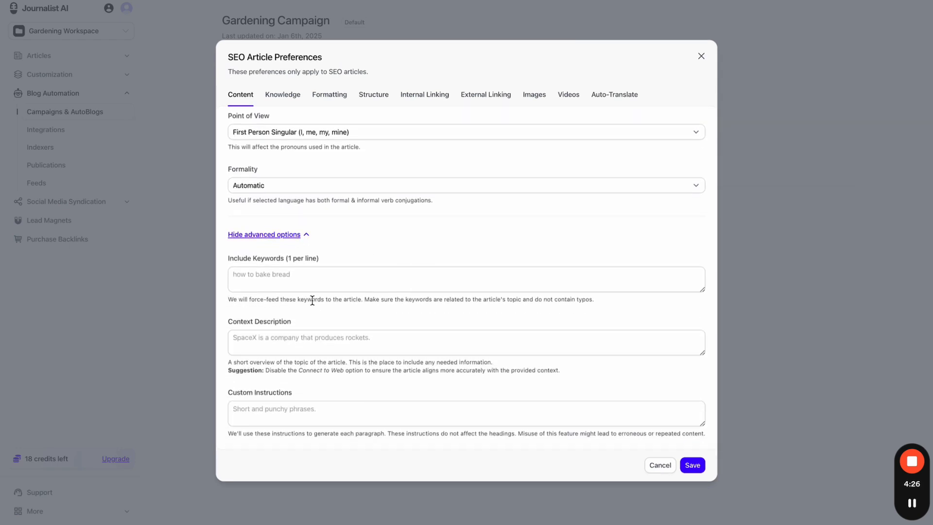
left_click(378, 272)
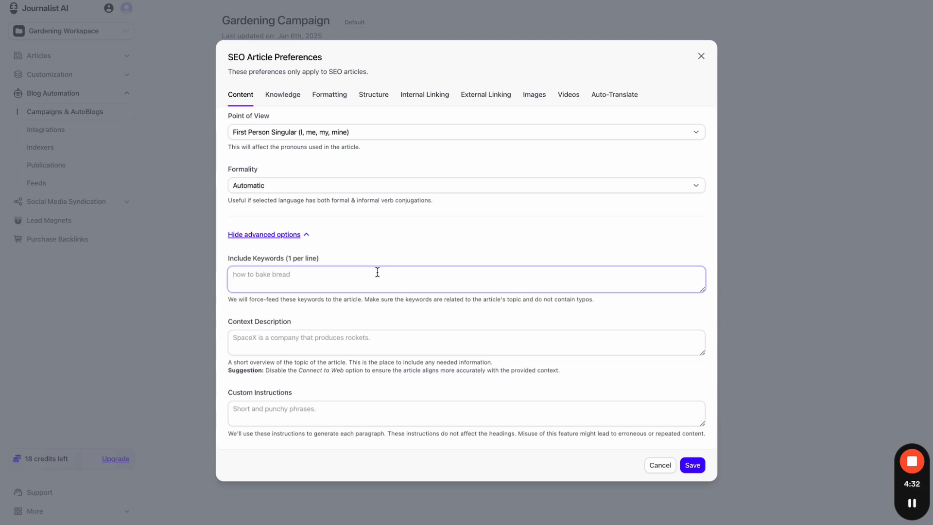
type("gardee")
type("ing or")
type(" of")
key("BackSpace")
key("BackSpace")
type("for noobs")
left_click(426, 254)
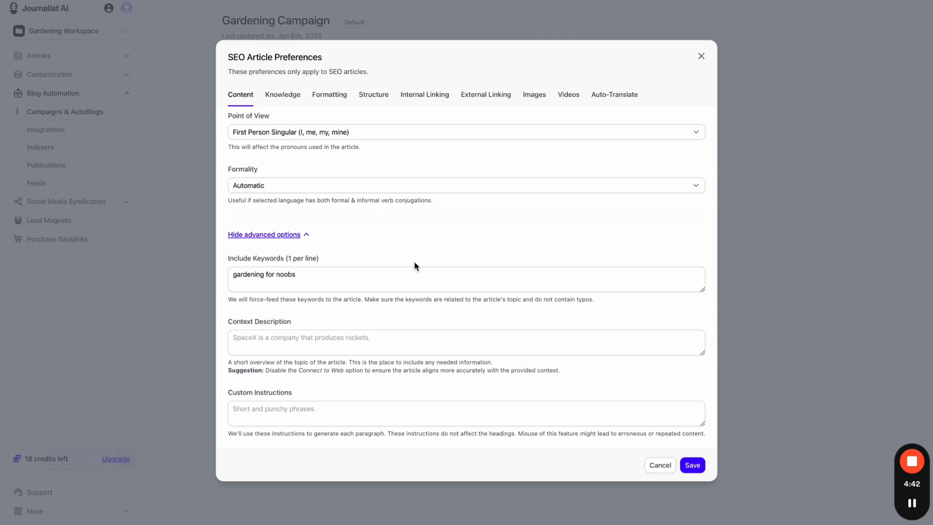
- Add 'gardening kit 3000' to the Include Keywords list
left_click(396, 280)
type(", ")
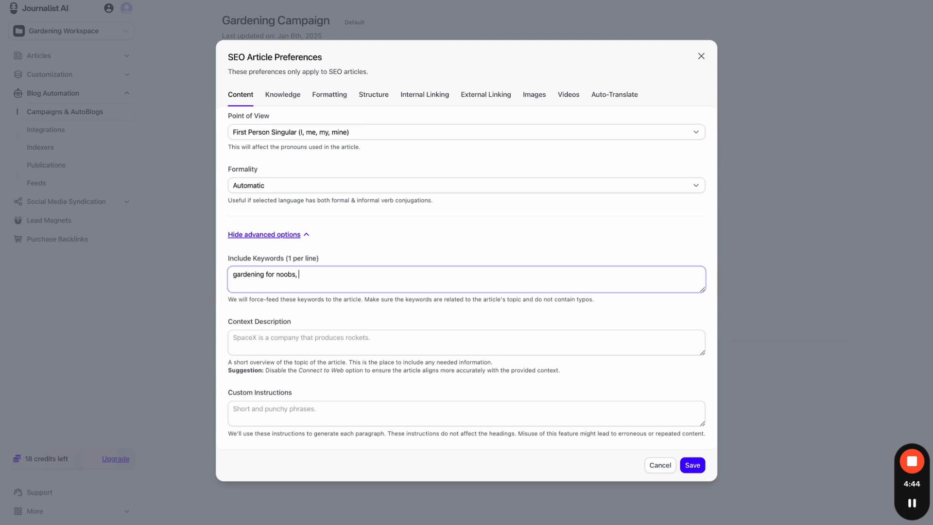
type("gardeinn")
type("ening kit 3000")
type("0")
key("BackSpace")
left_click(436, 263)
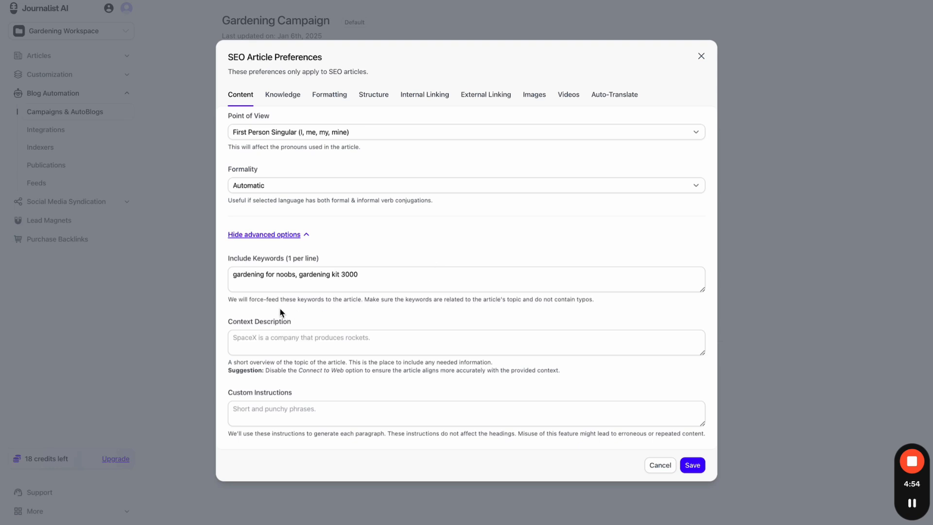
left_click_drag(256, 300, 599, 305)
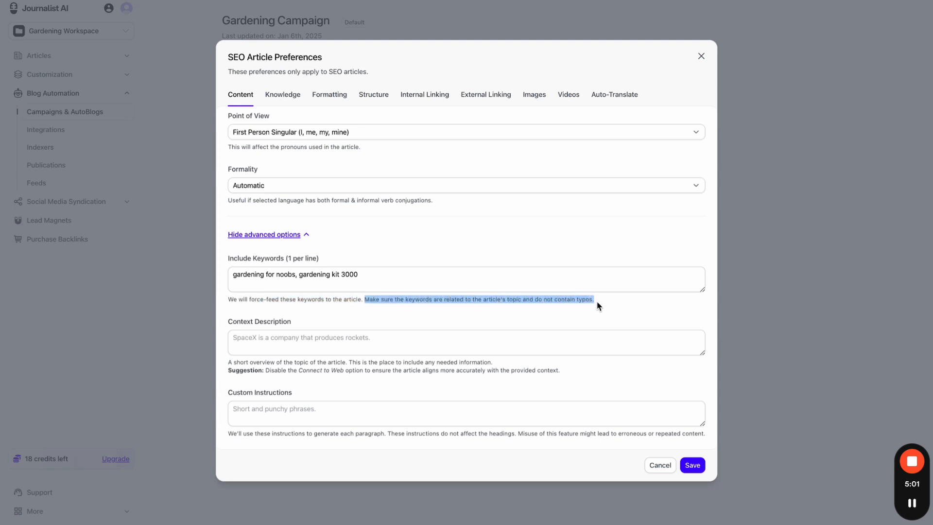
- Delete all text from the Include Keywords field, leaving it empty
left_click(573, 284)
key("ctrl+a")
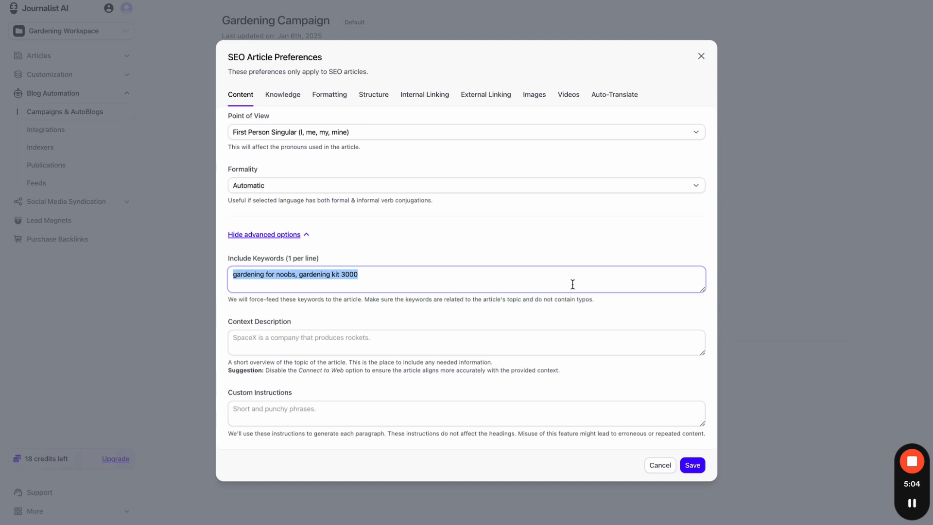
left_click(456, 263)
left_click_drag(387, 274, 300, 278)
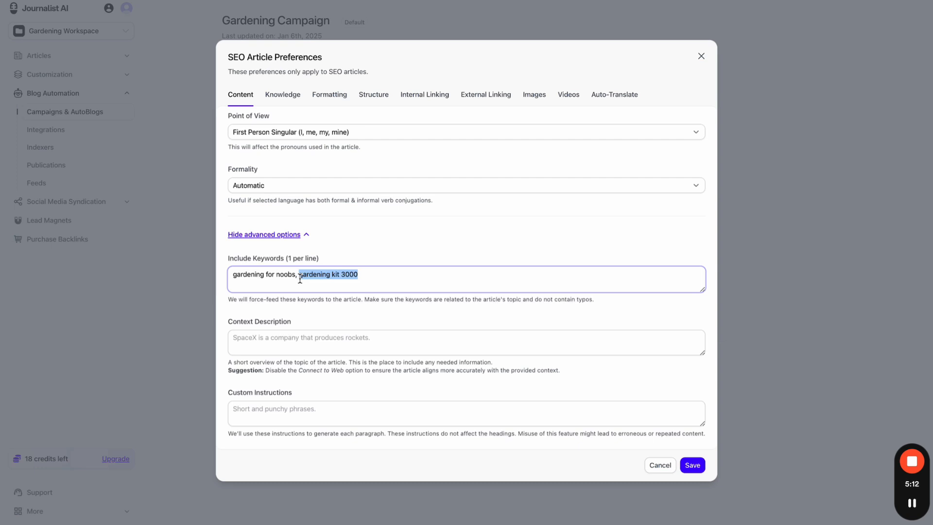
triple_click(325, 275)
key("BackSpace")
left_click(320, 309)
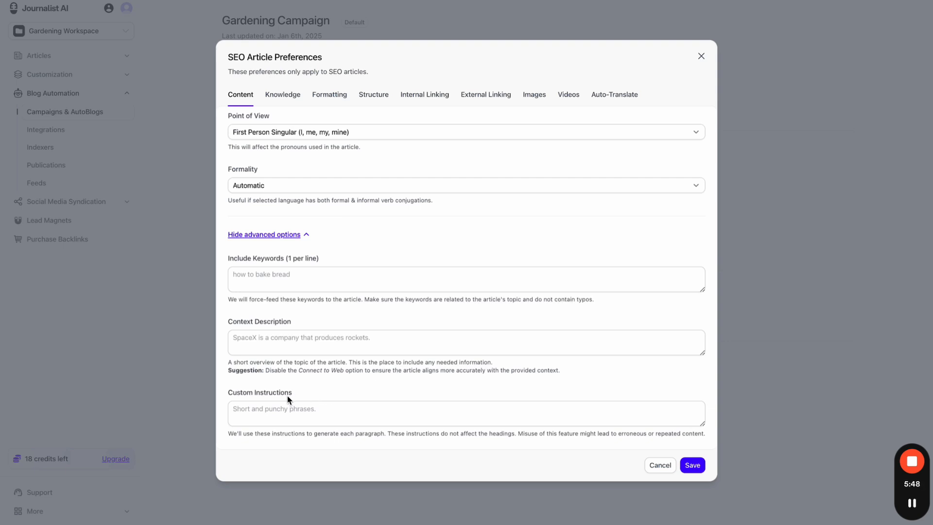
left_click_drag(236, 394, 279, 396)
- Clear the label highlight and close the SEO Article Preferences dialog
left_click(275, 444)
left_click(739, 0)
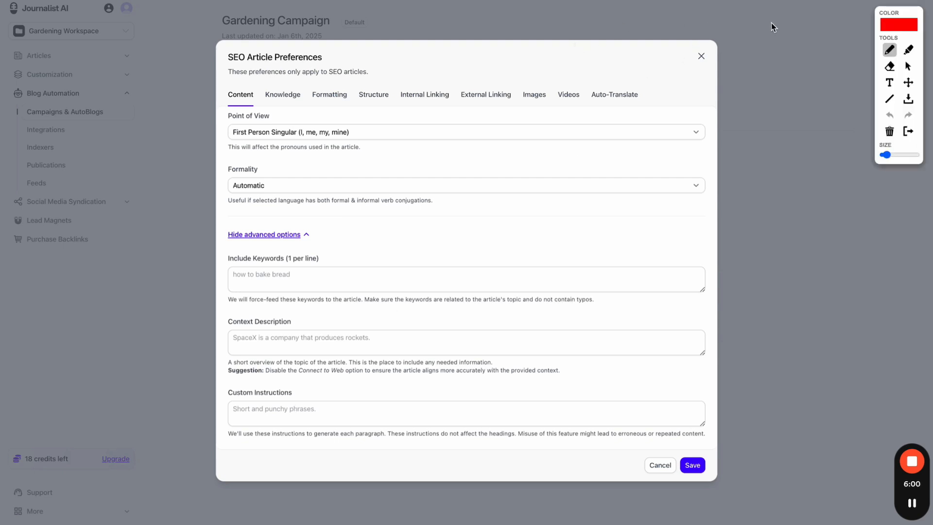
left_click_drag(578, 59, 743, 59)
left_click(891, 52)
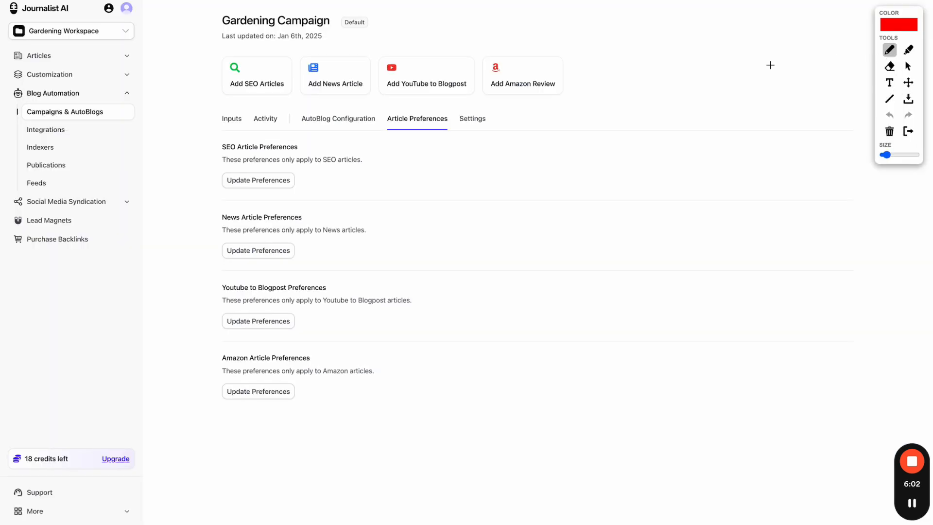
- Sketch marker annotations across the Article Preferences page, then wipe them off
left_click_drag(615, 140, 777, 139)
mouse_move(646, 156)
left_mouse_down()
mouse_move(735, 156)
mouse_move(726, 162)
left_mouse_up()
mouse_move(670, 169)
left_mouse_down()
mouse_move(746, 169)
mouse_move(726, 174)
left_mouse_up()
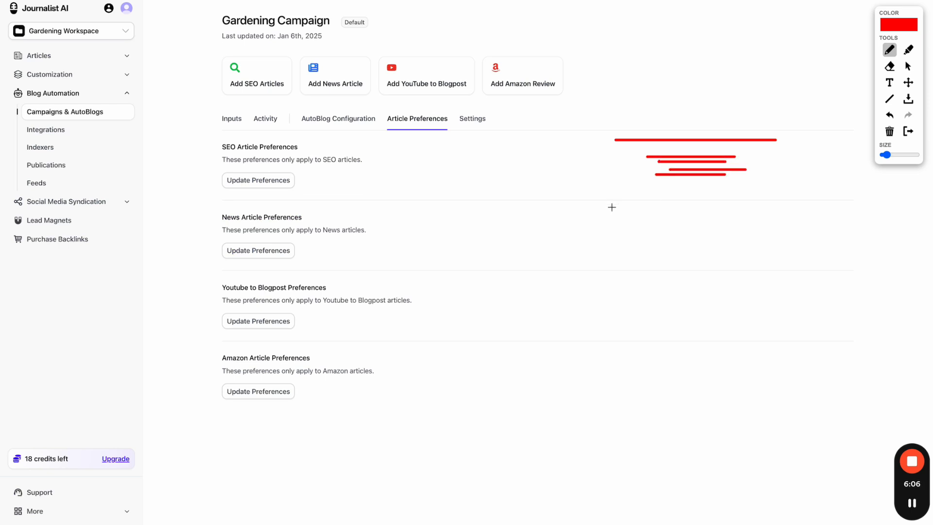
left_click_drag(611, 206, 825, 206)
mouse_move(661, 233)
left_mouse_down()
mouse_move(764, 238)
mouse_move(745, 248)
left_mouse_up()
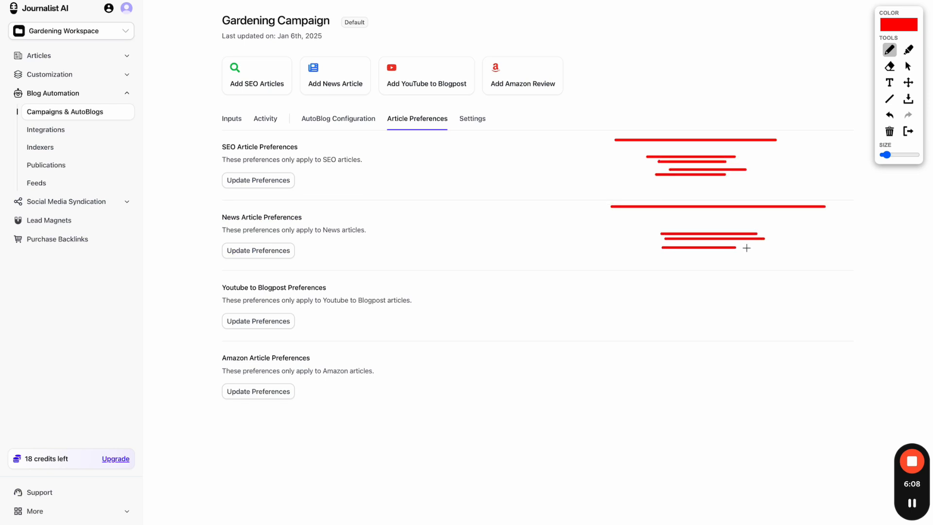
mouse_move(695, 147)
left_mouse_down()
mouse_move(635, 168)
mouse_move(729, 166)
mouse_move(710, 156)
left_mouse_up()
mouse_move(695, 218)
left_mouse_down()
mouse_move(761, 267)
mouse_move(780, 211)
left_mouse_up()
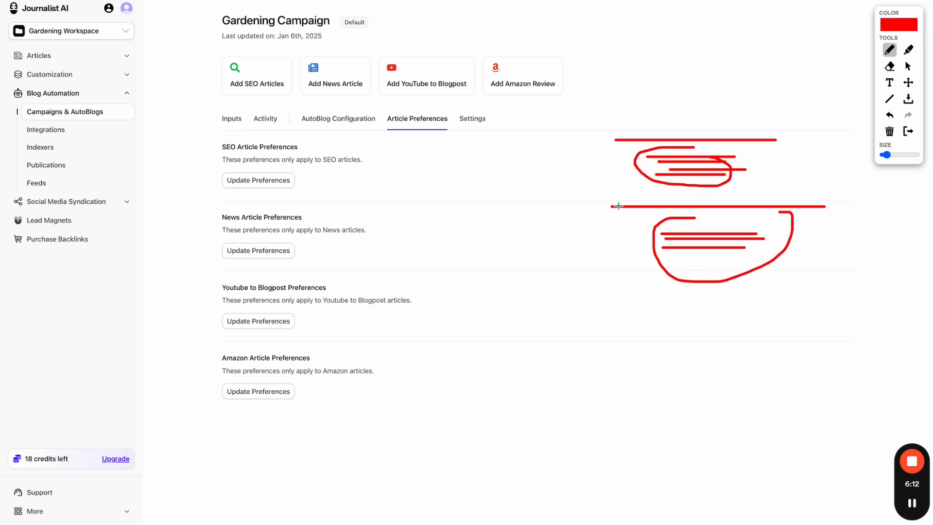
left_click(909, 131)
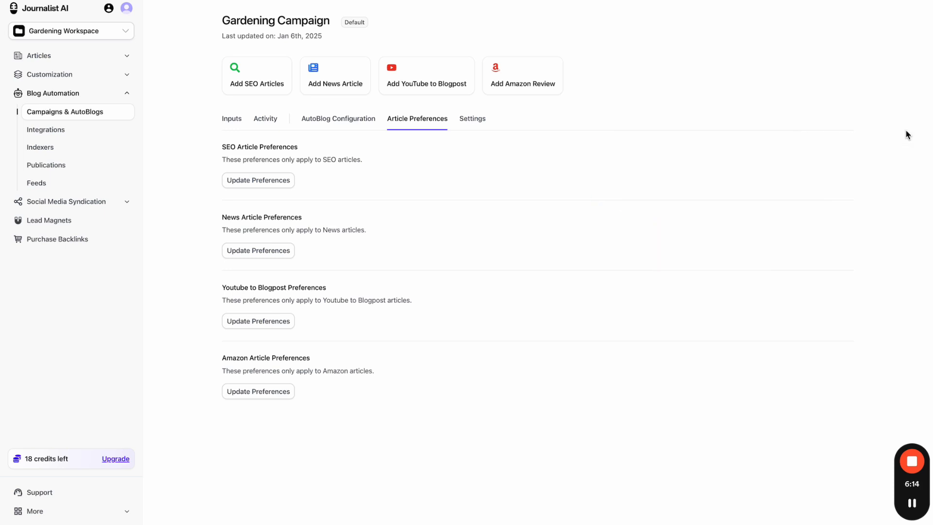
- Reopen SEO Article Preferences with the advanced content options shown
left_click(280, 181)
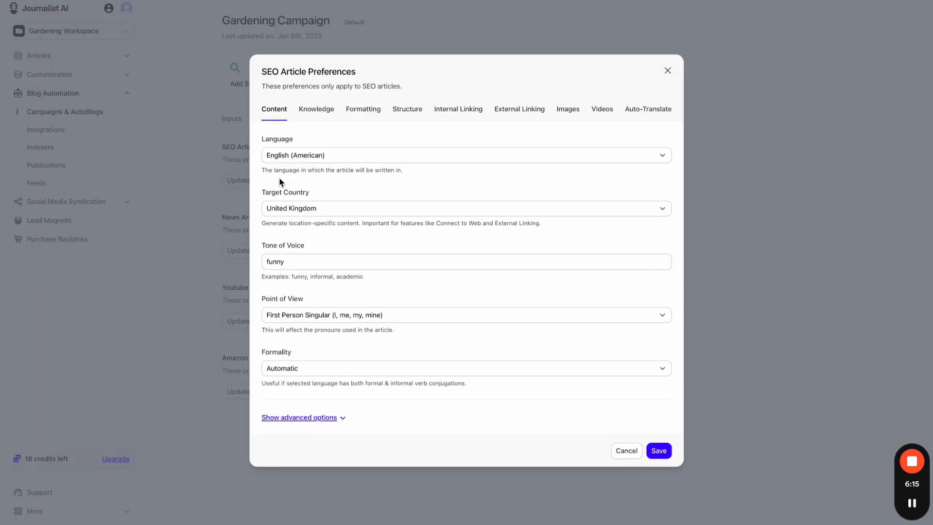
left_click(316, 418)
scroll(359, 338, "down", 3)
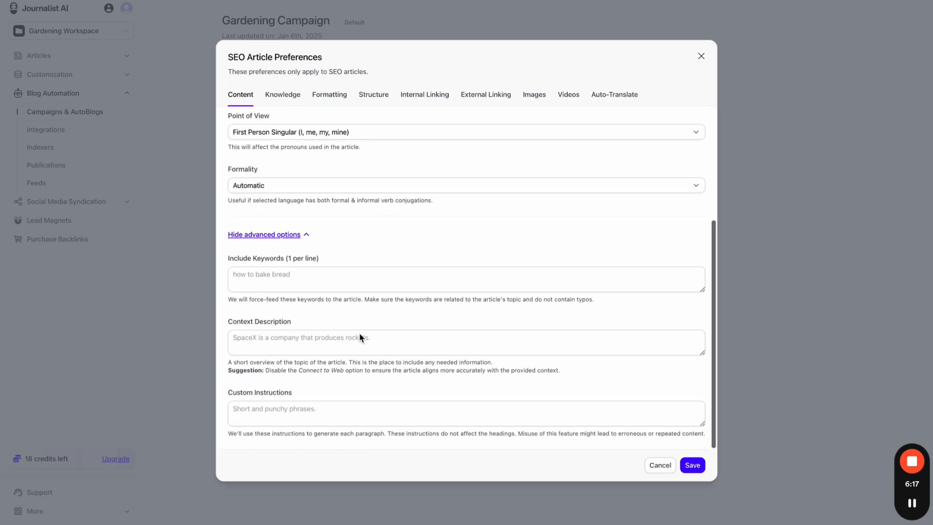
- Draft a Custom Instruction for gardening beginners, then rewrite it as a case study article note
left_click(335, 408)
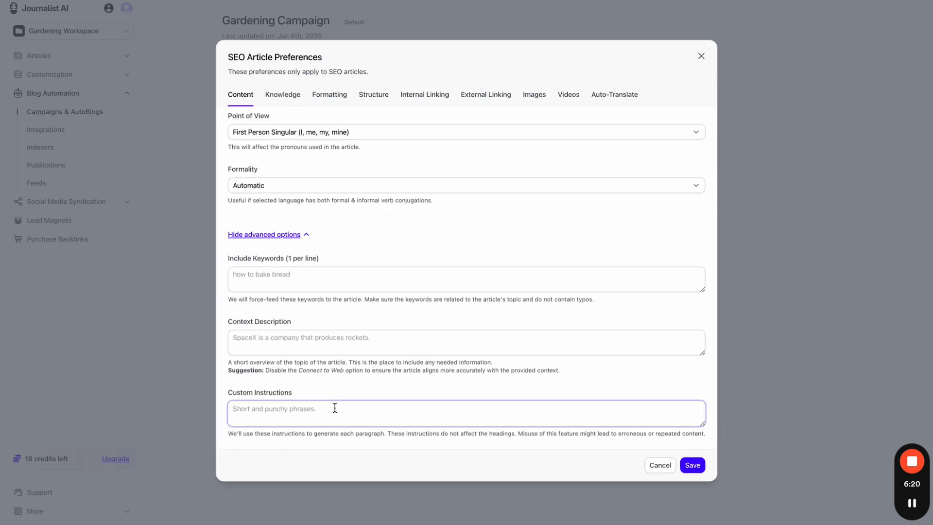
type("this content is geared toward")
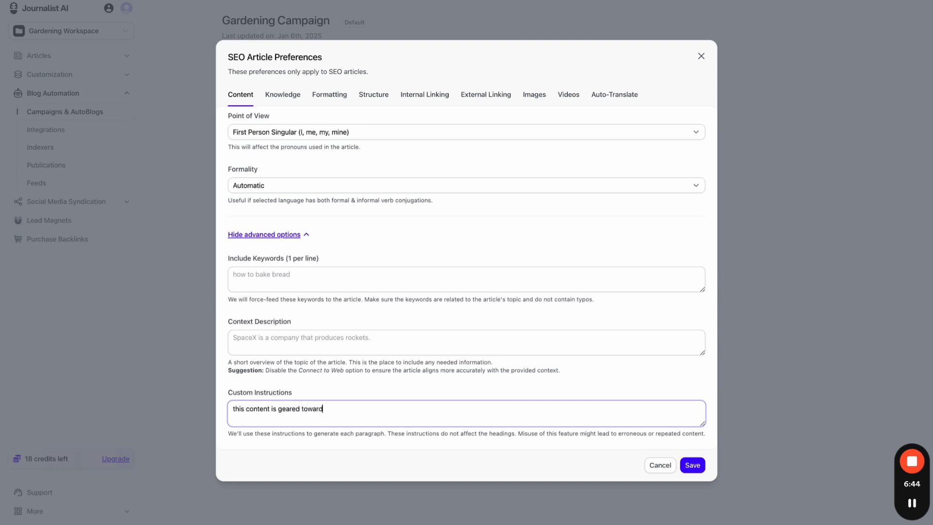
type("s being informative to beginners in ")
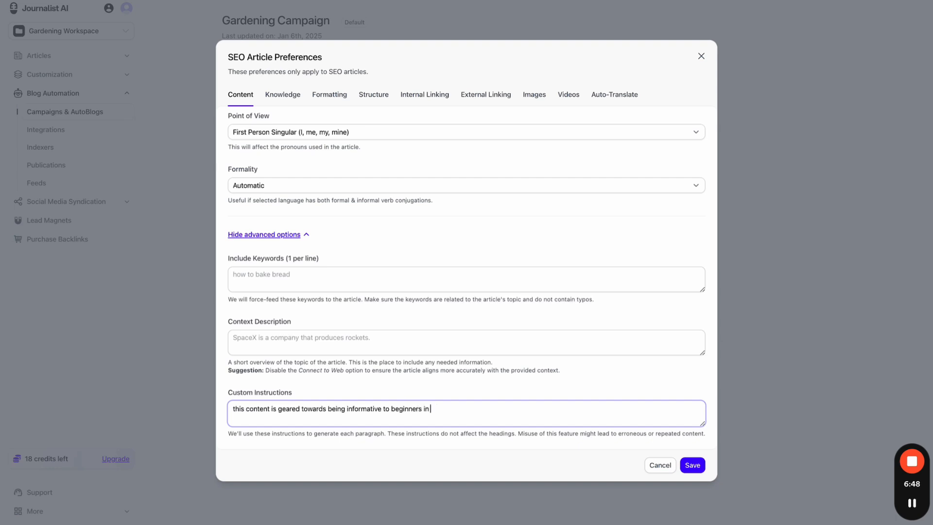
type("the gardening space, make sure you app")
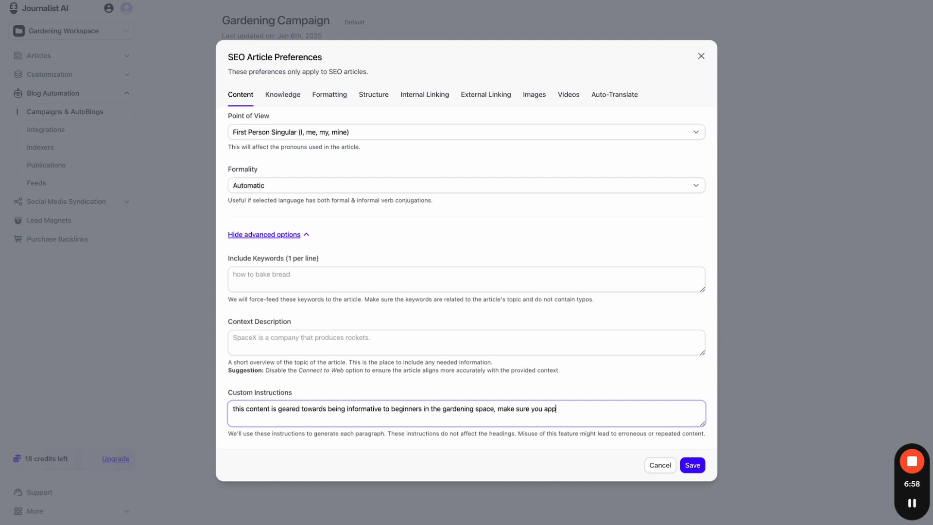
type("eal to women over 40, ......")
key("ctrl+a")
key("BackSpace")
type("this is suppo")
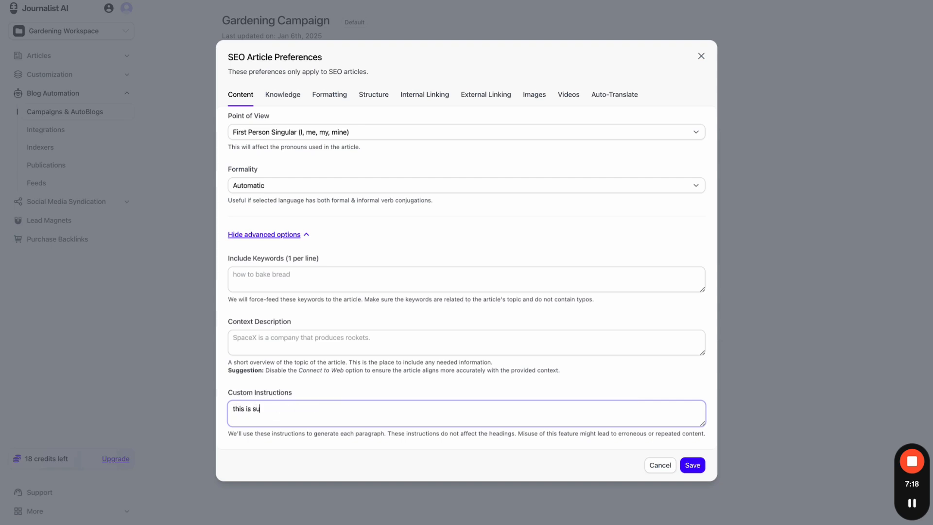
key("BackSpace")
key("BackSpace")
key("BackSpace")
key("BackSpace")
type("a review article")
key("ctrl+BackSpace")
key("ctrl+BackSpace")
key("ctrl+BackSpace")
key("ctrl+BackSpace")
type("is a case study art")
key("BackSpace")
type("rticle")
- Clear the Custom Instructions field completely so it stays empty
key("ctrl+a")
key("ctrl+c")
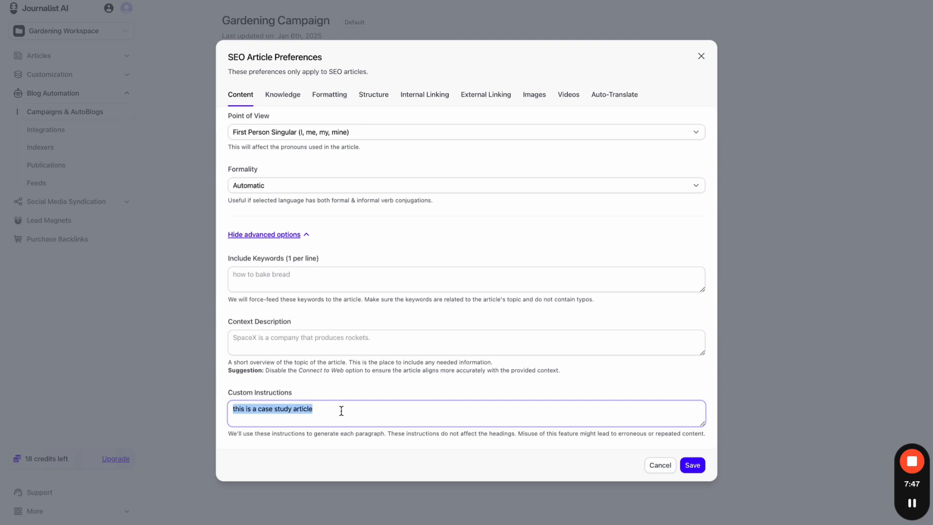
key("BackSpace")
key("ctrl+v")
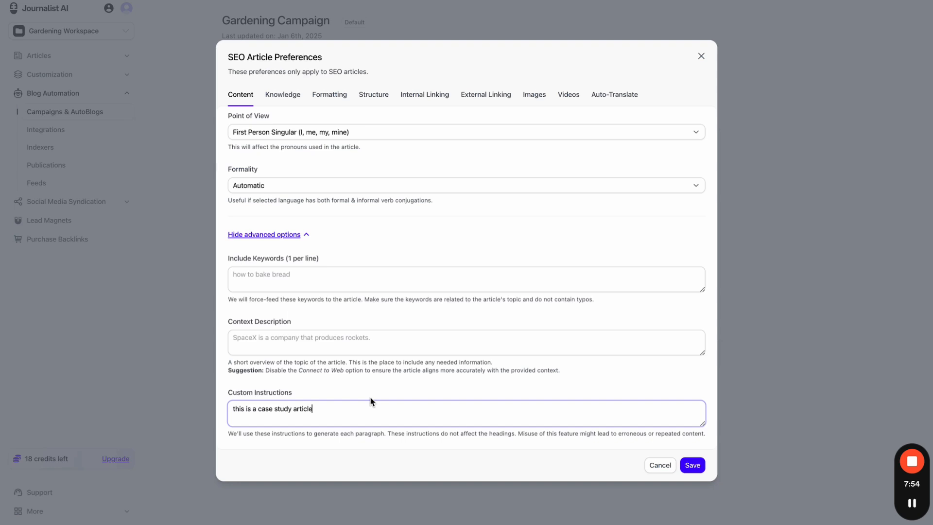
key("ctrl+a")
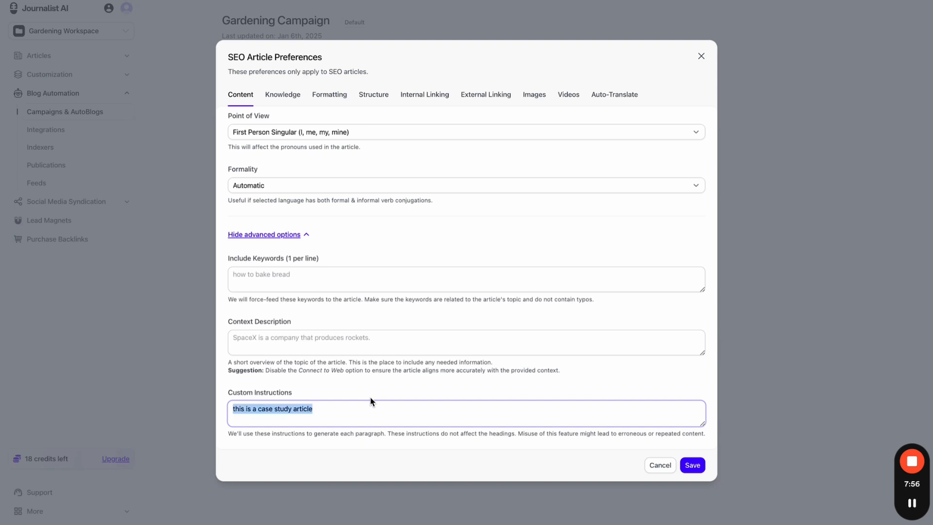
key("BackSpace")
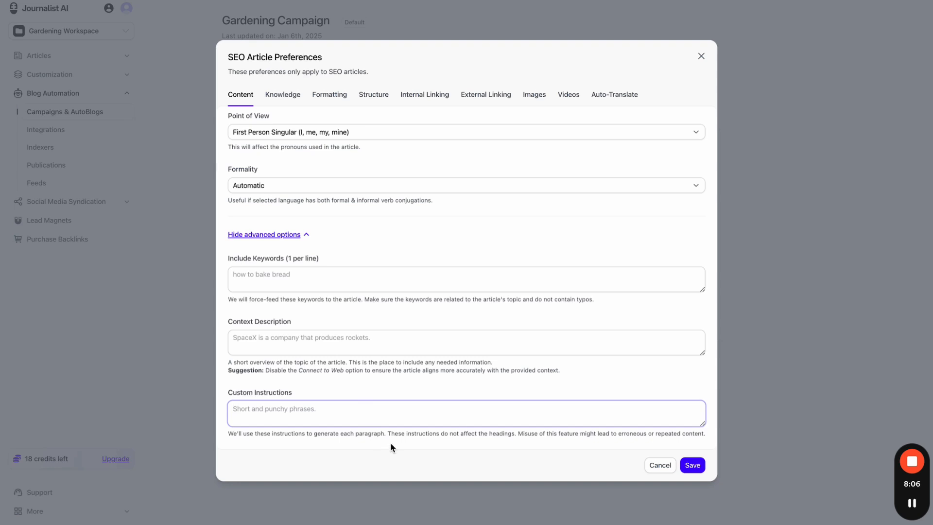
left_click_drag(383, 434, 341, 434)
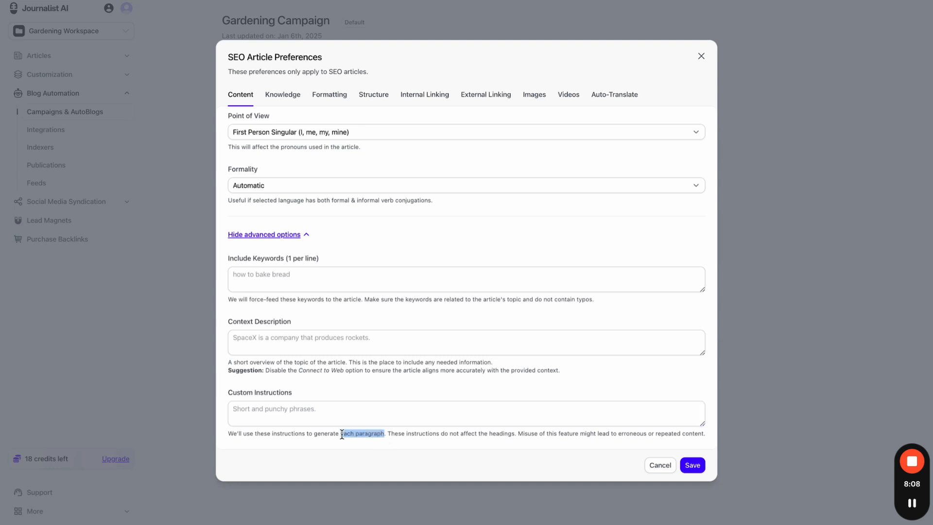
left_click(394, 387)
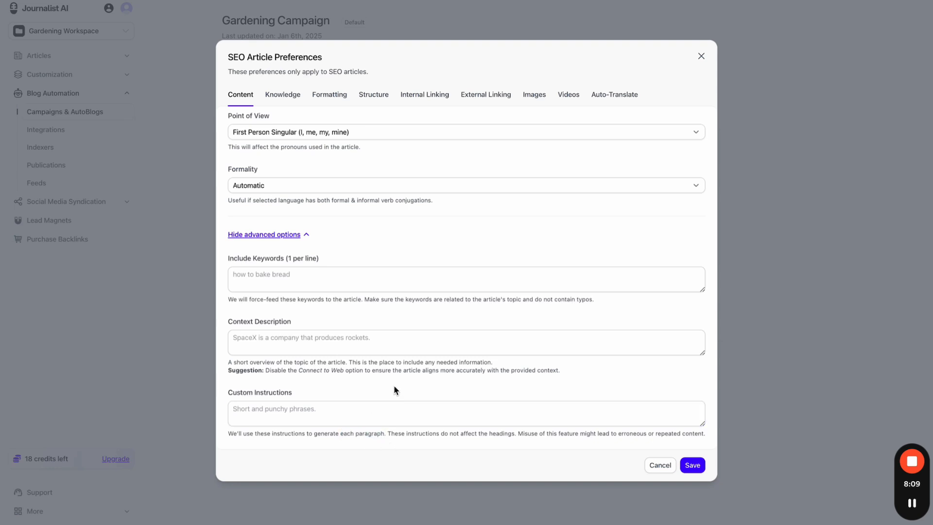
- In Knowledge settings, keep Connect to Web on and No specific knowledge base selected
left_click(279, 94)
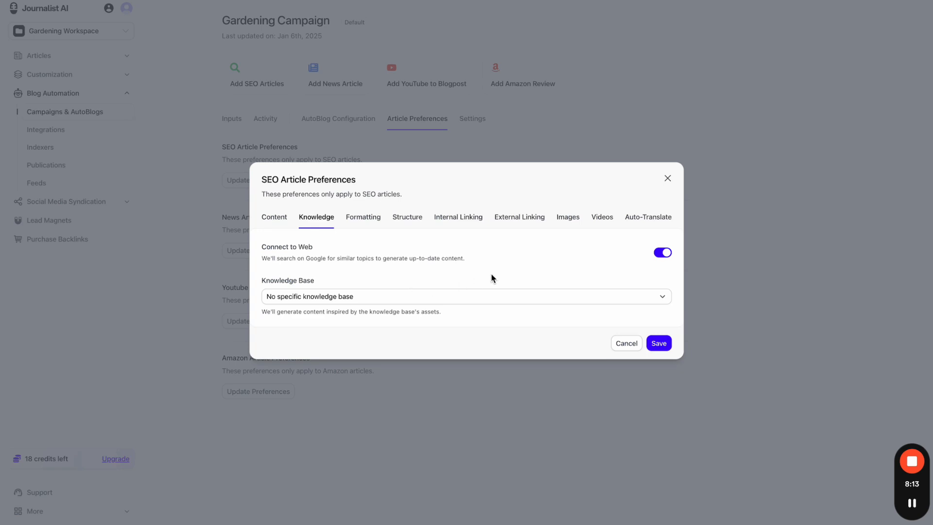
left_click(665, 254)
left_click(665, 254)
left_click(450, 293)
left_click(459, 284)
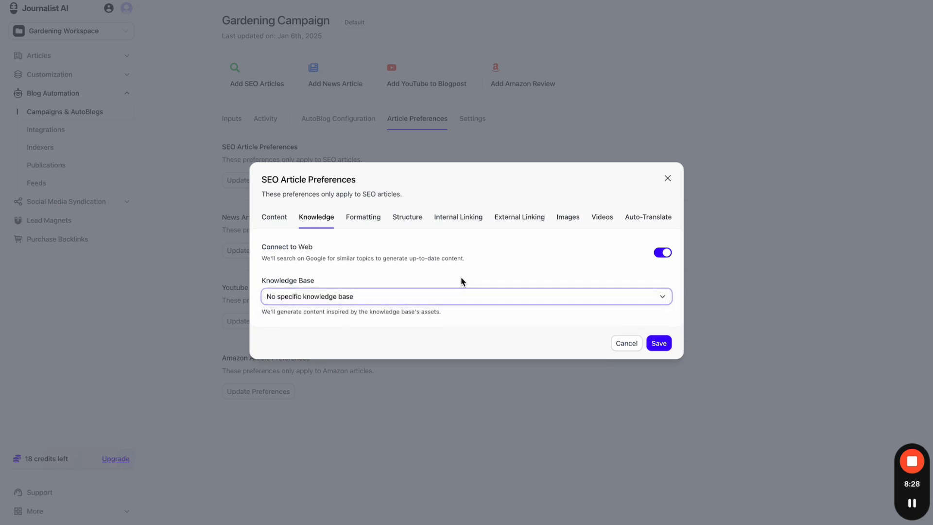
- Close the SEO preferences dialog and begin drawing on the page with the marker
left_click(680, 0)
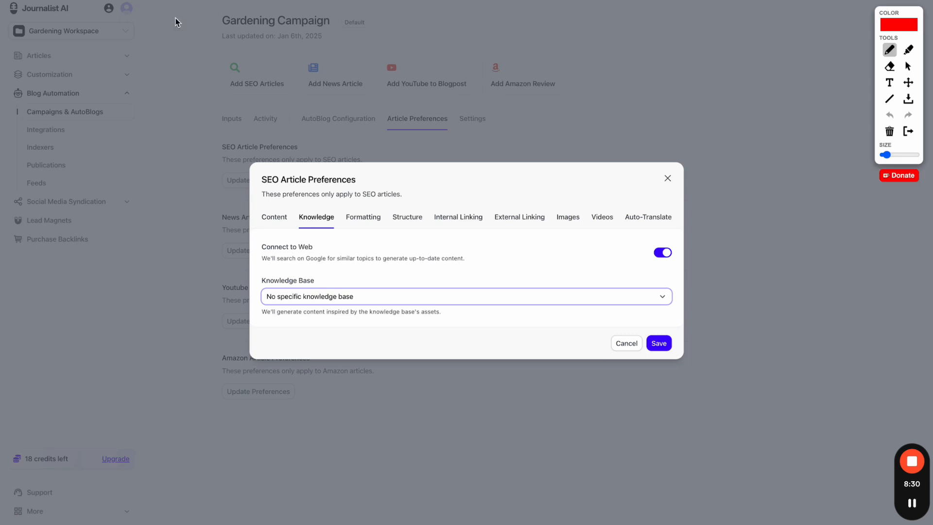
left_click(19, 21)
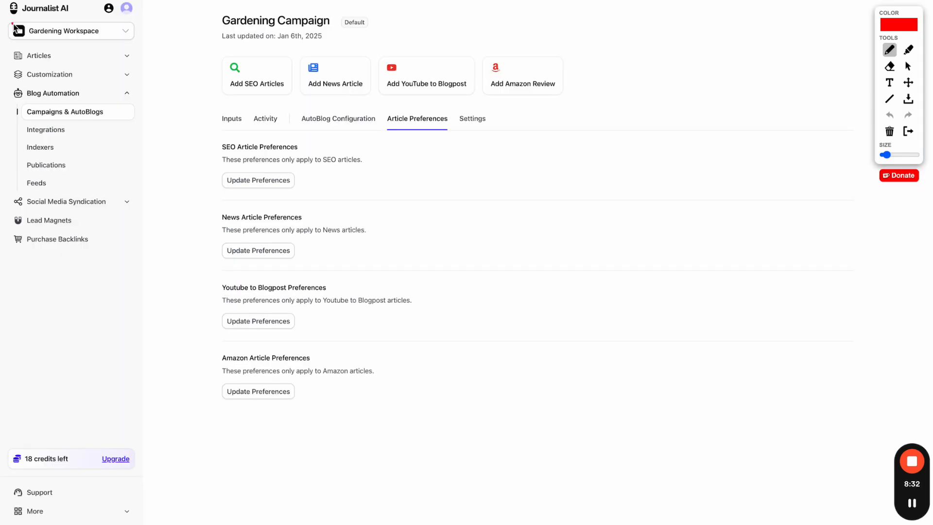
mouse_move(11, 23)
left_mouse_down()
mouse_move(95, 9)
mouse_move(18, 3)
mouse_move(10, 17)
left_mouse_up()
mouse_move(80, 22)
left_mouse_down()
mouse_move(206, 112)
mouse_move(397, 176)
mouse_move(413, 159)
mouse_move(441, 173)
mouse_move(479, 166)
left_mouse_up()
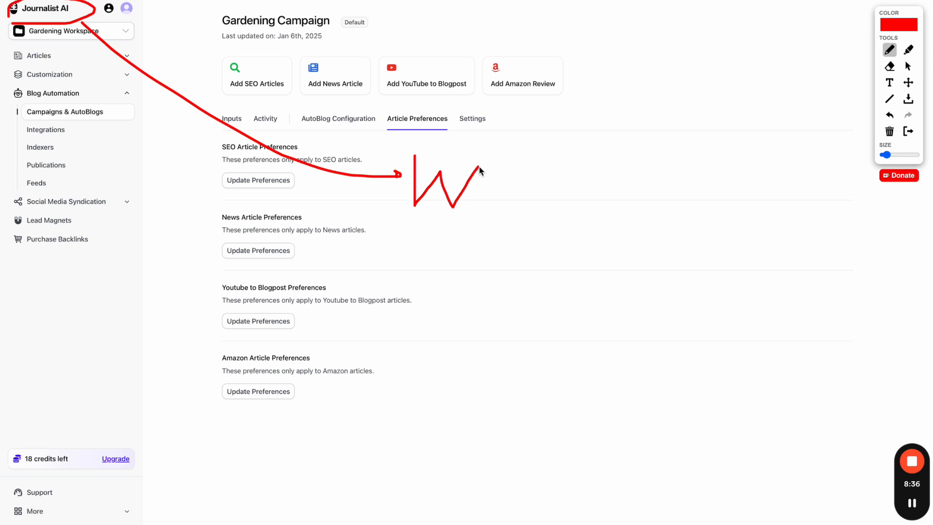
left_click(486, 143)
left_click(890, 116)
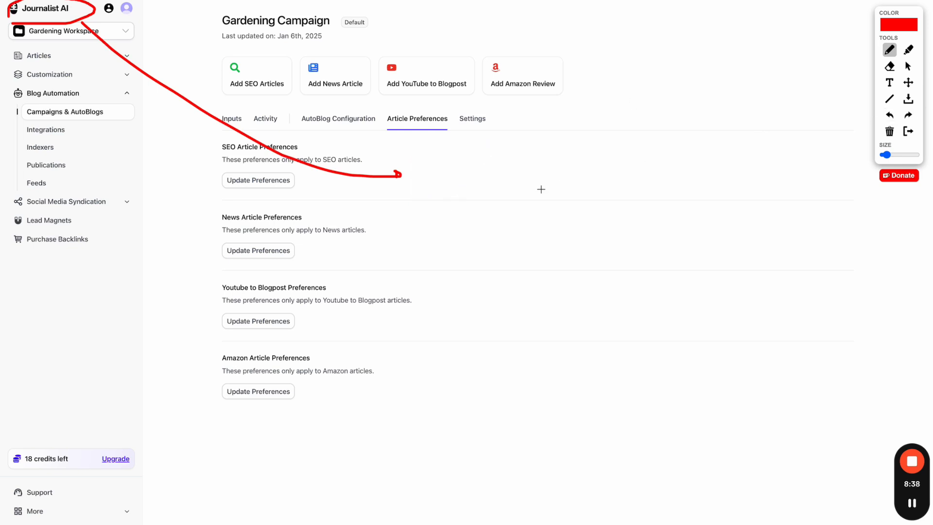
- Draw lines from B out to the outlet labels, adding n, T and P labels
mouse_move(418, 187)
left_mouse_down()
mouse_move(430, 170)
mouse_move(423, 189)
mouse_move(463, 162)
mouse_move(620, 94)
left_mouse_up()
left_click_drag(465, 171, 632, 171)
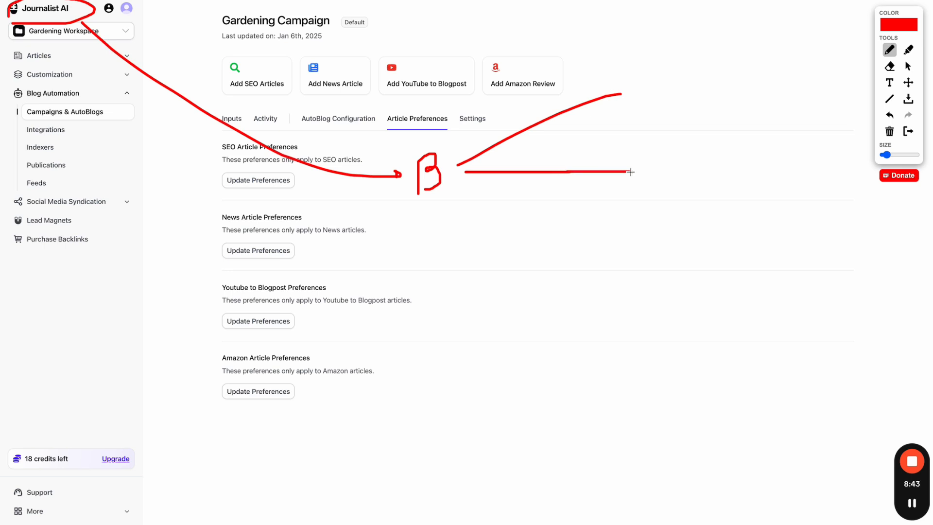
left_click_drag(463, 187, 610, 280)
left_click_drag(462, 217, 558, 360)
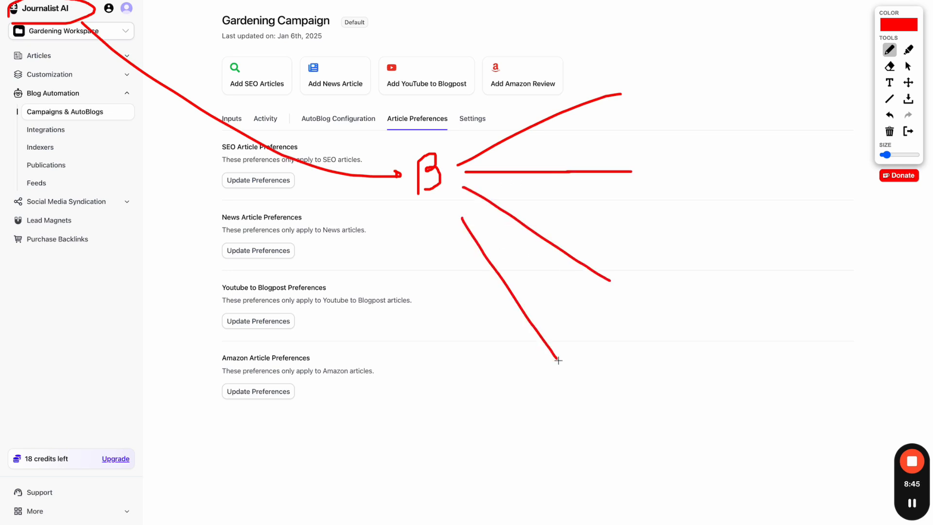
left_click_drag(645, 71, 653, 90)
mouse_move(653, 151)
left_mouse_down()
mouse_move(654, 161)
mouse_move(680, 171)
mouse_move(703, 145)
left_mouse_up()
mouse_move(650, 259)
left_mouse_down()
mouse_move(665, 260)
mouse_move(677, 283)
mouse_move(705, 280)
left_mouse_up()
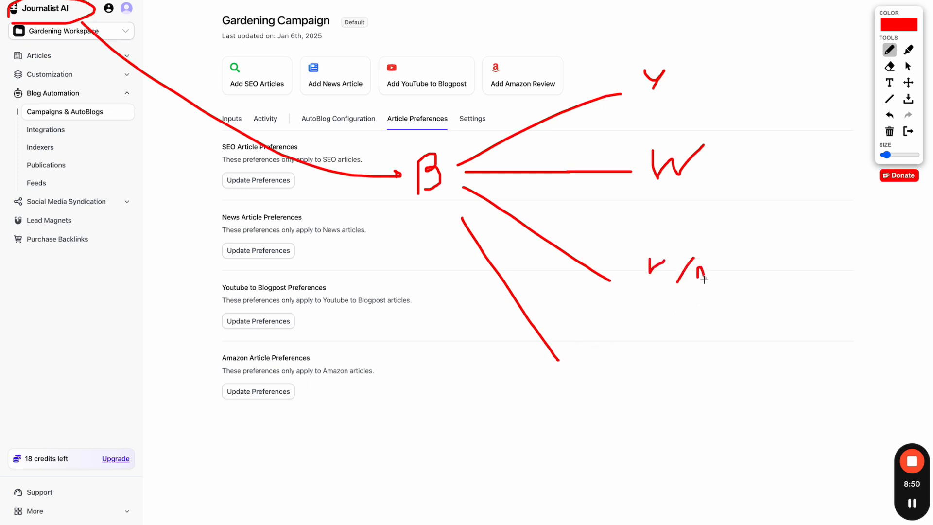
mouse_move(578, 348)
left_mouse_down()
mouse_move(632, 348)
mouse_move(601, 383)
left_mouse_up()
mouse_move(460, 297)
left_mouse_down()
mouse_move(627, 482)
mouse_move(652, 478)
left_mouse_up()
left_click_drag(549, 477, 600, 517)
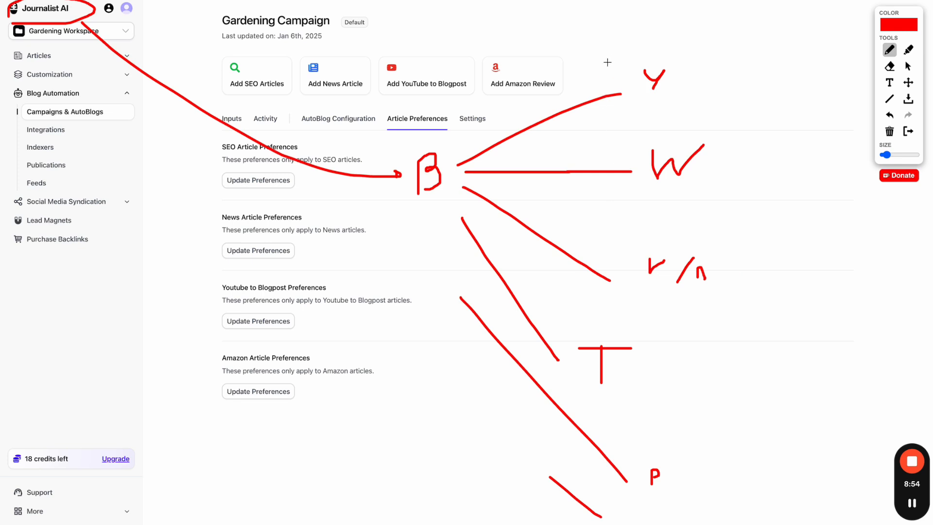
- Loop around the outlet labels with an A label, link B upward, then erase all sketches
mouse_move(611, 52)
left_mouse_down()
mouse_move(588, 322)
mouse_move(652, 502)
mouse_move(705, 57)
mouse_move(632, 43)
left_mouse_up()
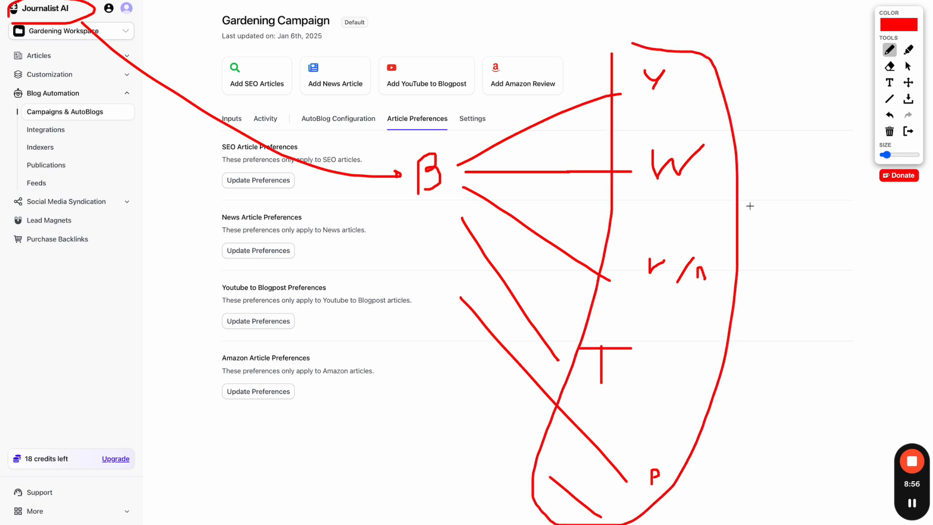
mouse_move(761, 253)
left_mouse_down()
mouse_move(761, 198)
mouse_move(782, 240)
mouse_move(769, 231)
mouse_move(778, 232)
left_mouse_up()
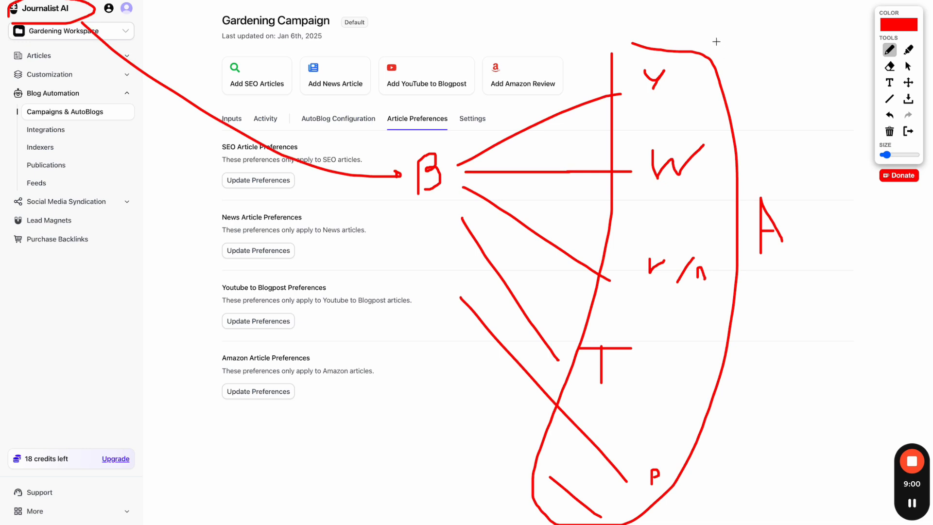
mouse_move(717, 41)
left_mouse_down()
mouse_move(648, 25)
mouse_move(557, 265)
mouse_move(524, 508)
mouse_move(715, 275)
left_mouse_up()
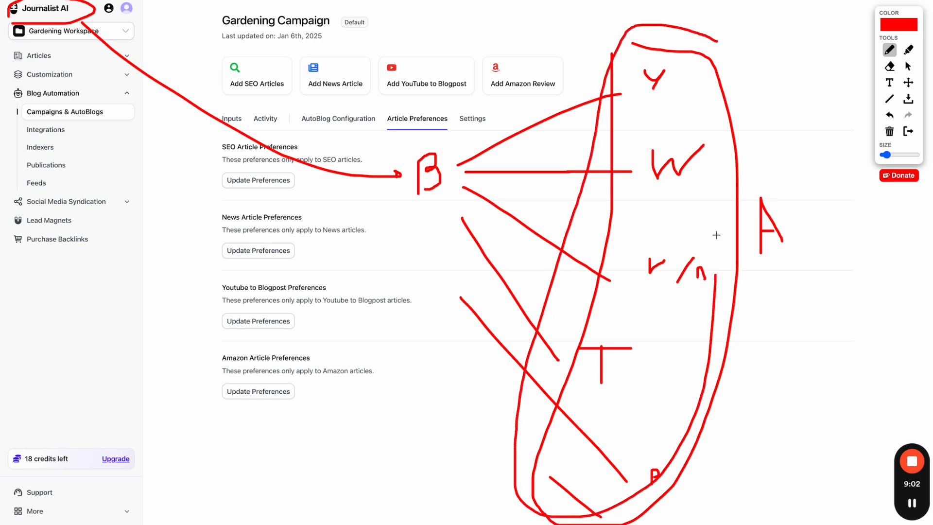
left_click_drag(716, 235, 683, 44)
left_click_drag(413, 163, 60, 25)
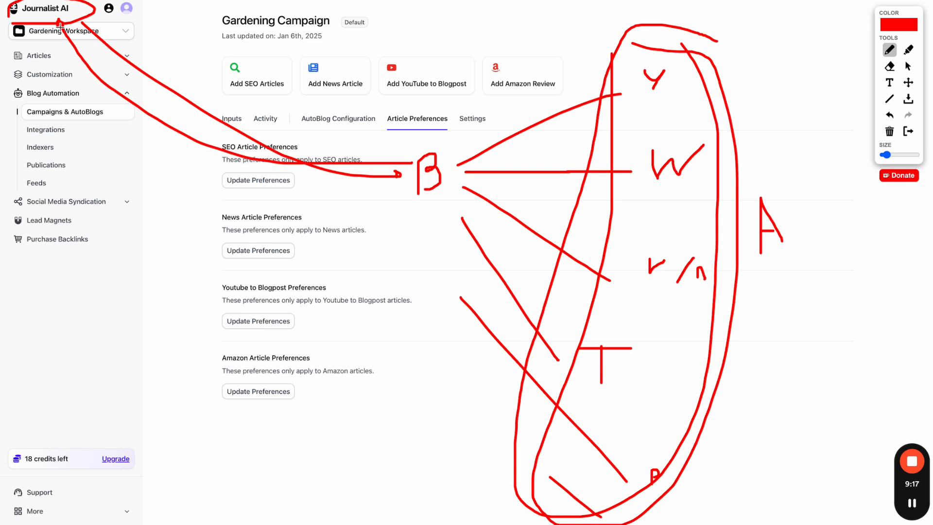
left_click(908, 131)
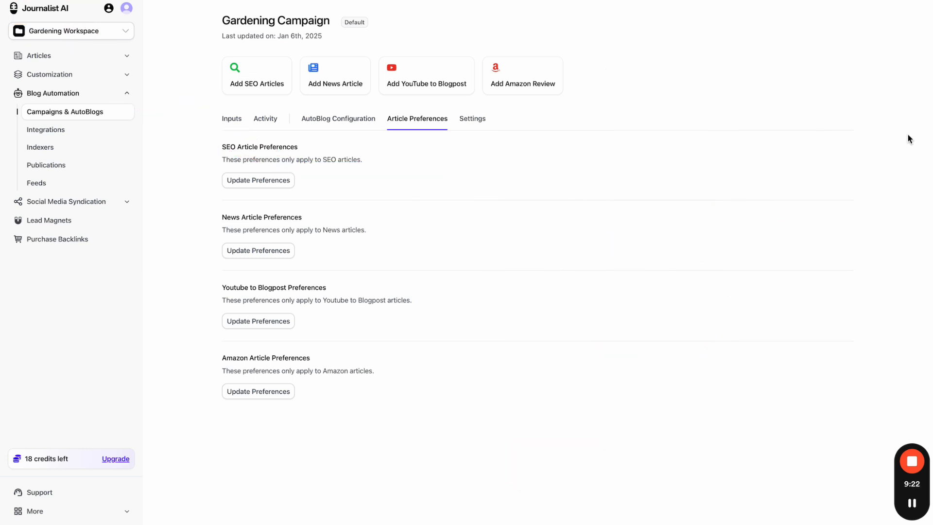
- Reopen SEO preferences, confirm No specific knowledge base, and move to Formatting settings
left_click(235, 179)
left_click(316, 110)
left_click(339, 302)
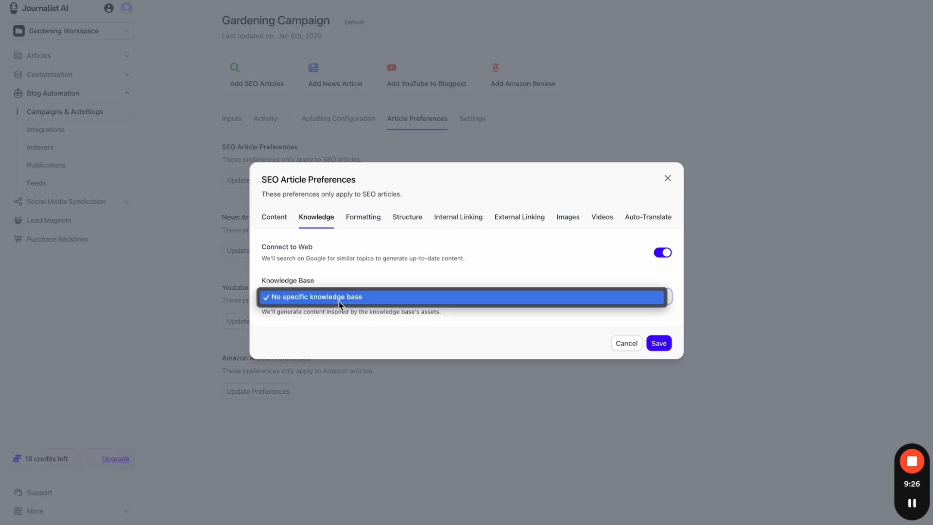
left_click(420, 295)
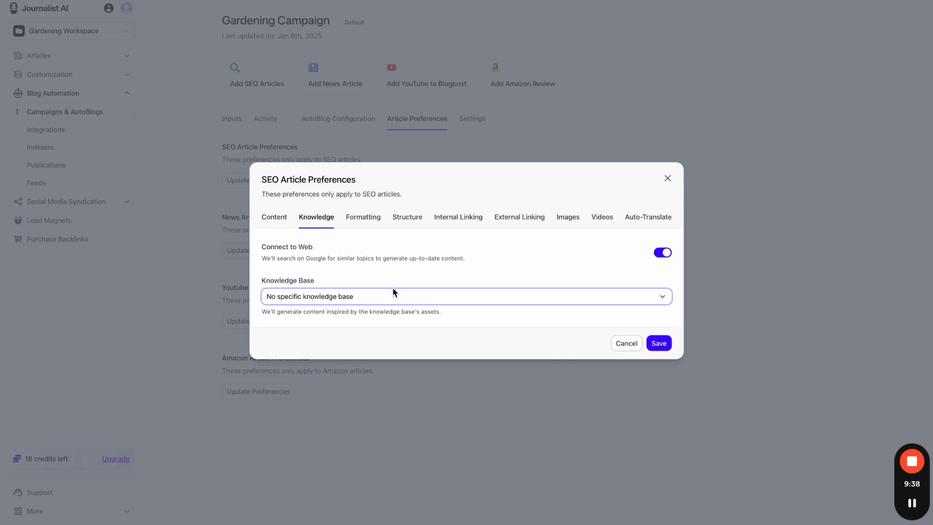
left_click(367, 217)
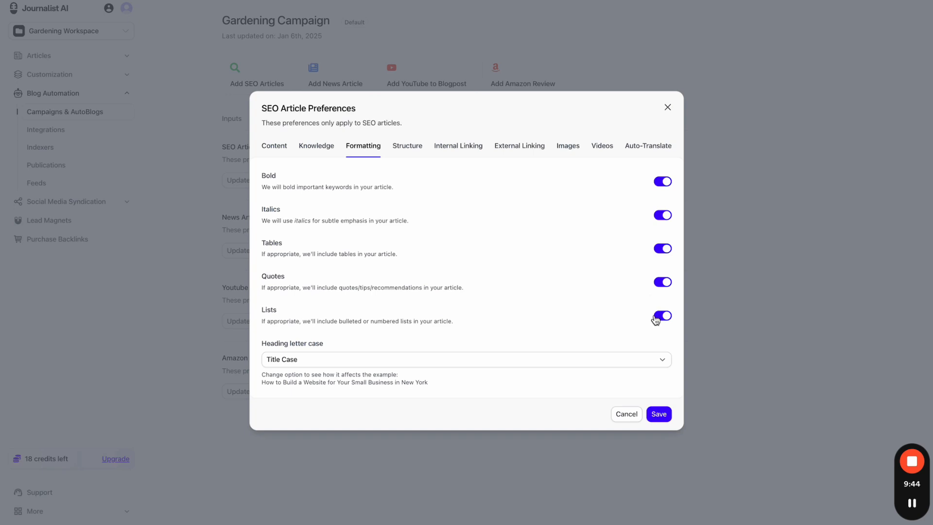
- Keep heading letter case at Title Case, then switch to the Structure settings
left_click(509, 360)
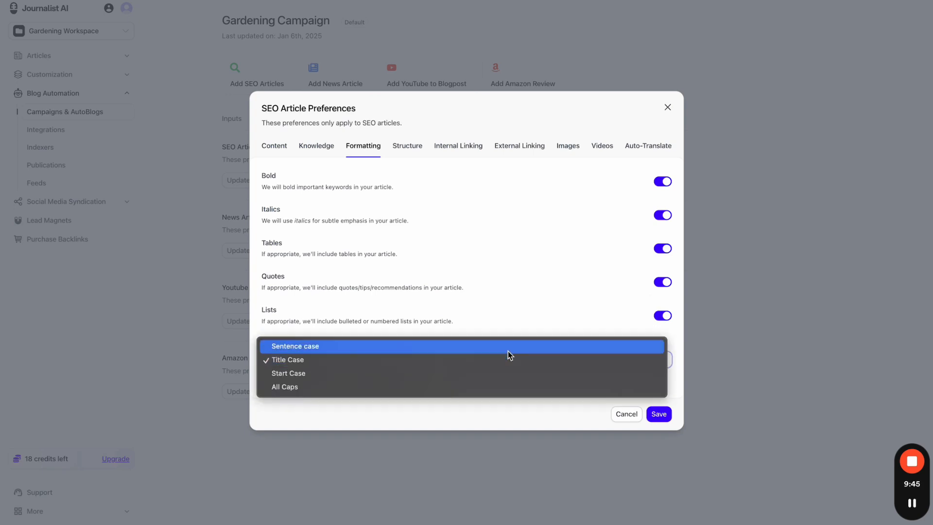
left_click(510, 325)
left_click(329, 144)
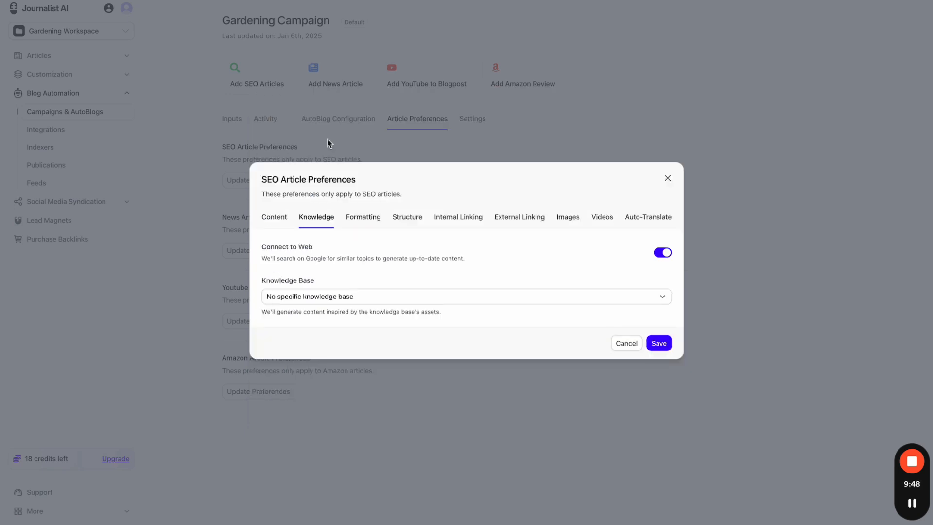
left_click(361, 220)
left_click(412, 148)
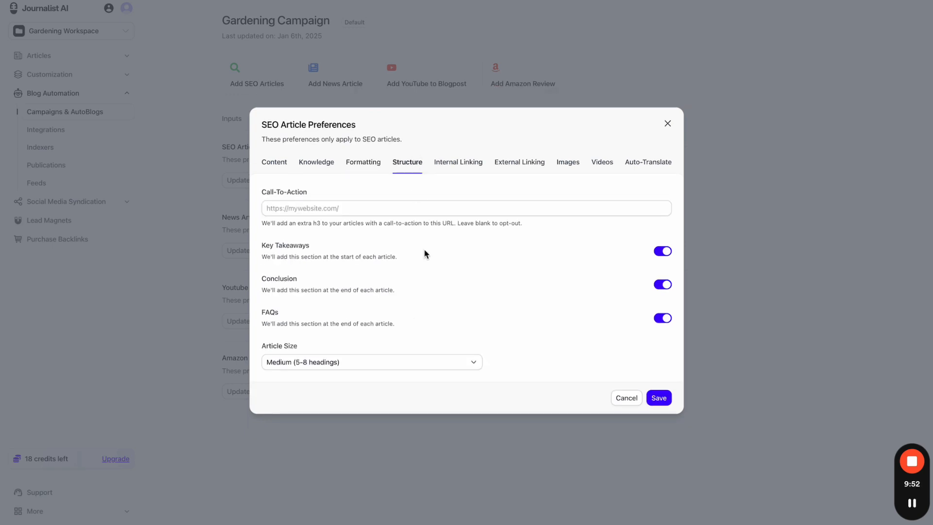
left_click_drag(263, 192, 310, 195)
left_click(355, 195)
- Close the dialog and sketch a web page outline with a small content box
left_click(646, 0)
key("Escape")
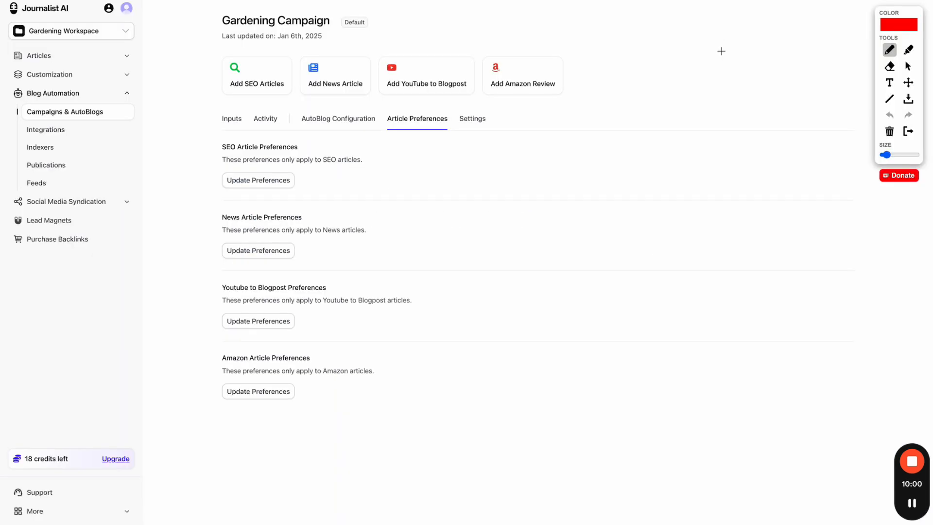
mouse_move(698, 80)
left_mouse_down()
mouse_move(698, 250)
mouse_move(860, 256)
left_mouse_up()
mouse_move(859, 200)
left_mouse_down()
mouse_move(731, 67)
mouse_move(709, 69)
left_mouse_up()
left_click_drag(726, 37, 760, 26)
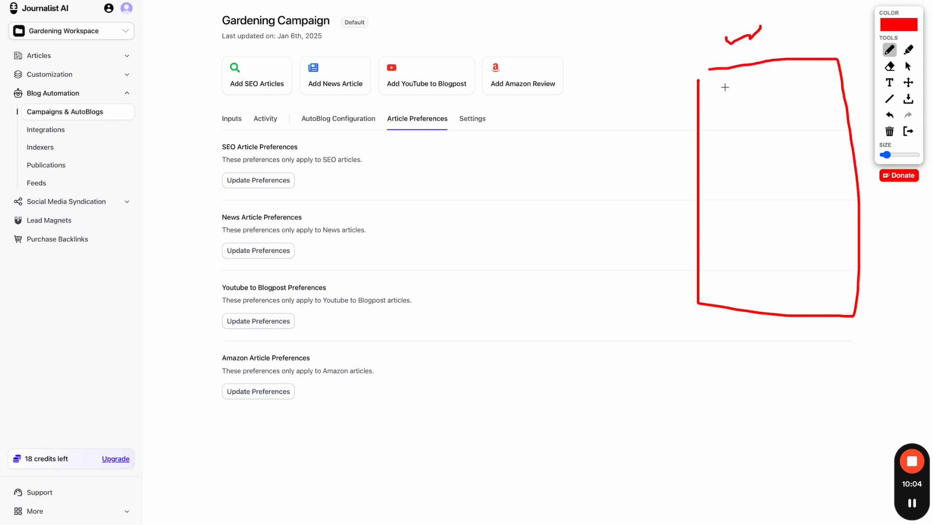
mouse_move(708, 200)
left_mouse_down()
mouse_move(765, 203)
mouse_move(715, 198)
mouse_move(743, 227)
left_mouse_up()
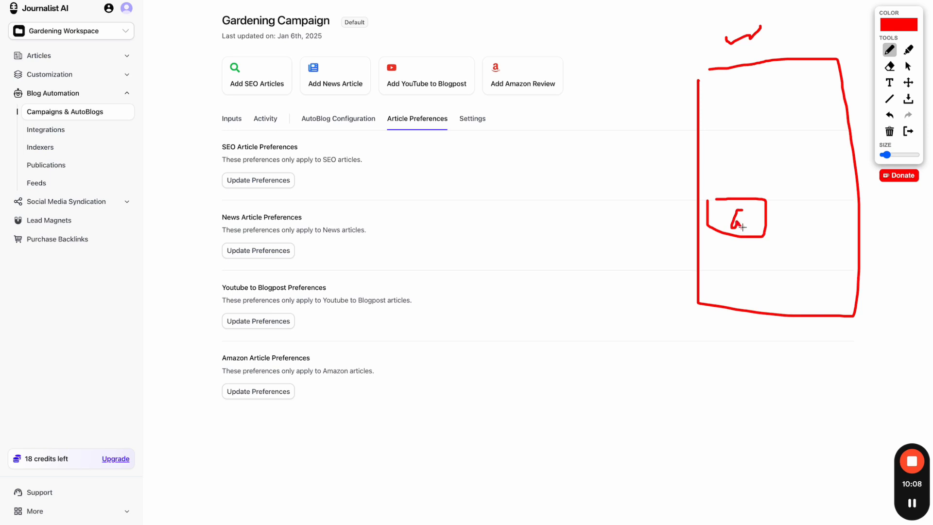
left_click(746, 226)
- Add two more boxes, a header box and text lines to the web page sketch
mouse_move(782, 203)
left_mouse_down()
mouse_move(792, 244)
mouse_move(791, 208)
mouse_move(799, 230)
left_mouse_up()
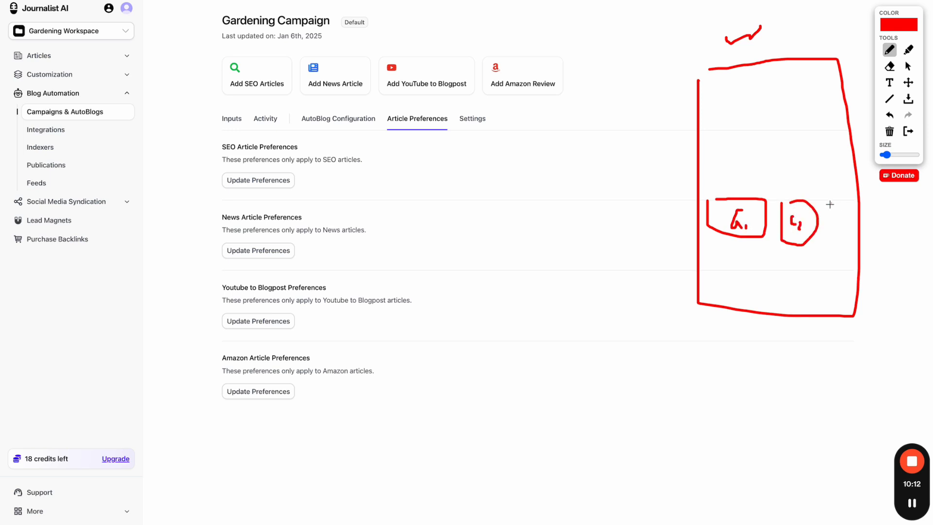
mouse_move(830, 202)
left_mouse_down()
mouse_move(870, 214)
mouse_move(839, 203)
left_mouse_up()
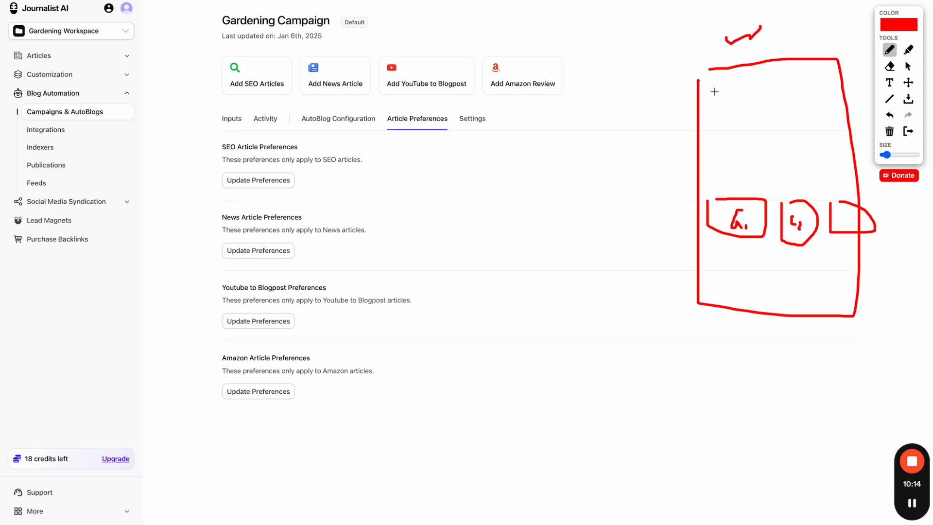
mouse_move(712, 82)
left_mouse_down()
mouse_move(712, 132)
mouse_move(791, 69)
mouse_move(722, 76)
mouse_move(774, 98)
left_mouse_up()
left_click_drag(740, 144, 794, 144)
left_click_drag(740, 158, 815, 158)
left_click_drag(739, 265, 791, 265)
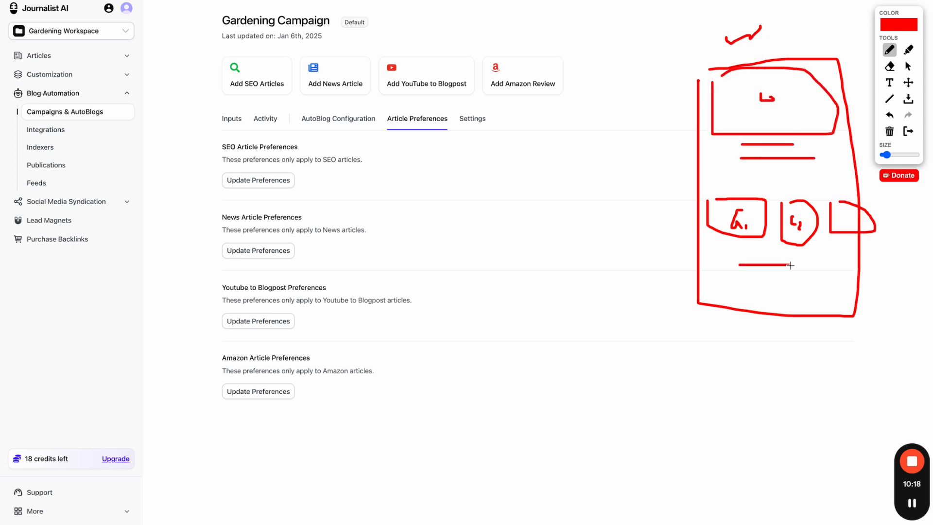
- Draw a phone screen with a button linked to the page, then erase and reopen preferences
mouse_move(528, 304)
left_mouse_down()
mouse_move(602, 467)
mouse_move(625, 309)
mouse_move(536, 301)
left_mouse_up()
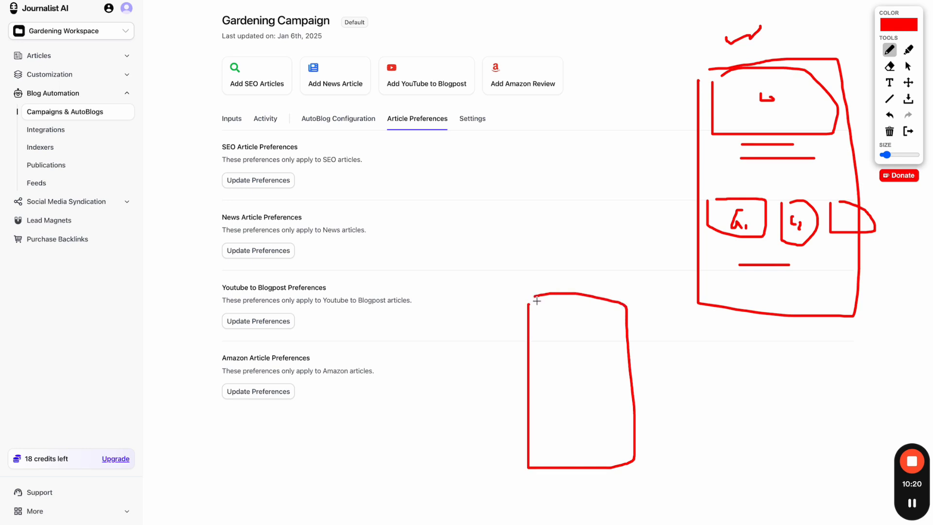
mouse_move(535, 432)
left_mouse_down()
mouse_move(620, 431)
mouse_move(610, 457)
mouse_move(541, 461)
mouse_move(538, 431)
left_mouse_up()
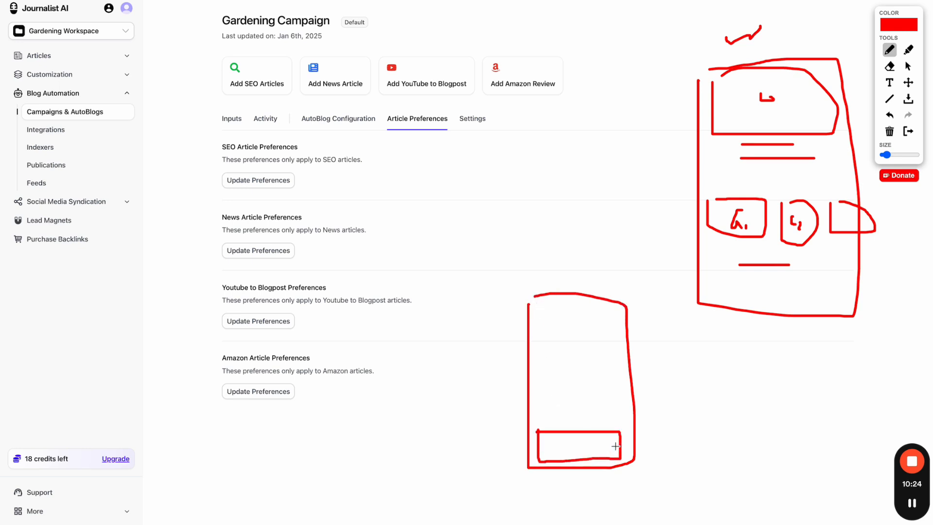
mouse_move(616, 445)
left_mouse_down()
mouse_move(736, 346)
mouse_move(745, 236)
left_mouse_up()
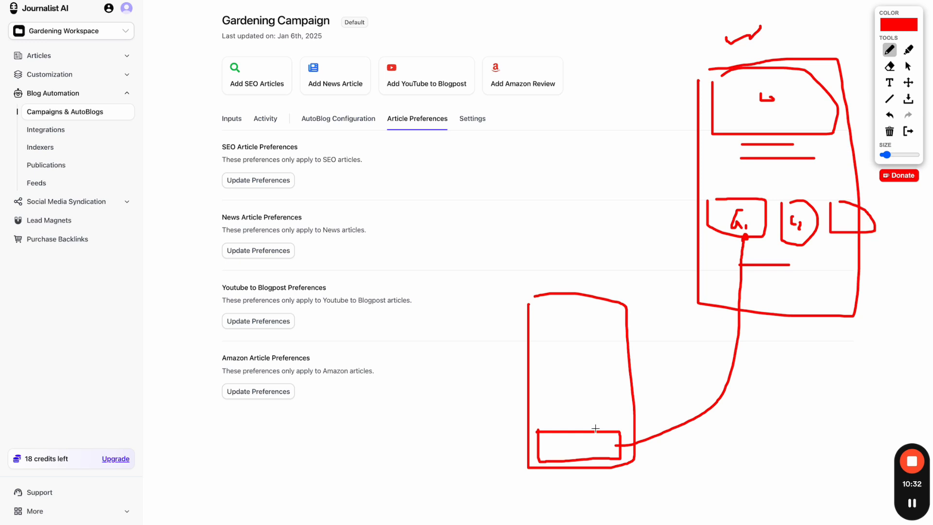
mouse_move(596, 428)
left_mouse_down()
mouse_move(532, 443)
mouse_move(590, 464)
mouse_move(630, 440)
mouse_move(593, 427)
left_mouse_up()
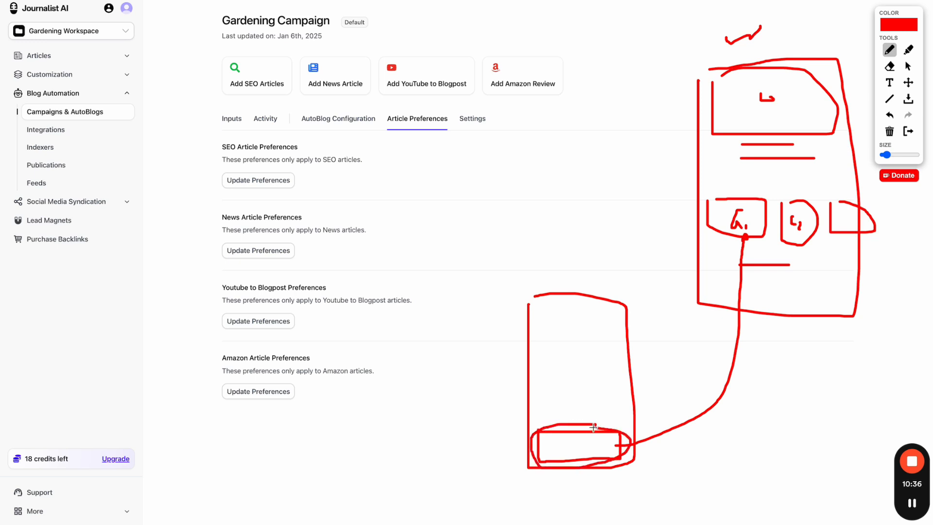
mouse_move(592, 280)
left_mouse_down()
mouse_move(467, 431)
mouse_move(684, 411)
mouse_move(616, 277)
mouse_move(575, 282)
left_mouse_up()
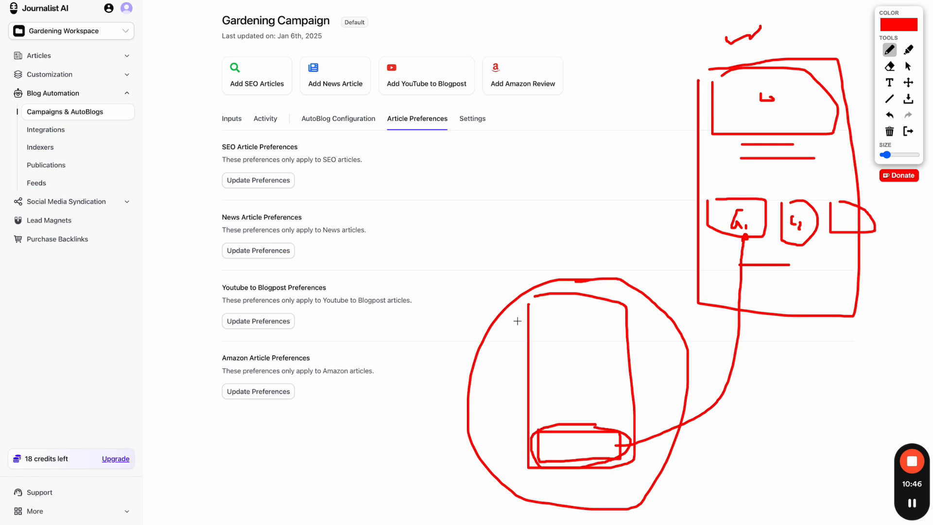
mouse_move(518, 298)
left_mouse_down()
mouse_move(512, 483)
mouse_move(518, 473)
left_mouse_up()
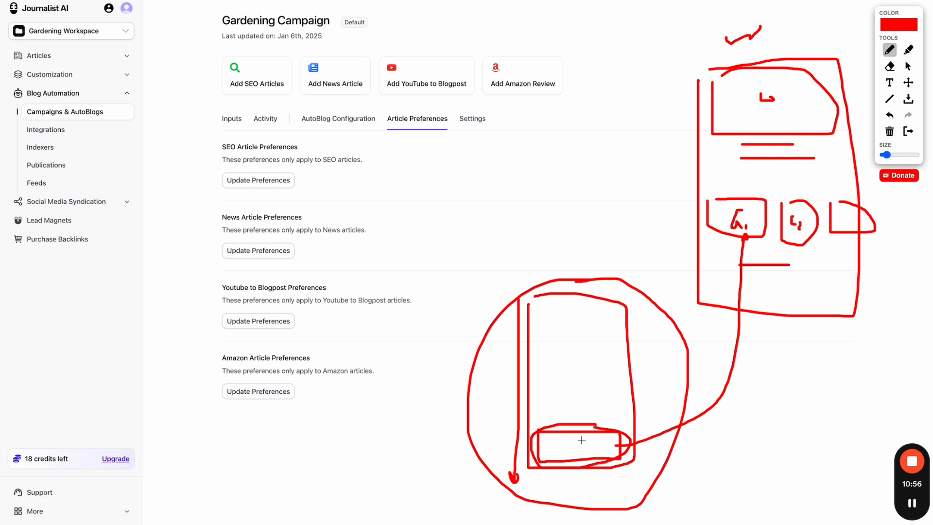
left_click(908, 131)
left_click(268, 176)
- Open Structure settings and keep Article Size at Medium (5-8 headings)
left_click(405, 110)
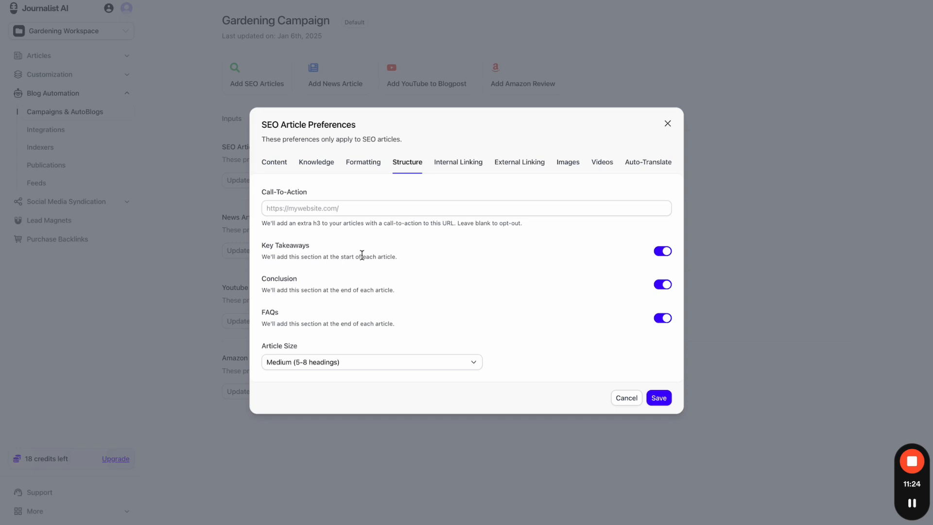
left_click_drag(263, 195, 326, 196)
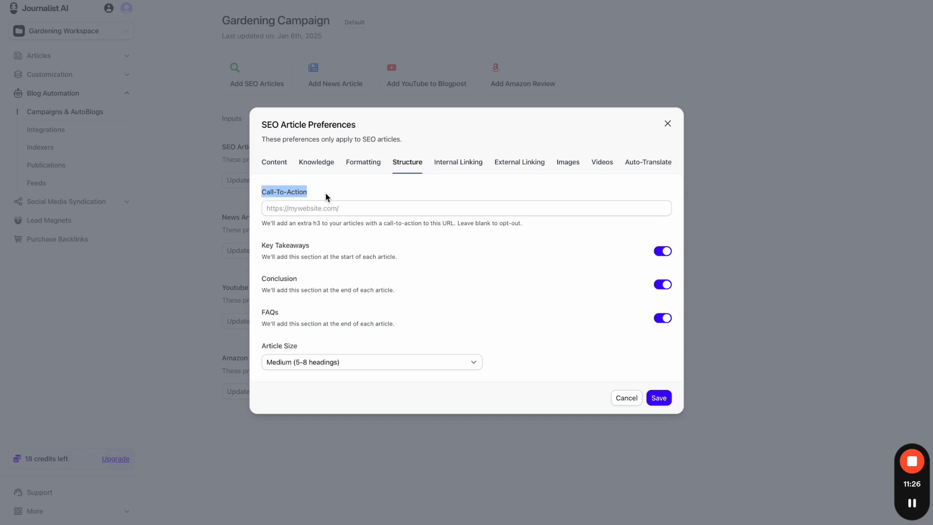
left_click(326, 196)
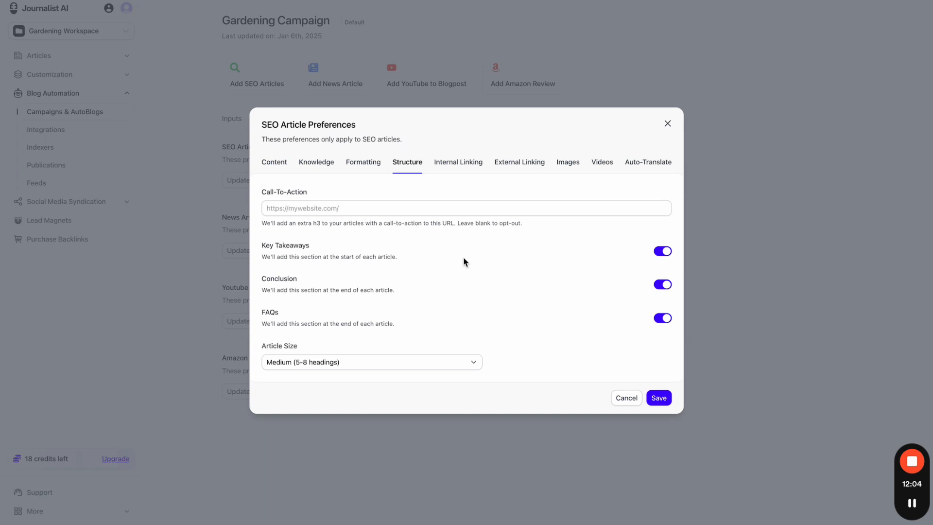
left_click(374, 361)
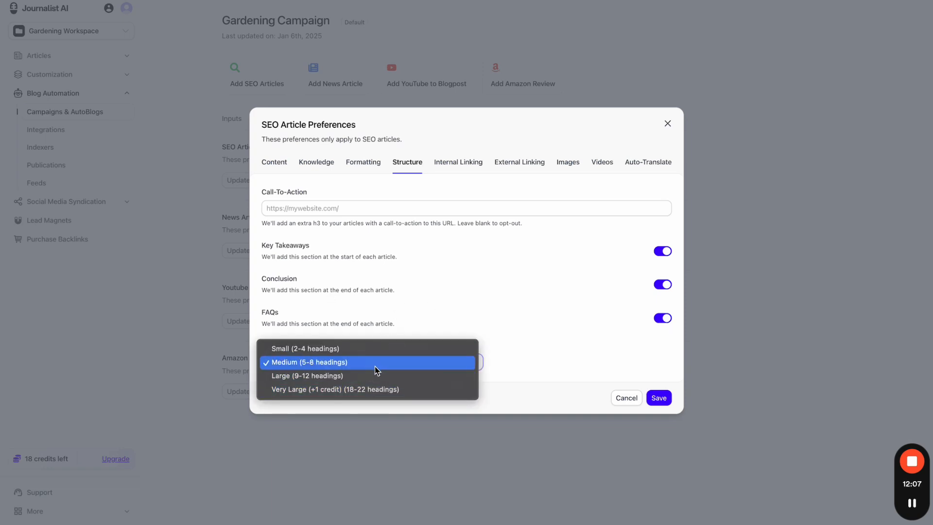
left_click(423, 304)
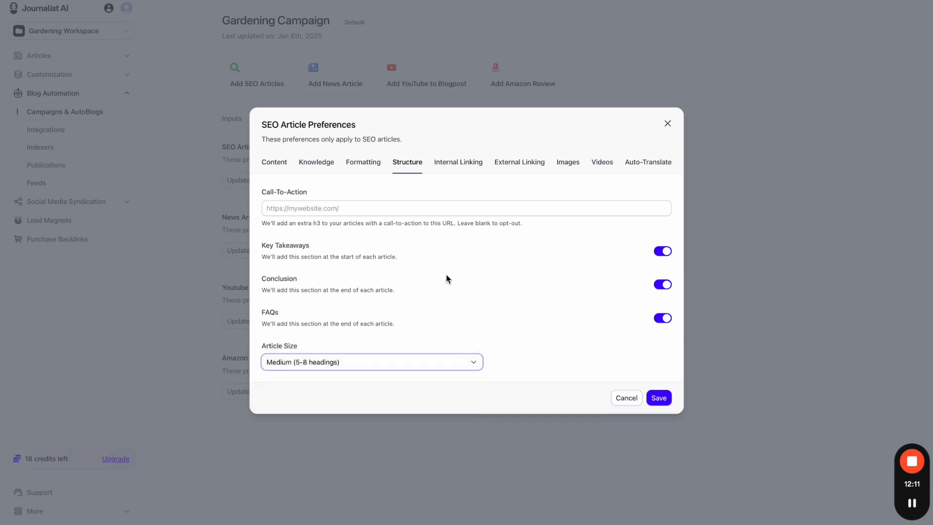
- Move to Internal Linking, glance at External Linking, and return to Internal Linking
left_click(480, 165)
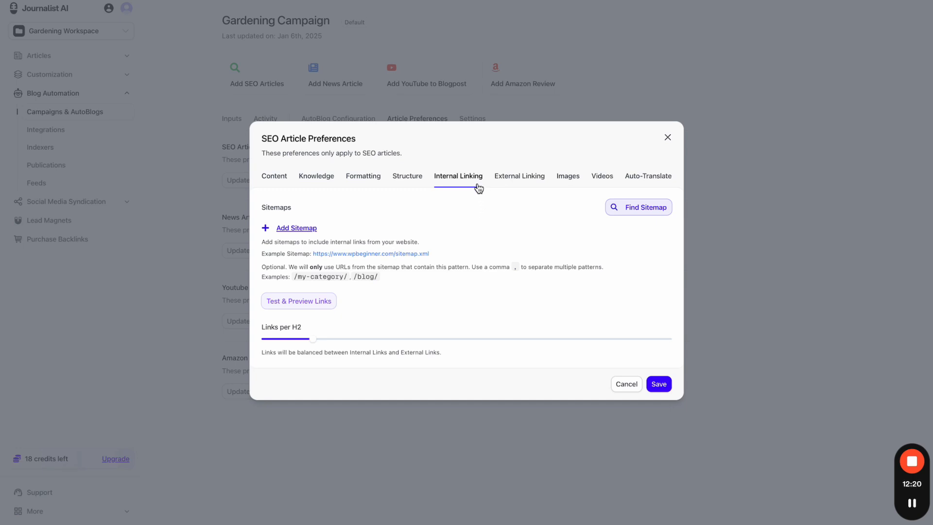
left_click(510, 177)
left_click(481, 174)
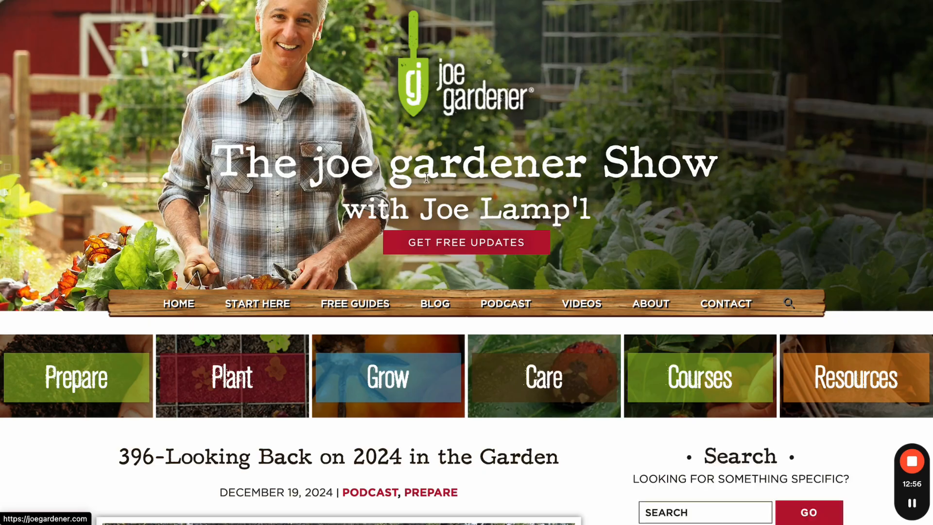
- Browse the tomato and hobby greenhouse articles on joegardener.com, dismissing the eBook popup
scroll(428, 183, "down", 10)
scroll(428, 182, "down", 17)
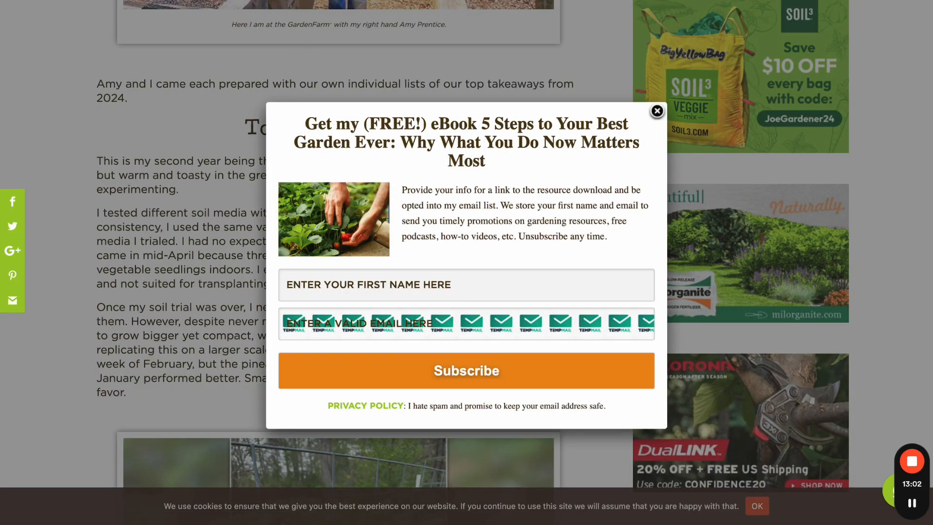
key("ctrl+Tab")
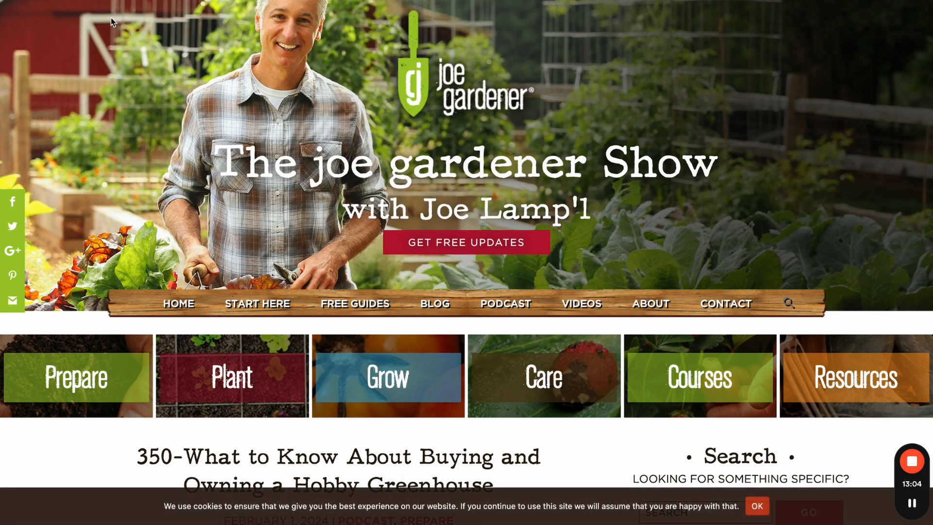
scroll(382, 275, "down", 15)
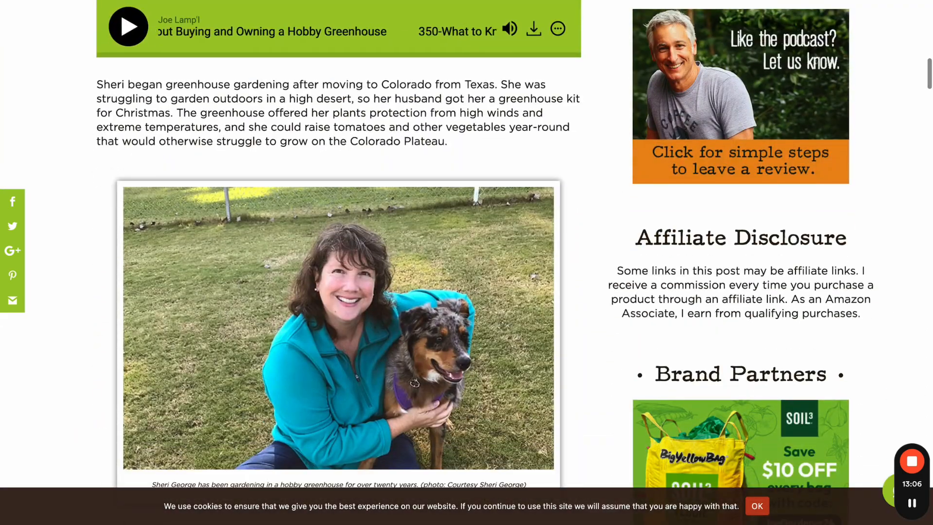
key("ctrl+shift+Tab")
left_click(657, 110)
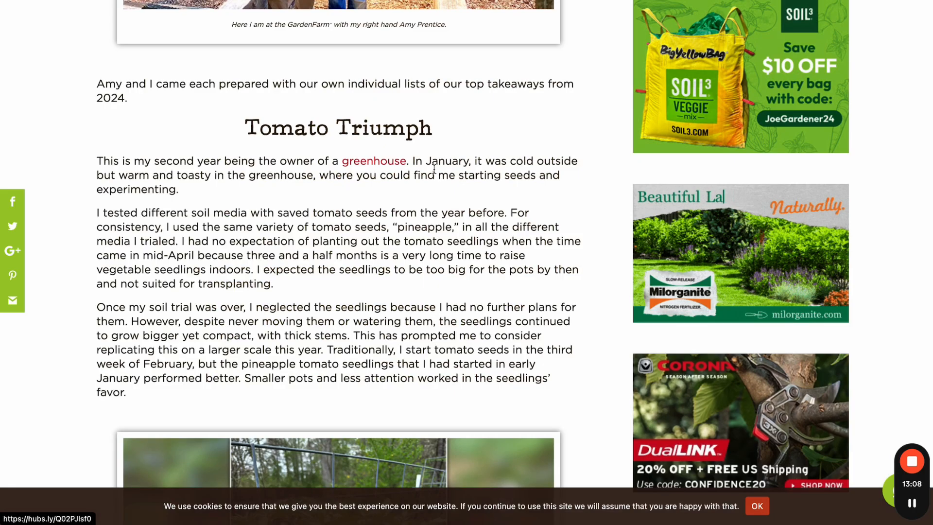
scroll(434, 168, "down", 8)
scroll(434, 168, "down", 7)
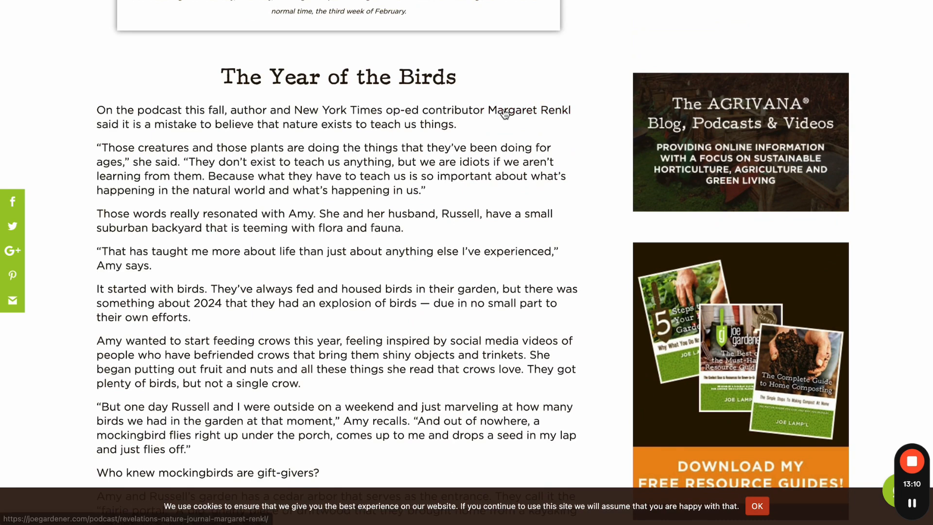
- Visit the episode 386 page, the Online Gardening Academy page and iNaturalist.org from the Sawfly article
left_click(529, 111)
key("ctrl+Tab")
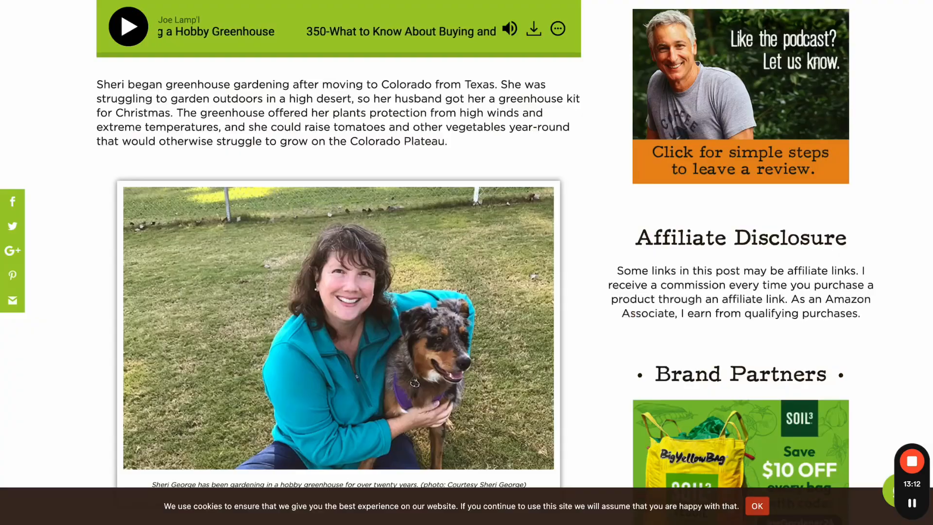
key("ctrl+shift+Tab")
key("ctrl+shift+Tab")
scroll(427, 79, "down", 14)
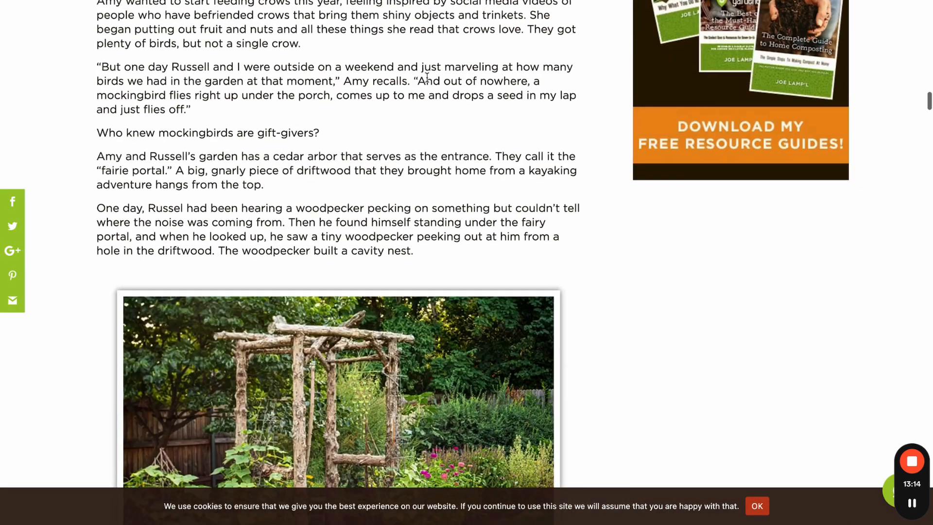
scroll(427, 81, "down", 15)
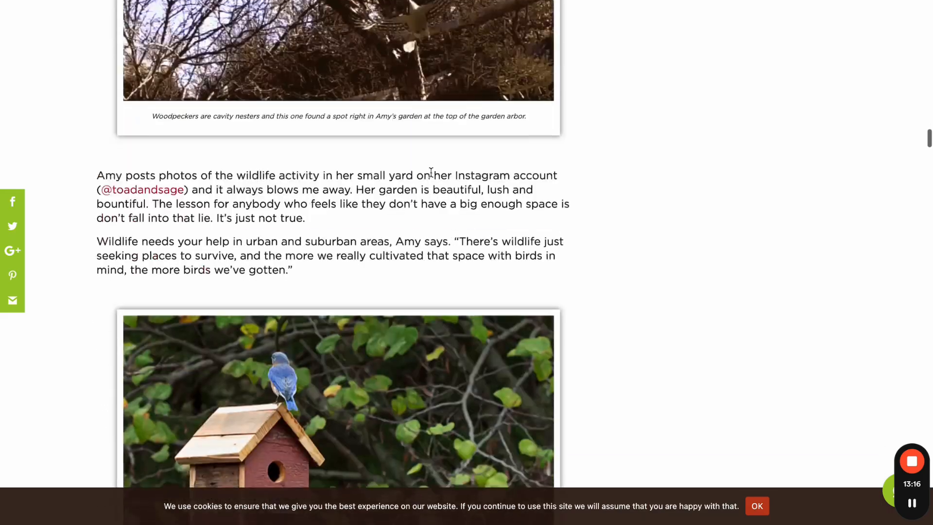
scroll(431, 173, "down", 19)
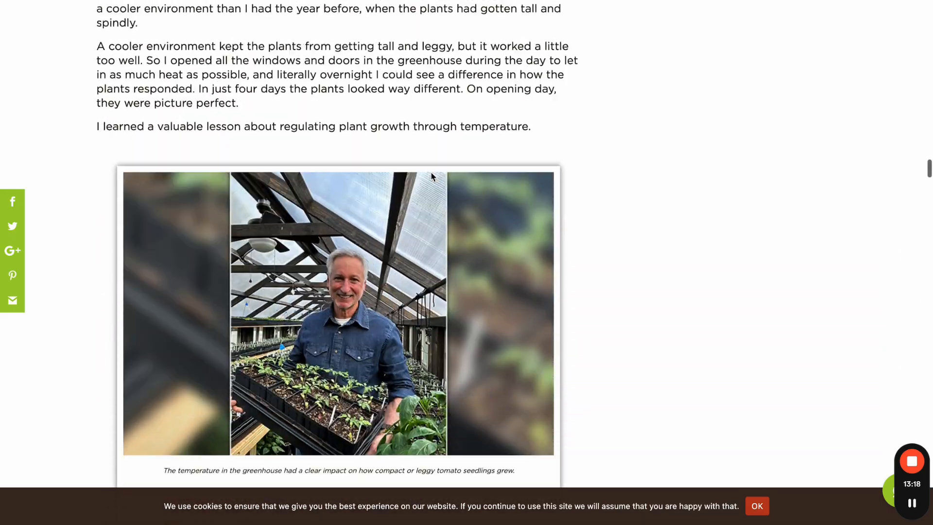
scroll(431, 175, "down", 20)
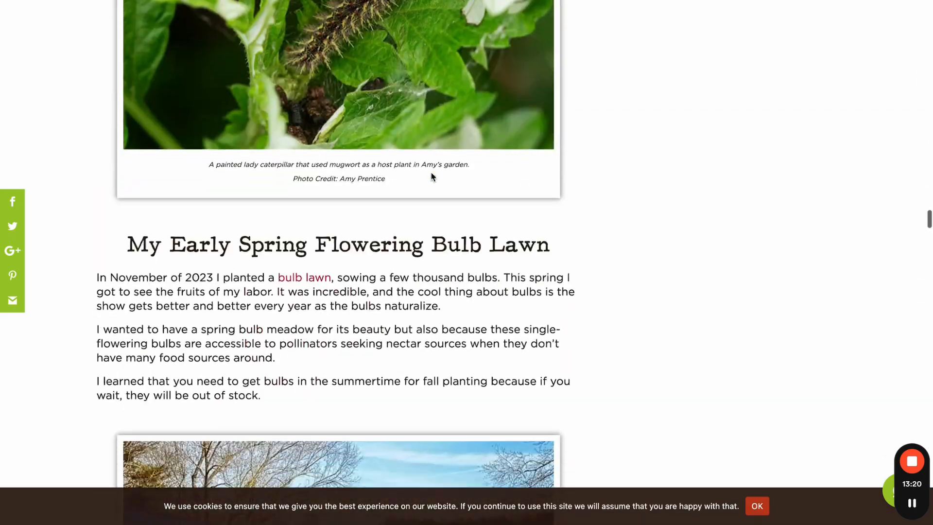
scroll(431, 176, "down", 7)
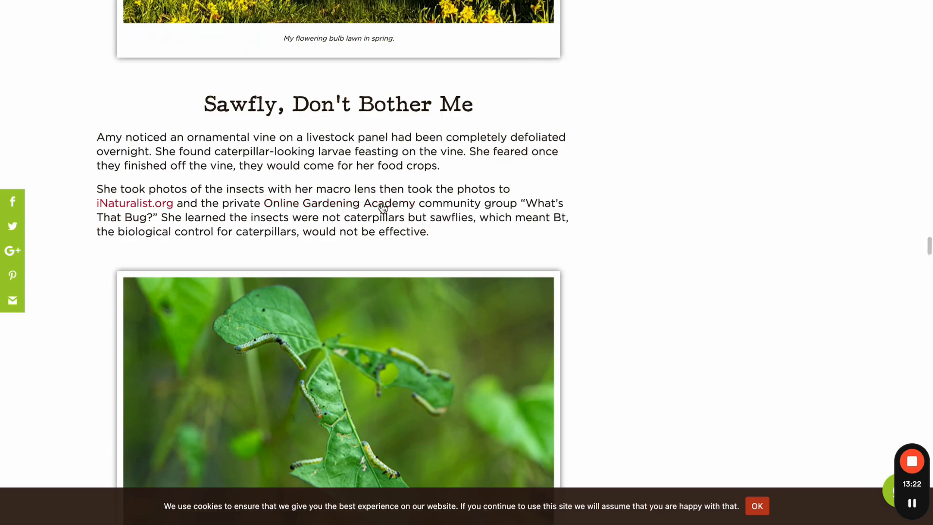
left_click(382, 203)
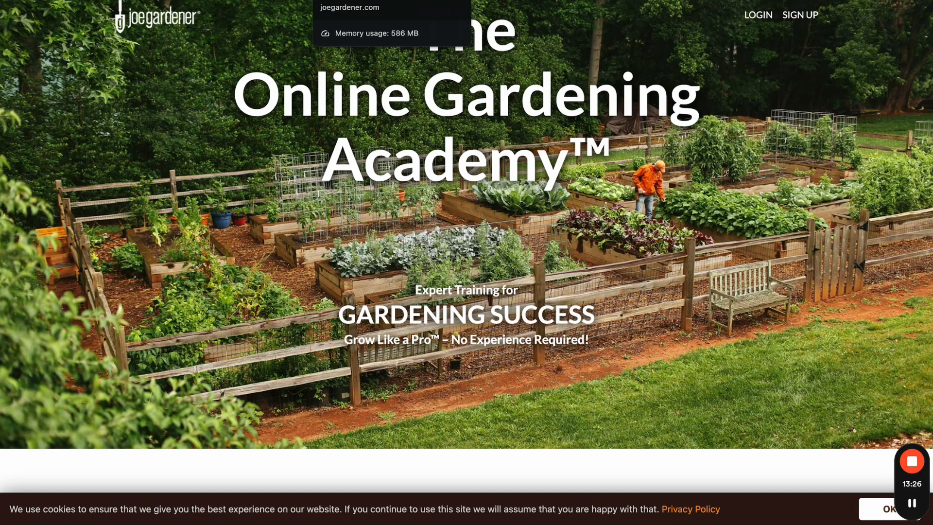
left_click(360, 0)
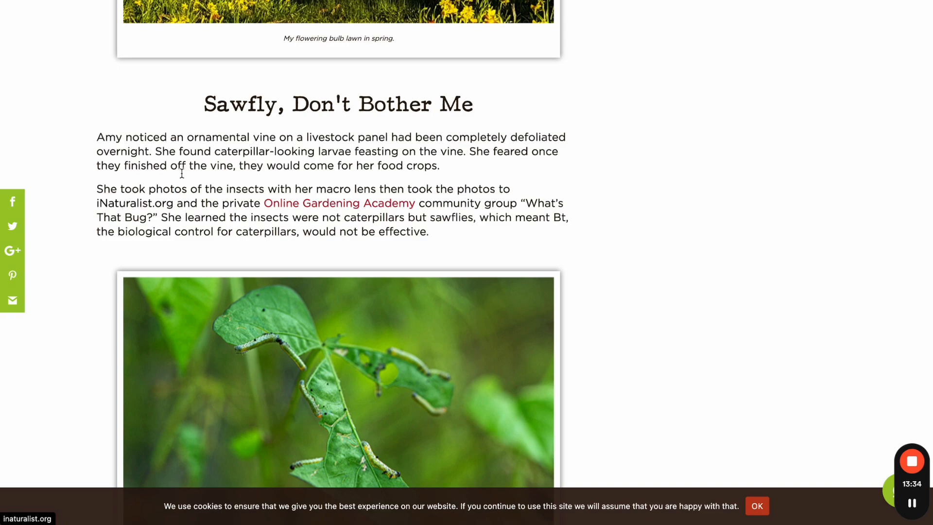
left_click(544, 1)
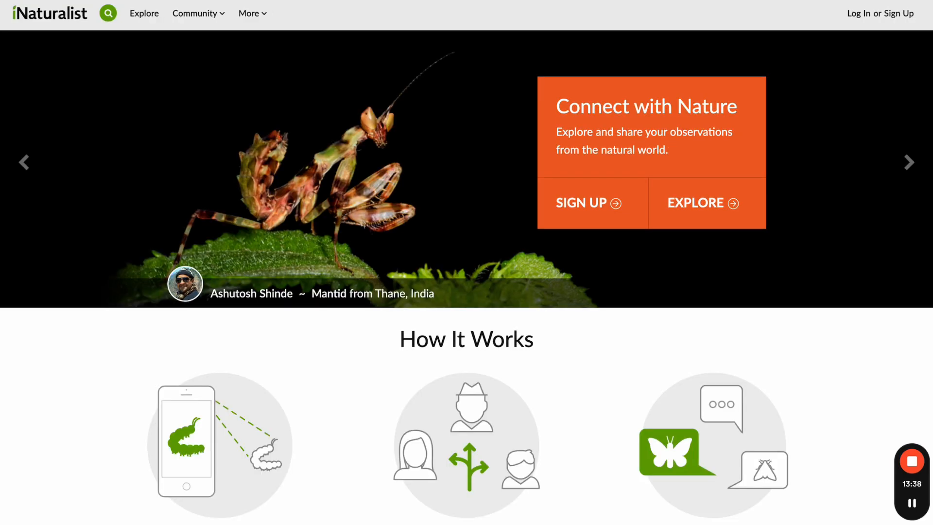
- Return to Journalist AI's Internal Linking settings and add then remove an empty sitemap entry
key("ctrl+shift+Tab")
key("ctrl+shift+Tab")
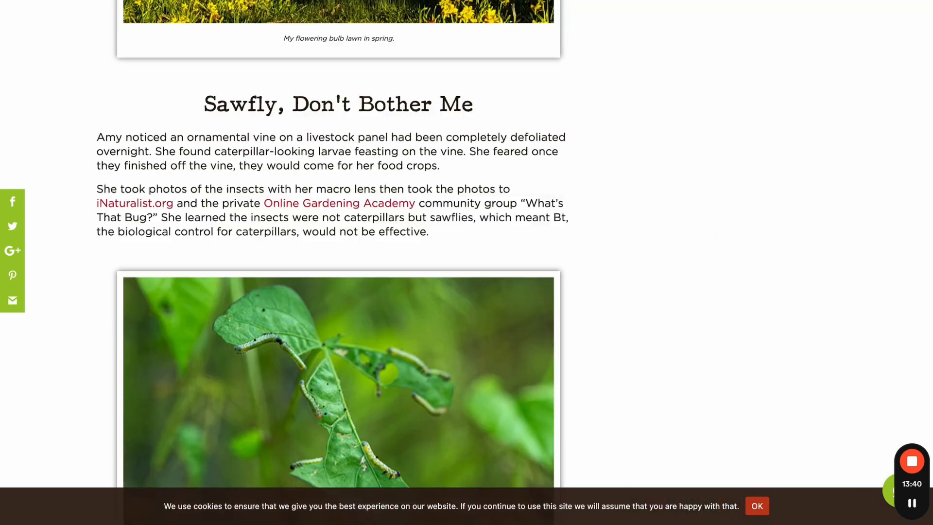
key("ctrl+shift+Tab")
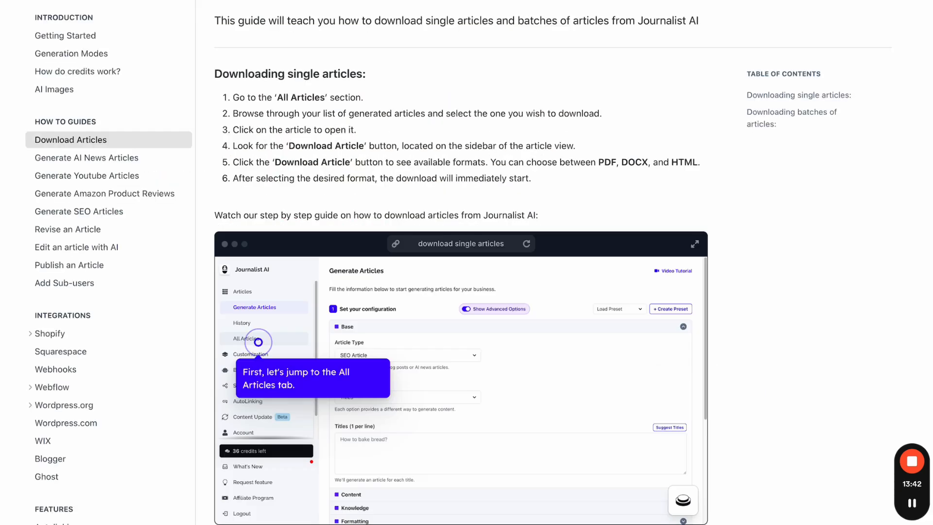
key("ctrl+shift+Tab")
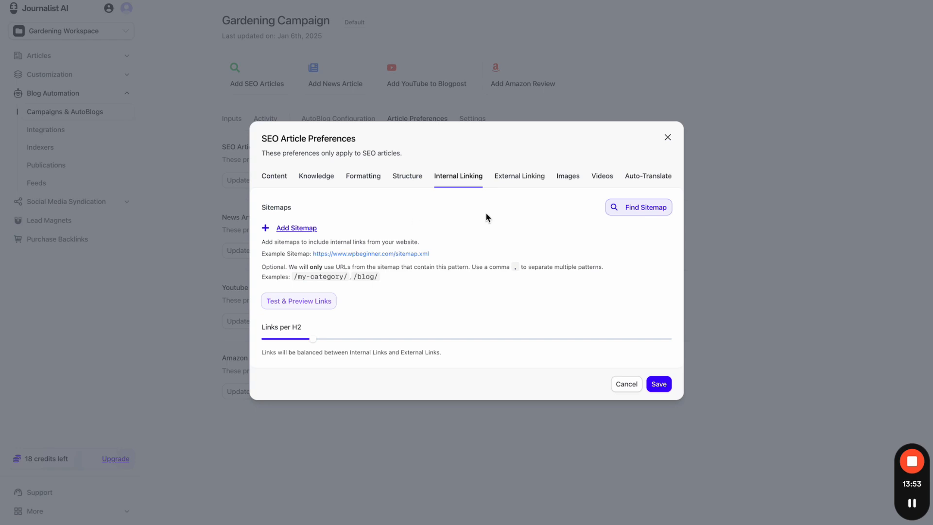
left_click(294, 229)
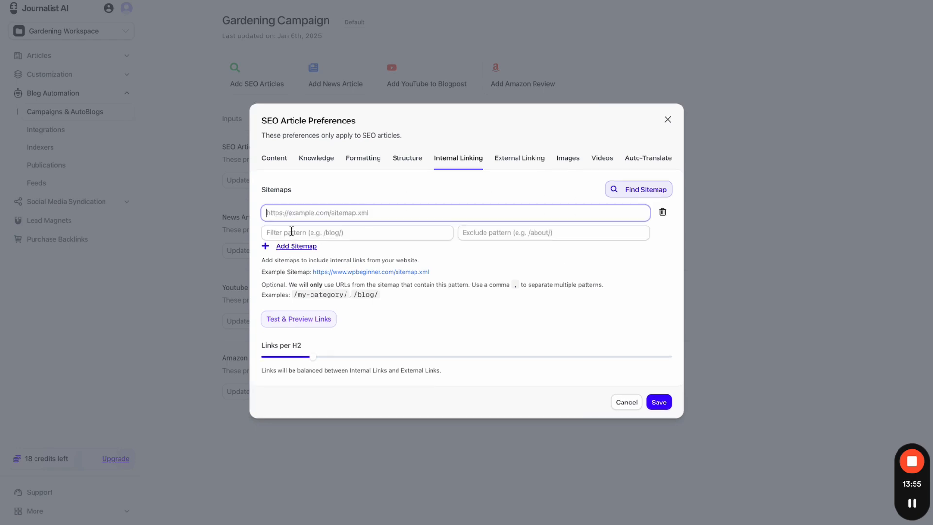
left_click(664, 210)
- Look up a website's sitemap via Find Sitemap, add it, and preview its links
left_click(665, 210)
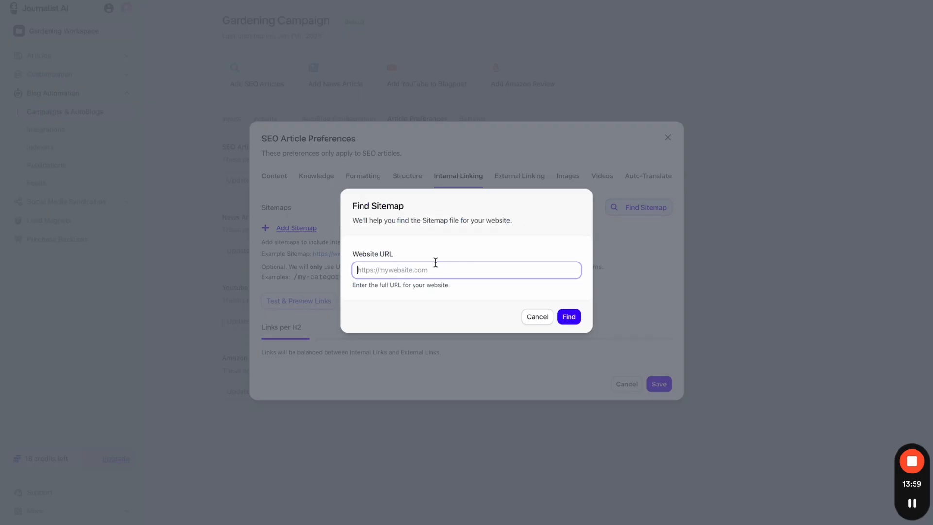
type("https://tryjournalist.com/")
left_click(565, 318)
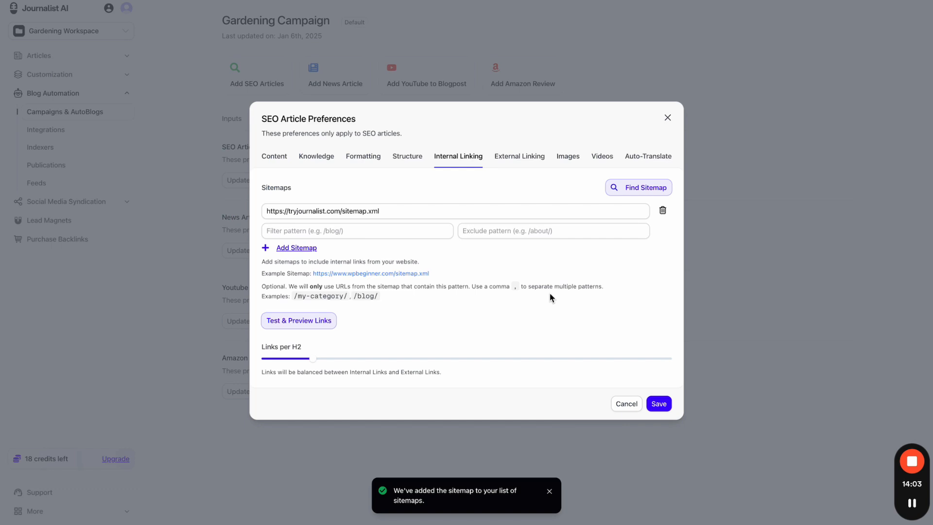
left_click(308, 325)
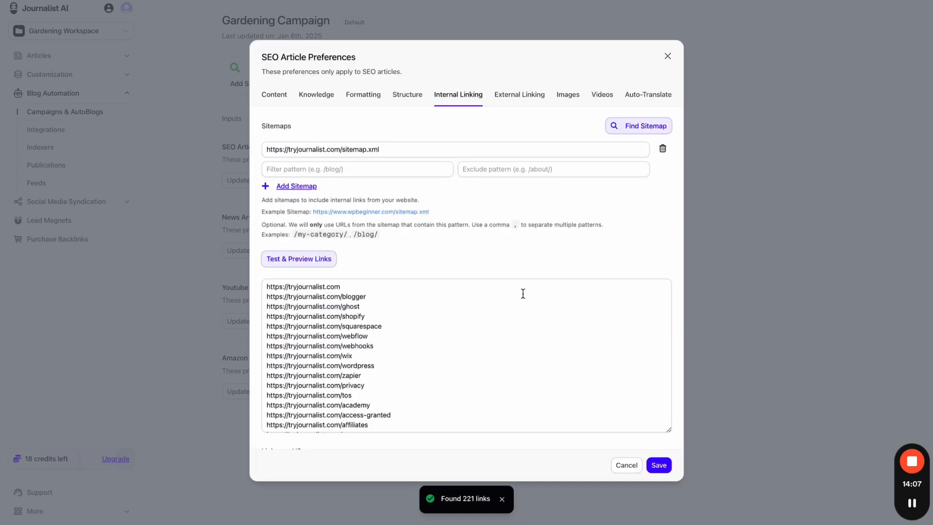
- Browse the previewed link list, selecting and clearing URLs such as /tos and a plumbers page
scroll(523, 293, "down", 3)
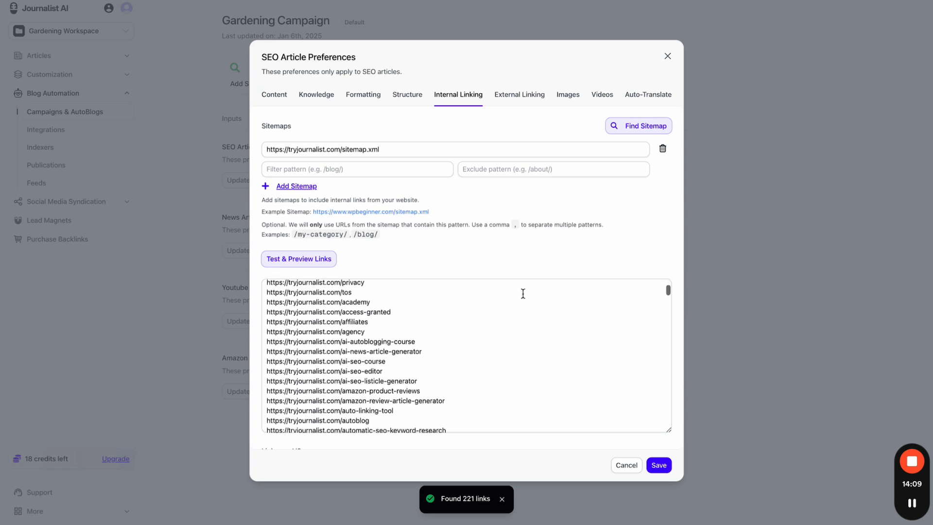
scroll(523, 294, "down", 12)
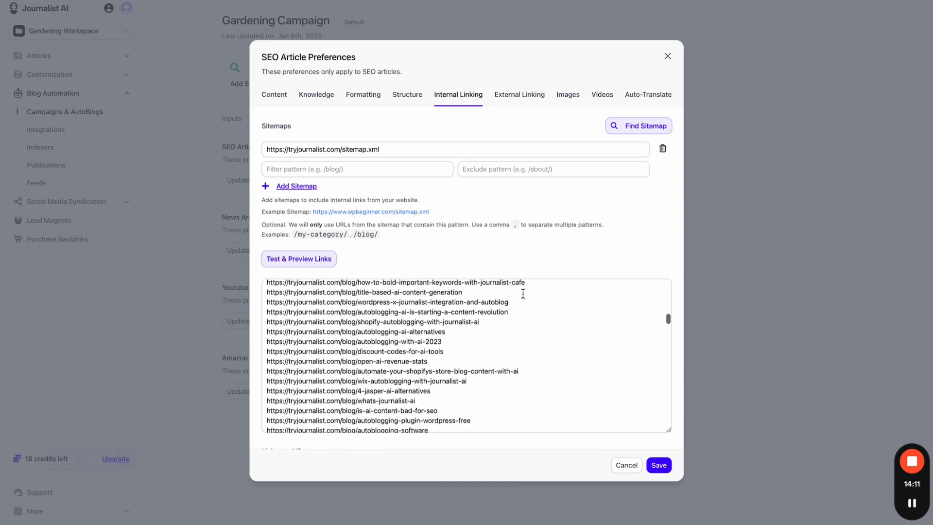
left_click_drag(348, 295, 437, 358)
scroll(438, 358, "down", 10)
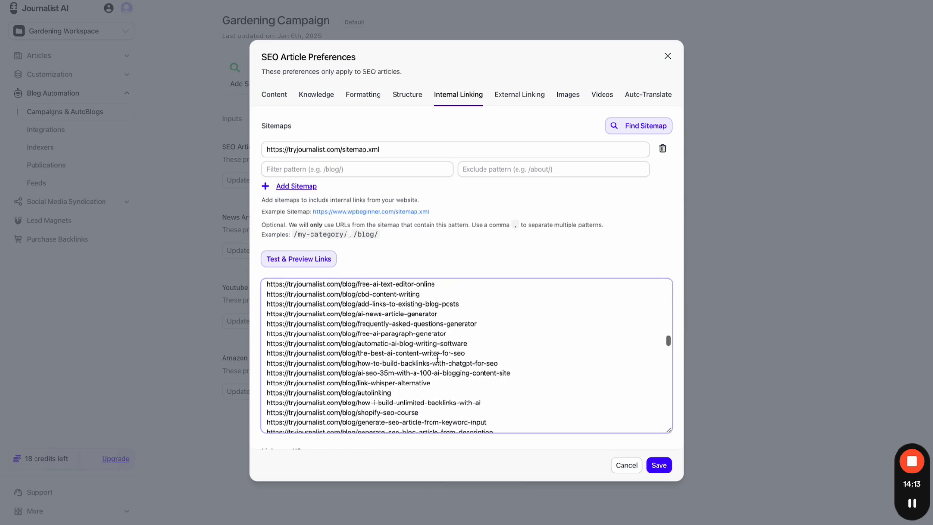
scroll(437, 358, "down", 15)
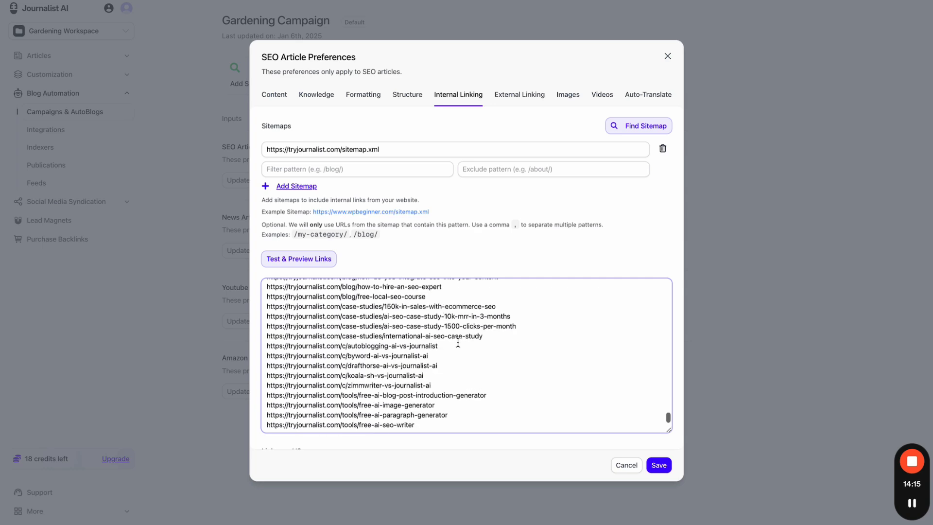
scroll(458, 342, "down", 2)
scroll(458, 342, "up", 20)
left_click_drag(457, 342, 314, 245)
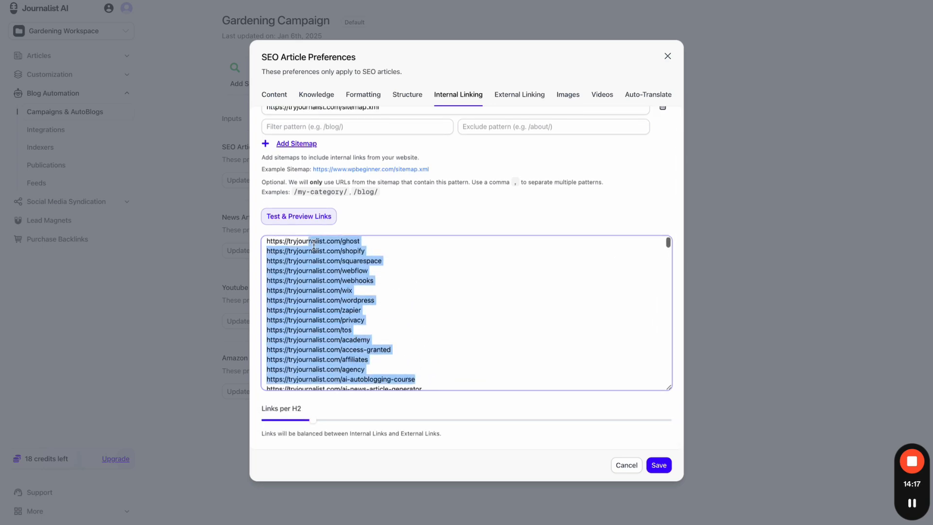
scroll(353, 283, "up", 1)
left_click(396, 327)
scroll(395, 323, "up", 3)
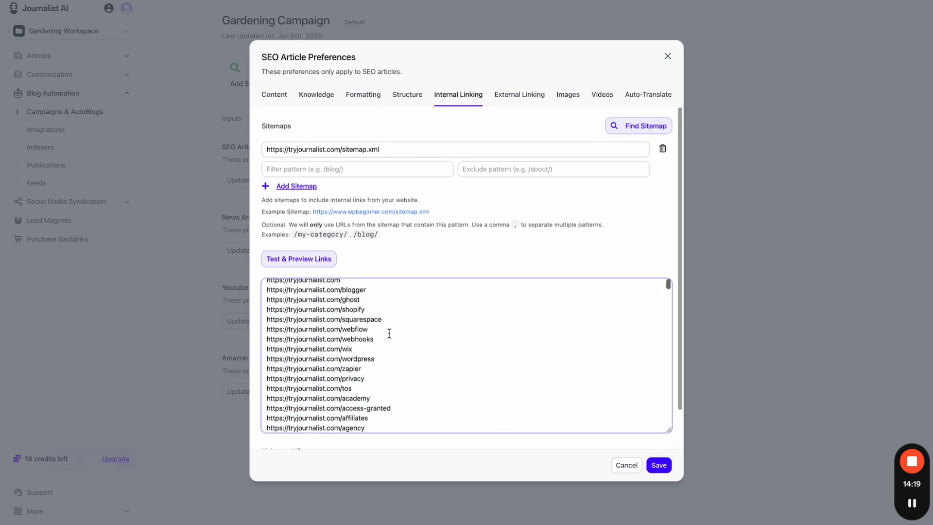
scroll(389, 334, "down", 1)
left_click_drag(381, 374, 270, 374)
left_click(452, 346)
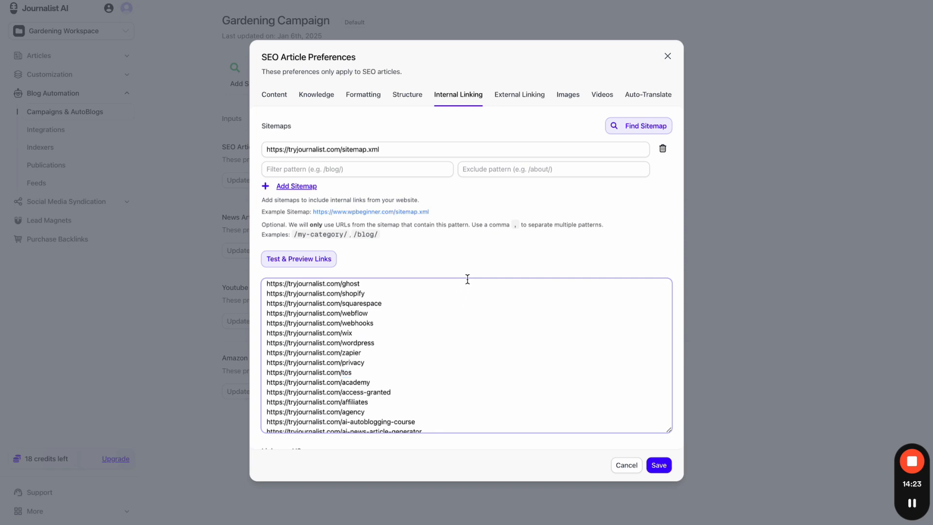
scroll(467, 279, "down", 10)
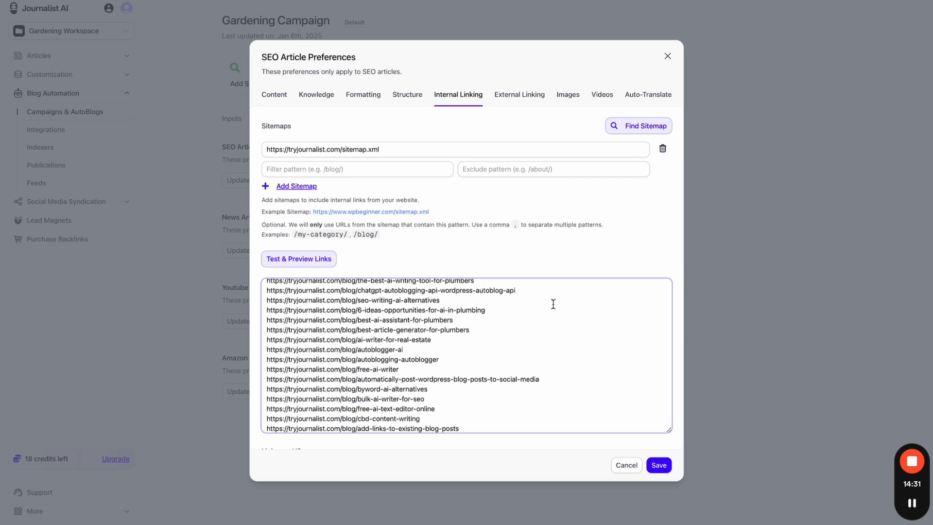
scroll(553, 305, "up", 3)
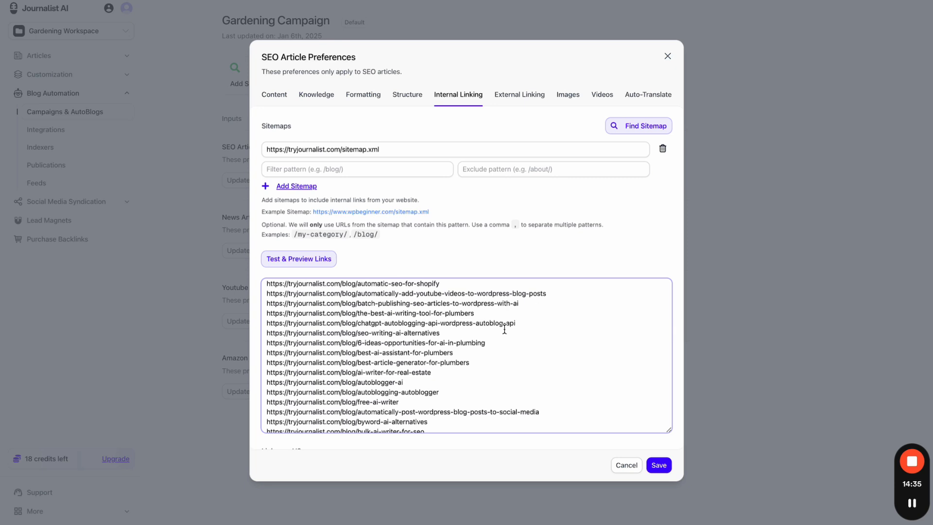
left_click_drag(485, 317, 266, 317)
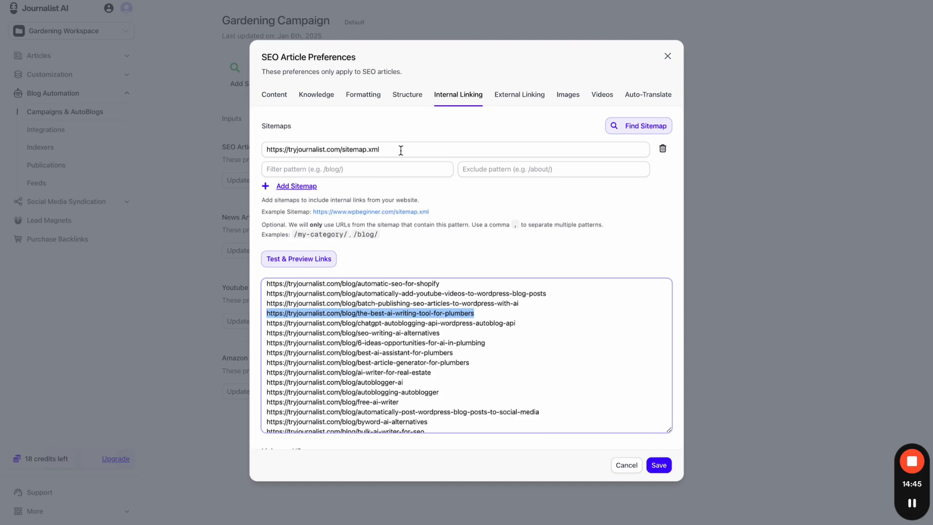
- Return to the Journalist AI preferences and delete the tryjournalist.com sitemap
left_click(424, 1)
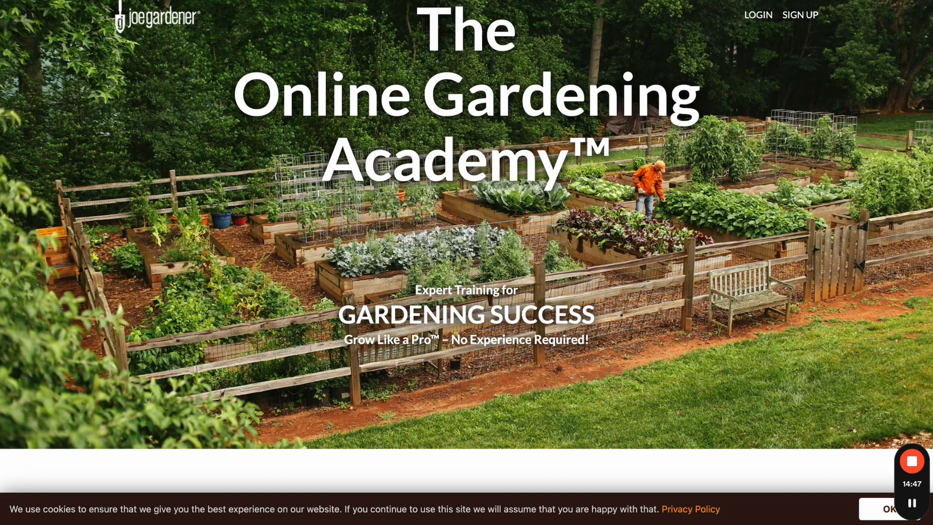
key("ctrl+Tab")
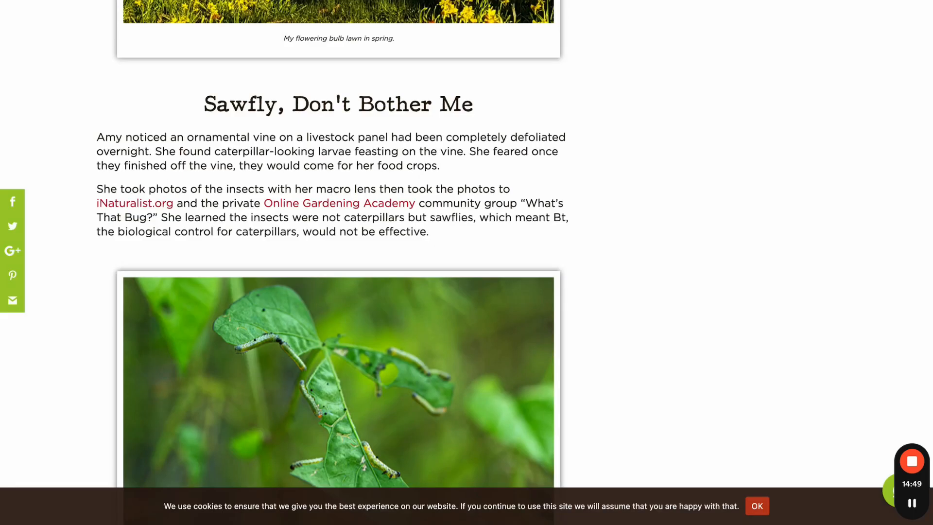
key("ctrl+Tab")
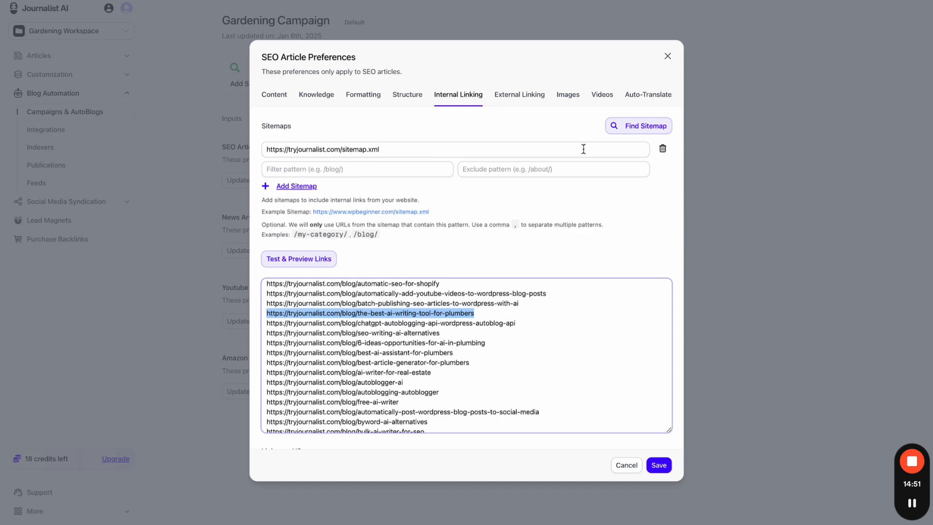
left_click(662, 148)
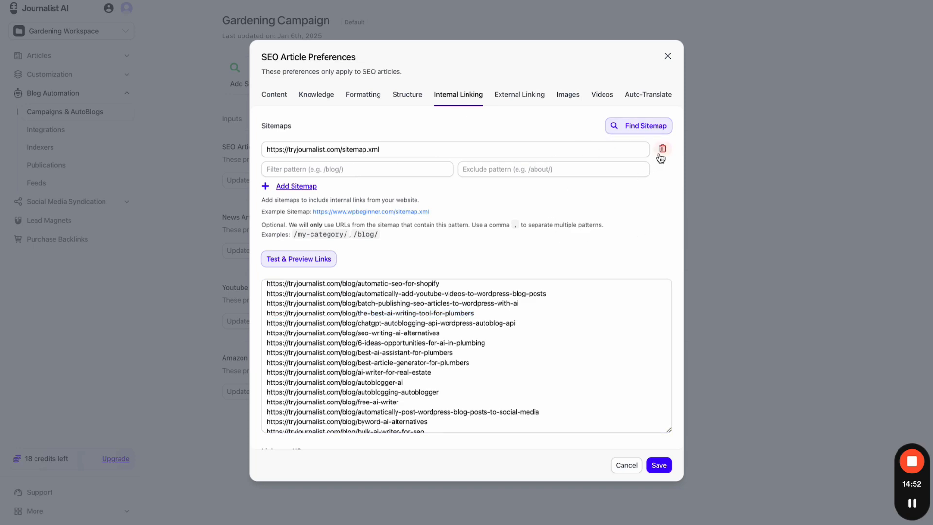
left_click(655, 126)
type("https://joegardener.com/")
left_click(569, 318)
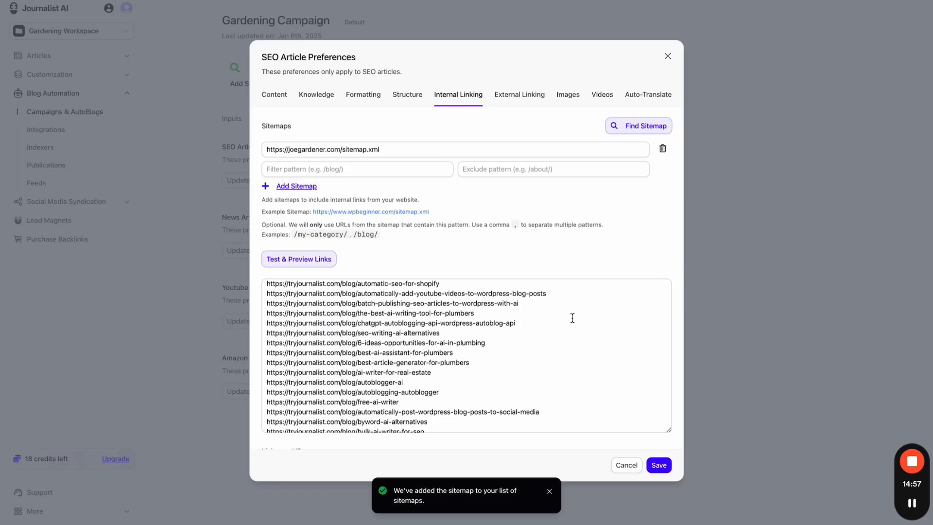
left_click(335, 258)
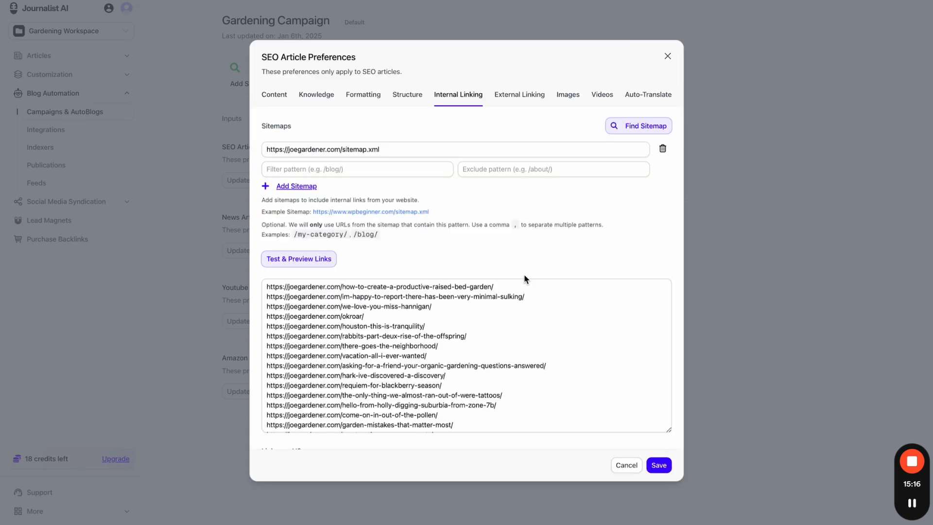
- Review the previewed joegardener.com links against the article page, then begin entering a URL pattern
scroll(524, 274, "down", 1)
scroll(522, 309, "down", 2)
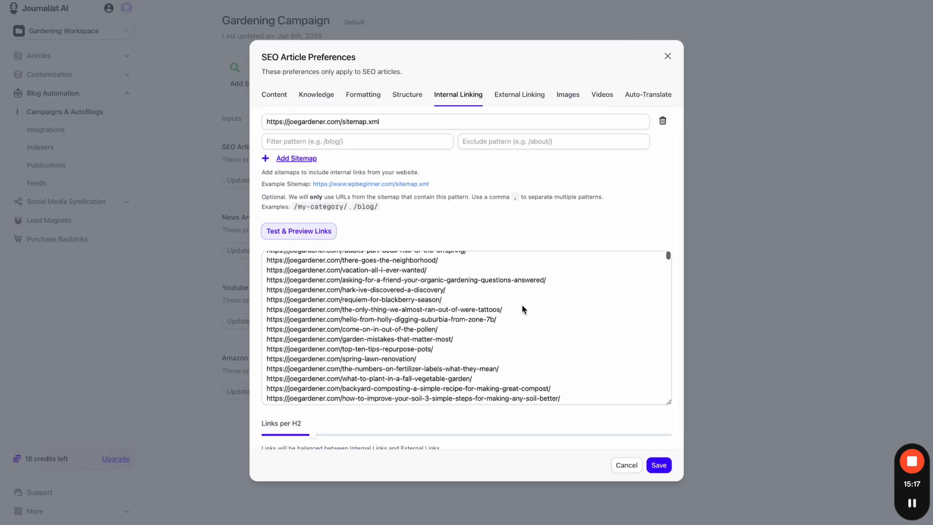
scroll(522, 309, "down", 10)
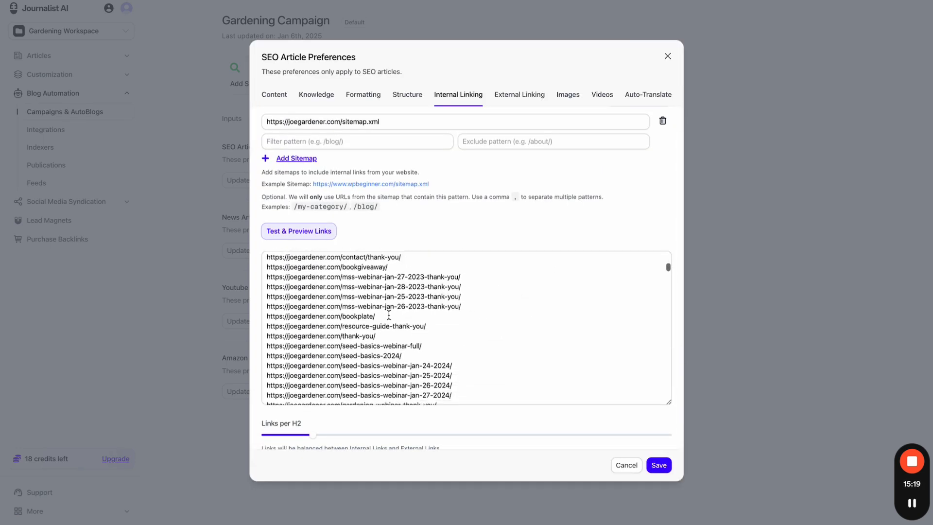
scroll(388, 315, "down", 10)
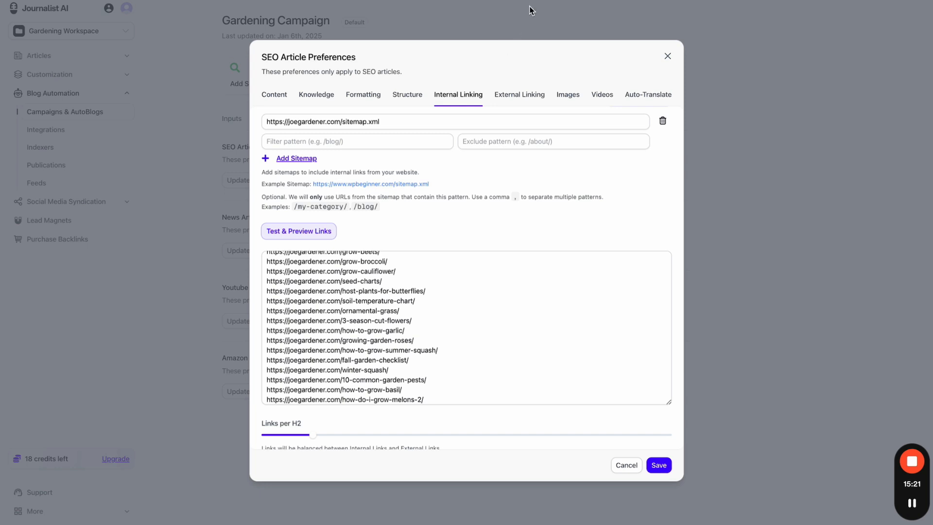
key("ctrl+Tab")
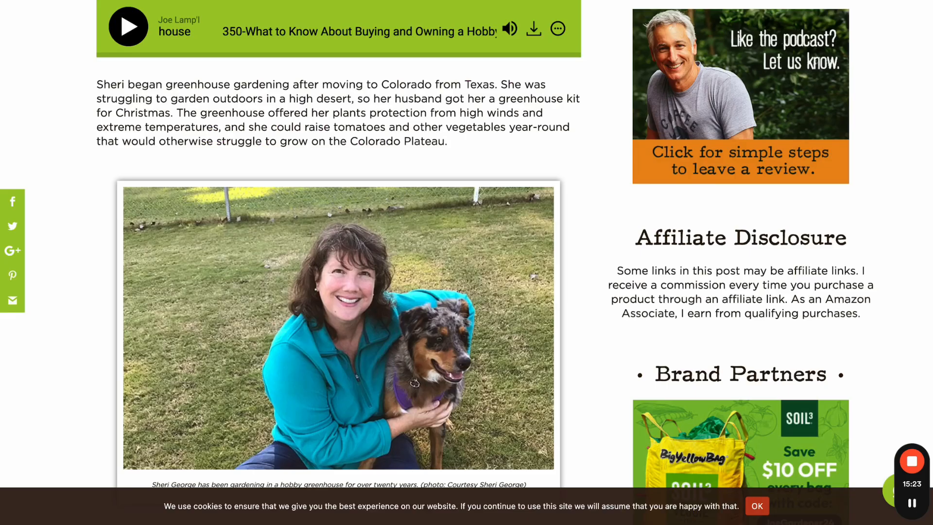
scroll(466, 262, "up", 15)
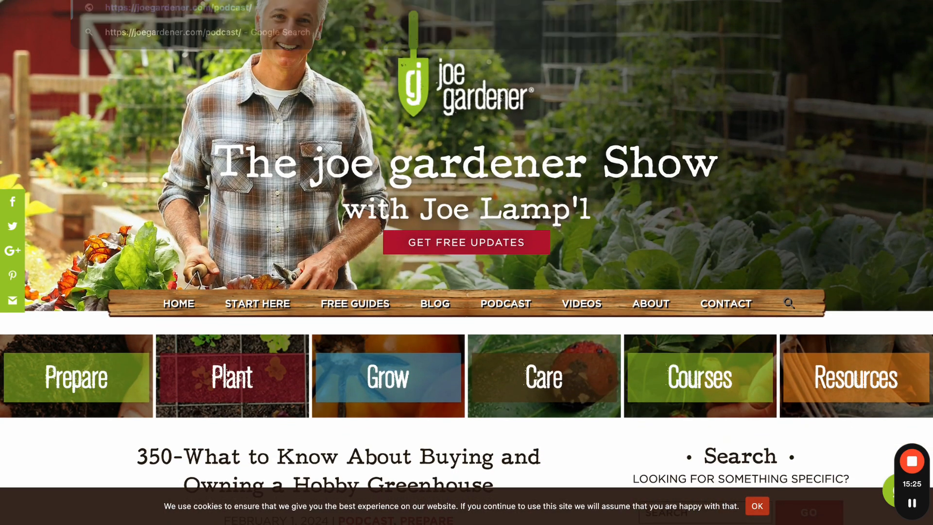
key("ctrl+Tab")
key("ctrl+Tab")
key("ctrl+Tab")
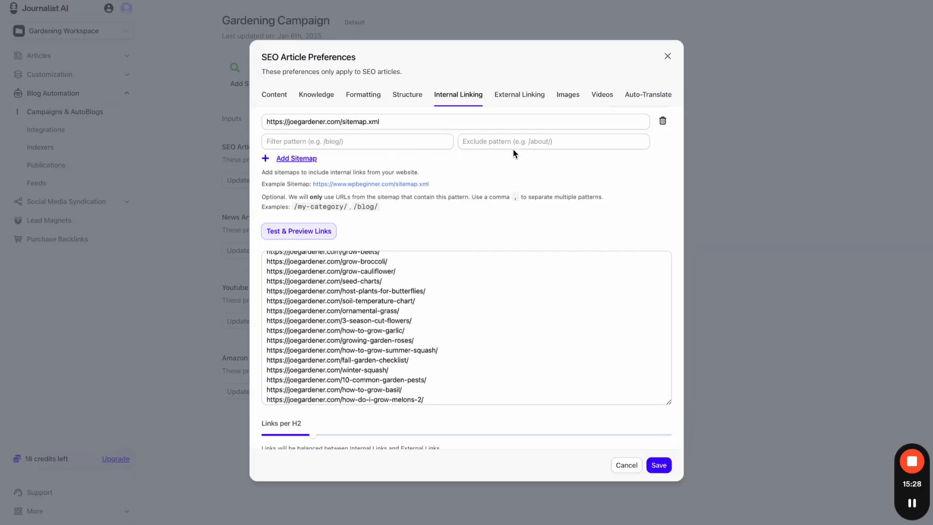
left_click(510, 142)
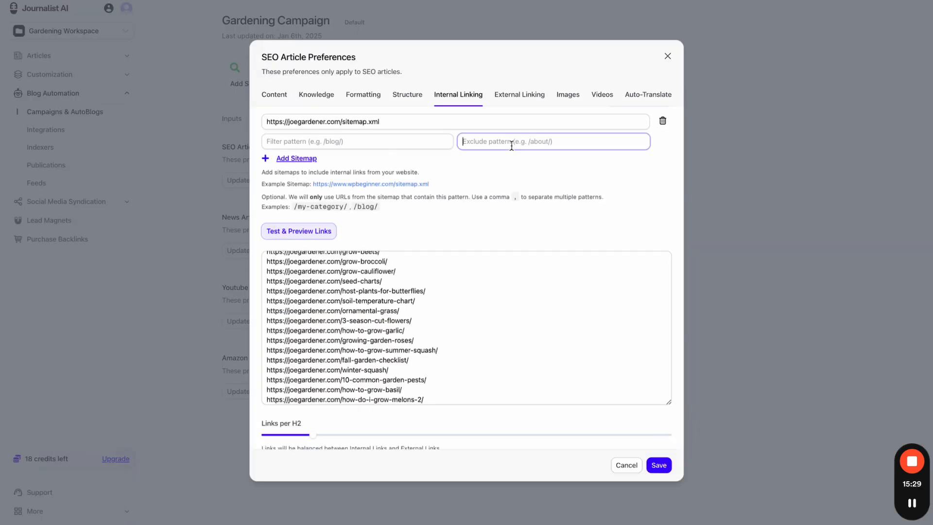
left_click(346, 141)
type("/podcast")
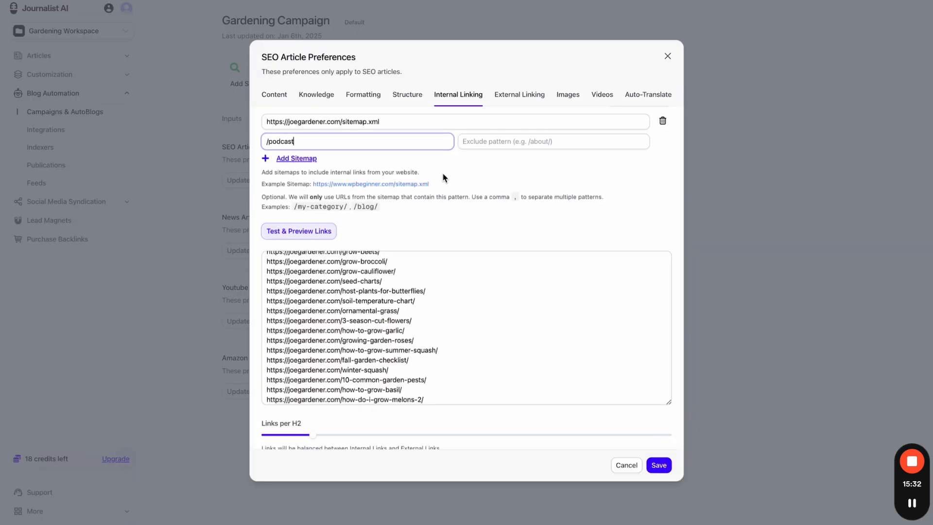
left_click(489, 163)
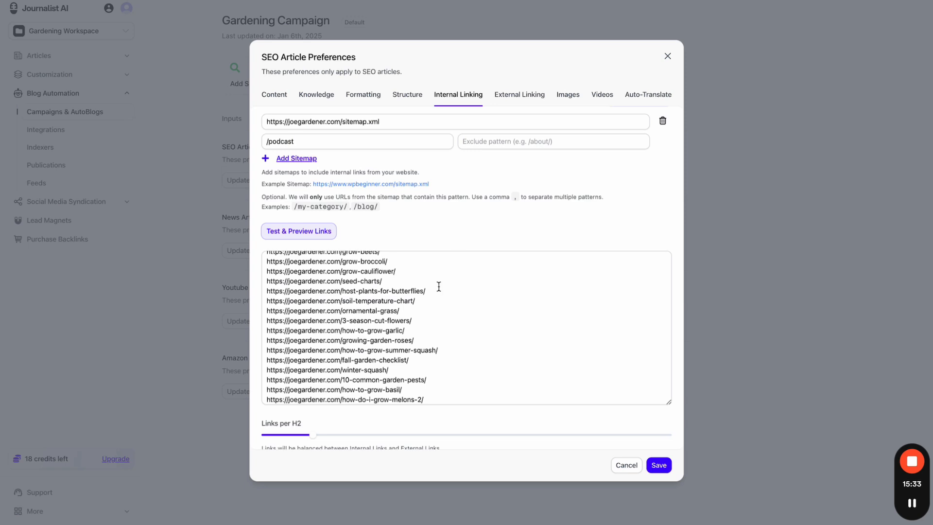
key("ctrl+f")
type("podcast")
scroll(425, 313, "down", 15)
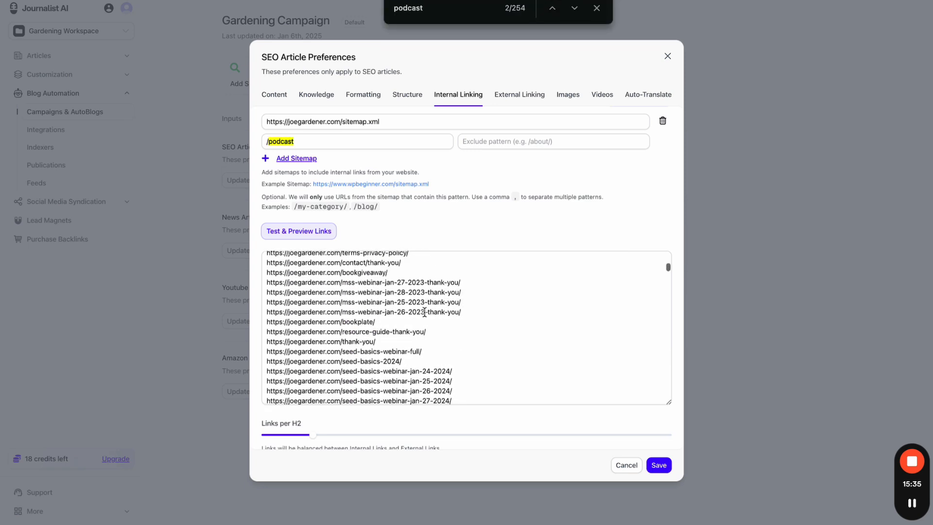
key("Return")
key("Return")
scroll(424, 313, "down", 2)
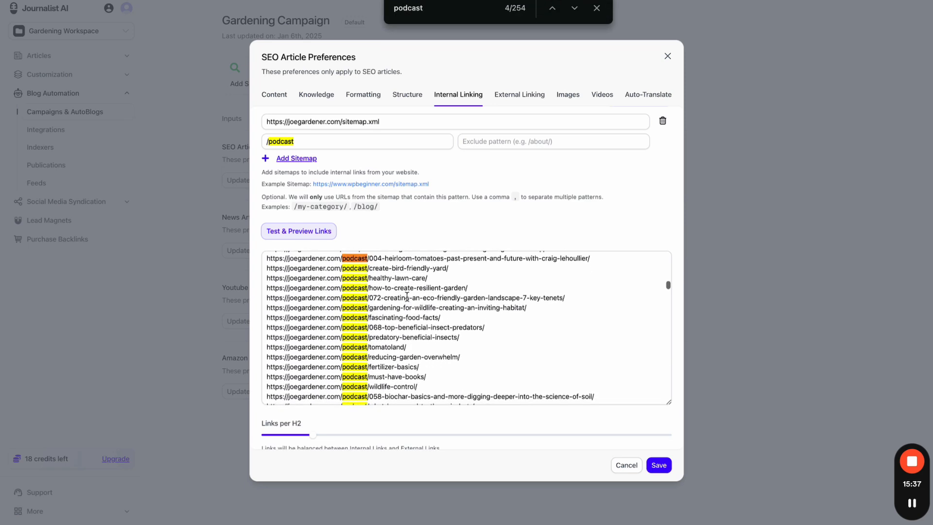
left_click_drag(268, 258, 494, 380)
scroll(494, 380, "up", 2)
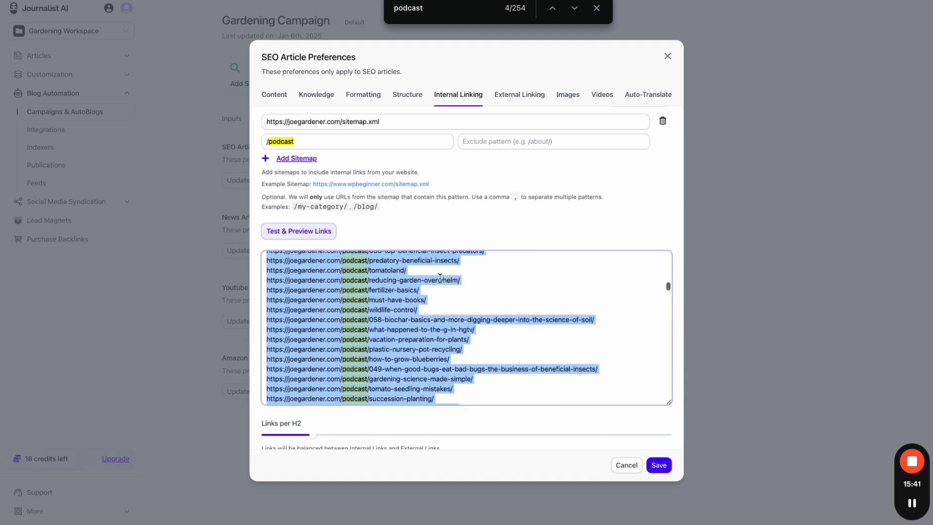
left_click(321, 141)
key("ctrl+a")
type("/blog")
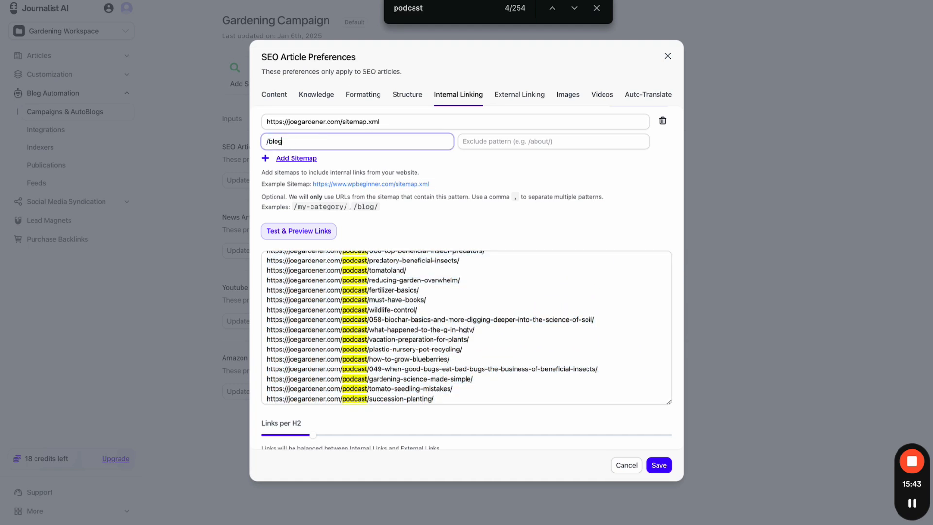
key("ctrl+a")
key("BackSpace")
left_click(601, 225)
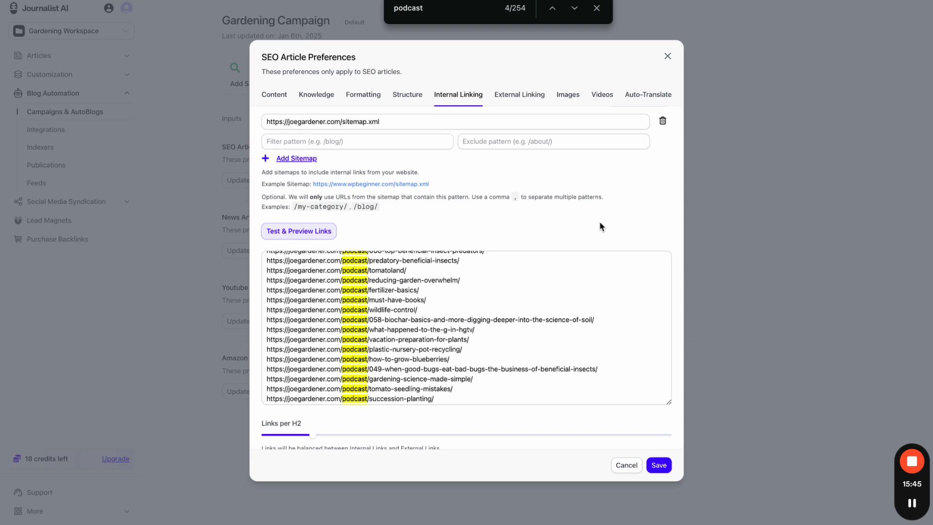
scroll(421, 316, "up", 5)
scroll(421, 316, "up", 2)
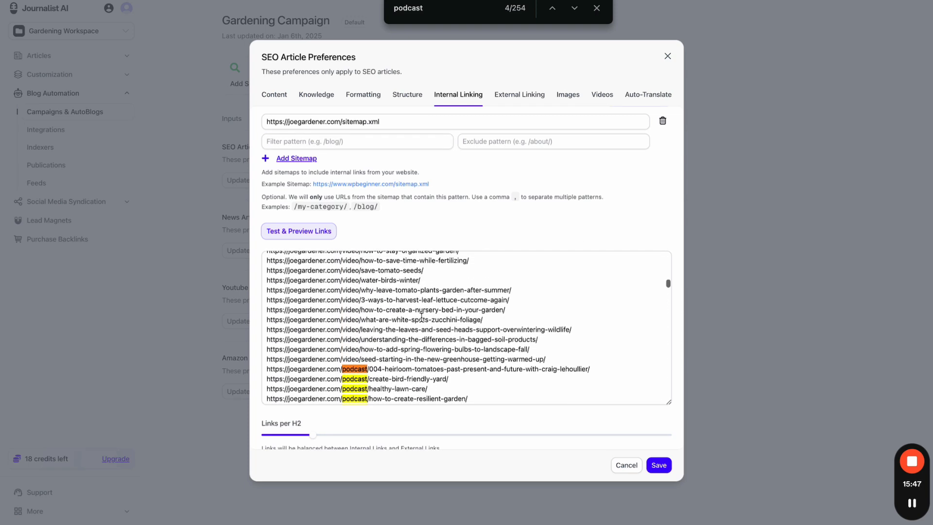
scroll(421, 316, "up", 1)
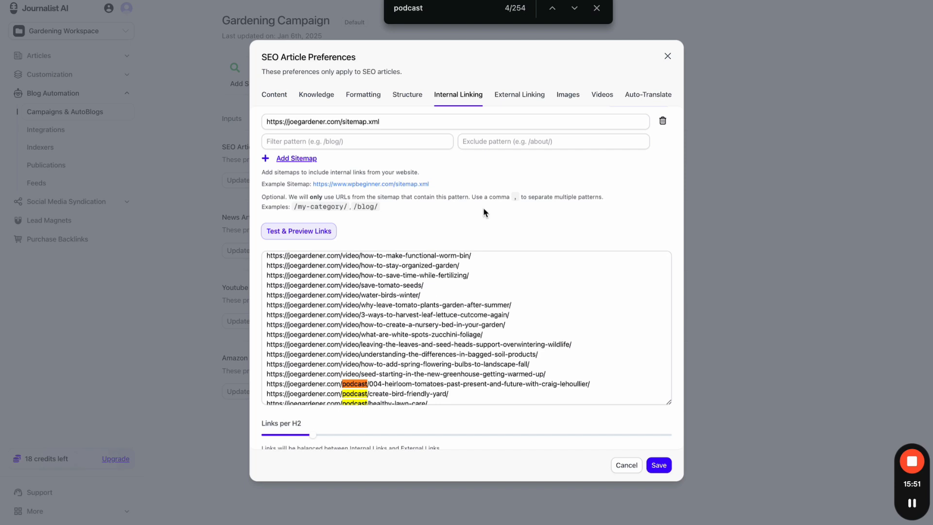
left_click(597, 8)
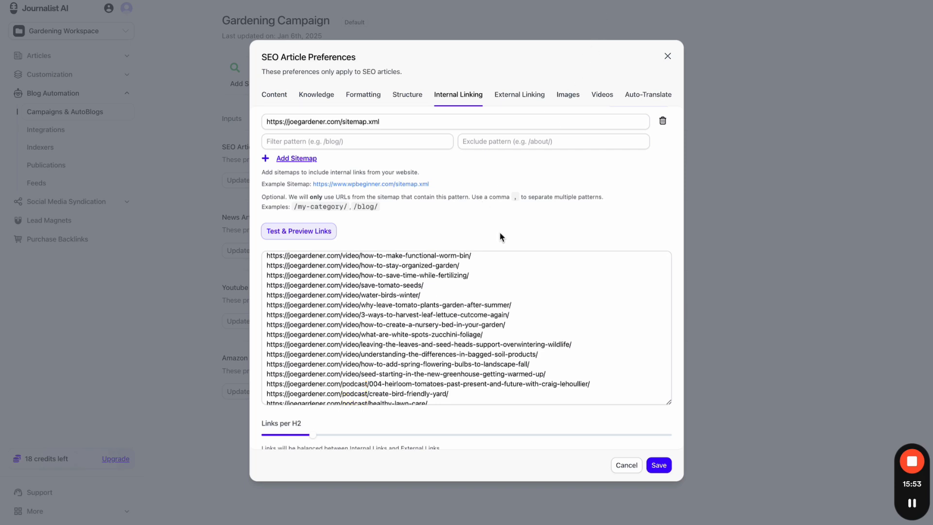
scroll(476, 316, "up", 1)
scroll(476, 316, "up", 15)
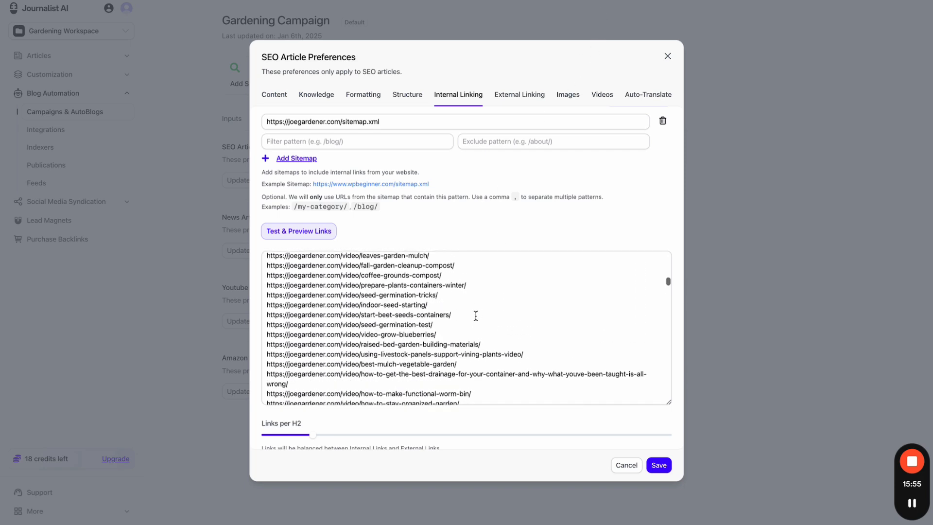
scroll(476, 316, "up", 3)
scroll(510, 234, "down", 1)
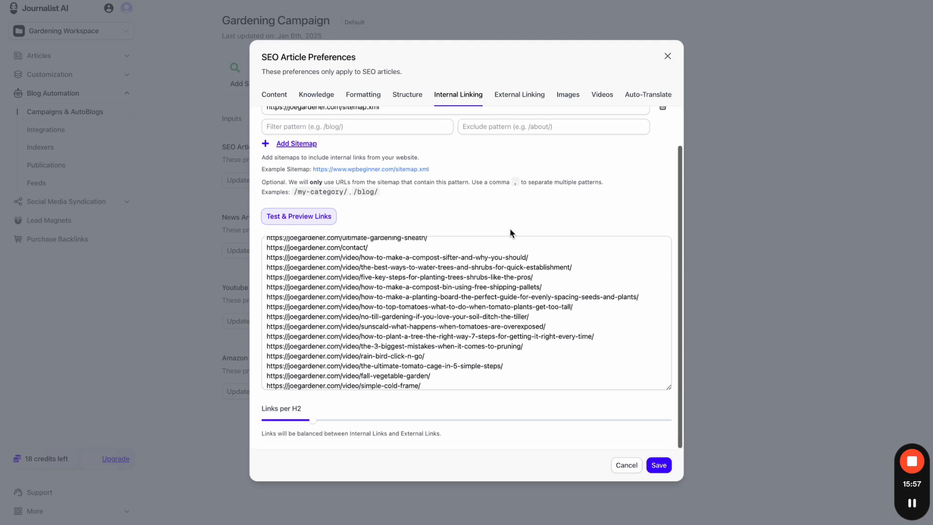
- Raise Links per H2 to its maximum and show the External Linking settings
left_click_drag(314, 420, 673, 420)
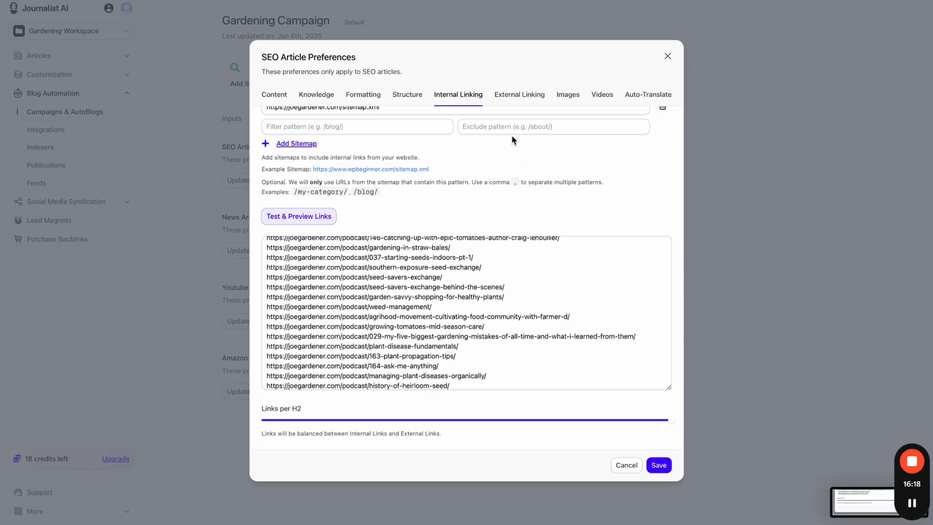
left_click(505, 95)
left_click(468, 169)
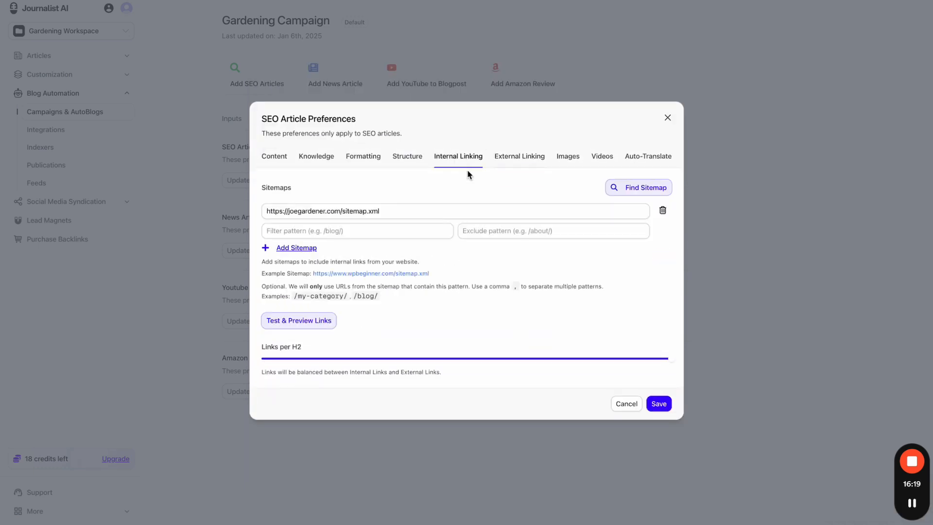
left_click(511, 156)
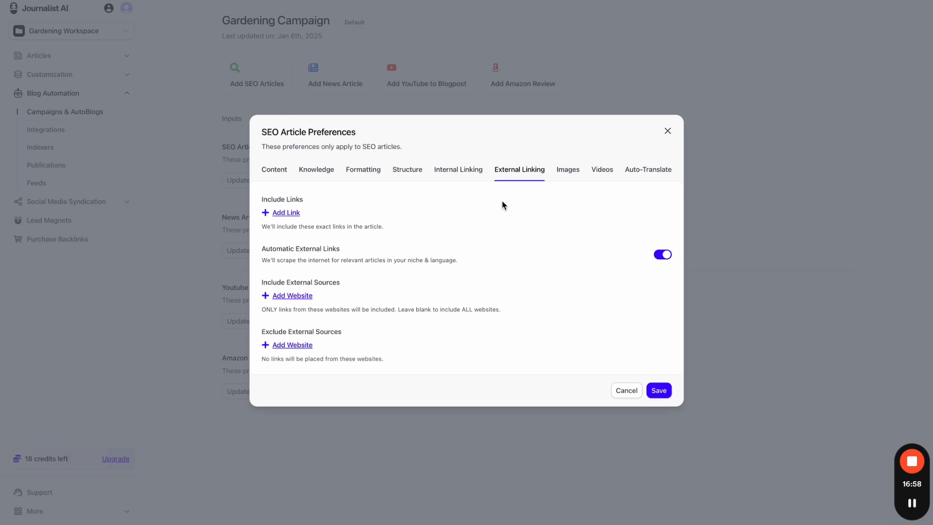
- Turn automatic external links off, then add four empty included-link rows and remove them again
left_click(661, 254)
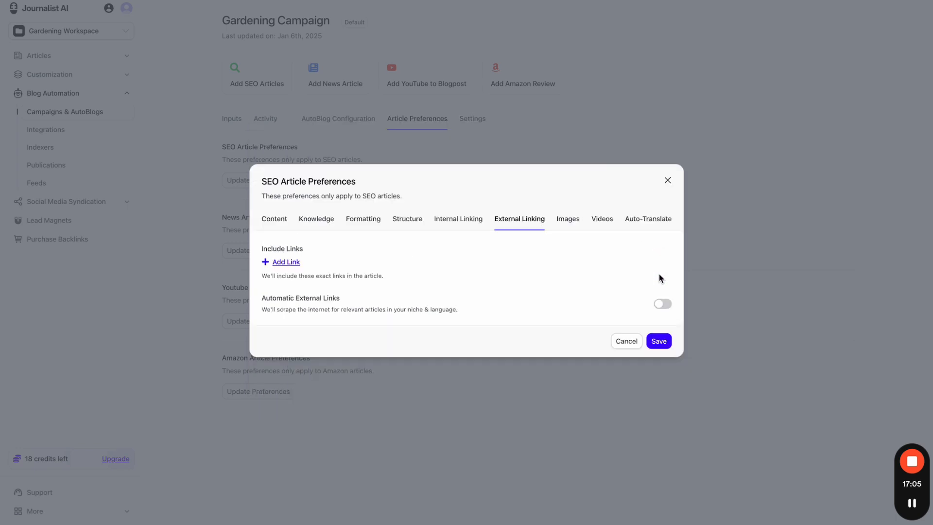
left_click(662, 304)
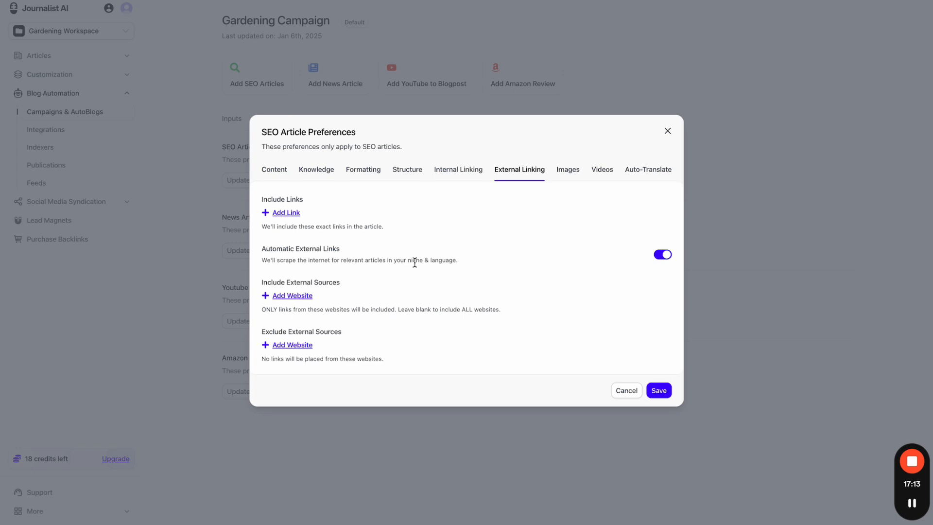
left_click(661, 255)
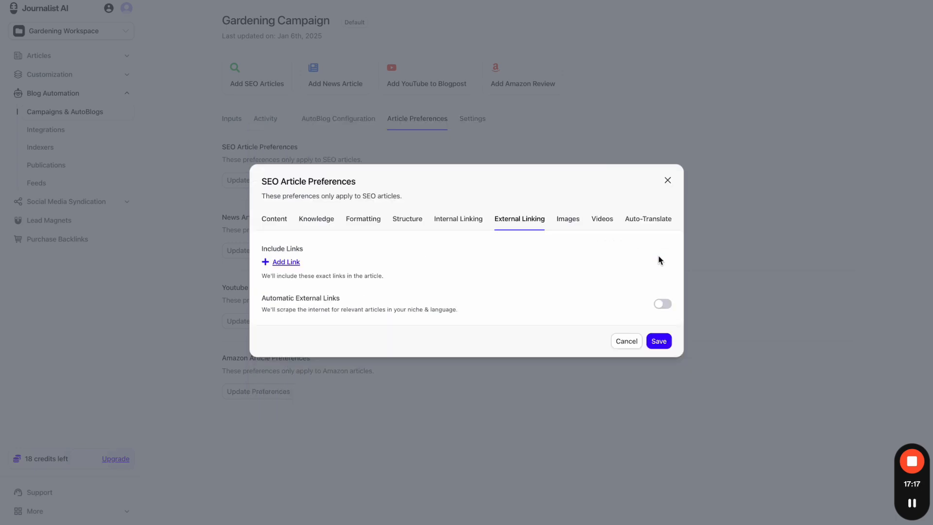
left_click(287, 262)
left_click(287, 274)
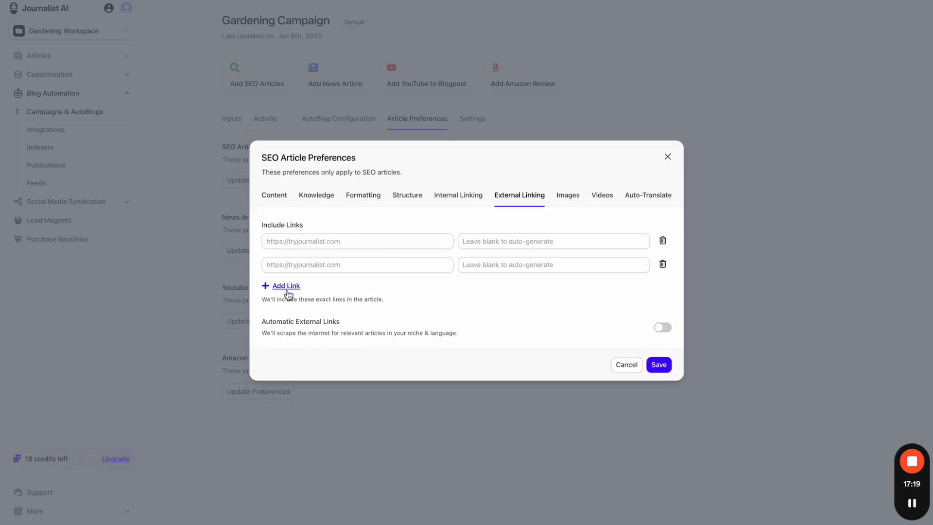
left_click(287, 286)
left_click(288, 297)
left_click(663, 217)
left_click(662, 226)
left_click(664, 241)
left_click(664, 246)
- Turn automatic external links back on, then add and remove four excluded-website rows
left_click(662, 302)
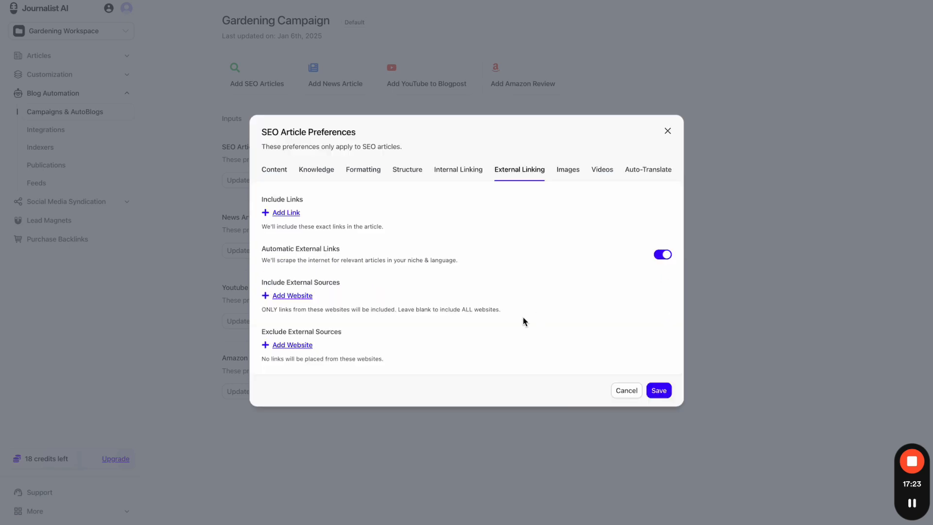
left_click(310, 345)
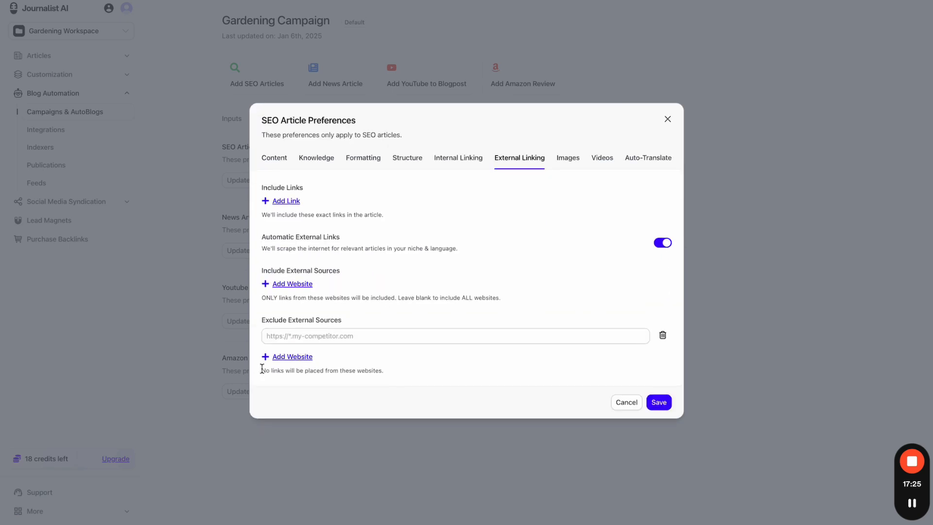
left_click(290, 360)
left_click(291, 368)
left_click(292, 381)
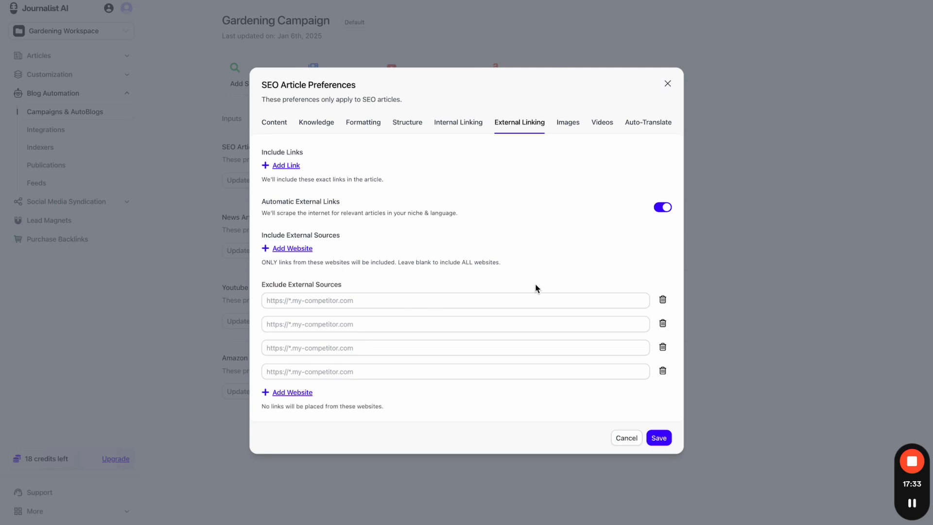
left_click(662, 300)
left_click(663, 312)
left_click(664, 324)
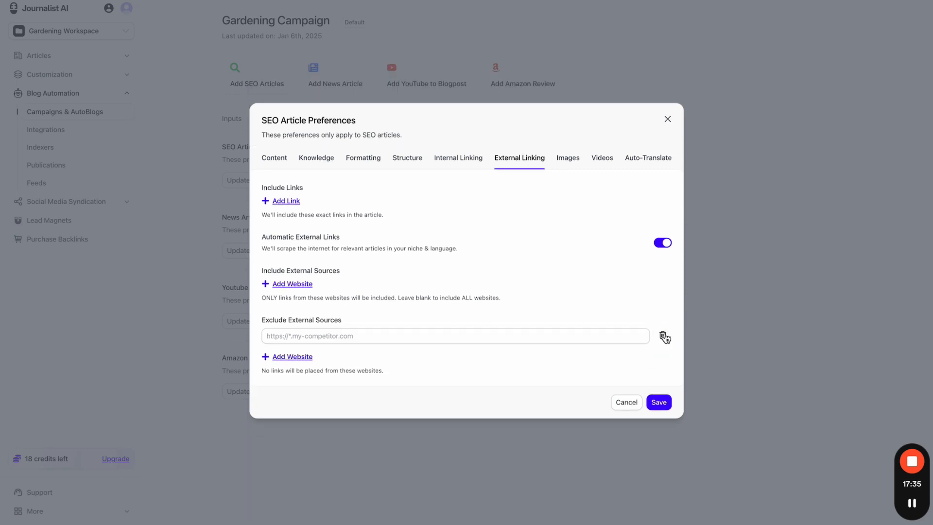
left_click(663, 336)
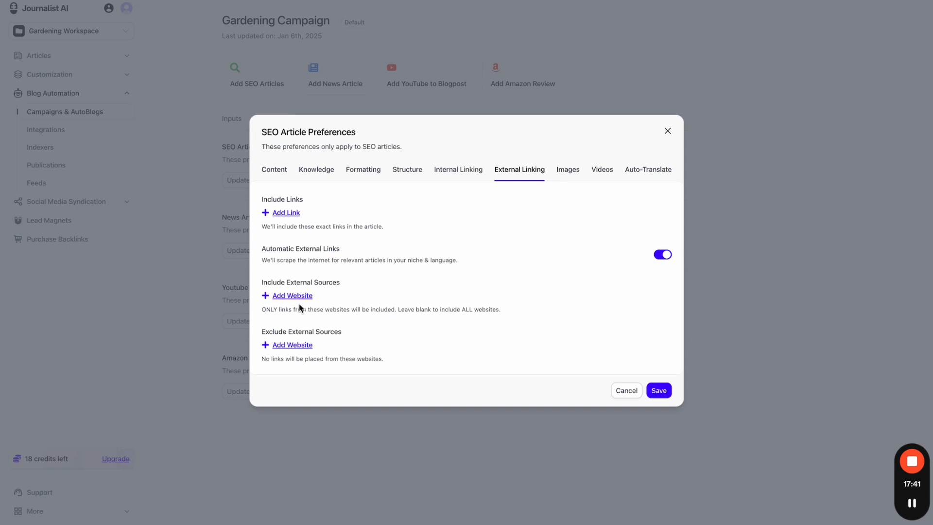
- Add two included source website rows, try entering tryjournalits.com, then clear and remove them
left_click(286, 297)
left_click(286, 307)
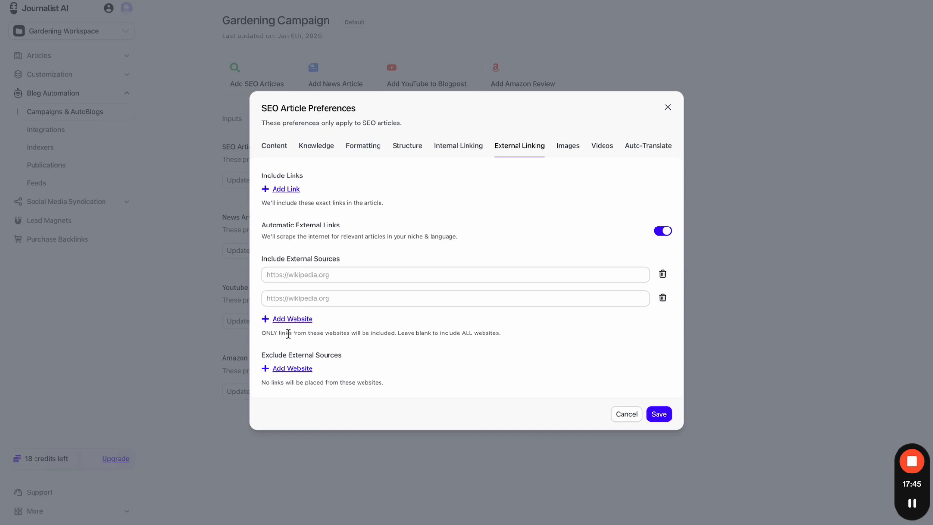
left_click_drag(306, 333, 520, 337)
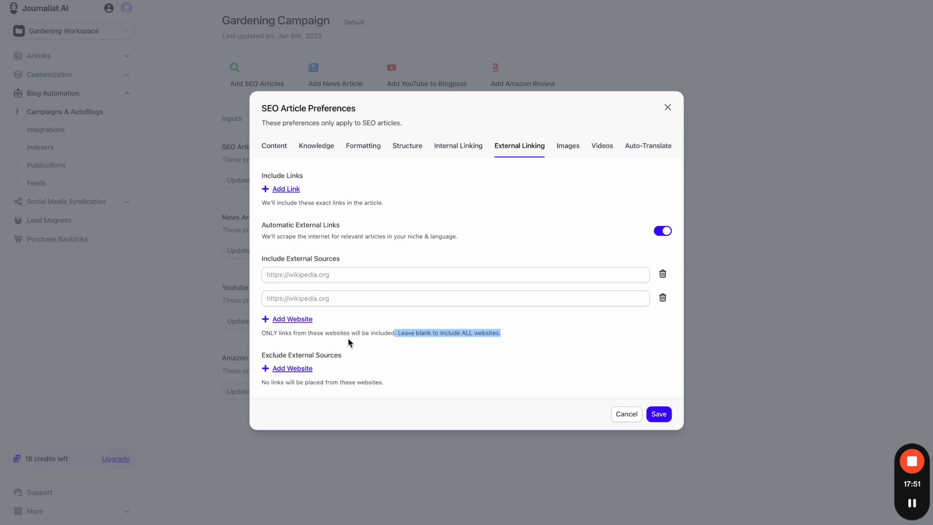
left_click(343, 278)
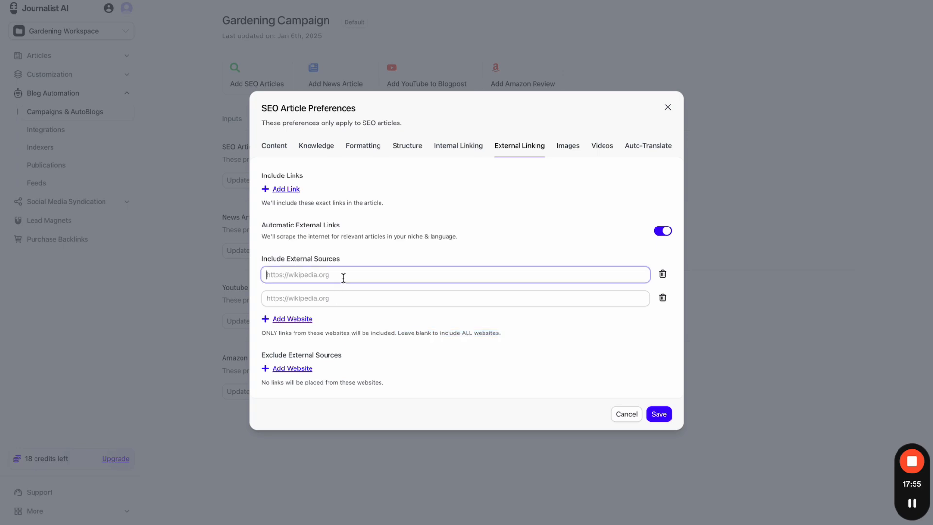
type("h")
key("BackSpace")
type("tryjournalits.comblog")
key("BackSpace")
key("BackSpace")
key("BackSpace")
key("BackSpace")
key("BackSpace")
type("m")
key("ctrl+a")
key("BackSpace")
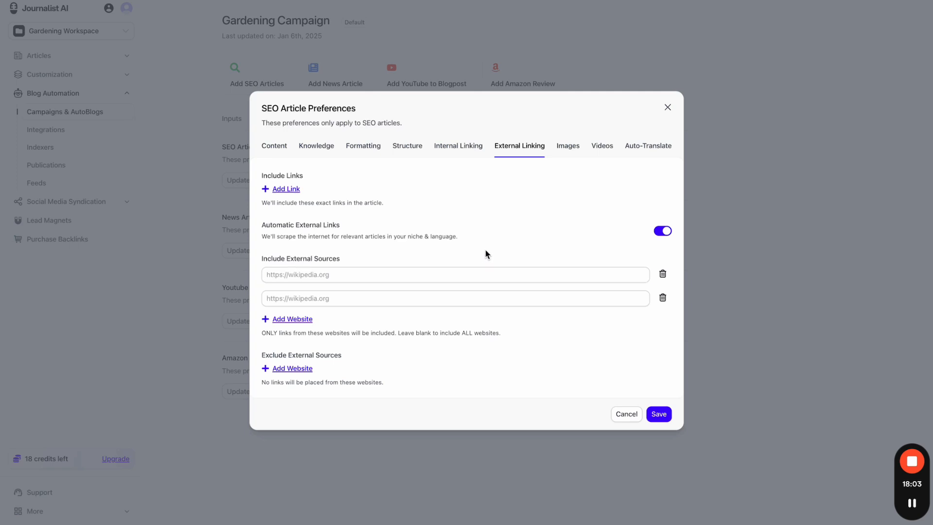
left_click(663, 273)
left_click(662, 285)
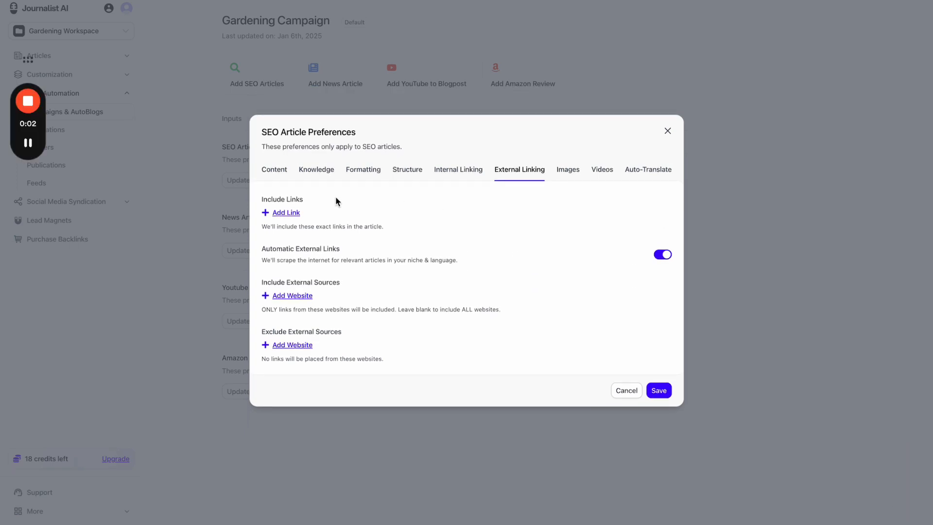
- Add two included-link rows with the pasted blog address, trimming the second to the home page
left_click(286, 212)
type("https://tryjournalist.com/blog")
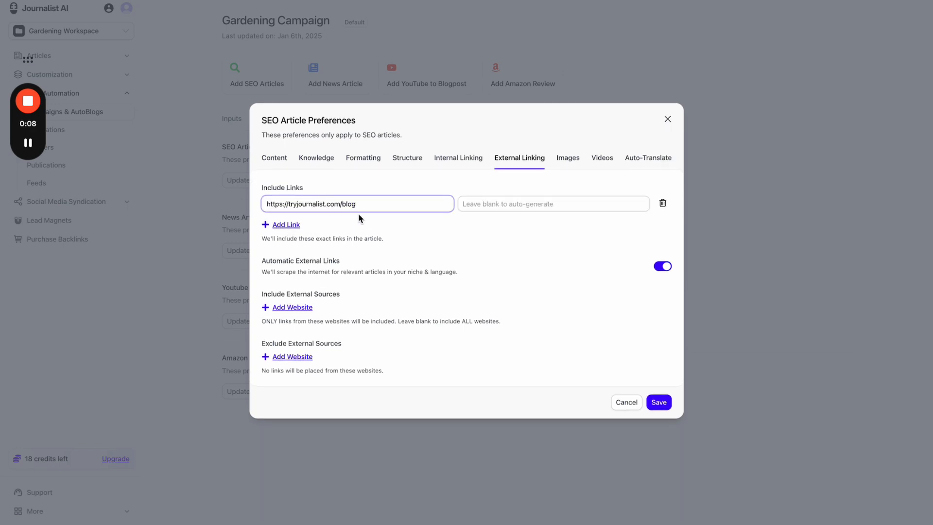
left_click_drag(358, 209, 253, 205)
left_click(359, 205)
left_click_drag(381, 203, 256, 210)
left_click(370, 207)
left_click_drag(383, 206, 253, 205)
key("ctrl+c")
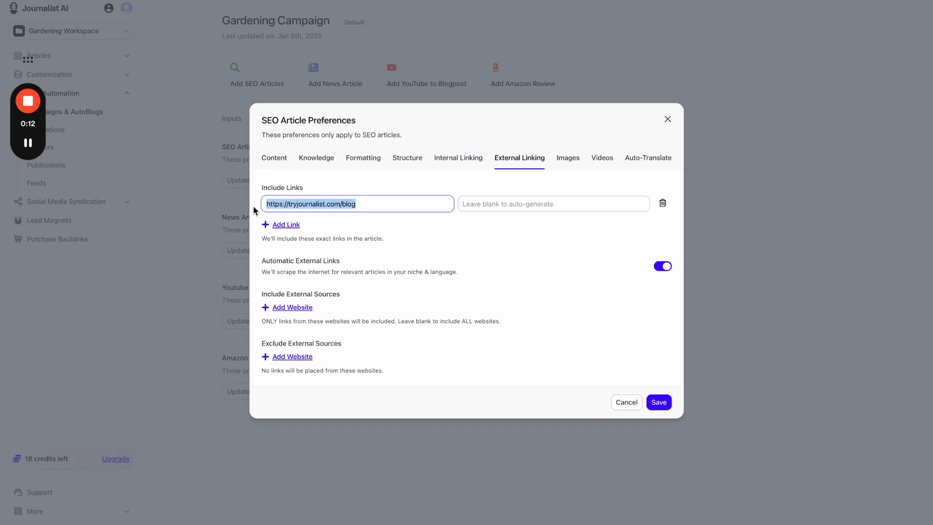
left_click(284, 224)
key("ctrl+v")
key("BackSpace")
key("BackSpace")
key("BackSpace")
key("BackSpace")
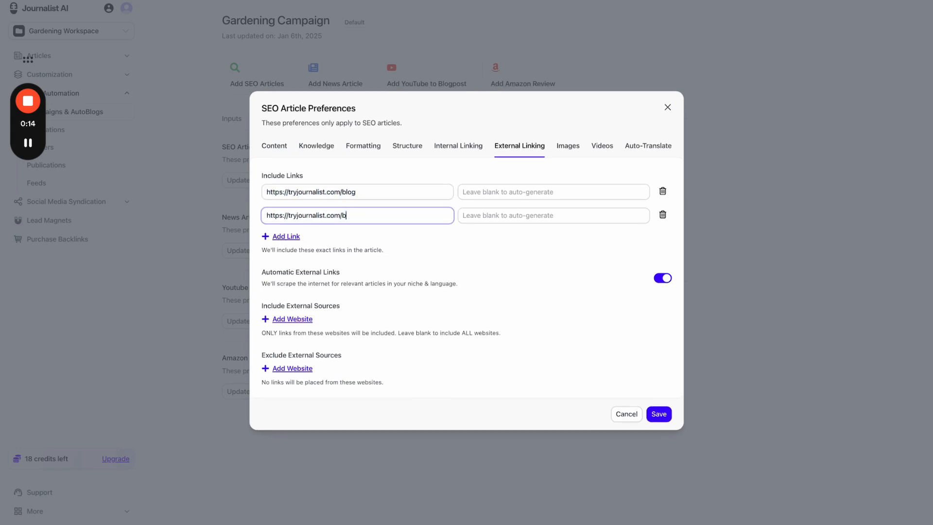
left_click(360, 227)
- Add a third included-link row with the blog address, then delete all three link rows
left_click(298, 240)
key("ctrl+v")
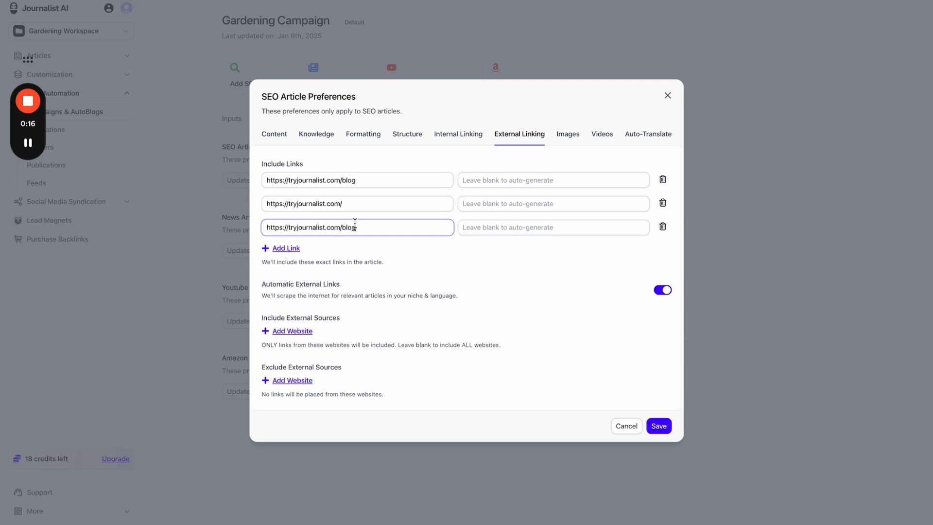
type("dfsdfsdfsdf")
left_click_drag(423, 229, 253, 235)
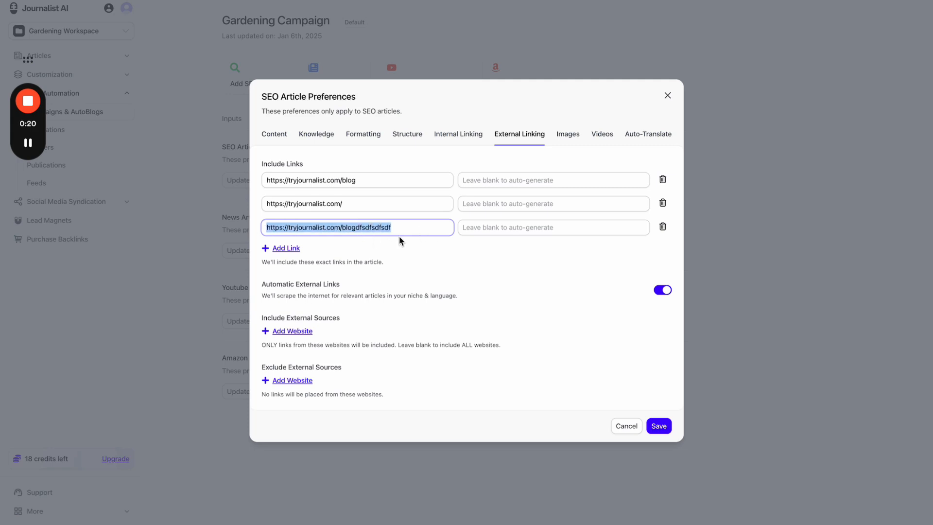
left_click(663, 179)
left_click(663, 192)
left_click(662, 201)
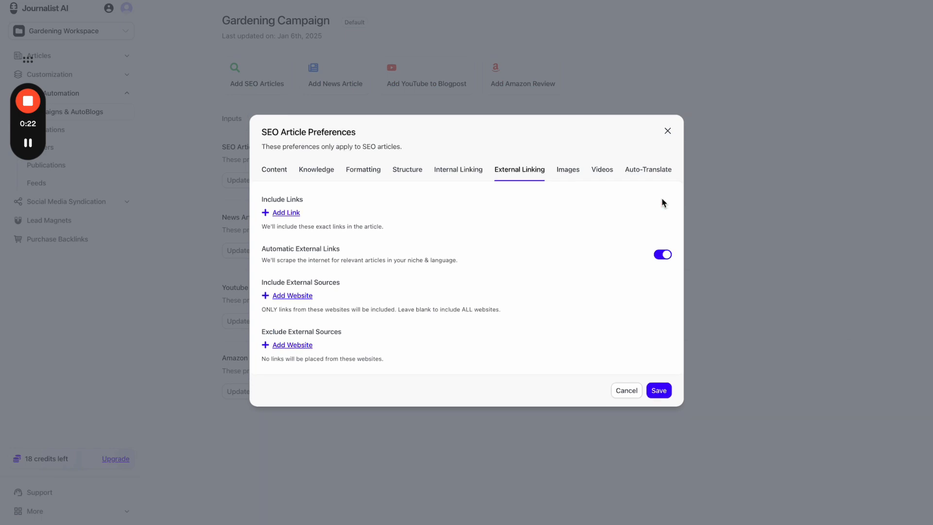
- Add an included source website row with the pasted site address, testing then removing a blog/asd path
left_click_drag(269, 282, 361, 284)
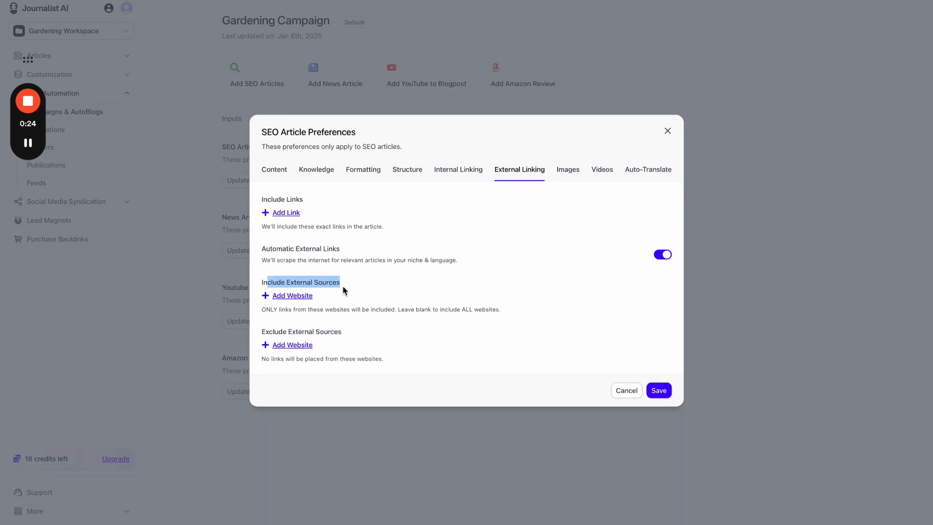
left_click(325, 290)
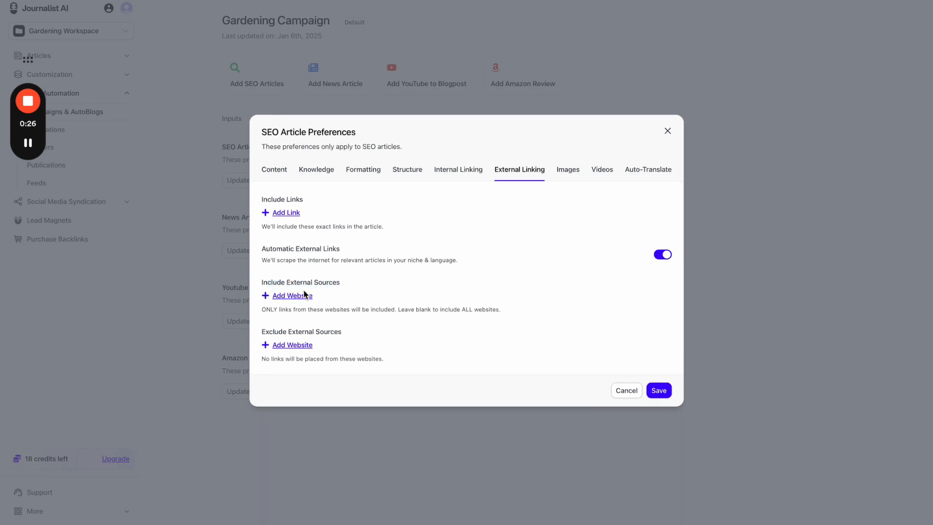
left_click(302, 295)
left_click(303, 288)
type("https://tryjournalist.com/")
type("b")
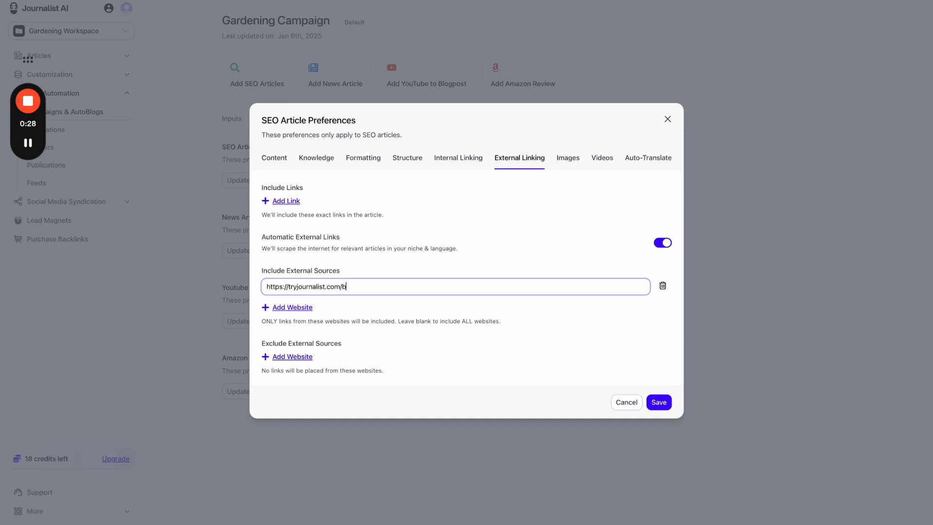
key("BackSpace")
left_click(407, 273)
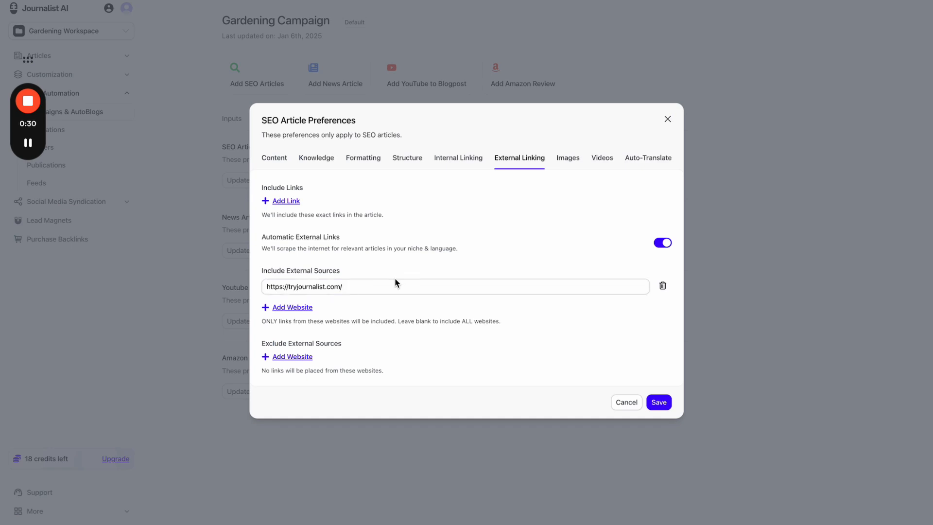
left_click_drag(385, 286, 263, 289)
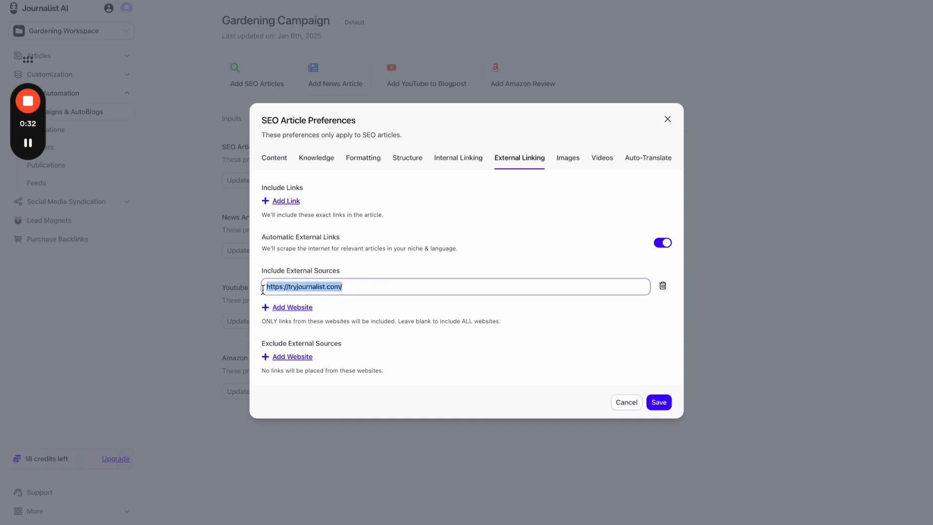
left_click(373, 290)
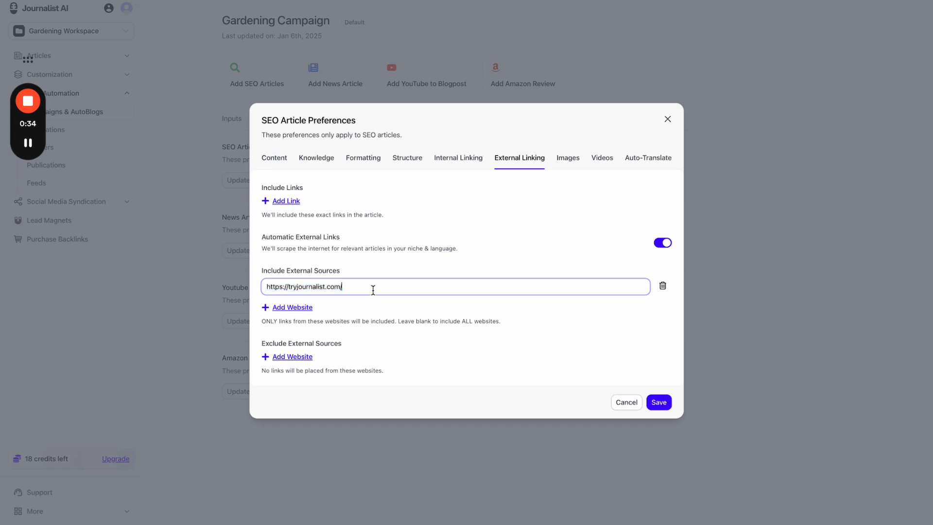
type("blog/asd")
key("BackSpace")
key("BackSpace")
key("BackSpace")
key("BackSpace")
key("BackSpace")
key("BackSpace")
key("BackSpace")
left_click(421, 275)
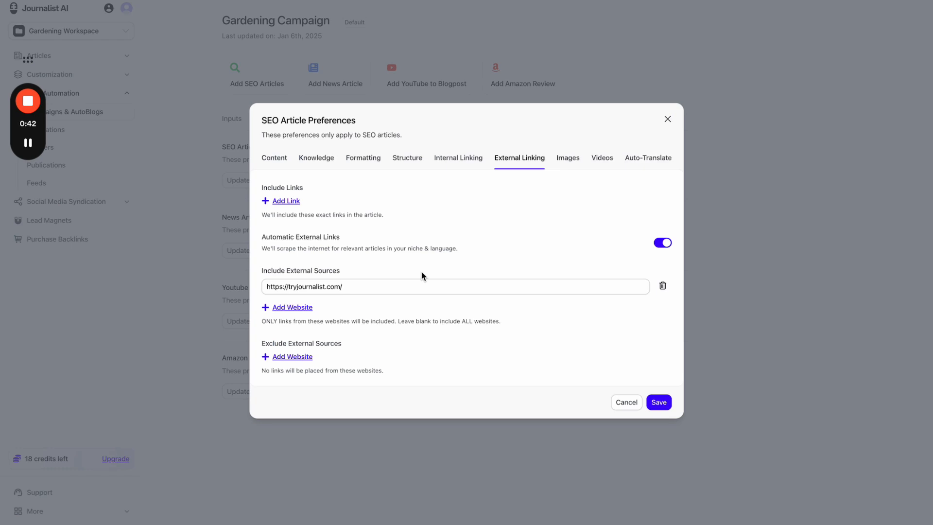
- Change the source's site name to wikipedia and append 'gardening' to the URL
left_click_drag(391, 287, 275, 287)
double_click(301, 287)
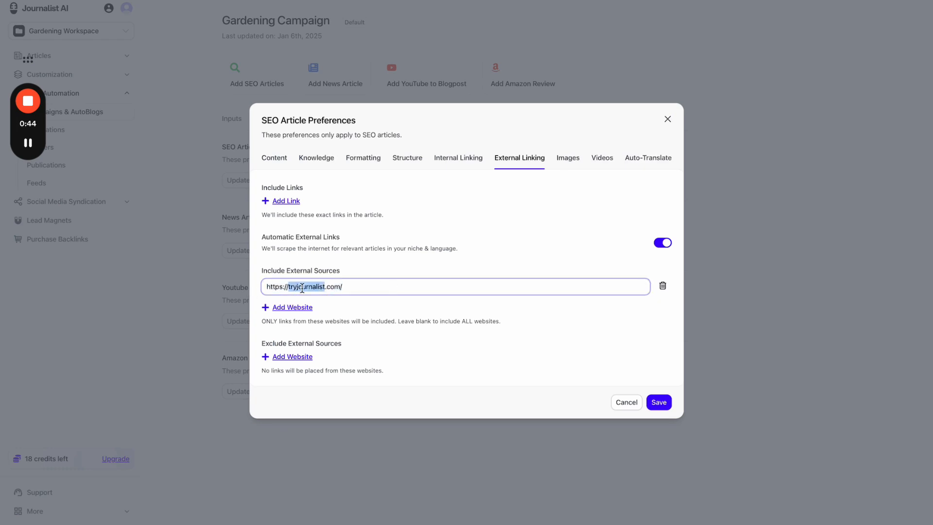
type("wikipedia")
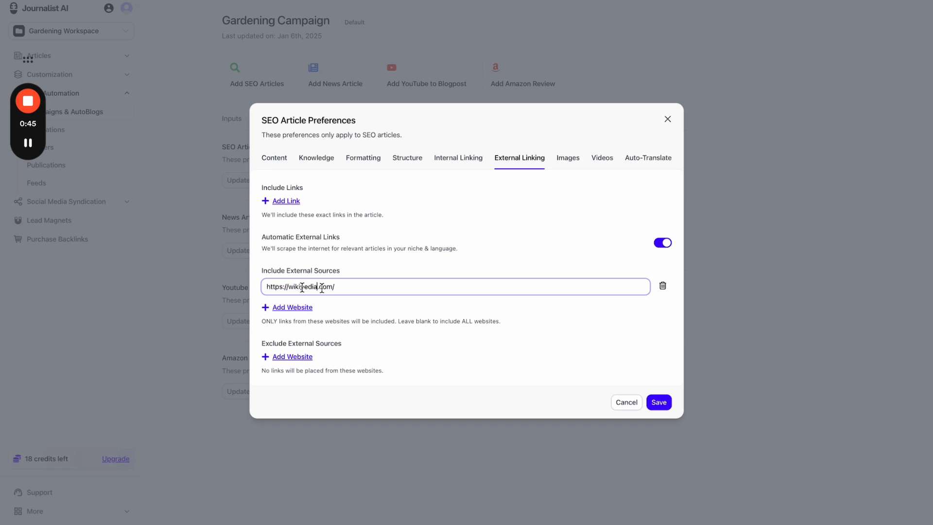
left_click(423, 277)
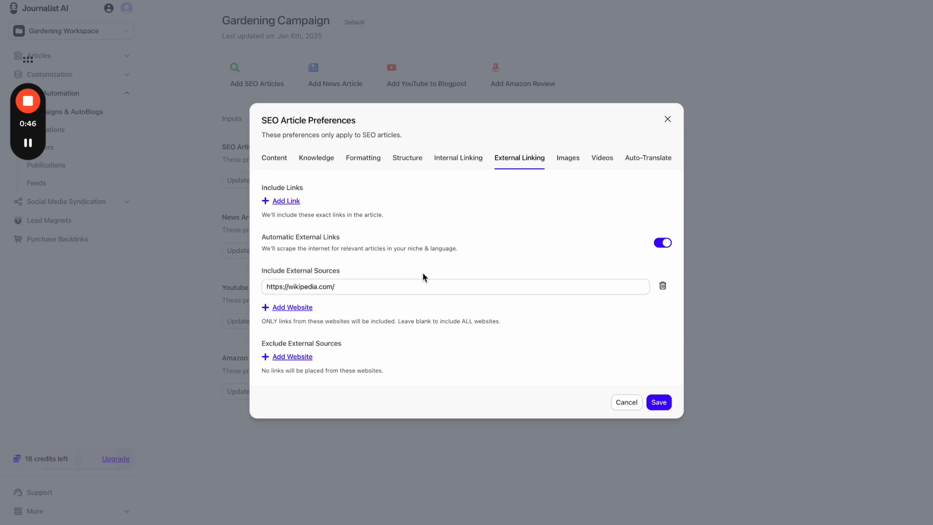
left_click(395, 286)
type("gardening")
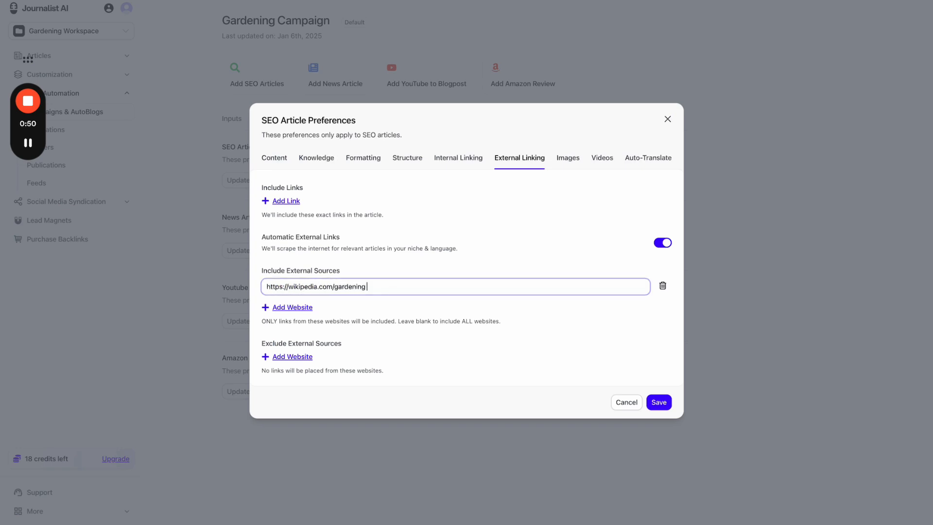
key("BackSpace")
key("BackSpace")
key("BackSpace")
key("BackSpace")
key("BackSpace")
key("BackSpace")
key("BackSpace")
key("BackSpace")
key("BackSpace")
left_click_drag(345, 291, 267, 292)
left_click(263, 291)
triple_click(282, 292)
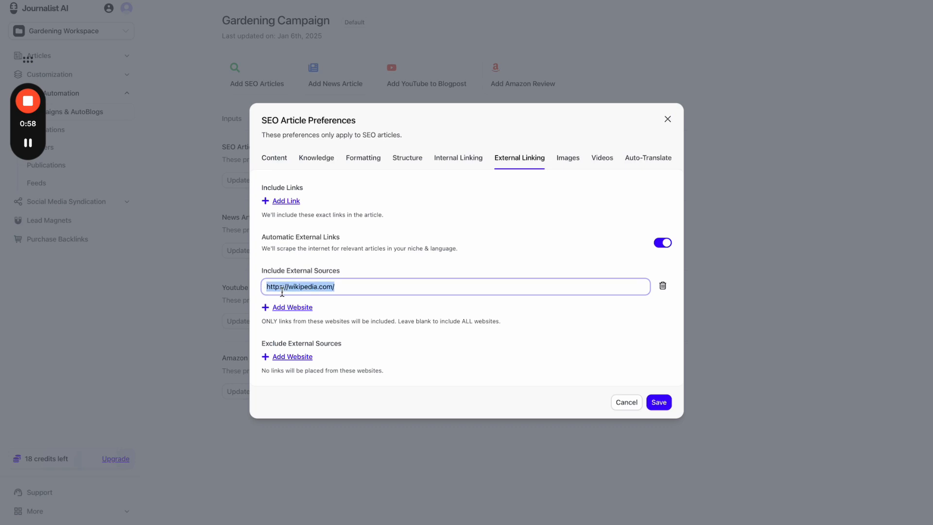
left_click(356, 288)
type("gardening")
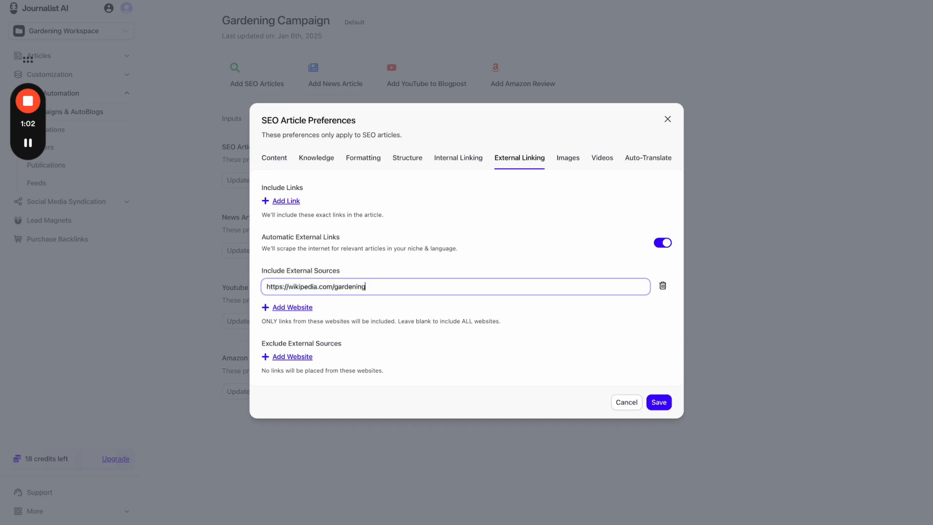
- Rework the URL path, correcting typos until it reads 'gardening'
double_click(348, 285)
type("hand")
key("BackSpace")
key("BackSpace")
key("BackSpace")
type("an")
key("BackSpace")
key("BackSpace")
key("BackSpace")
type("garding tips")
left_click_drag(347, 292, 342, 290)
key("BackSpace")
key("BackSpace")
key("BackSpace")
type("gardening")
left_click(378, 274)
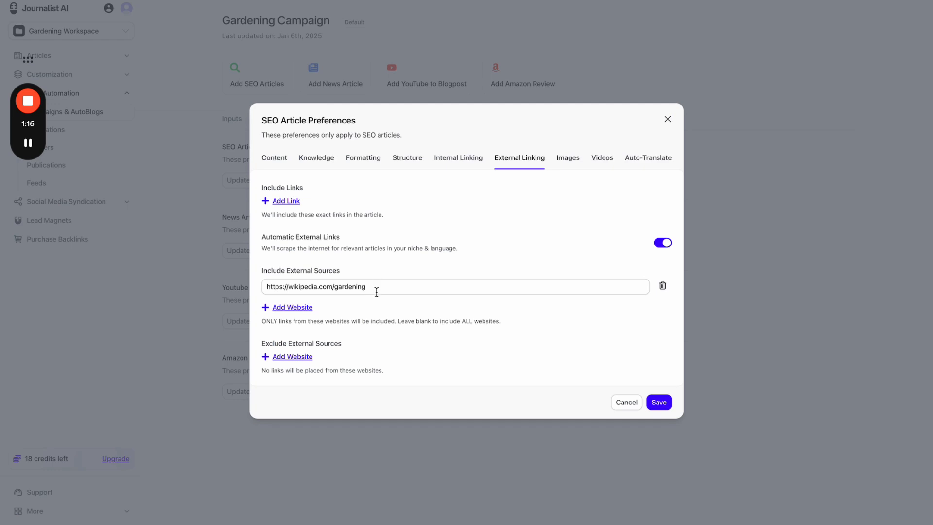
- Strip the gardening path, delete the wikipedia.com source row, and open the Images settings
double_click(359, 288)
key("BackSpace")
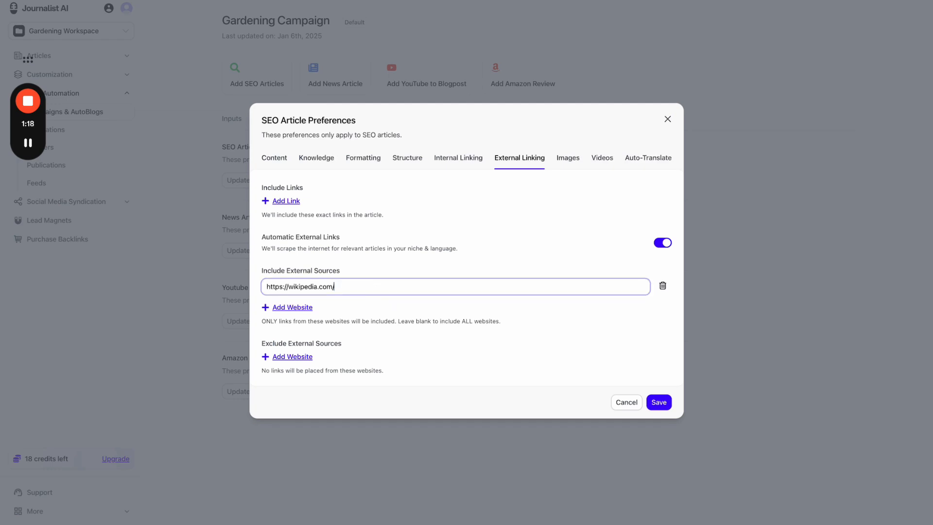
left_click(391, 274)
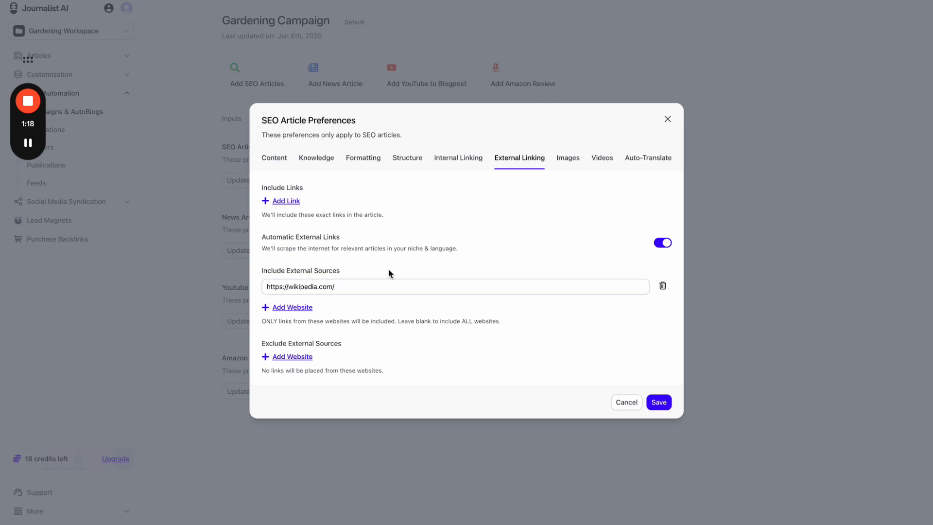
left_click(368, 291)
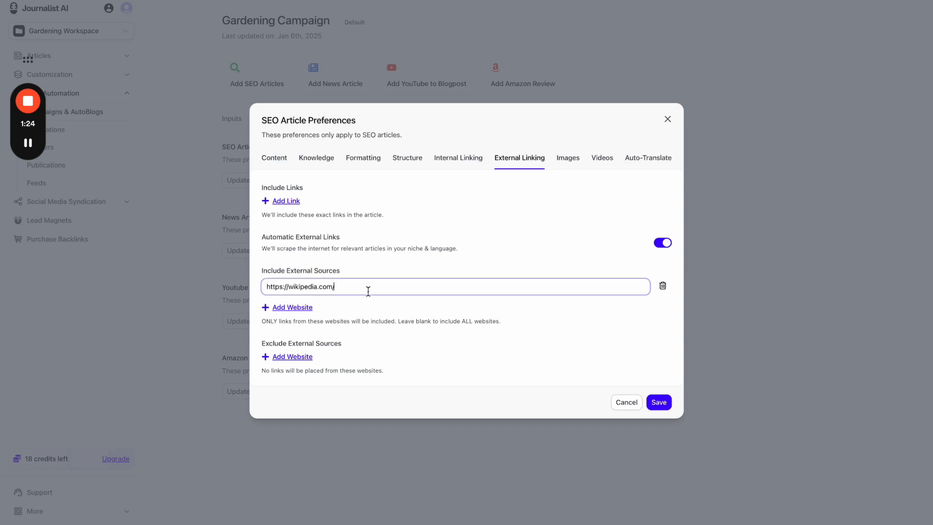
triple_click(284, 285)
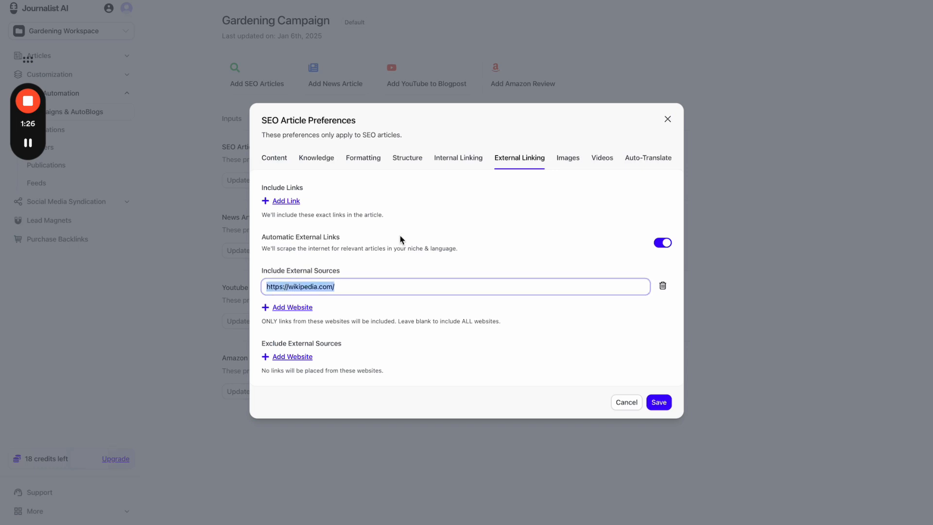
left_click(662, 286)
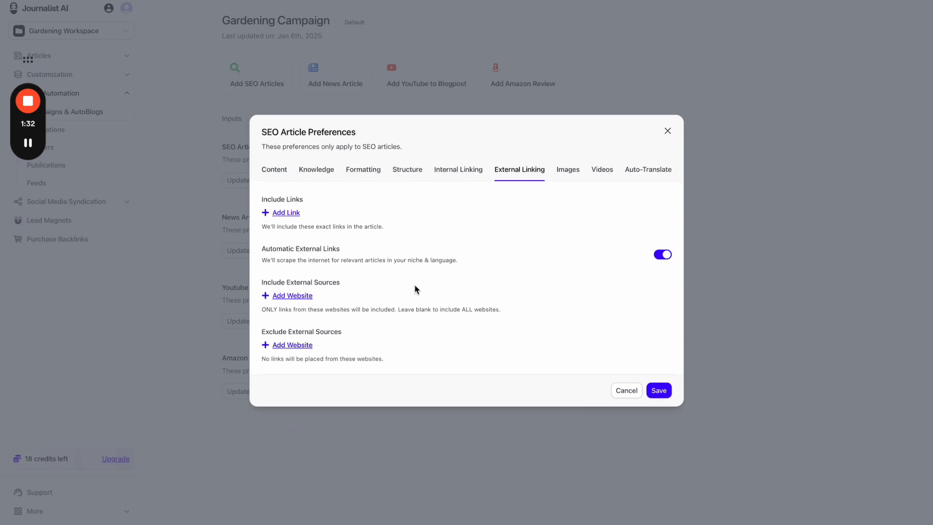
left_click(557, 176)
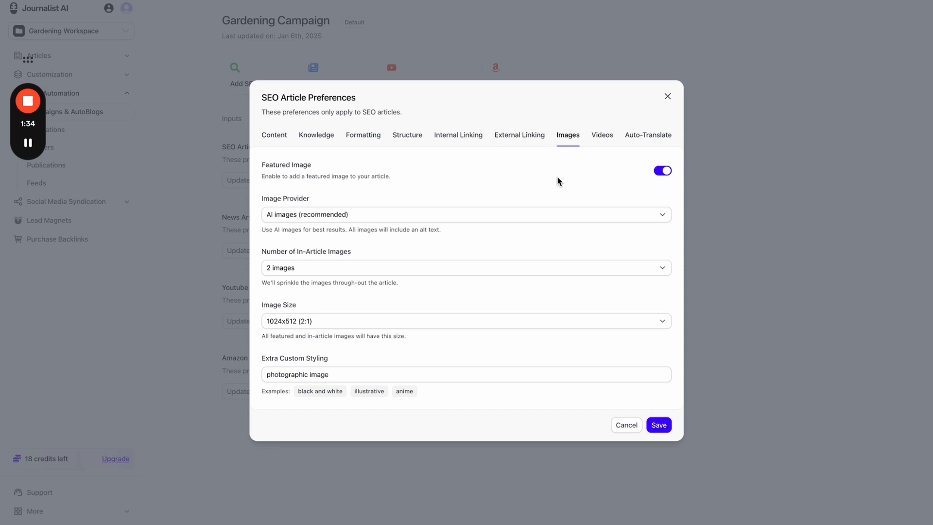
- Switch Featured Image off and back on, then show the AI images, Stock Photos and Custom Images options
left_click(662, 173)
left_click(662, 172)
left_click(493, 214)
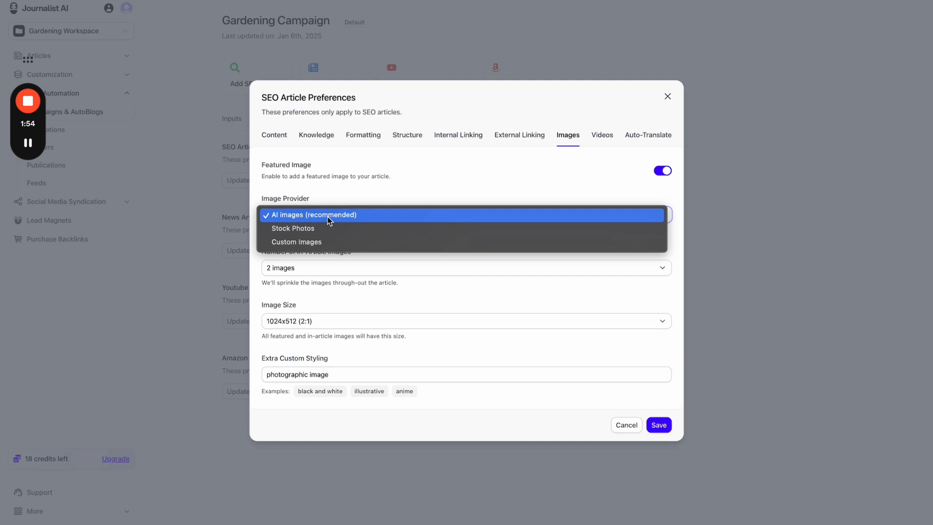
- Try Stock Photos and Custom Images as image provider, then return to AI images
left_click(327, 227)
left_click(330, 244)
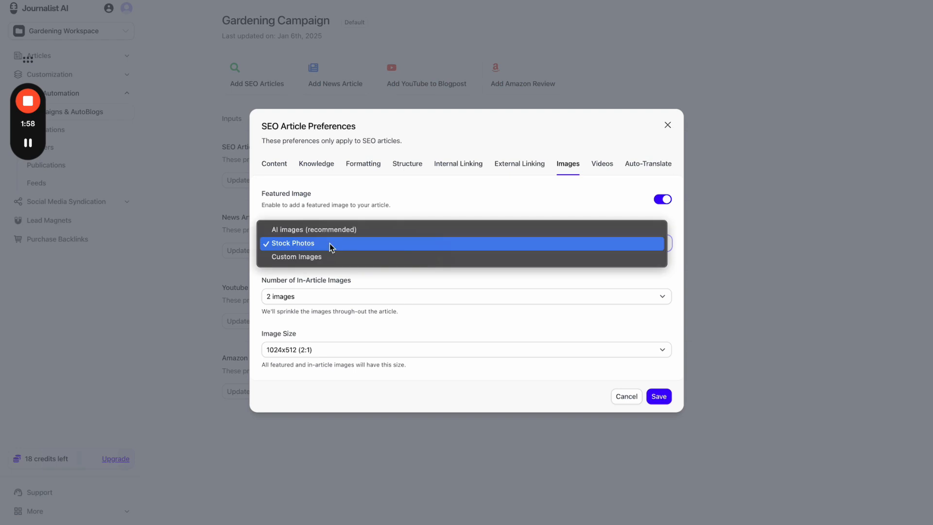
left_click(329, 257)
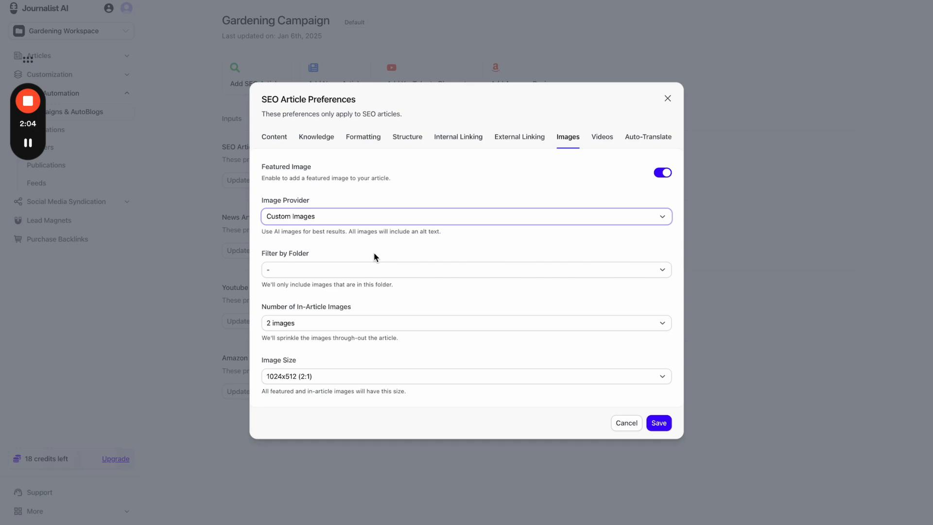
left_click(367, 269)
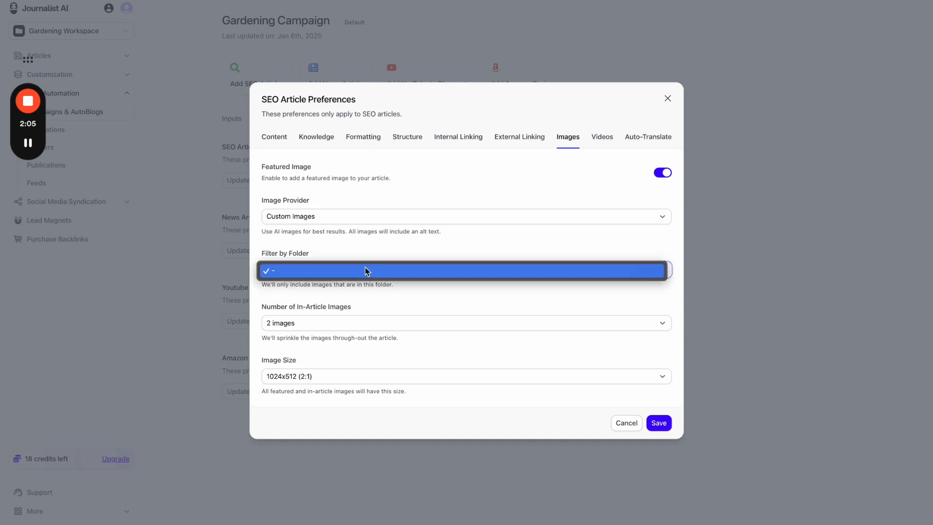
left_click(384, 241)
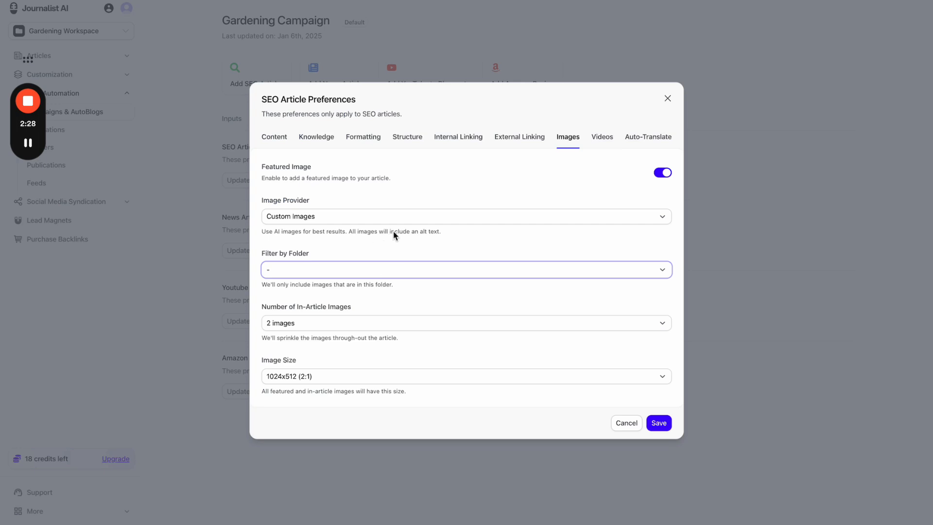
left_click(322, 218)
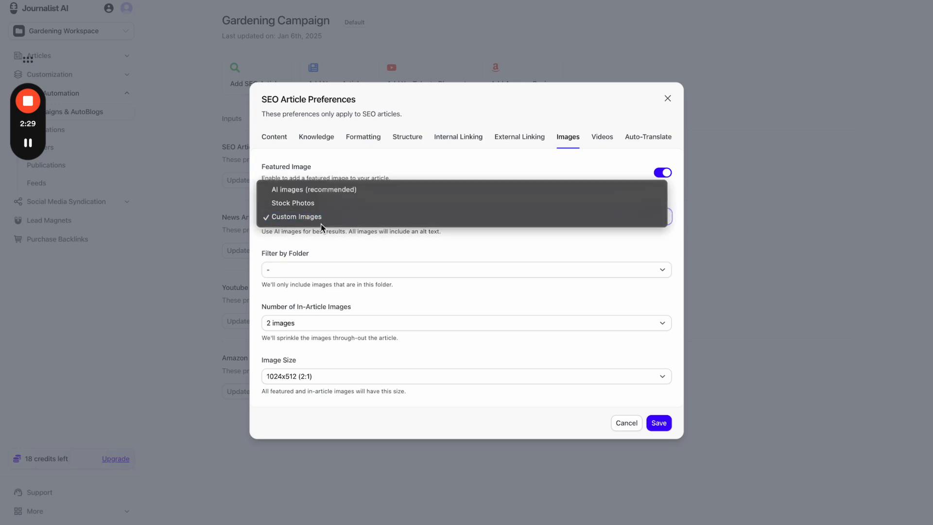
left_click(348, 191)
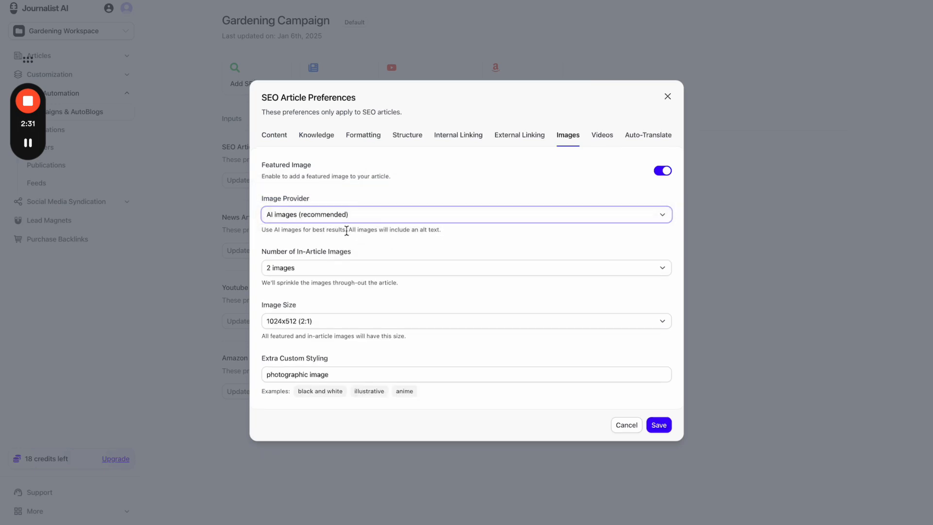
- Set 4 in-article images and keep the 1024x512 (2:1) image size
left_click(345, 271)
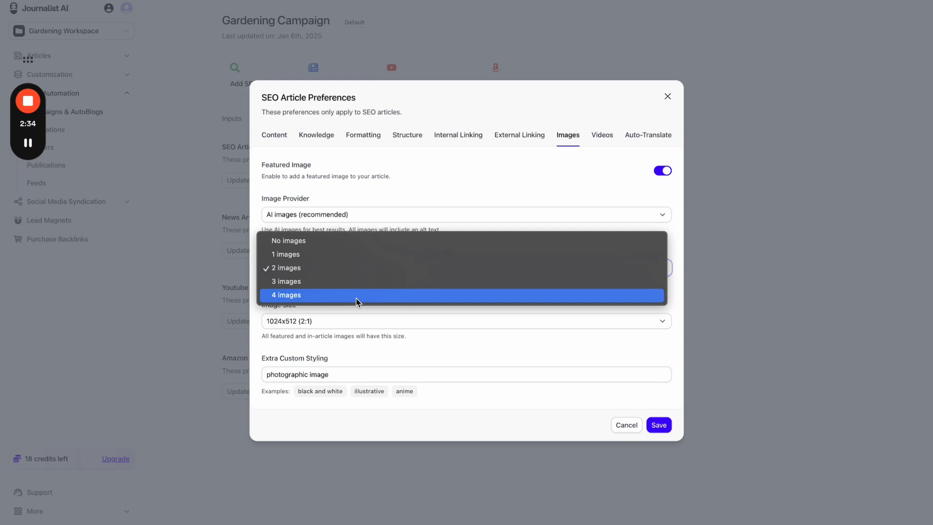
left_click(357, 299)
left_click(340, 273)
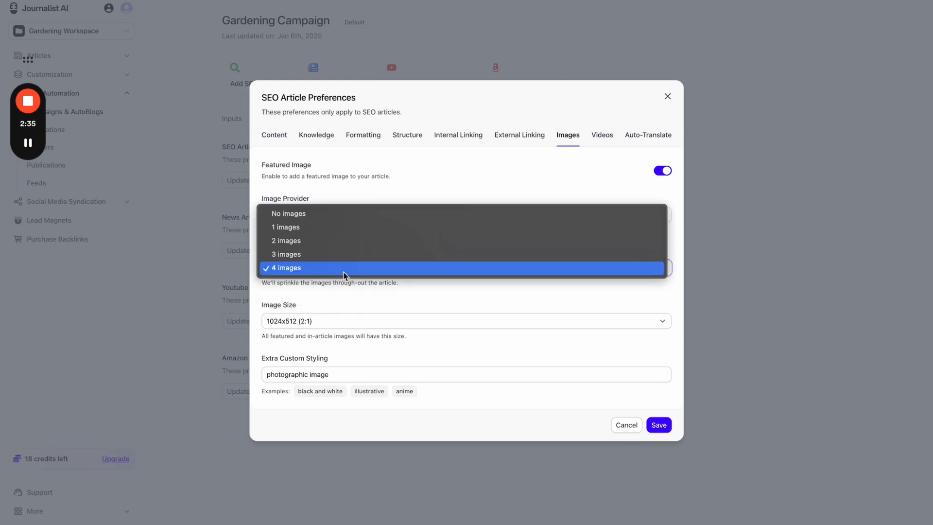
left_click(331, 317)
left_click(337, 321)
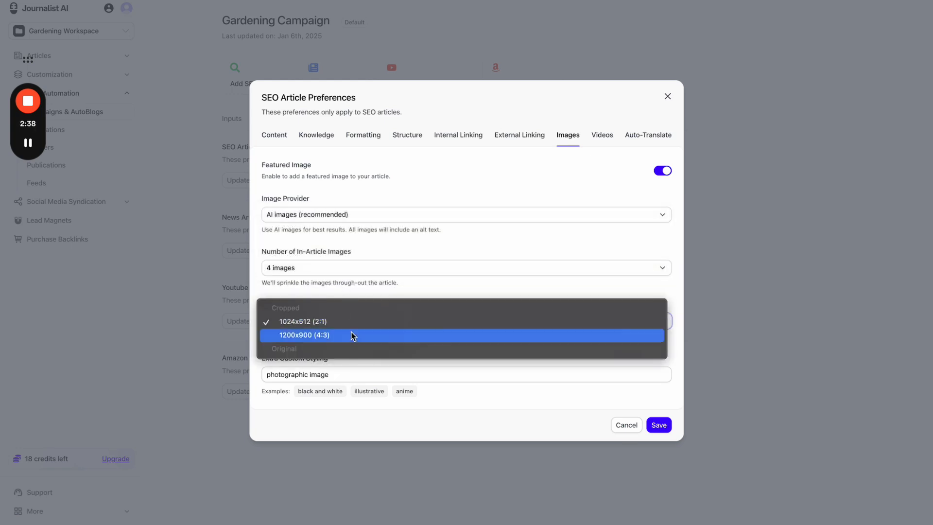
left_click(359, 290)
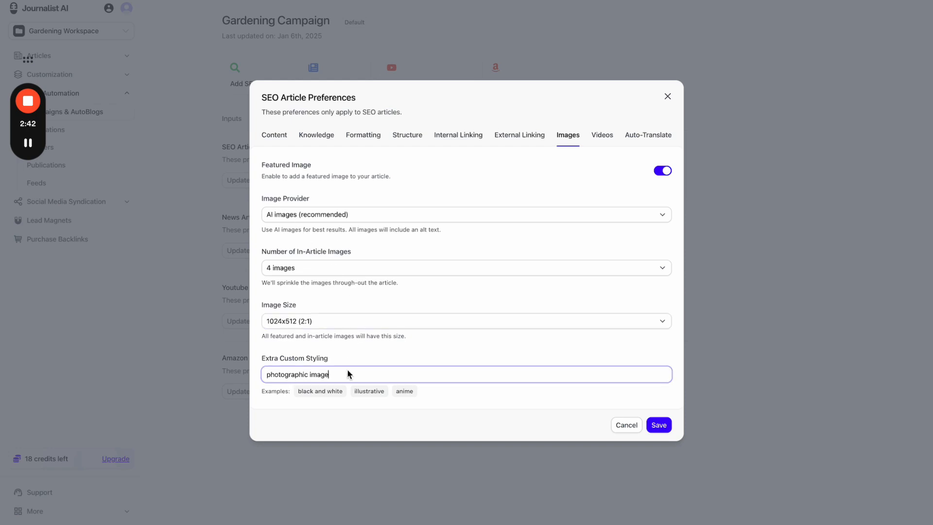
- Replace the extra custom styling 'photographic image' with 'realistic' and open the Videos settings
triple_click(347, 372)
type("simpsons")
key("ctrl+a")
key("BackSpace")
left_click(372, 360)
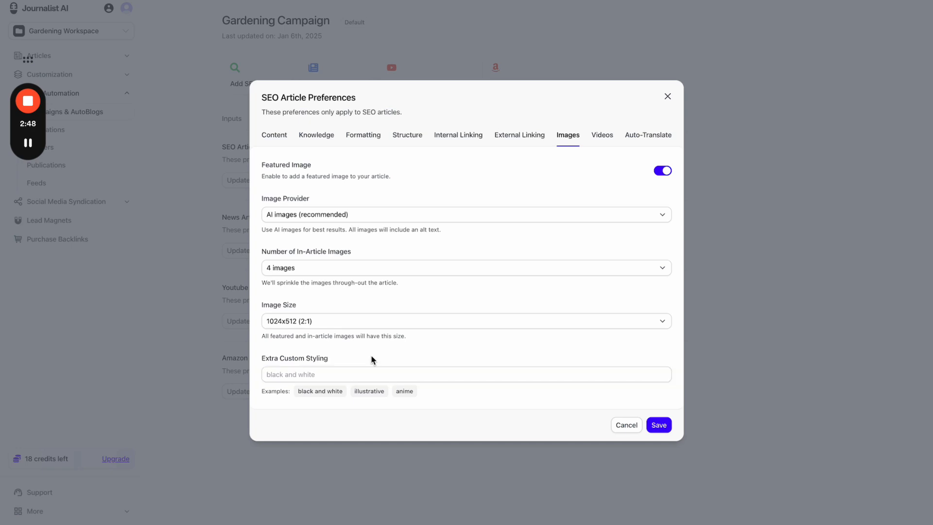
left_click(360, 372)
type("rea")
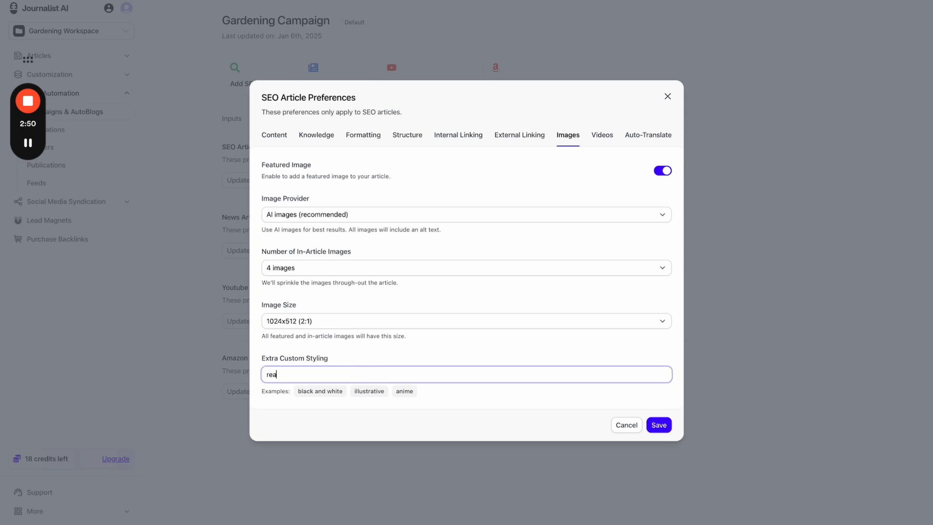
type("listic")
left_click(466, 352)
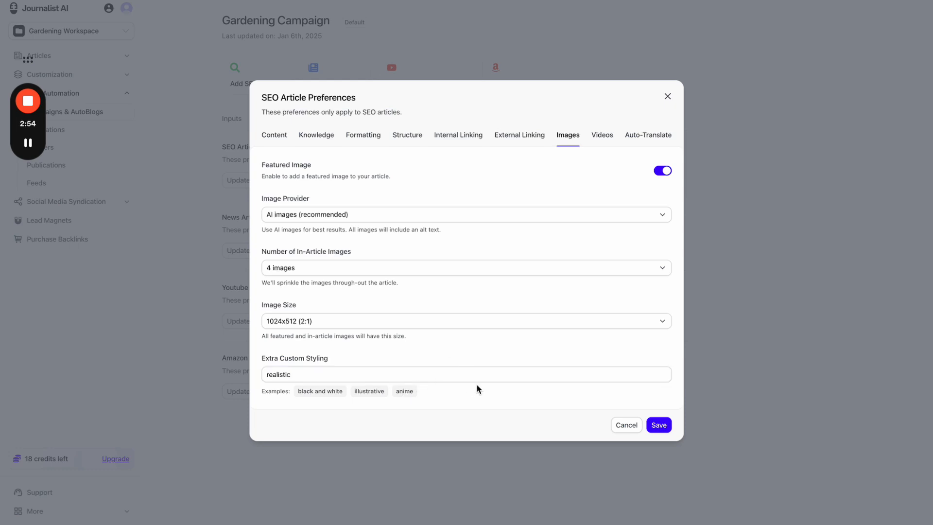
left_click(606, 145)
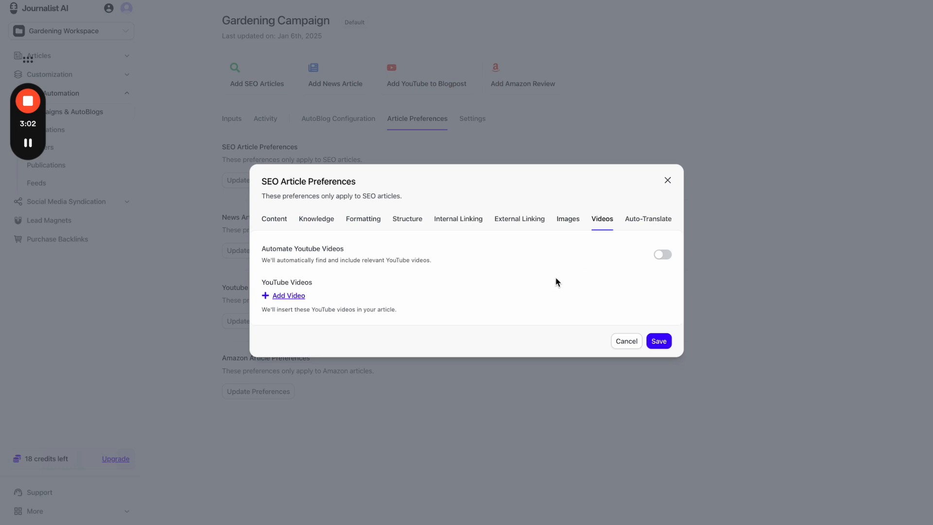
- Toggle automatic YouTube videos on and off, then add and remove five YouTube video URL fields
left_click(663, 256)
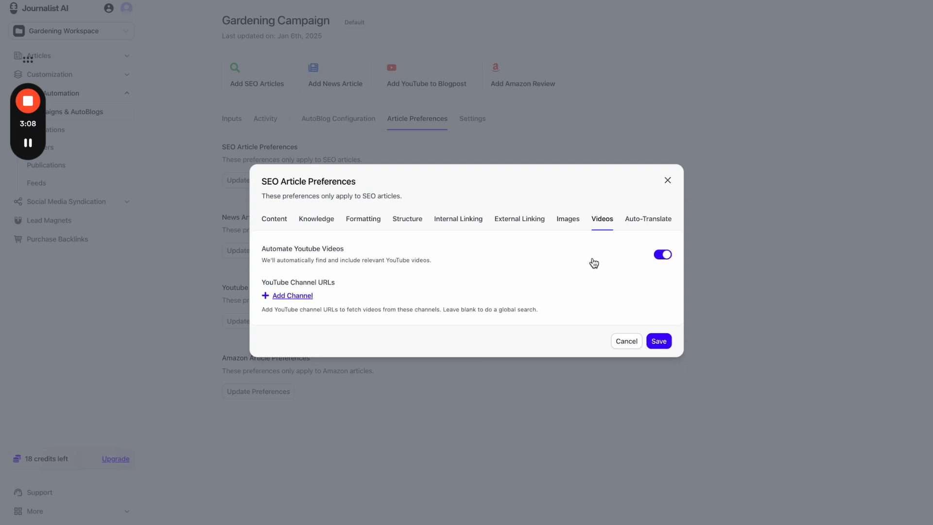
left_click(663, 255)
left_click(289, 296)
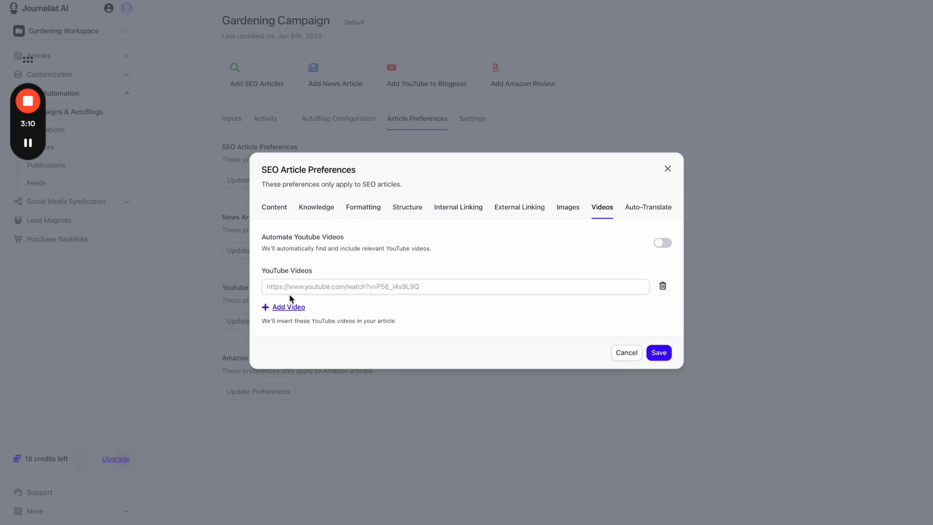
left_click(290, 307)
left_click(291, 319)
left_click(291, 331)
left_click(291, 341)
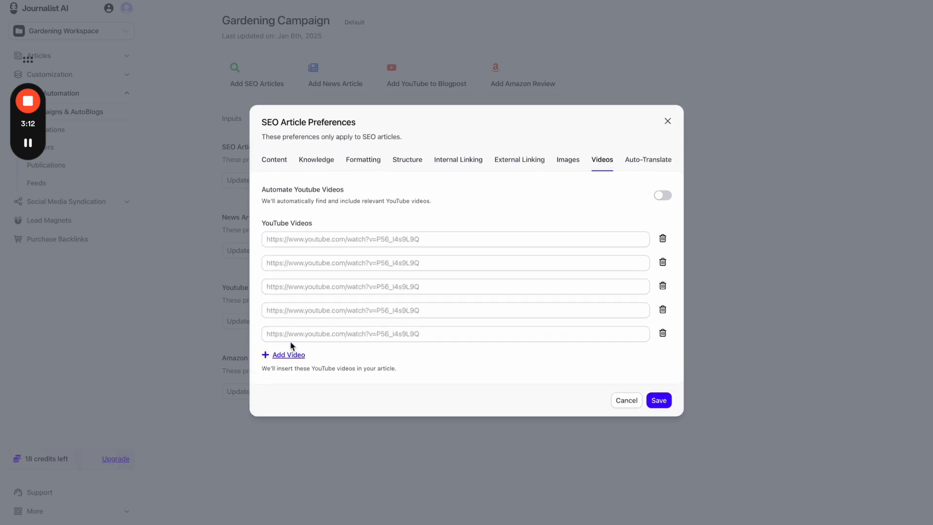
left_click(663, 238)
left_click(664, 249)
left_click(664, 261)
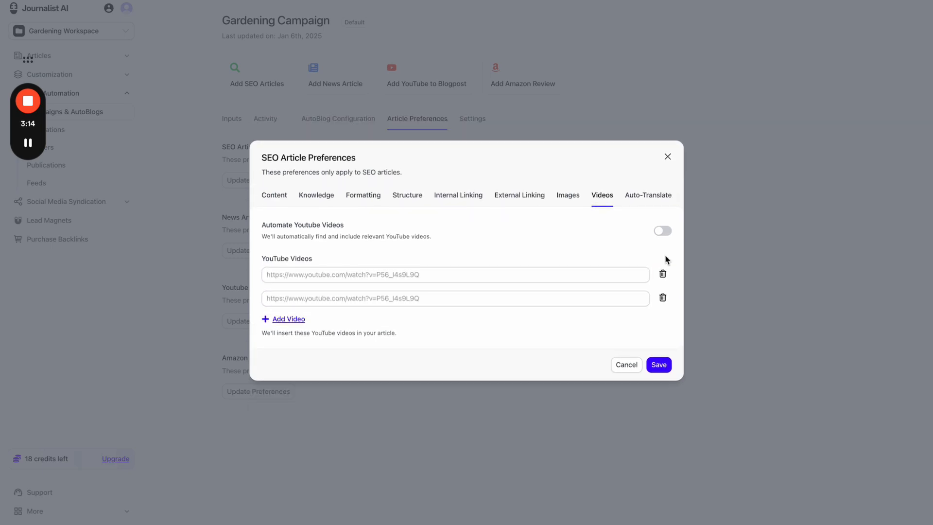
left_click(664, 272)
left_click(664, 285)
- Switch Automate Youtube Videos on, then add four channel URL fields and delete them all
left_click(658, 256)
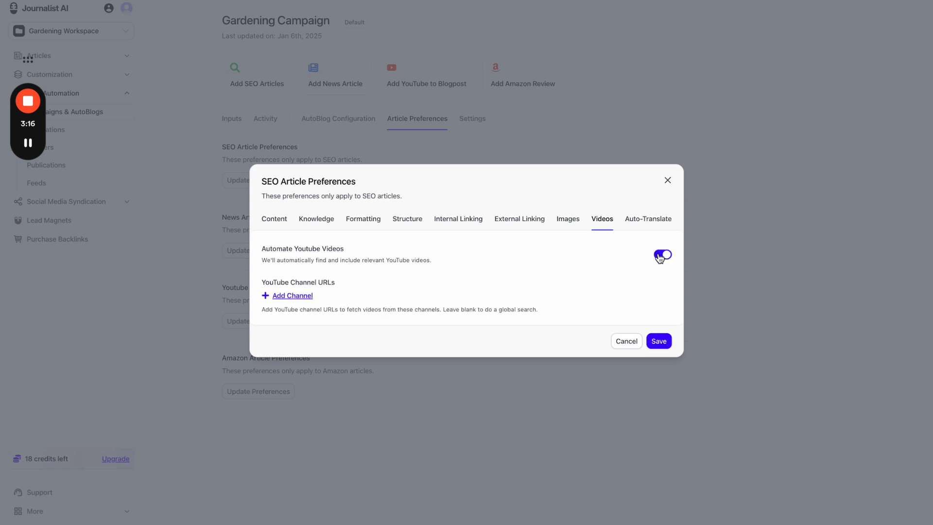
left_click(294, 297)
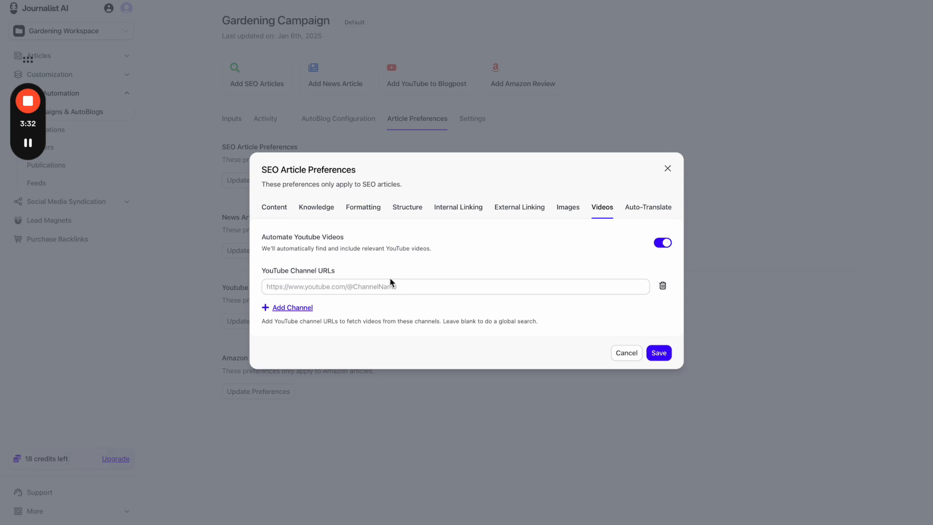
left_click(304, 308)
left_click(303, 322)
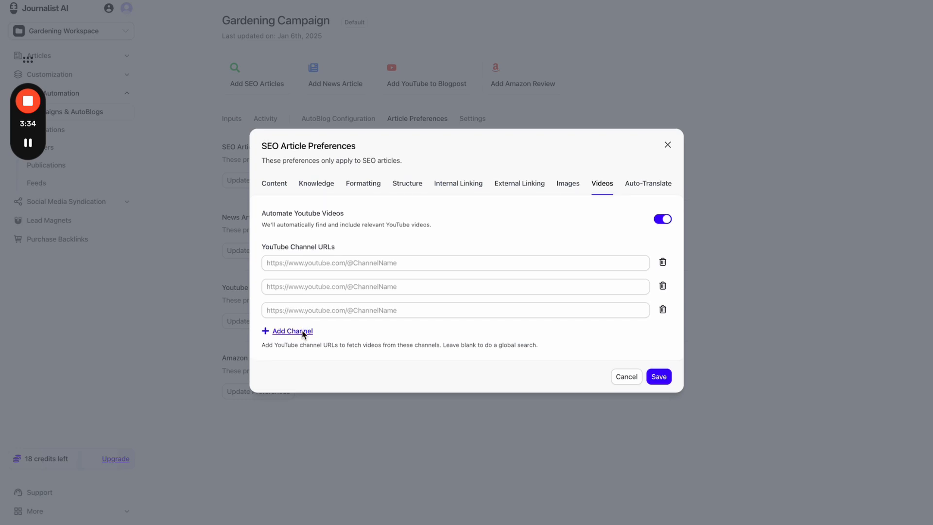
left_click(302, 330)
left_click(663, 251)
left_click(663, 265)
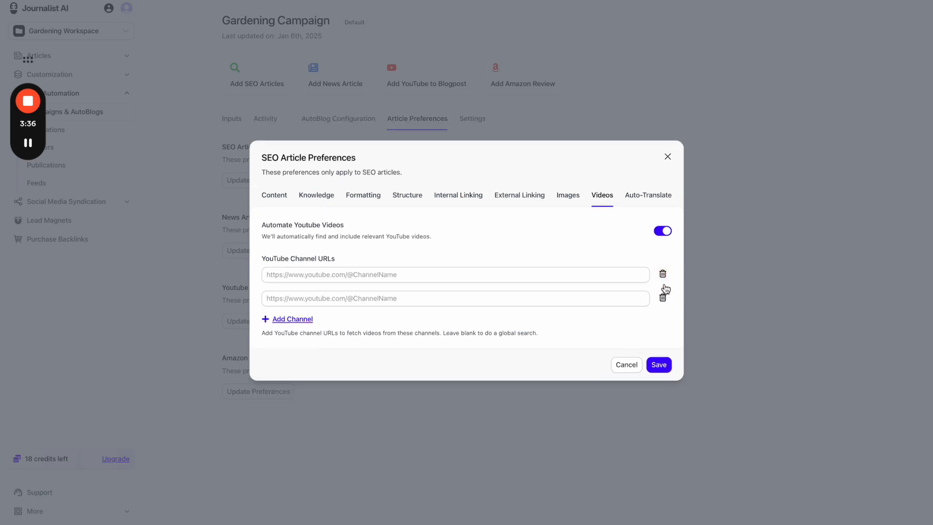
left_click(662, 275)
left_click(663, 284)
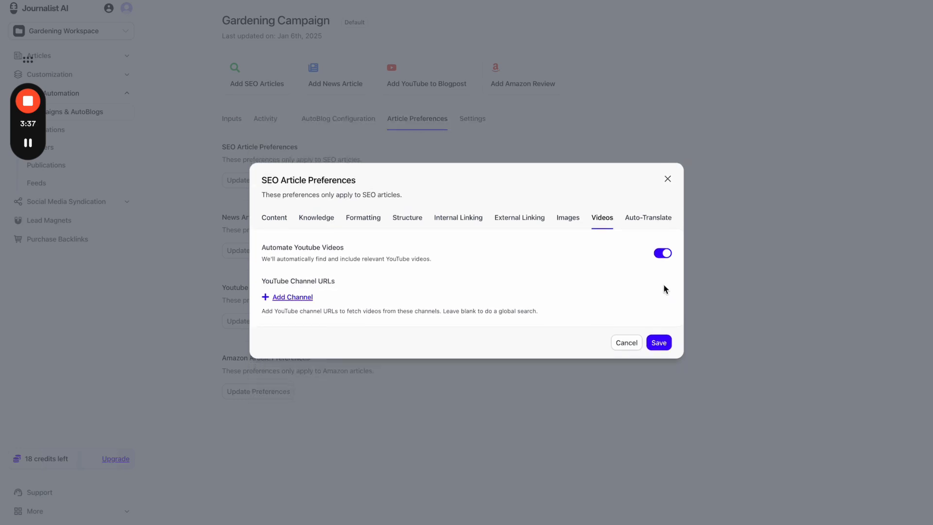
left_click(664, 254)
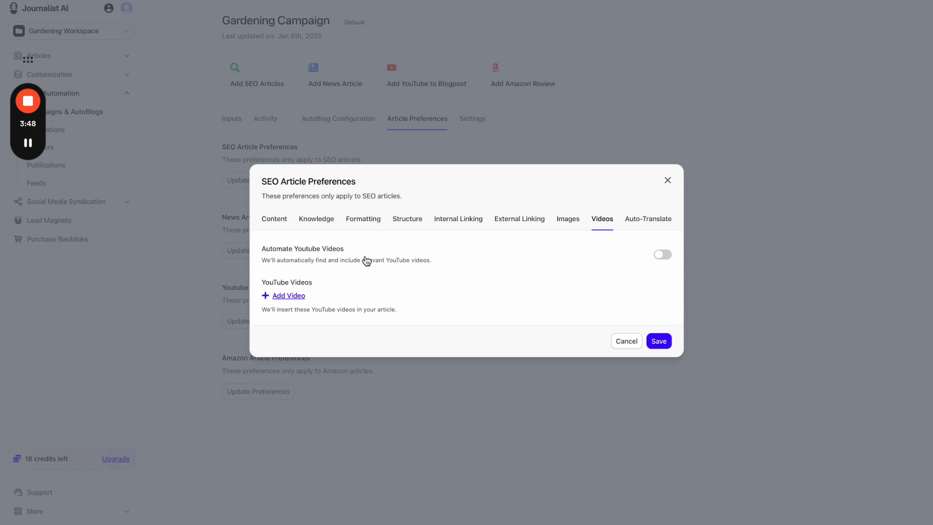
left_click(295, 296)
left_click(289, 307)
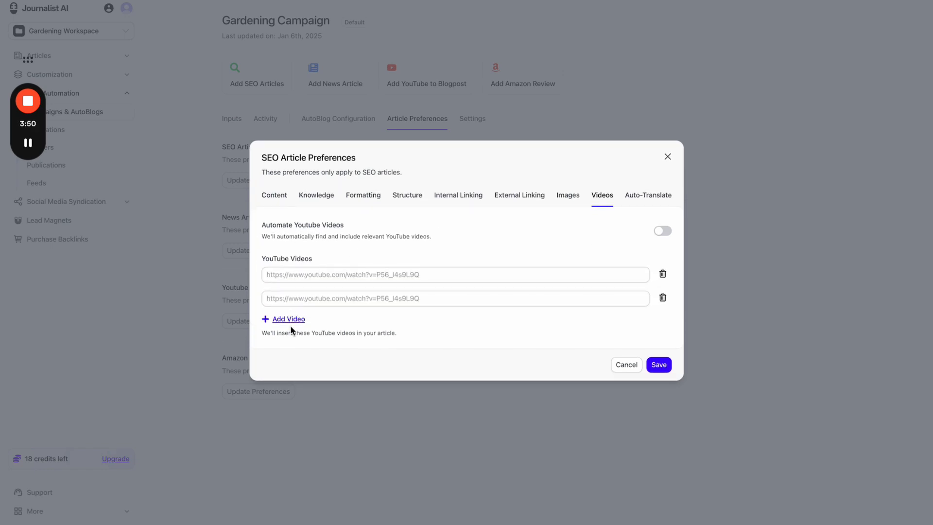
left_click(287, 319)
left_click(663, 262)
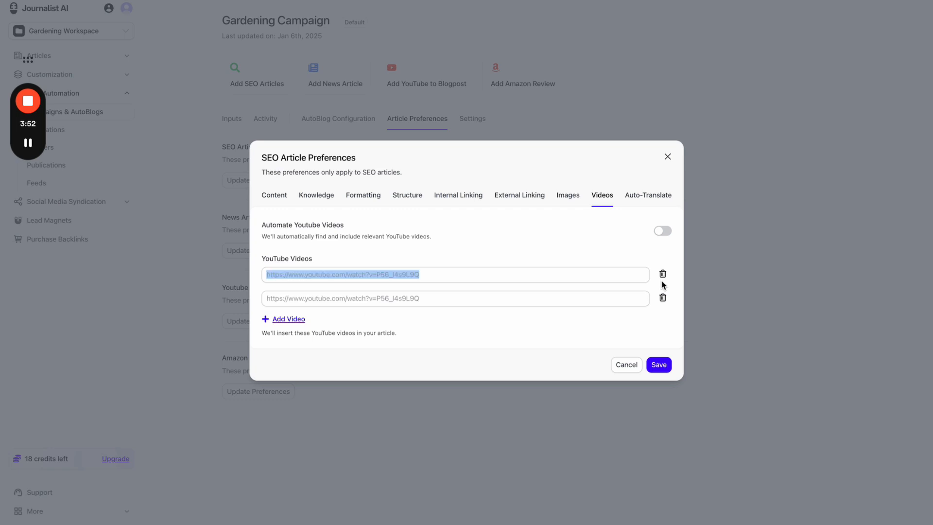
left_click(663, 274)
left_click(663, 284)
left_click(665, 257)
left_click(666, 257)
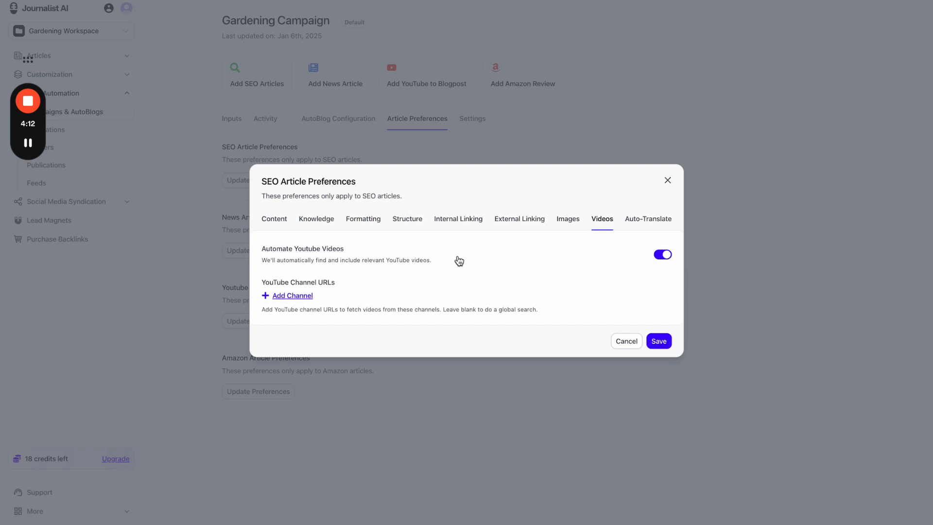
left_click(292, 296)
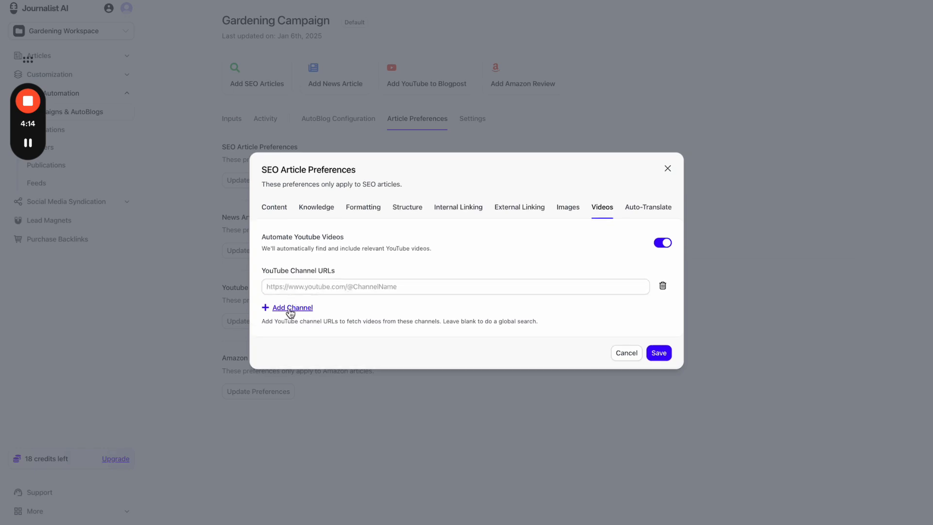
left_click(291, 308)
left_click(291, 320)
left_click(290, 325)
left_click(292, 342)
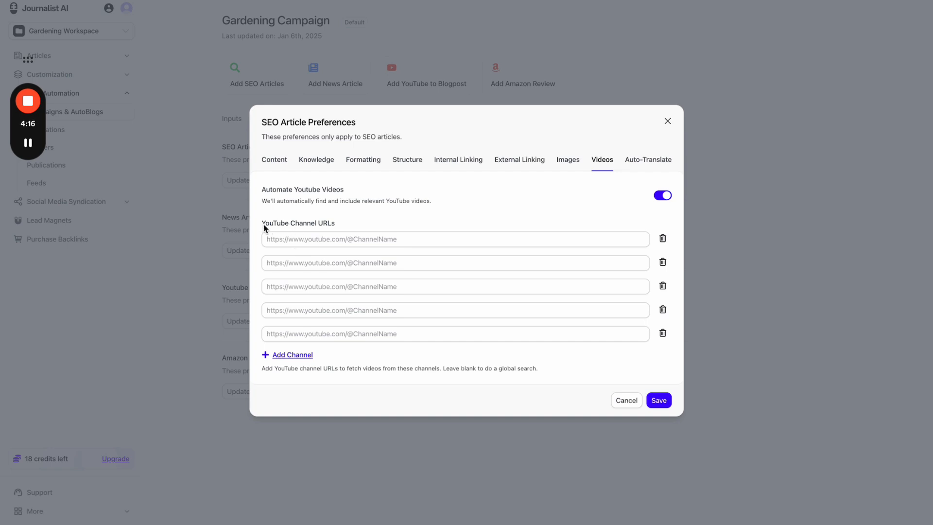
left_click_drag(263, 224, 335, 227)
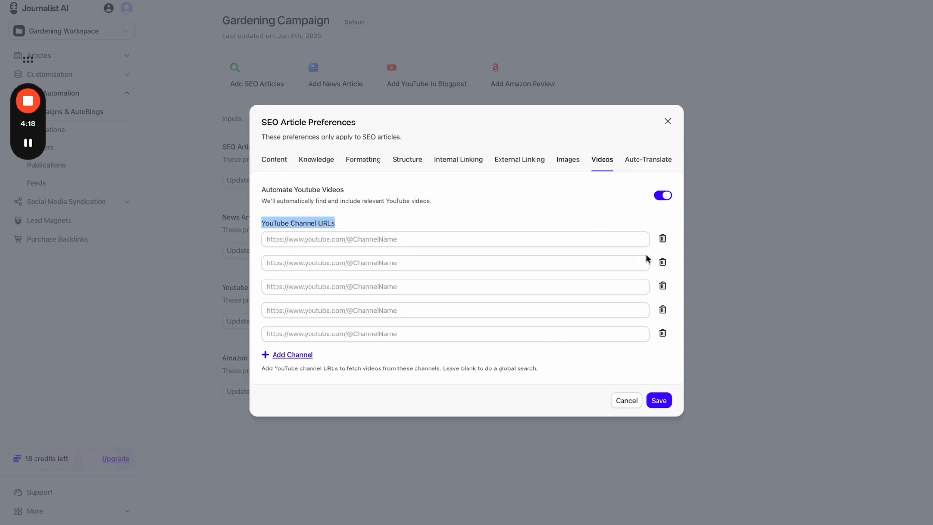
left_click(662, 239)
left_click(663, 250)
left_click(663, 263)
left_click(662, 273)
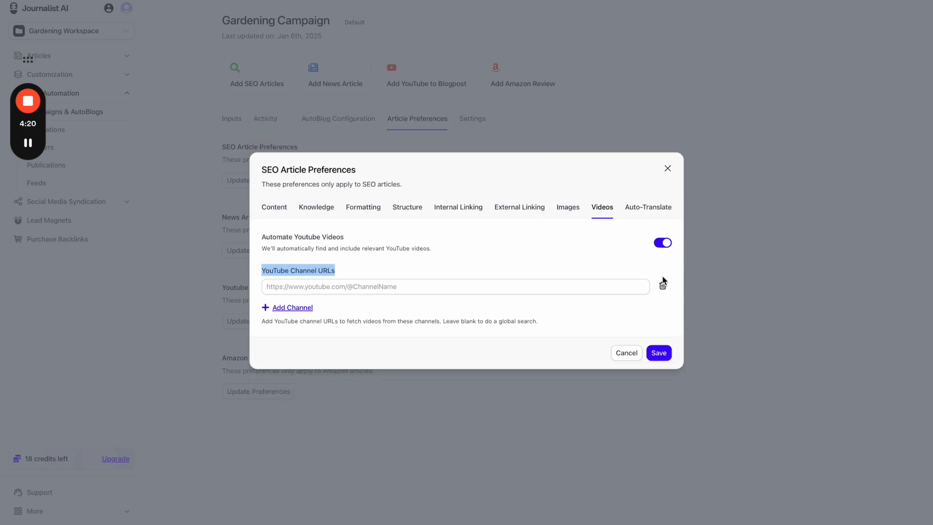
left_click(663, 284)
left_click(538, 272)
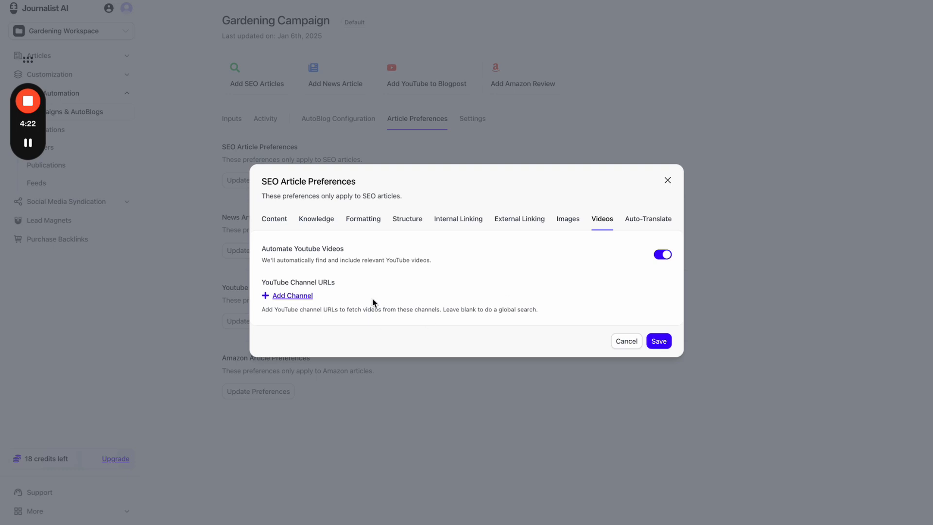
- Add Afar, Armenian, Portuguese, Spanish and French as secondary auto-translate languages
left_click(654, 223)
left_click(557, 253)
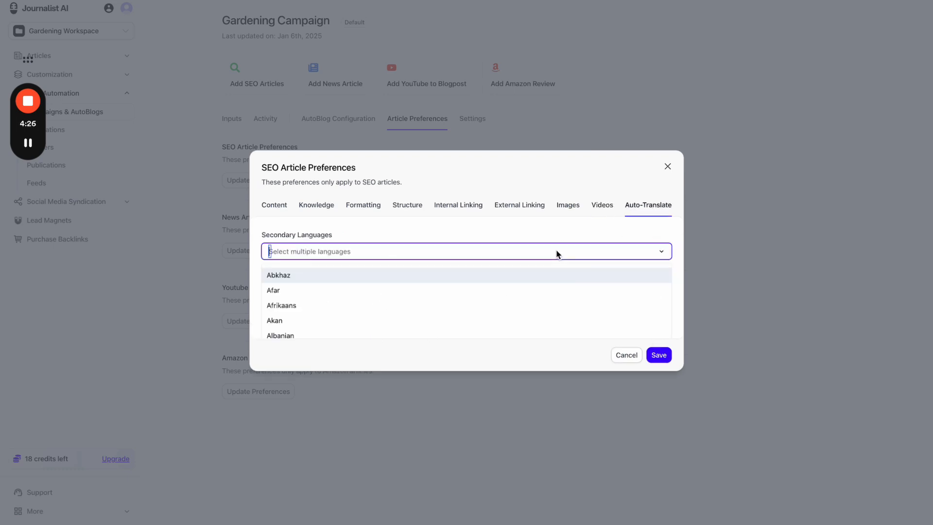
left_click(372, 289)
left_click(387, 259)
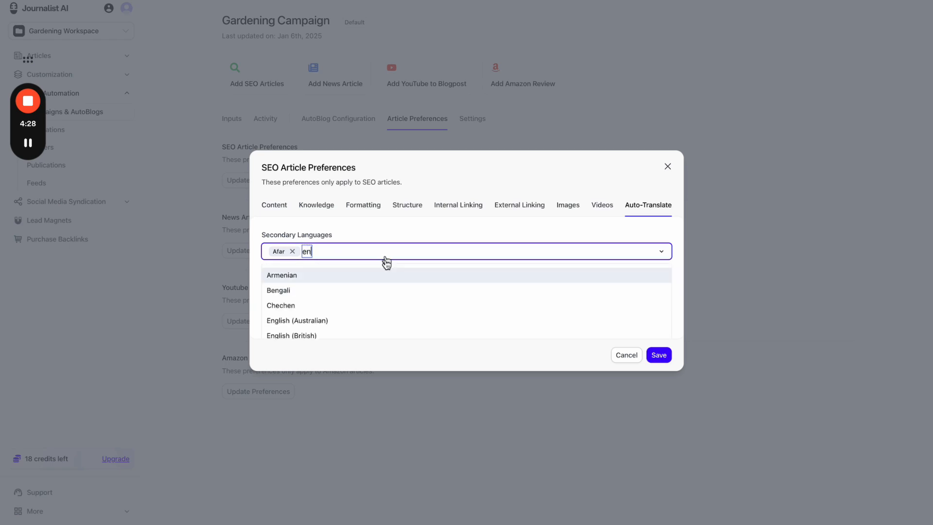
left_click(361, 275)
type("port")
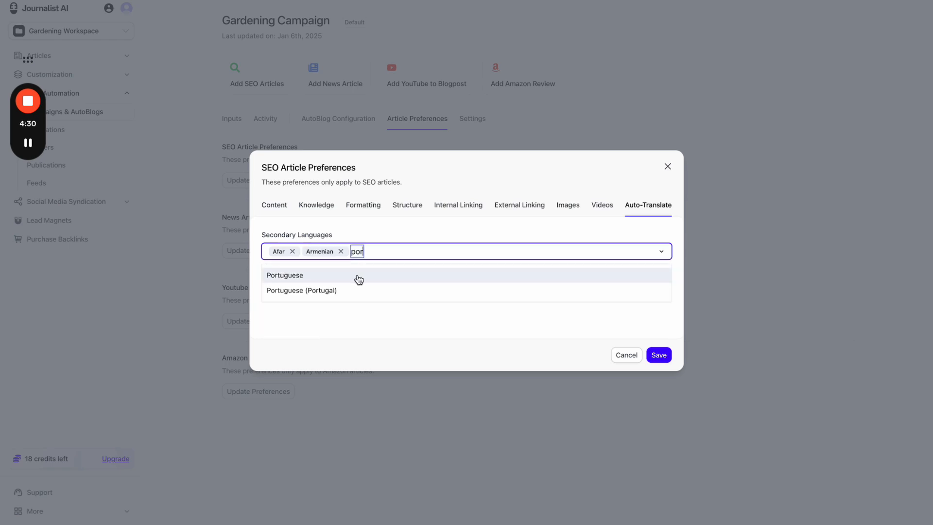
left_click(358, 275)
type("spani")
left_click(361, 275)
type("fren")
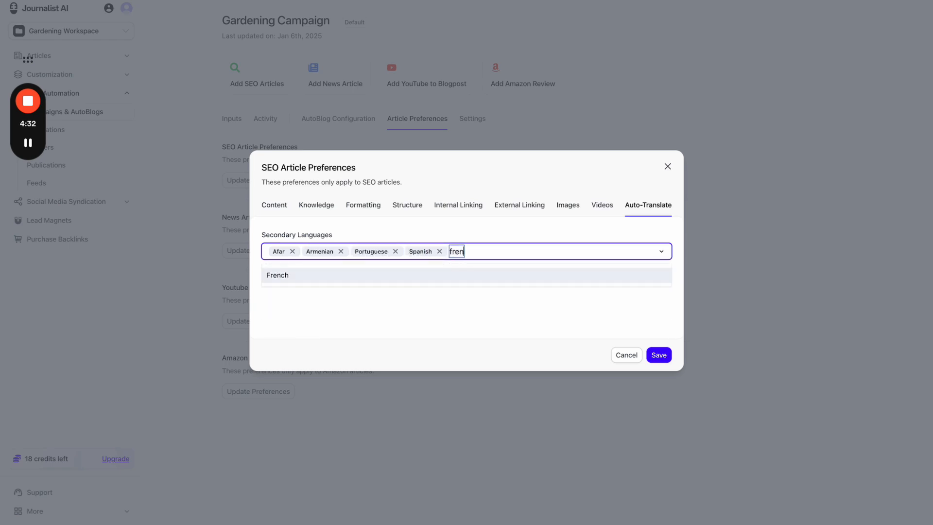
left_click(371, 275)
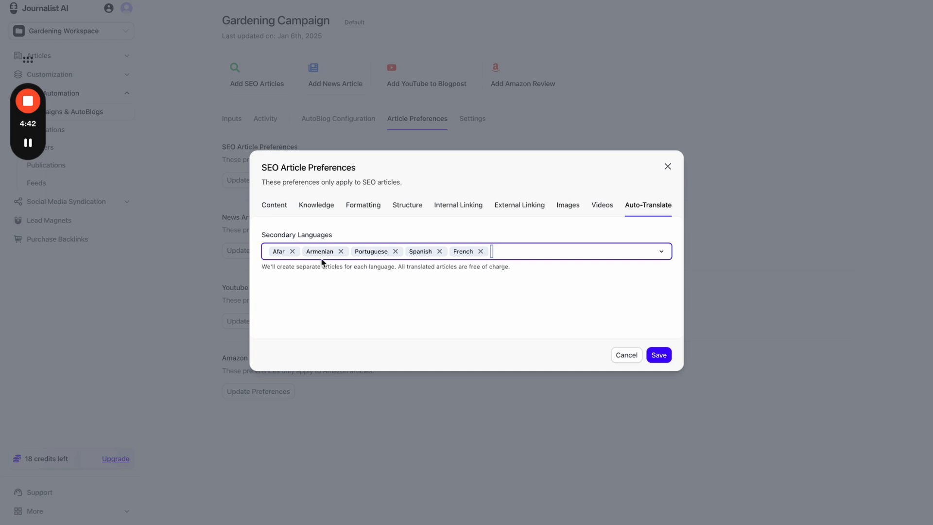
- Remove Afar, Armenian, Spanish and French, leaving only Portuguese as a secondary language
left_click(292, 252)
left_click(307, 252)
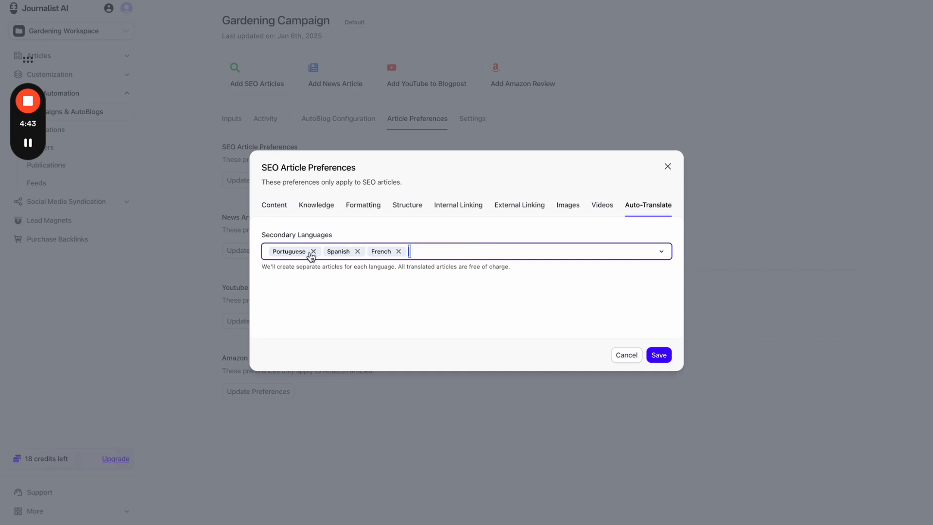
left_click(358, 252)
left_click(354, 251)
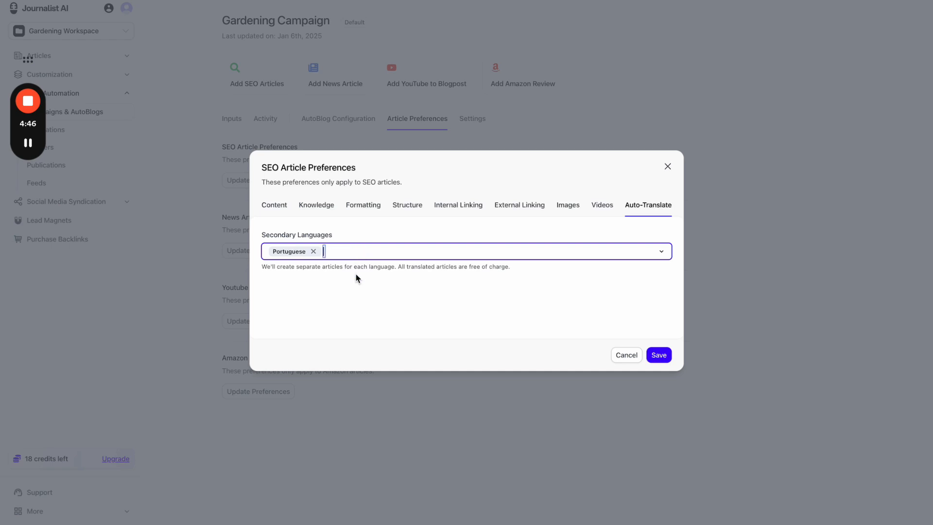
left_click(358, 276)
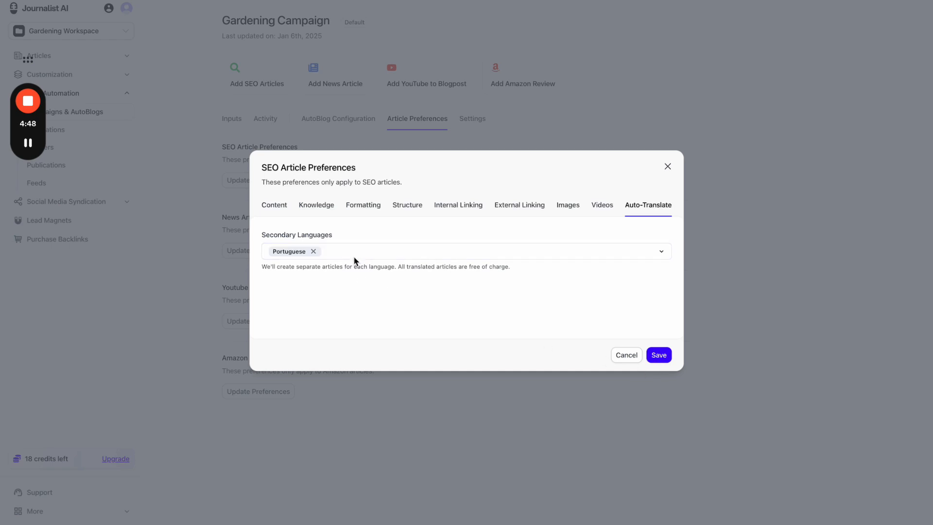
- Check the Content settings and the free-translation note, then save the SEO article preferences
triple_click(318, 237)
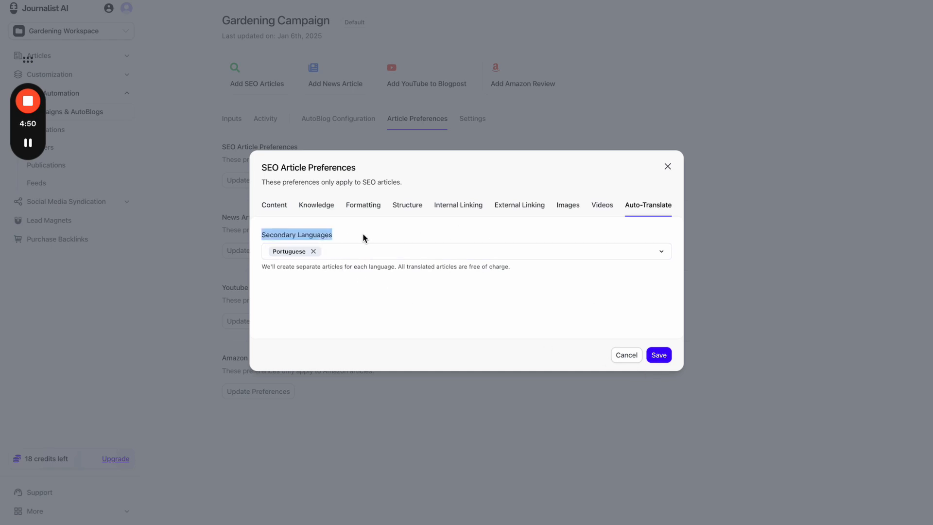
left_click(276, 206)
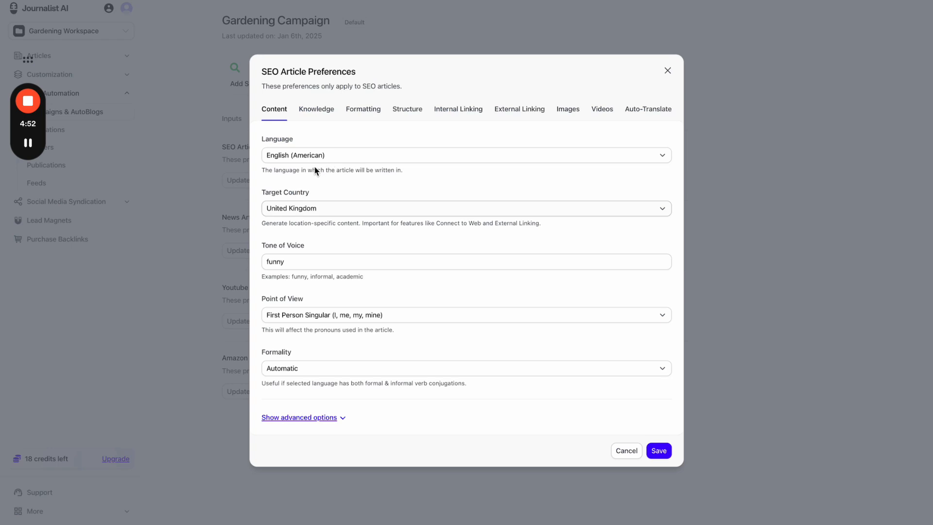
left_click(644, 117)
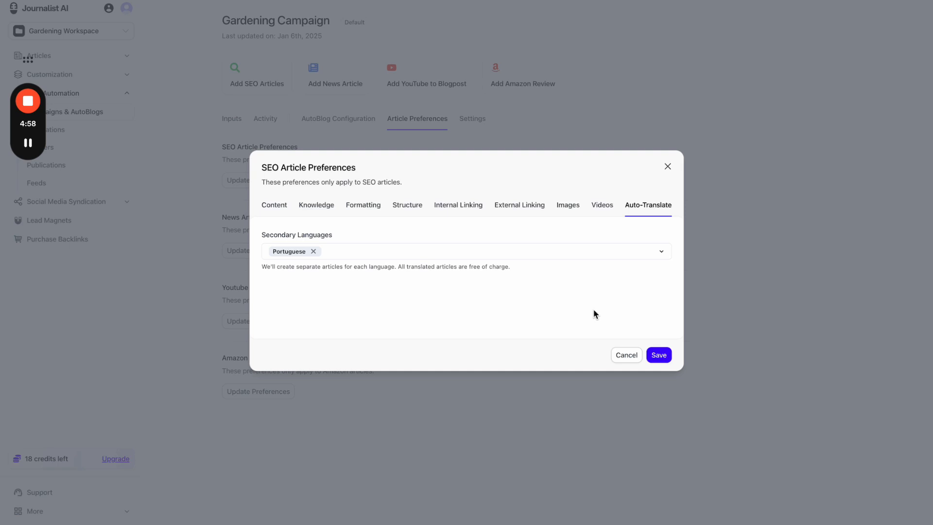
left_click_drag(508, 268, 560, 267)
left_click(405, 267)
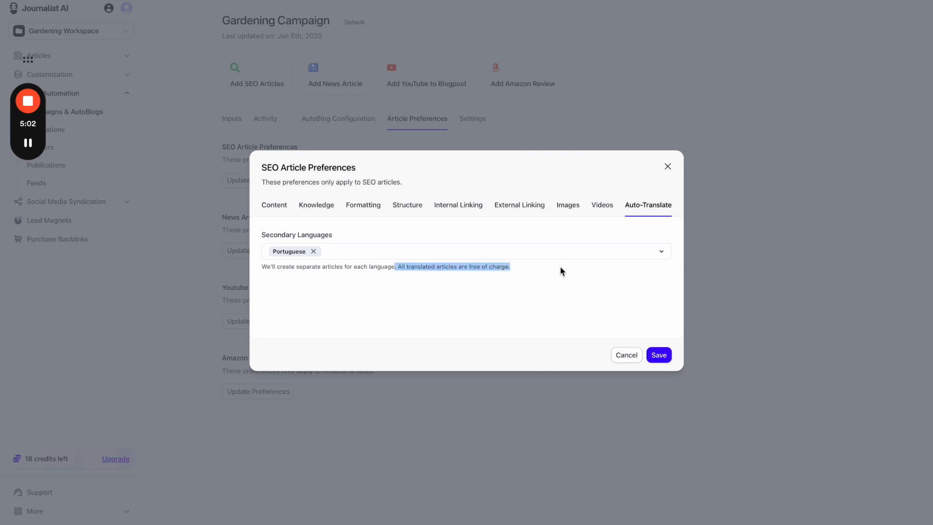
left_click(562, 280)
left_click(652, 354)
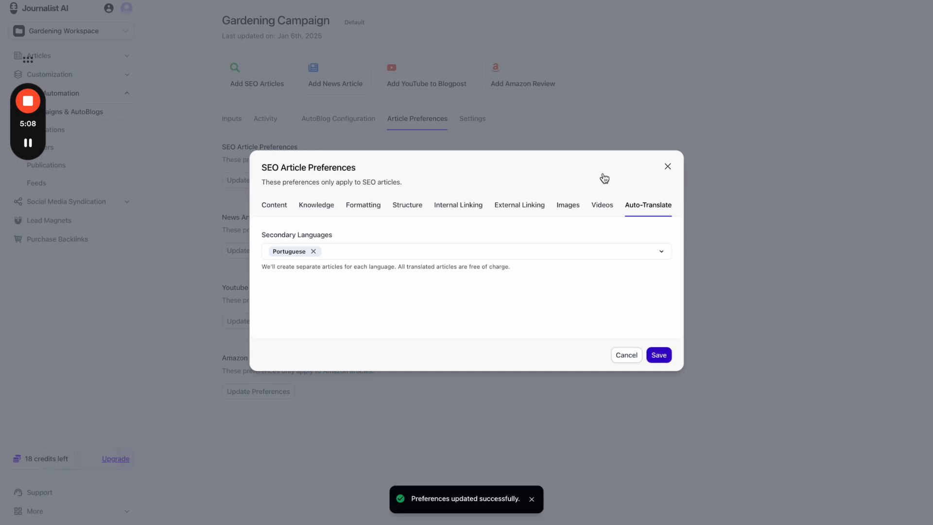
- Generate an article from the 'Best tools for beginner gardeners' input
left_click(668, 166)
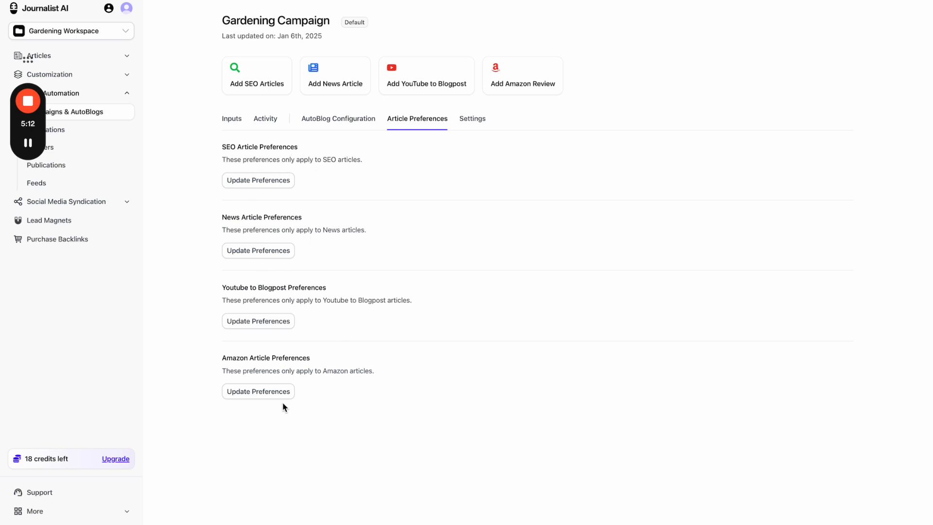
left_click(236, 126)
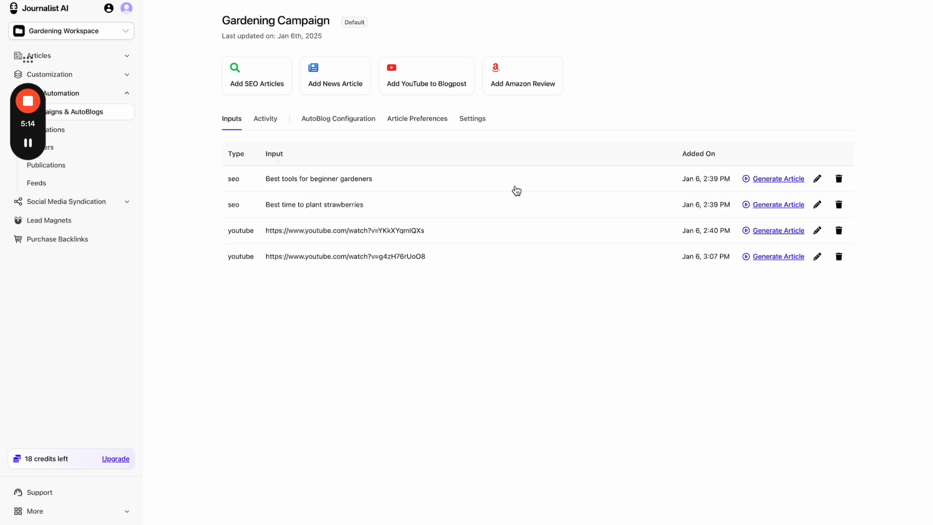
left_click(788, 183)
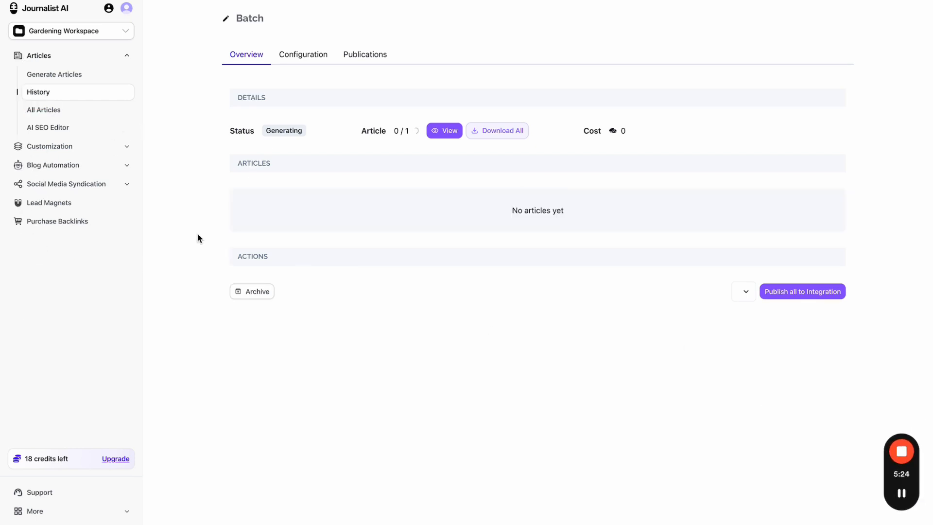
- Return to the Gardening Campaign's Article Preferences tab from the campaigns list
left_click(96, 167)
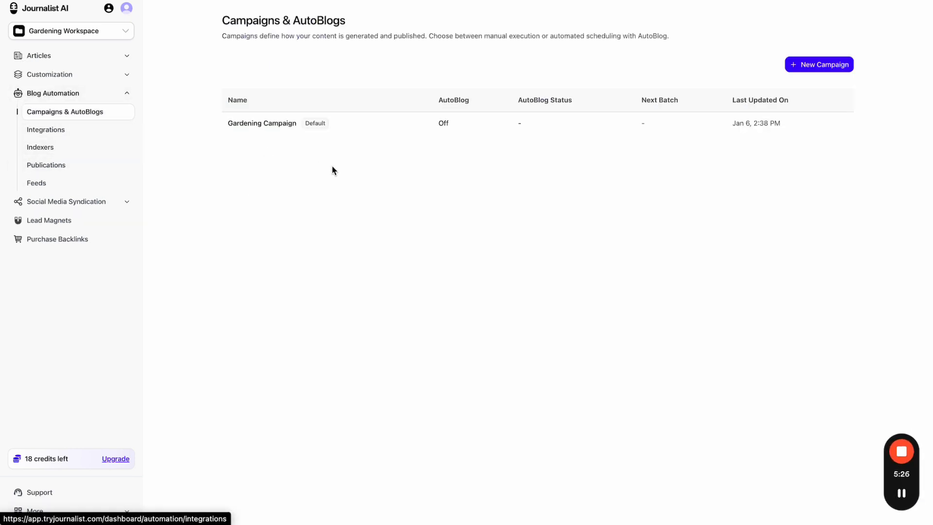
left_click(398, 132)
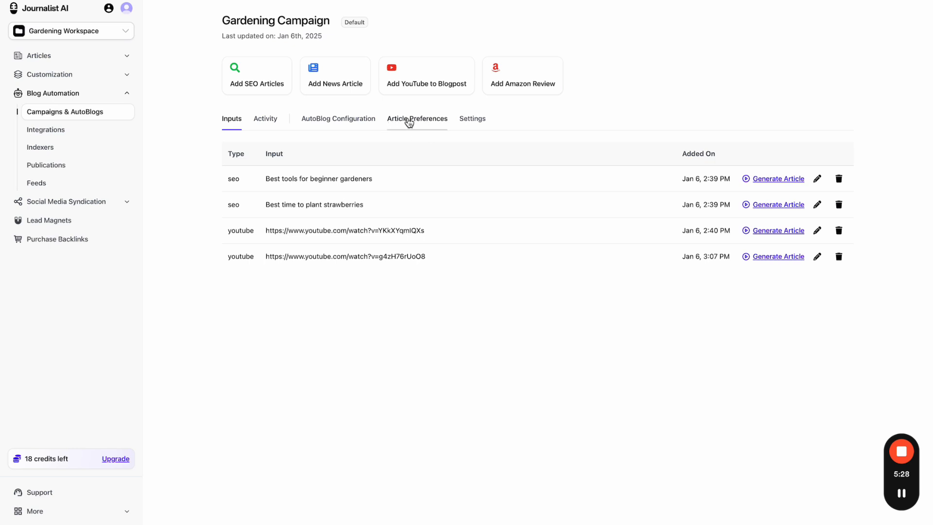
left_click(410, 120)
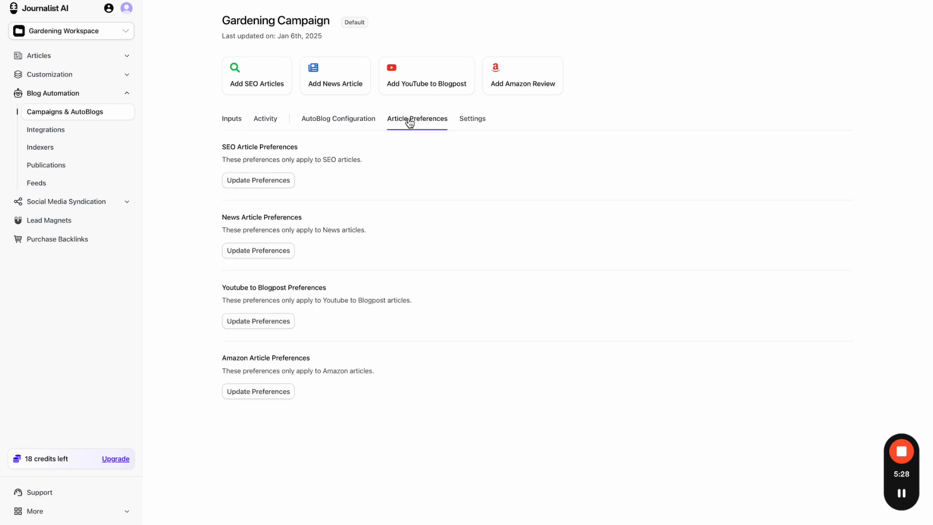
- Review the SEO preferences' Internal and External Linking settings without saving
left_click(277, 185)
left_click(446, 112)
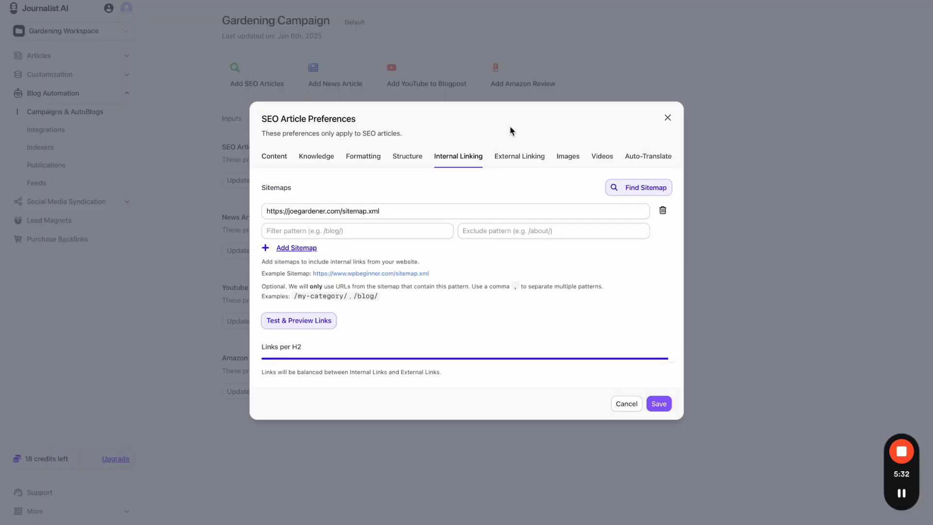
left_click(518, 155)
left_click(666, 131)
left_click(231, 120)
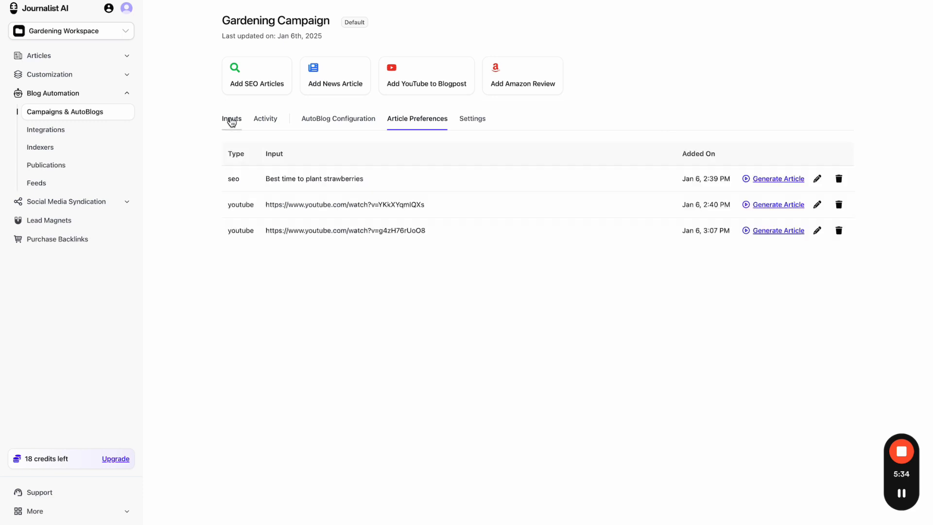
left_click(396, 121)
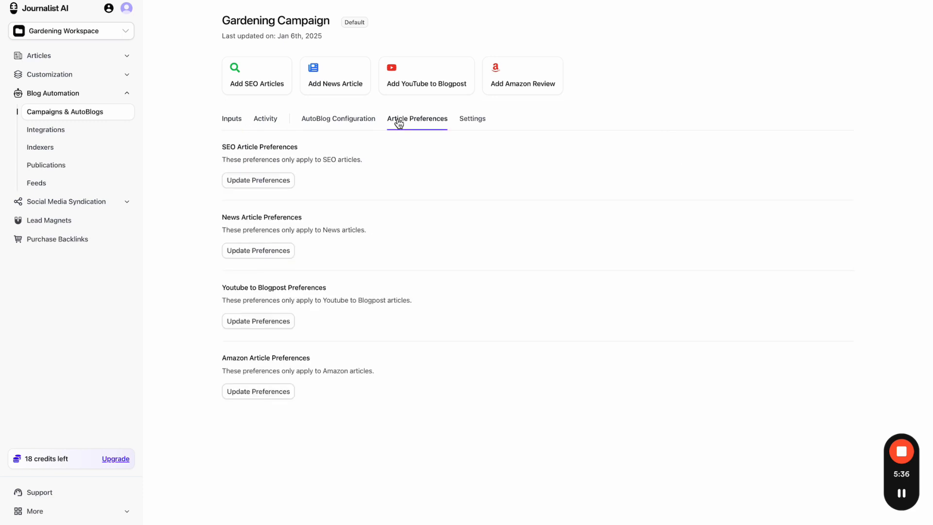
- Check the SEO Images settings, then show the campaign's Activity batches
left_click(284, 180)
left_click(567, 115)
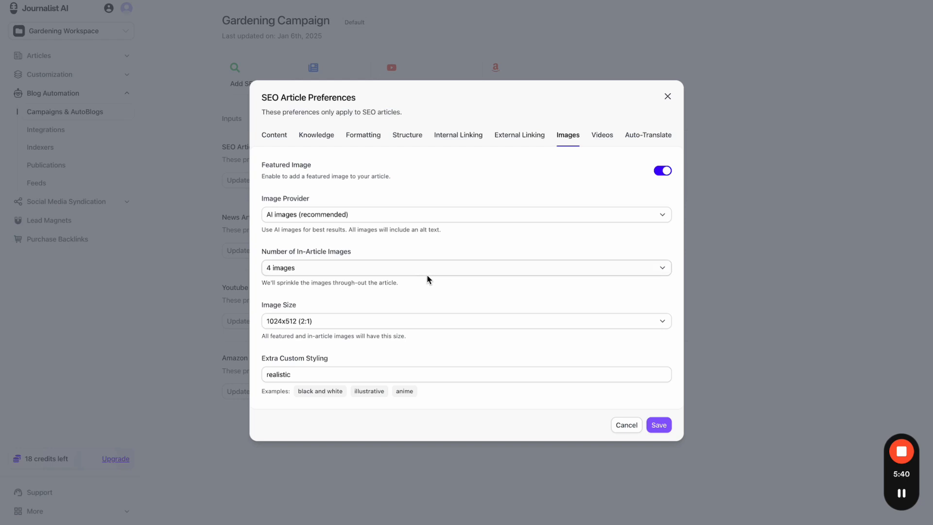
left_click(667, 96)
left_click(259, 121)
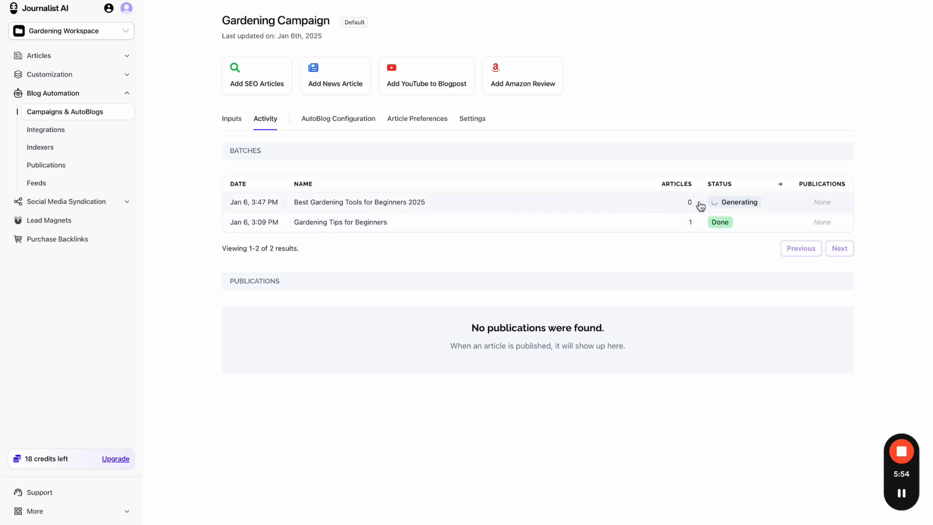
- Preview the Gardening Tips for Beginners article, toggle its table of contents, and scroll through it
left_click(455, 226)
left_click(416, 133)
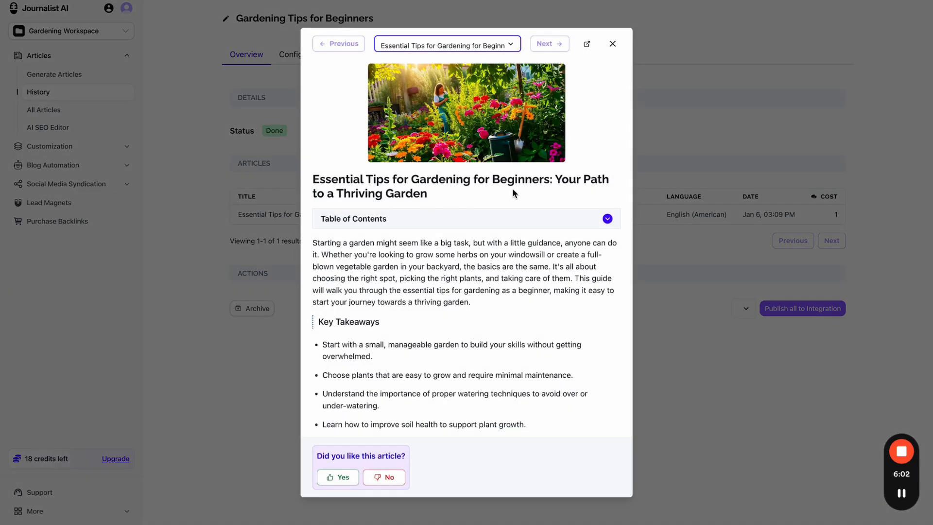
left_click(471, 217)
left_click(467, 216)
scroll(459, 214, "down", 2)
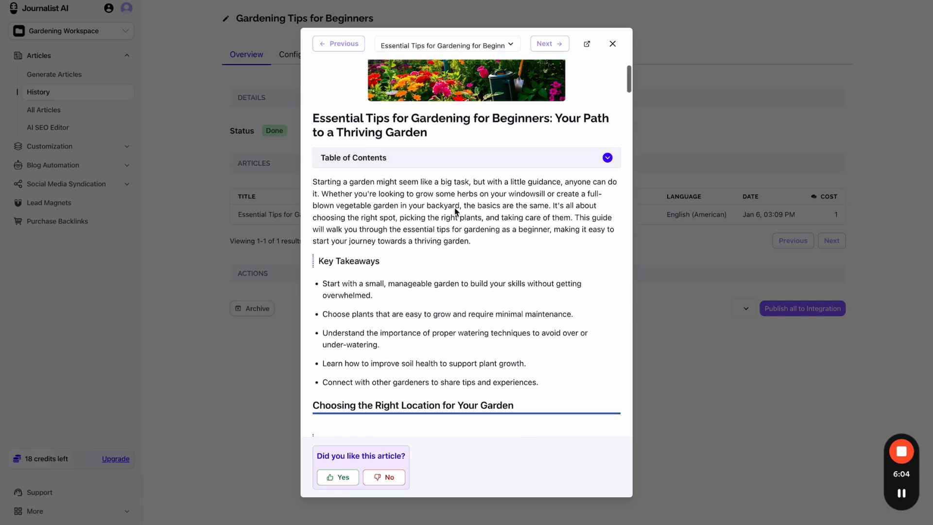
scroll(457, 211, "down", 8)
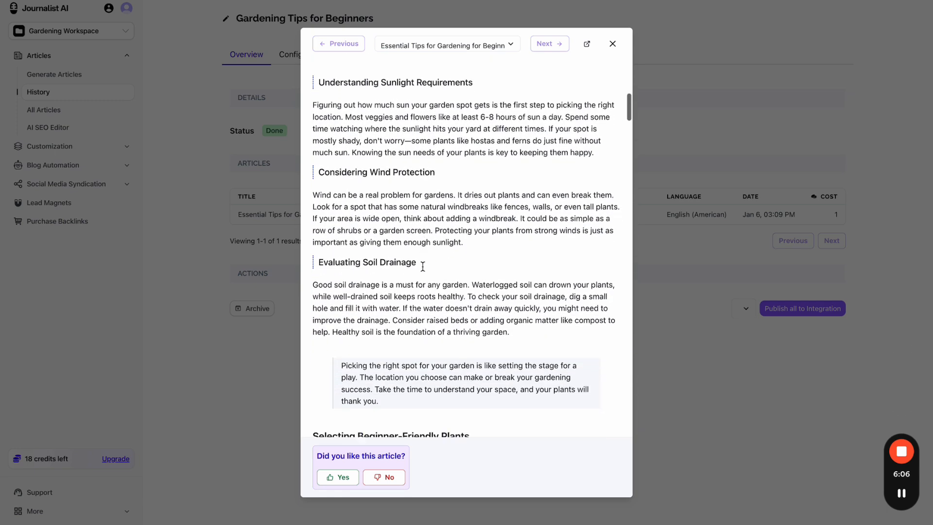
scroll(423, 266, "down", 15)
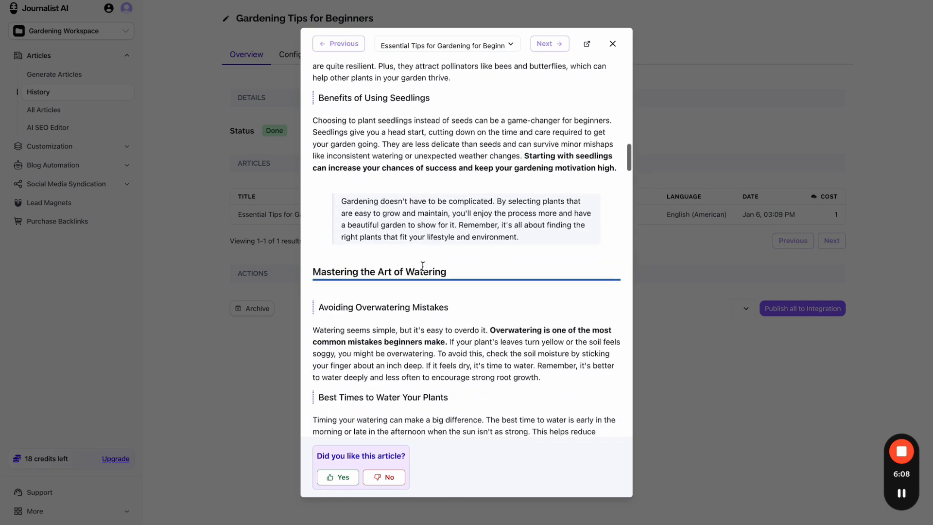
scroll(422, 266, "down", 10)
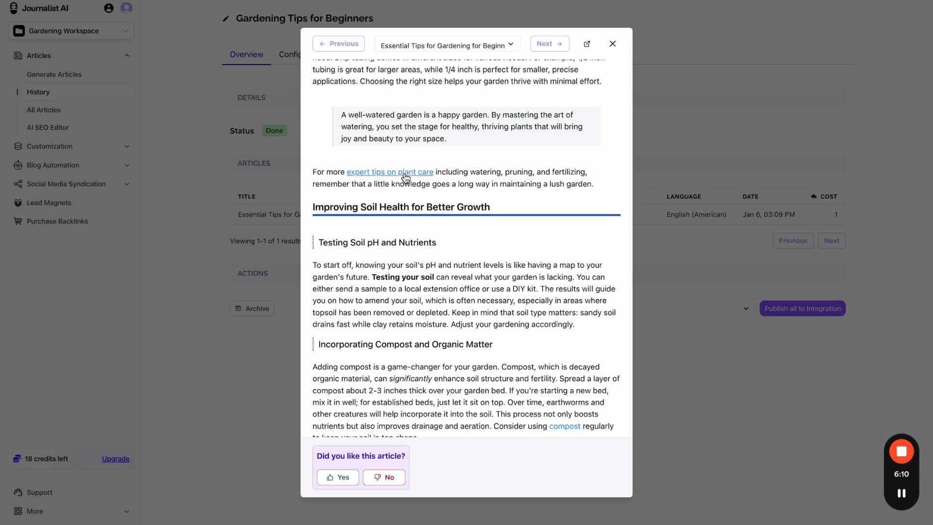
scroll(588, 181, "down", 6)
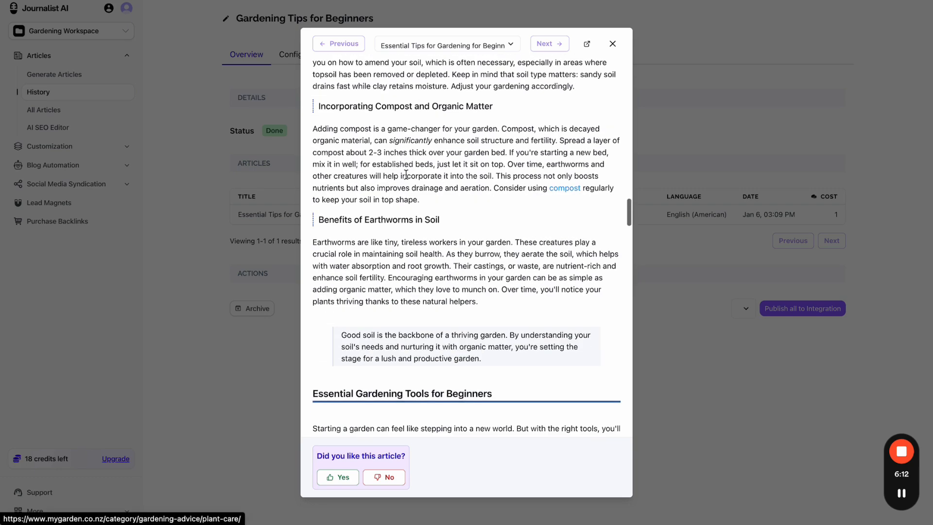
scroll(565, 188, "down", 15)
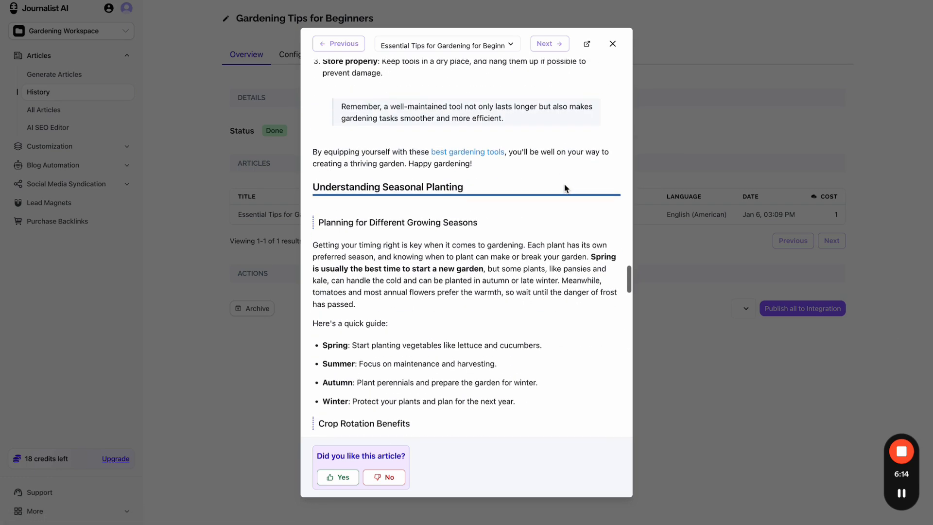
scroll(565, 188, "down", 5)
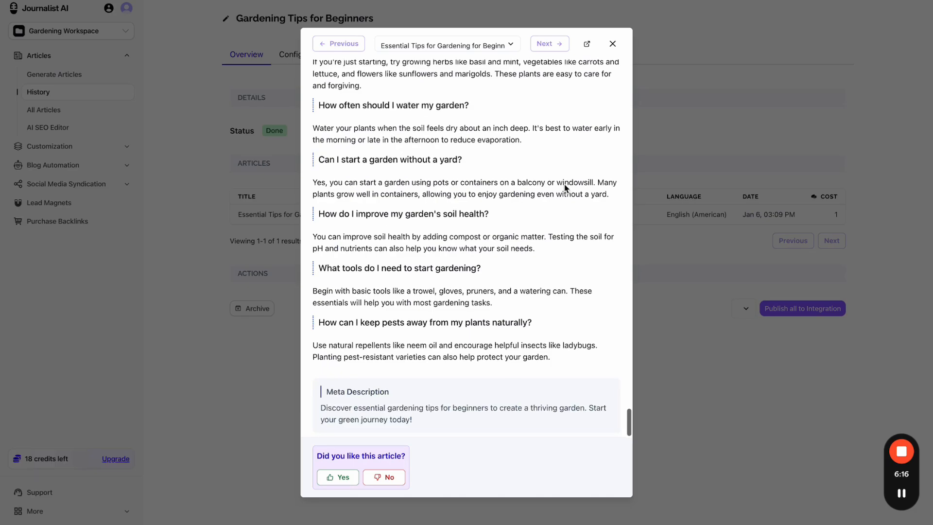
scroll(567, 189, "up", 15)
scroll(564, 190, "up", 15)
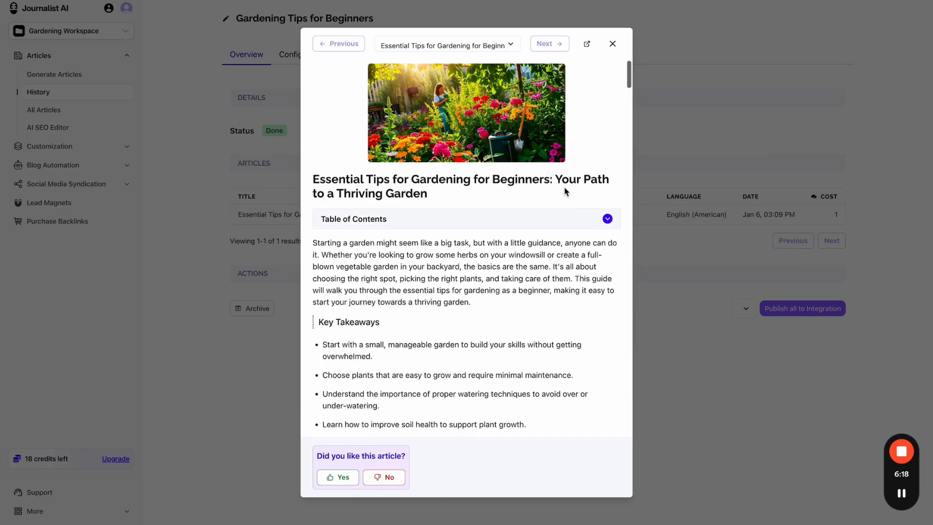
- Close the article preview and open the preferences shown in the batch's Configuration
left_click(613, 44)
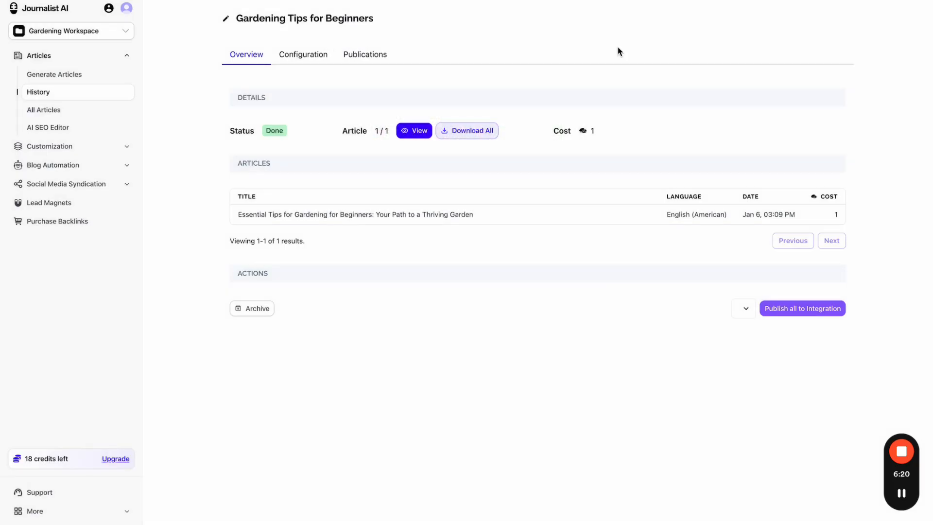
left_click(308, 58)
left_click(266, 95)
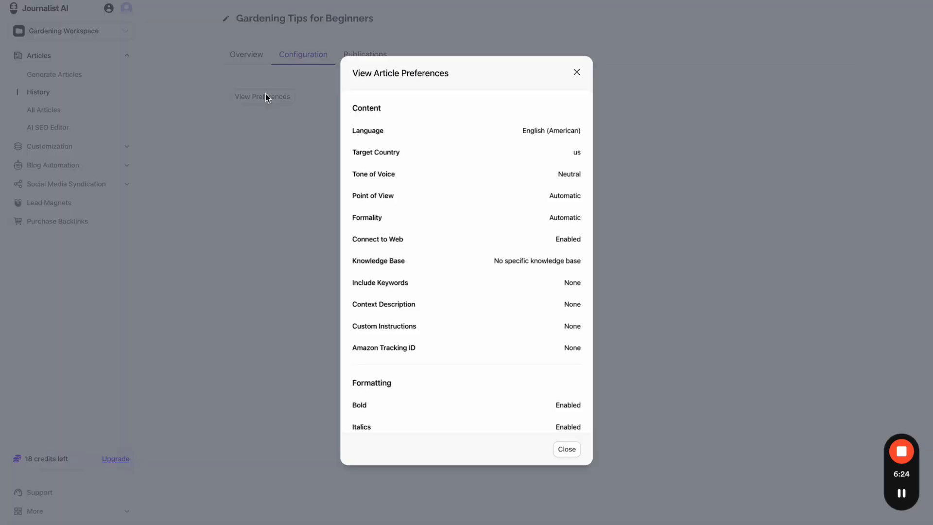
- Scroll through the preferences, marking photographic image styling and disabled YouTube videos, then close
scroll(534, 242, "down", 5)
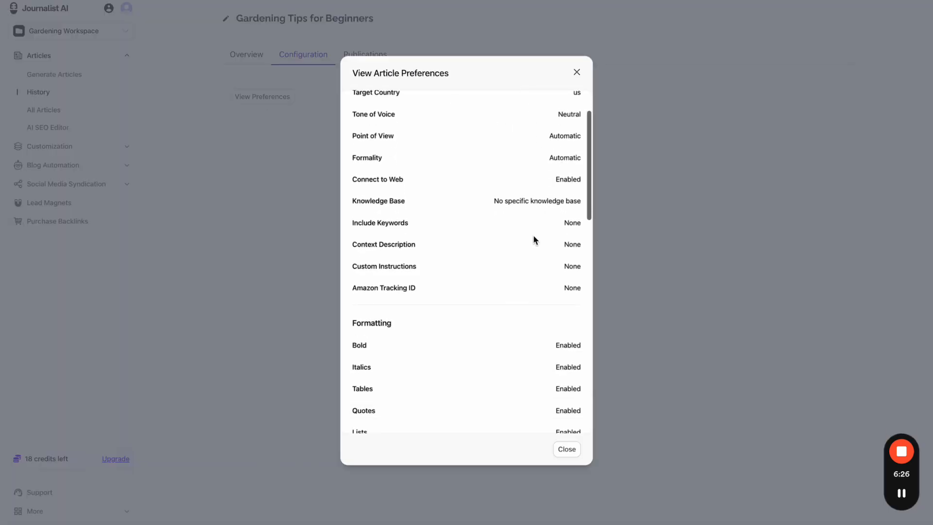
scroll(533, 242, "down", 3)
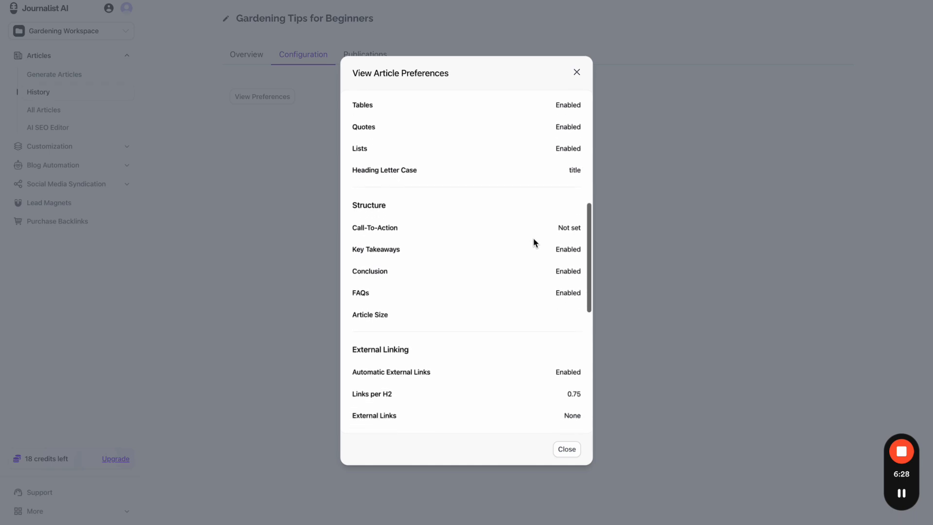
scroll(419, 287, "down", 1)
scroll(418, 287, "down", 3)
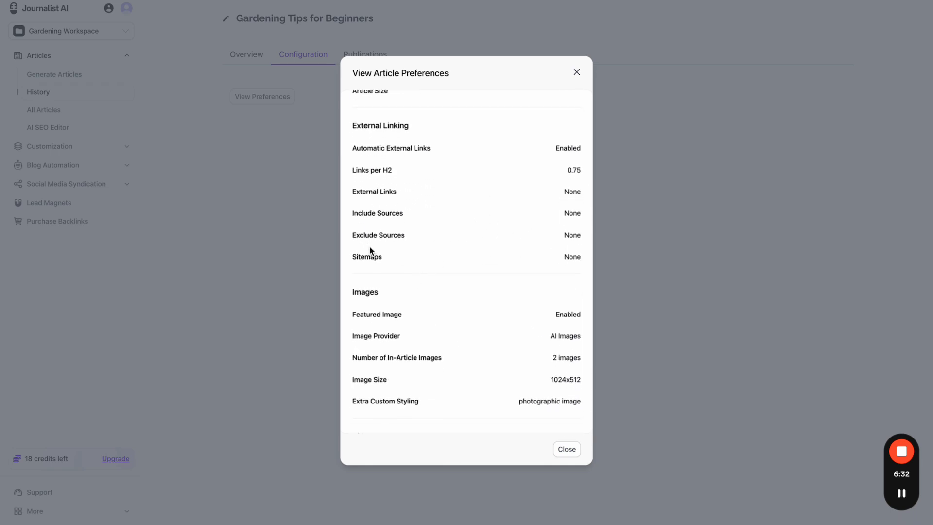
scroll(441, 259, "down", 2)
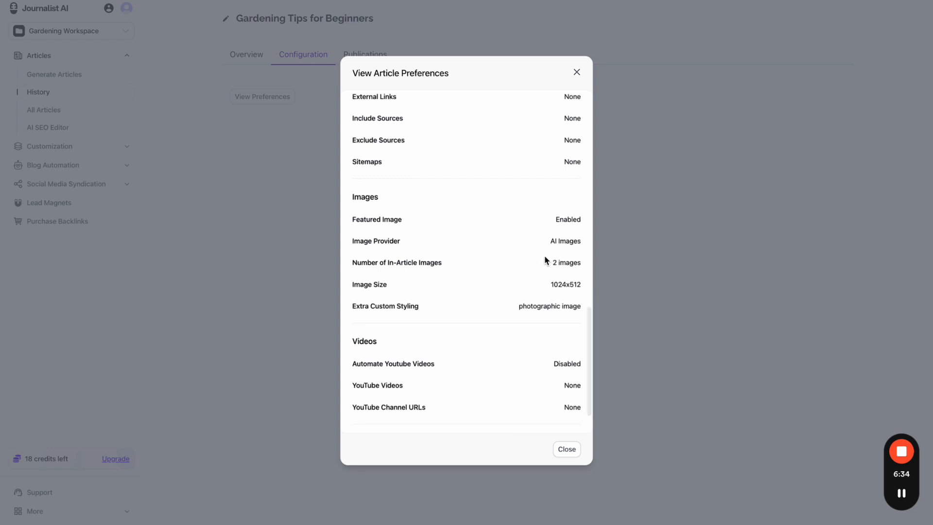
left_click_drag(546, 263, 583, 264)
scroll(583, 264, "down", 1)
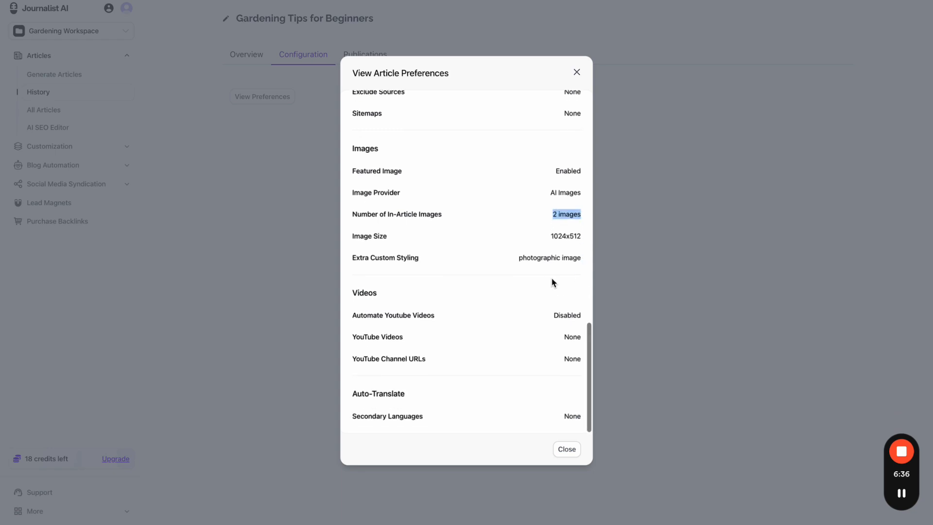
left_click_drag(515, 263, 583, 262)
left_click_drag(541, 323, 582, 317)
left_click(562, 423)
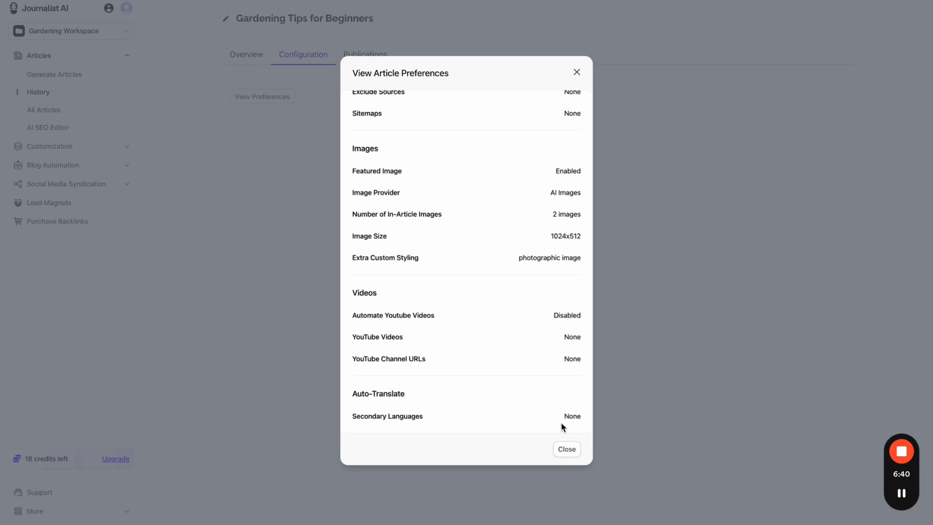
scroll(553, 242, "up", 15)
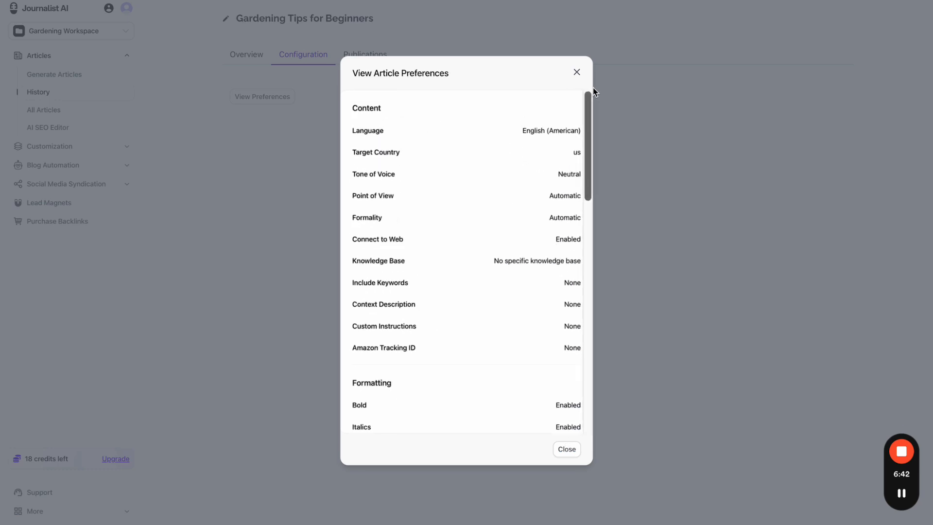
left_click(581, 76)
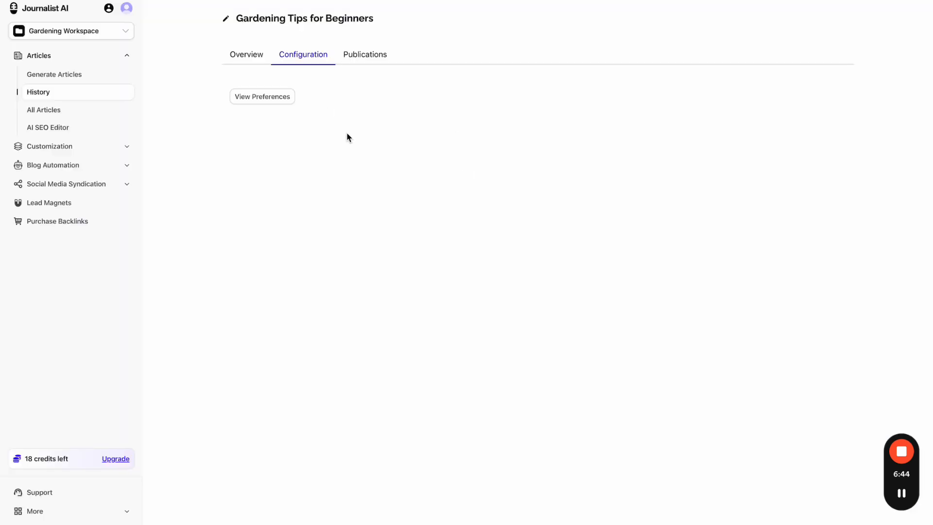
left_click(104, 164)
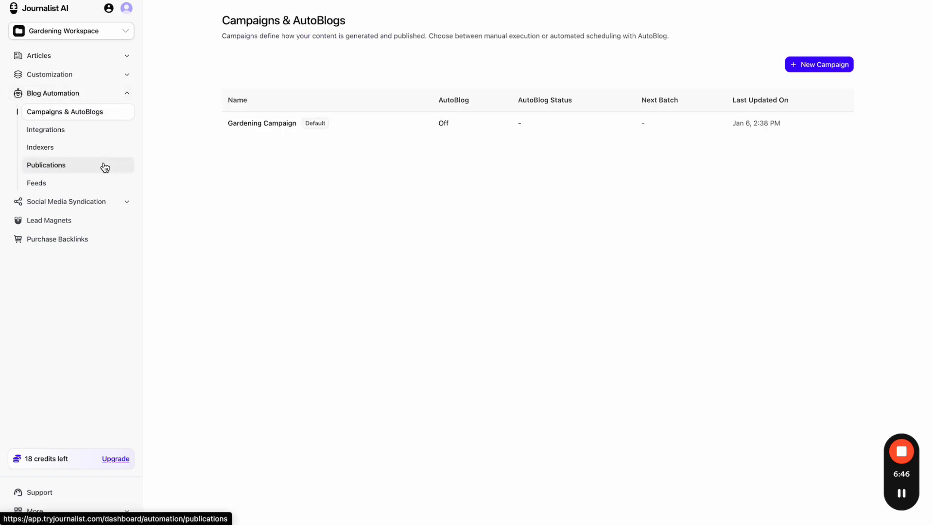
left_click(302, 129)
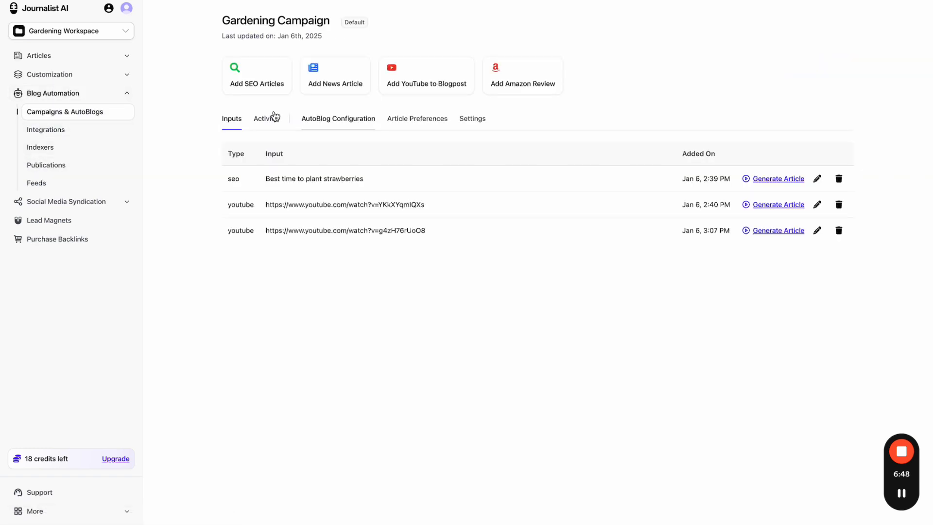
left_click(272, 117)
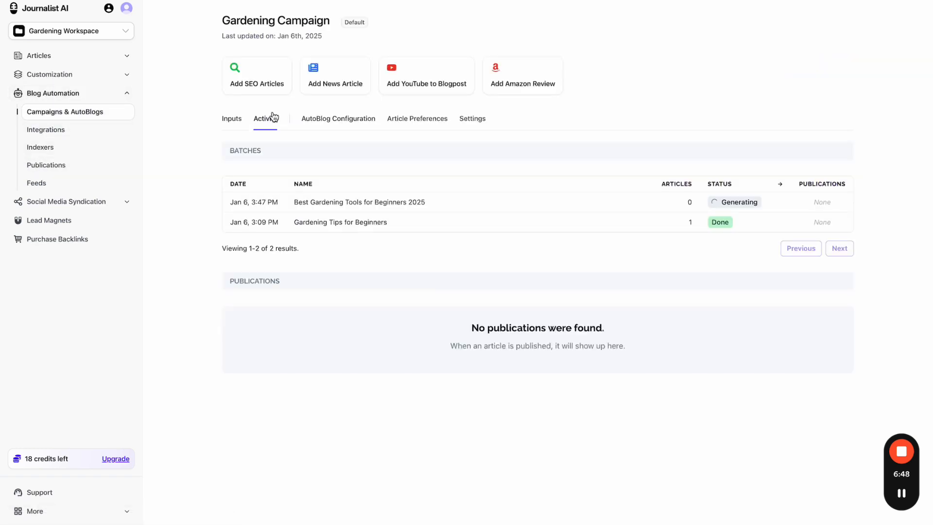
left_click(488, 202)
left_click(310, 64)
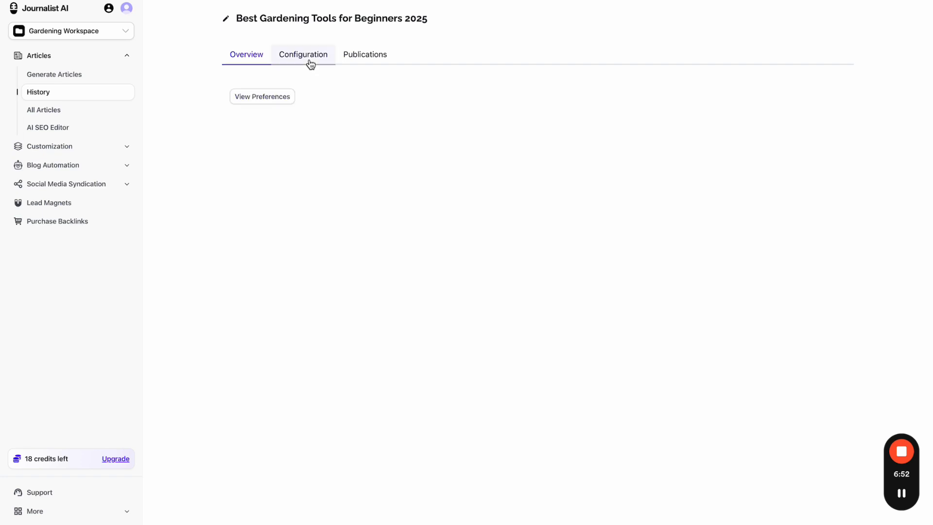
left_click(277, 97)
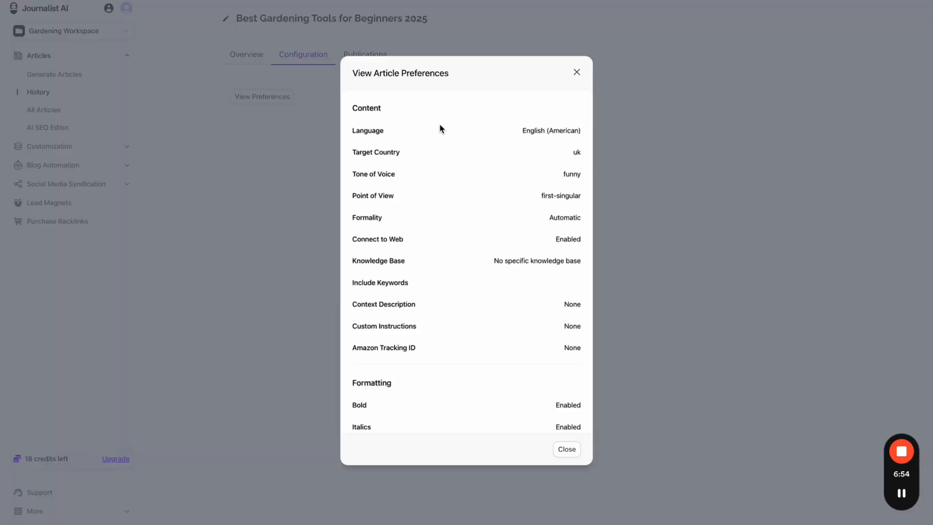
scroll(485, 183, "down", 1)
left_click_drag(559, 151, 576, 151)
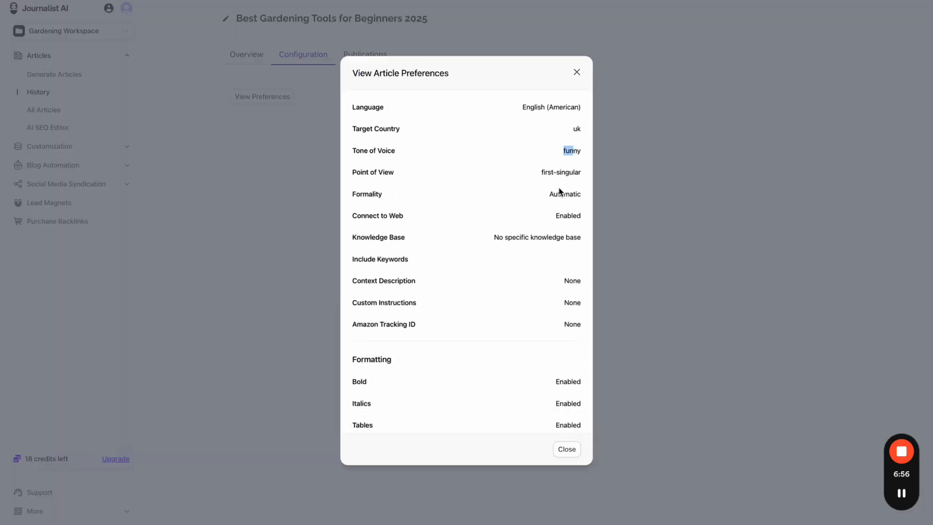
scroll(545, 216, "down", 3)
scroll(545, 216, "down", 3)
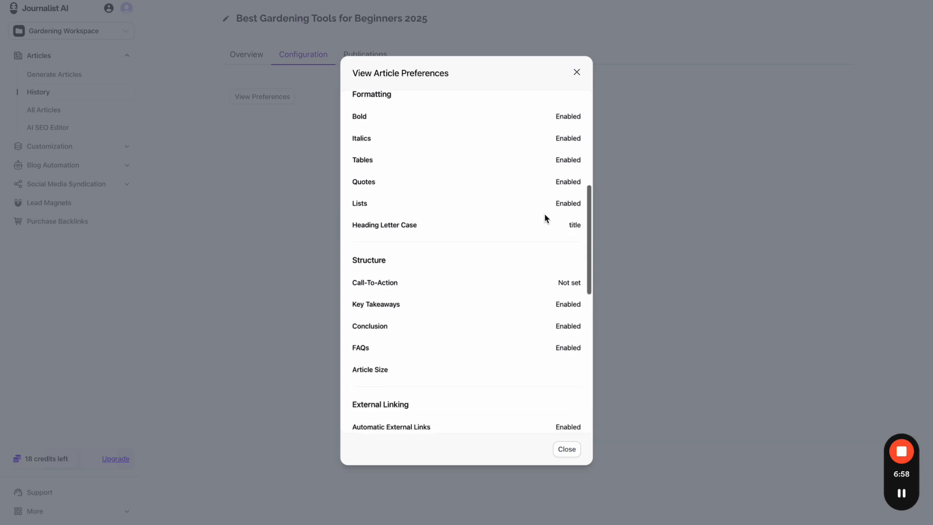
left_click_drag(556, 262, 583, 237)
scroll(569, 258, "down", 4)
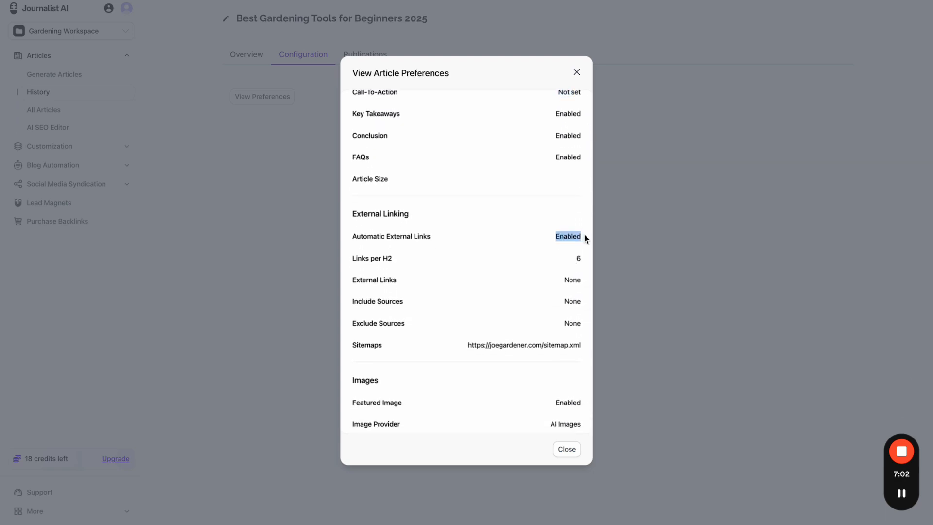
scroll(530, 292, "down", 1)
left_click_drag(476, 298, 581, 315)
scroll(578, 298, "down", 2)
left_click(555, 313)
scroll(522, 352, "down", 1)
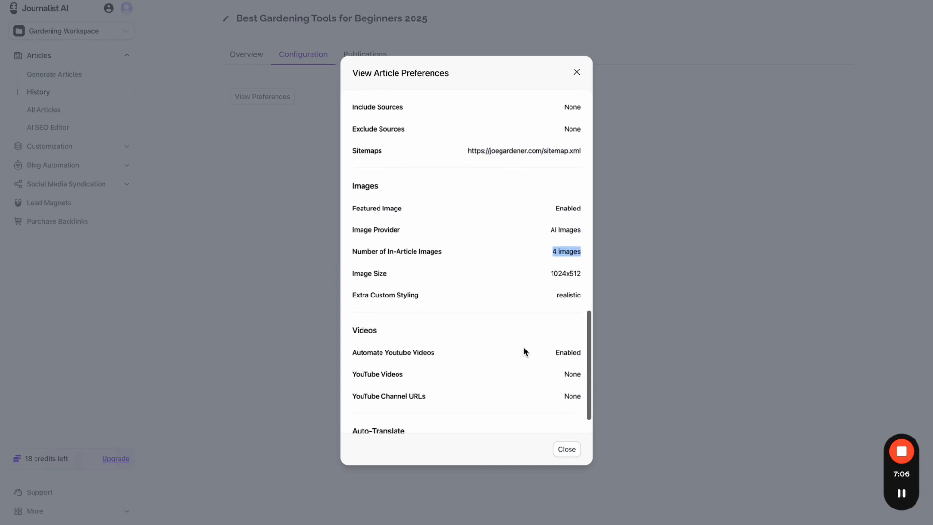
left_click_drag(545, 354, 578, 350)
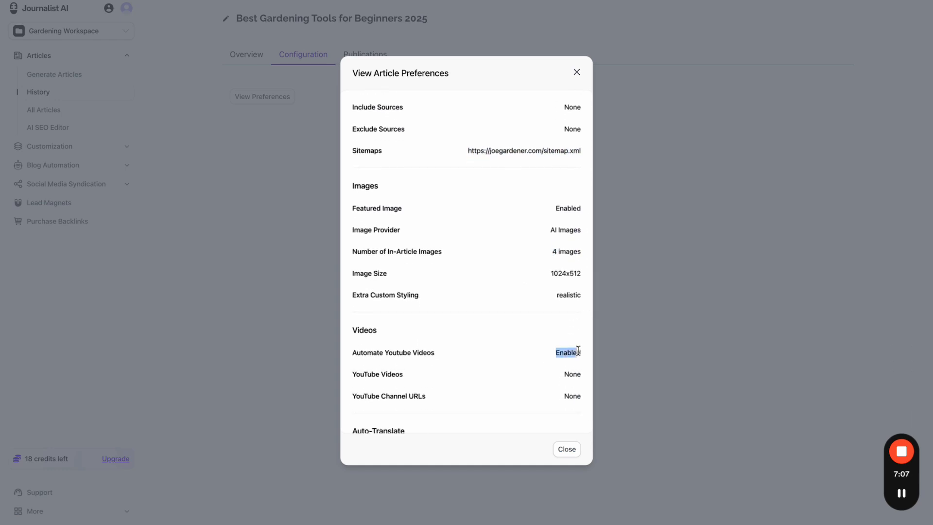
left_click(567, 450)
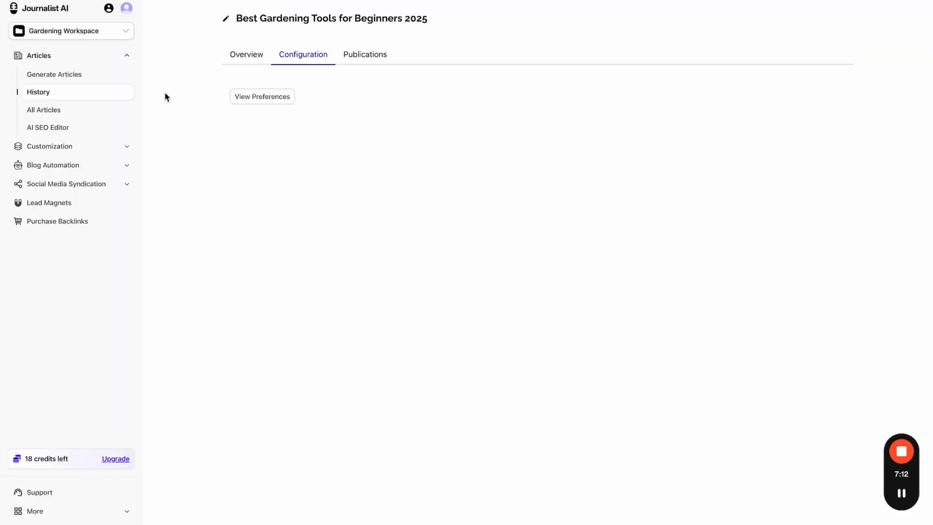
left_click(89, 148)
- Open the Gardening Campaign and look at its autoblog configuration and preference sections
left_click(108, 135)
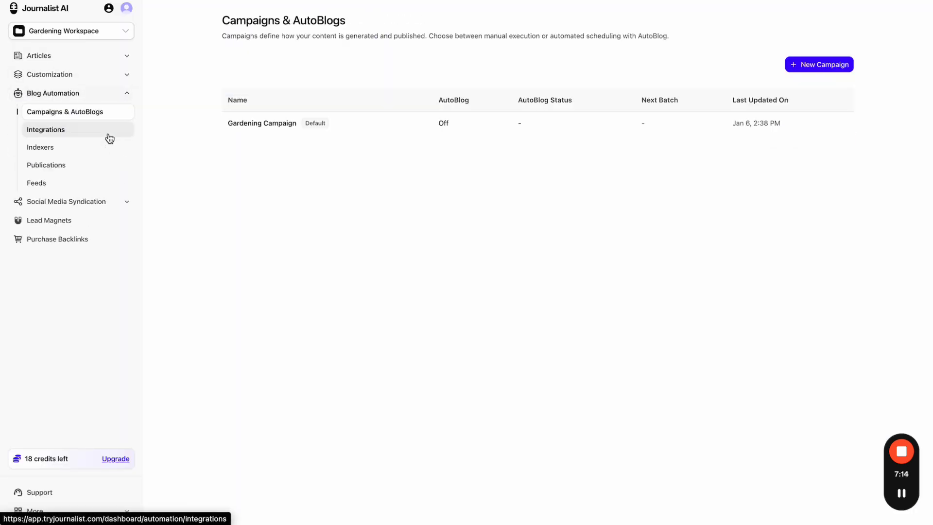
left_click(377, 135)
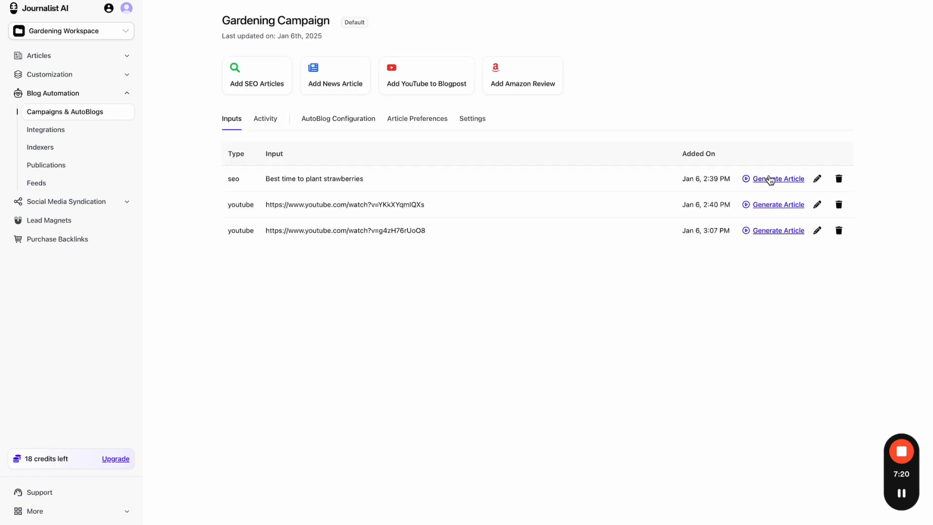
left_click(368, 122)
left_click(392, 121)
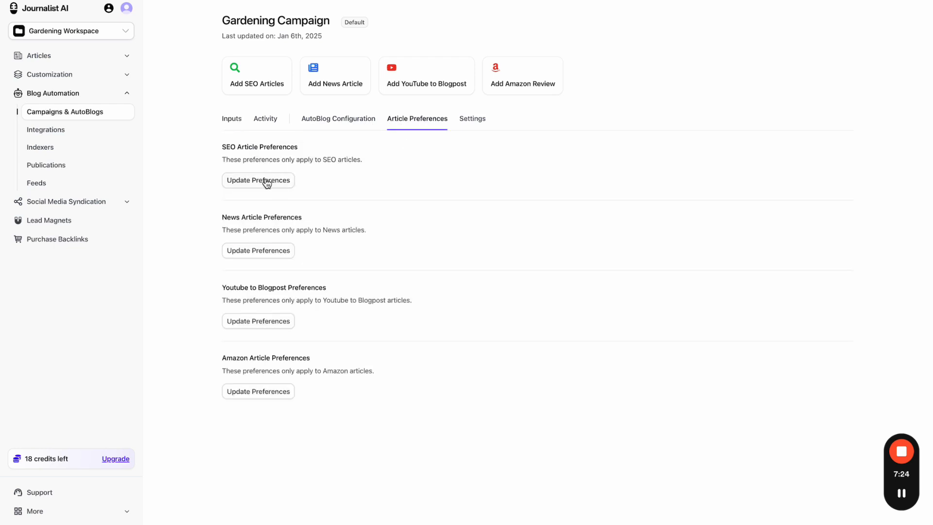
left_click_drag(219, 153, 250, 139)
- Compare the campaign's Inputs and Activity tabs, then open its Article Preferences
left_click(231, 122)
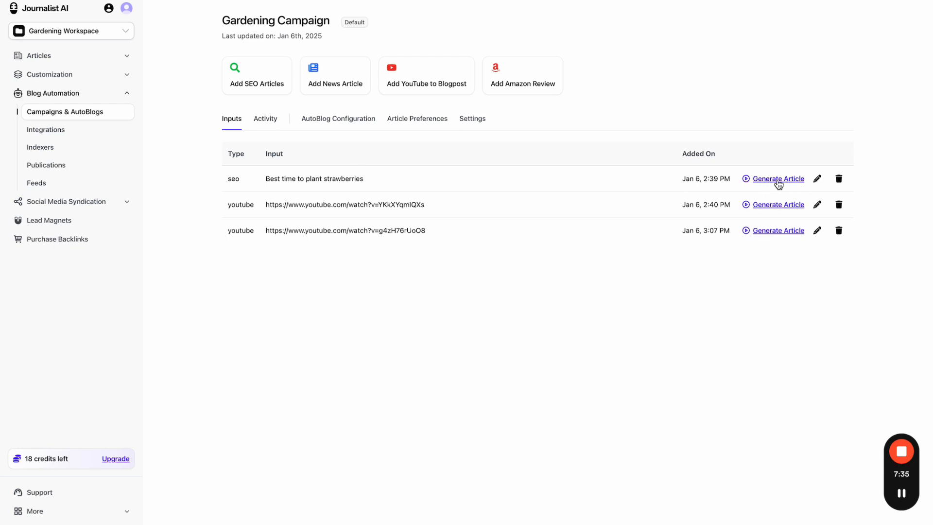
left_click(266, 119)
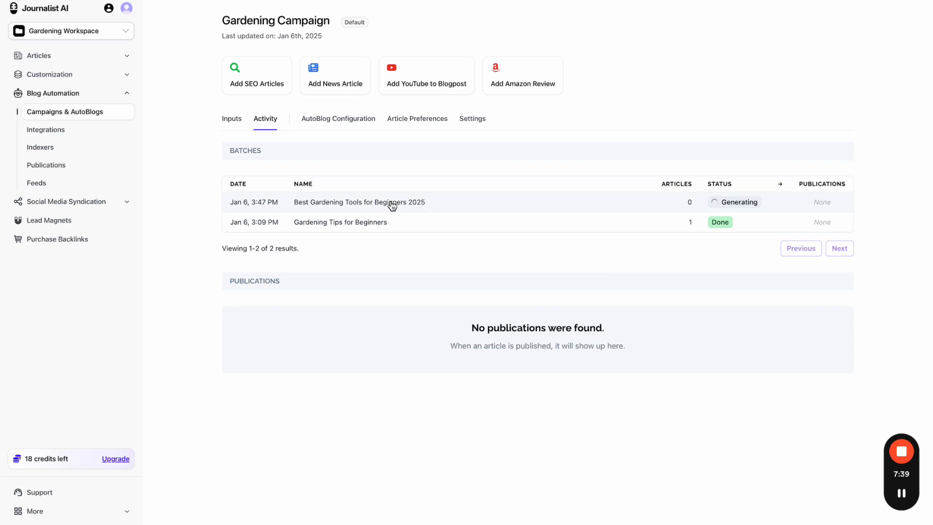
left_click(231, 121)
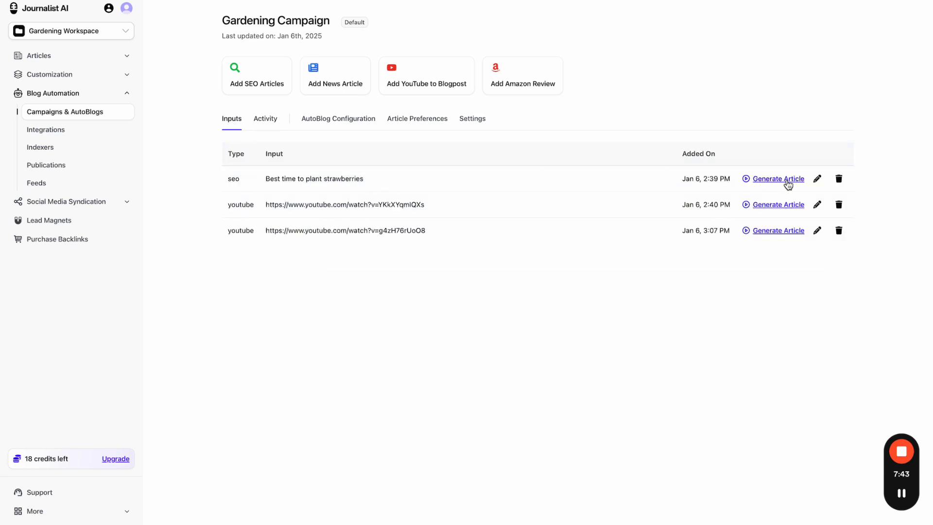
left_click(266, 121)
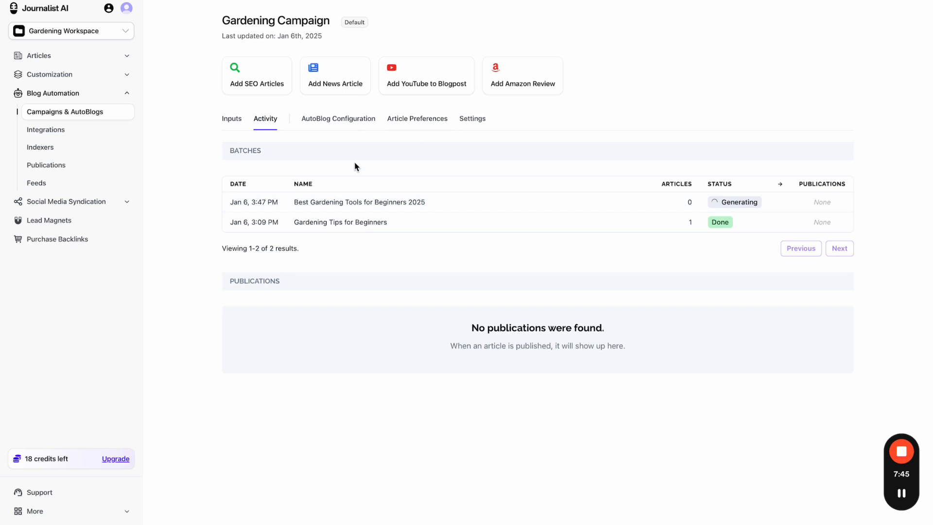
left_click(227, 126)
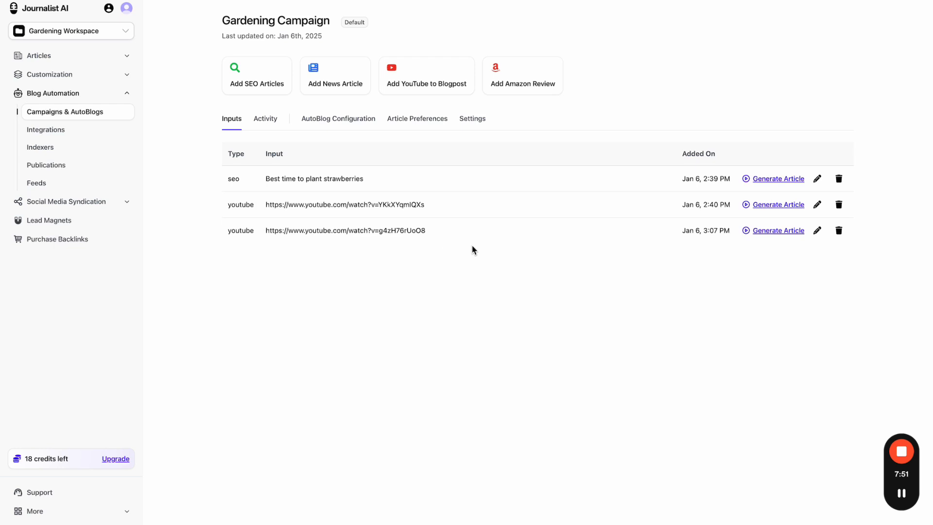
double_click(231, 205)
left_click(401, 124)
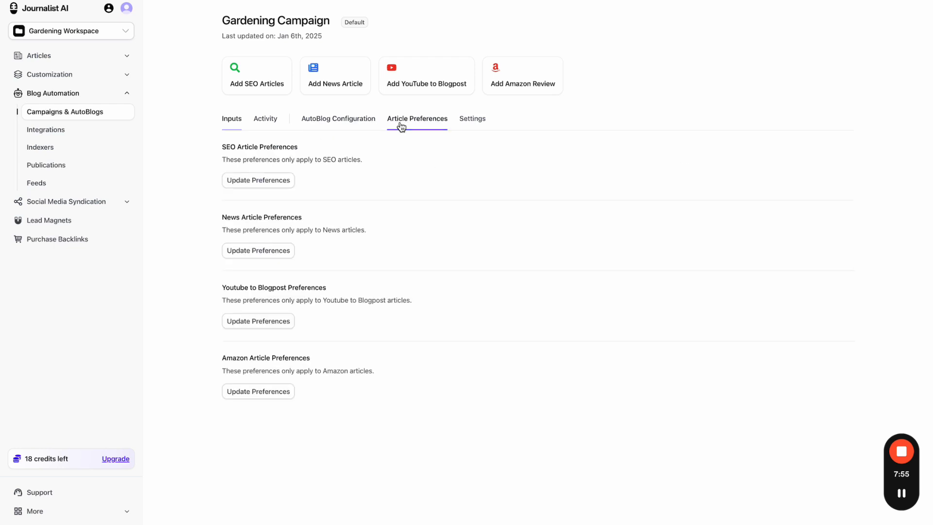
- Browse the Youtube to Blogpost Formatting, Images, Auto-Translate and Content tabs, closing without saving
left_click(266, 323)
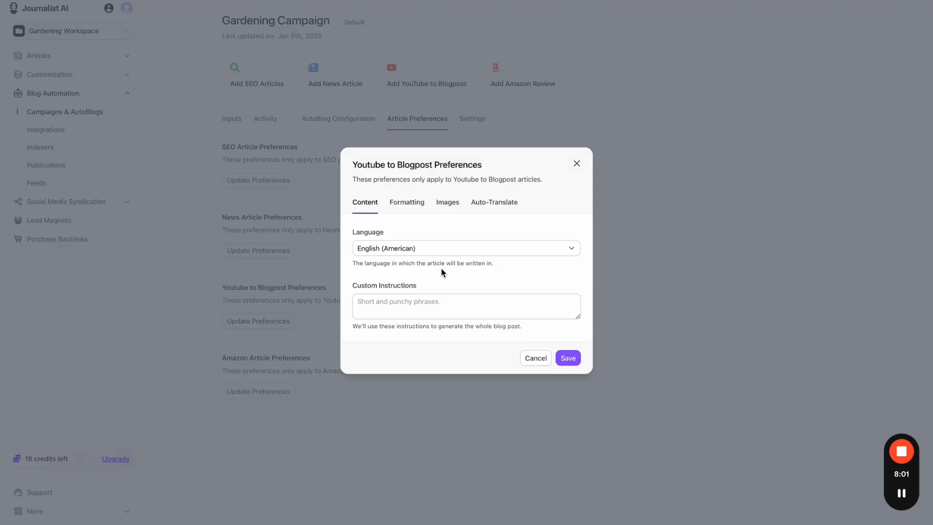
left_click(413, 207)
left_click(450, 228)
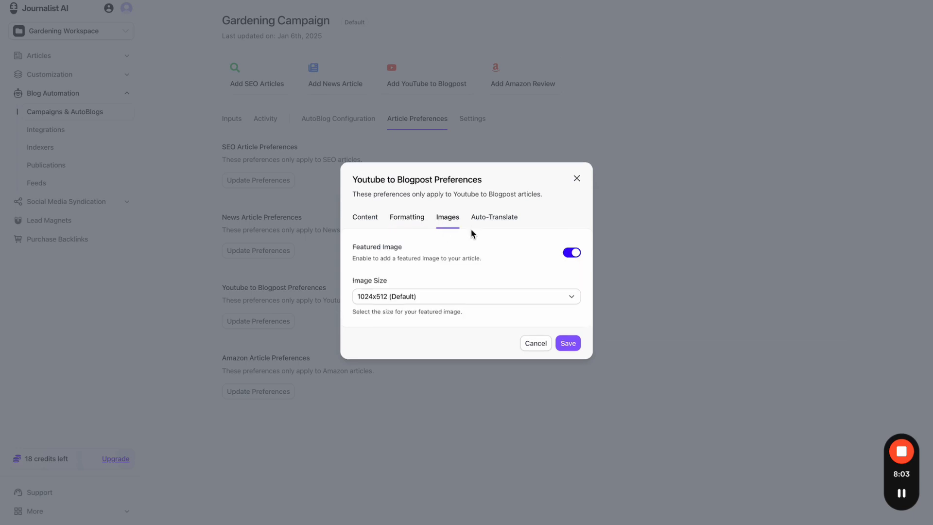
left_click(489, 217)
left_click(377, 214)
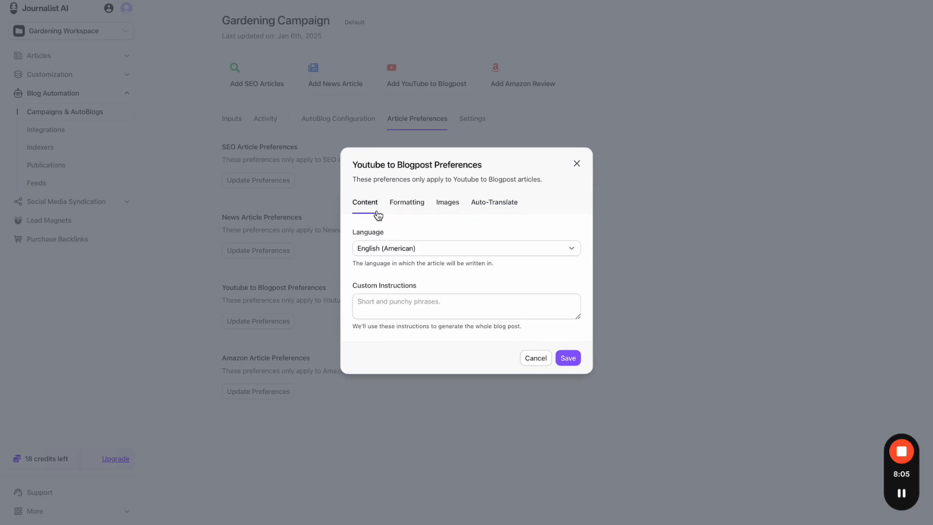
left_click(391, 250)
left_click(346, 272)
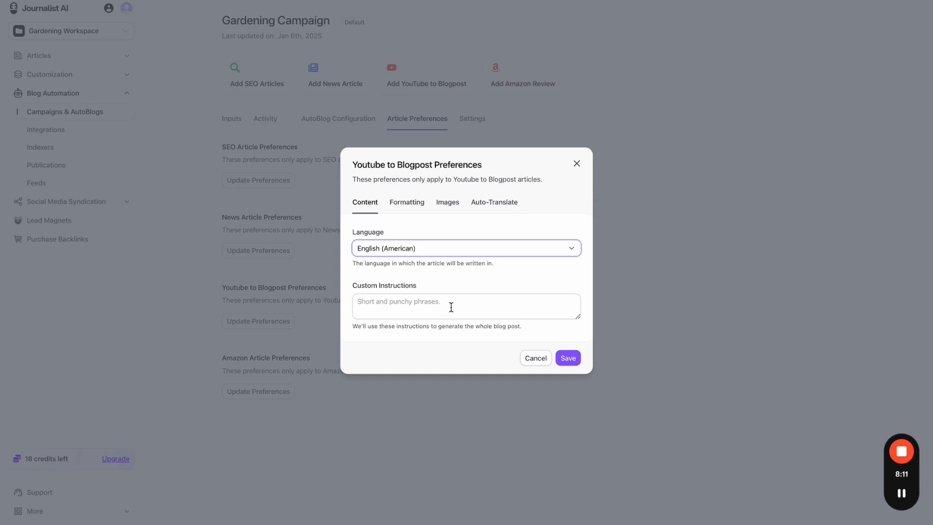
left_click(576, 164)
- Open the second input's YouTube video from its URL
left_click(224, 125)
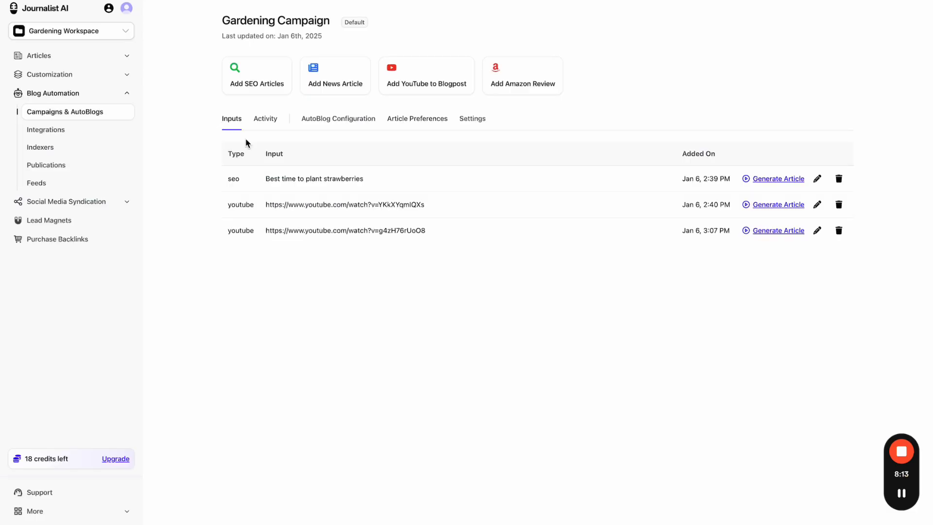
triple_click(332, 204)
right_click(332, 205)
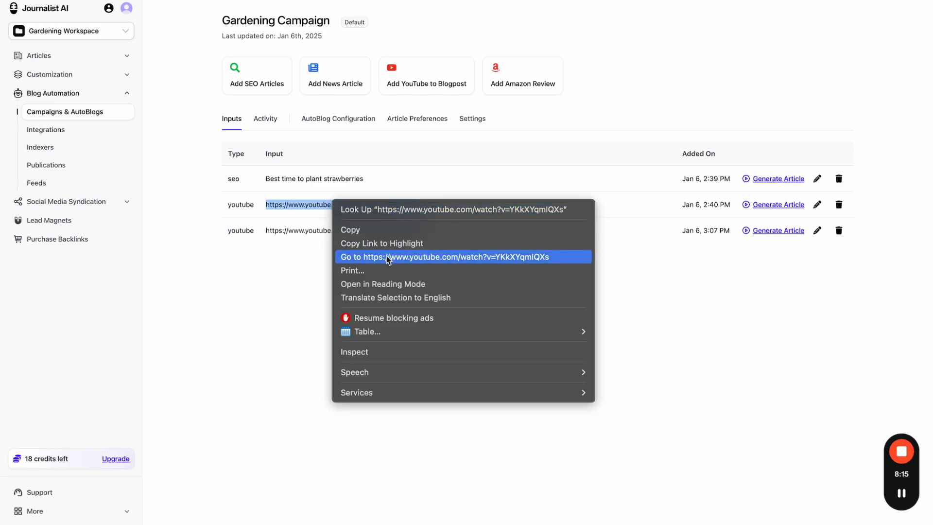
left_click(387, 258)
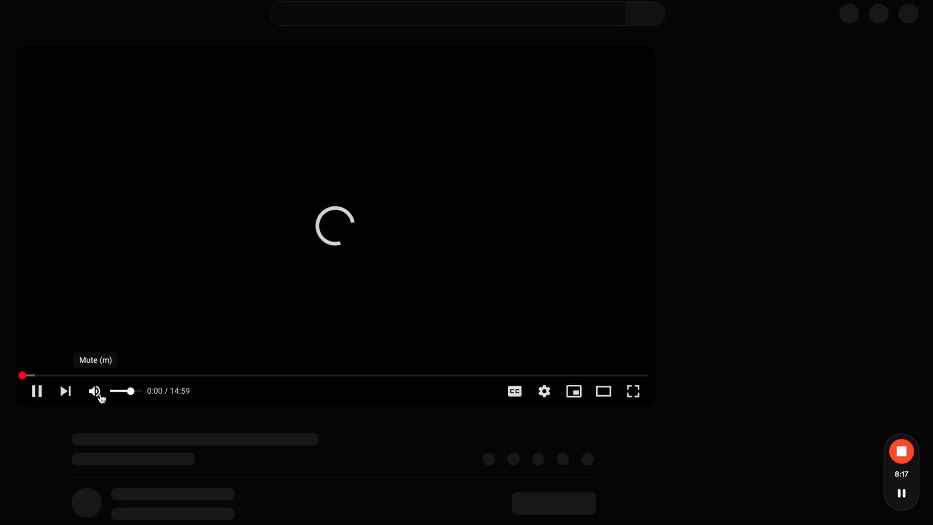
- Mute, skip ahead and pause the video, then return to the campaign's Article Preferences
left_click(94, 392)
left_click_drag(85, 374, 537, 376)
left_click(290, 253)
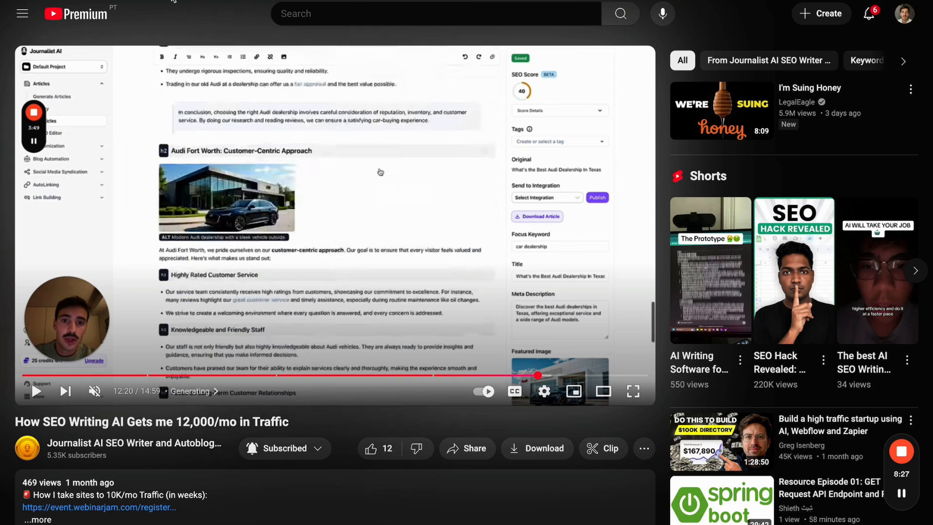
left_click_drag(265, 422, 189, 421)
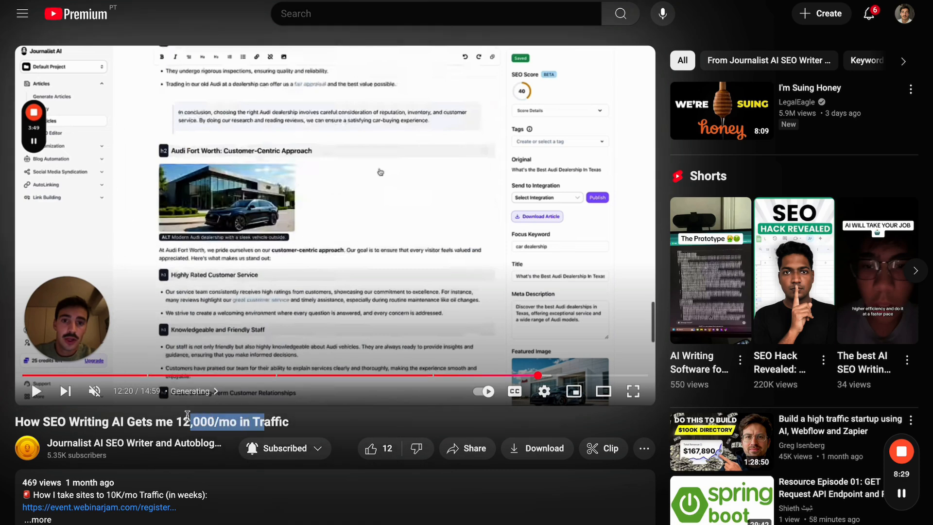
key("alt+Tab")
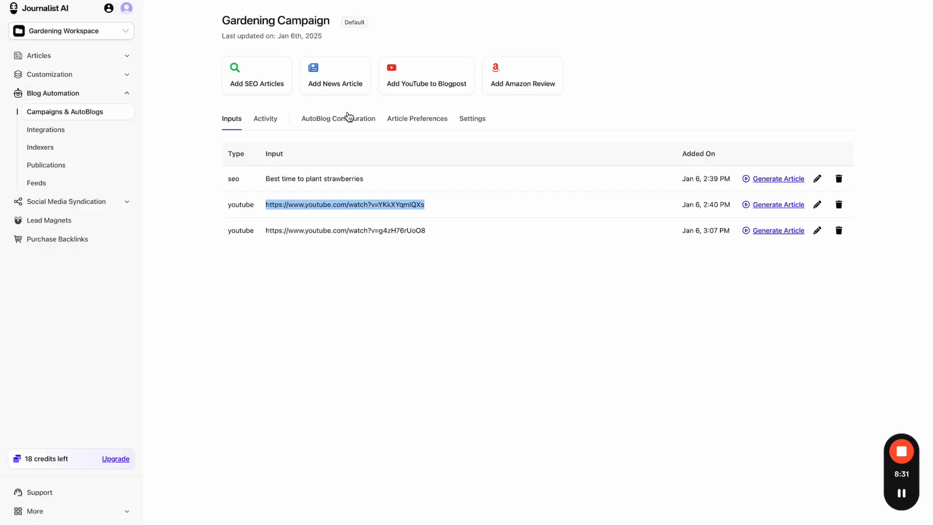
left_click(410, 121)
- Enter 'this is a case study artic' as the YouTube to Blogpost custom instructions
left_click(254, 320)
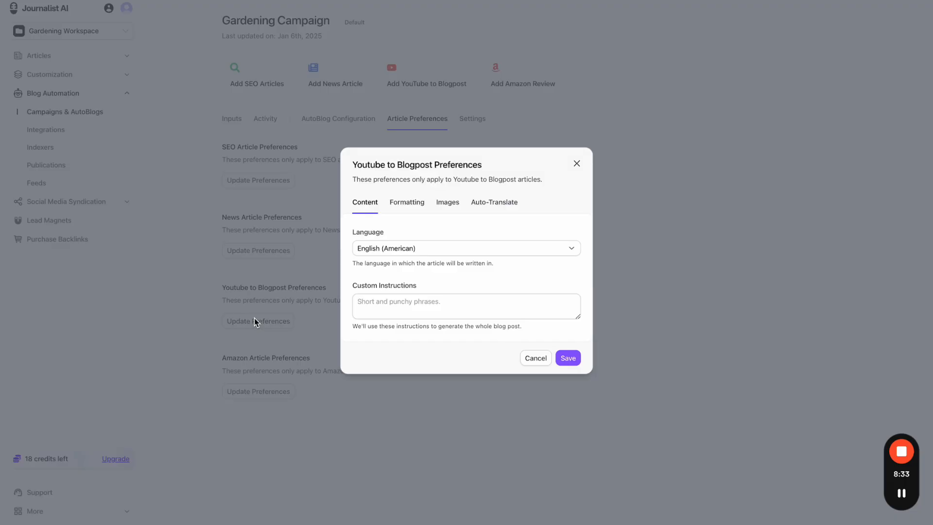
left_click(390, 309)
type("this is ")
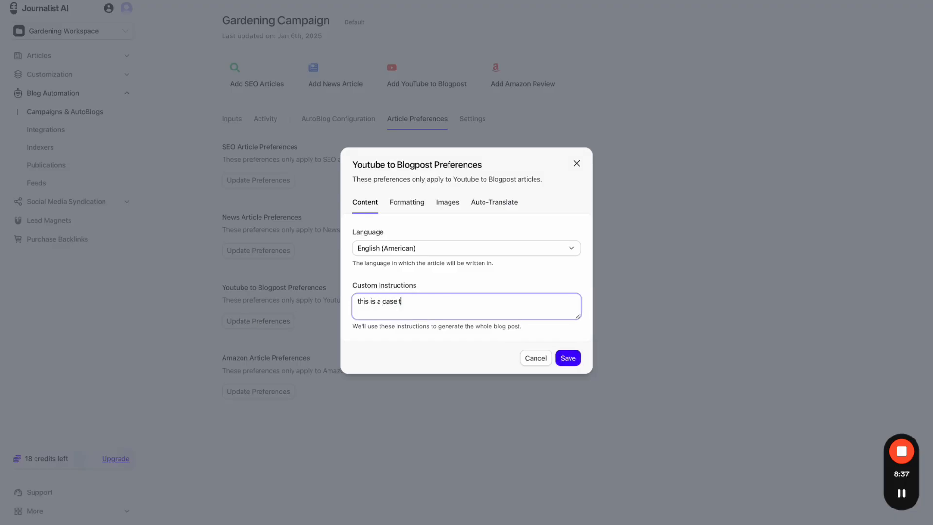
type("a case study article")
- Keep Title Case headings and the 1024x512 featured image size
left_click(412, 202)
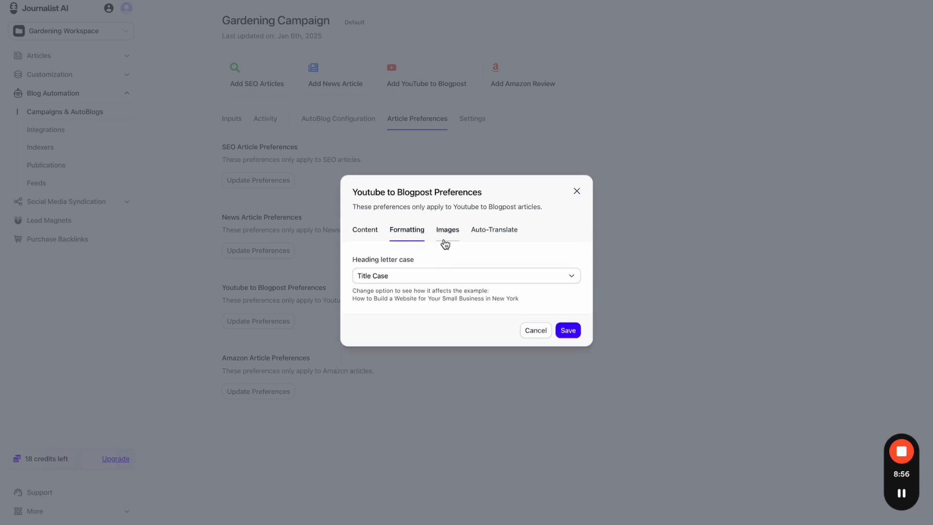
left_click(405, 276)
left_click(419, 322)
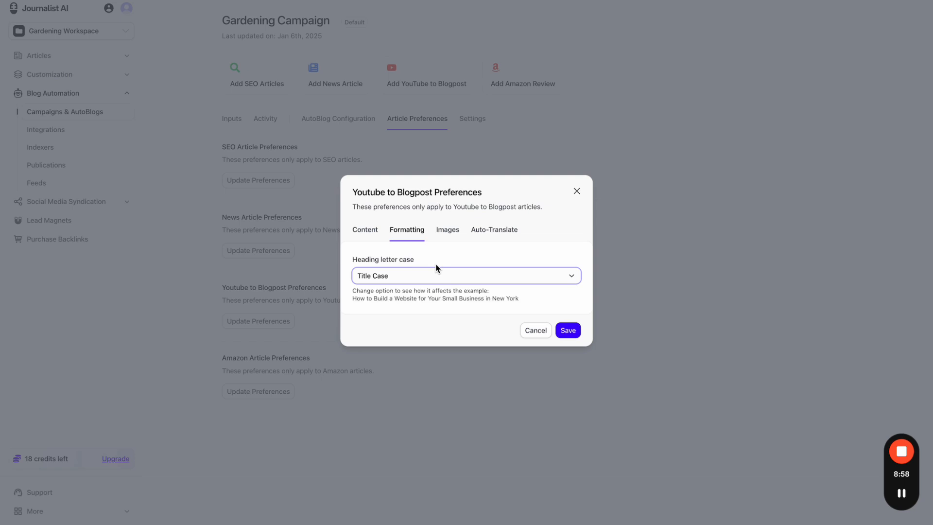
left_click(447, 232)
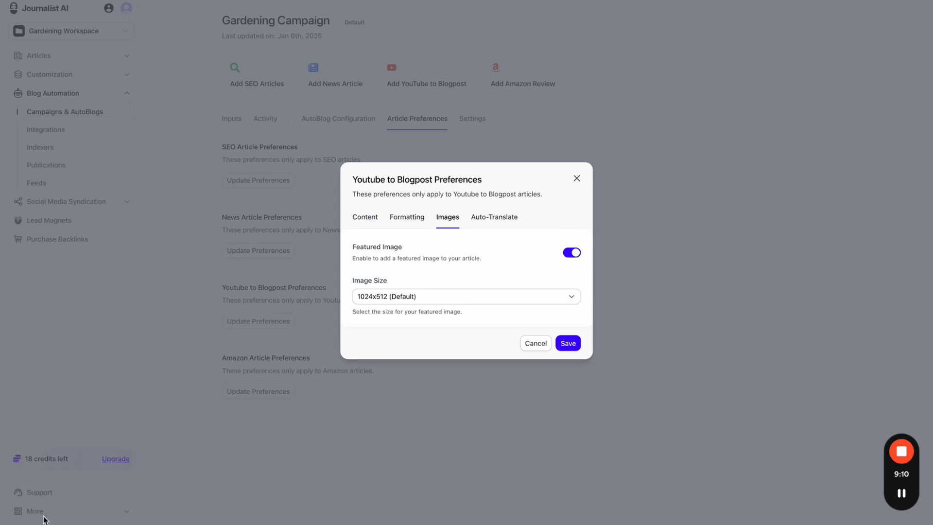
left_click(454, 296)
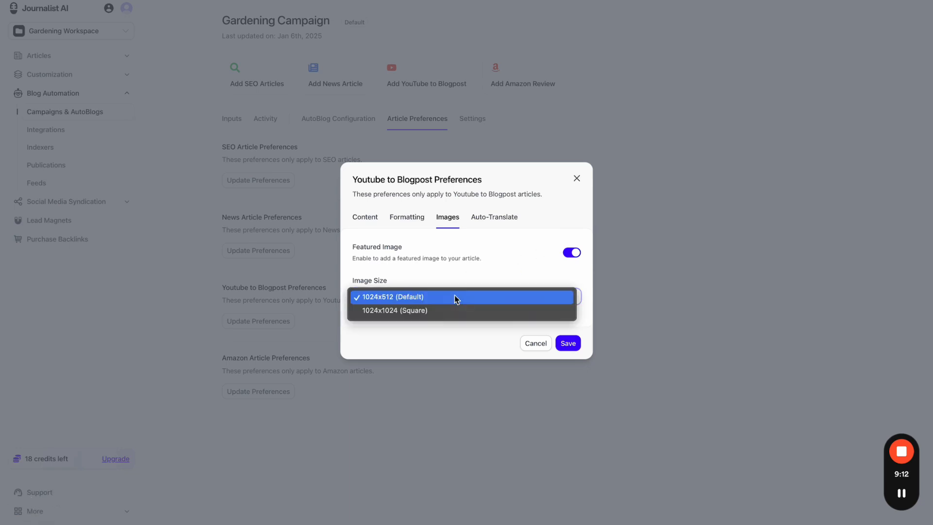
left_click(462, 270)
- Remove Portuguese from secondary languages, save, and go back to the campaign inputs
left_click(486, 218)
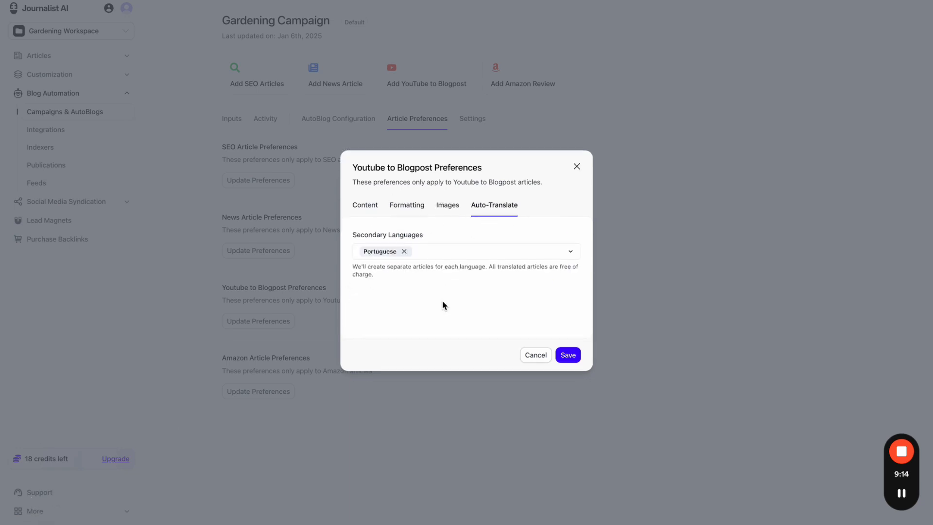
left_click(404, 251)
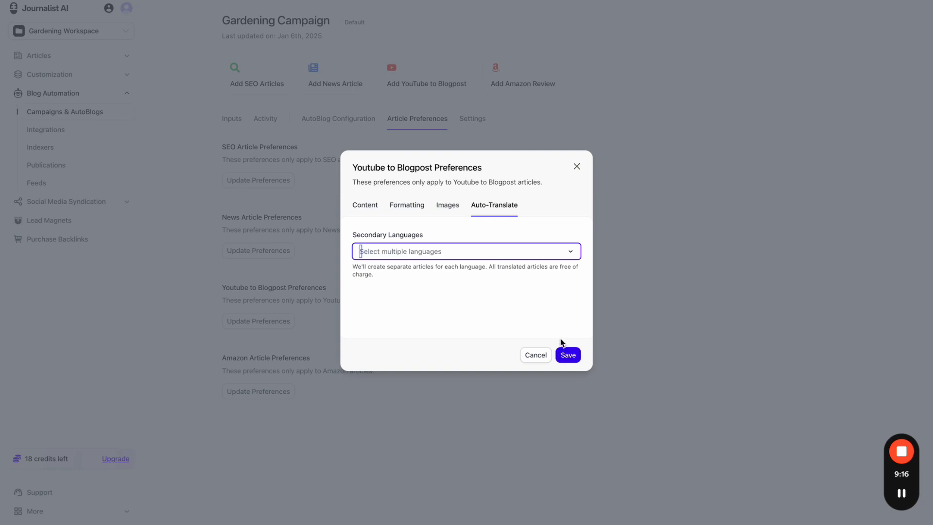
left_click(565, 355)
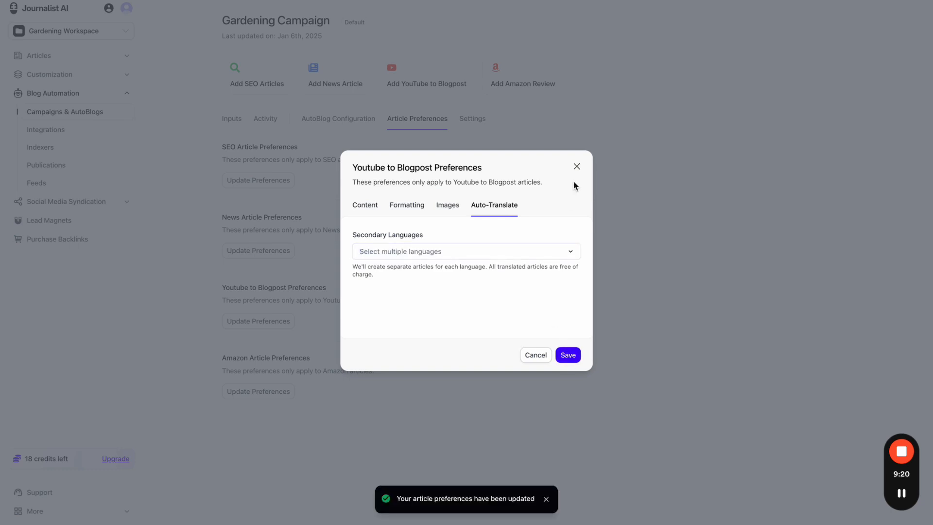
left_click(577, 166)
left_click(240, 118)
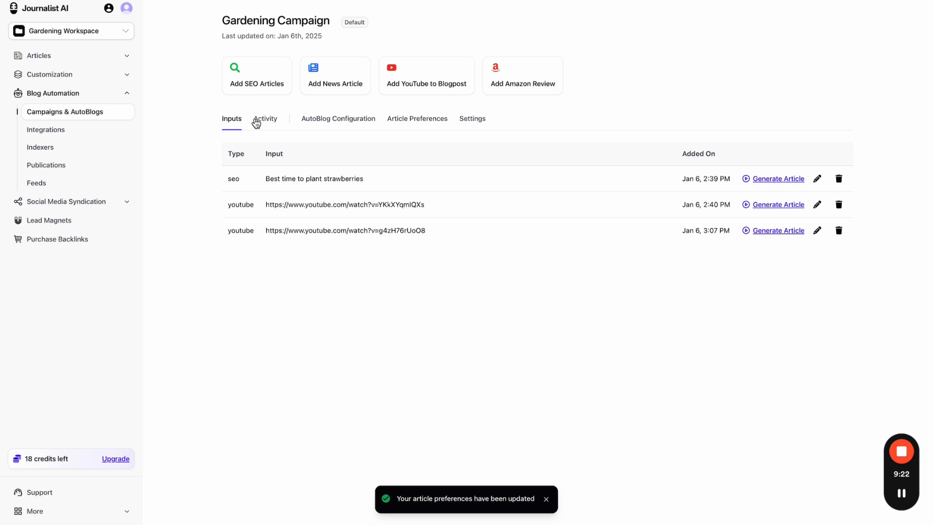
- Generate an article from the second YouTube input and check its status in History
left_click(764, 206)
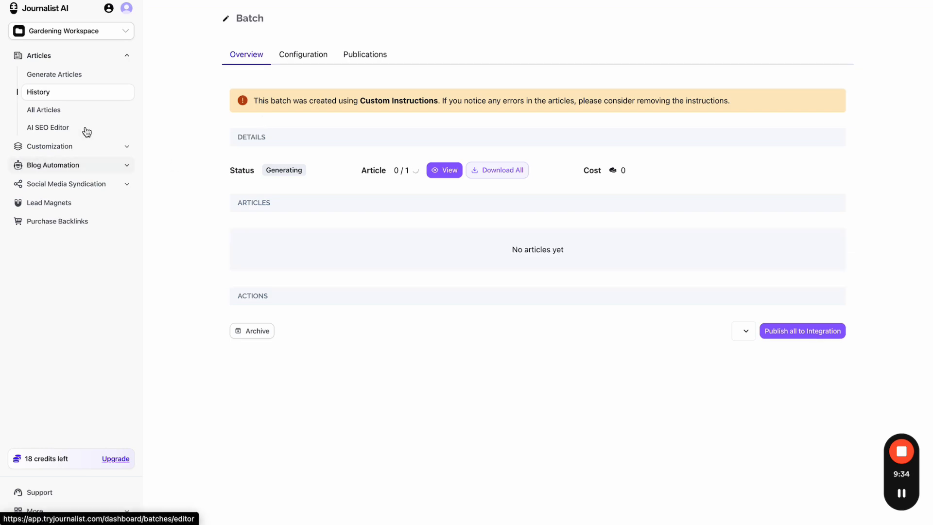
left_click(62, 96)
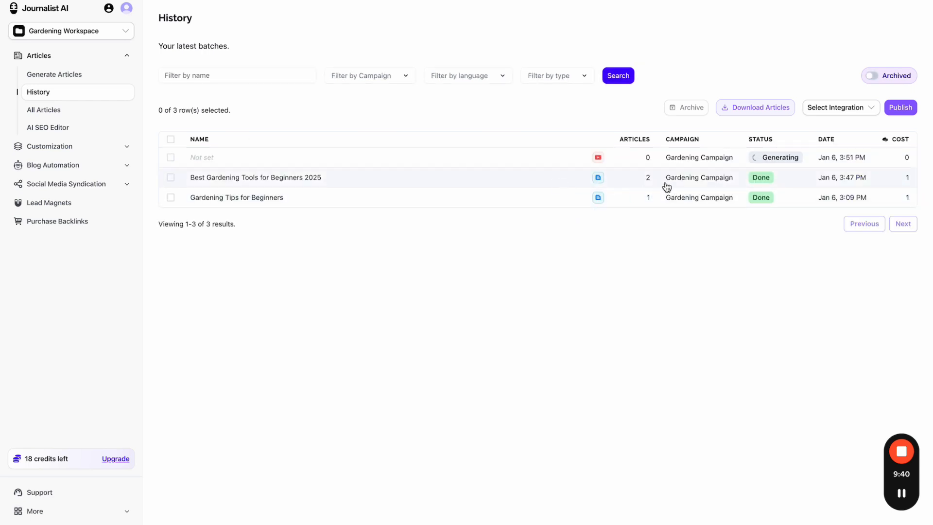
- Open the Best Gardening Tools for Beginners 2025 batch and preview its English article
left_click(647, 180)
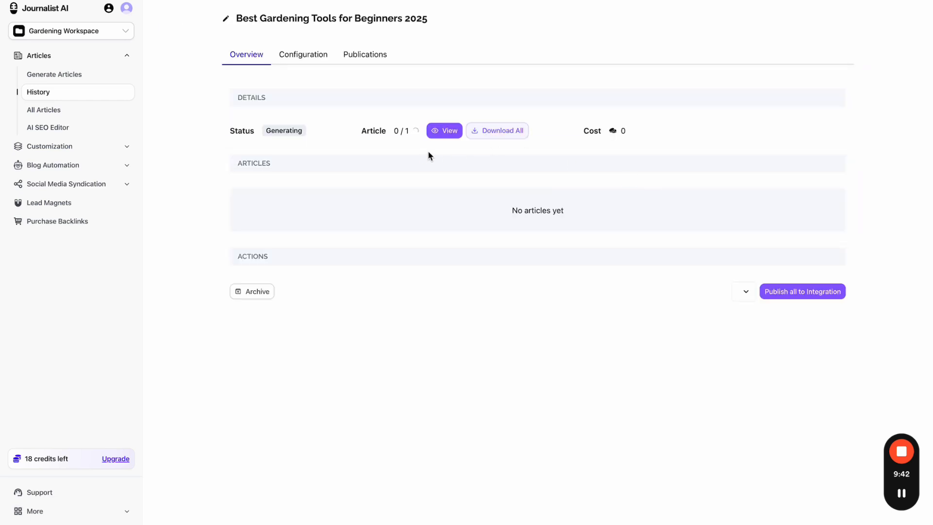
key("Escape")
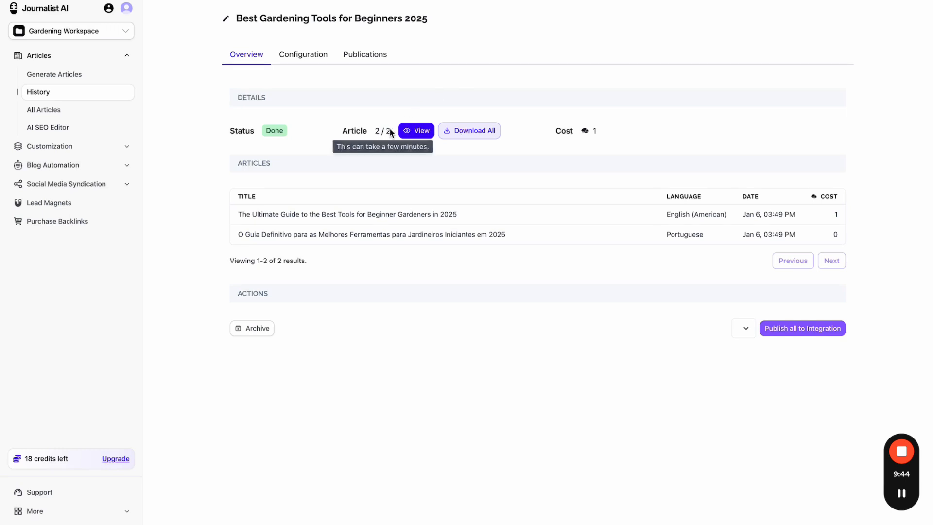
left_click(411, 130)
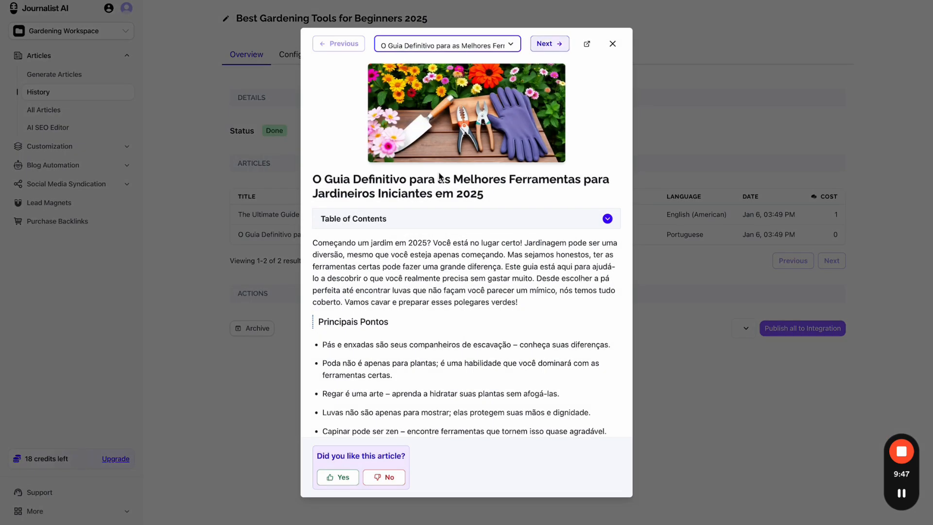
left_click(548, 44)
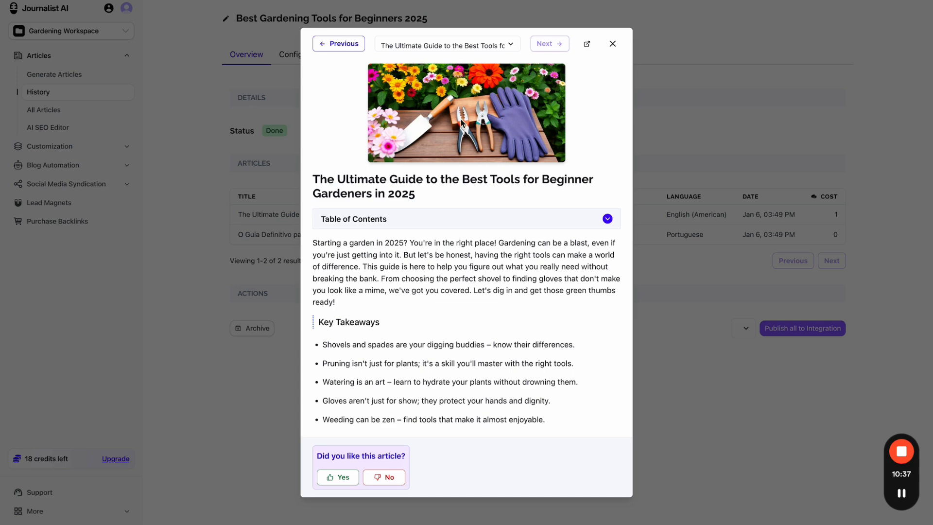
- Read through the English article, toggling its table of contents, then open the Configuration tab
scroll(471, 176, "down", 1)
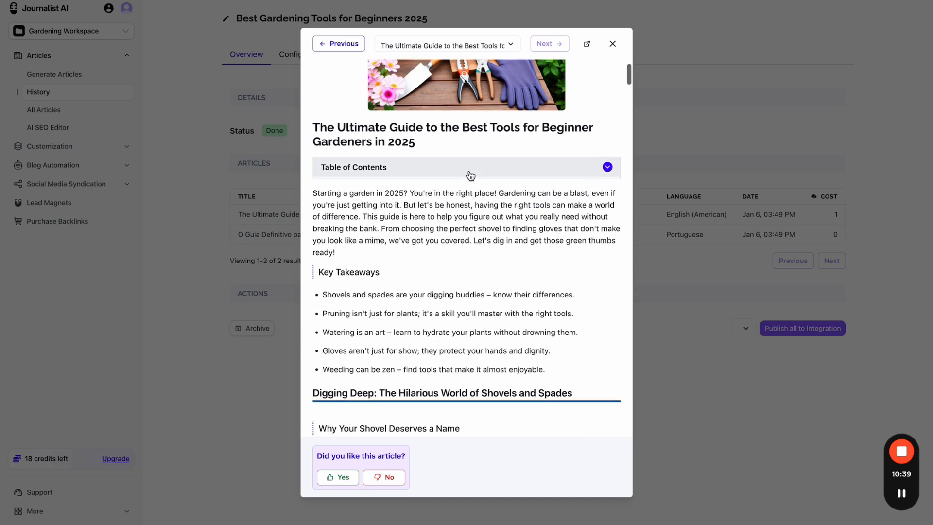
left_click(470, 175)
left_click(470, 176)
scroll(367, 167, "down", 7)
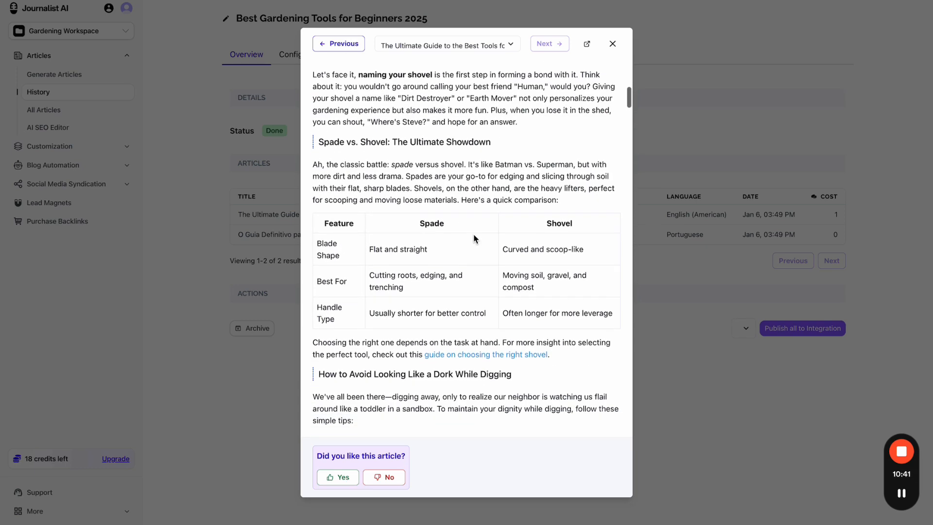
scroll(473, 234, "down", 2)
scroll(518, 260, "down", 3)
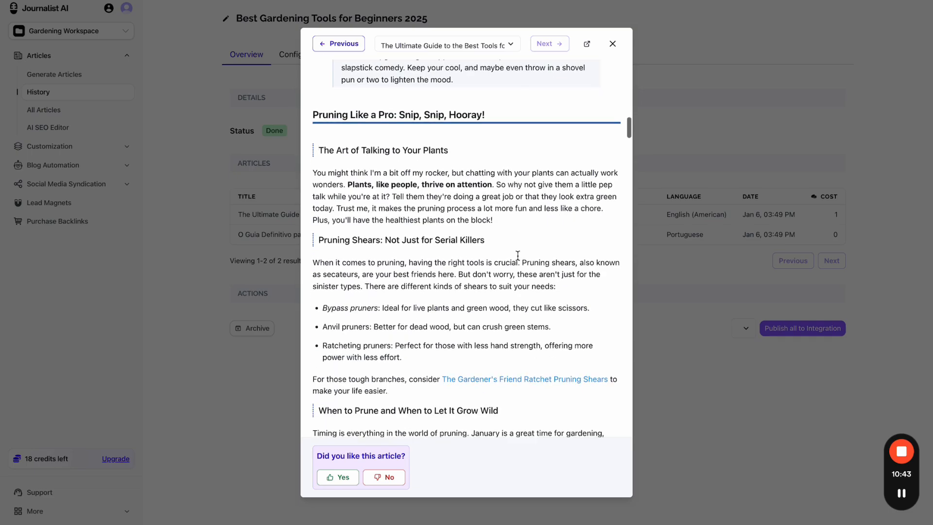
left_click(613, 43)
left_click(305, 56)
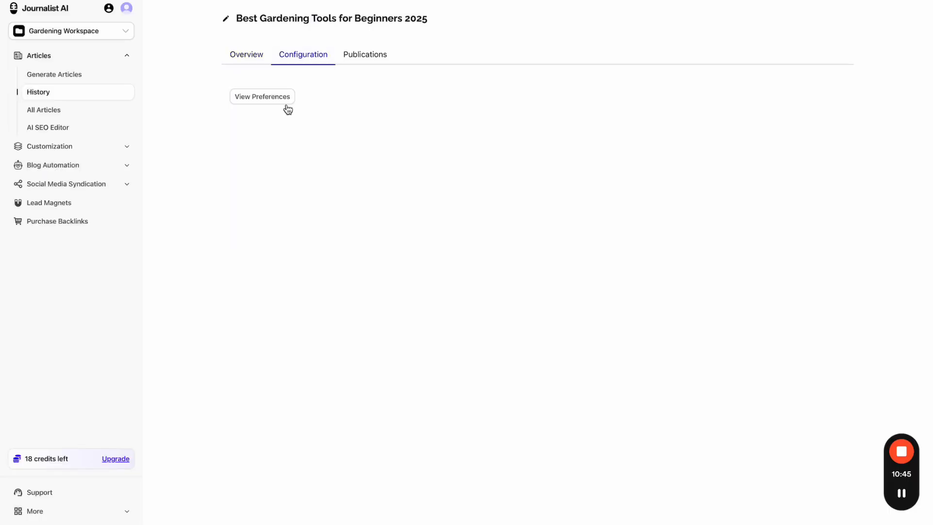
- Inspect the batch's article preferences, highlighting the external links setting and joegardener.com sitemap URL
left_click(269, 97)
scroll(554, 202, "down", 3)
scroll(554, 243, "down", 5)
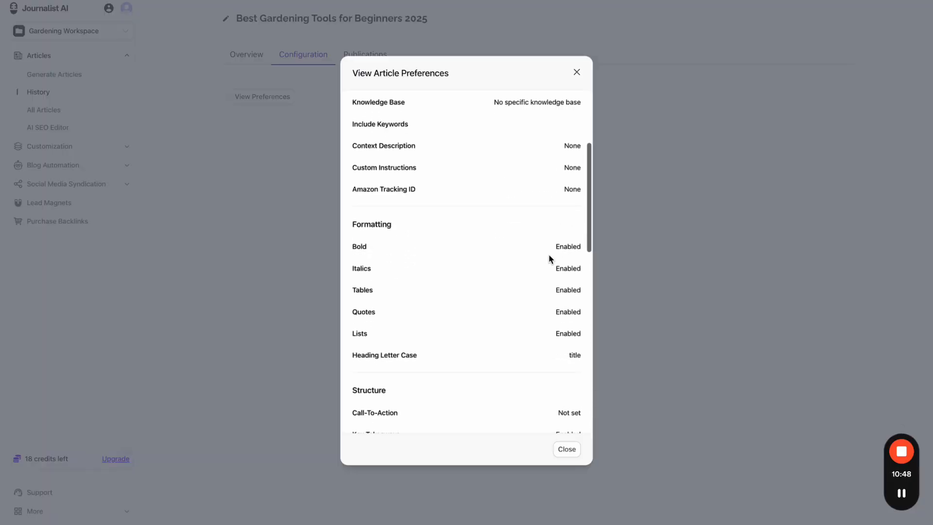
scroll(547, 284, "down", 1)
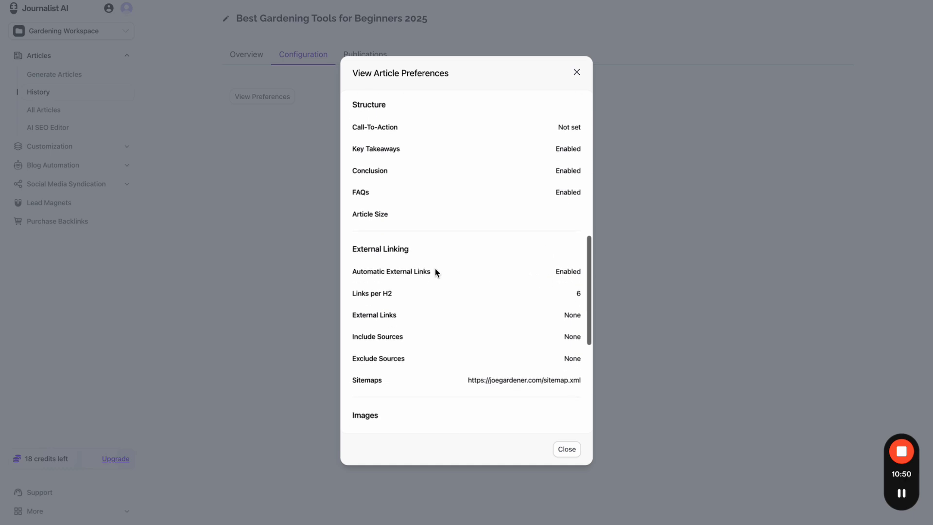
double_click(584, 274)
left_click_drag(354, 270, 572, 271)
scroll(572, 275, "down", 1)
left_click_drag(357, 321, 578, 321)
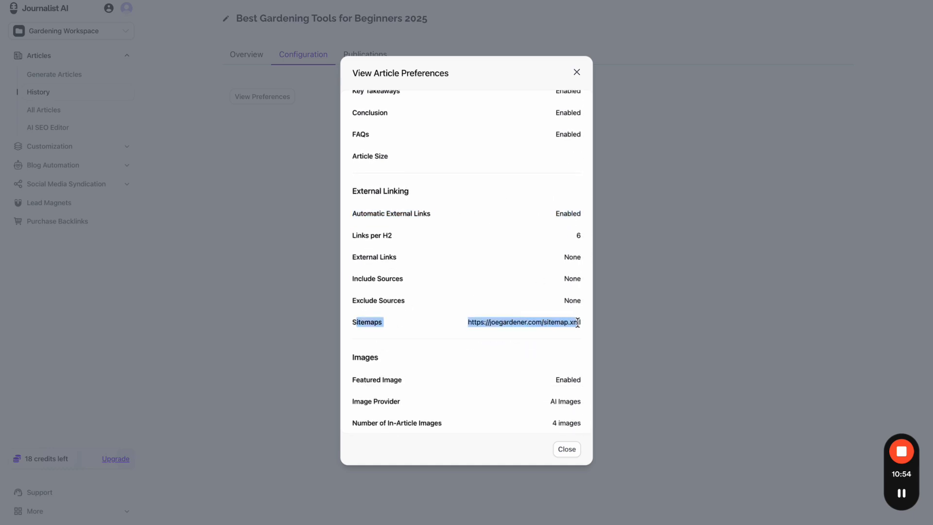
triple_click(570, 322)
left_click(654, 284)
left_click(250, 64)
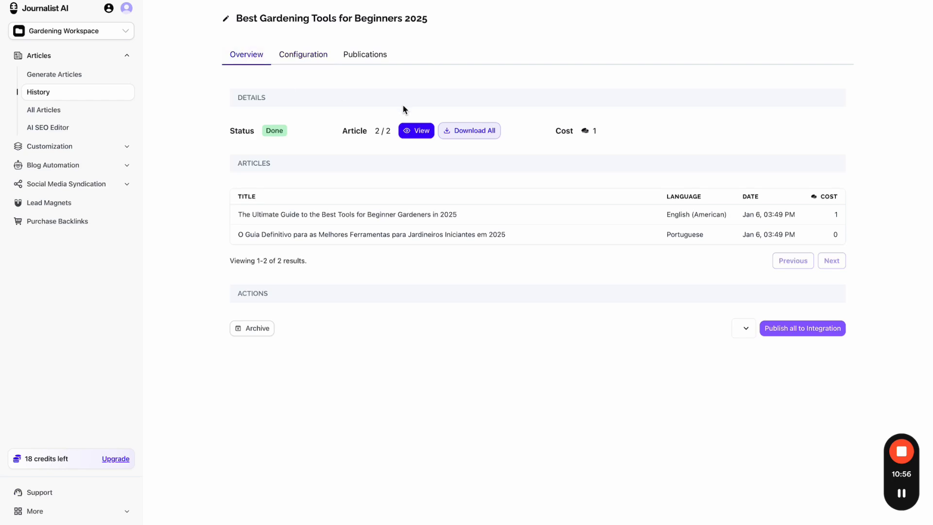
- Preview the gardening tools article, scroll through it, and play the embedded Garden Safety video
left_click(409, 137)
scroll(476, 140, "down", 20)
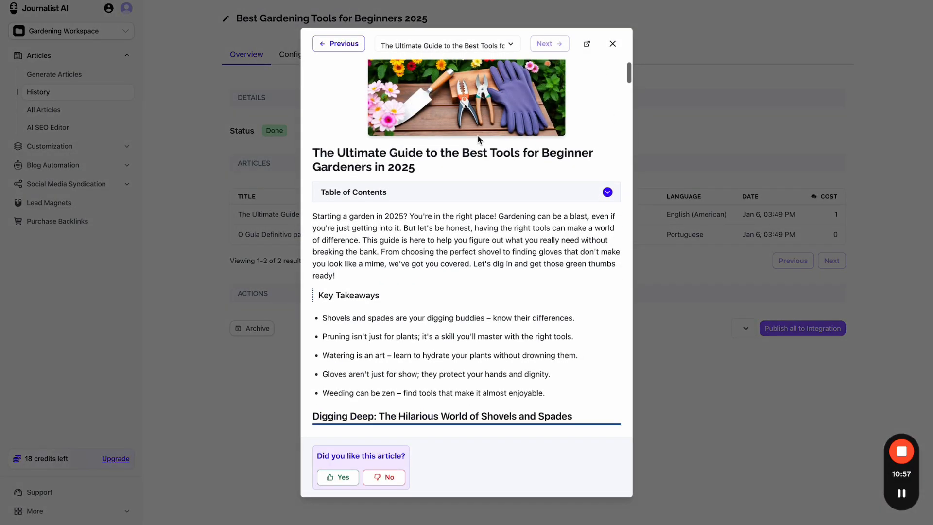
scroll(478, 140, "down", 2)
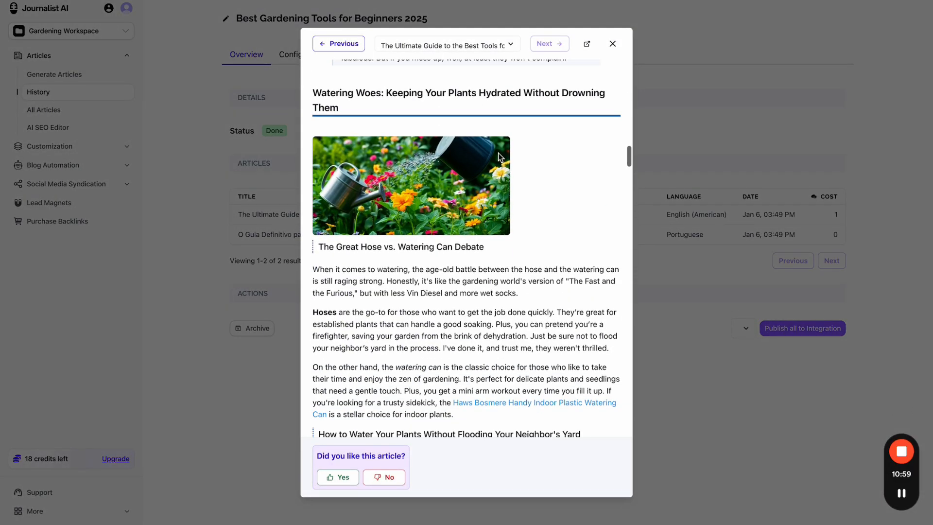
scroll(457, 212, "down", 8)
scroll(458, 213, "down", 15)
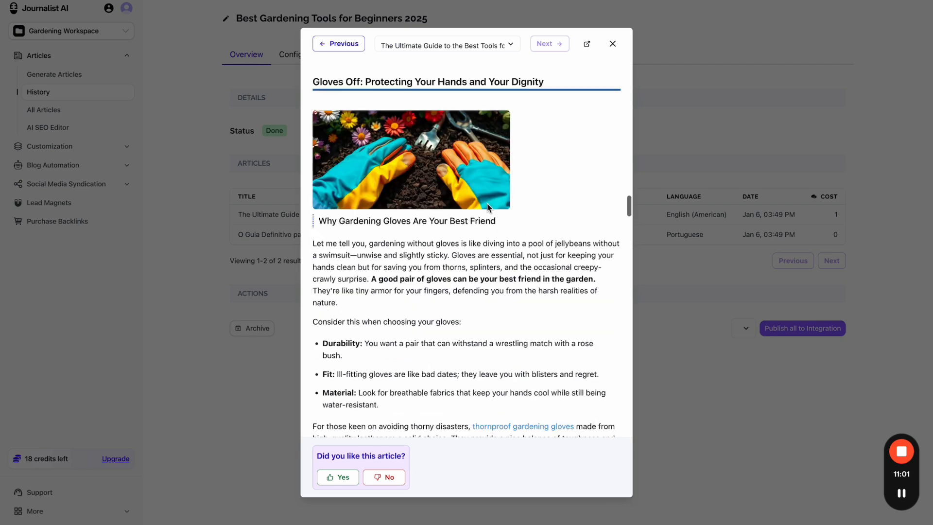
scroll(489, 207, "down", 12)
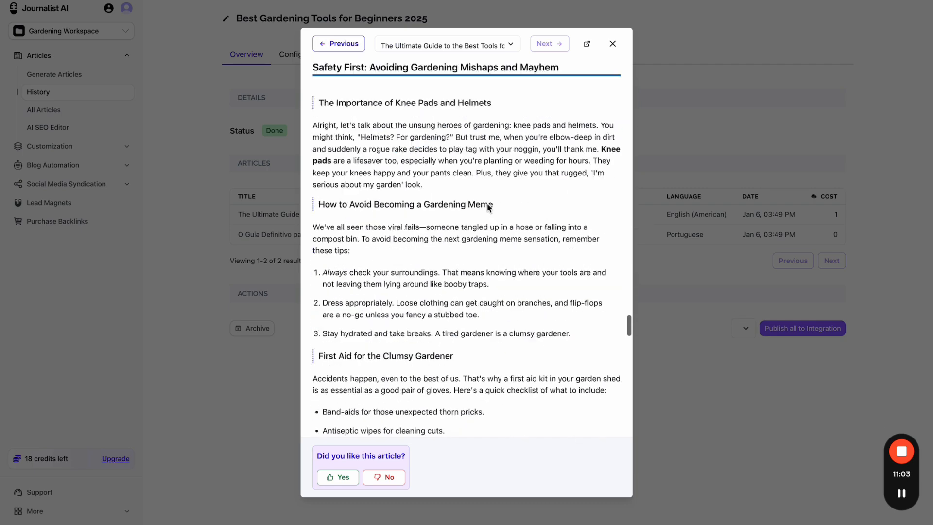
scroll(484, 217, "up", 2)
scroll(482, 219, "up", 1)
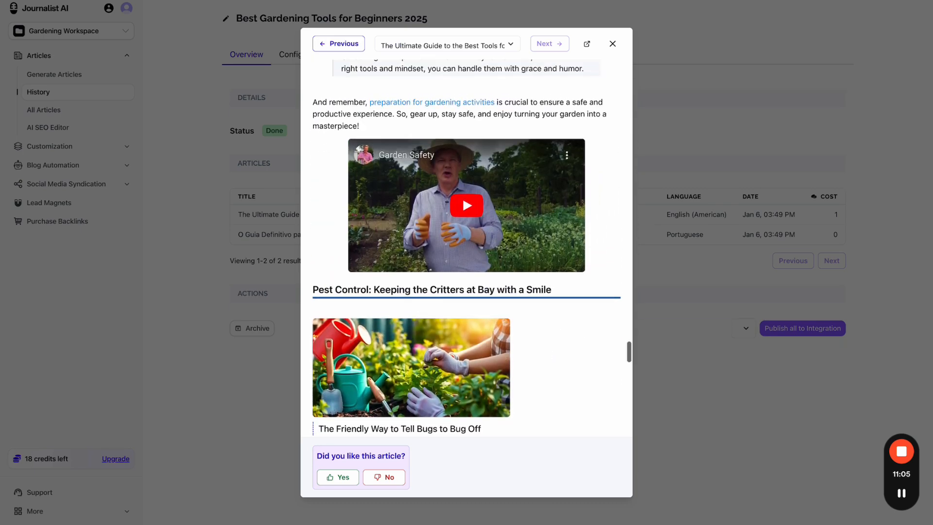
left_click(466, 225)
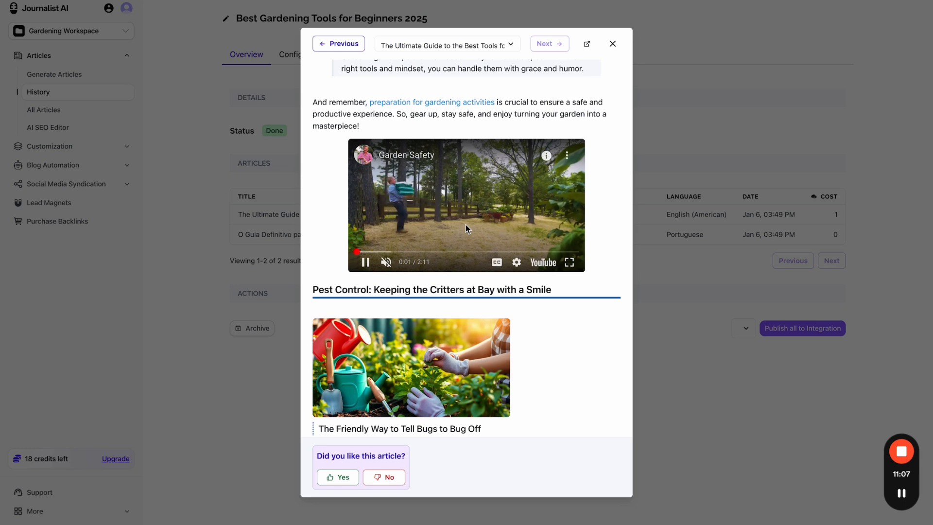
scroll(466, 225, "up", 20)
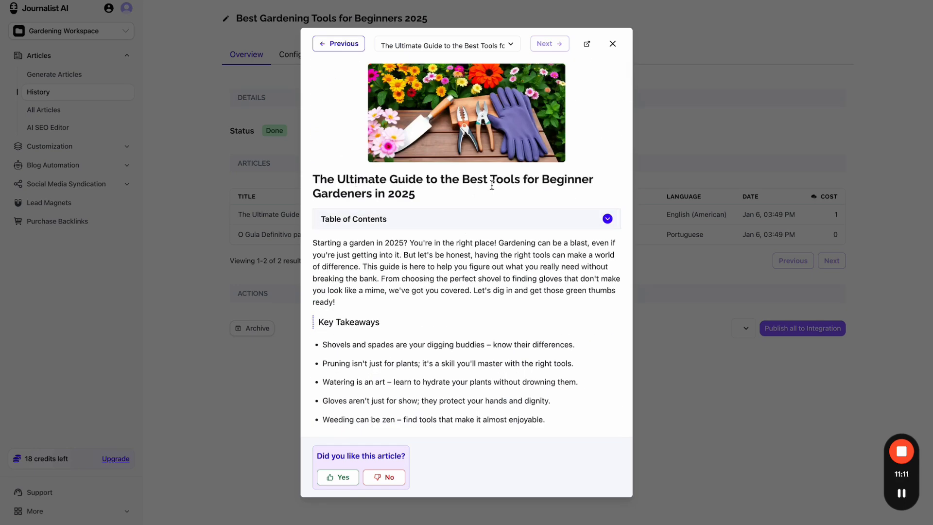
left_click_drag(492, 184, 406, 185)
left_click(446, 207)
- Skip the video past one minute, check the Meta Description, and close the preview
scroll(444, 208, "down", 20)
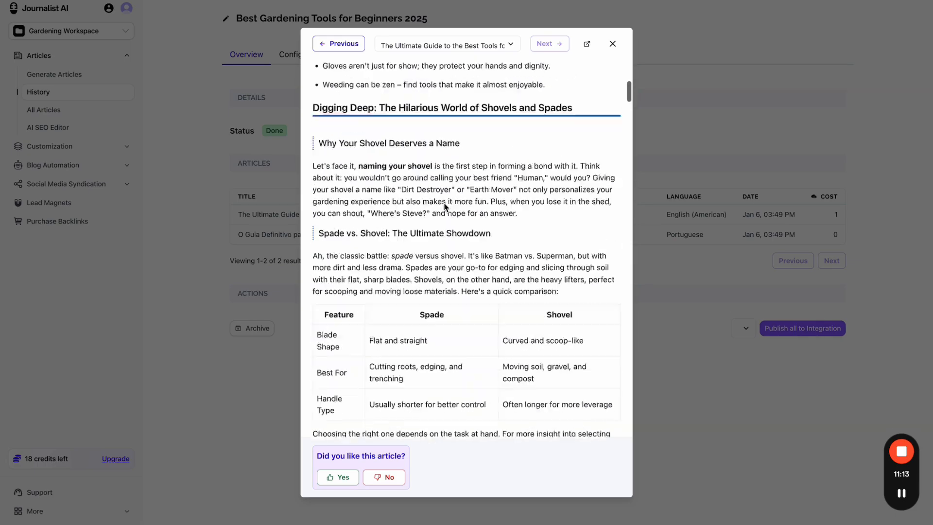
scroll(444, 208, "down", 20)
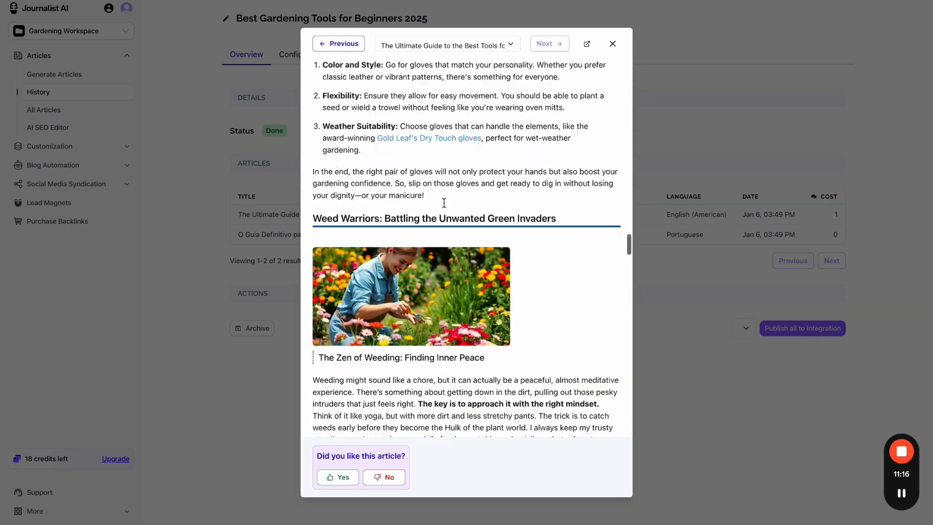
scroll(444, 204, "up", 1)
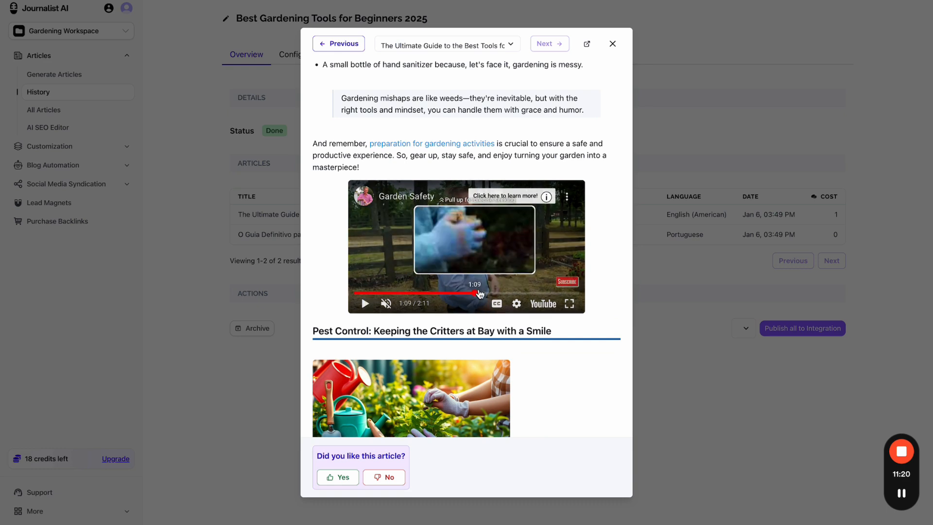
left_click(486, 293)
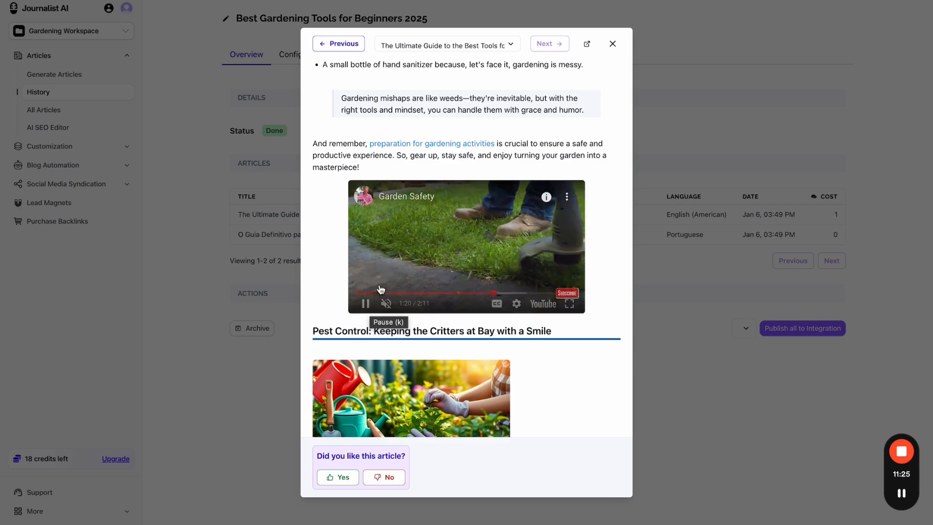
scroll(379, 297, "down", 8)
scroll(379, 297, "down", 10)
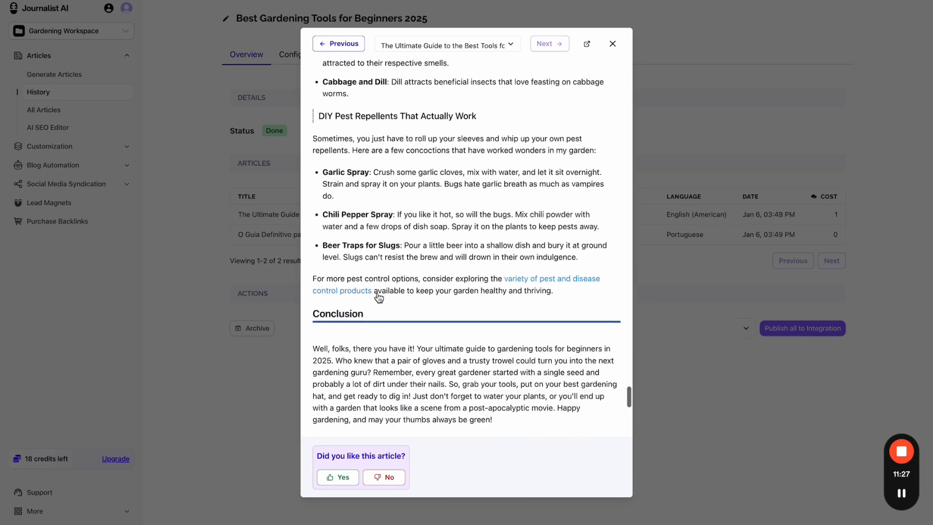
scroll(378, 297, "up", 4)
scroll(418, 243, "down", 4)
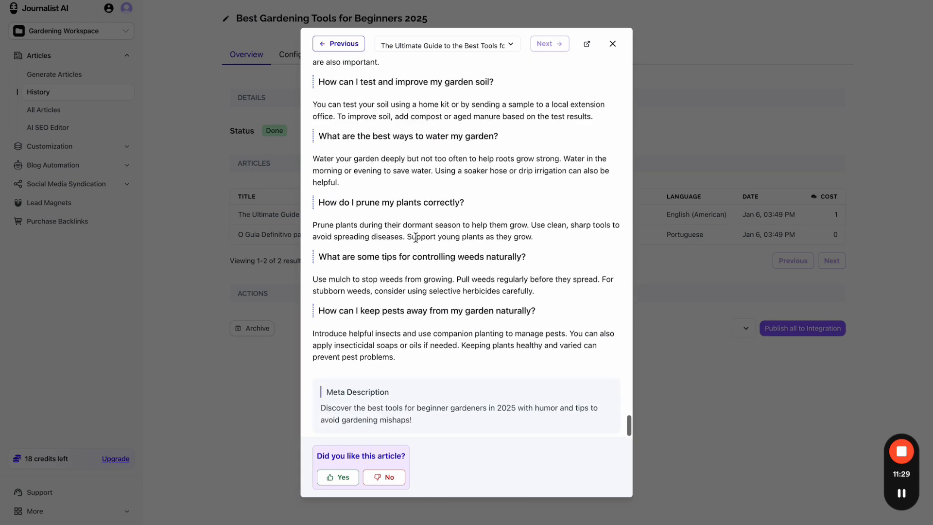
scroll(418, 243, "up", 4)
scroll(418, 292, "down", 4)
left_click_drag(330, 394, 483, 422)
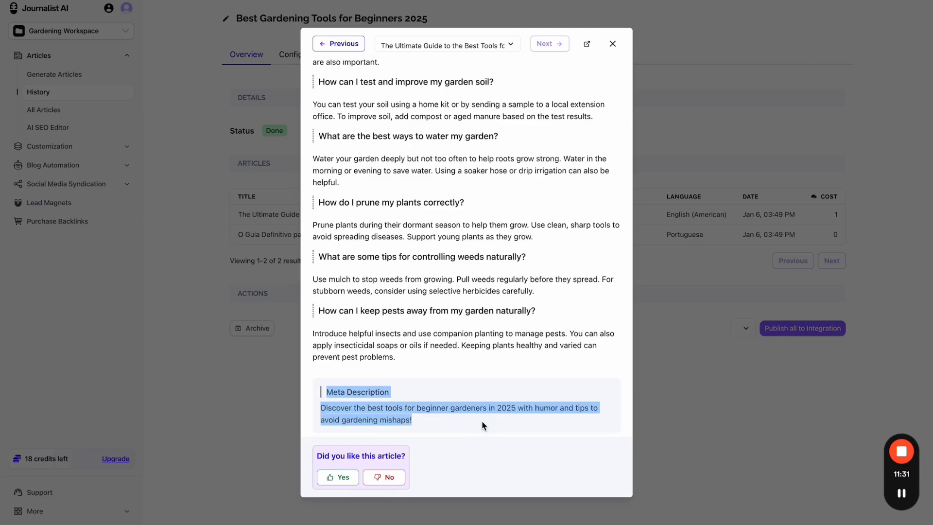
scroll(494, 227, "up", 20)
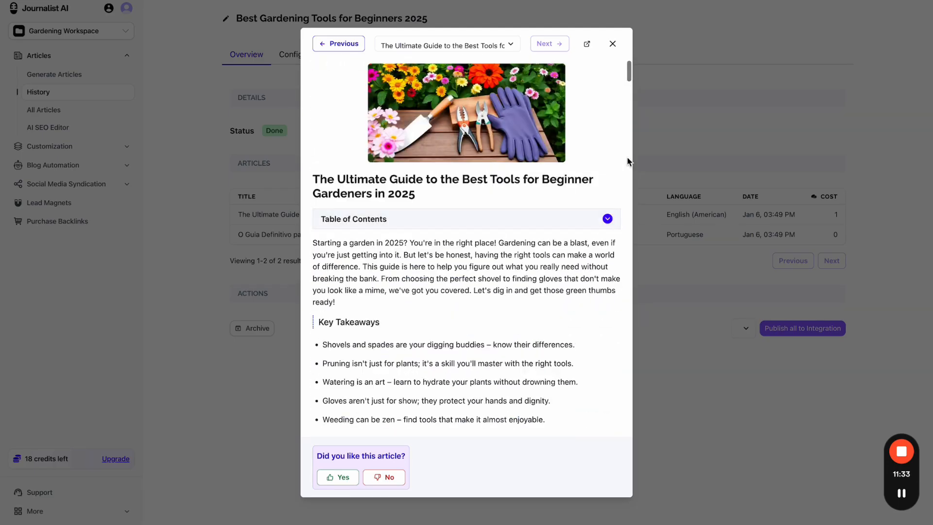
left_click(663, 153)
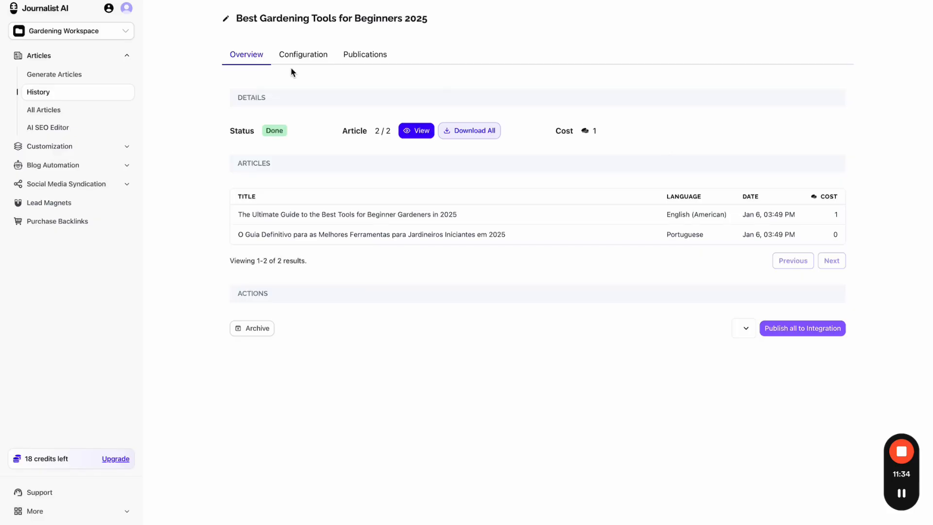
- From the Gardening Campaign's Activity tab, open the AI Writing and SEO Growth Strategies batch
left_click(97, 166)
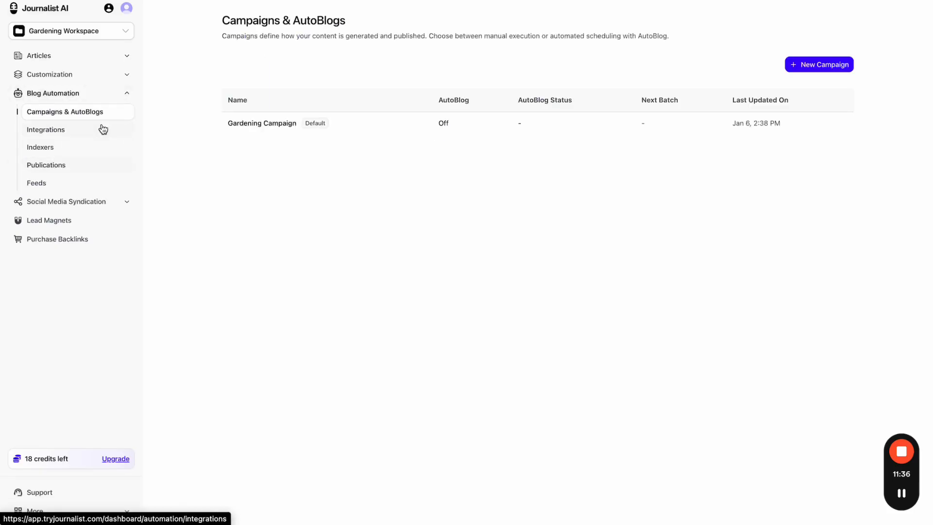
left_click(278, 125)
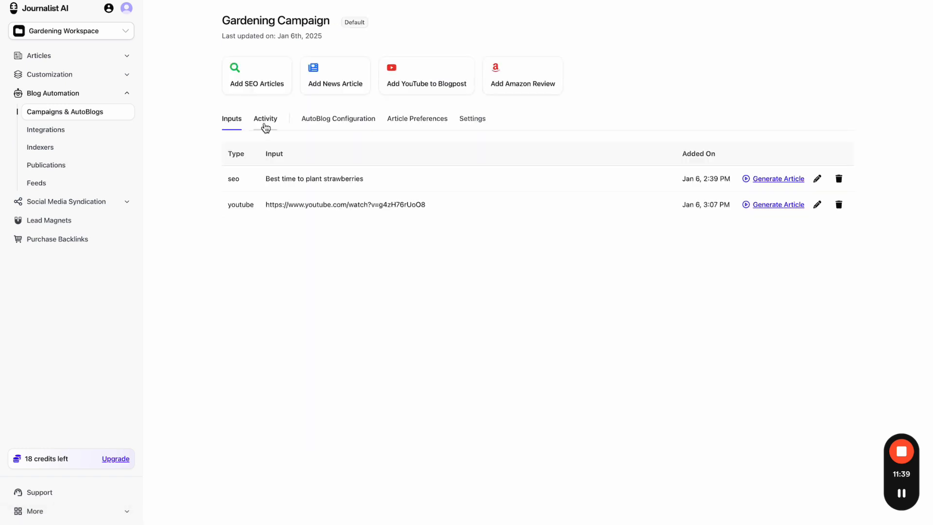
left_click(269, 122)
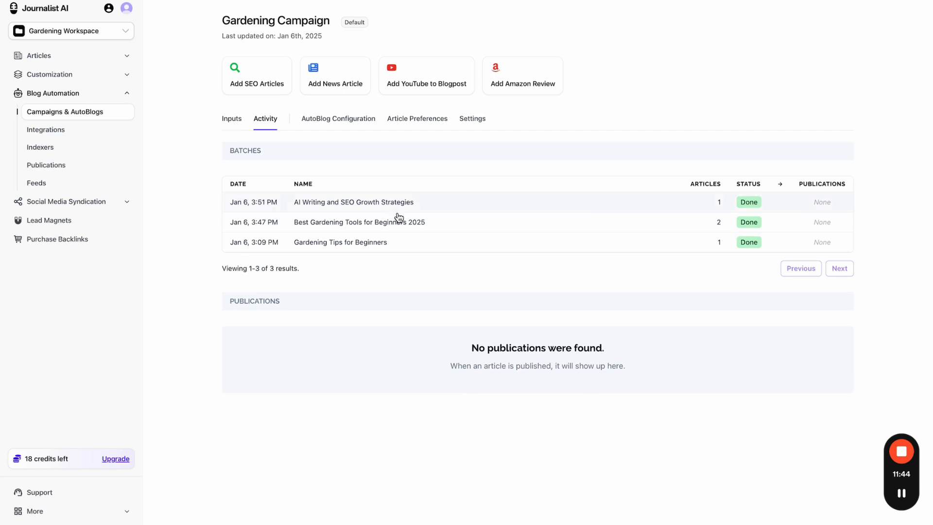
left_click(233, 118)
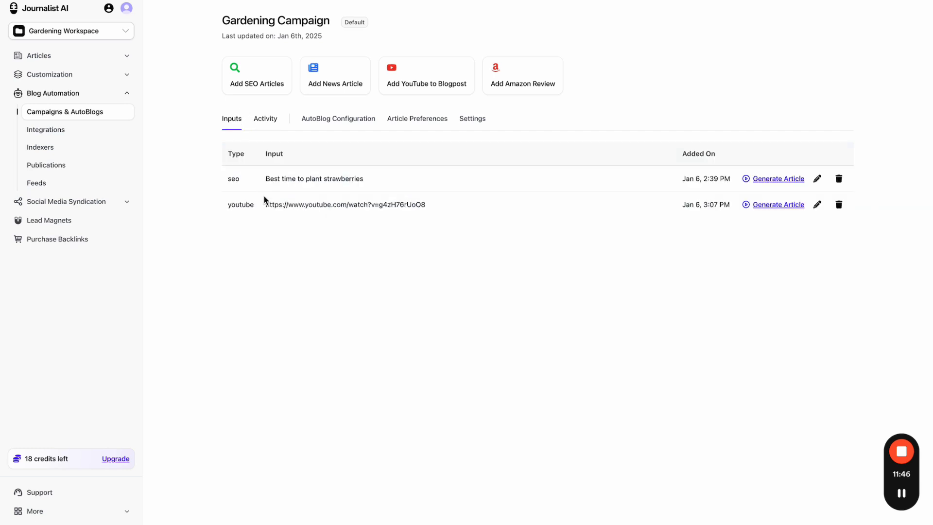
left_click(271, 128)
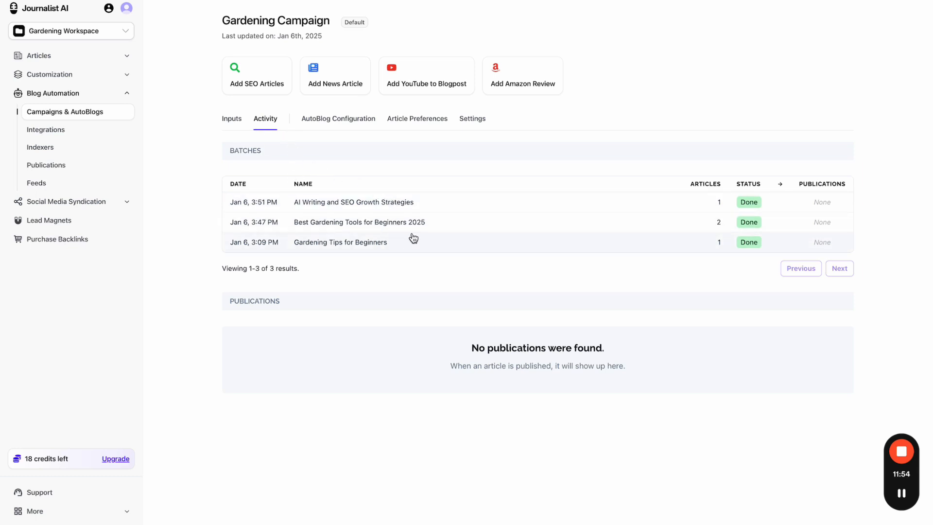
left_click(402, 202)
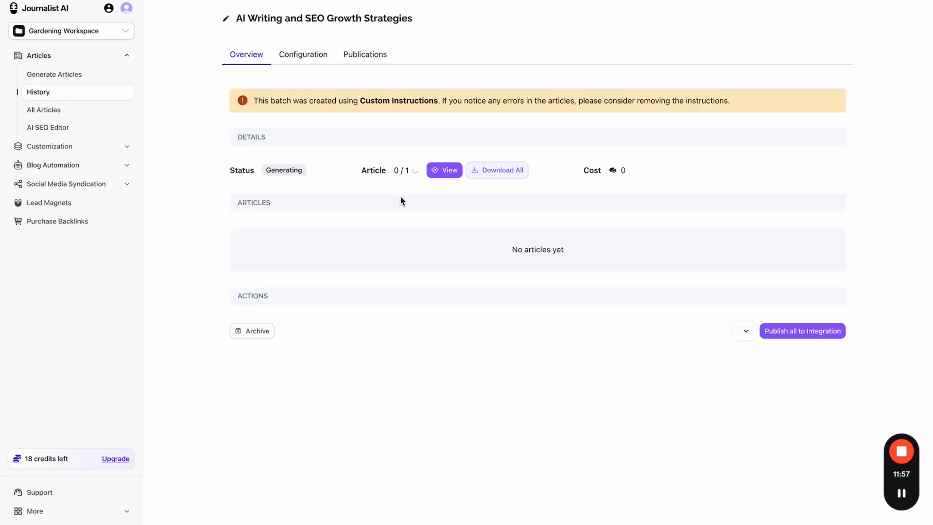
- Preview the generated SEO strategy article and close it
left_click(462, 176)
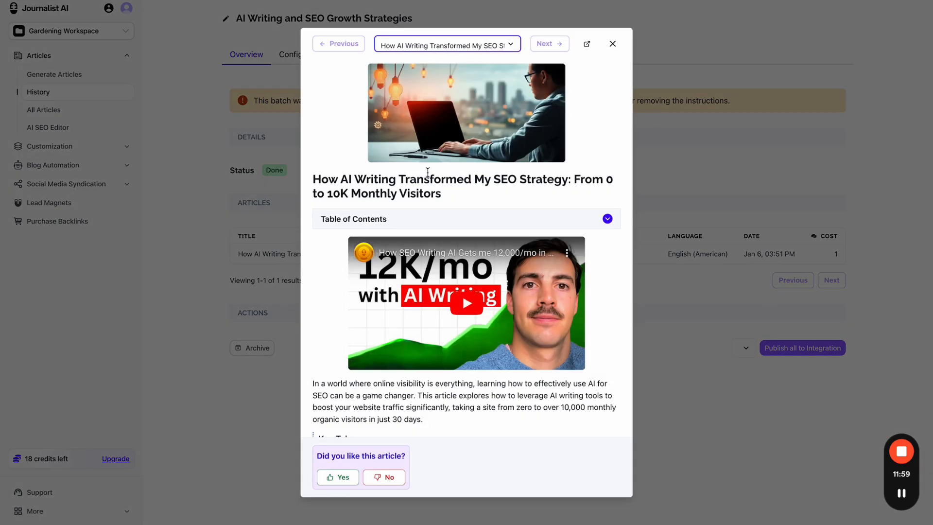
scroll(466, 253, "down", 1)
scroll(466, 253, "up", 1)
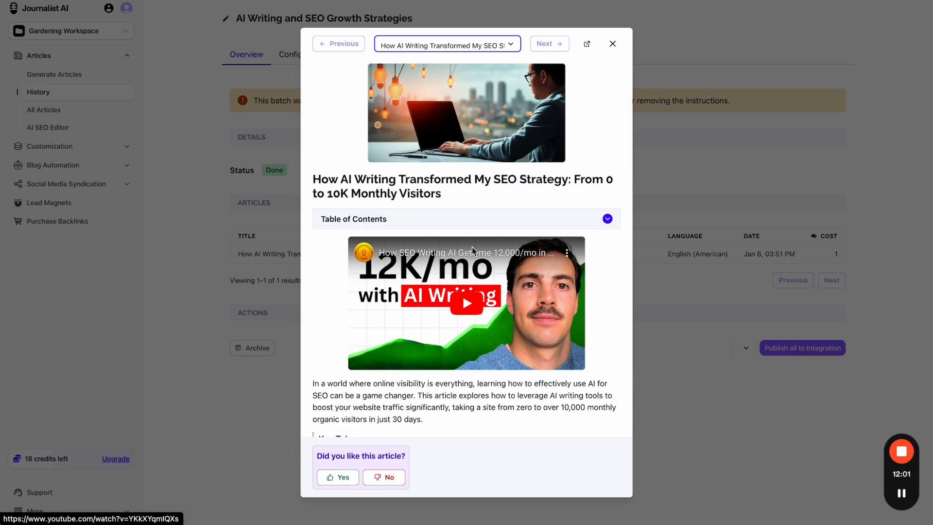
scroll(459, 310, "down", 20)
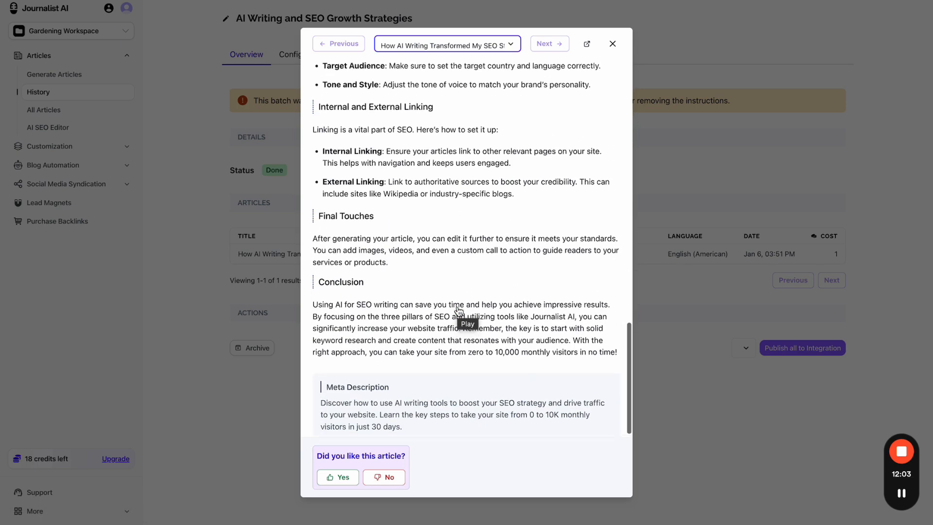
scroll(458, 310, "up", 20)
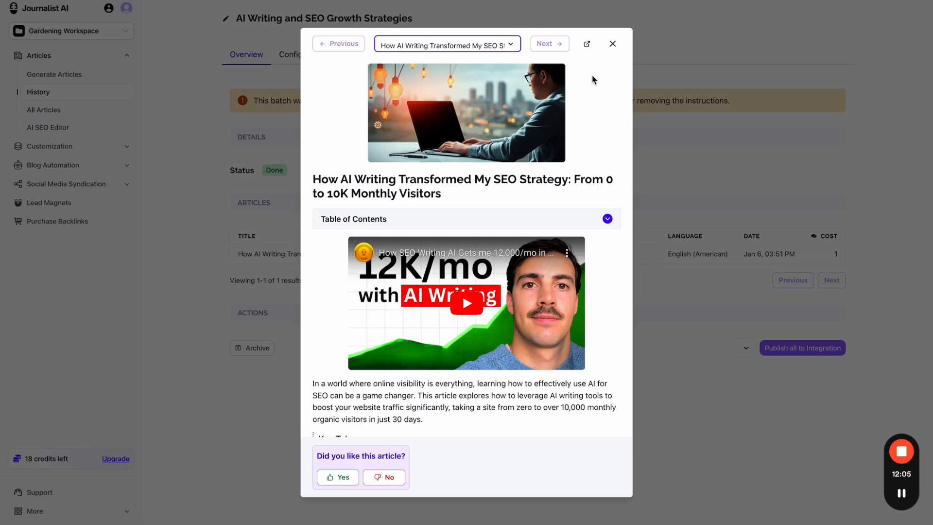
left_click(611, 44)
- Check the batch's article preferences, highlighting the Custom Instructions field, and return to Overview
left_click(298, 54)
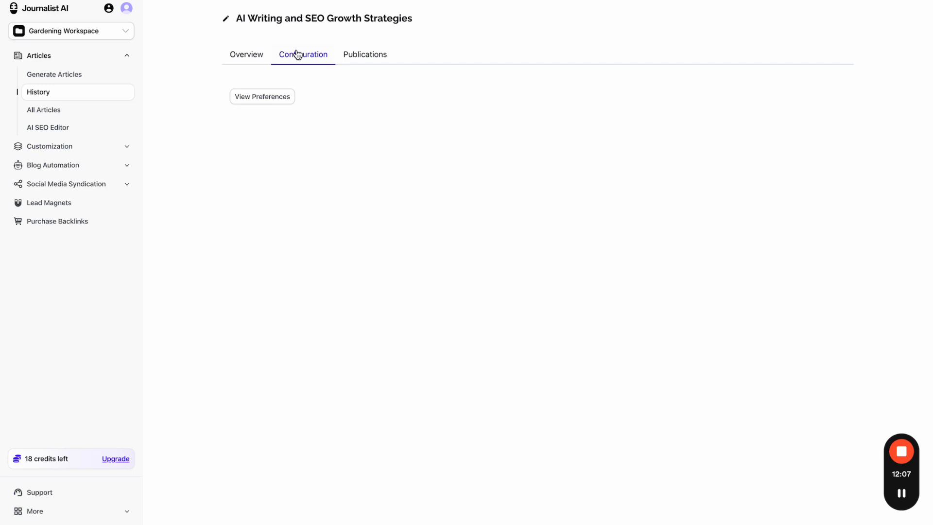
left_click(270, 100)
scroll(485, 374, "down", 10)
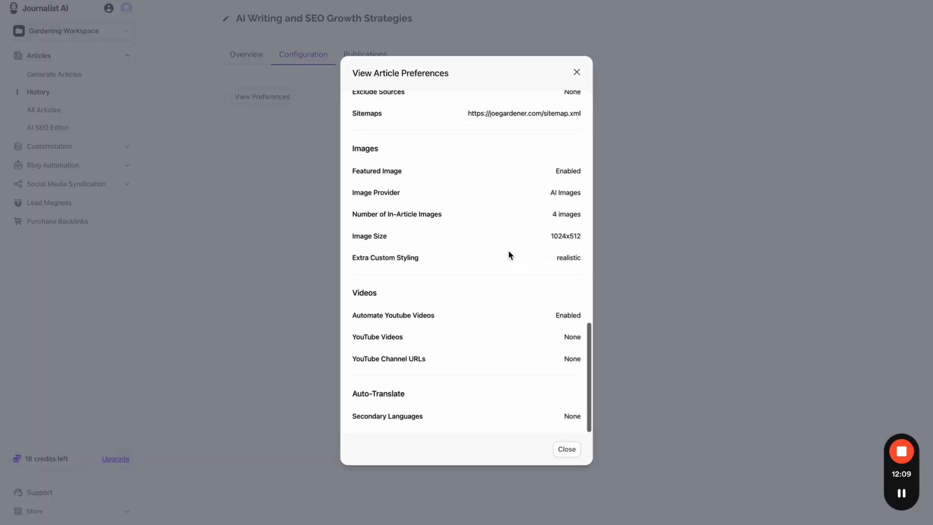
scroll(509, 255, "up", 10)
scroll(522, 299, "down", 2)
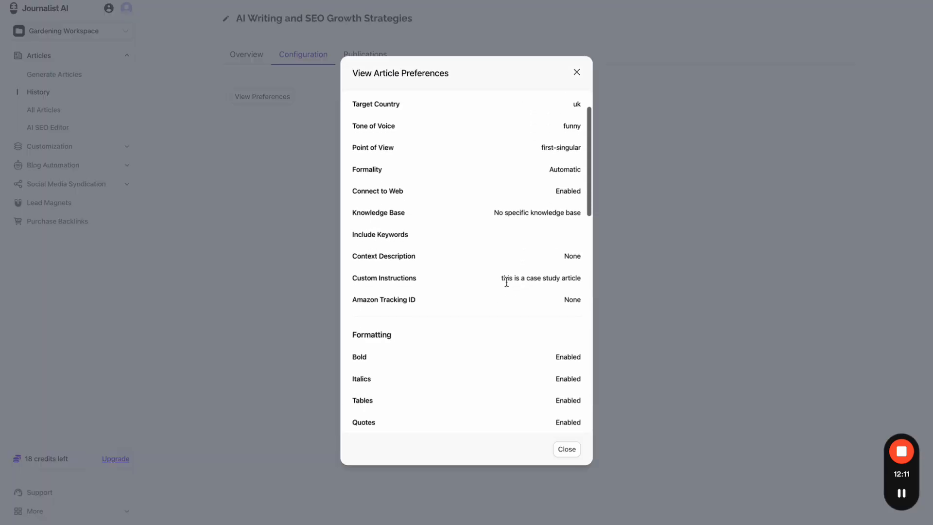
left_click_drag(507, 281, 589, 284)
left_click_drag(361, 278, 421, 279)
left_click(577, 72)
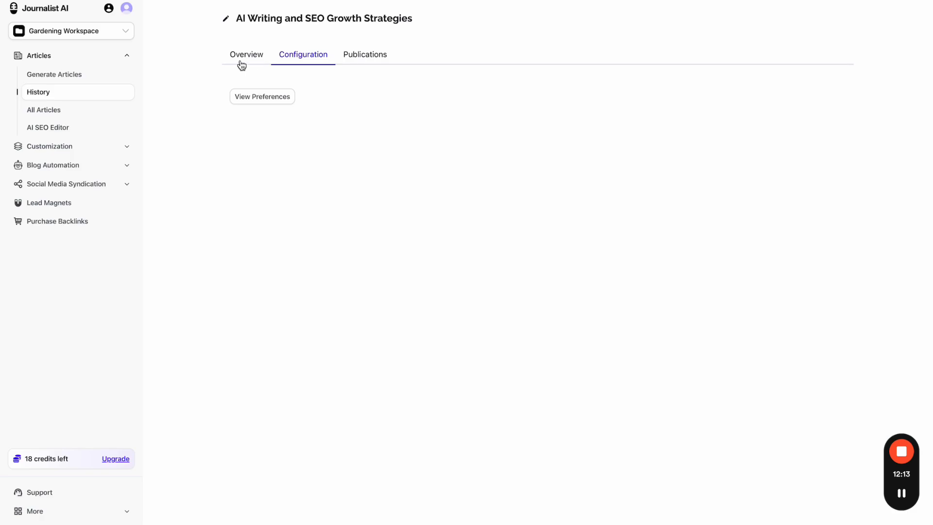
left_click(242, 59)
- Reopen the article preview and expand its table of contents
left_click(412, 171)
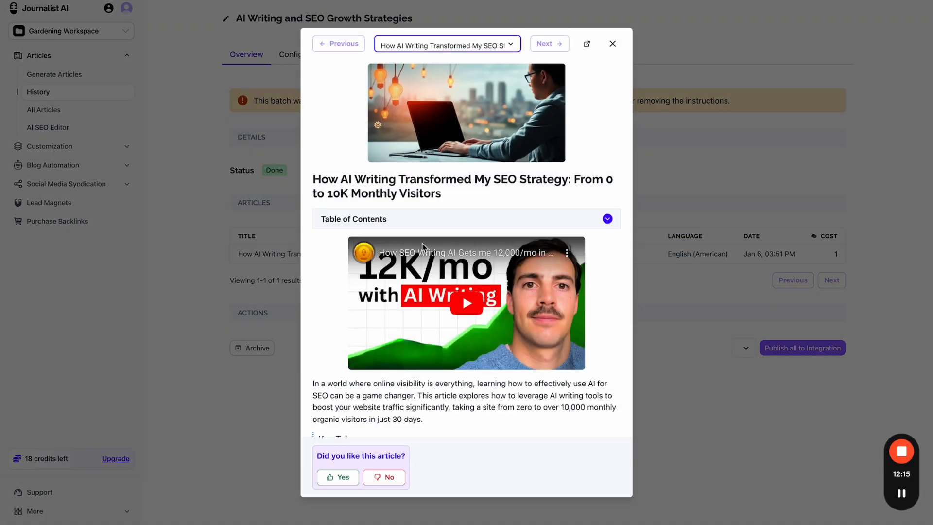
scroll(423, 247, "down", 10)
scroll(423, 247, "down", 8)
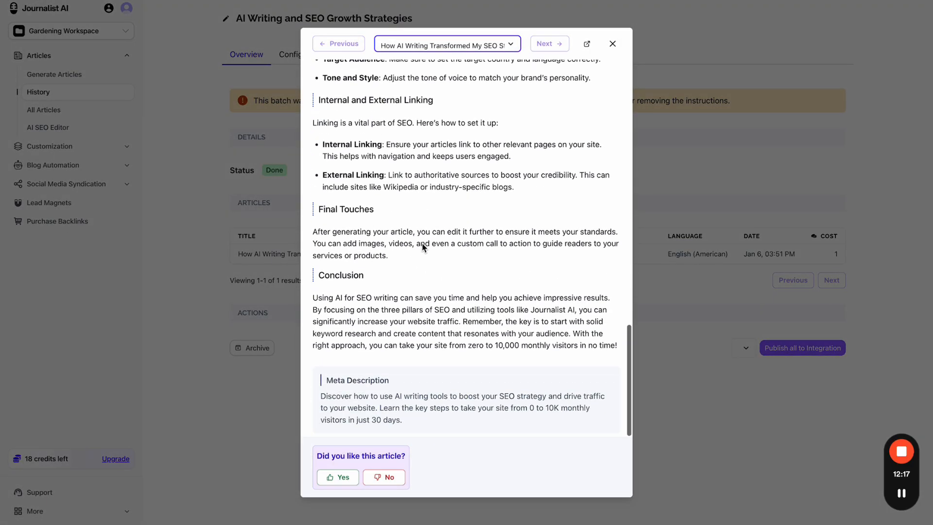
scroll(423, 246, "up", 20)
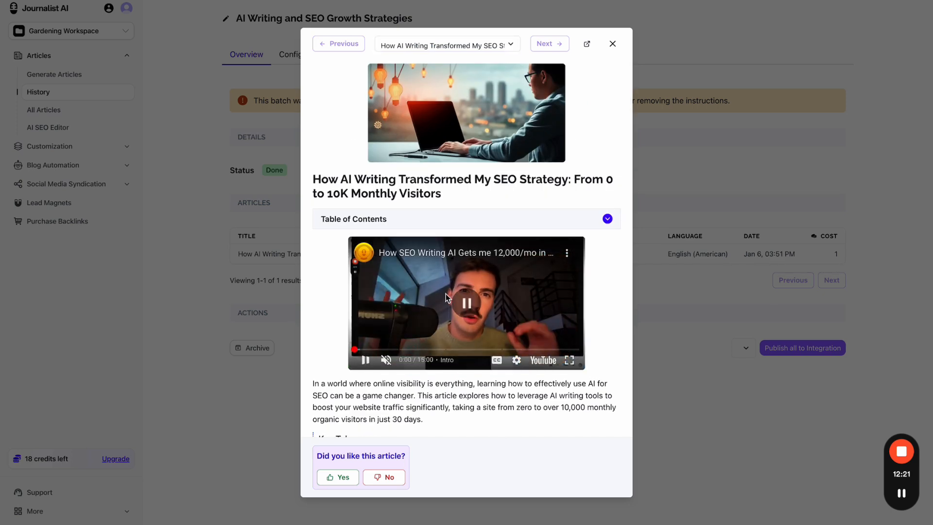
left_click(515, 218)
- Close the preview, check the Gardening Campaign's batch activity, and return to its inputs
left_click(611, 46)
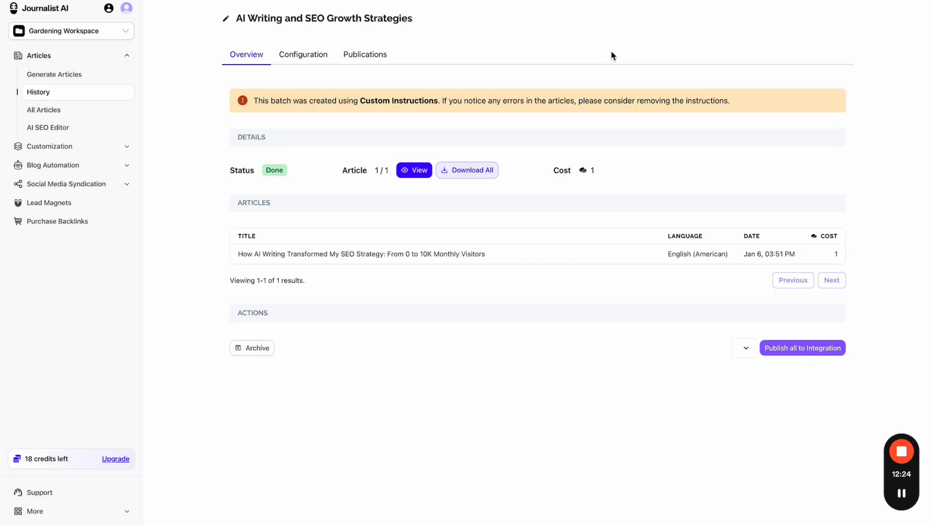
left_click(90, 165)
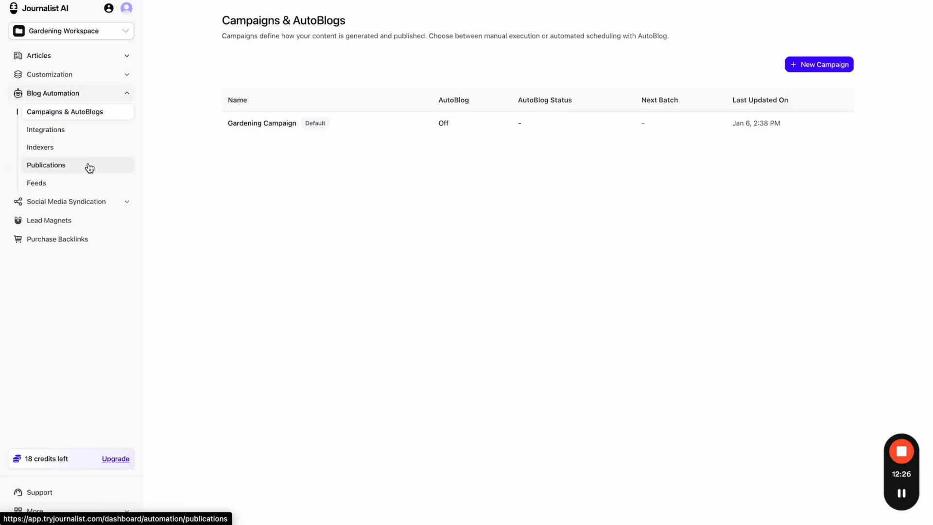
left_click(411, 134)
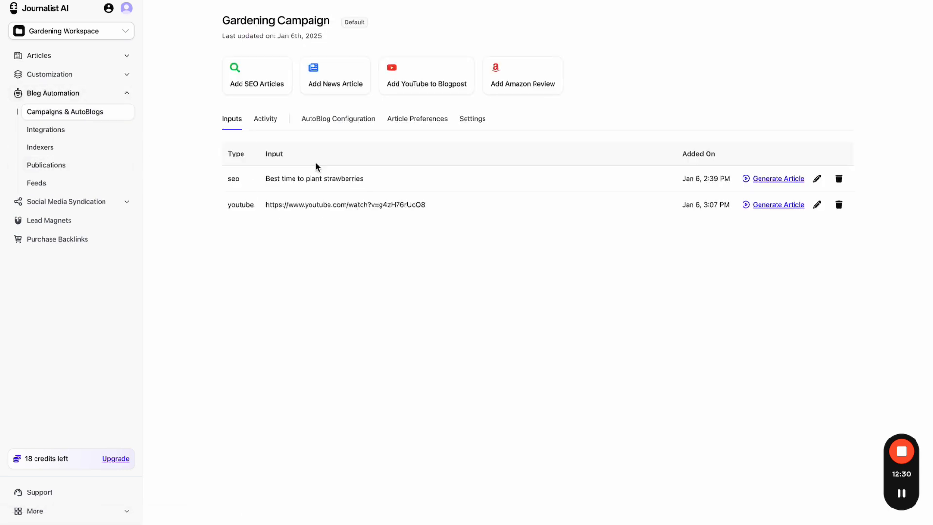
left_click(268, 126)
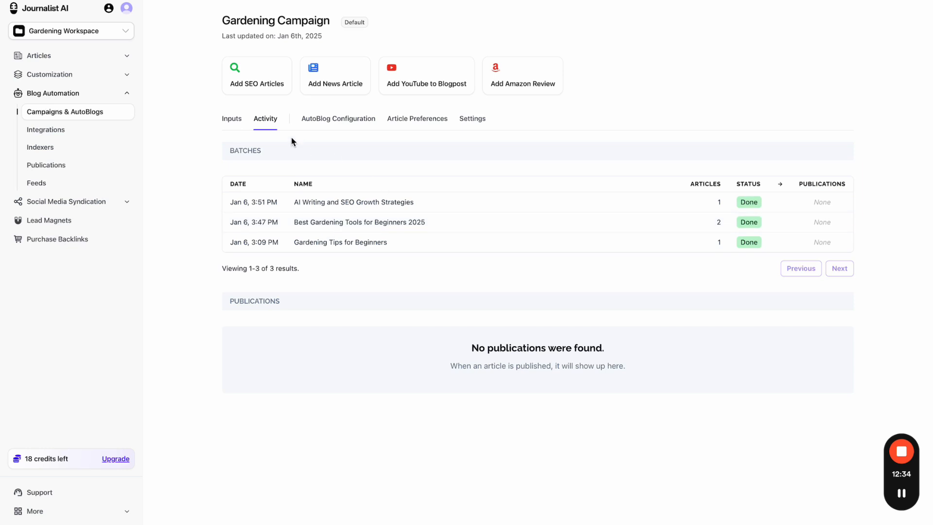
left_click(235, 129)
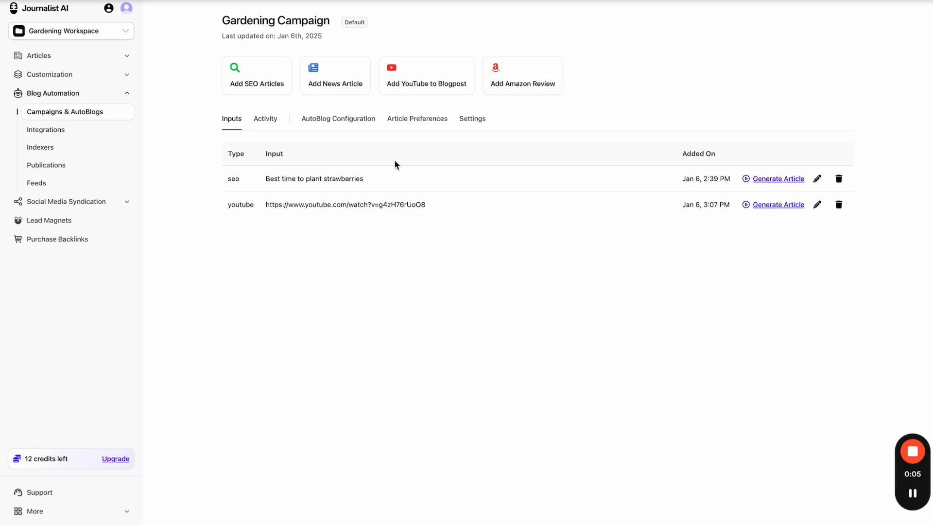
- Open and dismiss the news article form twice, then reopen the Gardening Campaign
left_click(349, 83)
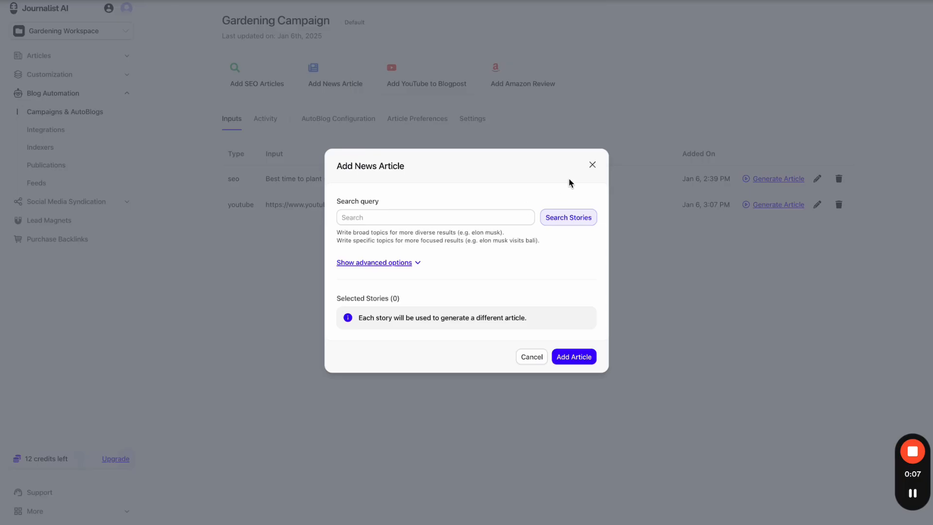
left_click(593, 165)
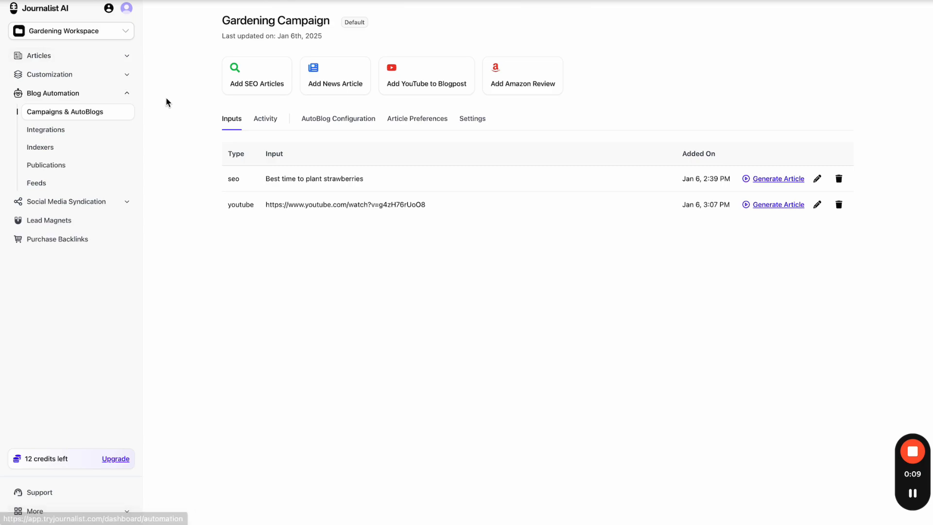
left_click(446, 150)
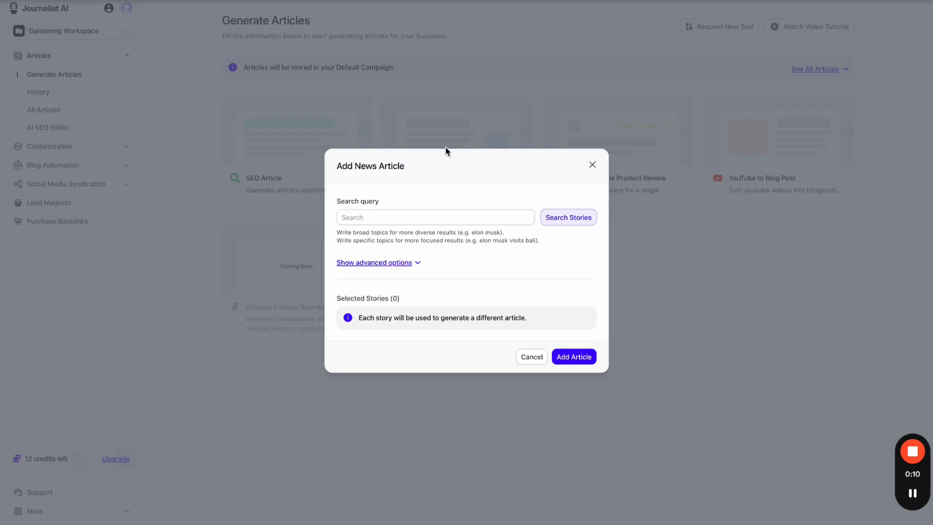
left_click(592, 165)
left_click(88, 166)
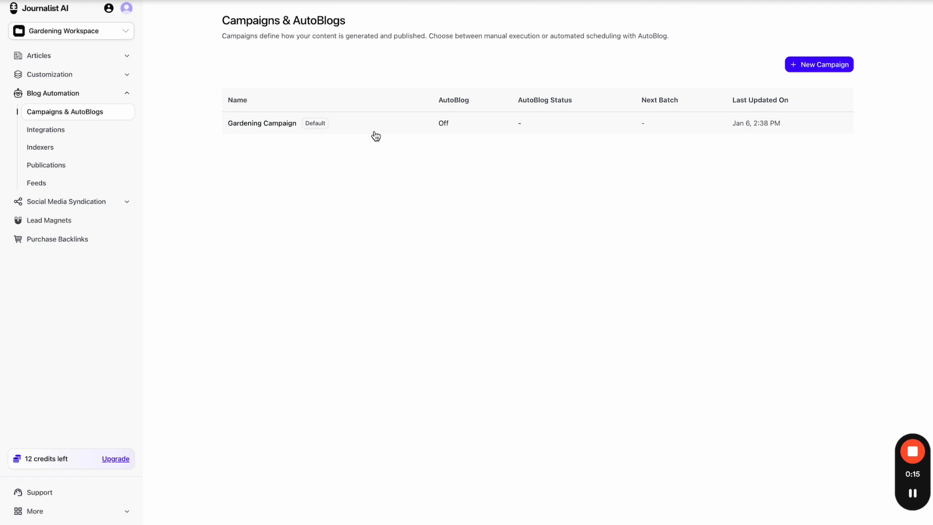
left_click(375, 132)
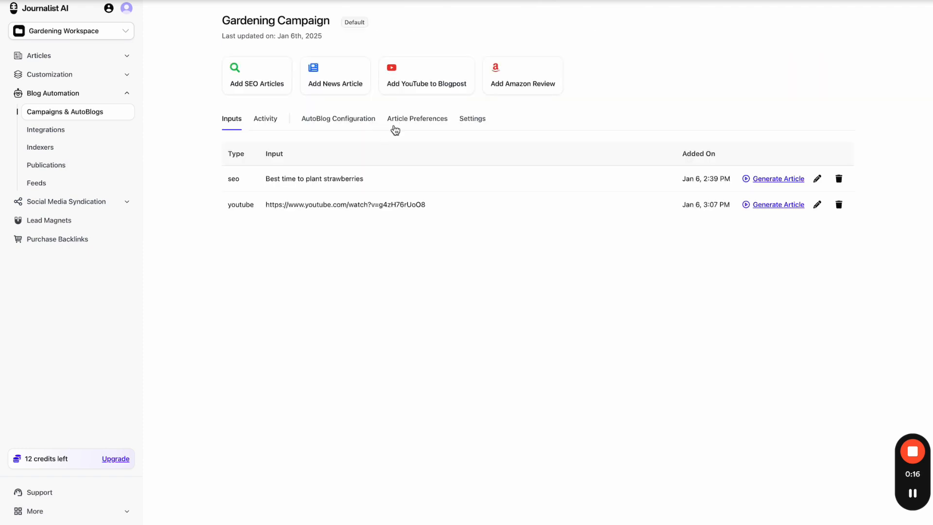
- Start a news article and search for stories about 'donald trump'
left_click(332, 85)
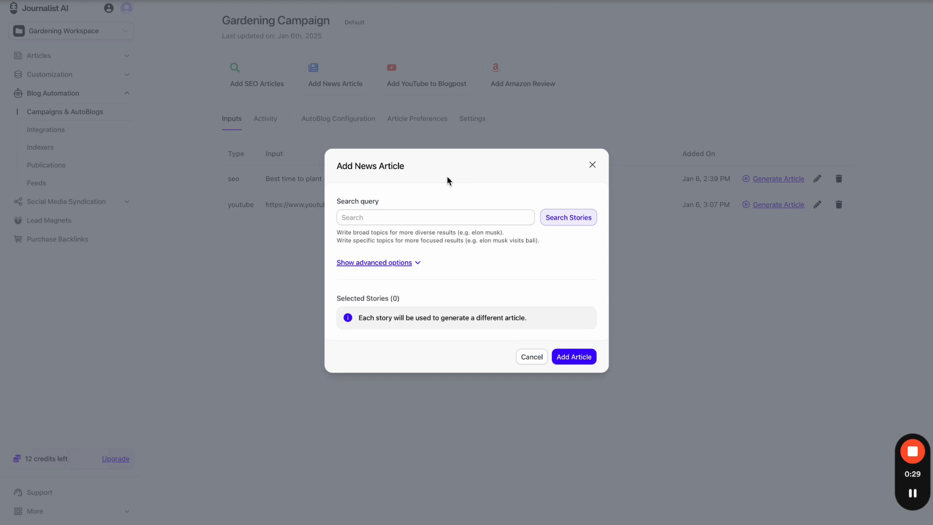
left_click(388, 213)
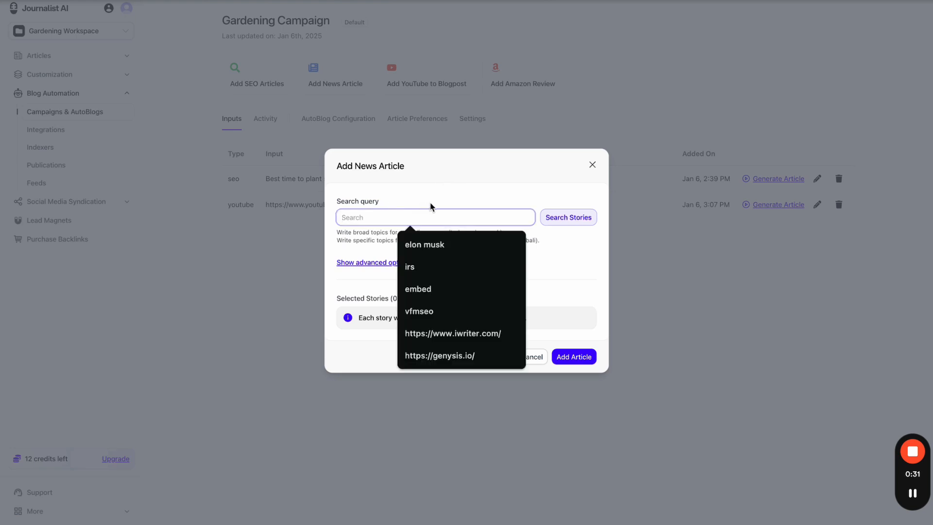
type("donald trump")
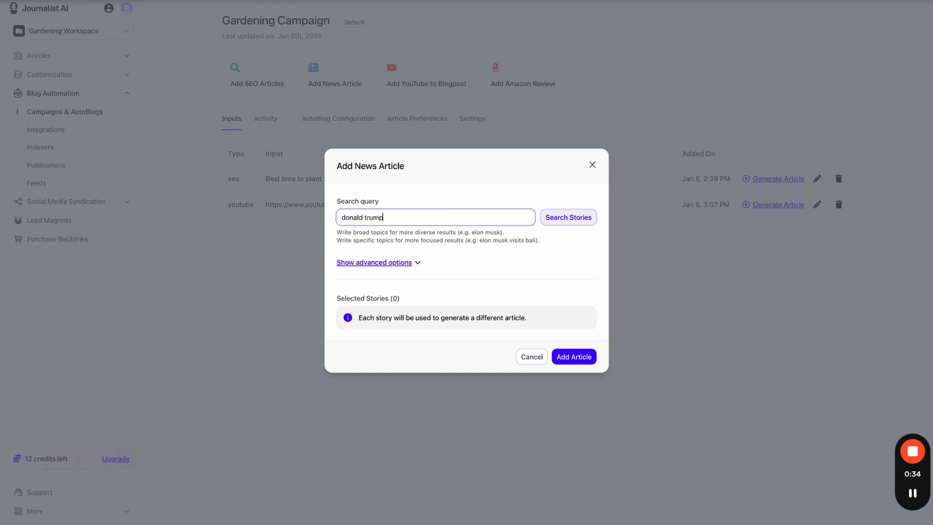
left_click(528, 184)
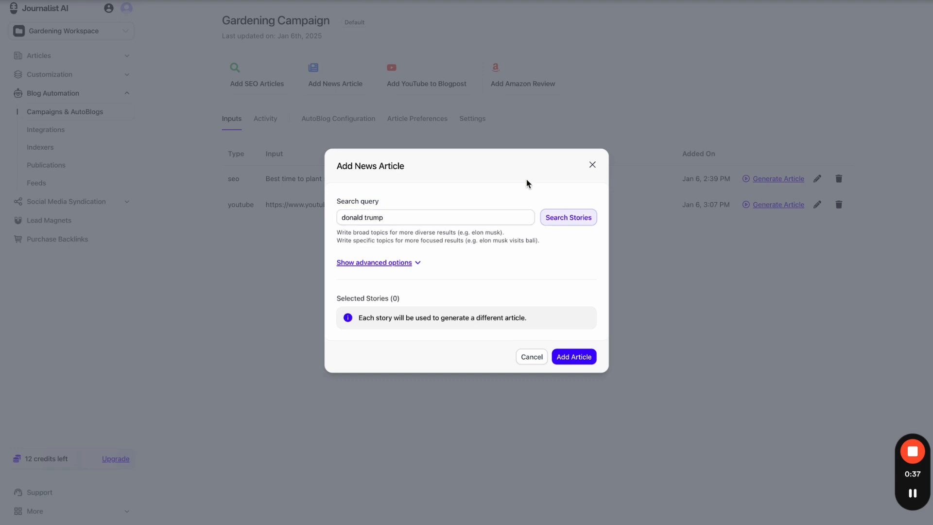
left_click(554, 220)
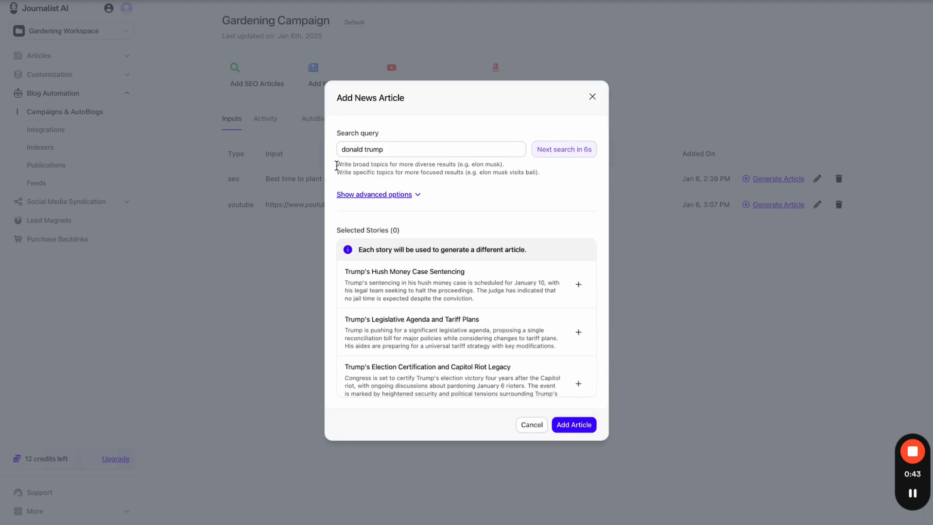
- Read the search tips and add the Hush Money Sentencing story to the selection
mouse_move(337, 165)
left_mouse_down()
mouse_move(555, 168)
mouse_move(339, 174)
left_mouse_up()
left_click(551, 170)
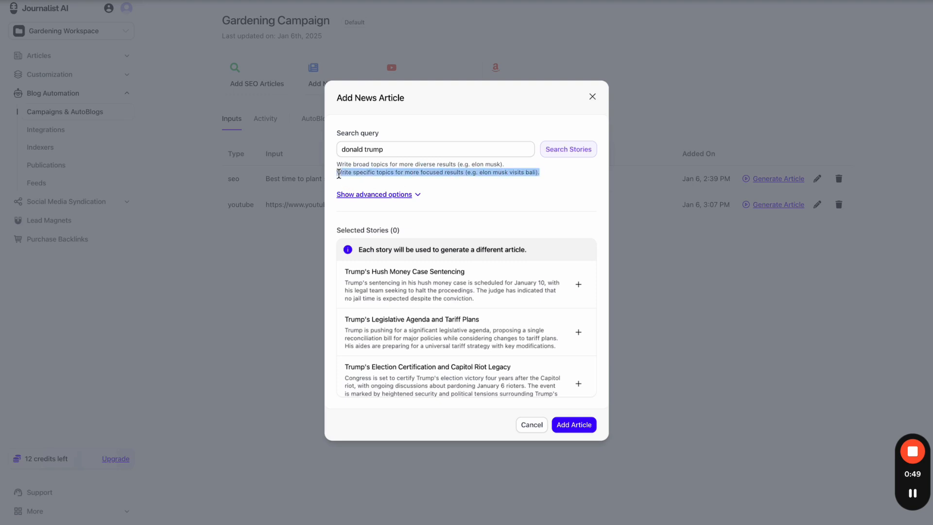
left_click(339, 174)
left_click_drag(471, 173, 532, 173)
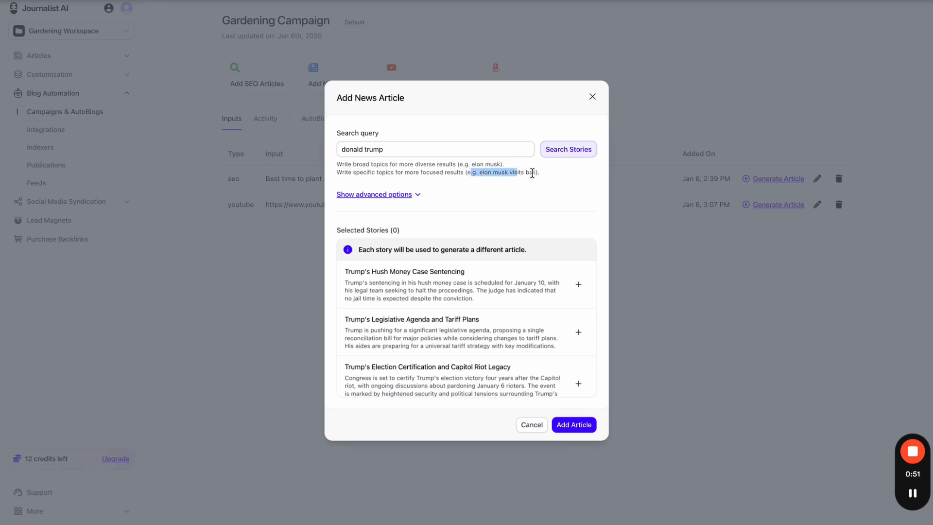
left_click(548, 199)
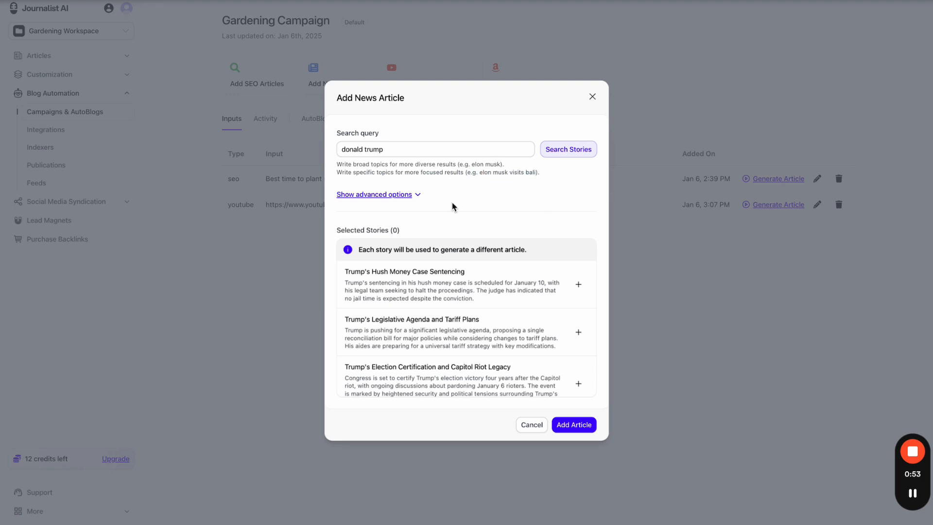
scroll(454, 311, "down", 3)
scroll(454, 312, "up", 3)
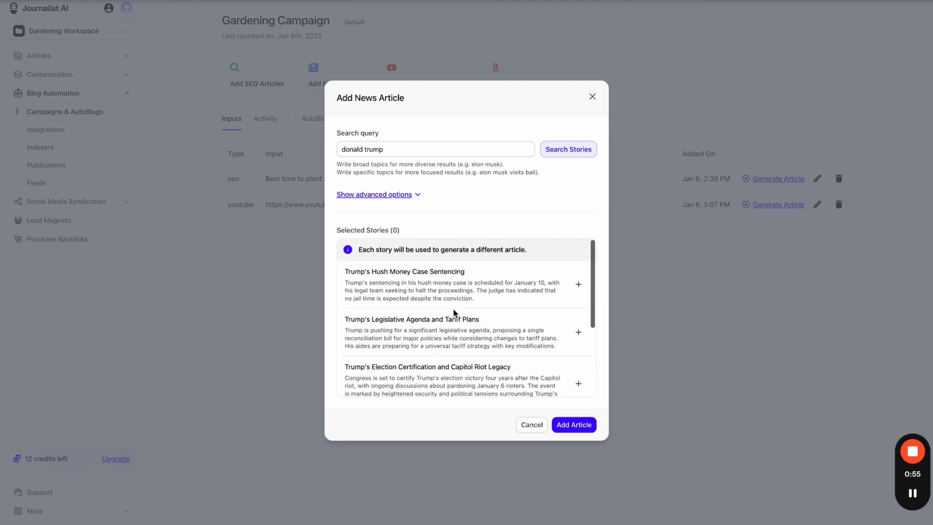
left_click(577, 286)
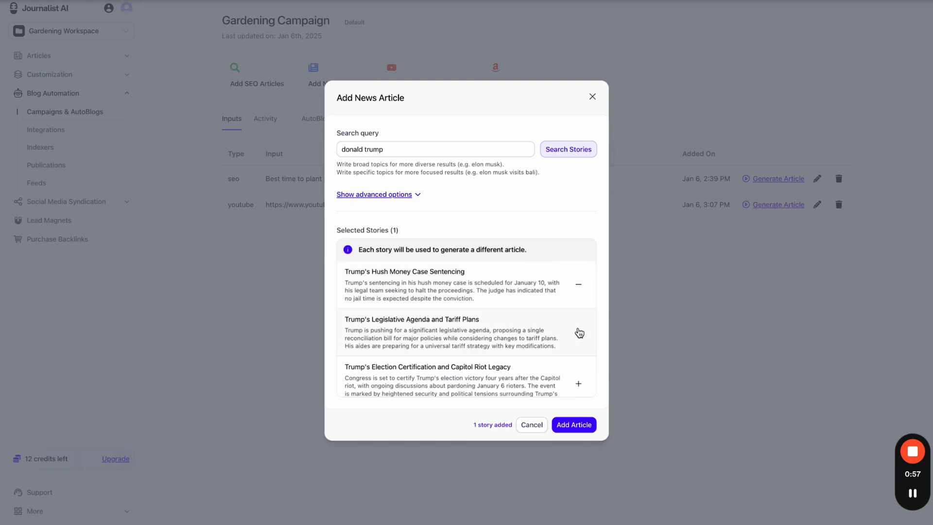
- Zoom in and start replacing the search query with 'elon musk tesla'
key("ctrl+plus")
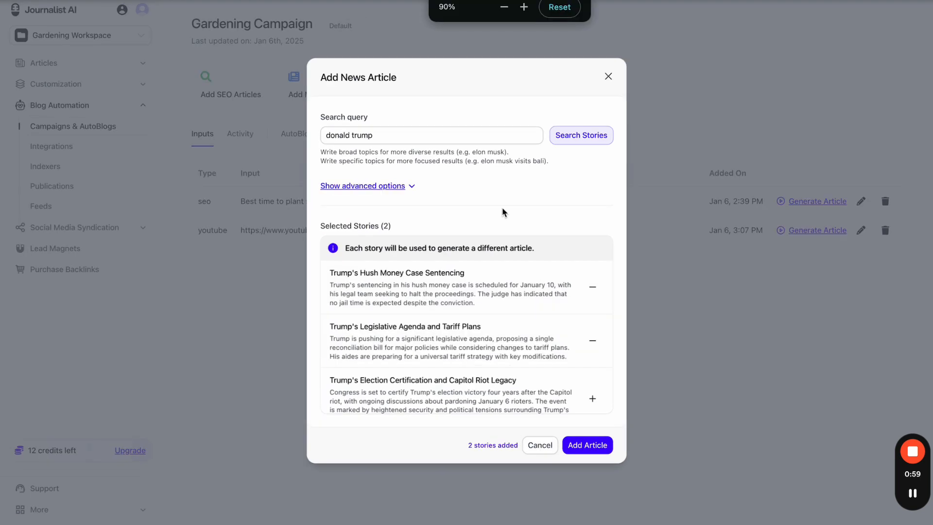
left_click(430, 139)
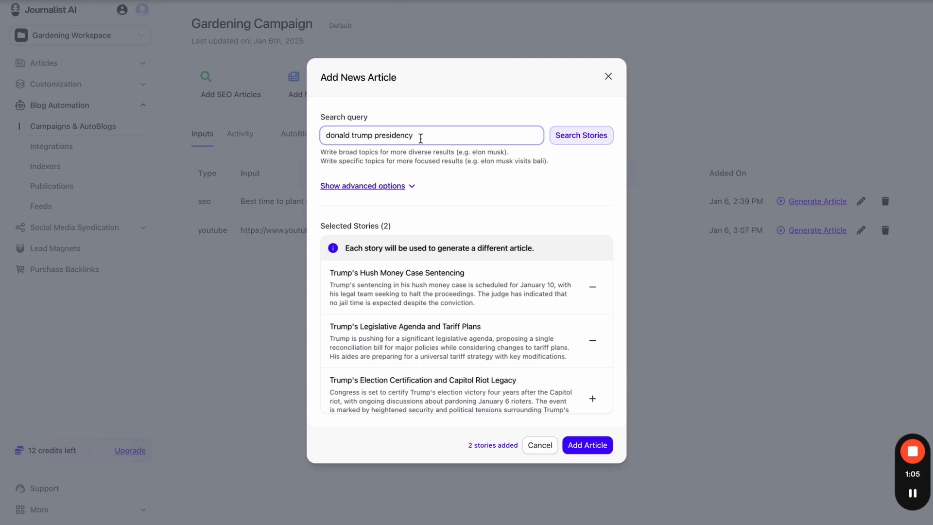
key("ctrl+a")
type("elon")
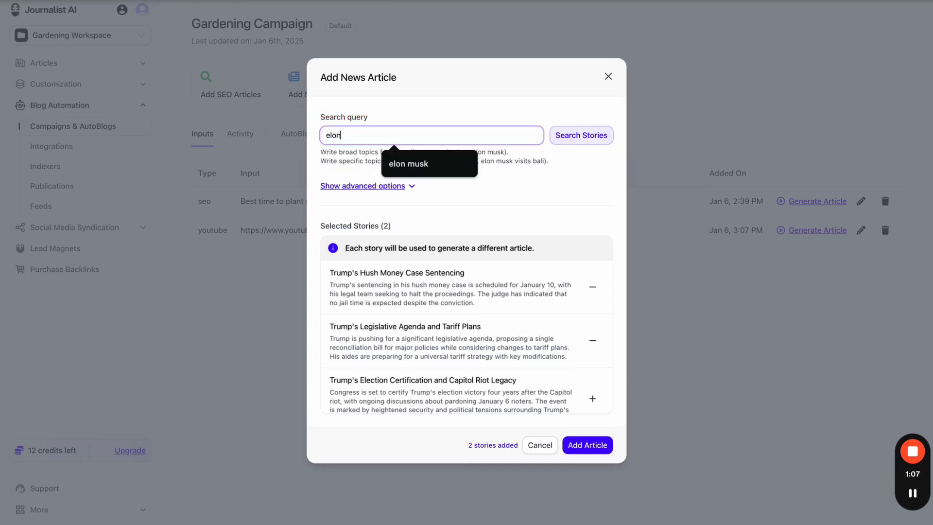
type(" musk tesla")
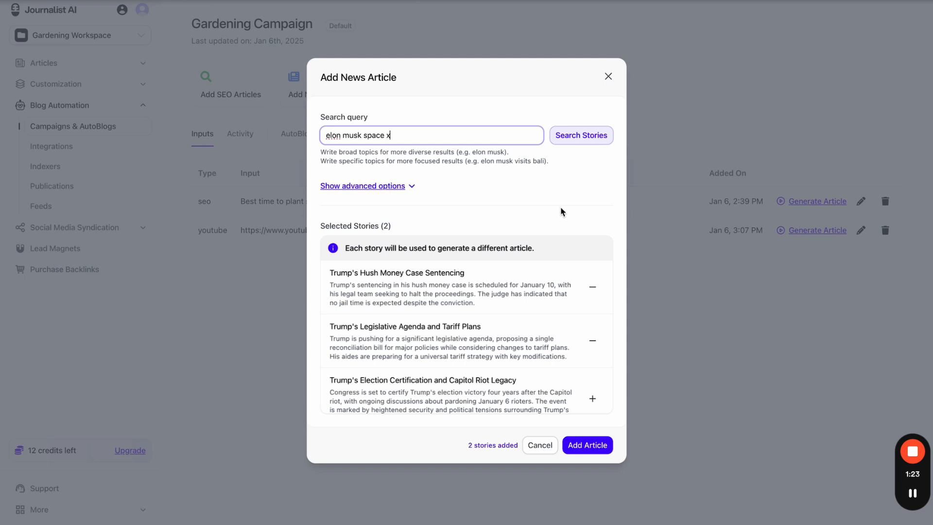
- Search 'donald tump', pick the Election Certification story, and add all three stories to the campaign
key("ctrl+a")
type("don")
scroll(595, 272, "down", 3)
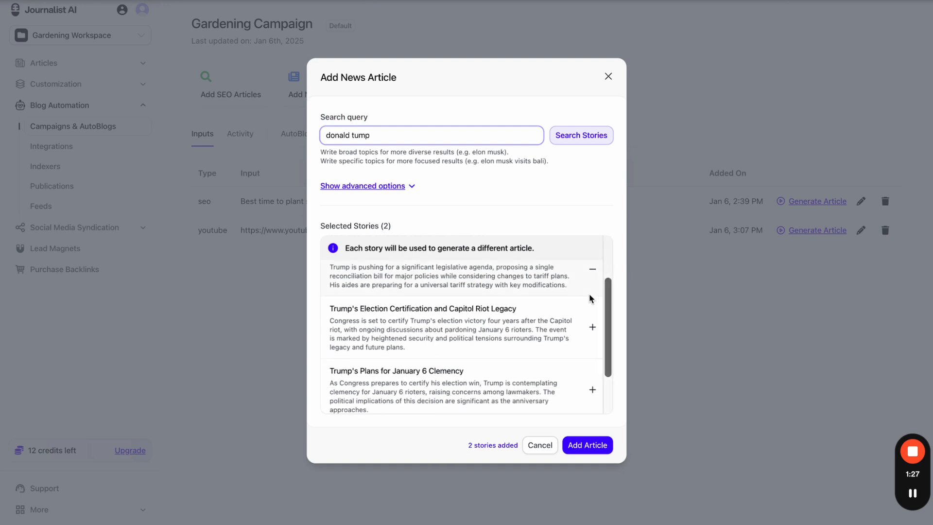
left_click(592, 326)
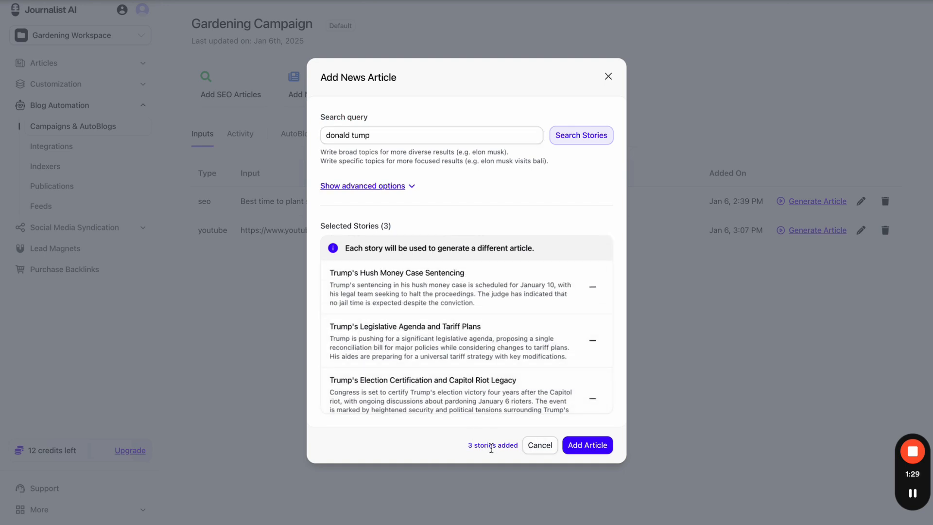
scroll(540, 352, "down", 3)
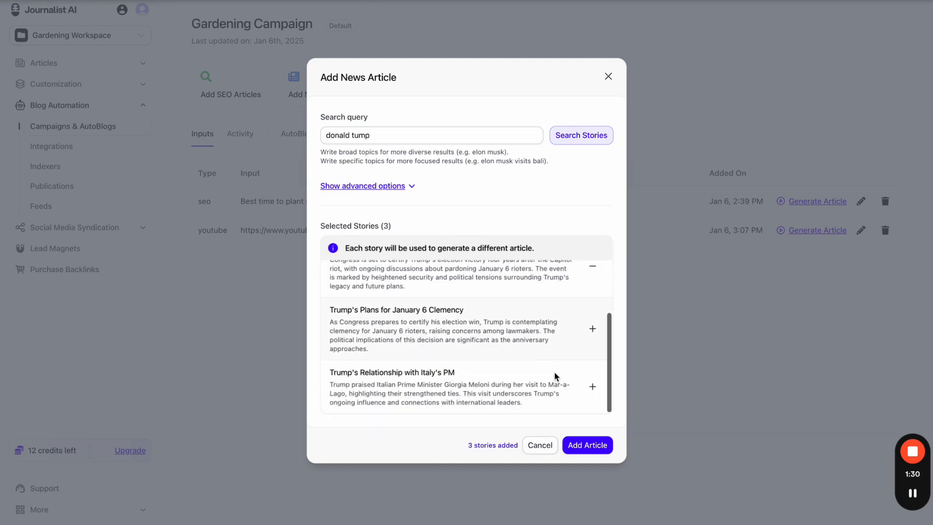
left_click(592, 447)
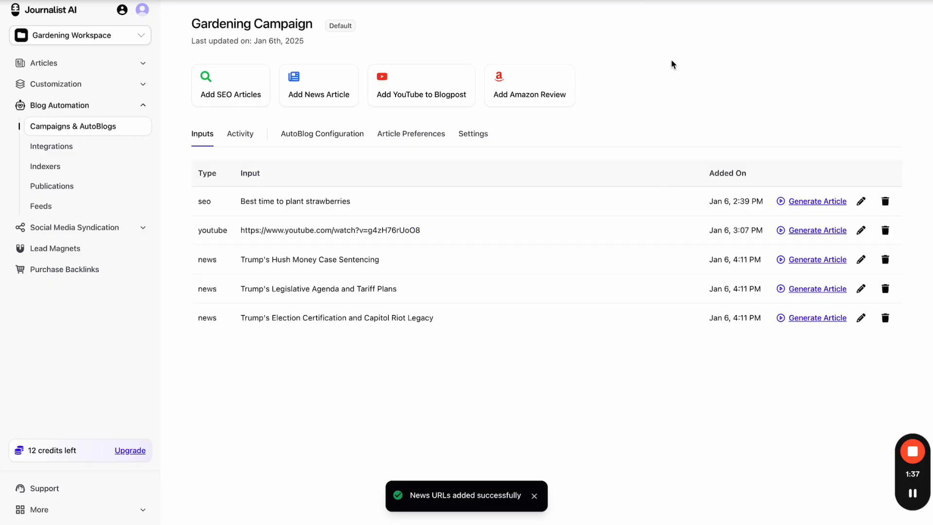
- Highlight the three new news rows in the Inputs table, then switch to Article Preferences
left_click_drag(196, 181, 222, 181)
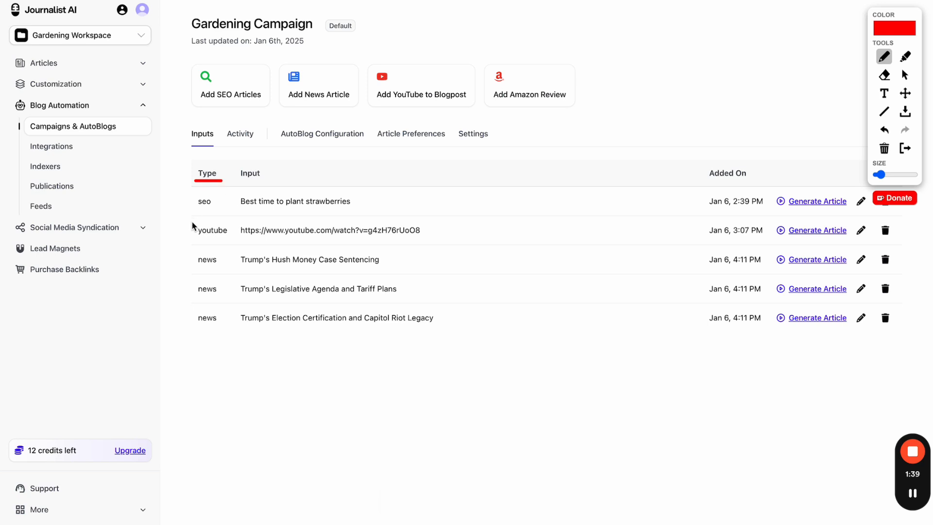
left_click_drag(191, 246, 198, 333)
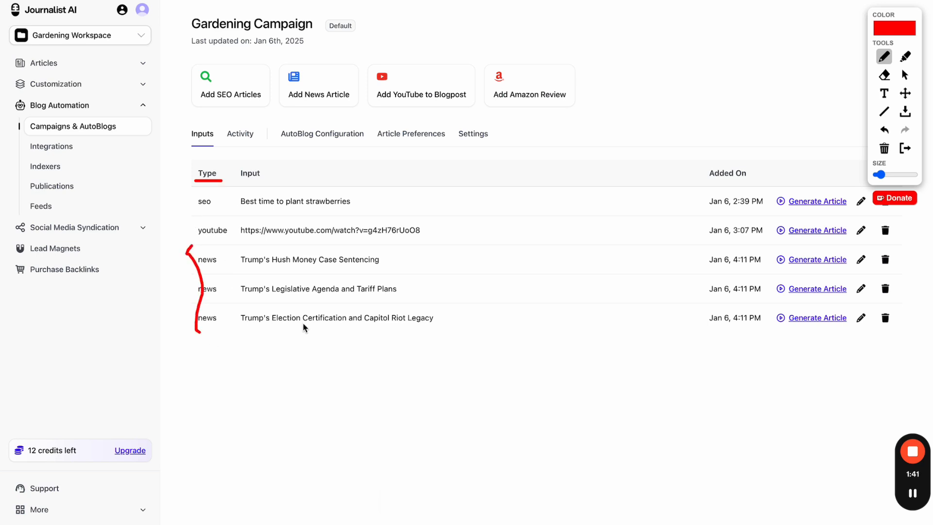
left_click(446, 326)
left_click(446, 288)
left_click(451, 262)
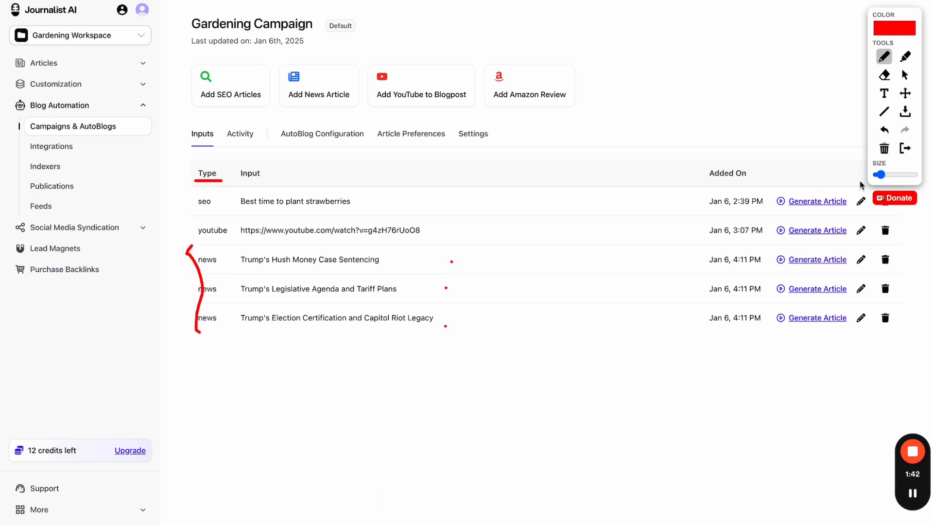
left_click(905, 148)
left_click(433, 139)
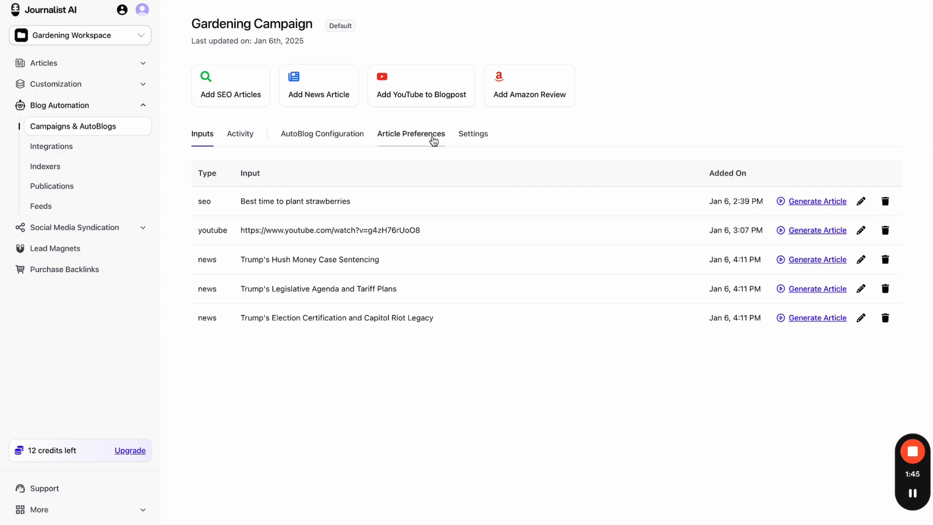
- Open the News Update preferences and check the language list, keeping English (American)
left_click(243, 286)
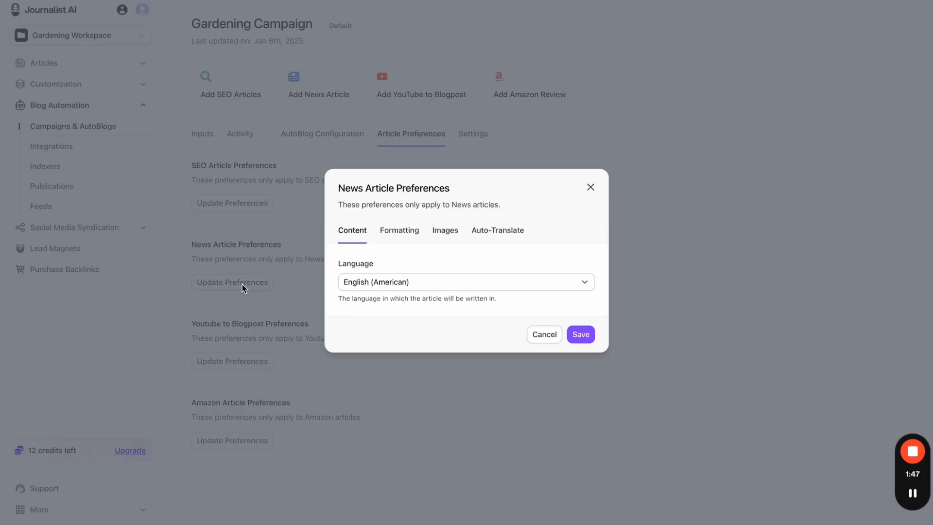
left_click(401, 292)
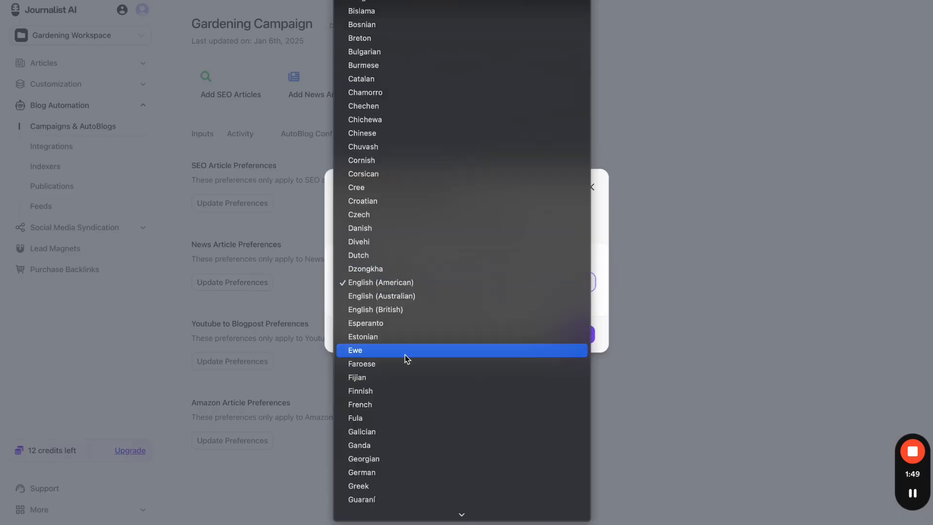
left_click(330, 283)
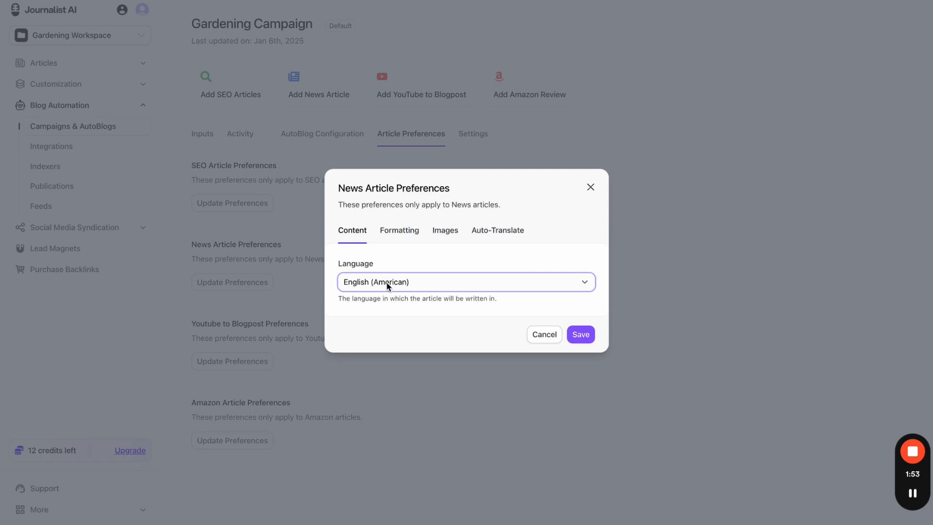
left_click(389, 286)
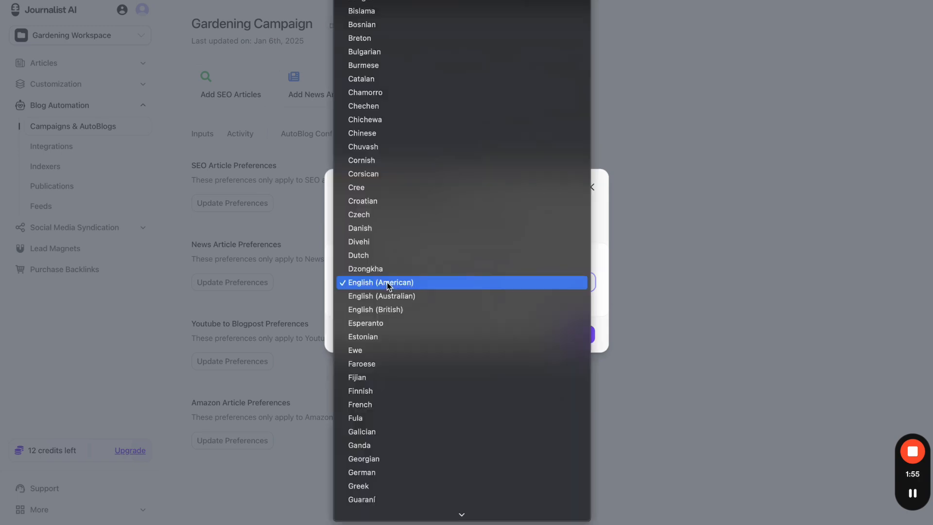
left_click(333, 280)
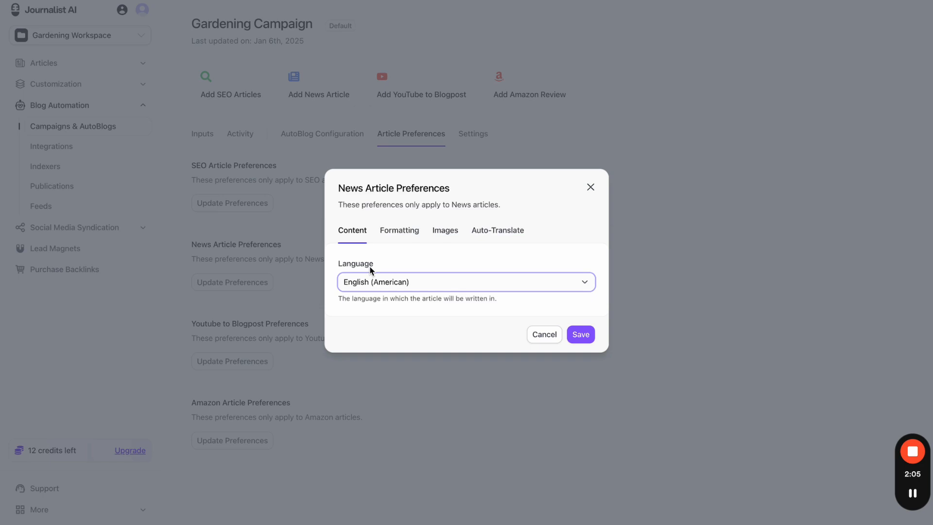
- Browse the Formatting, Images and Auto-Translate tabs unchanged, then close and return to Inputs
left_click(406, 238)
left_click(397, 279)
left_click(396, 279)
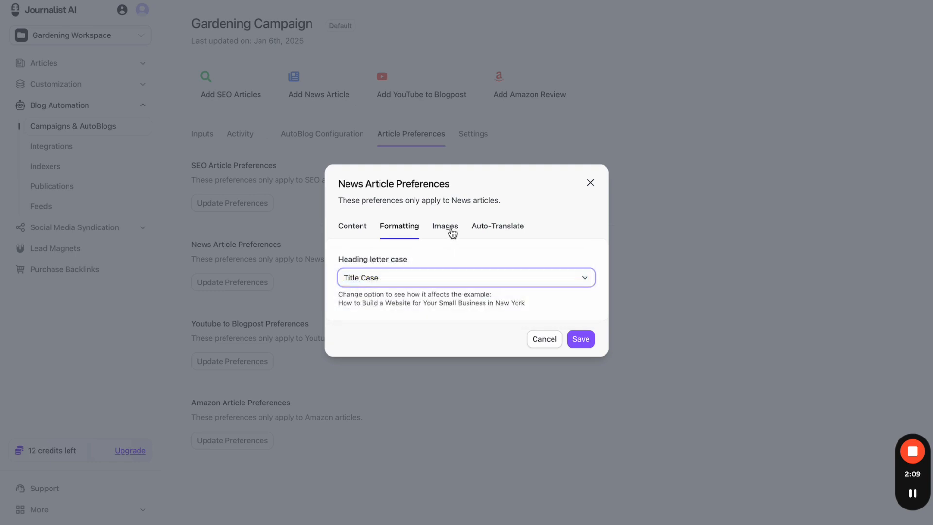
left_click(445, 226)
left_click(500, 305)
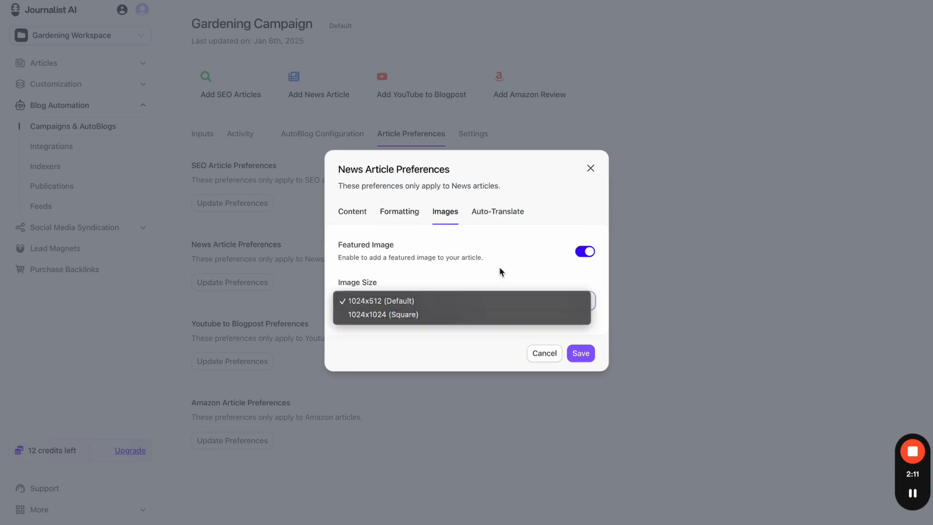
left_click(501, 271)
left_click(500, 210)
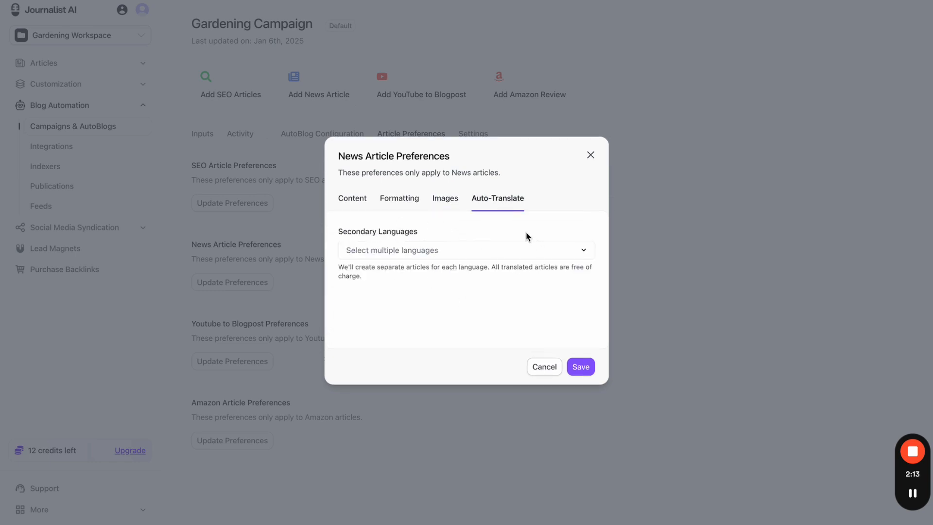
left_click(352, 201)
left_click(405, 225)
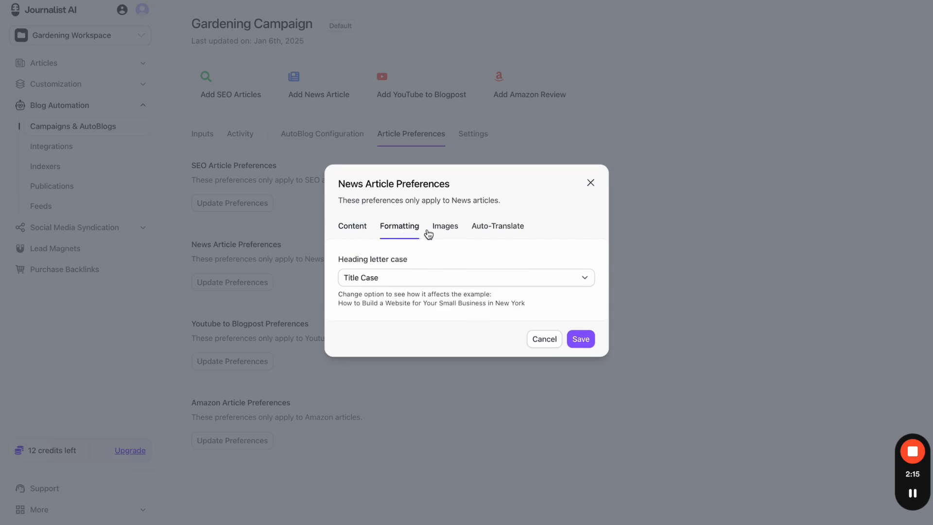
left_click(437, 229)
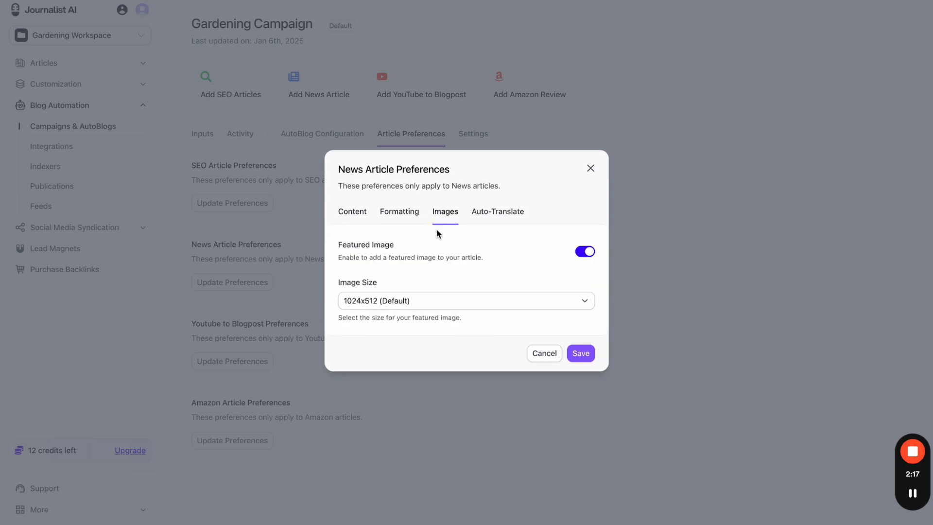
left_click(354, 216)
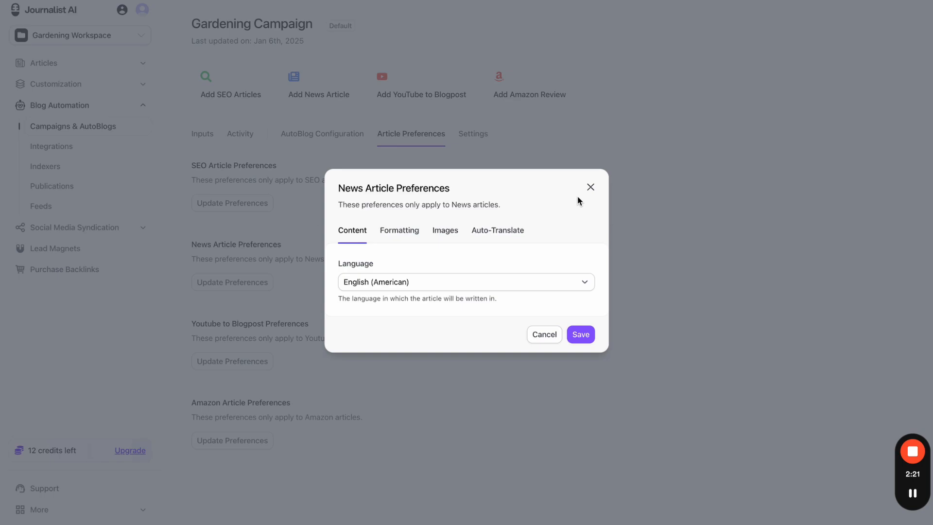
left_click(590, 189)
left_click(204, 139)
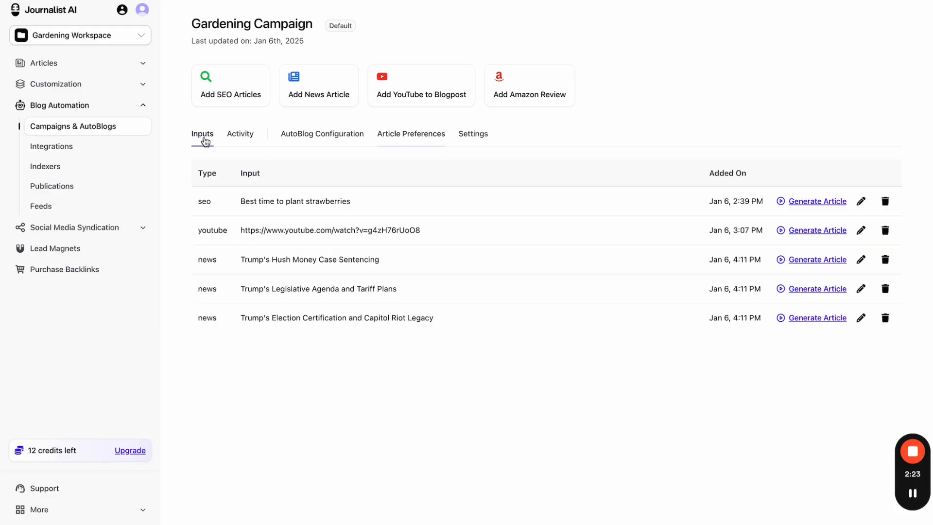
- Generate an article from the Trump's Hush Money Case Sentencing input and mark up the batch sections
left_click(804, 265)
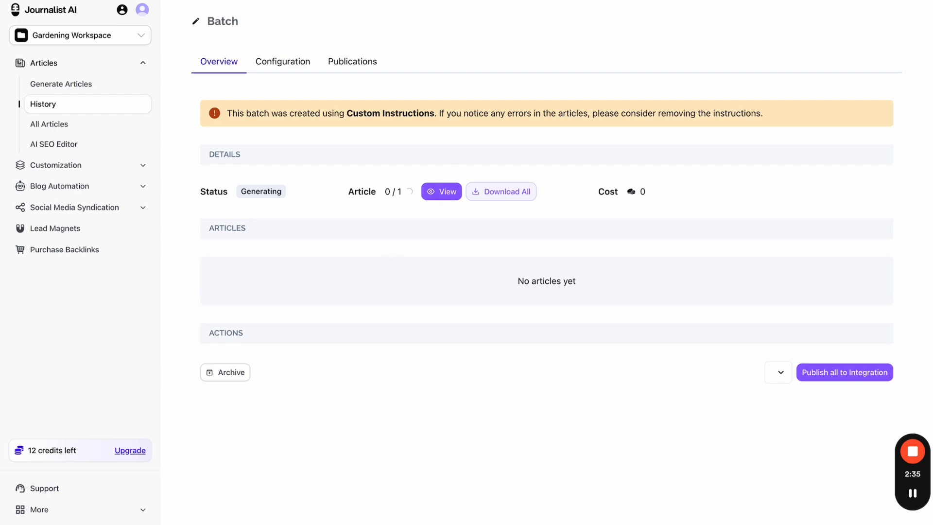
left_click(607, 1)
mouse_move(448, 35)
left_mouse_down()
mouse_move(434, 62)
mouse_move(446, 30)
left_mouse_up()
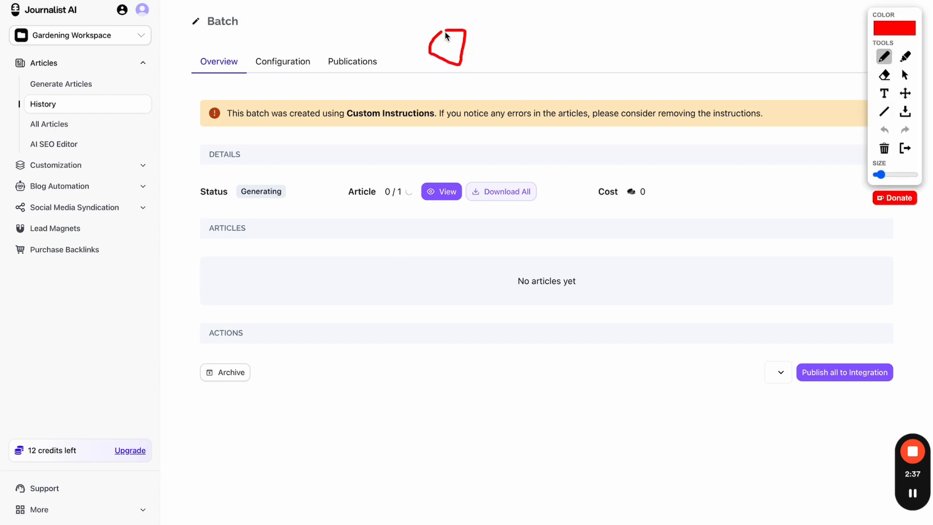
left_click_drag(535, 35, 543, 43)
left_click(590, 42)
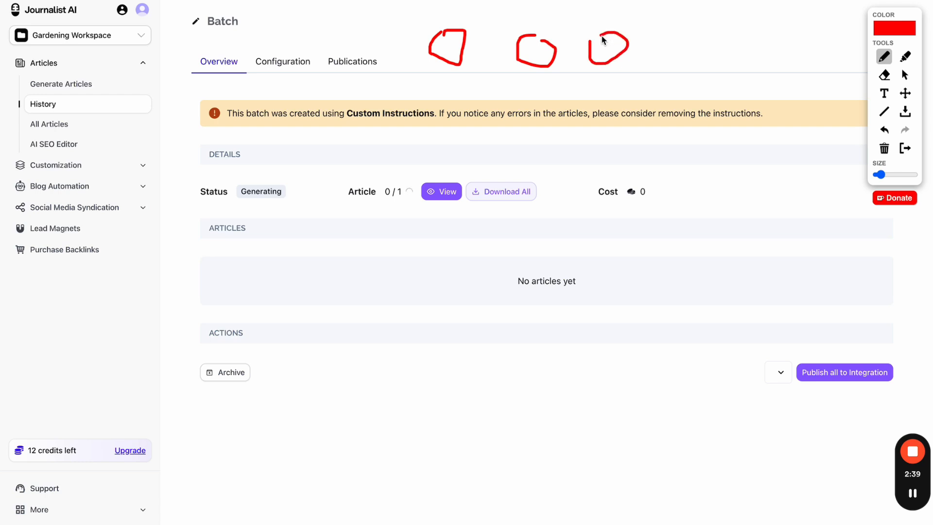
mouse_move(662, 34)
left_mouse_down()
mouse_move(721, 44)
mouse_move(729, 31)
left_mouse_up()
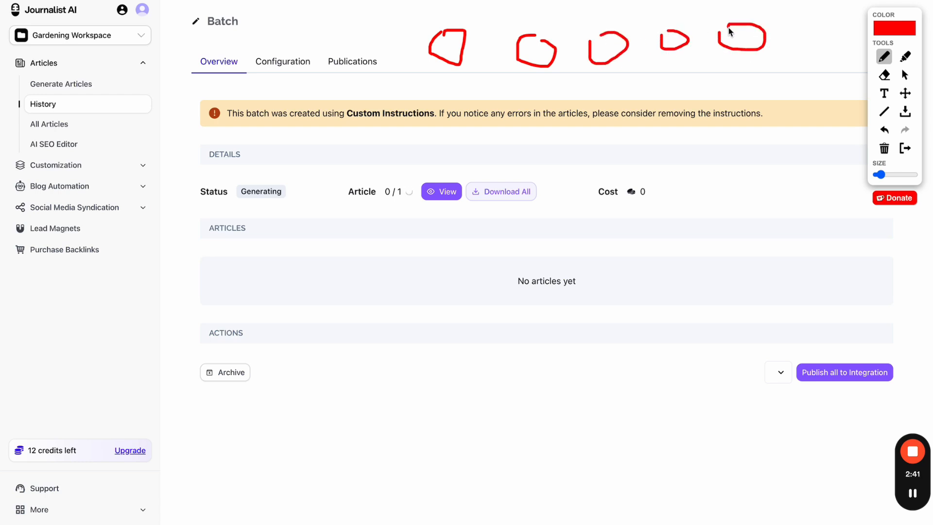
- Circle the empty articles area on the batch overview, then clear the annotations
mouse_move(483, 8)
left_mouse_down()
mouse_move(417, 21)
mouse_move(704, 106)
mouse_move(514, 5)
left_mouse_up()
left_click_drag(458, 92, 552, 240)
left_click_drag(693, 115, 614, 247)
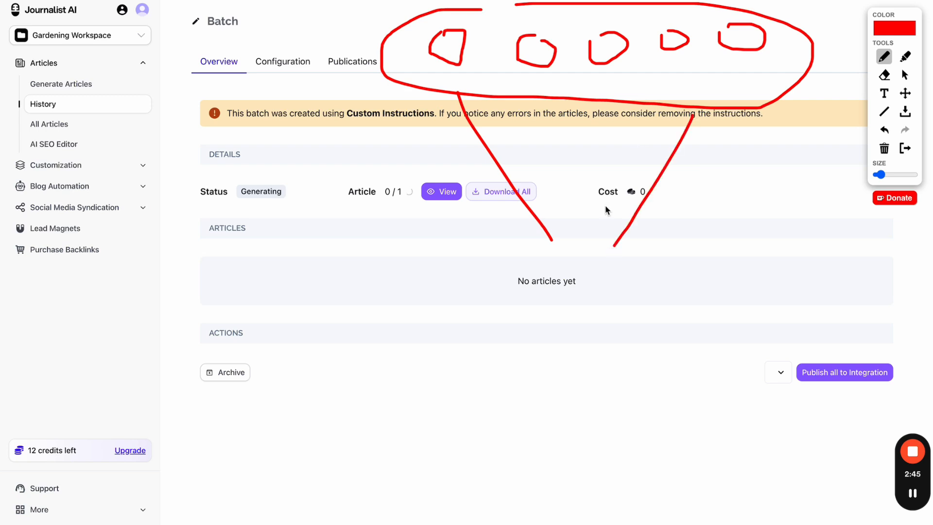
left_click_drag(591, 123, 590, 207)
mouse_move(537, 264)
left_mouse_down()
mouse_move(627, 475)
mouse_move(501, 325)
mouse_move(547, 268)
left_mouse_up()
left_click(736, 73)
left_click(637, 72)
left_click(592, 72)
left_click(508, 73)
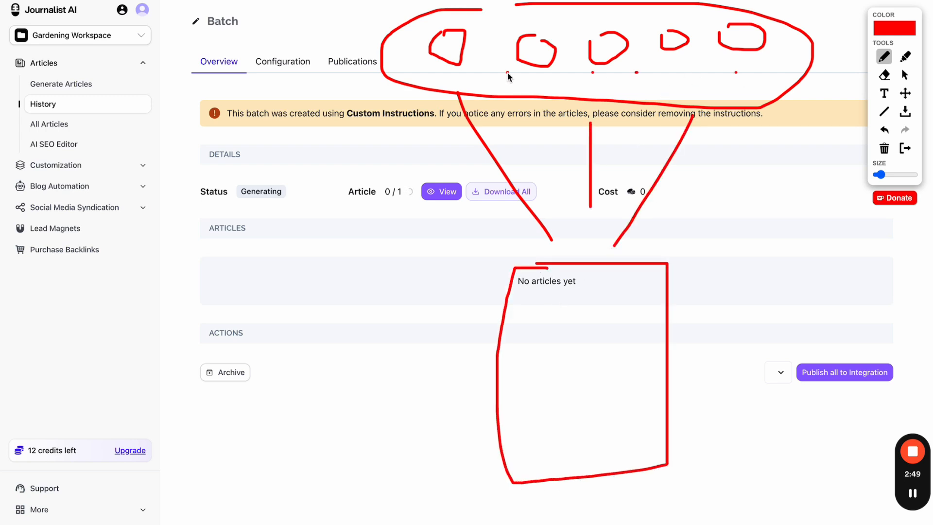
left_click(401, 73)
mouse_move(583, 251)
left_mouse_down()
mouse_move(623, 508)
mouse_move(597, 240)
mouse_move(549, 237)
left_mouse_up()
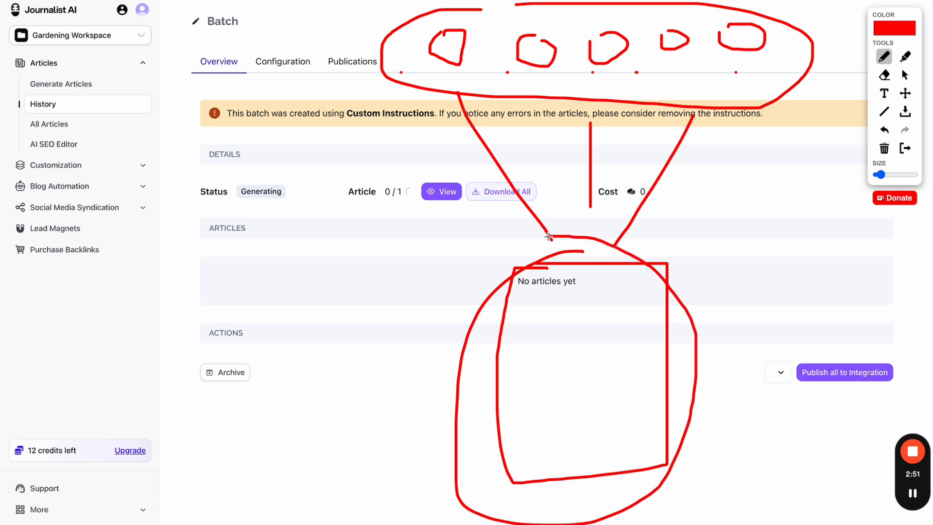
left_click(905, 148)
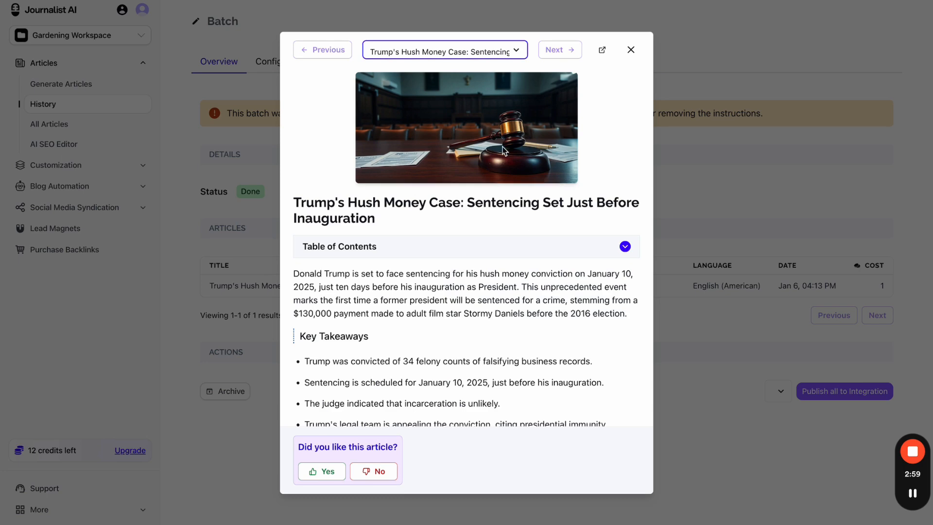
- Scroll the hush money article preview down to its Sources list
left_click(470, 246)
left_click(470, 243)
scroll(471, 241, "down", 10)
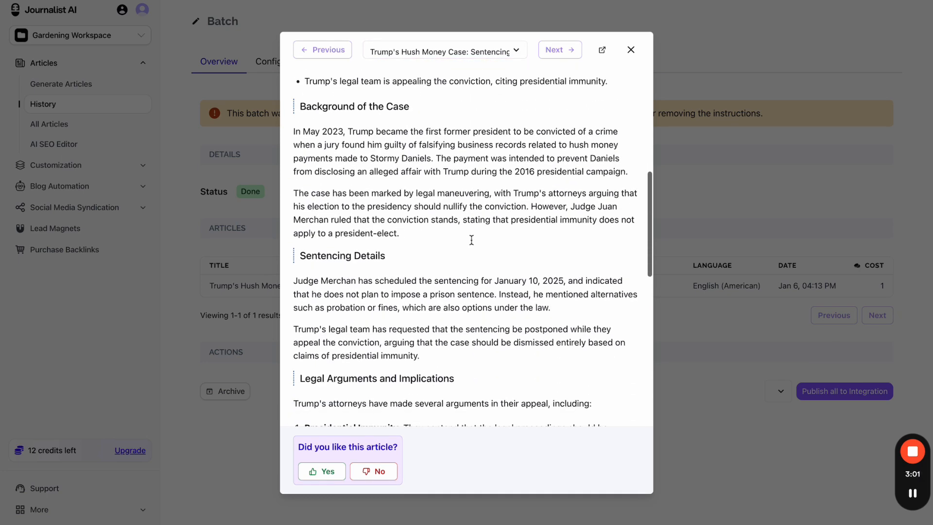
scroll(471, 243, "down", 5)
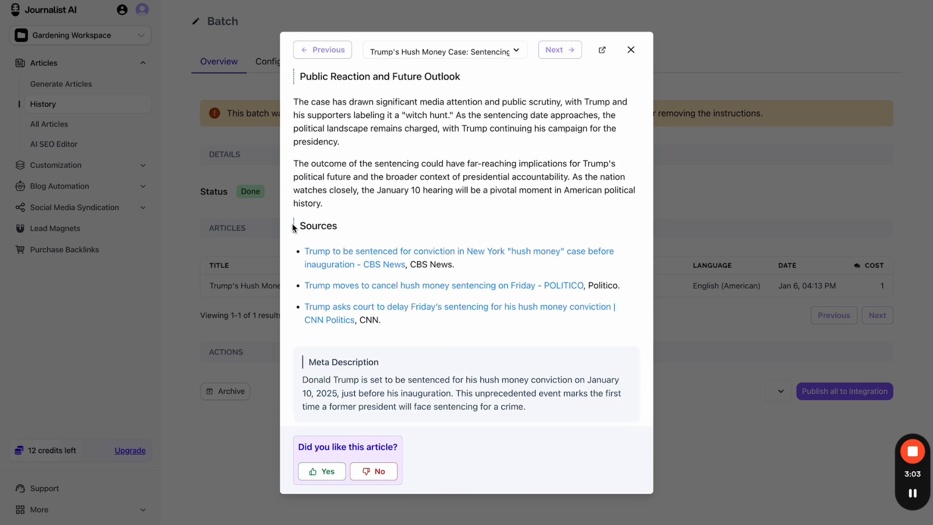
left_click_drag(293, 225, 432, 339)
left_click(447, 338)
scroll(450, 302, "up", 15)
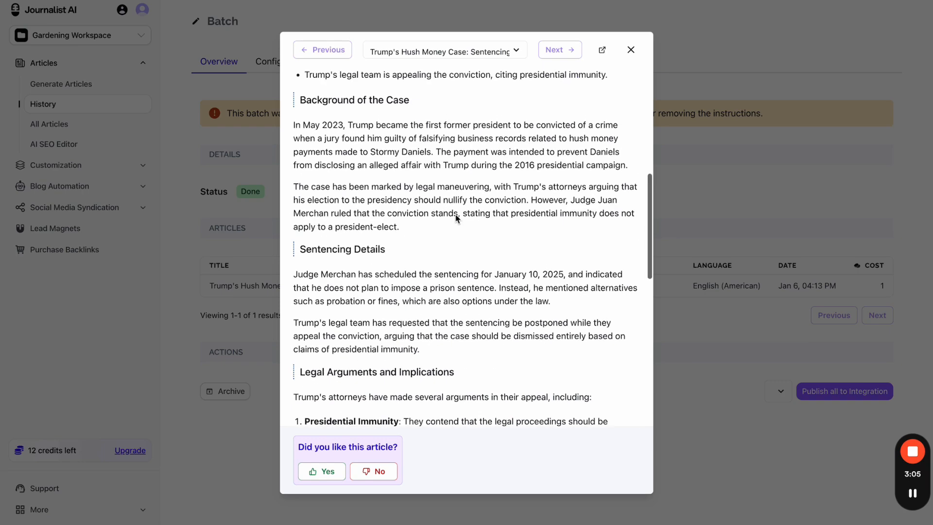
scroll(457, 218, "down", 4)
scroll(457, 218, "down", 10)
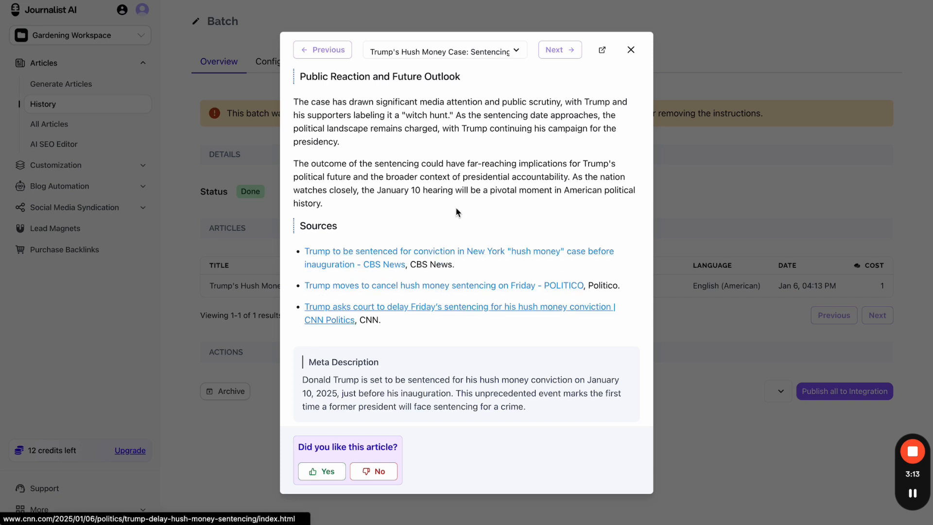
- Check the CBS News and other source tabs, then close the article preview
left_click(406, 1)
key("ctrl+Tab")
key("ctrl+Tab")
key("ctrl+Tab")
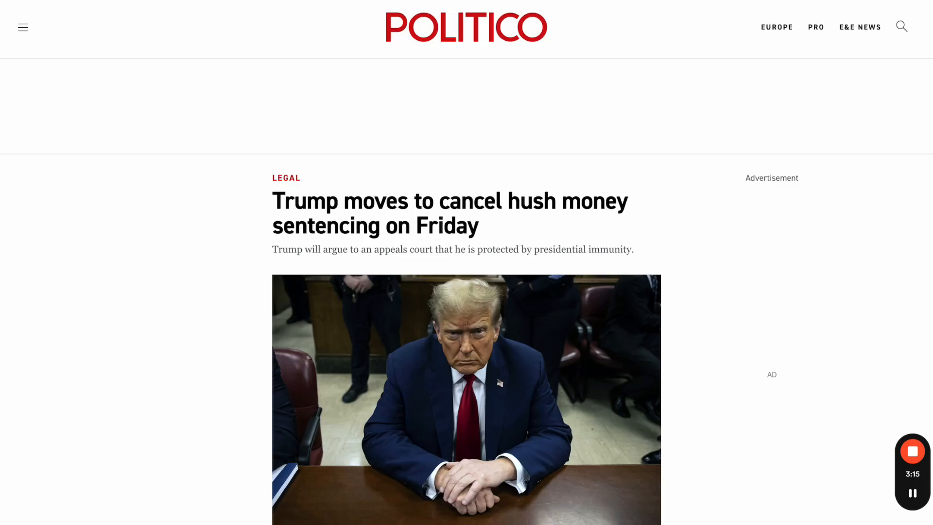
key("ctrl+Tab")
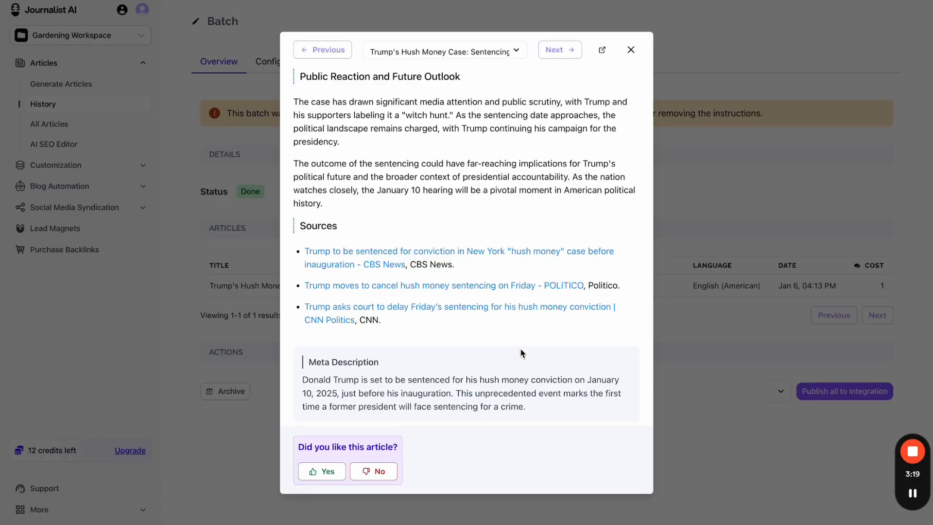
scroll(520, 352, "up", 20)
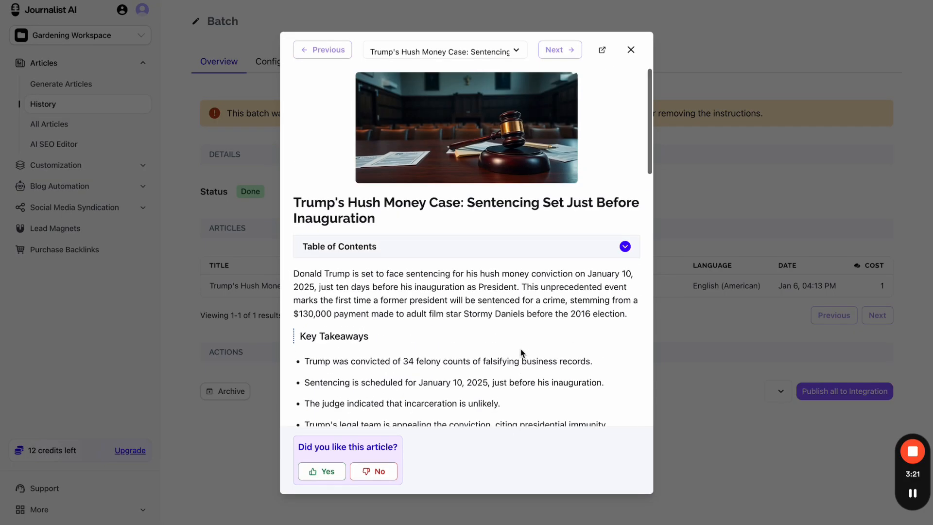
scroll(520, 353, "down", 20)
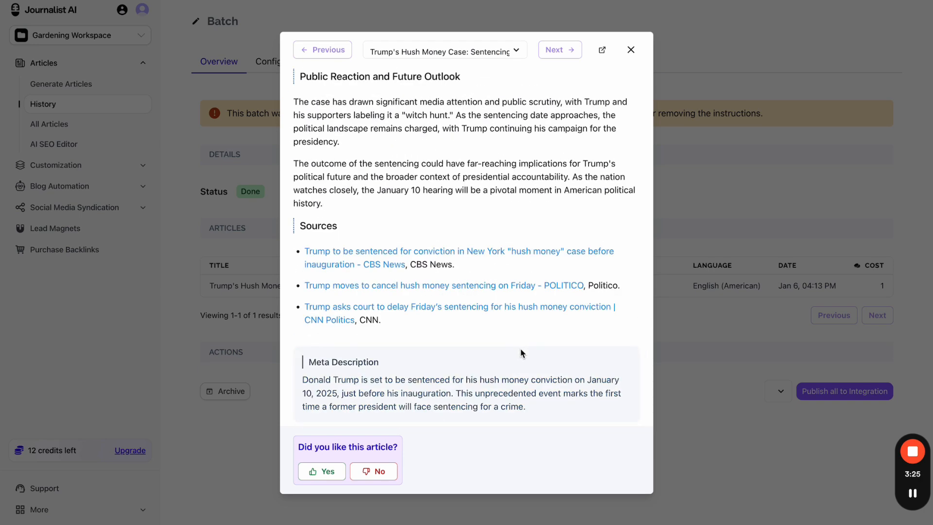
scroll(520, 353, "up", 20)
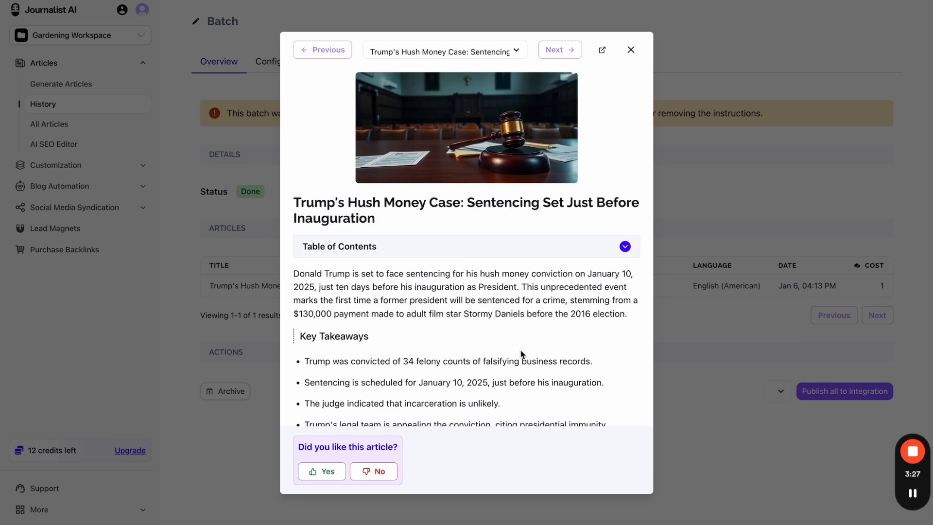
left_click(631, 50)
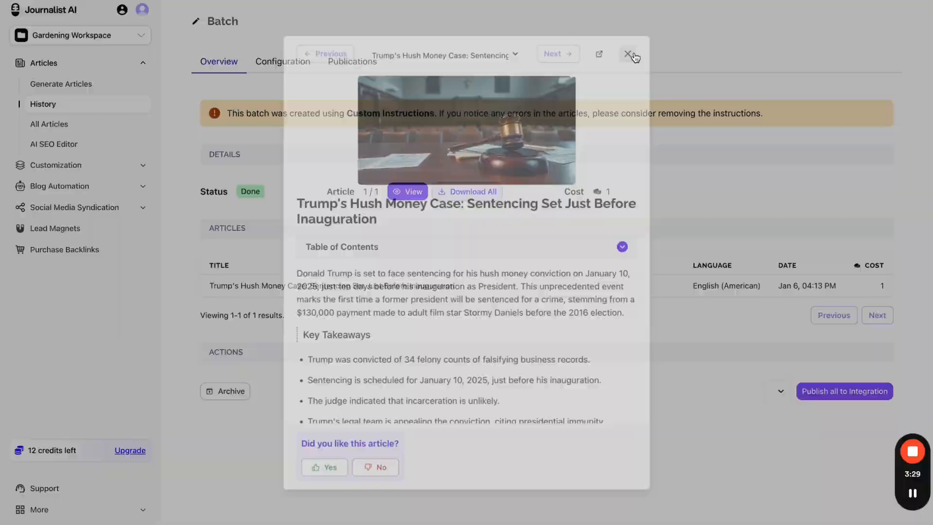
- Open the Gardening Campaign from Campaigns & AutoBlogs and bring up the Add Amazon Review form
left_click(89, 167)
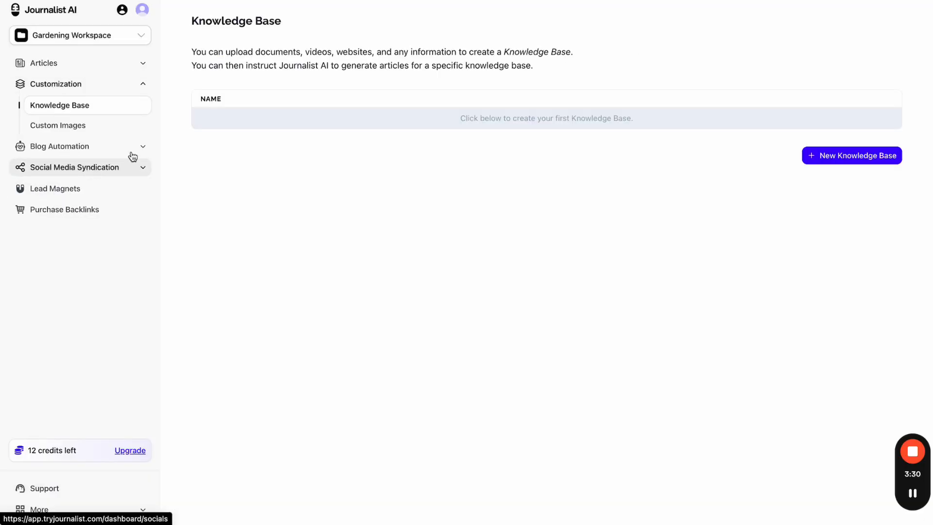
left_click(90, 148)
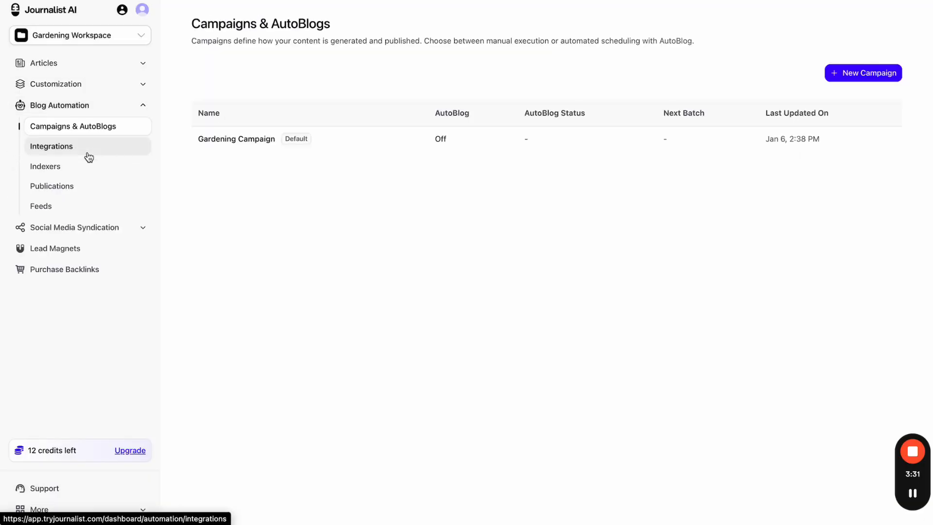
left_click(367, 147)
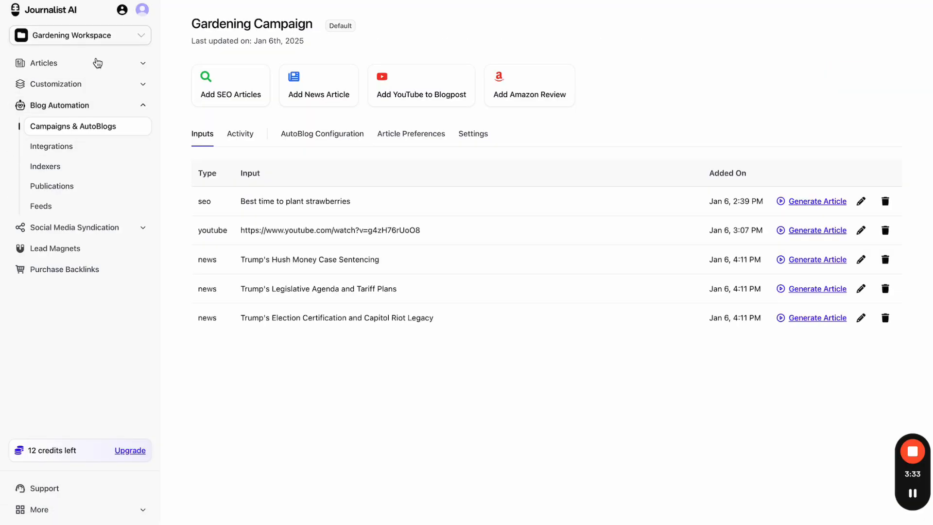
left_click(538, 102)
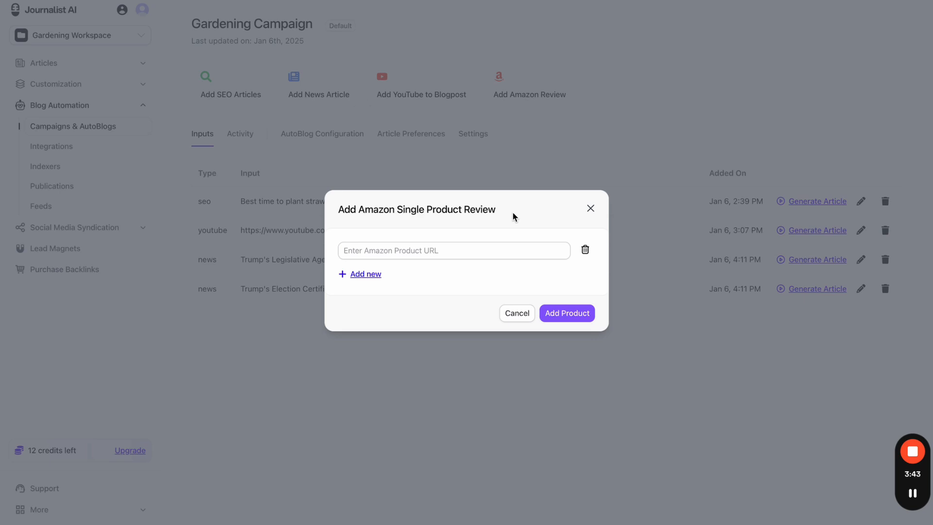
- Open a new browser tab and search the web for 'amazon'
key("super+t")
type("amazon")
key("Return")
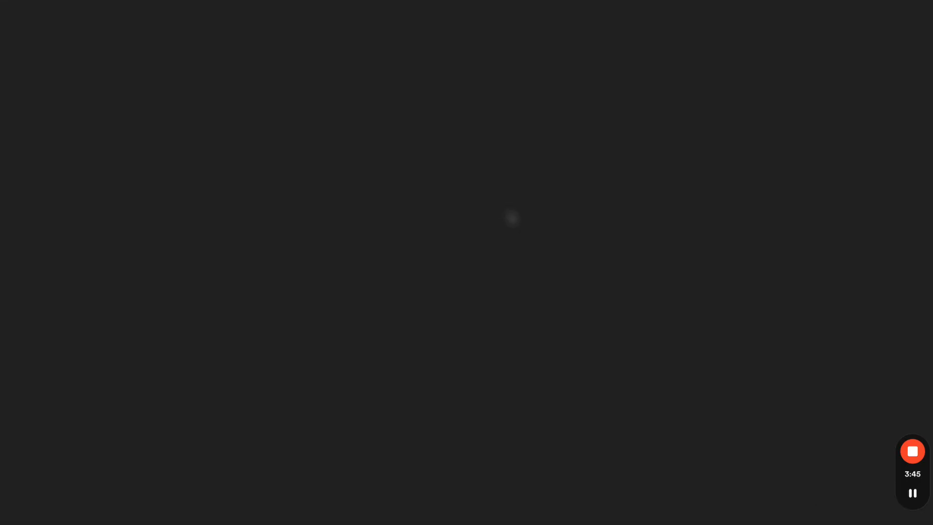
- Search Amazon.com for 'gardening' and open the Nacome Solar Garden turtle statue listing
left_click(216, 133)
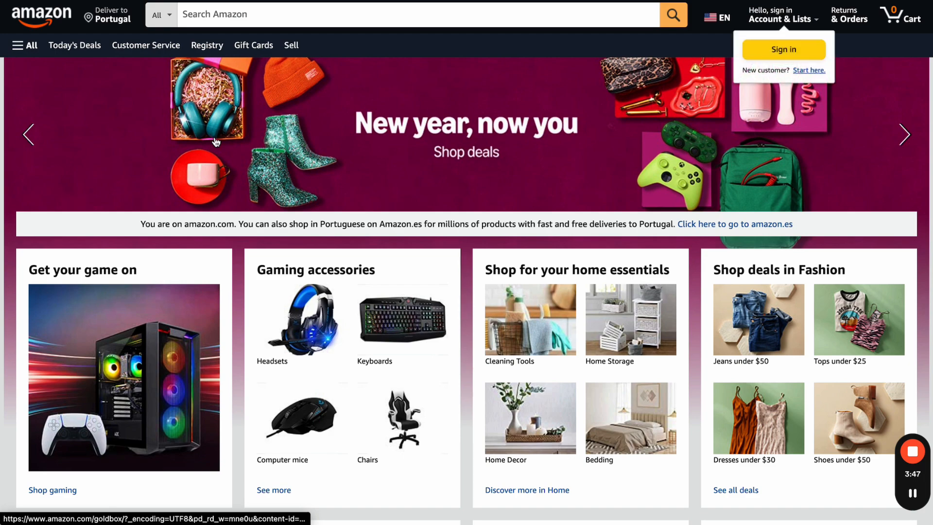
left_click(295, 11)
type("garde")
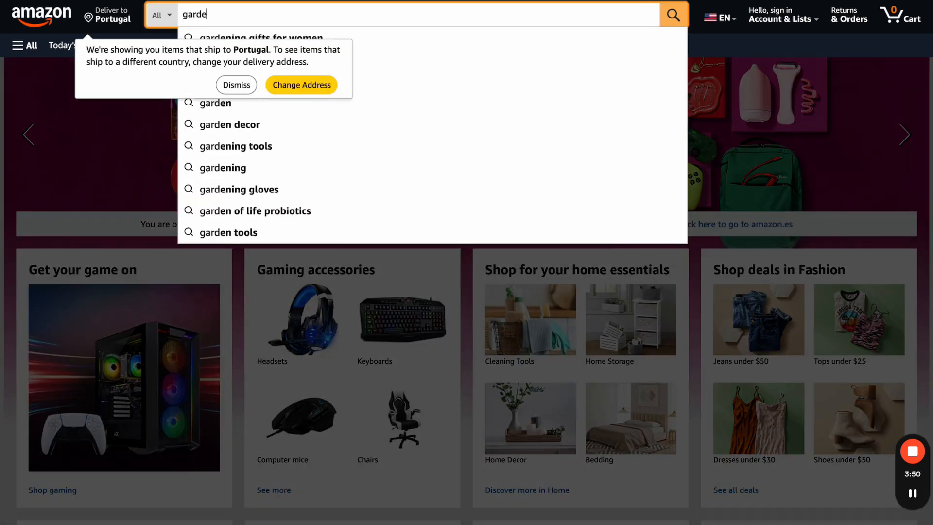
type("ning")
key("Return")
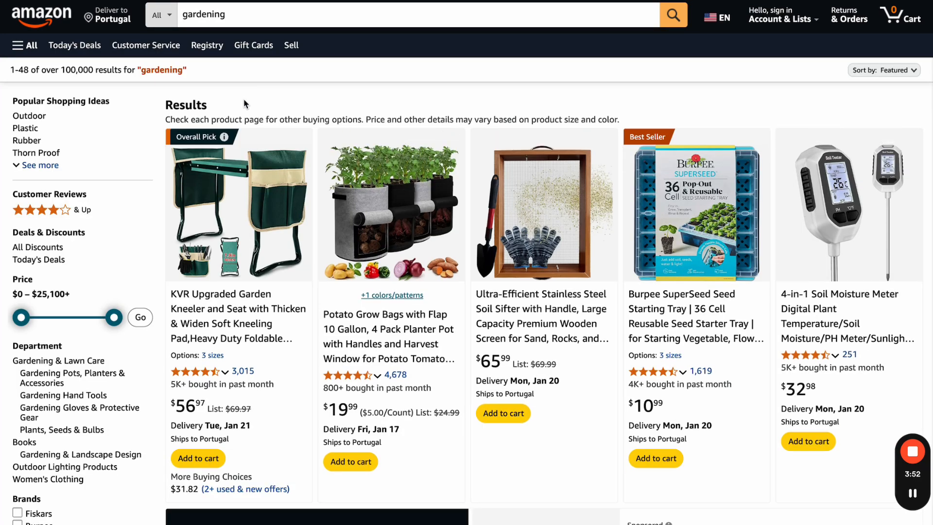
scroll(241, 73, "down", 1)
left_click(236, 35)
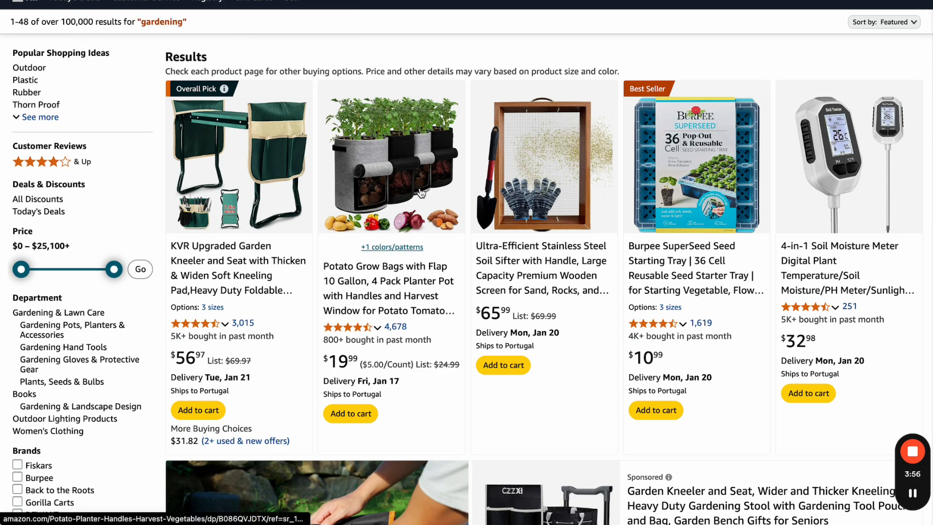
scroll(421, 194, "down", 15)
scroll(419, 192, "up", 4)
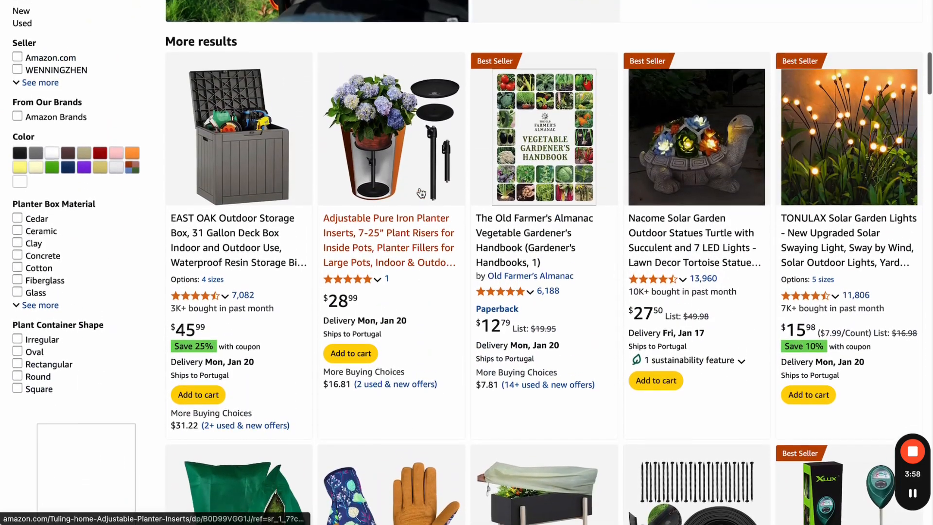
left_click(700, 170)
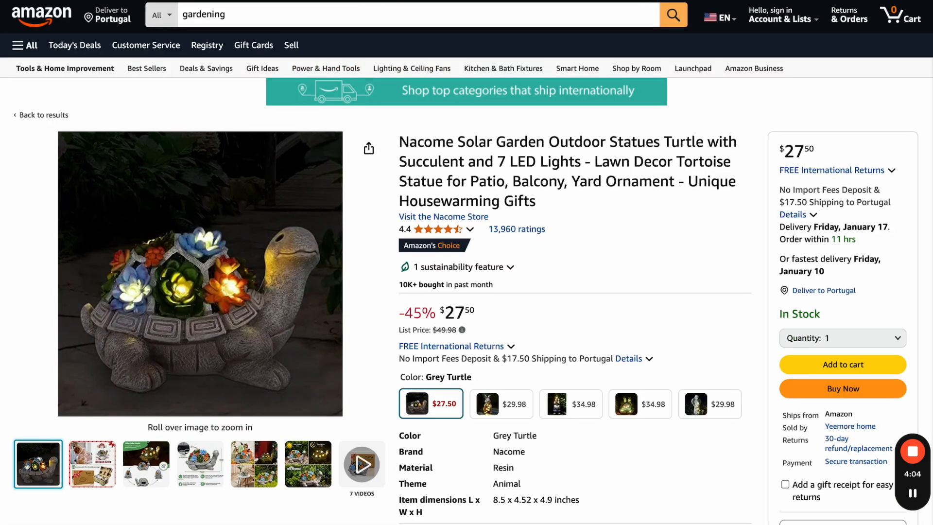
- Paste the turtle statue's product URL into the Amazon review form and add the product
key("alt+Tab")
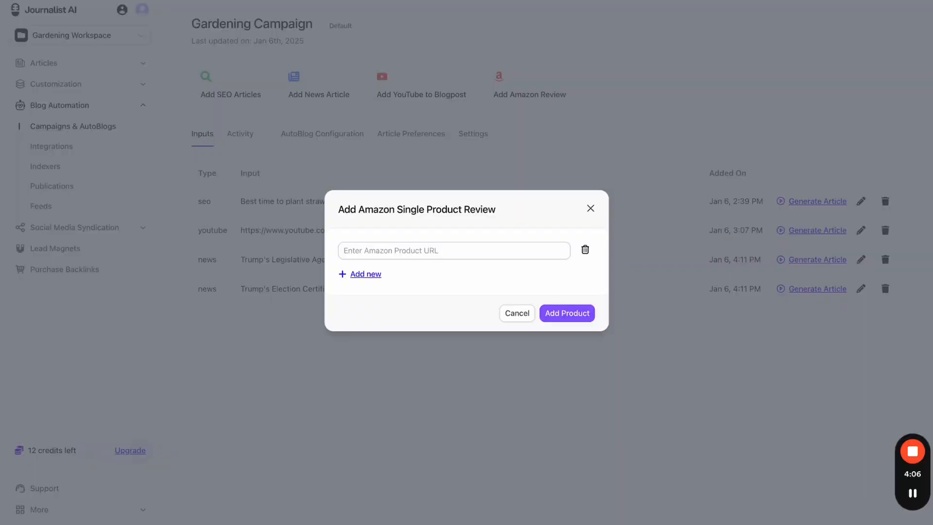
left_click(435, 250)
type("https://www.amazon.com/Nacome-Garden-Statue-Figurine-Succulent/dp/B091ZFL4X5/")
left_click(376, 275)
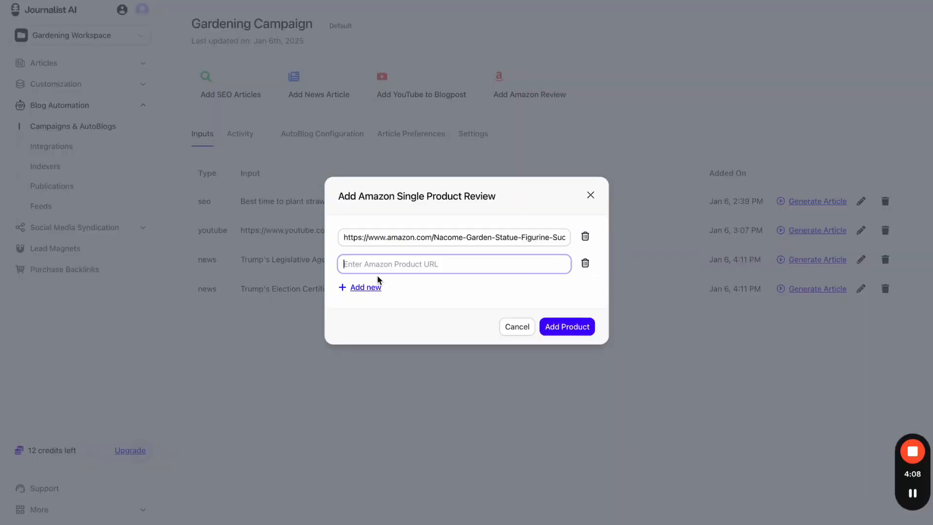
left_click(583, 262)
left_click(572, 314)
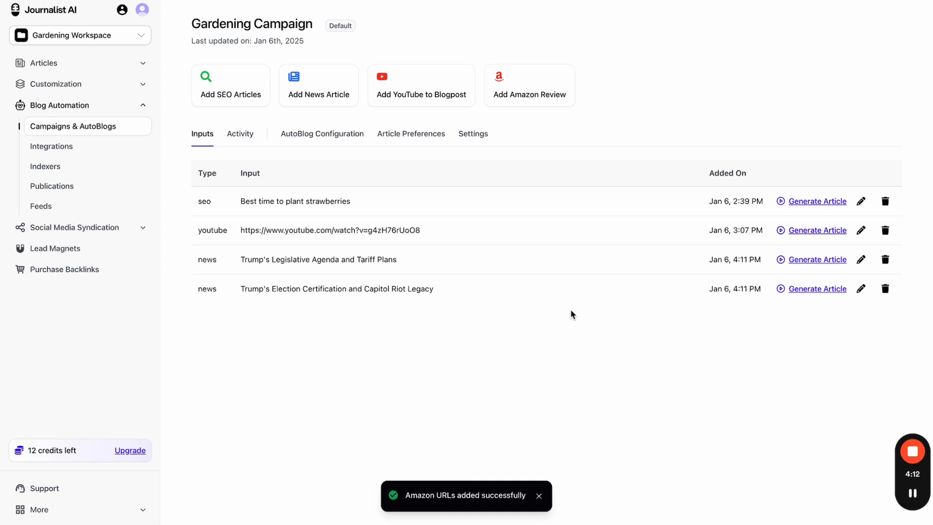
- Underline the new amazon input in the Inputs table, then show Article Preferences
key("alt+shift+d")
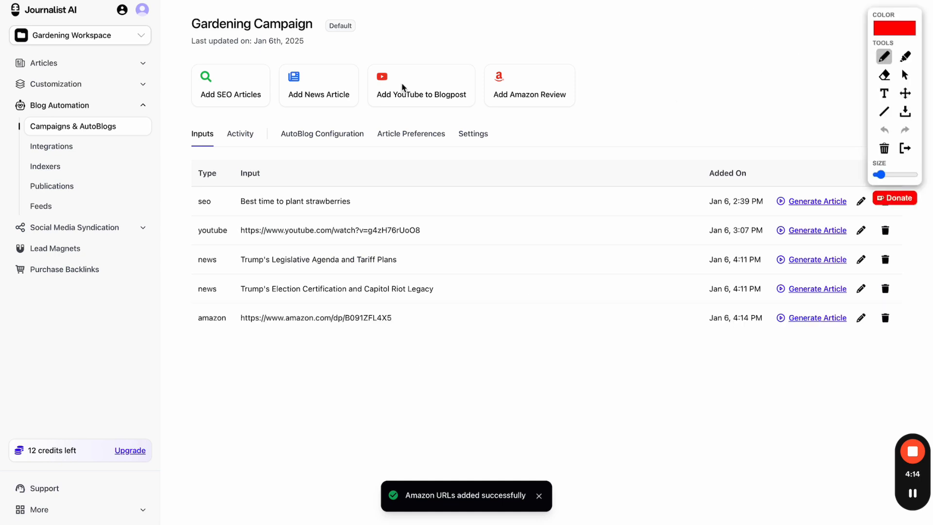
left_click_drag(192, 180, 217, 180)
left_click_drag(192, 329, 426, 330)
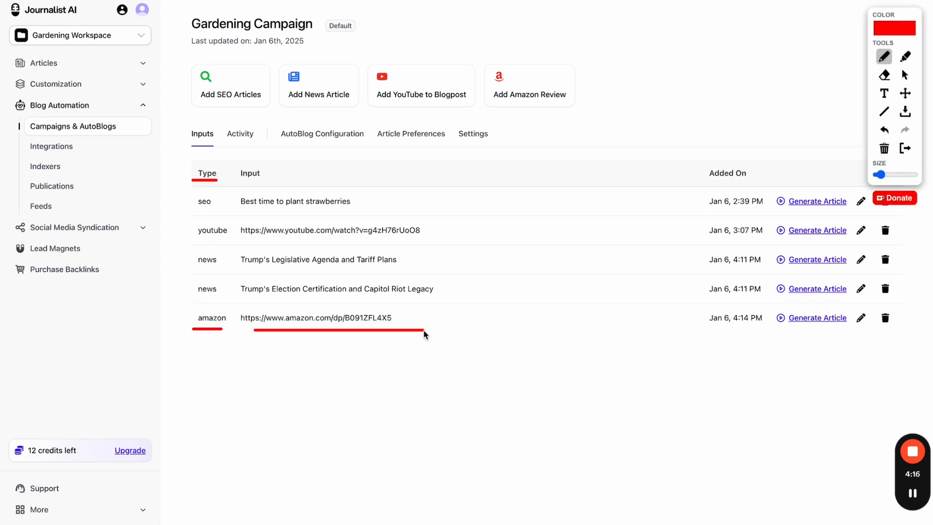
left_click(905, 148)
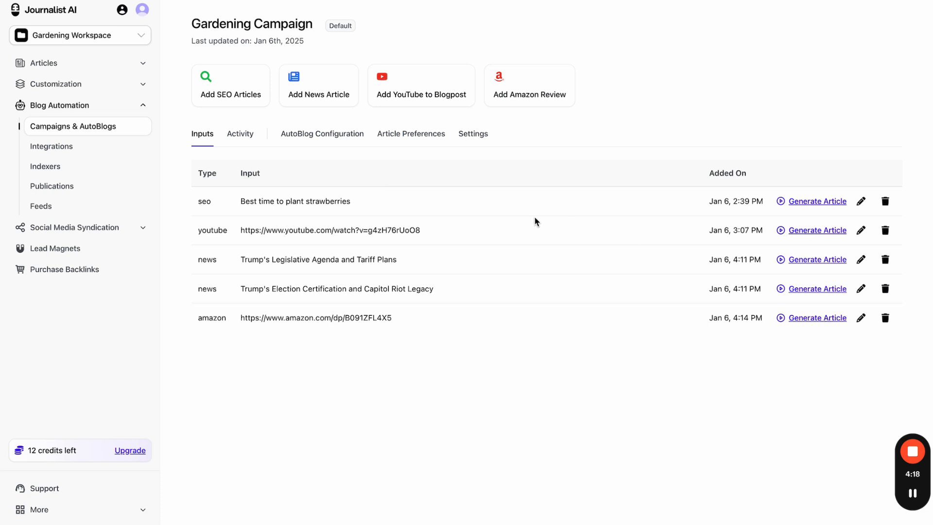
left_click(411, 141)
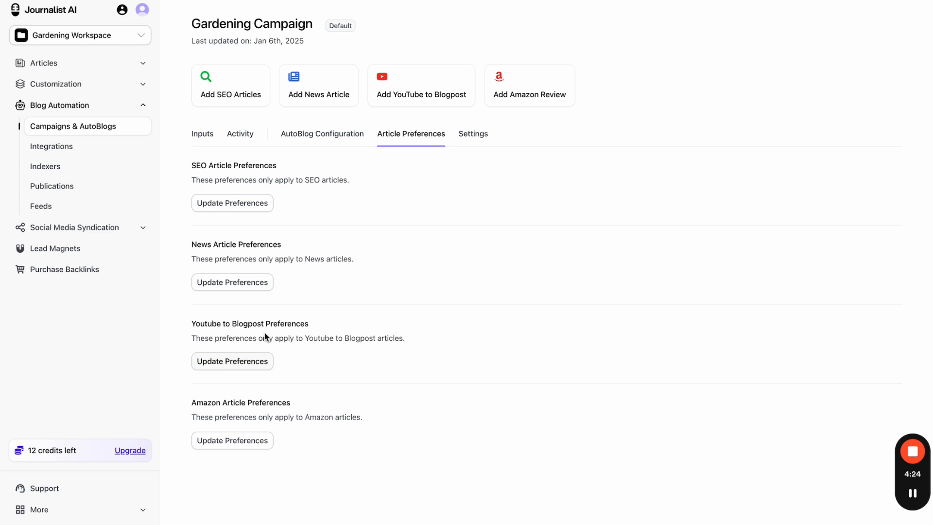
- View the SEO article preferences' knowledge and formatting settings, then close them
left_click(267, 210)
scroll(444, 314, "down", 1)
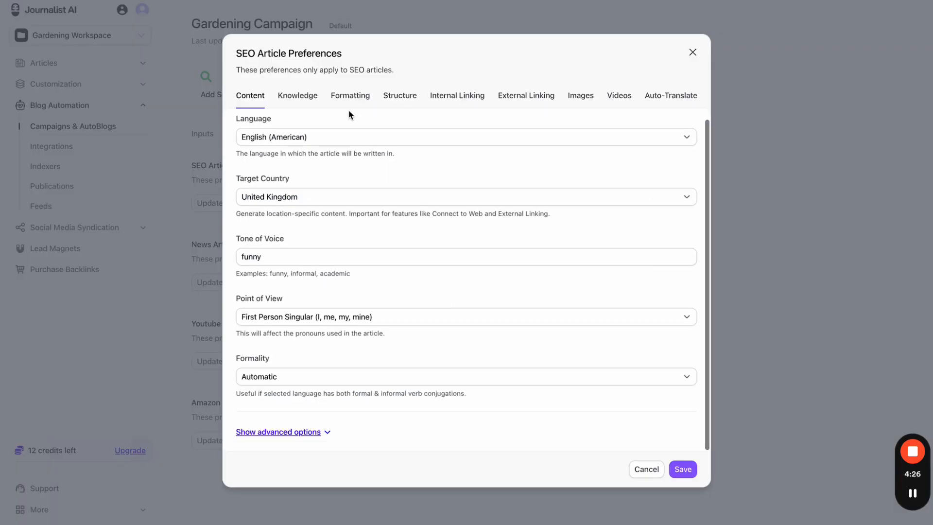
left_click(297, 95)
left_click(350, 210)
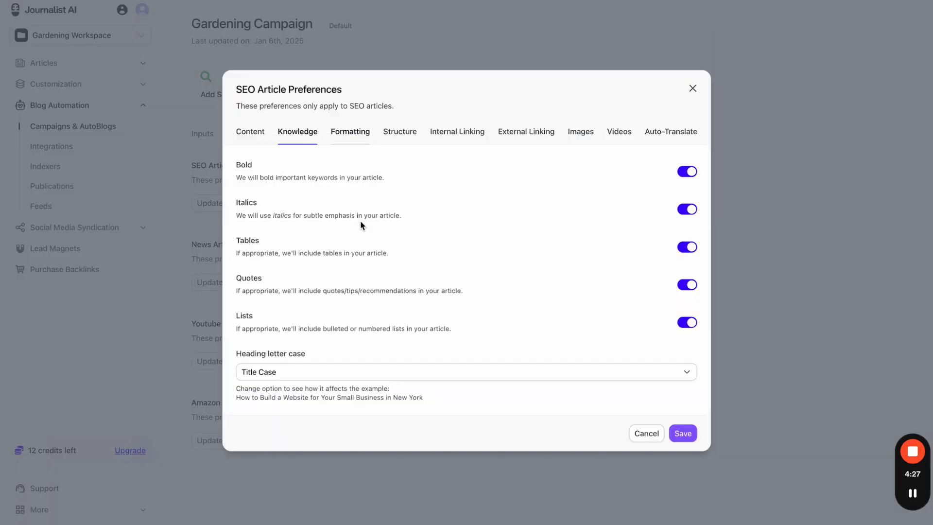
left_click(693, 88)
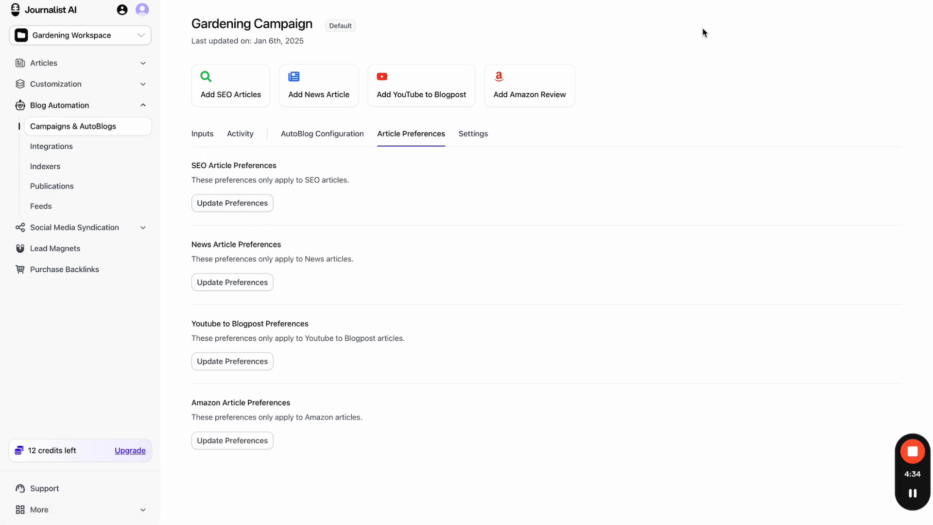
- Clear the screen annotations and return to the Campaigns & AutoBlogs list
mouse_move(202, 154)
left_mouse_down()
mouse_move(181, 207)
mouse_move(338, 207)
mouse_move(210, 147)
left_mouse_up()
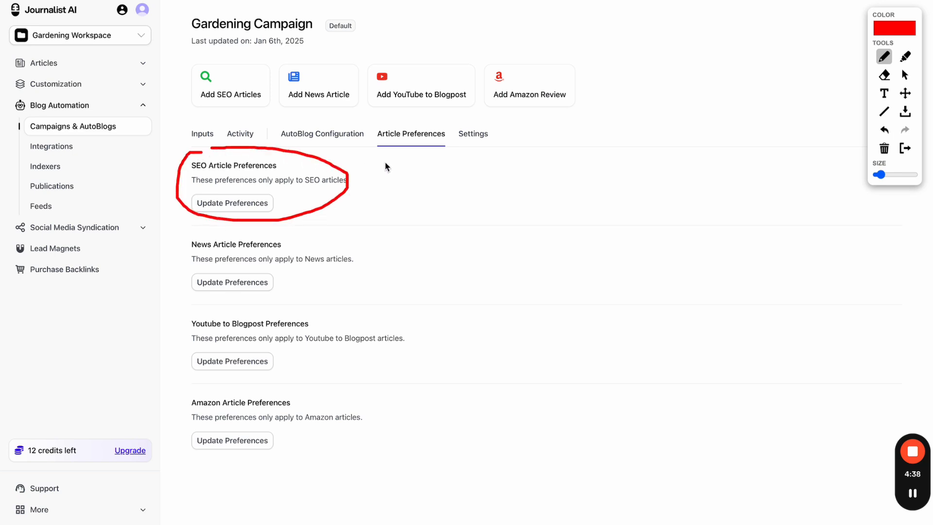
mouse_move(386, 162)
left_mouse_down()
mouse_move(365, 175)
mouse_move(441, 176)
mouse_move(444, 195)
left_mouse_up()
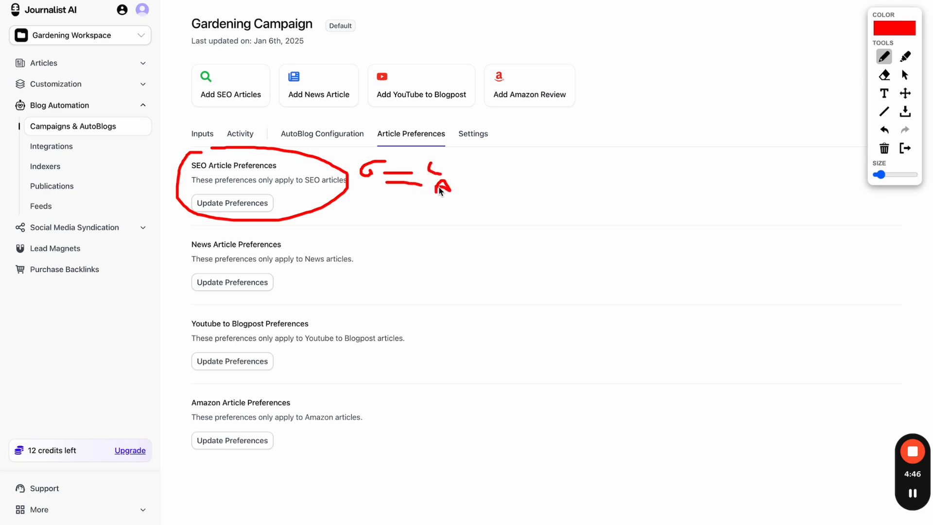
left_click(905, 148)
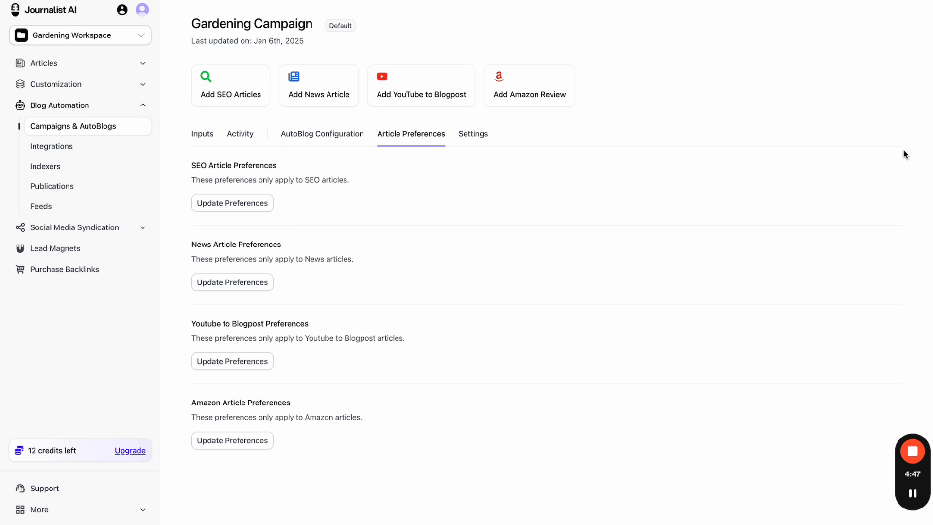
left_click(55, 128)
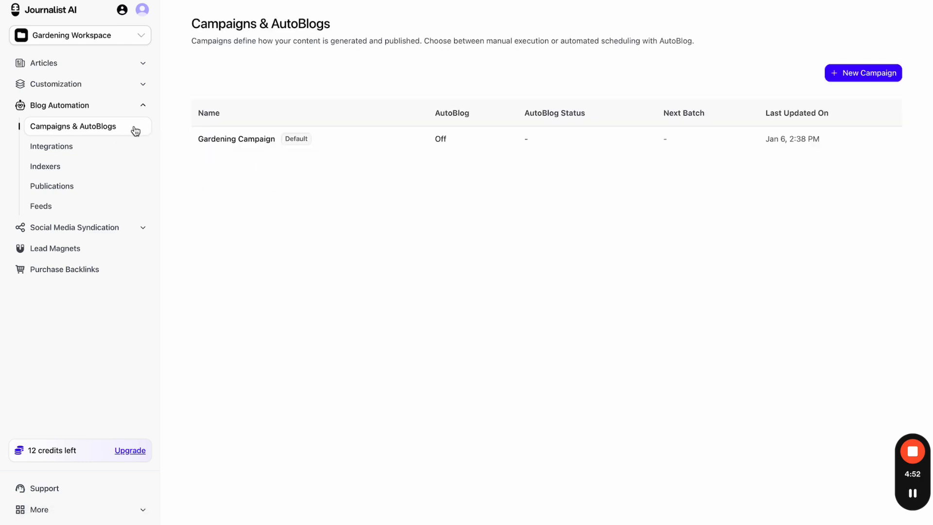
- Review the Amazon Update preferences without changes, then generate an article from the amazon input
left_click(271, 146)
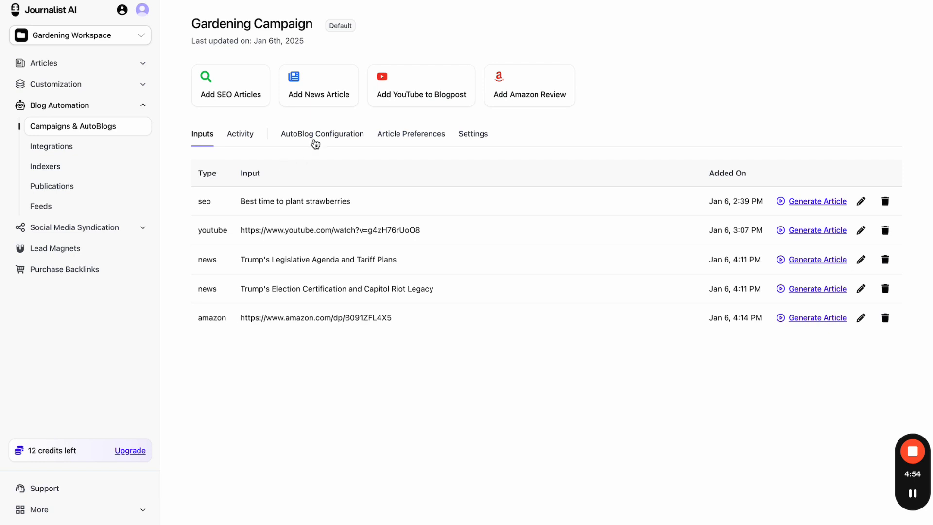
left_click(403, 136)
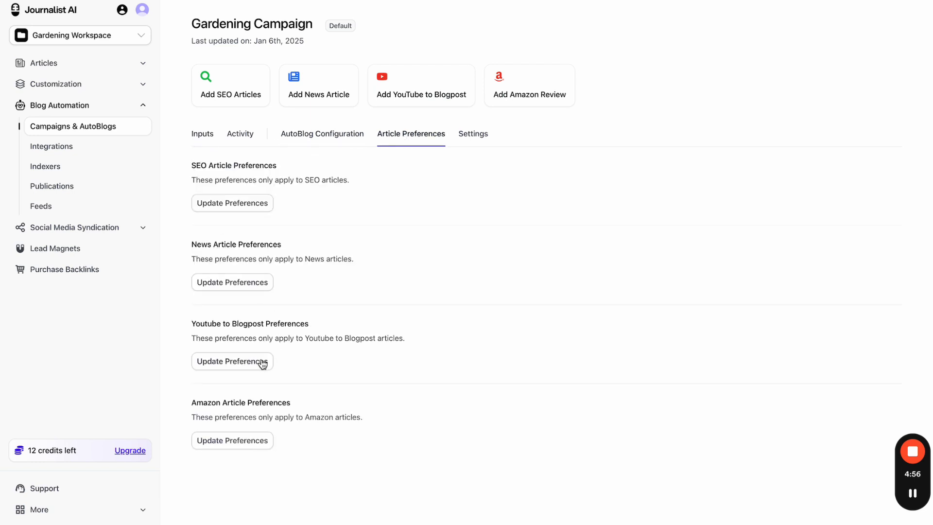
left_click(240, 438)
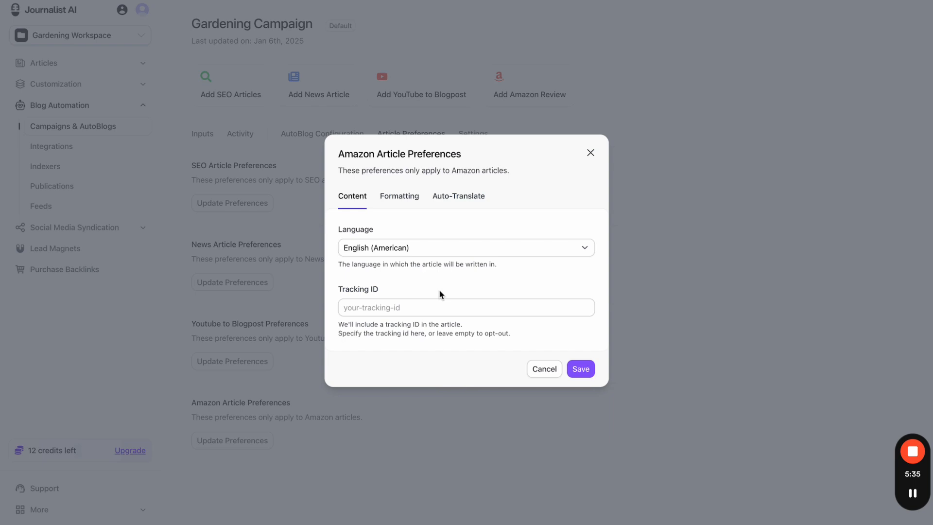
left_click(393, 207)
left_click(474, 227)
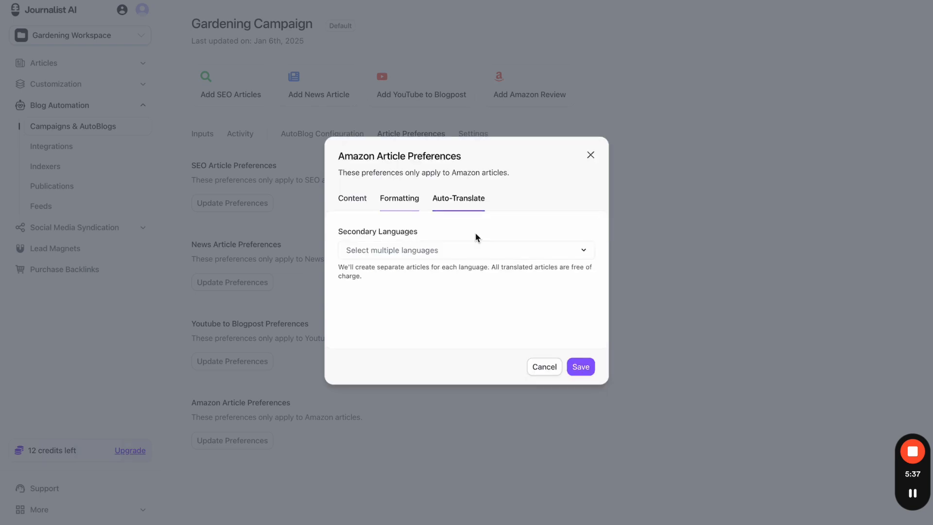
left_click(544, 367)
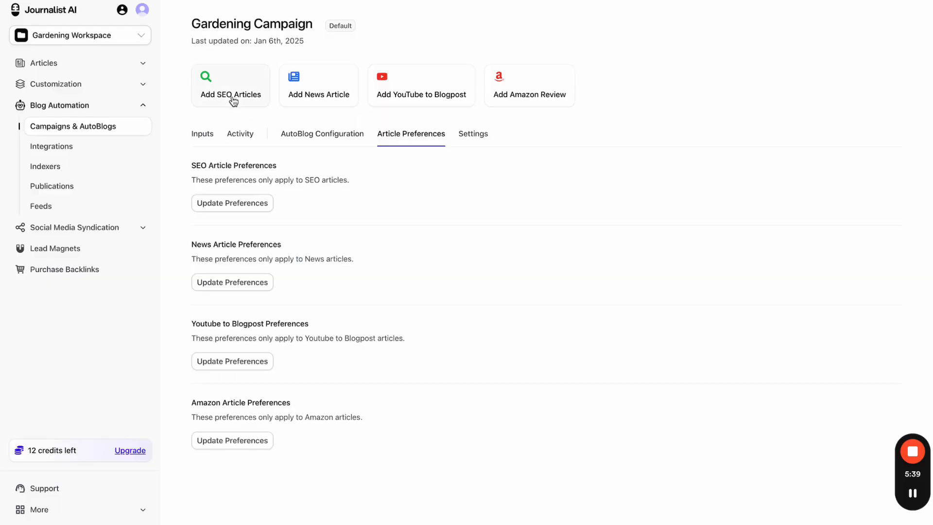
left_click(202, 134)
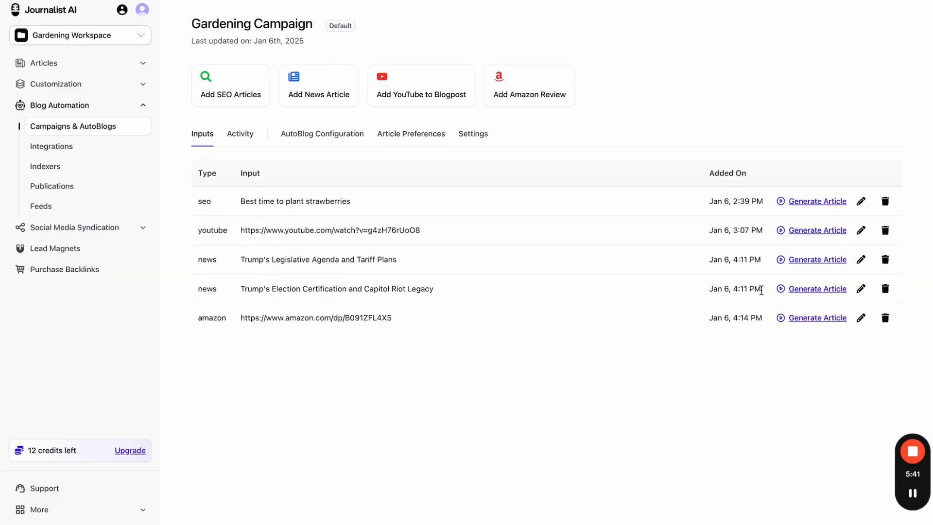
left_click(791, 318)
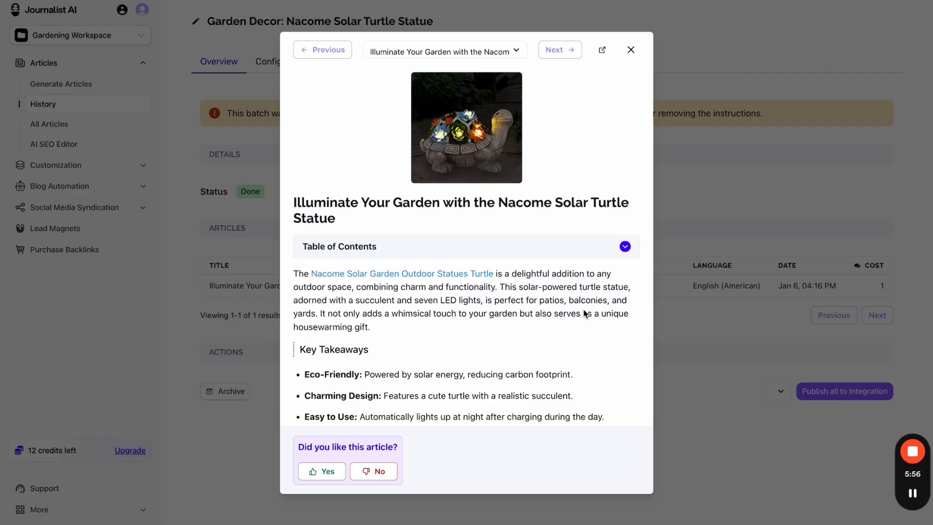
- Compare the Nacome Solar Turtle Statue article with its Amazon product page via the linked product name
key("ctrl+Tab")
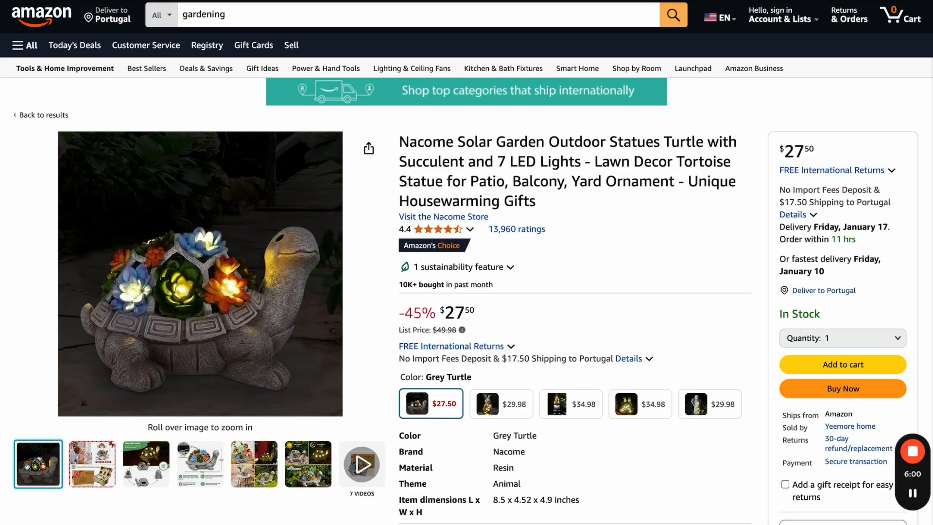
key("ctrl+Tab")
scroll(559, 174, "down", 2)
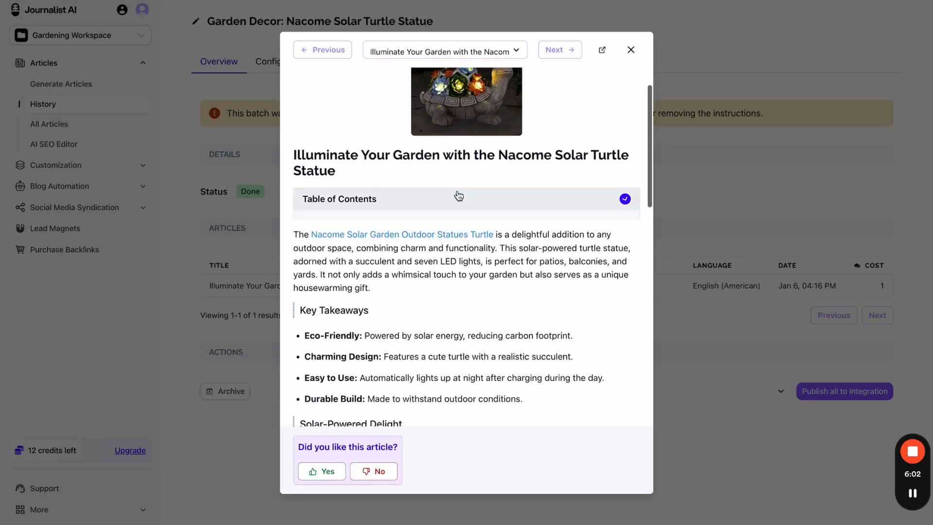
left_click(440, 227)
key("ctrl+Tab")
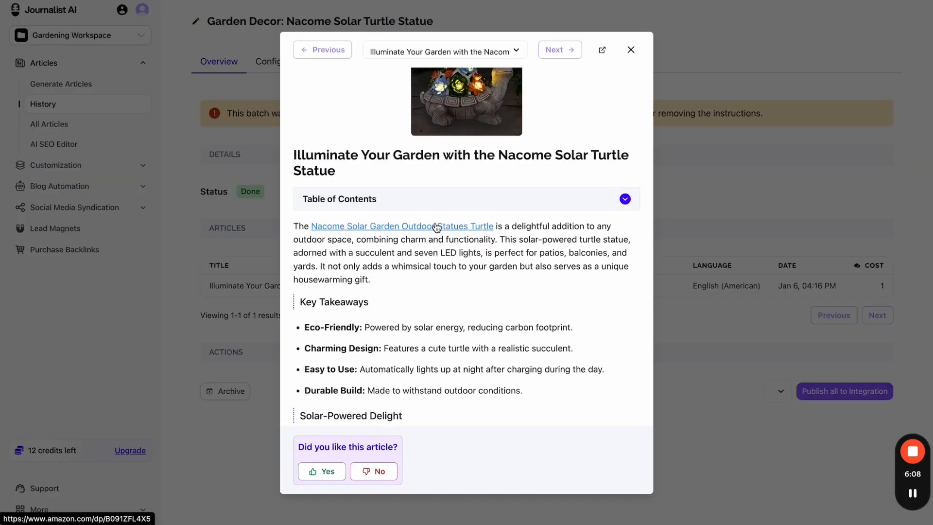
- Scroll through the article's Key Takeaways, Pros and Cons and Conclusion, rechecking the Amazon page
scroll(436, 227, "down", 6)
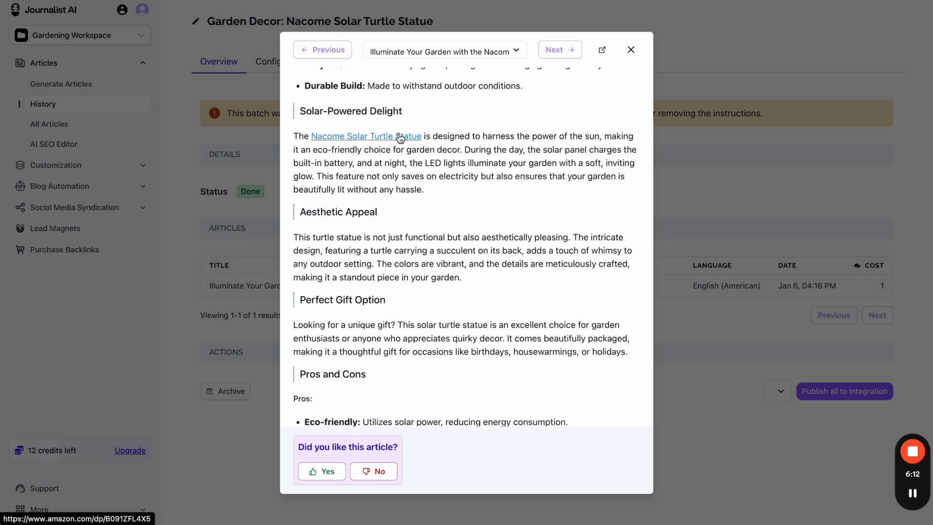
scroll(439, 198, "down", 1)
scroll(439, 198, "down", 4)
scroll(438, 199, "up", 10)
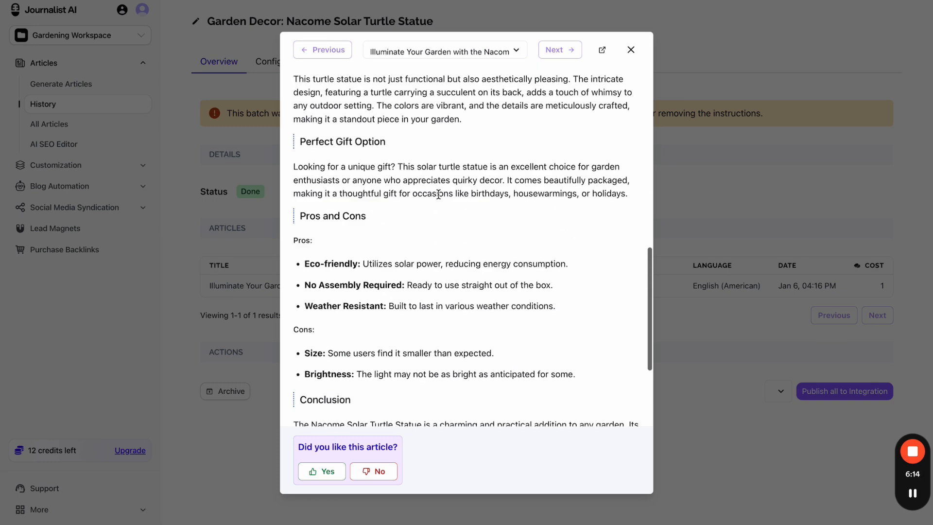
scroll(439, 199, "up", 2)
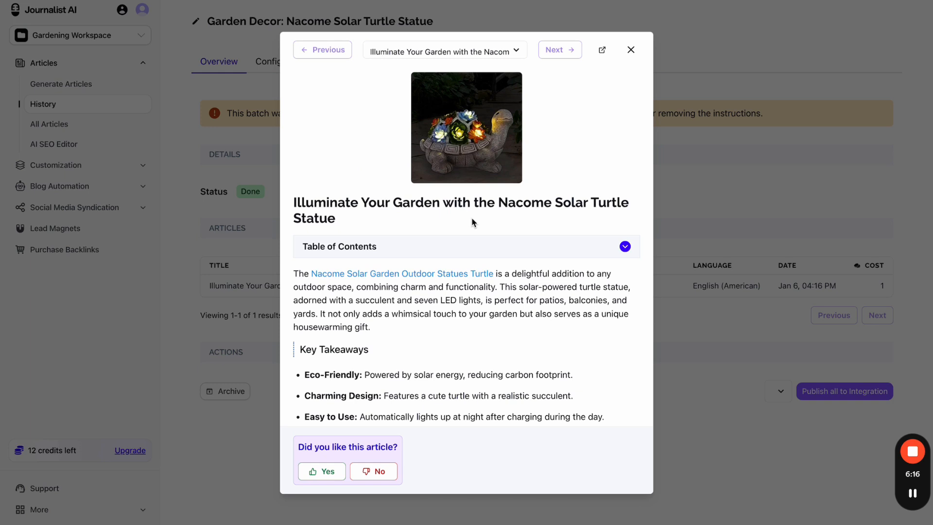
left_click(340, 1)
scroll(318, 252, "down", 20)
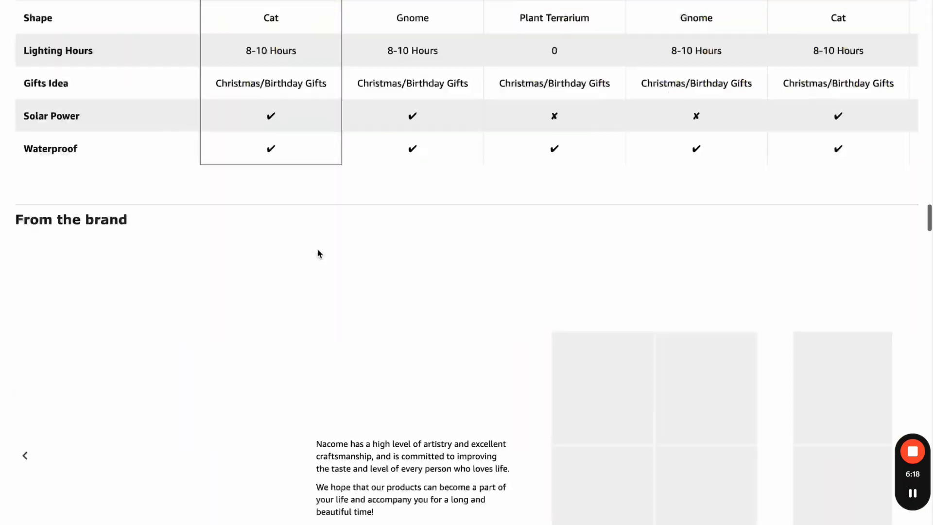
scroll(318, 252, "up", 20)
left_click(224, 1)
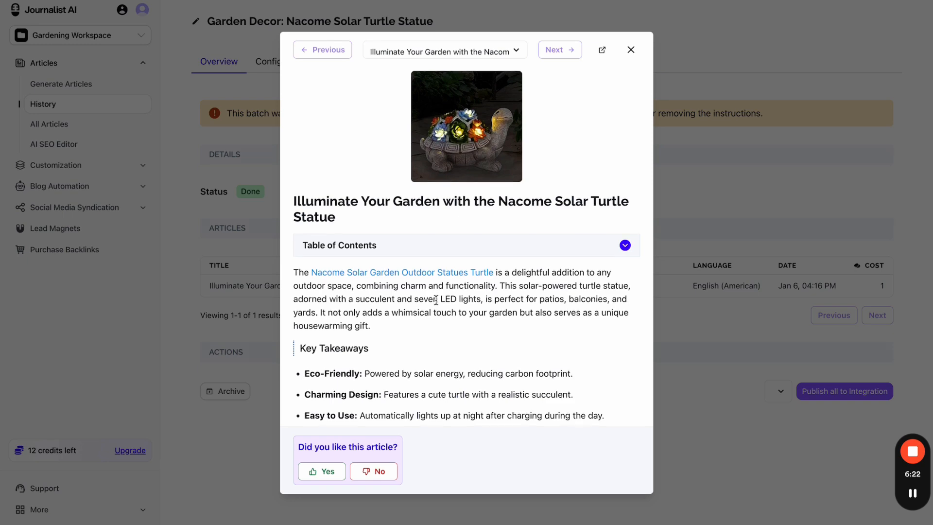
scroll(436, 300, "down", 15)
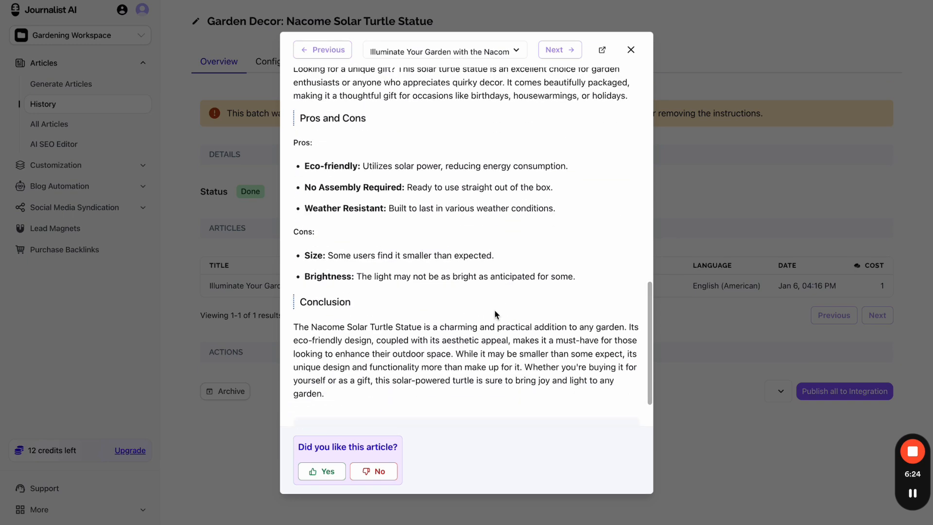
scroll(479, 321, "up", 15)
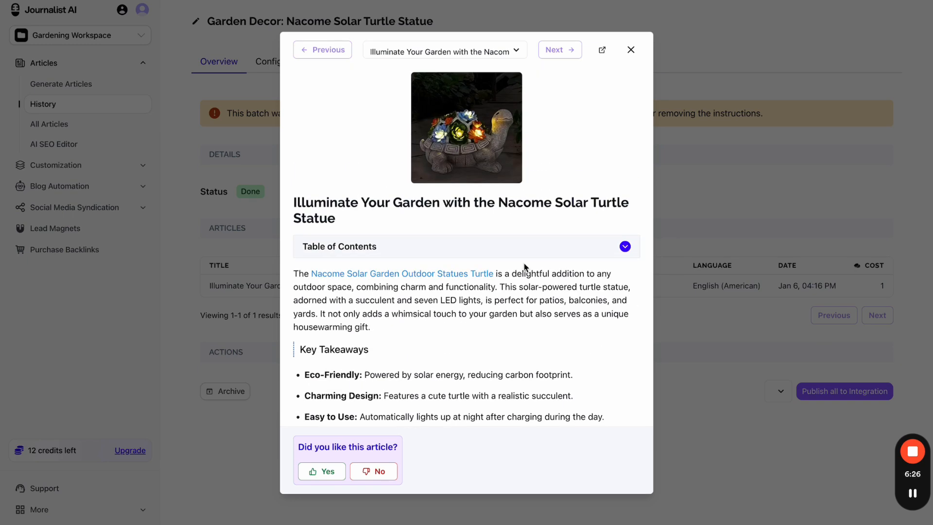
- Close the article preview and open the Gardening Campaign from Campaigns & AutoBlogs
left_click(631, 49)
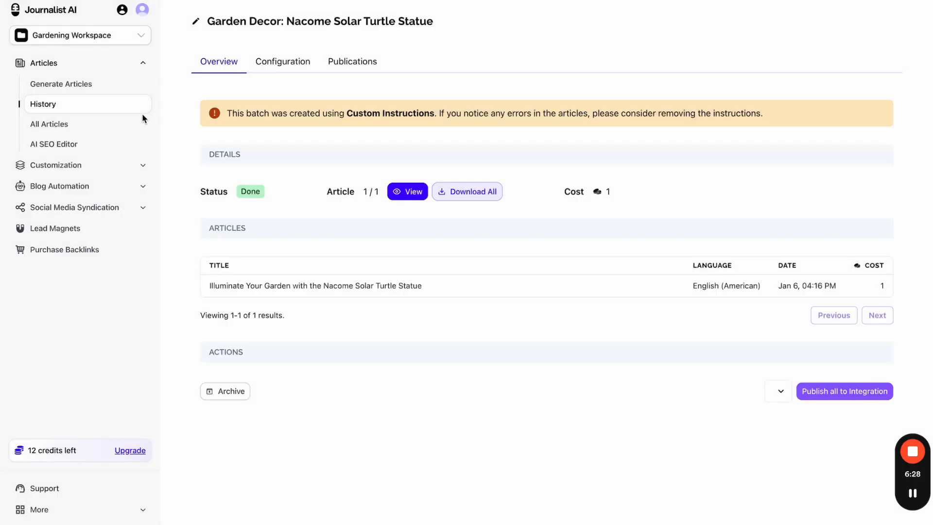
left_click(89, 186)
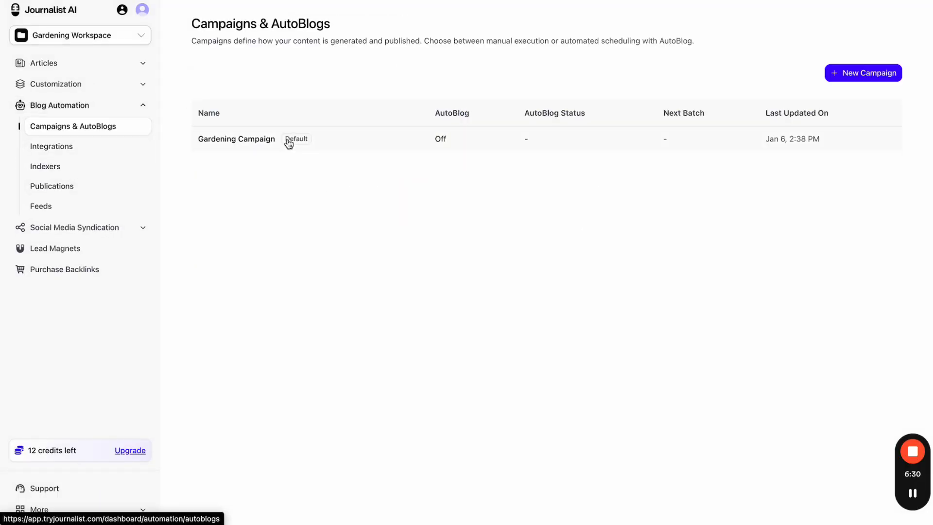
left_click(350, 148)
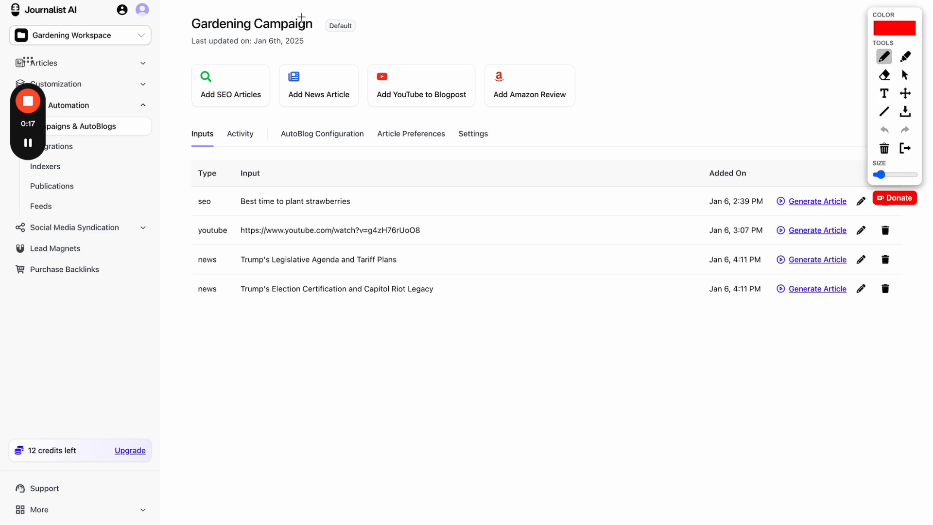
left_click(252, 75)
left_click(318, 69)
left_click(409, 70)
- Step through the Activity, Article Preferences, Settings and AutoBlog Configuration tabs, marking the Default label
left_click(905, 148)
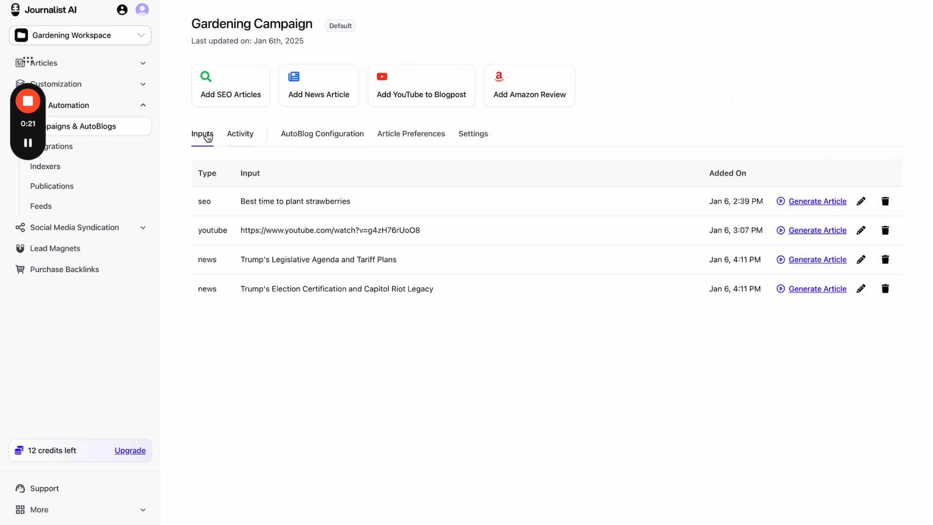
left_click(232, 140)
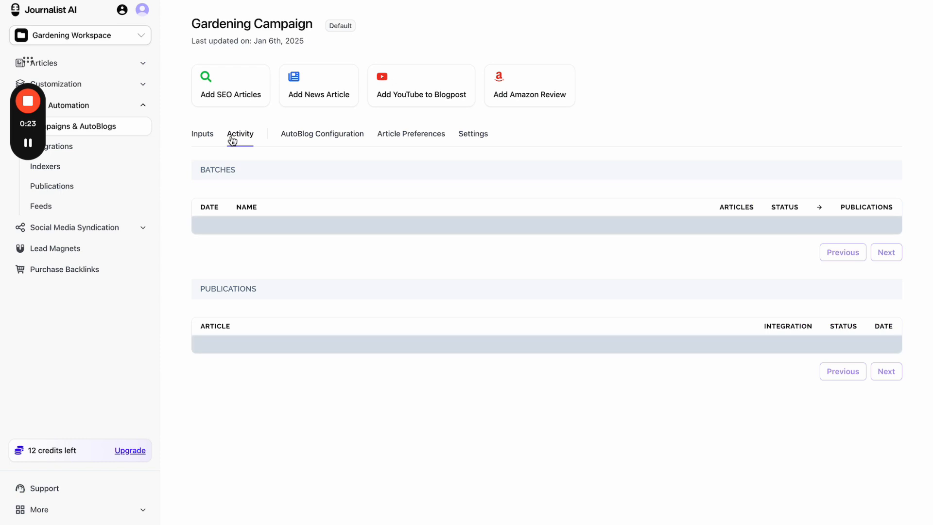
left_click(390, 139)
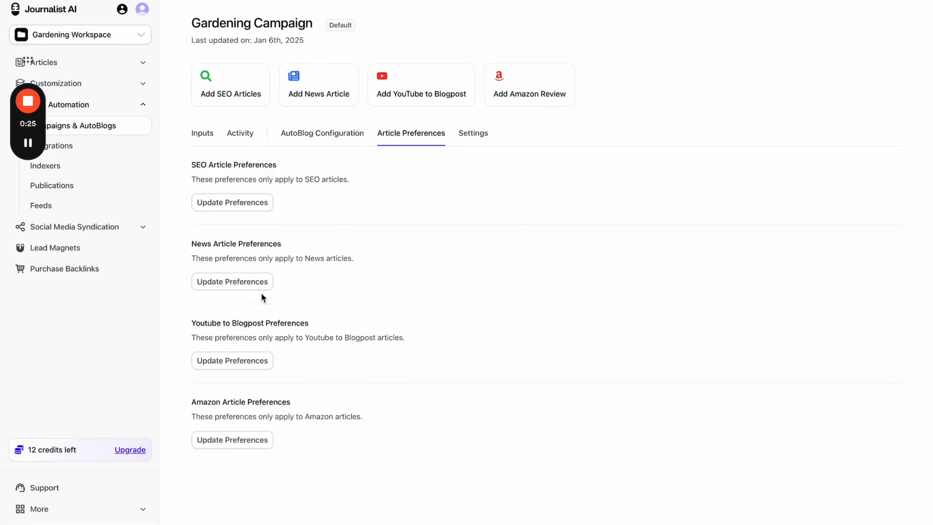
left_click(473, 145)
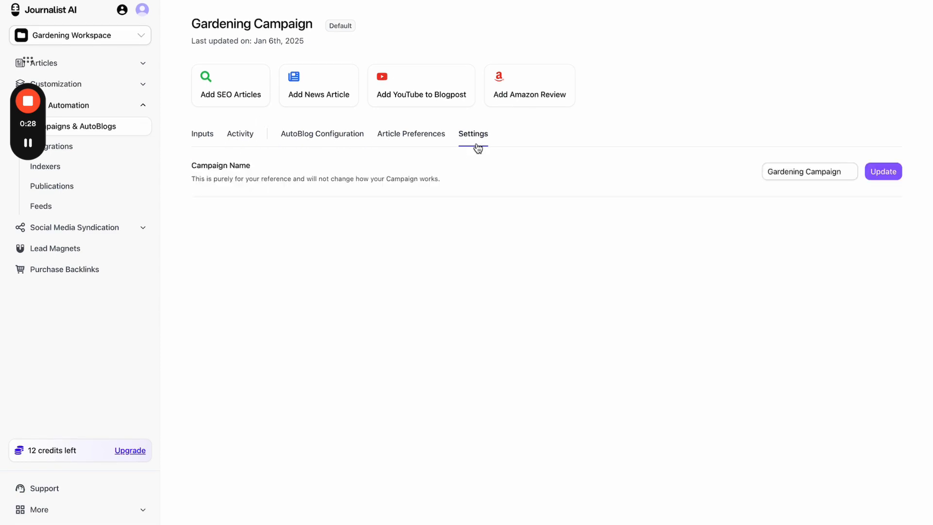
left_click(343, 140)
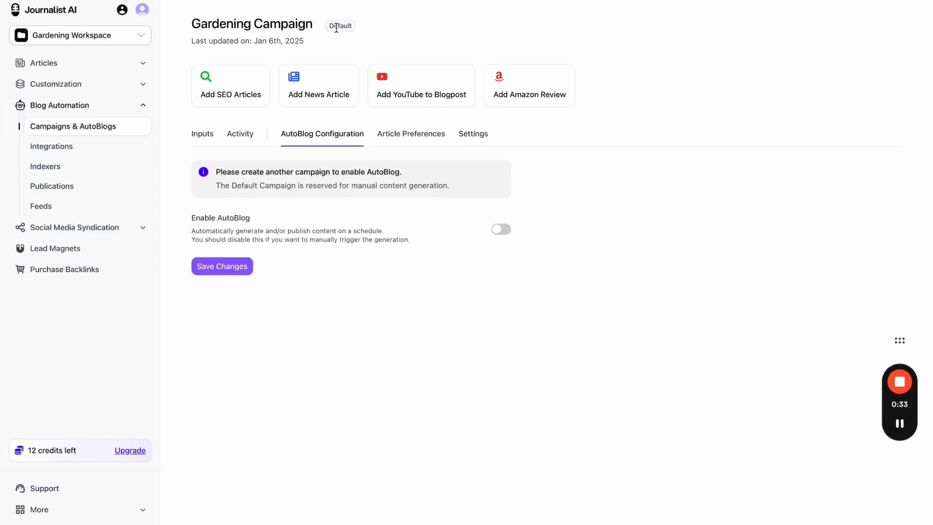
left_click_drag(331, 25, 399, 32)
- Start a new campaign named 'My new campagigng' from the campaigns list
left_click(81, 132)
left_click(830, 73)
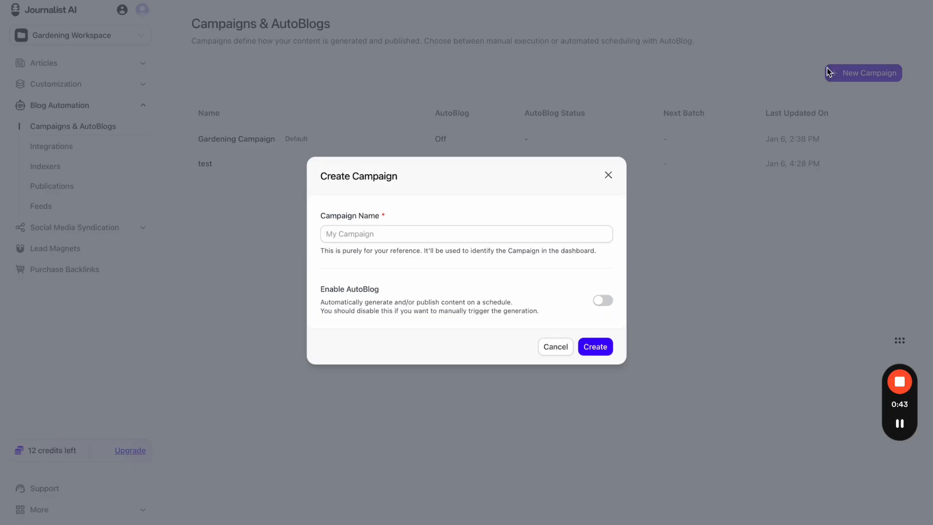
left_click(450, 234)
type("M")
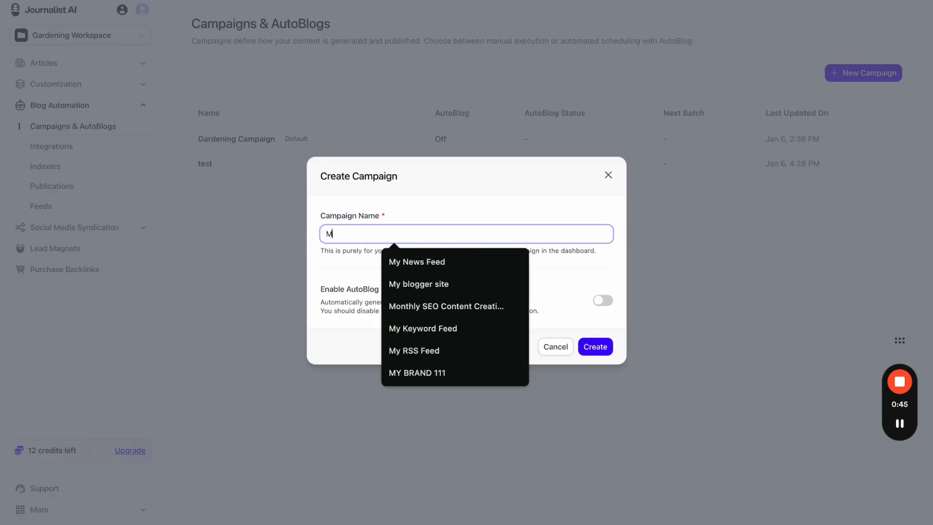
key("BackSpace")
type("My new ca")
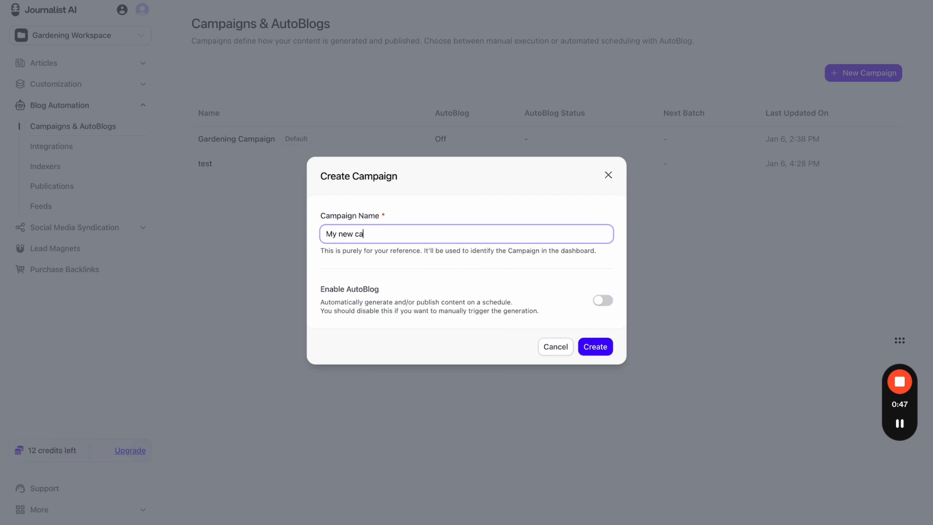
type("mpagigng")
key("BackSpace")
- Enable AutoBlog, review its modes, then discard the campaign form without creating it
left_click(600, 301)
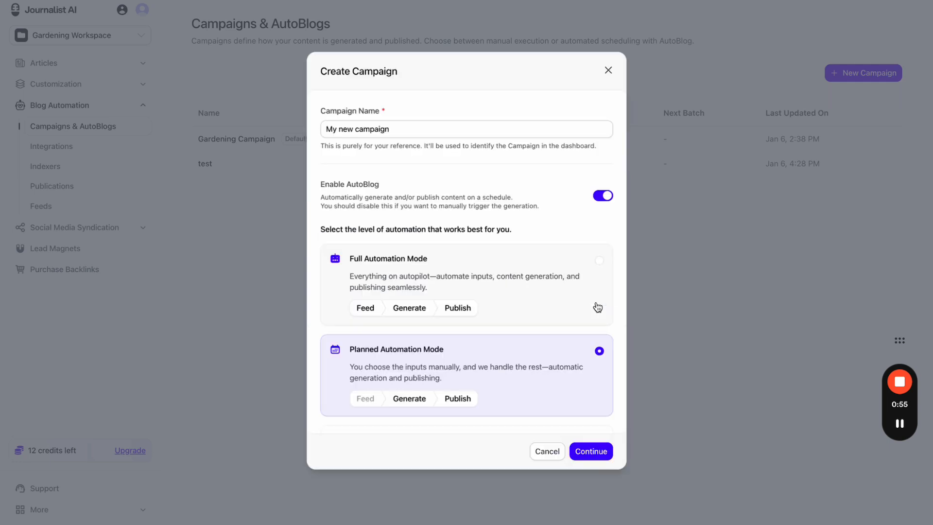
scroll(549, 324, "down", 2)
scroll(550, 324, "up", 2)
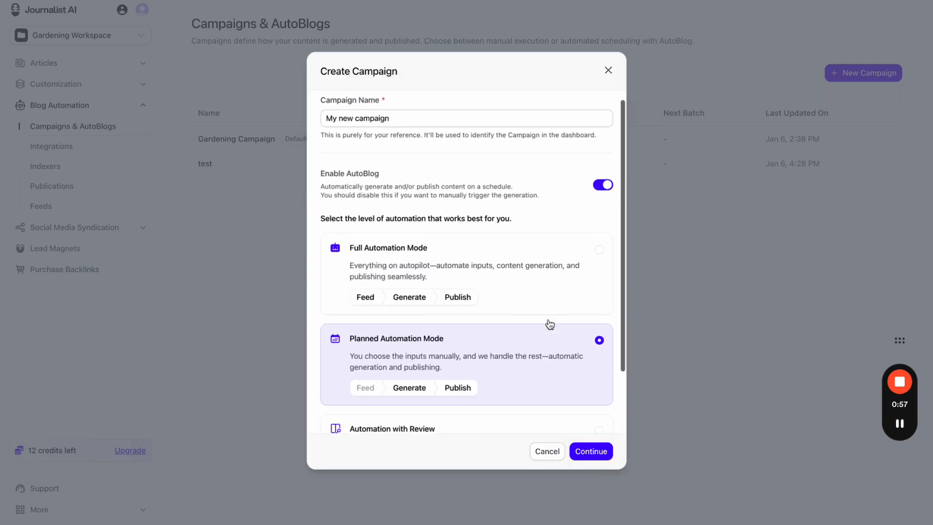
scroll(553, 219, "down", 1)
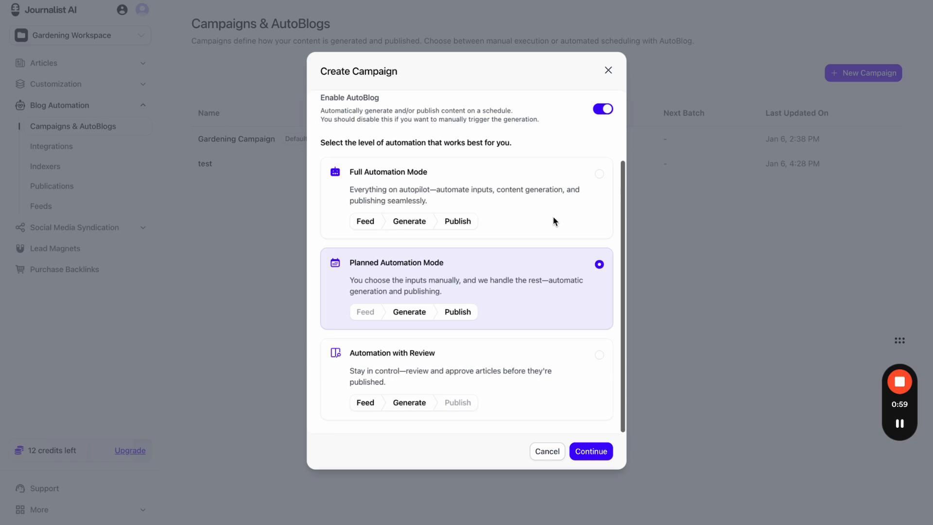
left_click(608, 70)
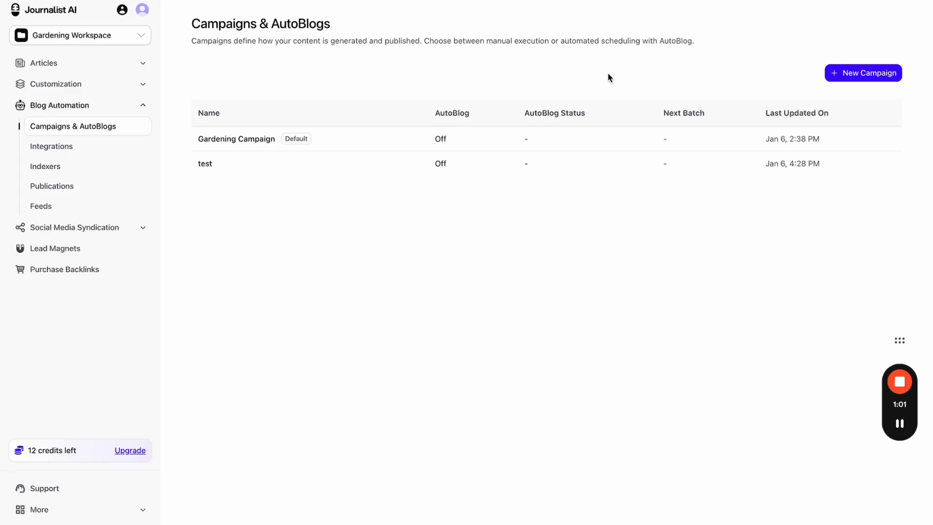
- Check the Gardening Campaign's AutoBlog configuration, then open the test campaign's page
left_click(342, 140)
left_click(326, 139)
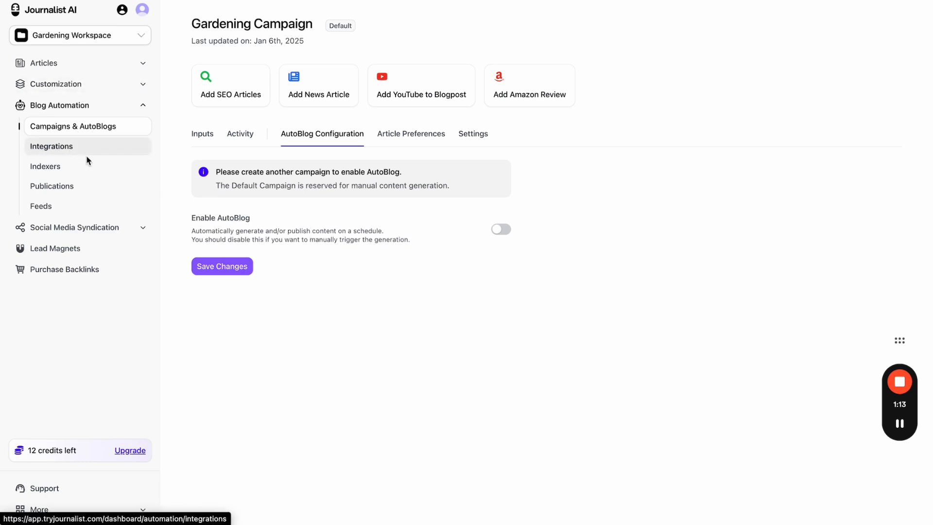
left_click(91, 128)
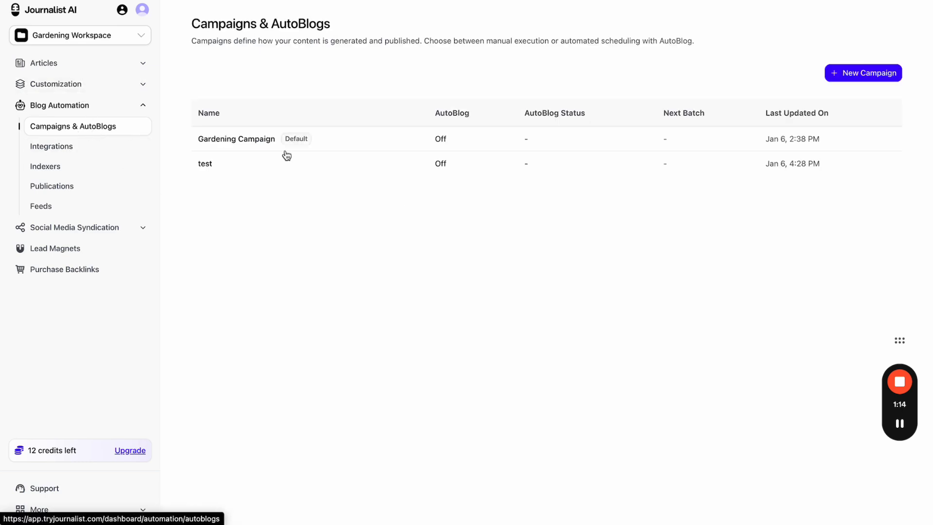
left_click(757, 175)
scroll(753, 144, "left", 5)
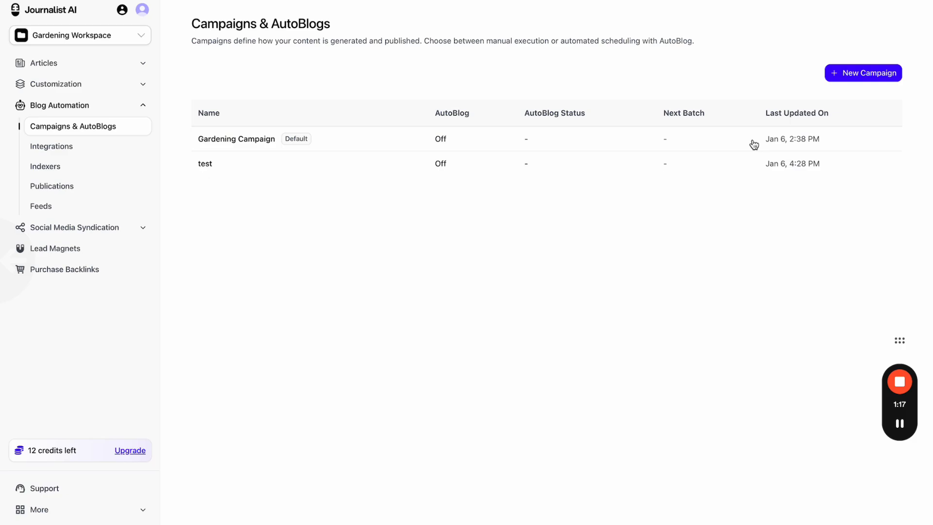
- Open another new campaign form, switch AutoBlog on, then close it unsaved
left_click(853, 78)
left_click(606, 297)
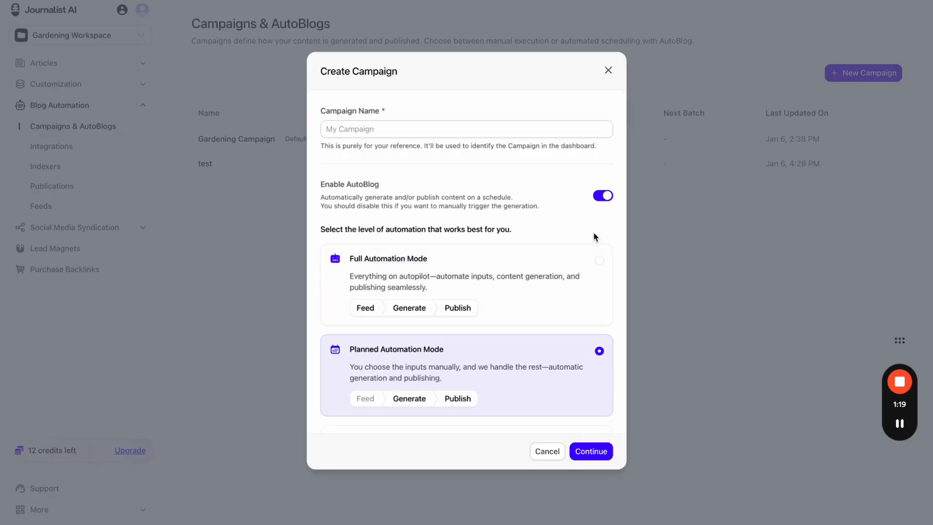
scroll(593, 235, "down", 2)
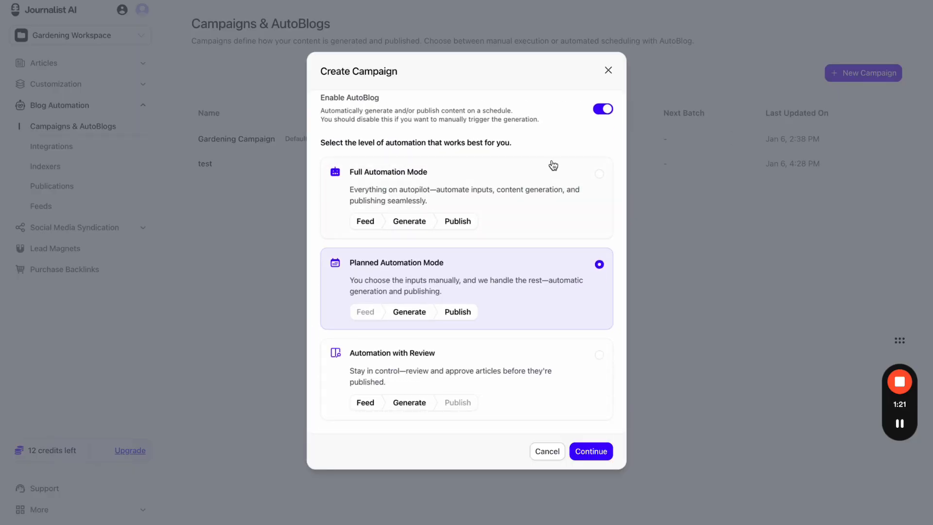
left_click(608, 71)
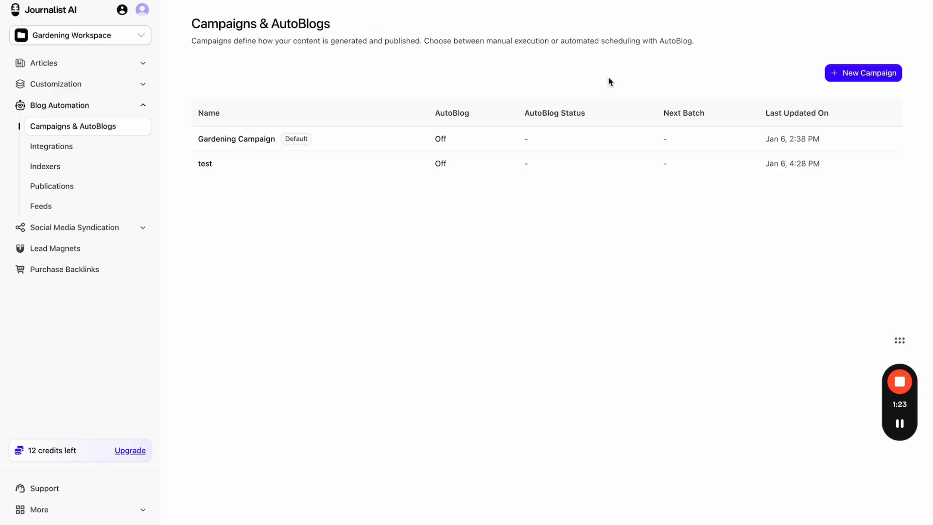
- Go to Generate Articles, then History, and check the language filter options
left_click(111, 68)
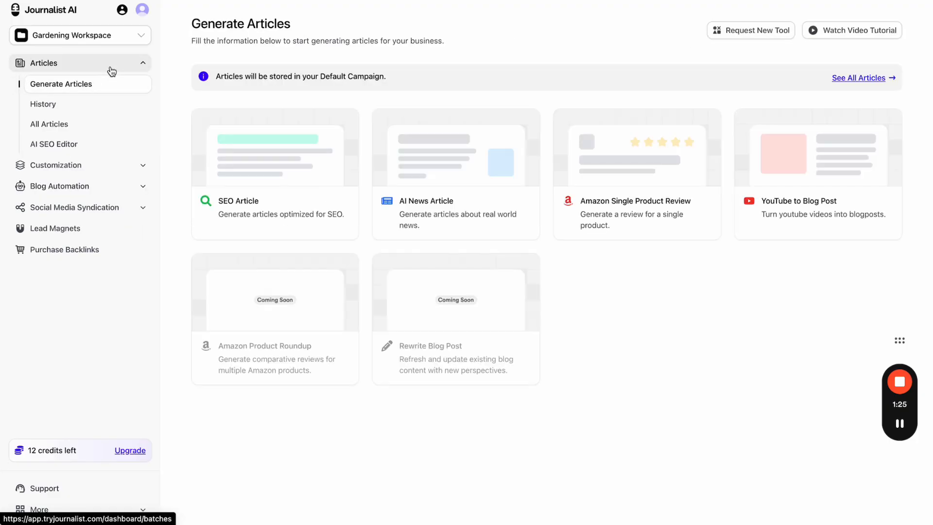
left_click(90, 107)
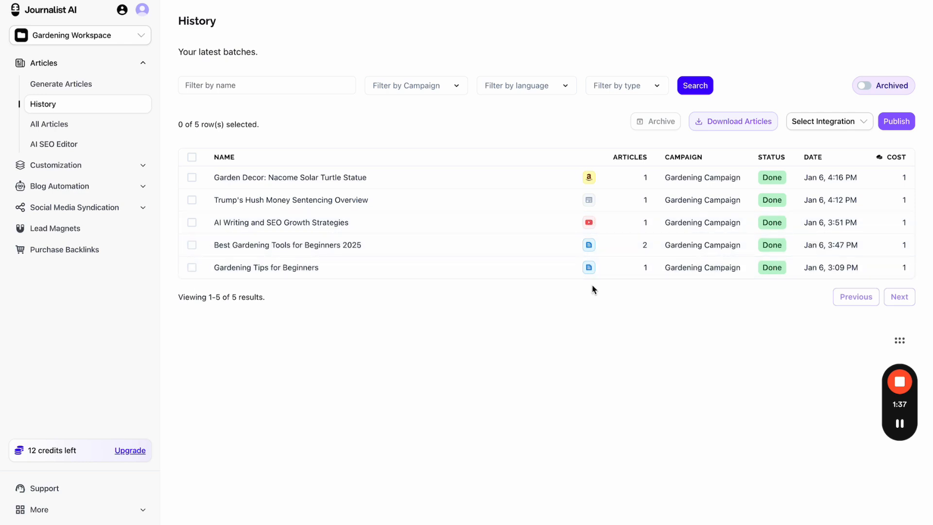
left_click(538, 87)
left_click(542, 66)
- Open the Best Gardening Tools for Beginners 2025 batch and check its Download All formats and cost
left_click(462, 244)
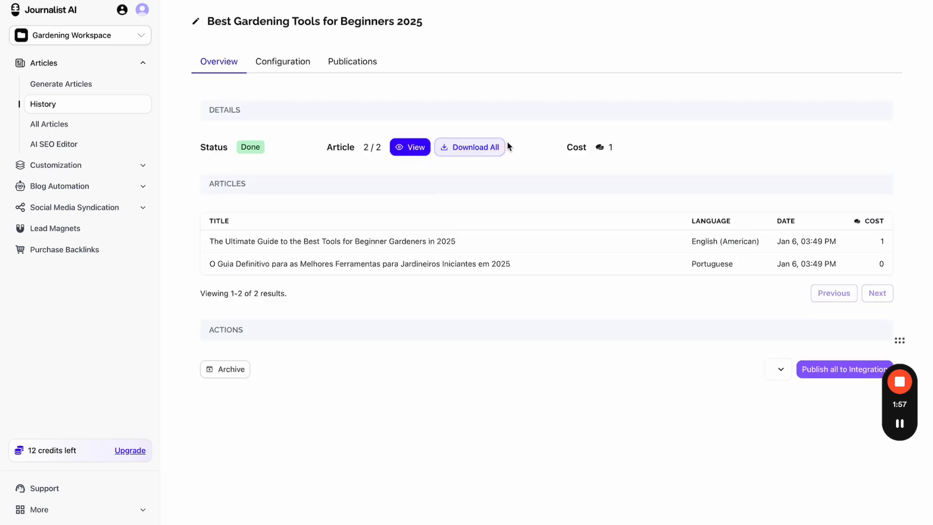
left_click(484, 152)
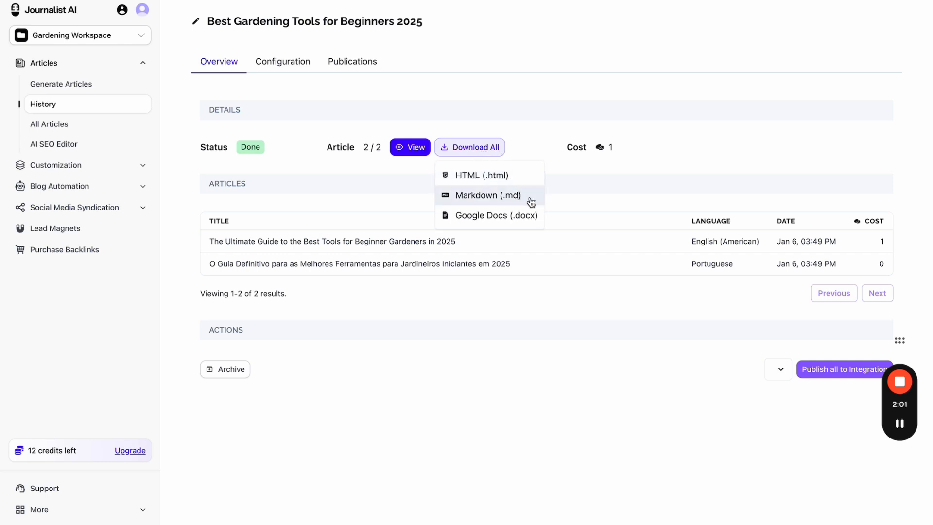
left_click(591, 179)
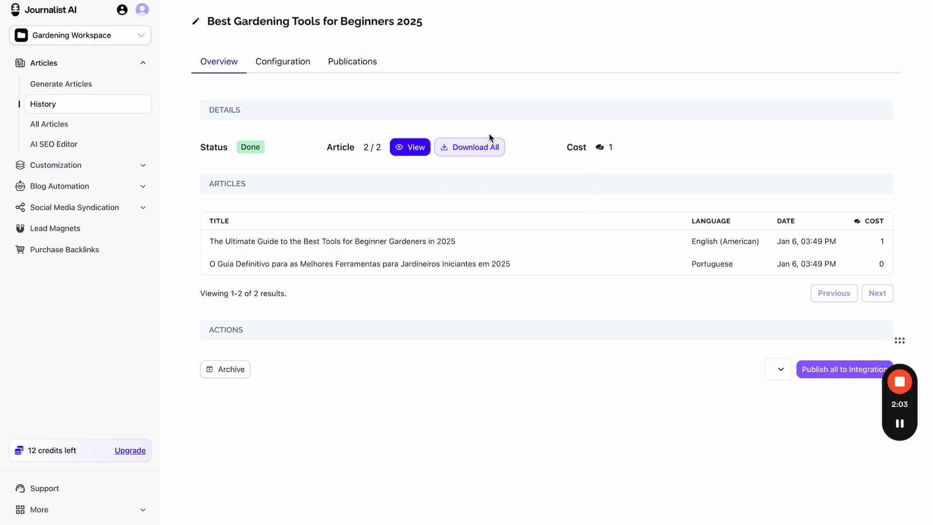
double_click(614, 149)
left_click(615, 149)
- Check the batch's Publications tab, return to Overview, then open All Articles
left_click(357, 65)
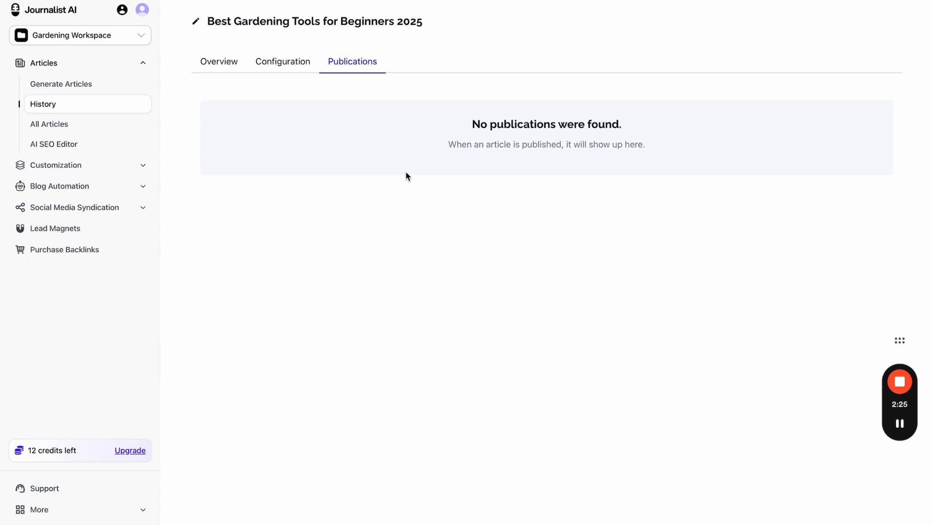
left_click(231, 71)
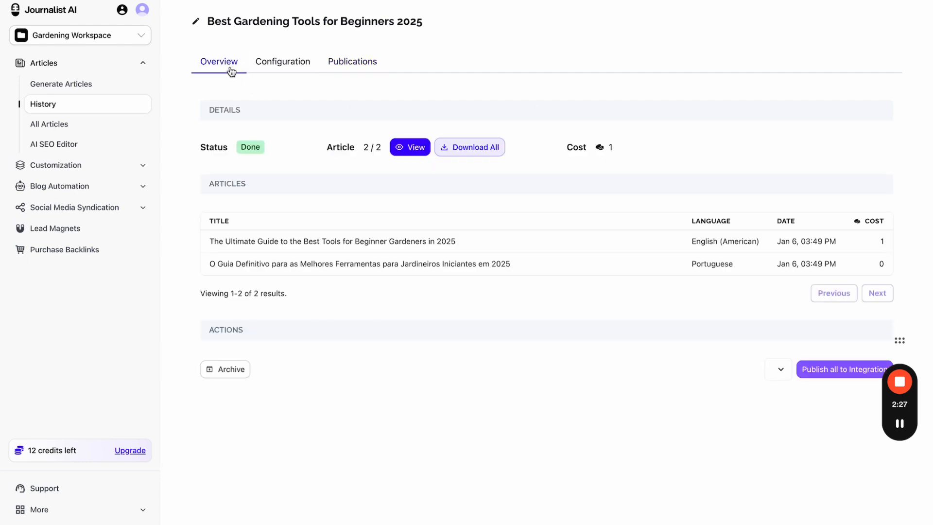
left_click(85, 126)
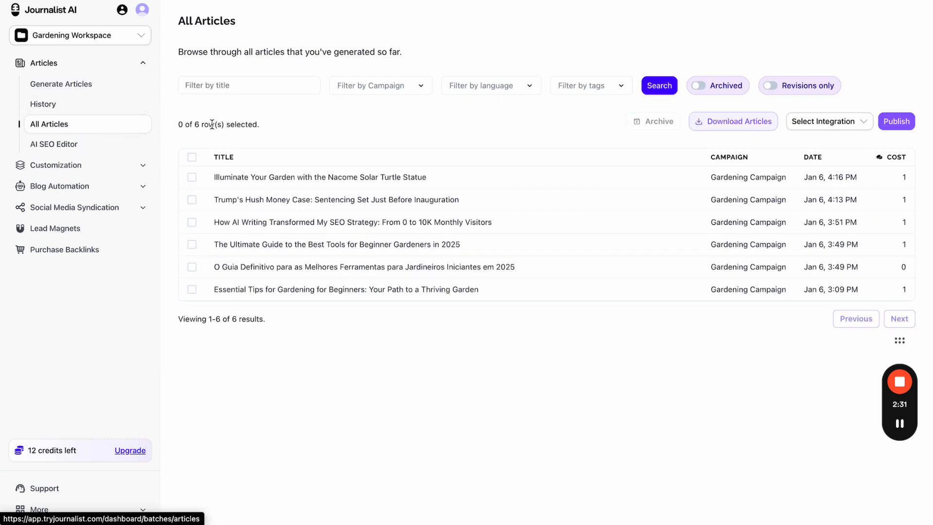
- Preview the Best Gardening Tools for Beginners 2025 batch and open the English guide as a full page
left_click(70, 153)
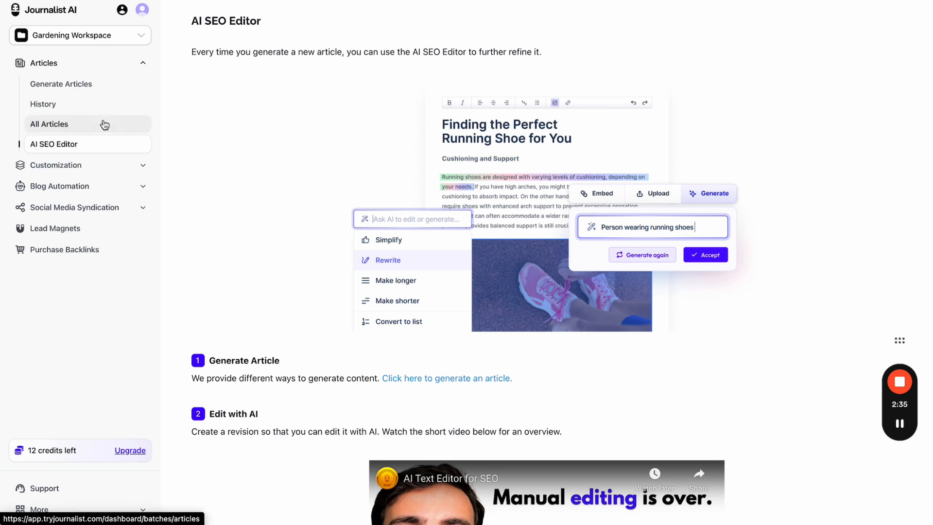
left_click(75, 103)
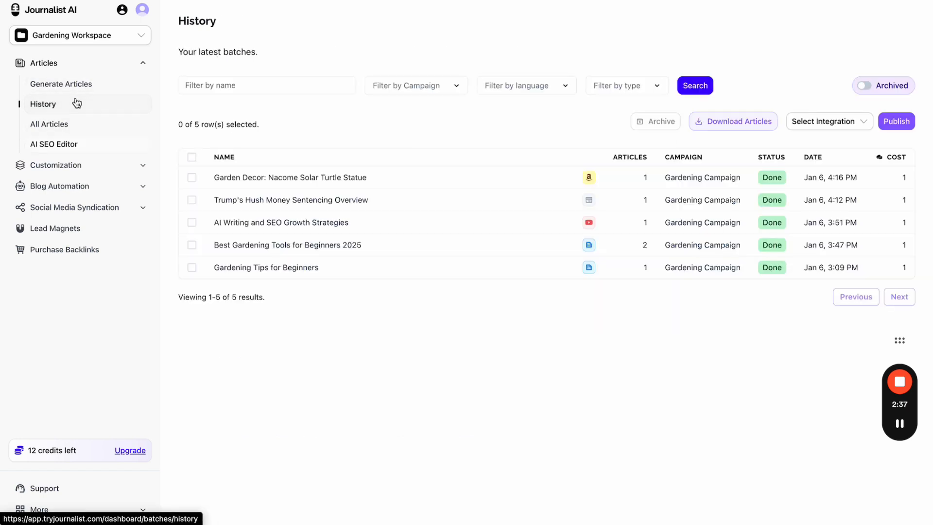
left_click(353, 241)
left_click(407, 147)
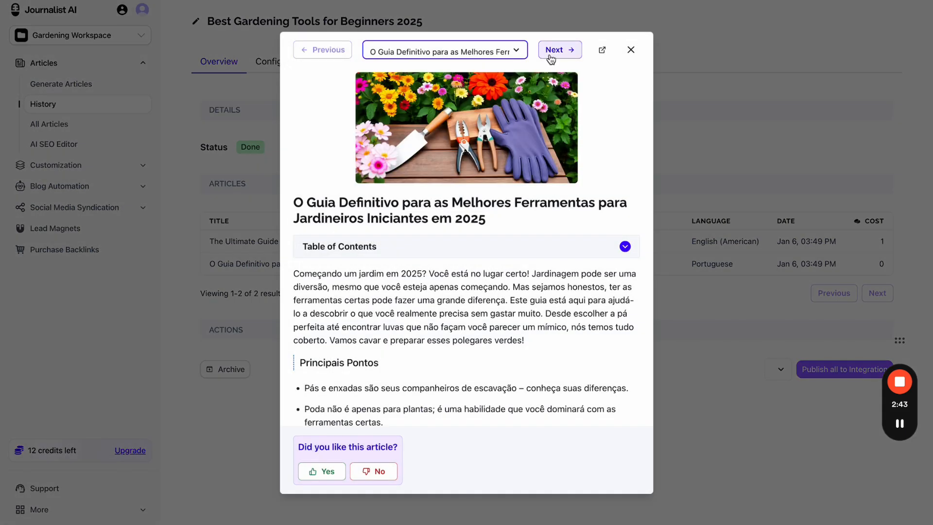
left_click(554, 50)
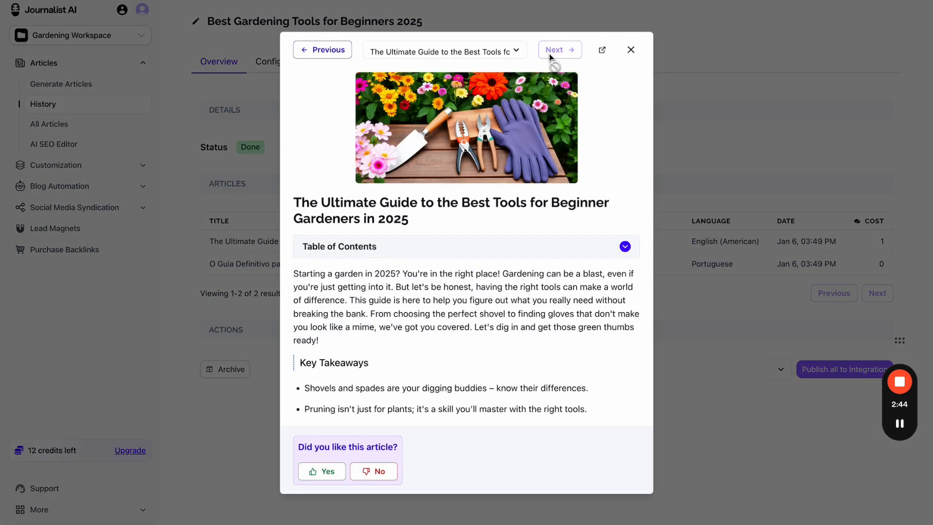
left_click(603, 52)
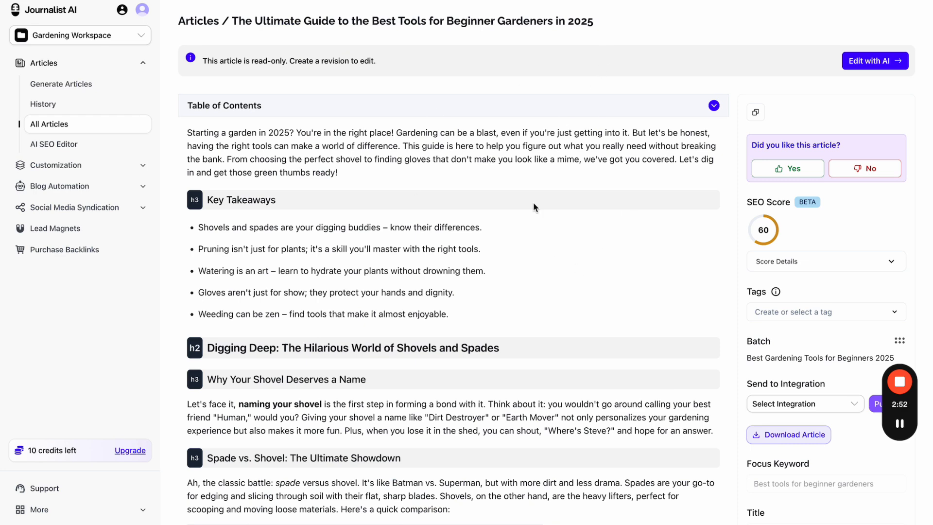
scroll(596, 316, "down", 3)
scroll(593, 325, "down", 2)
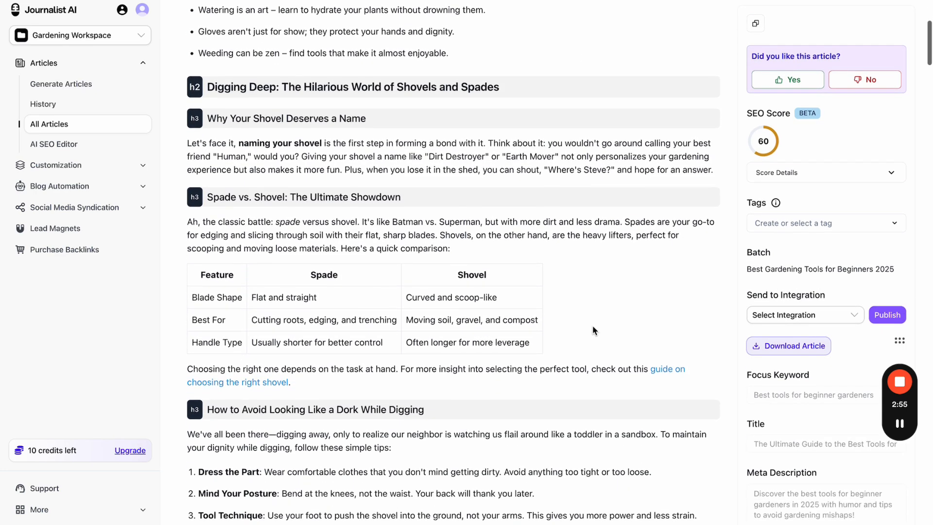
scroll(593, 325, "up", 5)
- Create an editable revision of the guide and request suggested external links for the opening paragraph
left_click(857, 68)
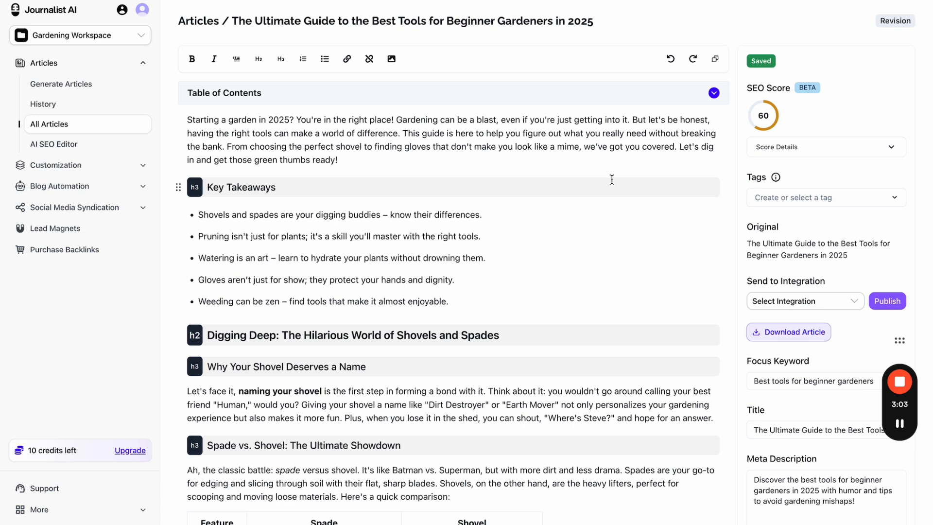
triple_click(352, 123)
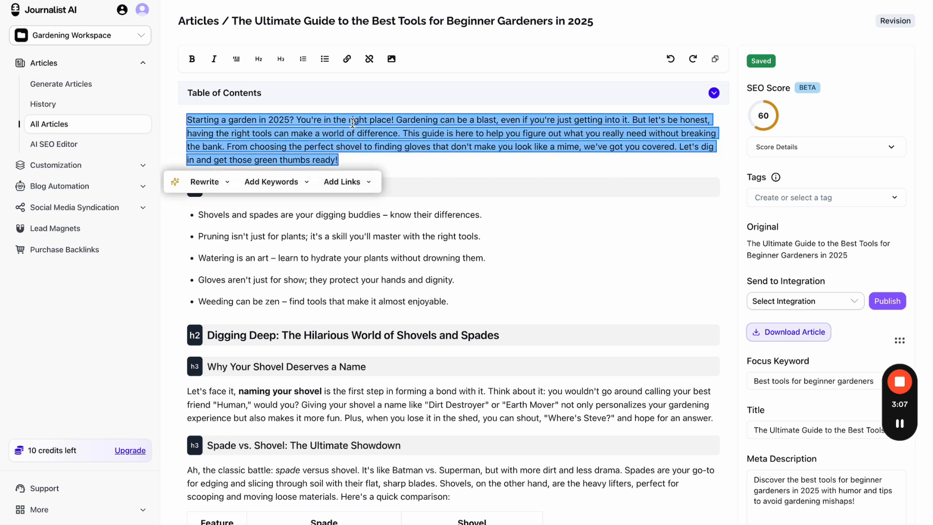
left_click(343, 182)
left_click(360, 207)
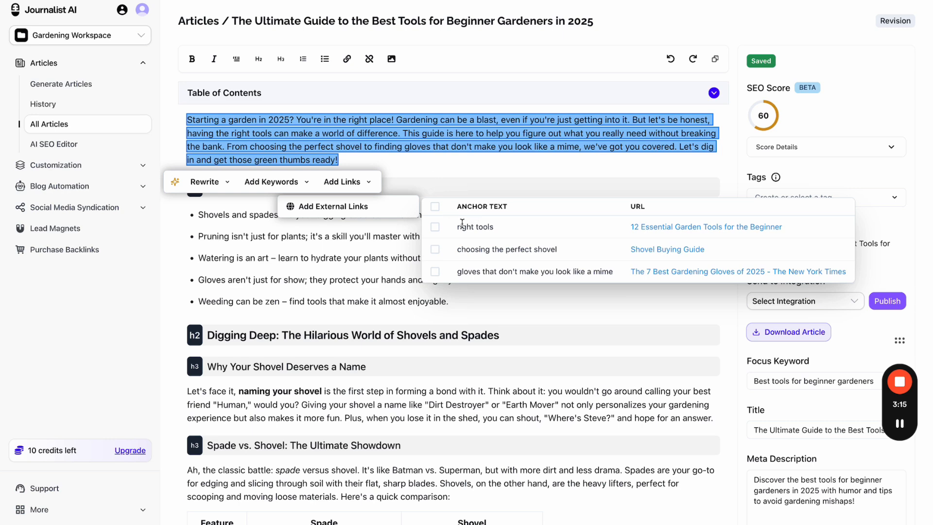
- Link 'right tools', 'choosing the perfect shovel' and the gloves phrase to their suggested URLs
left_click(435, 227)
left_click(436, 250)
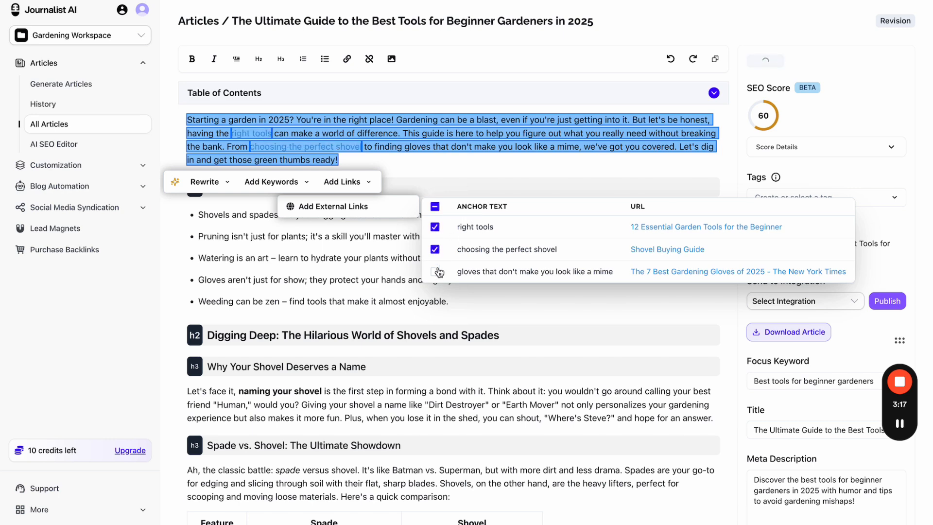
left_click(435, 271)
left_click(484, 168)
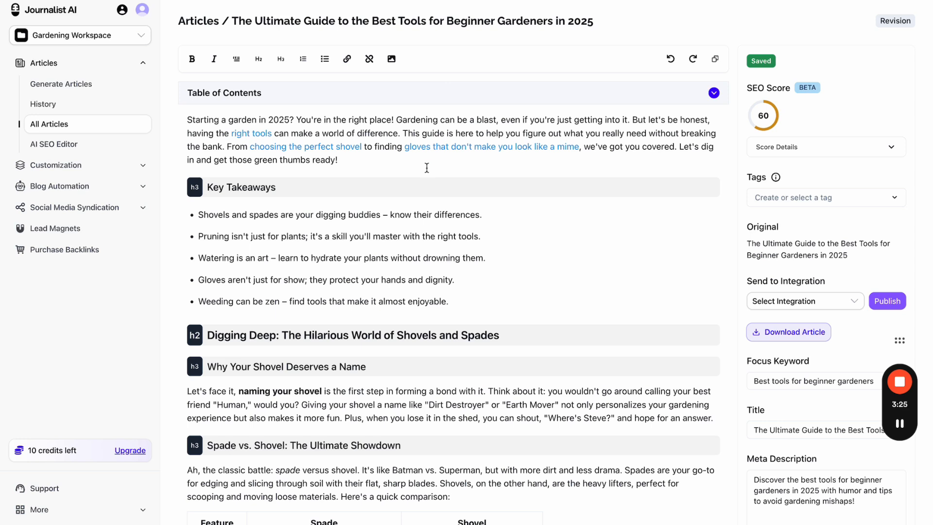
- Add the keyword 'gardening tools 2025' to the shovel paragraph and accept the rewrite
scroll(427, 168, "down", 4)
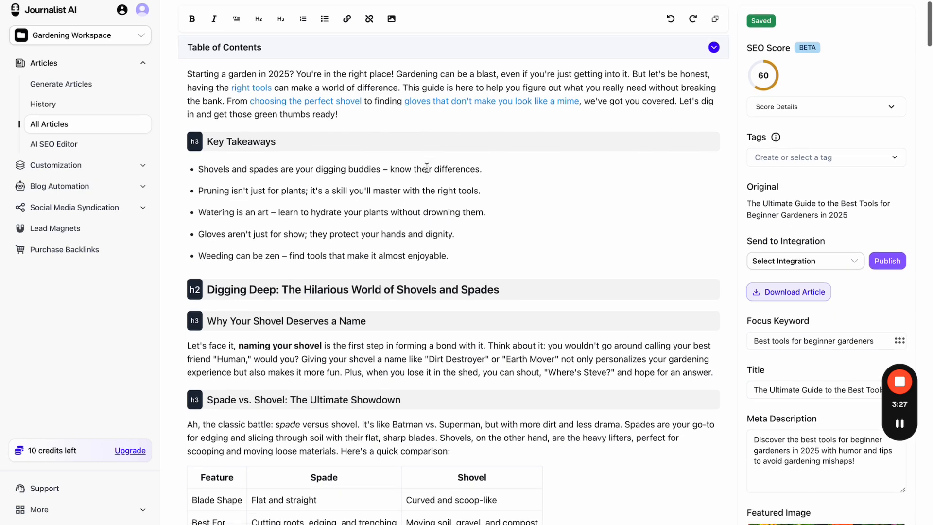
triple_click(420, 200)
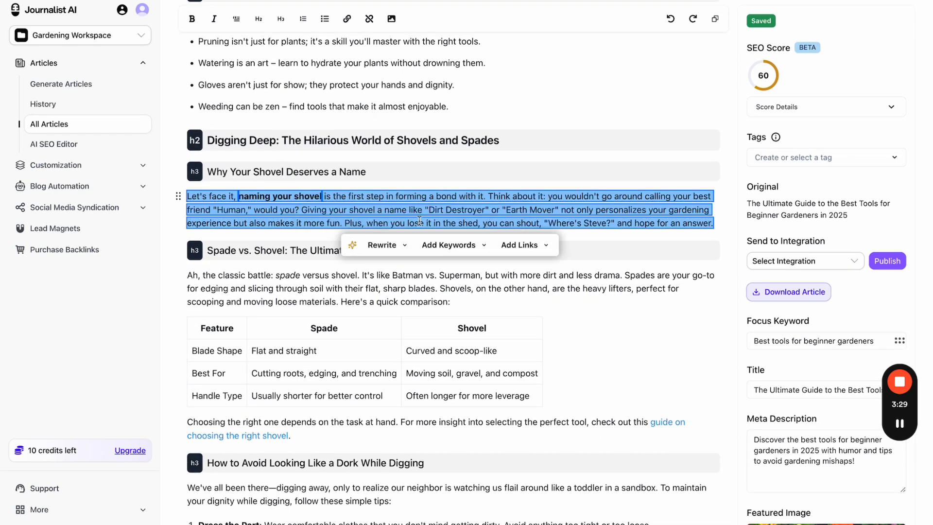
left_click(425, 247)
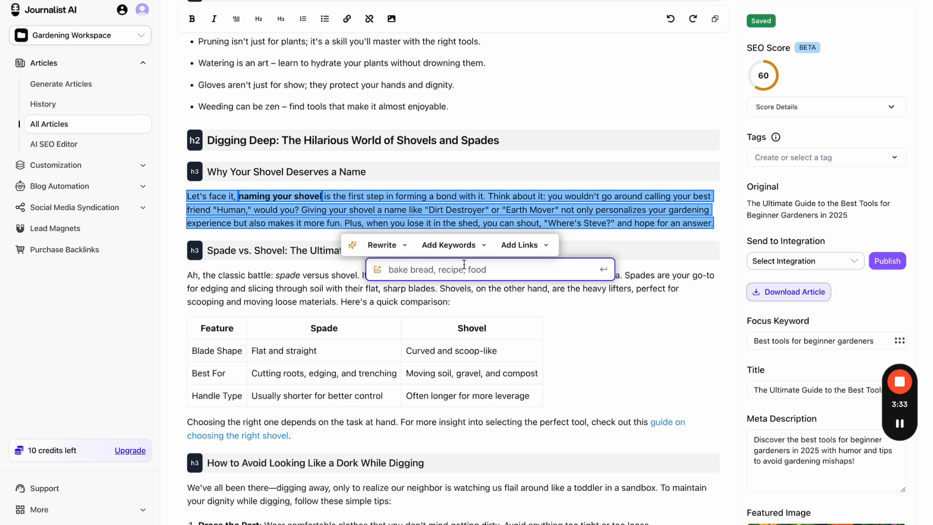
type("gardening ")
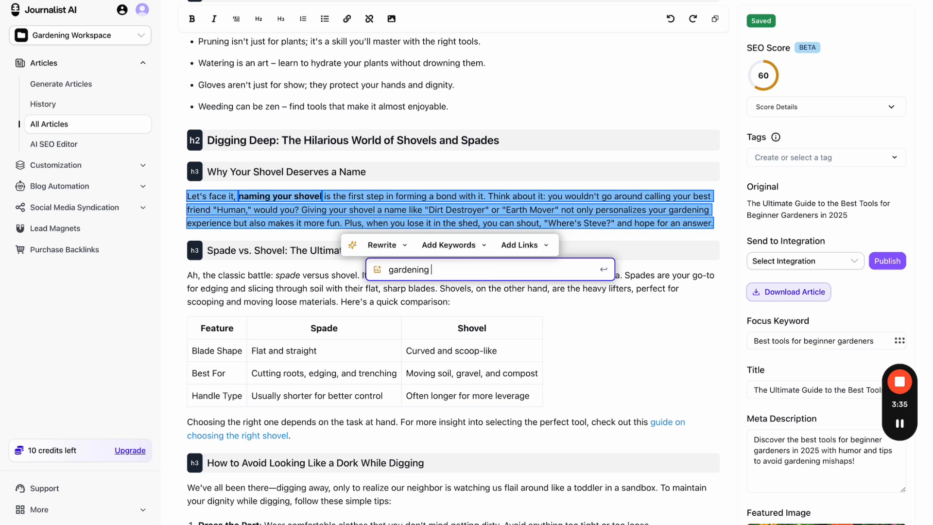
type("tools 2025")
key("Return")
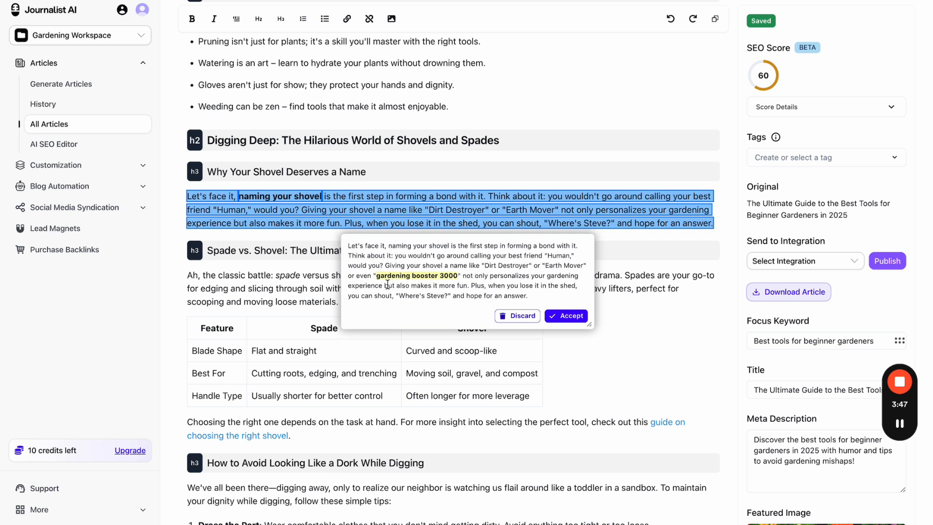
left_click_drag(376, 276, 456, 278)
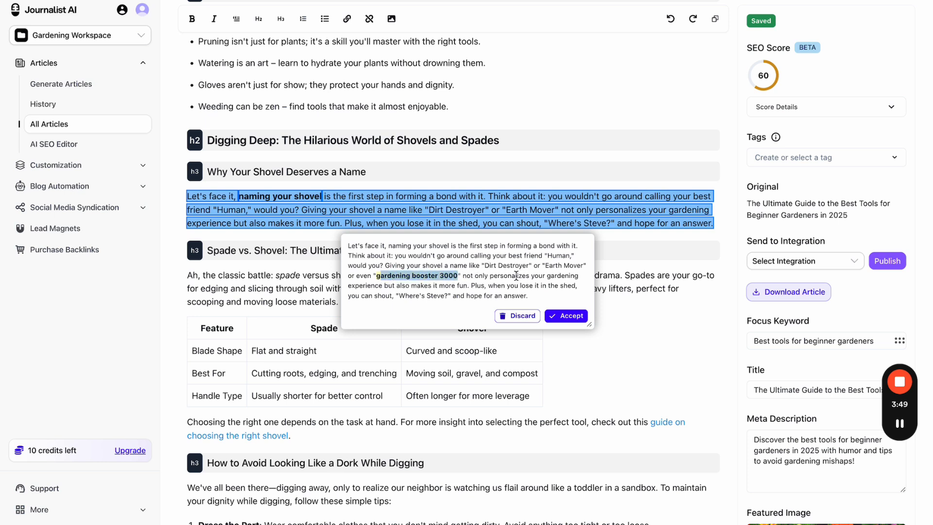
left_click(556, 317)
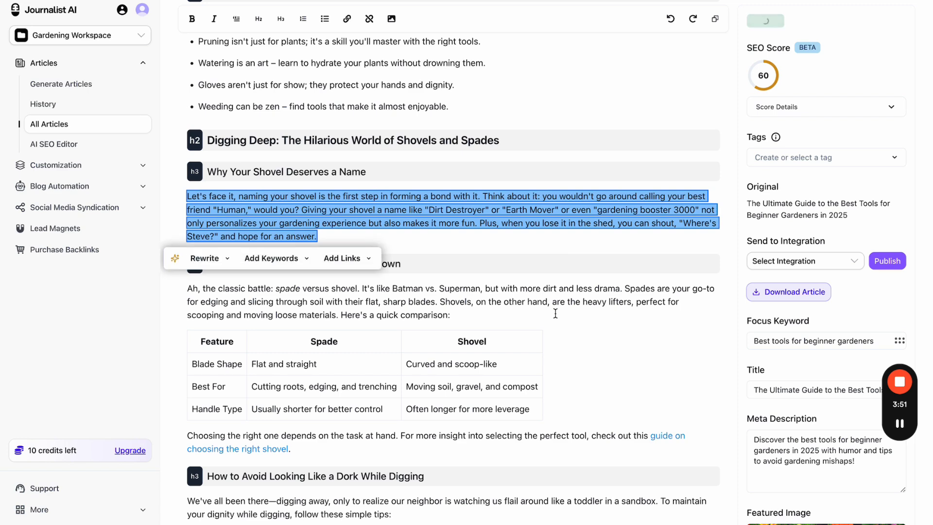
- Dismiss the grey suggested concluding paragraph after the rewritten shovel paragraph
left_click(564, 241)
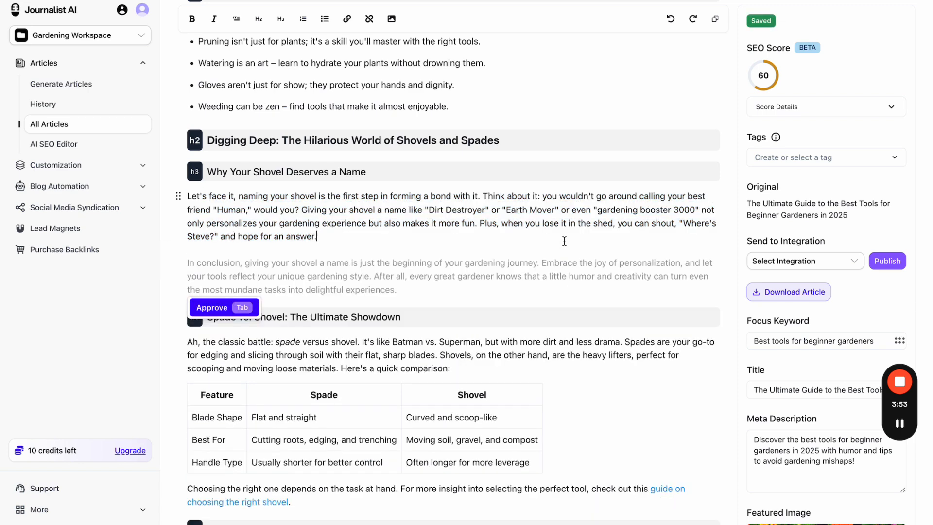
scroll(564, 242, "down", 1)
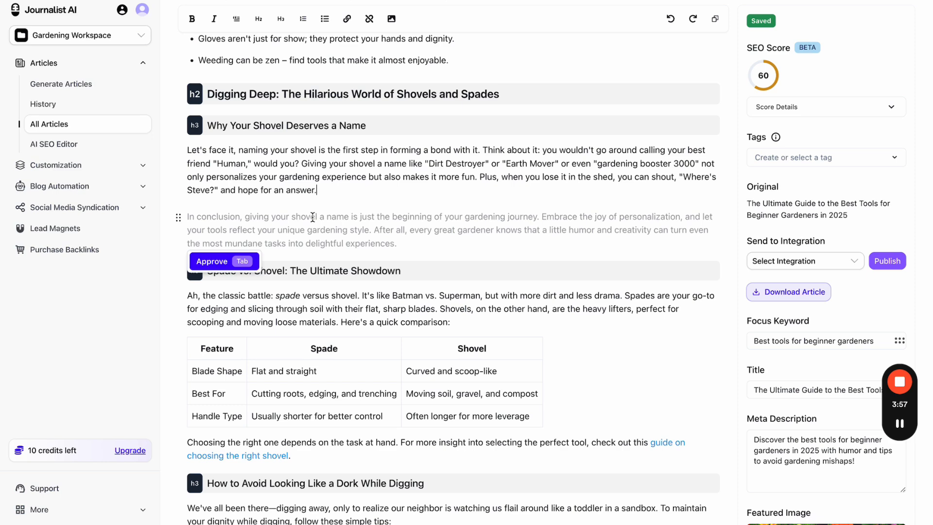
left_click(552, 268)
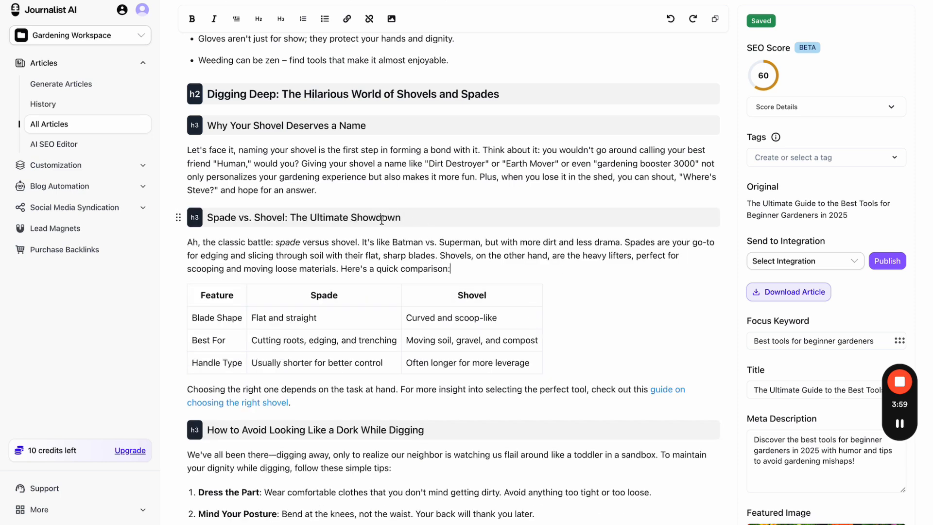
double_click(380, 255)
scroll(377, 253, "down", 4)
scroll(321, 135, "up", 3)
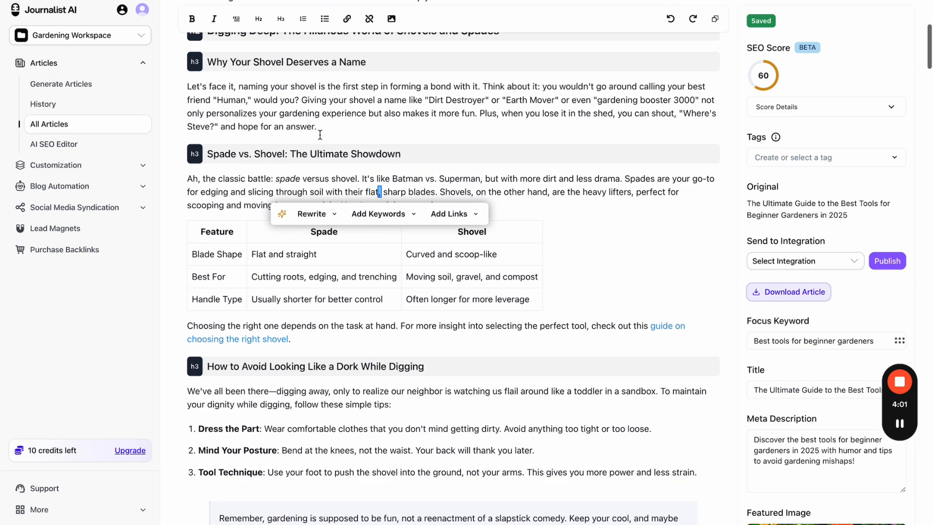
triple_click(321, 135)
left_click(228, 155)
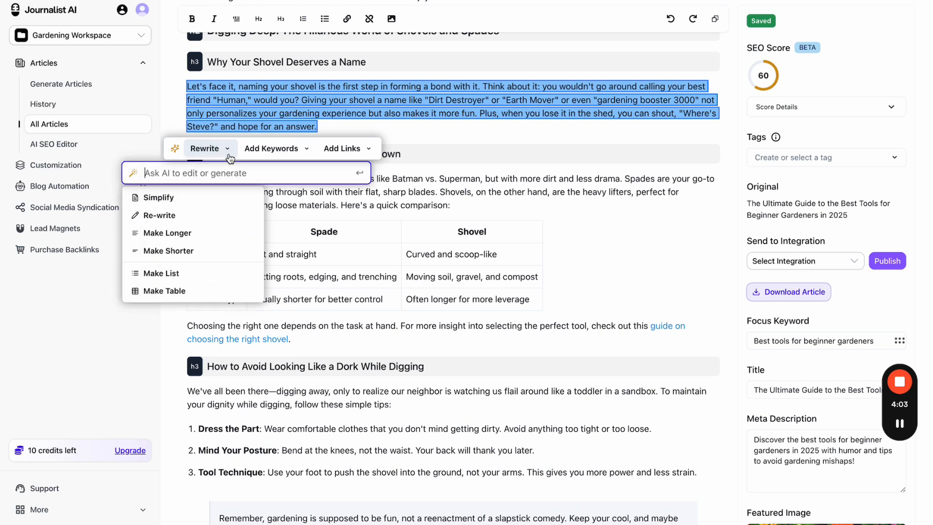
type("write this a")
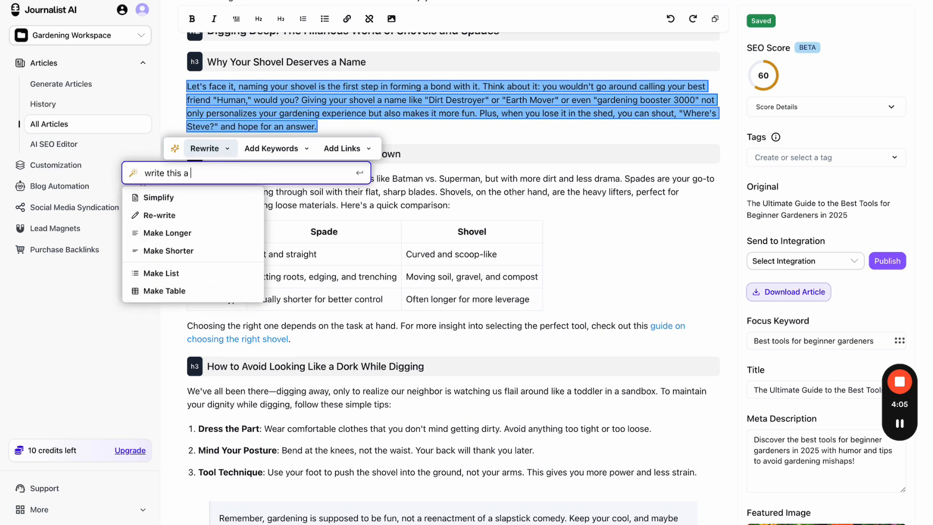
type("s a pirate")
key("Return")
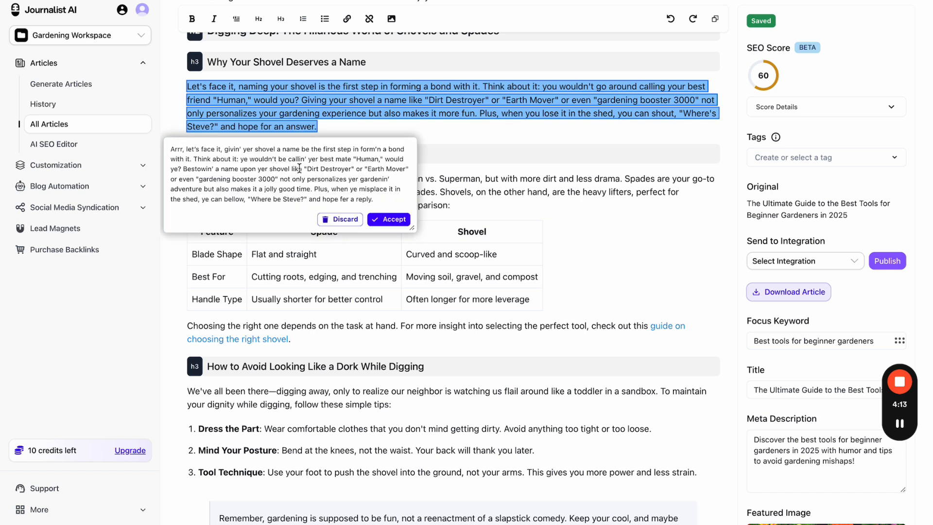
left_click(340, 219)
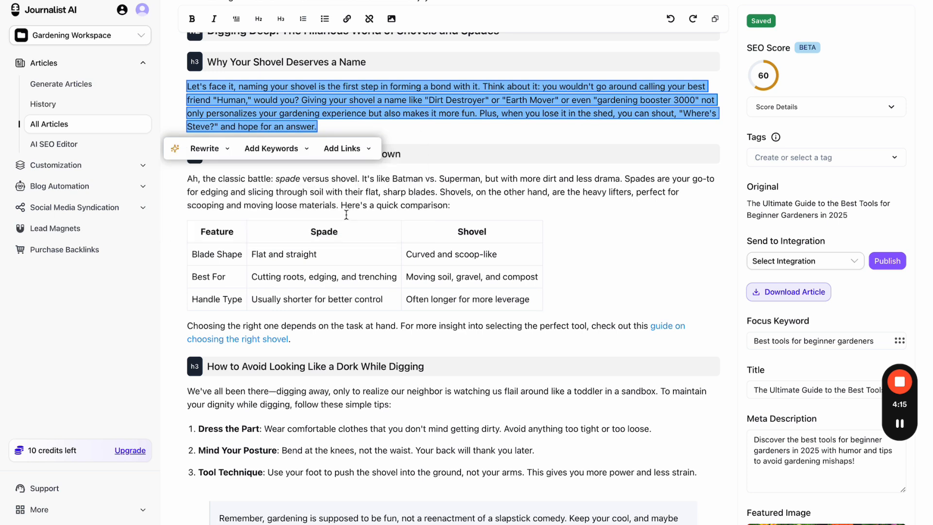
left_click(213, 151)
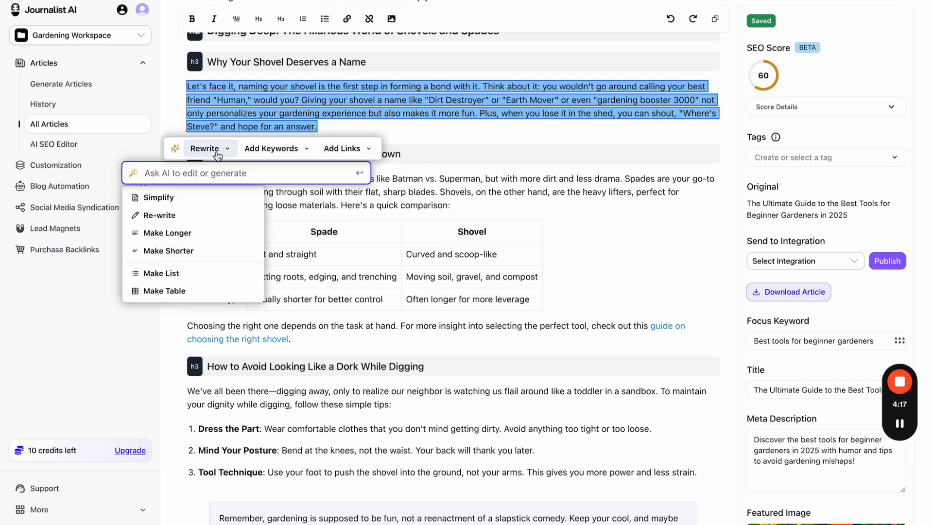
type("write this more ")
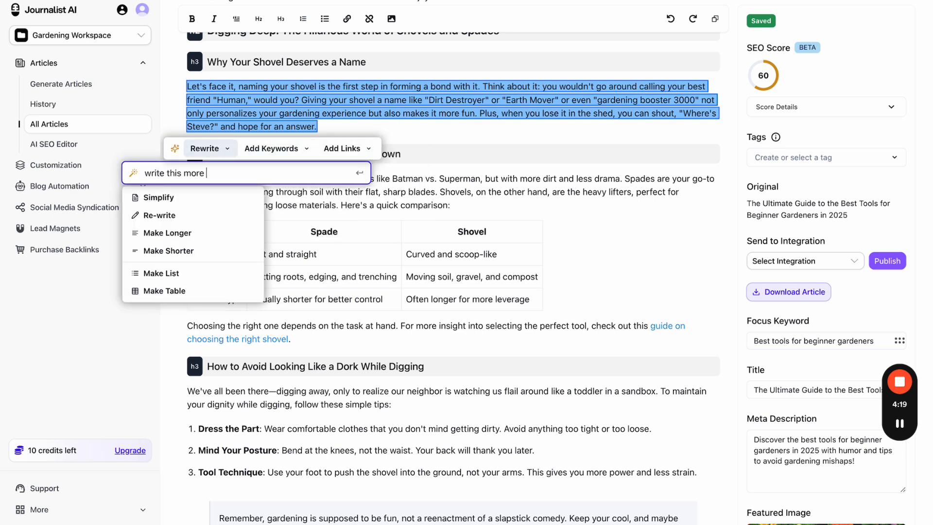
type("railailored to beginners")
key("ctrl+a")
type("write this ")
type("for women")
key("ctrl+a")
type("wrtis")
key("BackSpace")
key("BackSpace")
type("t more compa")
key("BackSpace")
key("BackSpace")
key("ctrl+a")
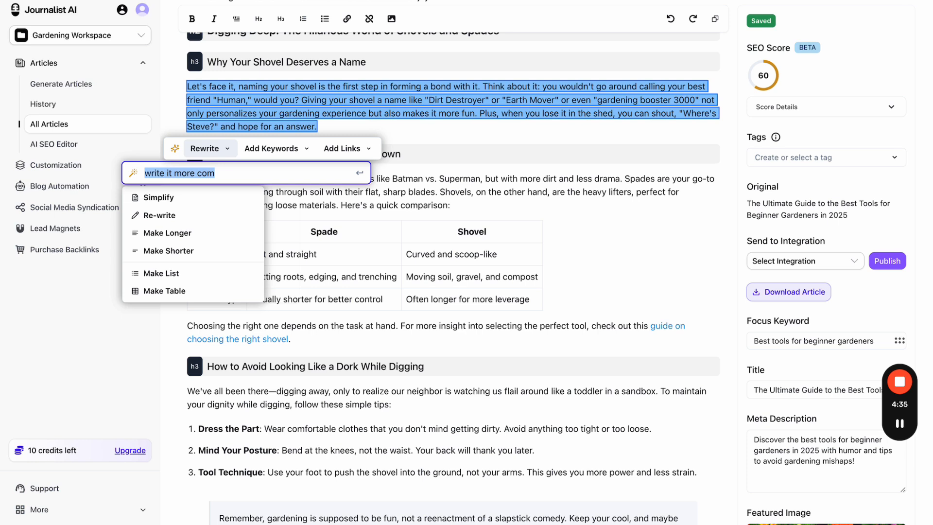
type("make it funnier")
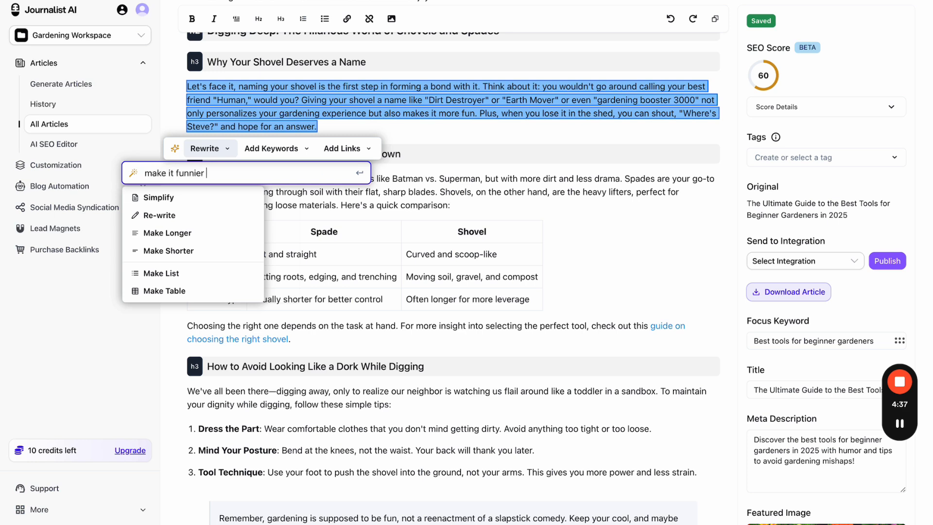
key("ctrl+a")
type("rime every words wi")
key("BackSpace")
key("BackSpace")
key("BackSpace")
type("with org")
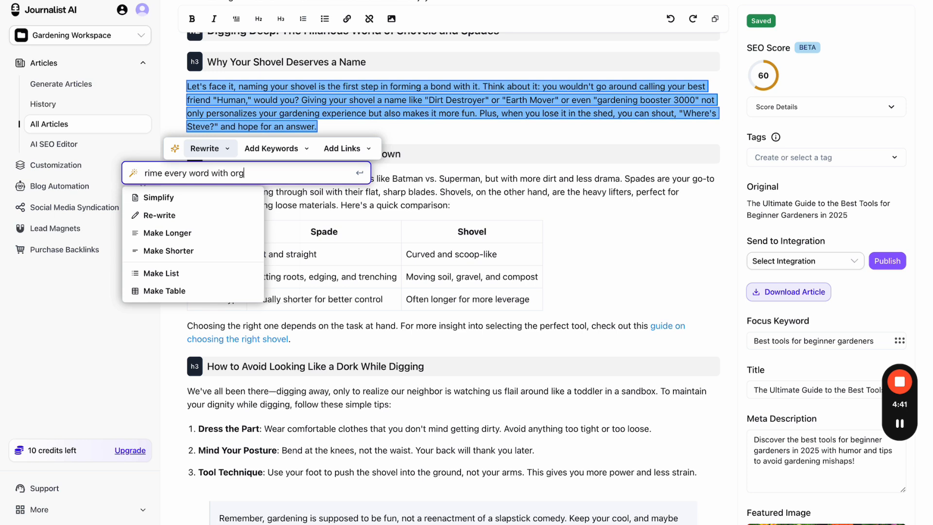
type("age")
key("ctrl+a")
key("BackSpace")
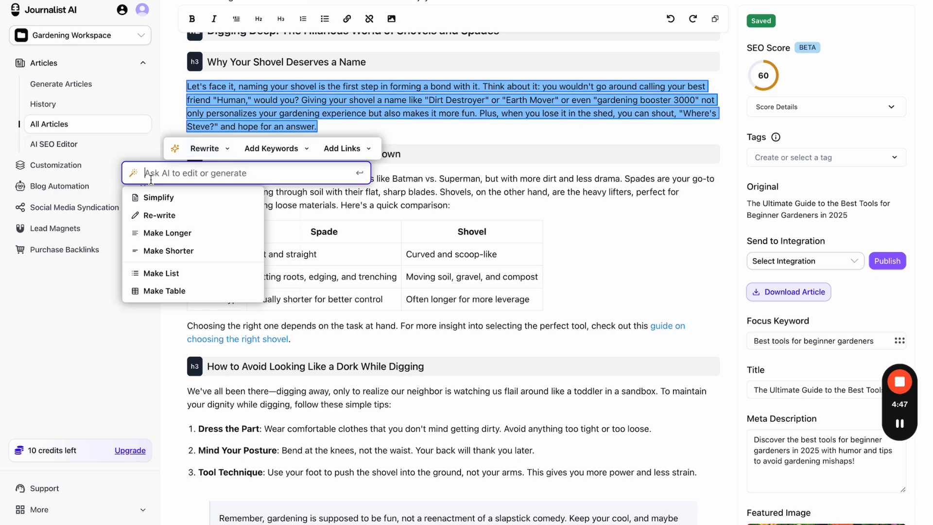
left_click(385, 115)
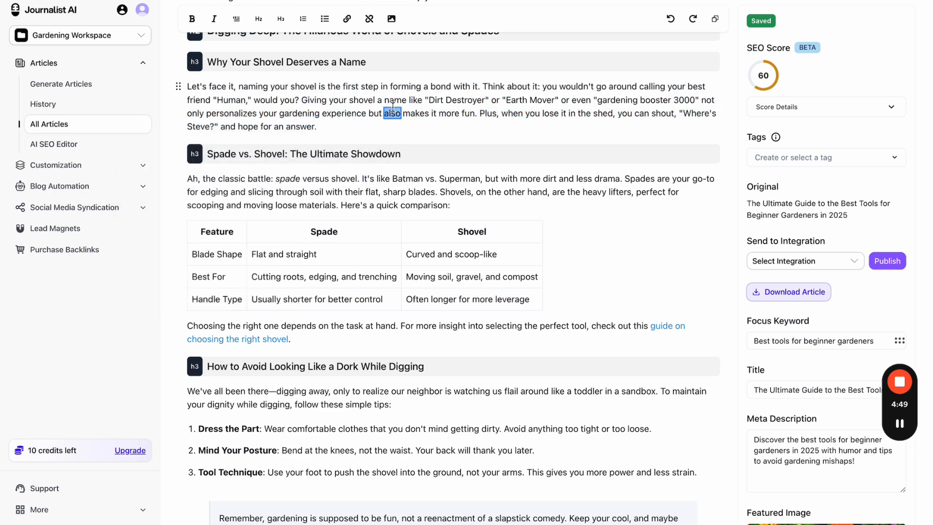
left_click_drag(415, 326, 281, 126)
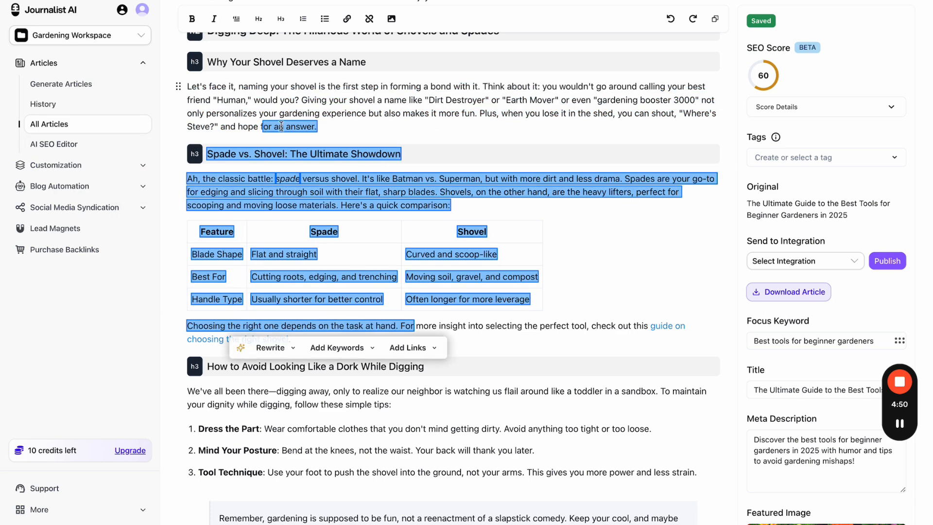
triple_click(469, 118)
left_click(205, 148)
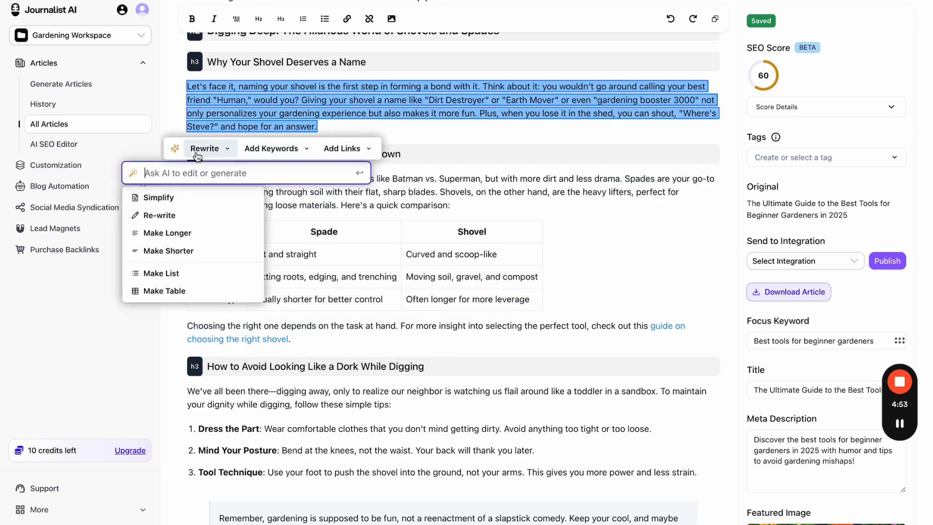
left_click(182, 215)
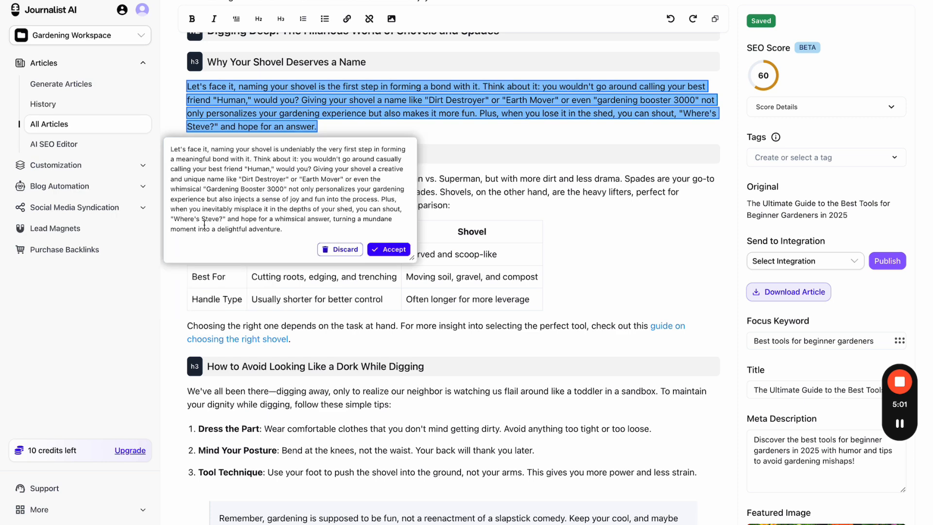
left_click(388, 249)
left_click(313, 161)
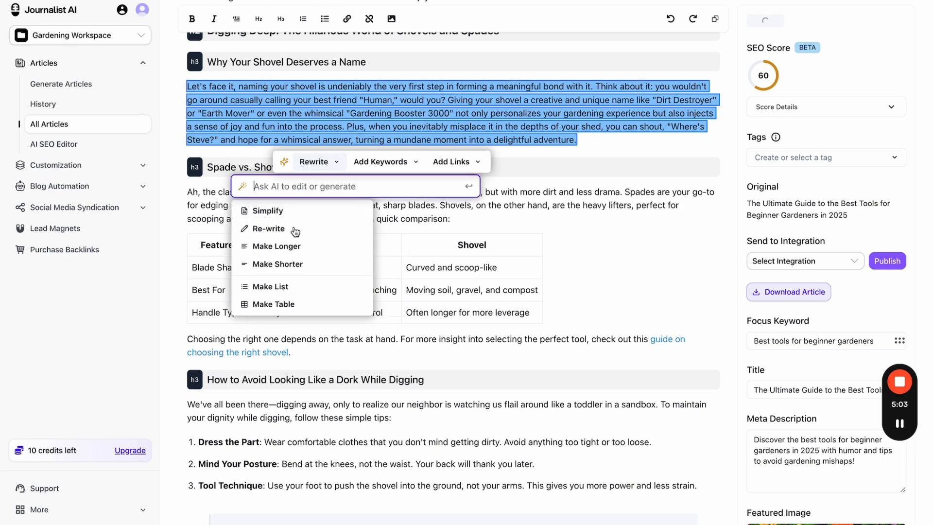
left_click(292, 285)
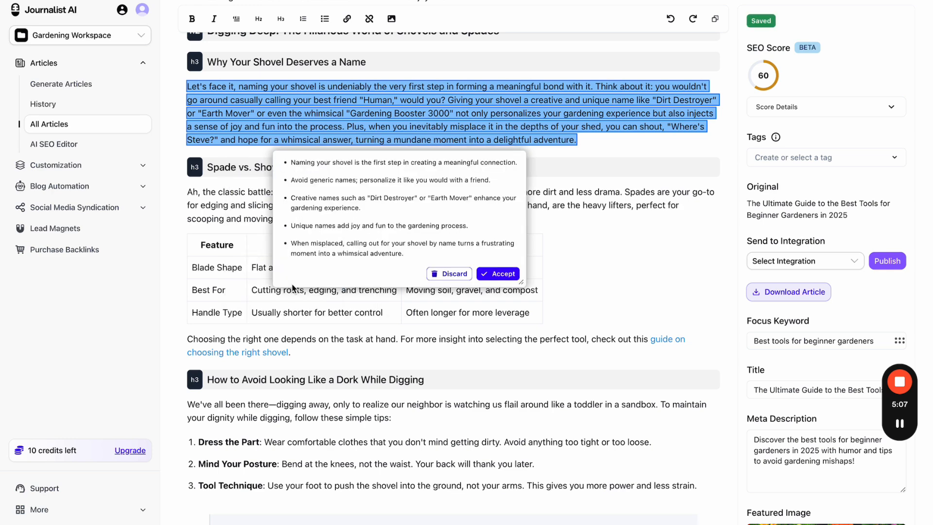
left_click(507, 270)
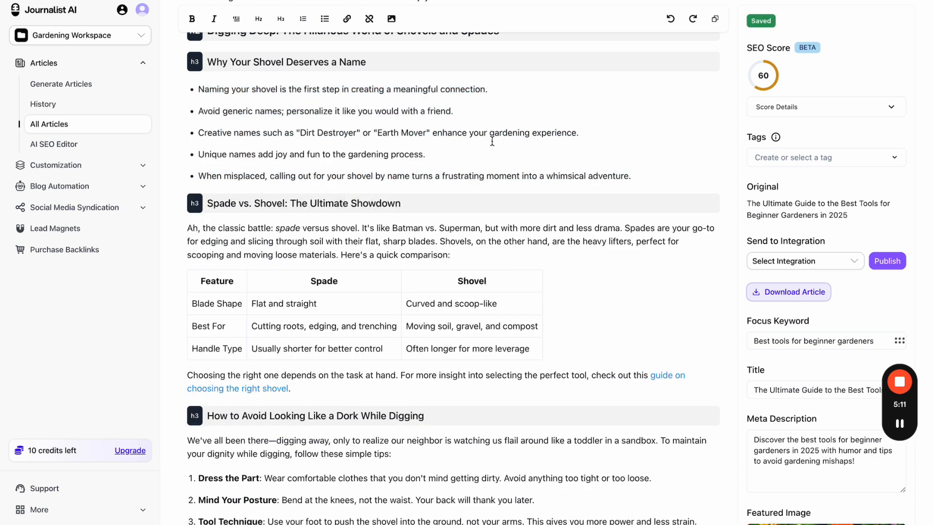
scroll(492, 141, "up", 7)
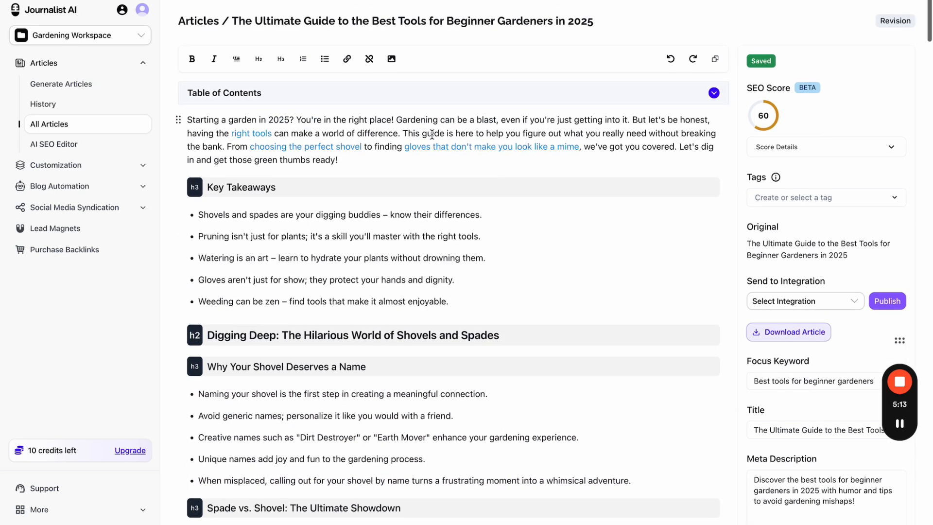
triple_click(432, 134)
left_click(203, 180)
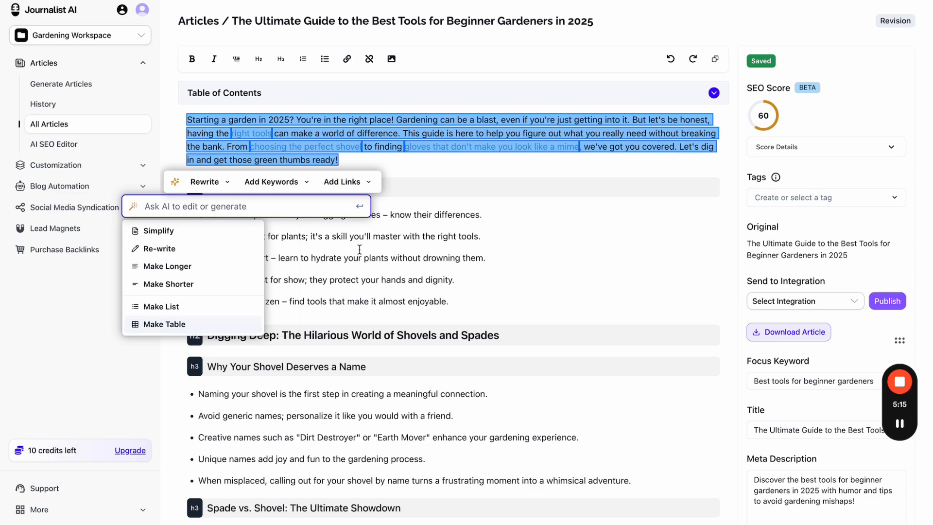
left_click(440, 216)
scroll(440, 219, "down", 12)
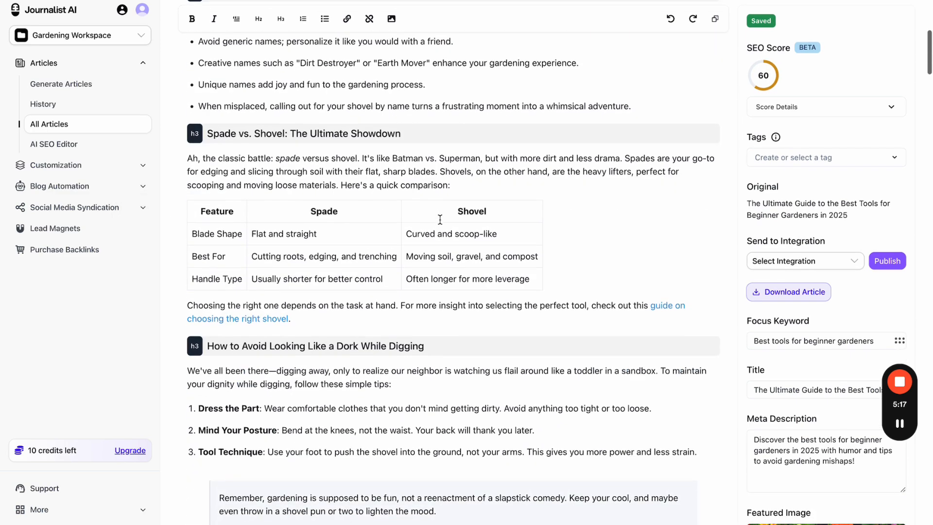
scroll(440, 219, "down", 12)
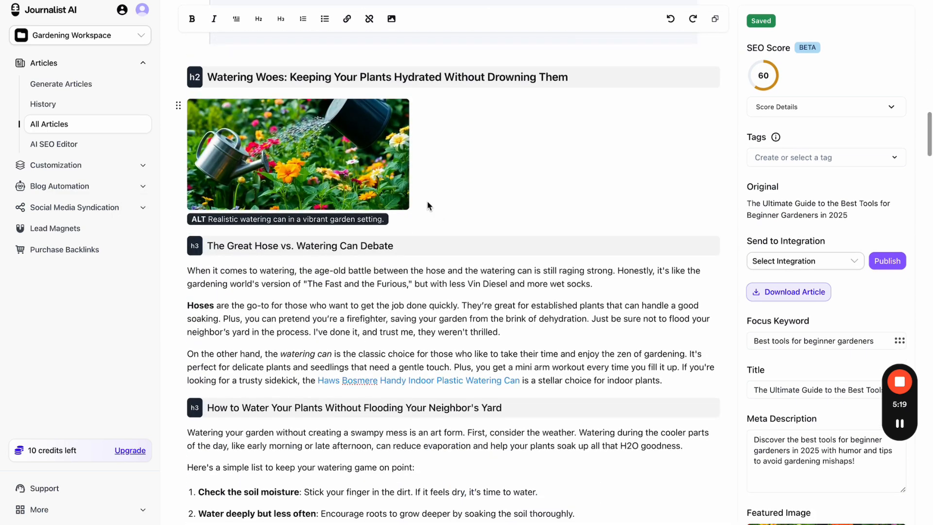
- Generate a replacement for the watering-can image with 'put this under water', then discard the result
left_click(390, 190)
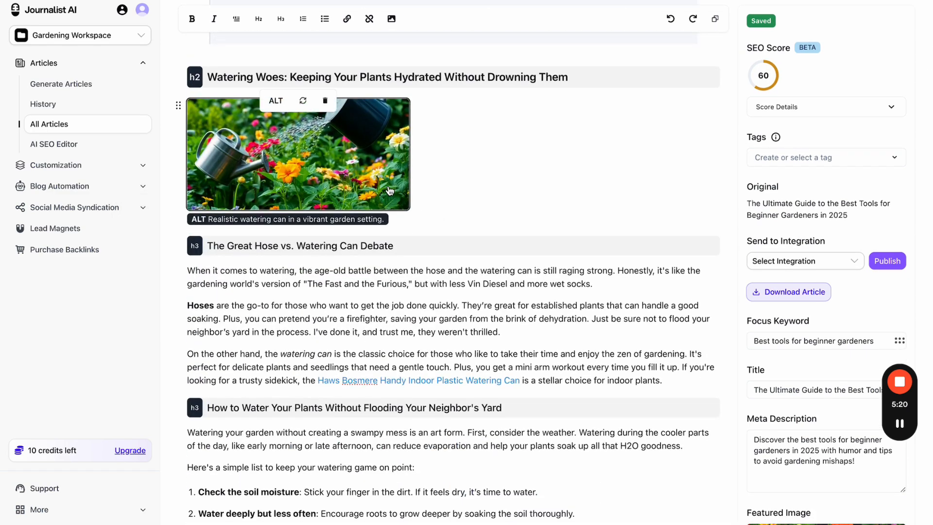
left_click(303, 101)
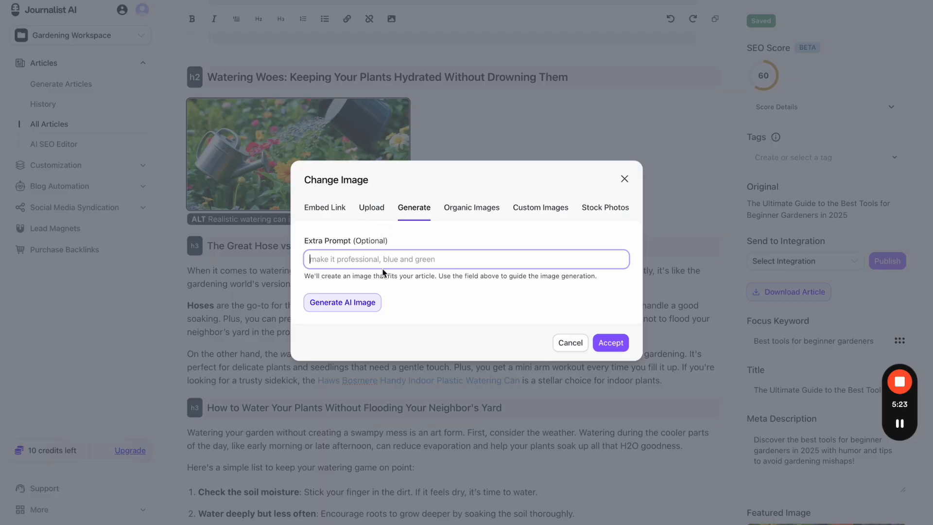
type("put this")
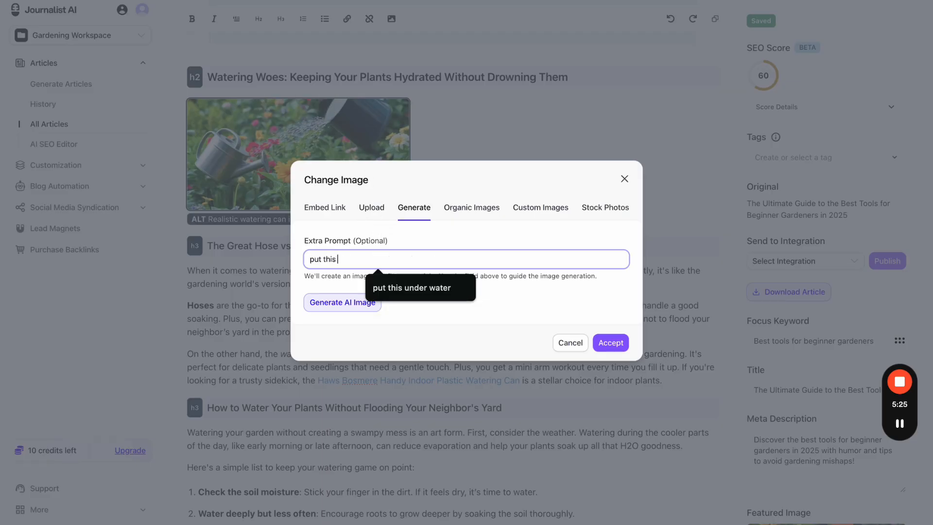
key("Down")
key("Return")
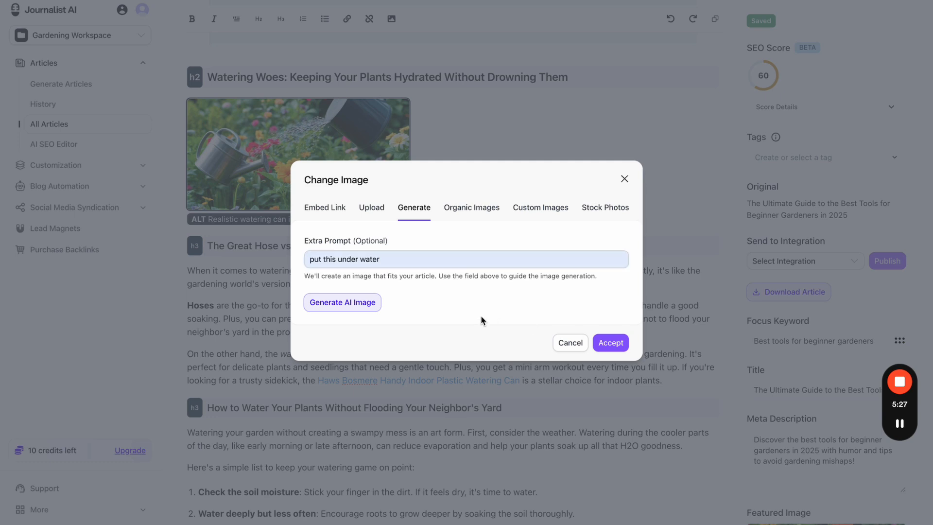
left_click(350, 302)
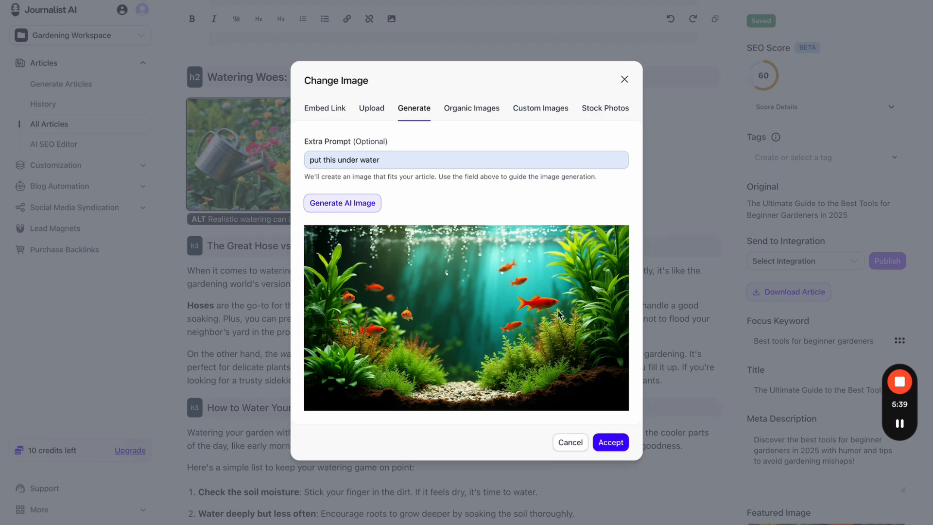
left_click(567, 442)
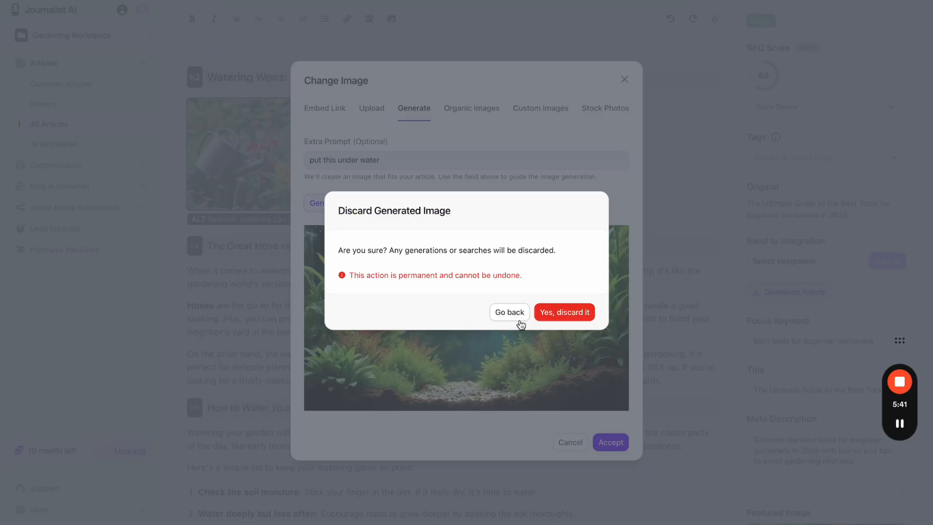
left_click(565, 315)
- Regenerate the image with the prompt 'add a dog' and accept it into the article
left_click(303, 100)
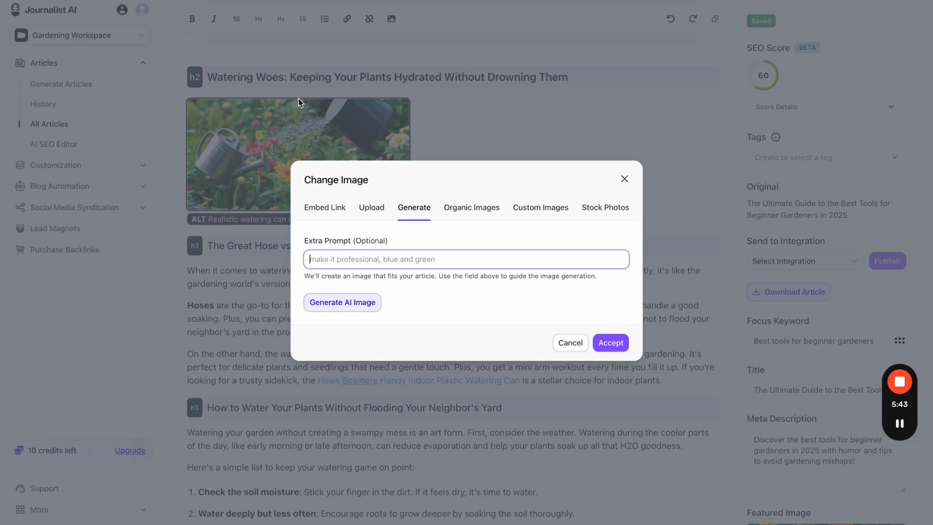
type("add a dog")
left_click(396, 289)
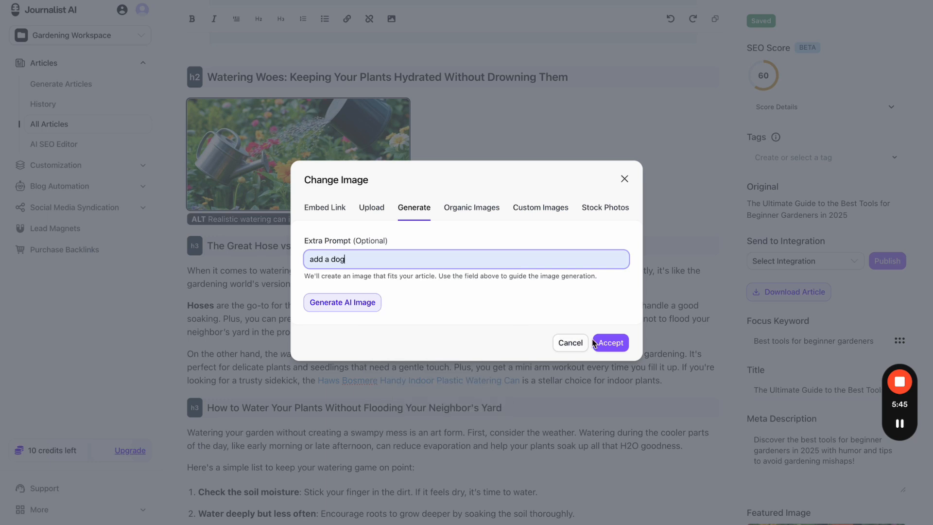
left_click(327, 298)
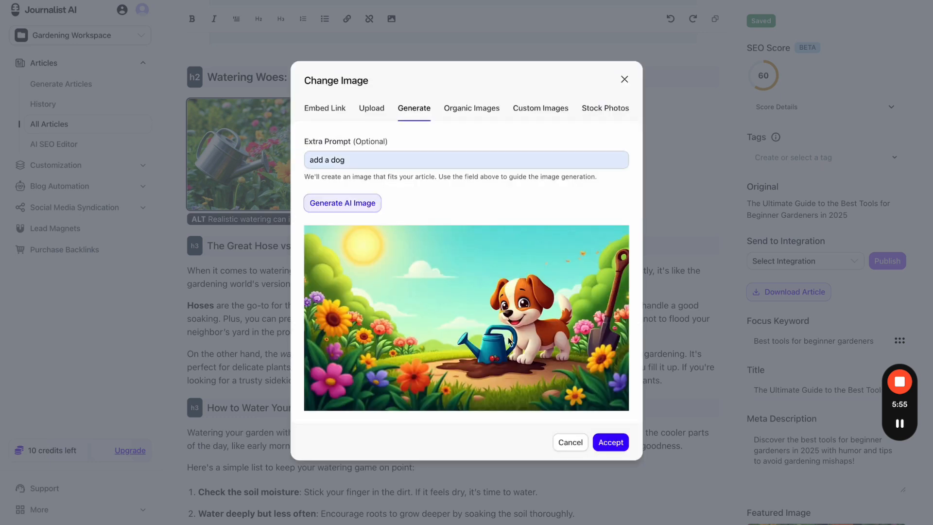
left_click(605, 442)
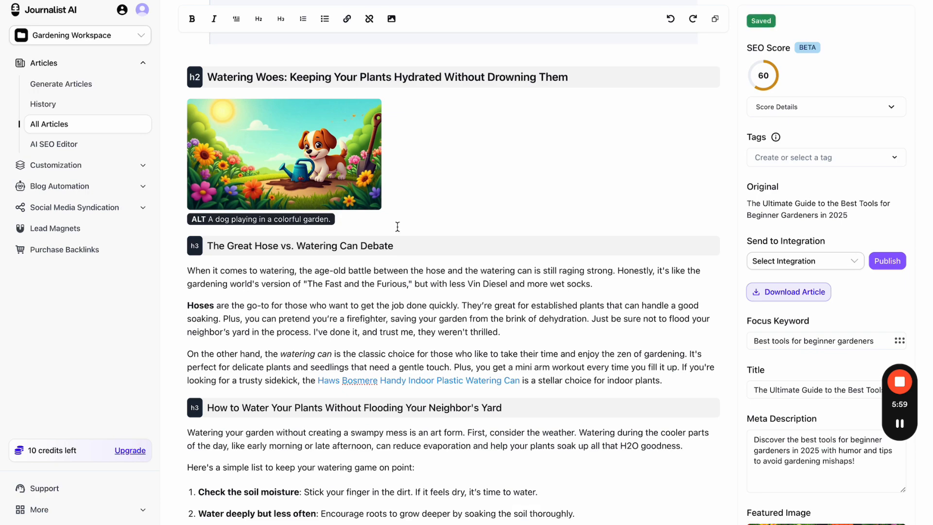
- Generate an AI image with the prompt 'add a worm' and accept it in place of the gloves image
scroll(369, 204, "down", 20)
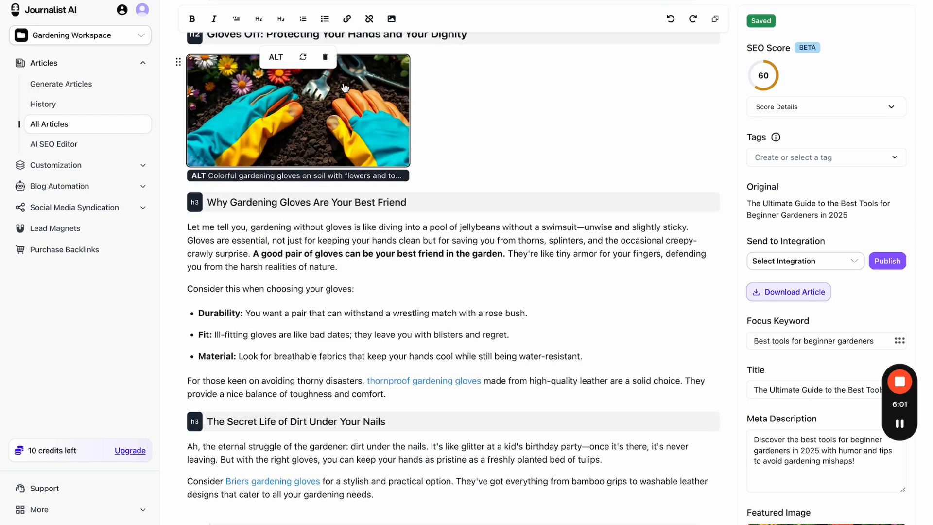
scroll(355, 155, "up", 1)
left_click(302, 96)
type("add a worm")
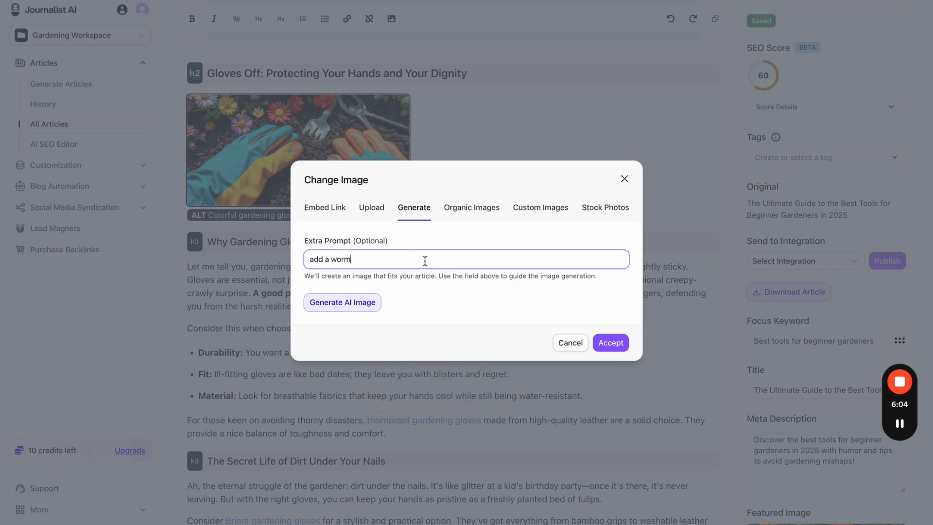
left_click(342, 306)
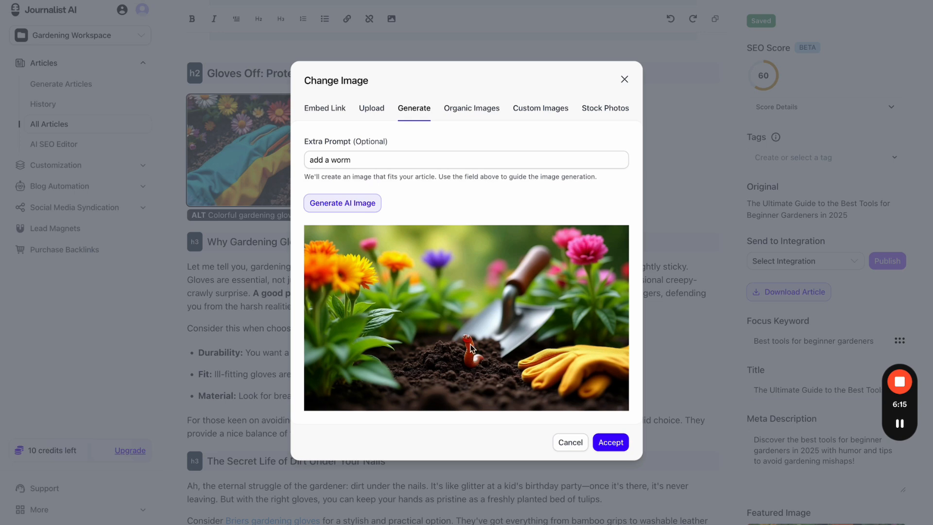
left_click(614, 444)
- Open the featured image replacement options and close them, leaving the featured image unchanged
scroll(764, 341, "down", 15)
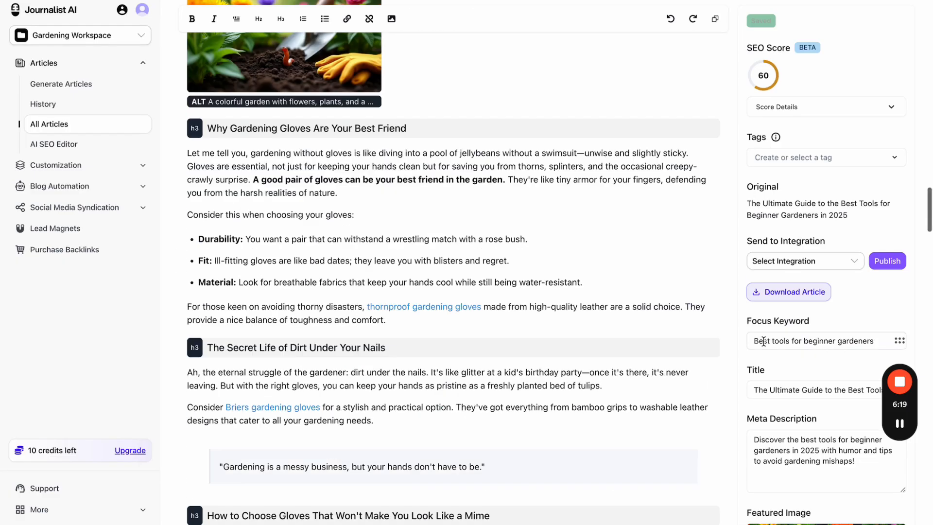
scroll(812, 381, "down", 10)
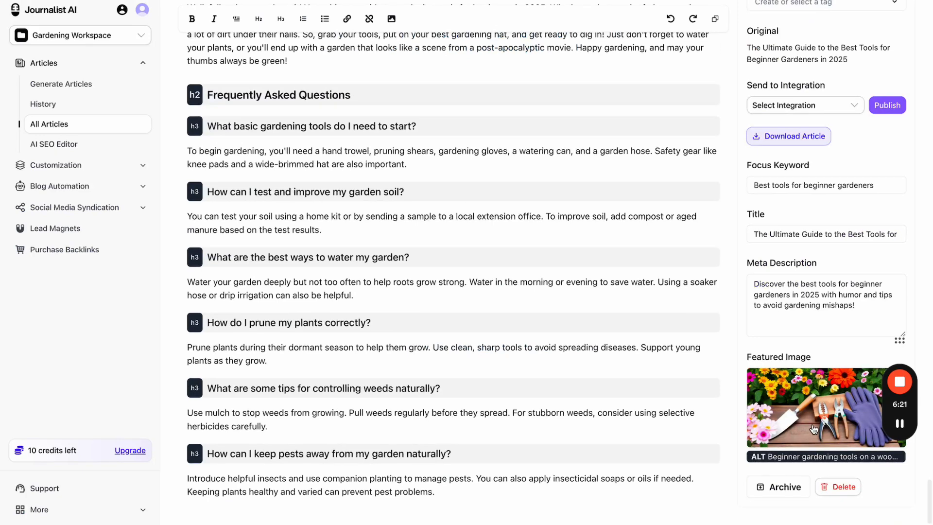
left_click(845, 371)
left_click(625, 179)
scroll(402, 181, "up", 15)
scroll(401, 181, "down", 10)
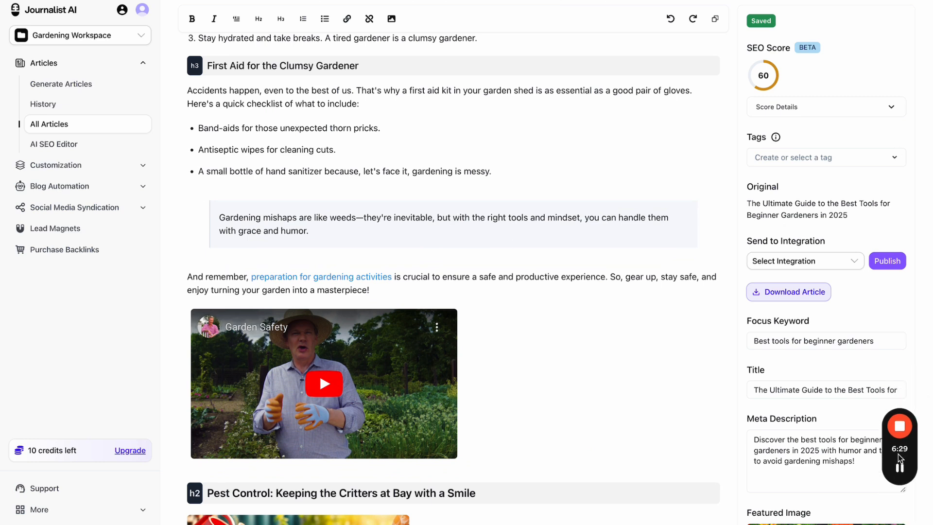
left_click_drag(893, 457, 16, 462)
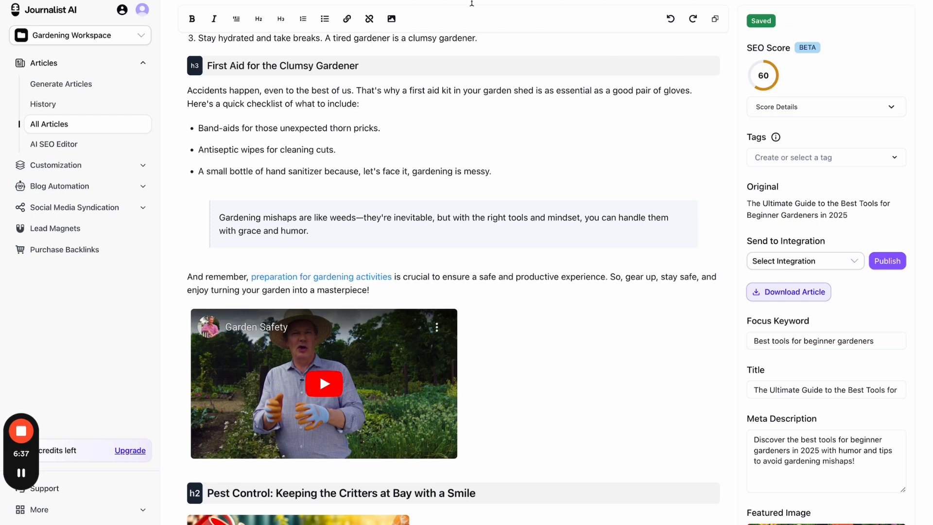
key("ctrl+Tab")
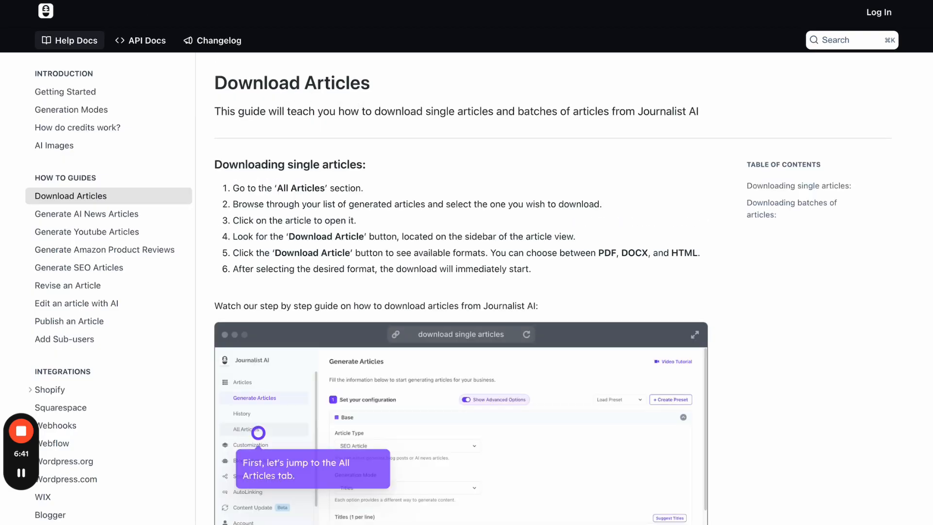
key("ctrl+shift+Tab")
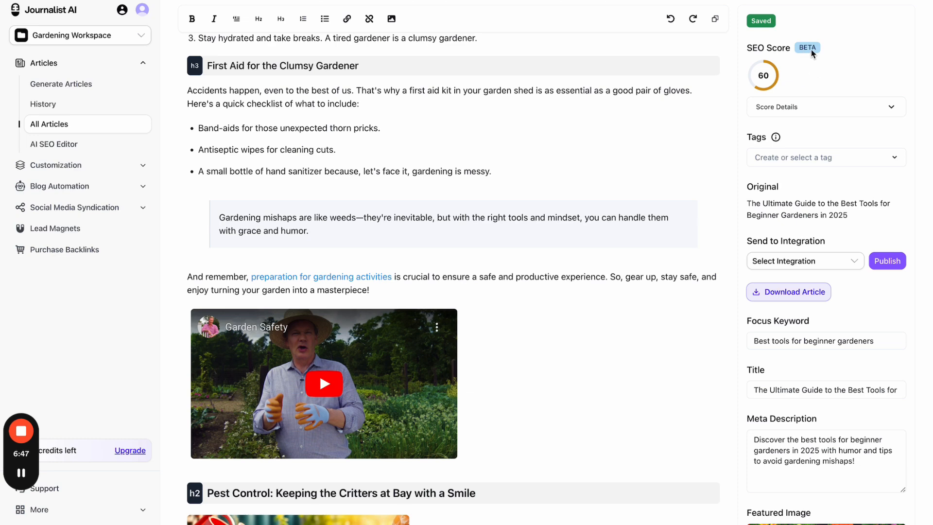
scroll(825, 103, "down", 1)
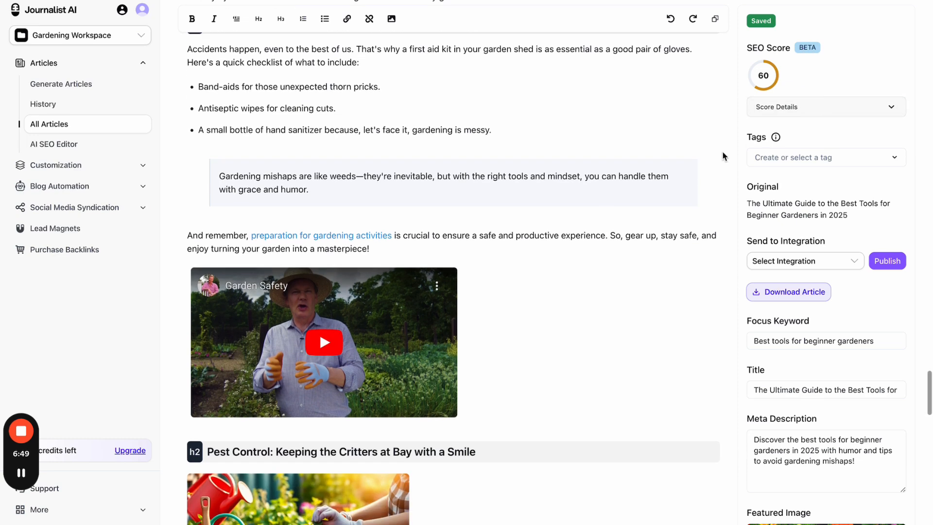
scroll(787, 220, "down", 2)
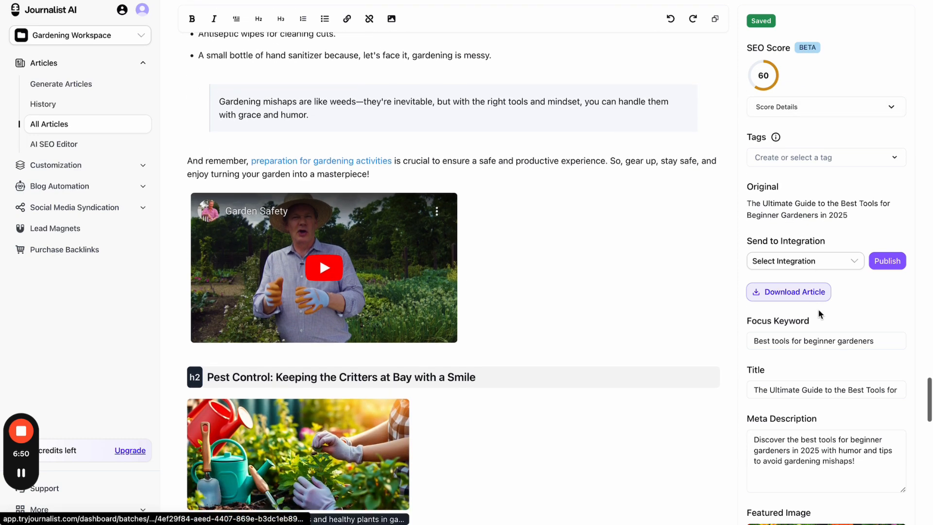
triple_click(772, 322)
scroll(777, 369, "down", 20)
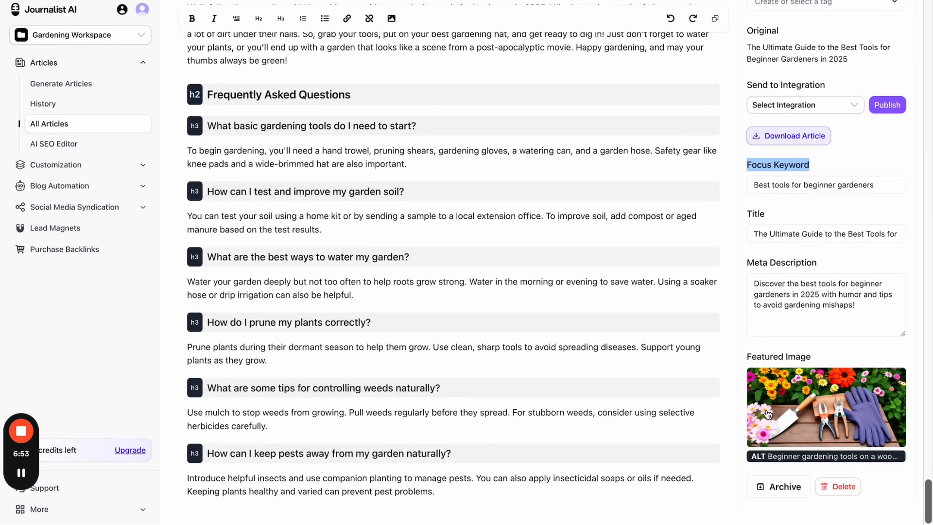
scroll(813, 403, "up", 4)
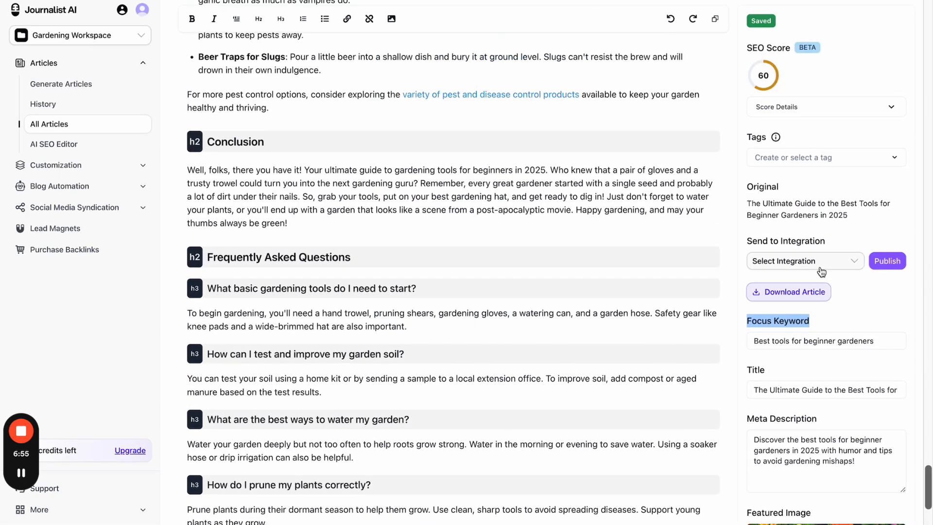
left_click(821, 266)
left_click(852, 247)
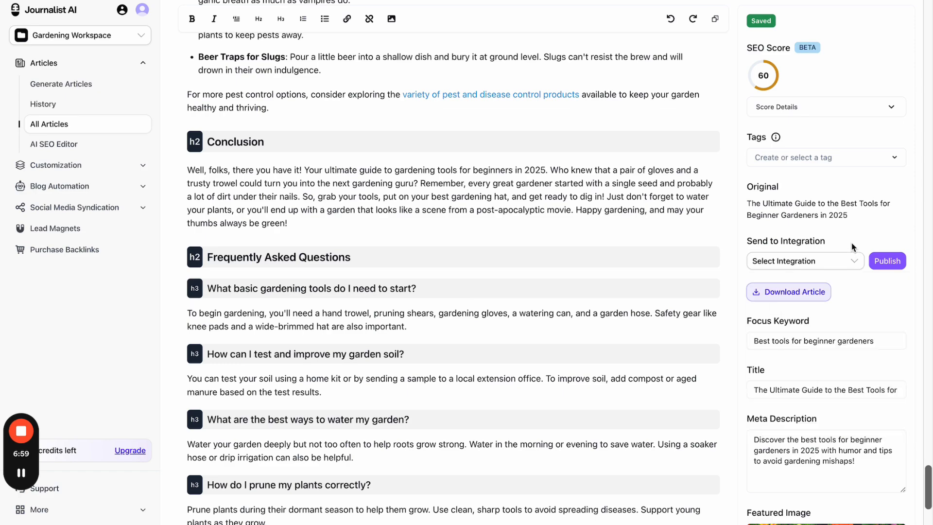
scroll(589, 223, "up", 15)
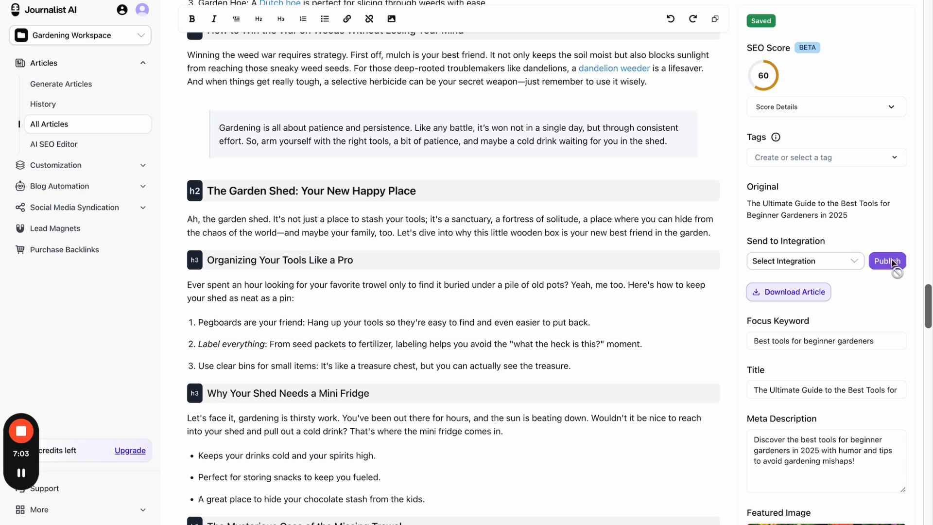
left_click_drag(783, 242, 832, 242)
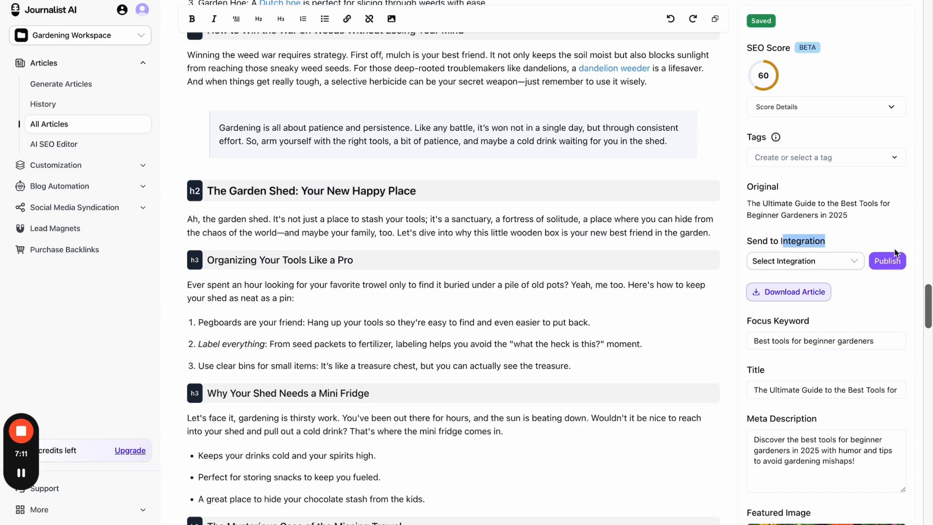
scroll(607, 206, "up", 20)
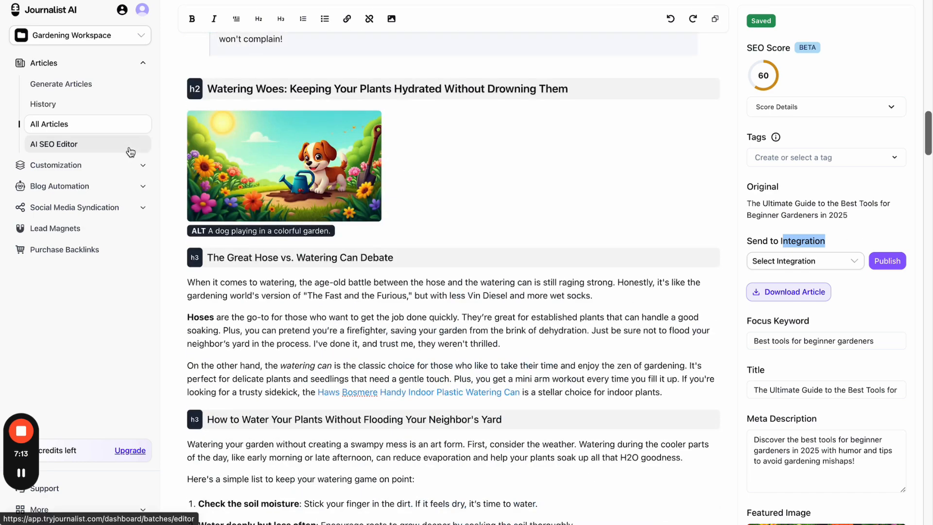
- View the empty Knowledge Base page, then open the Gardening Campaign's SEO article preferences
left_click(102, 165)
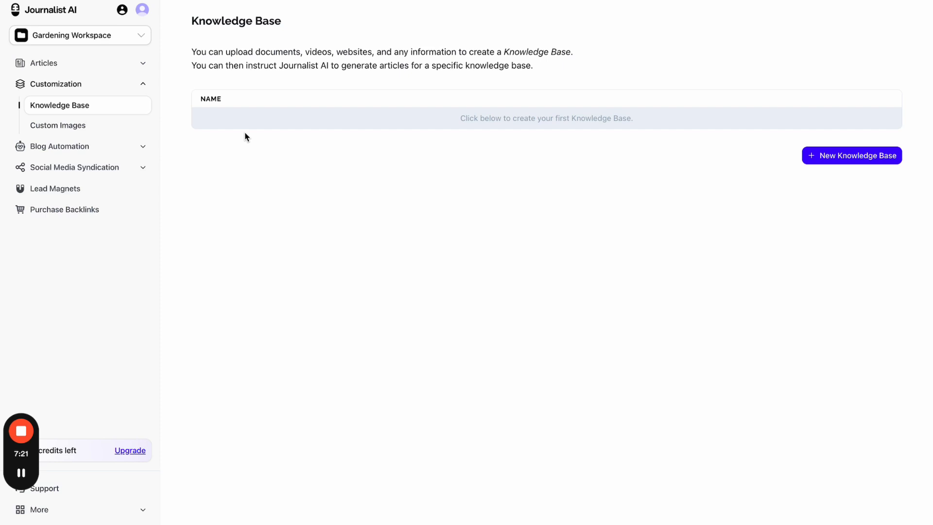
left_click(106, 148)
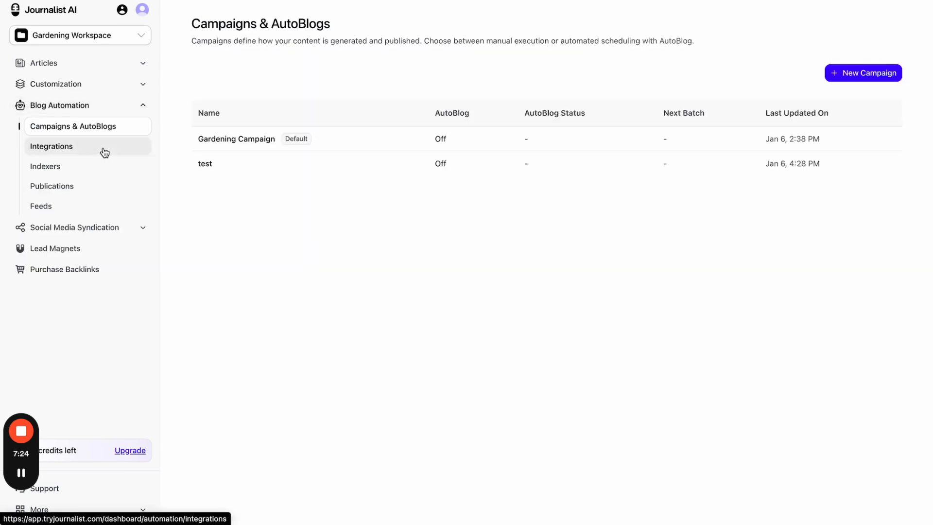
left_click(393, 146)
left_click(395, 133)
left_click(246, 206)
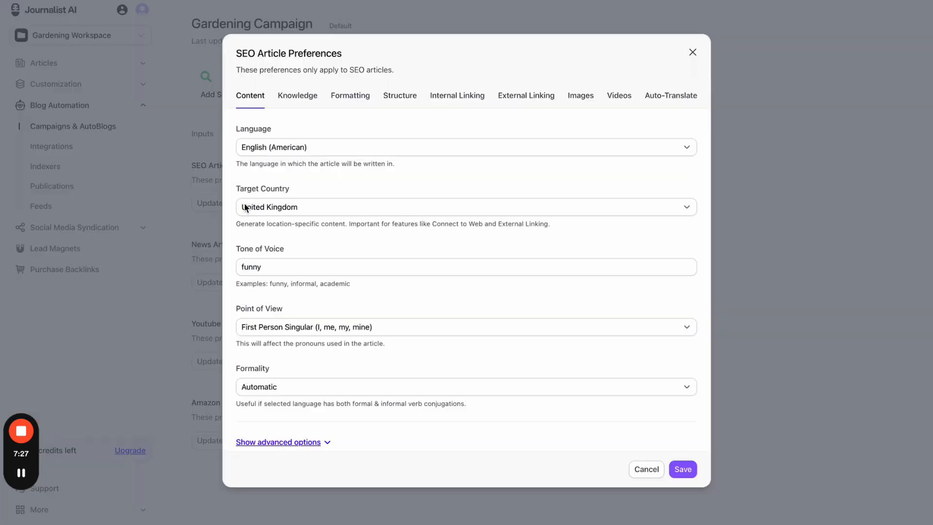
scroll(316, 254, "down", 1)
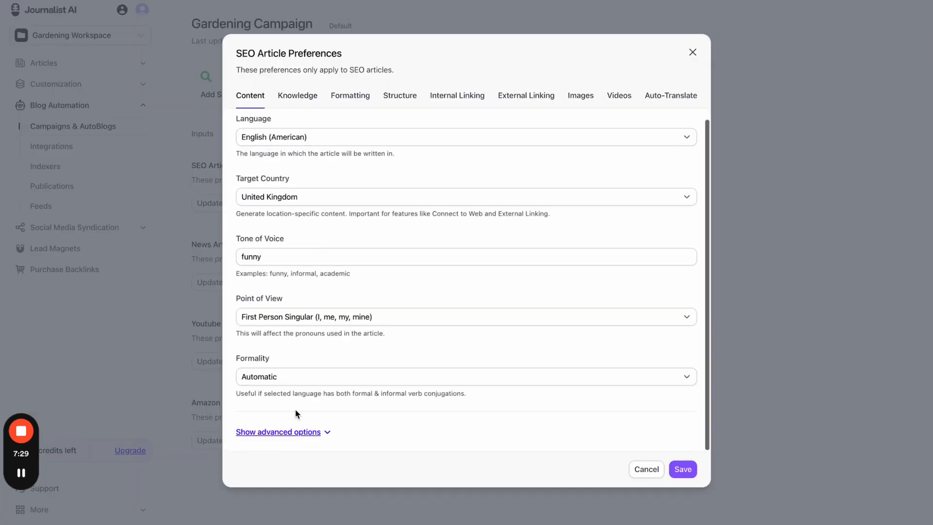
left_click(295, 434)
scroll(346, 356, "down", 5)
- Leave the SEO articles' knowledge base unset, close the preferences, and return to Knowledge Base
left_click(276, 97)
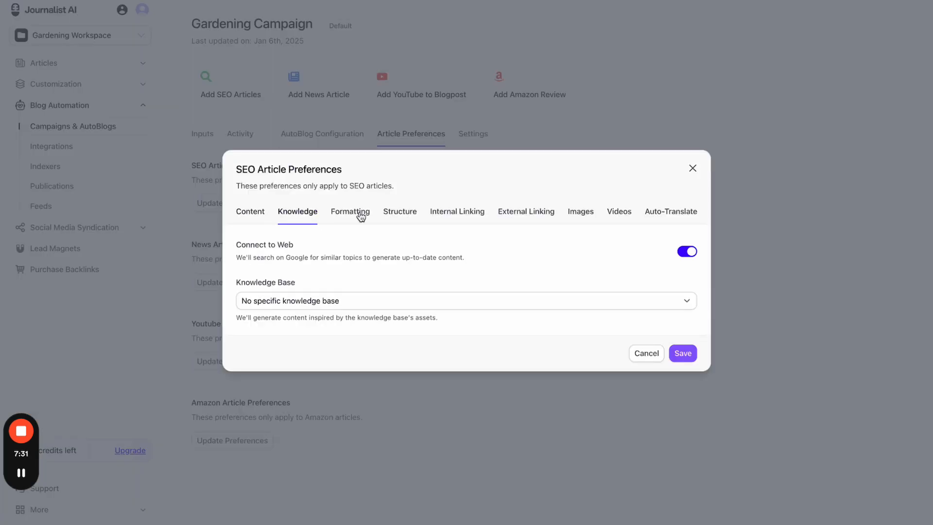
left_click(279, 297)
left_click(283, 296)
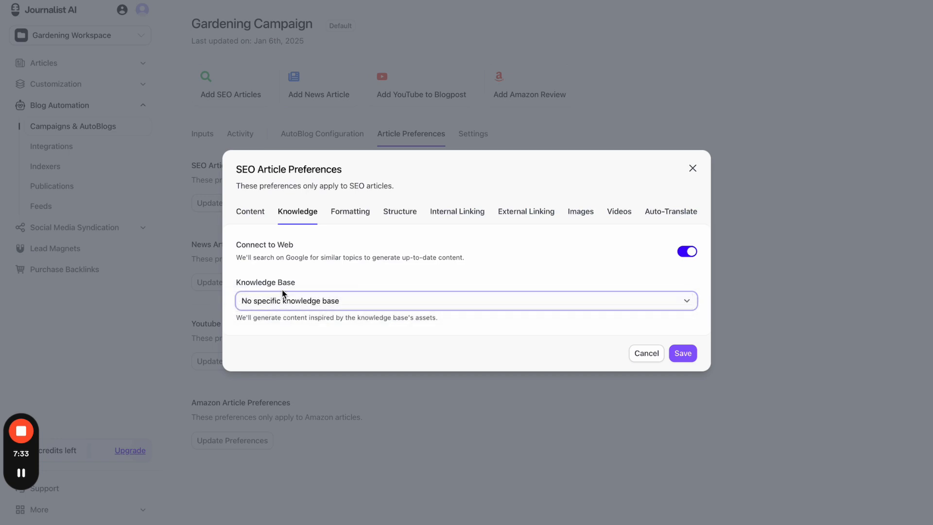
left_click(692, 169)
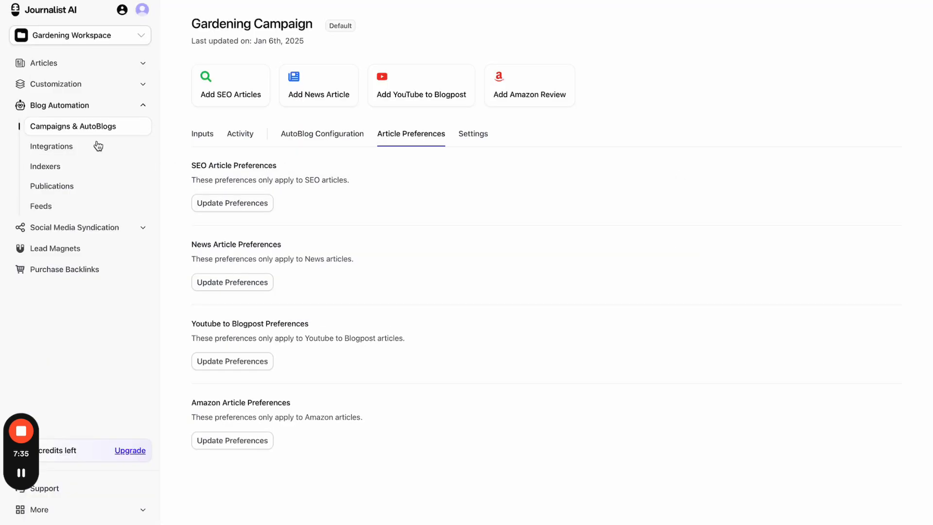
left_click(78, 89)
- Create the knowledge base 'My Gardening KB', not marked as default, and open its Add Asset form
left_click(843, 160)
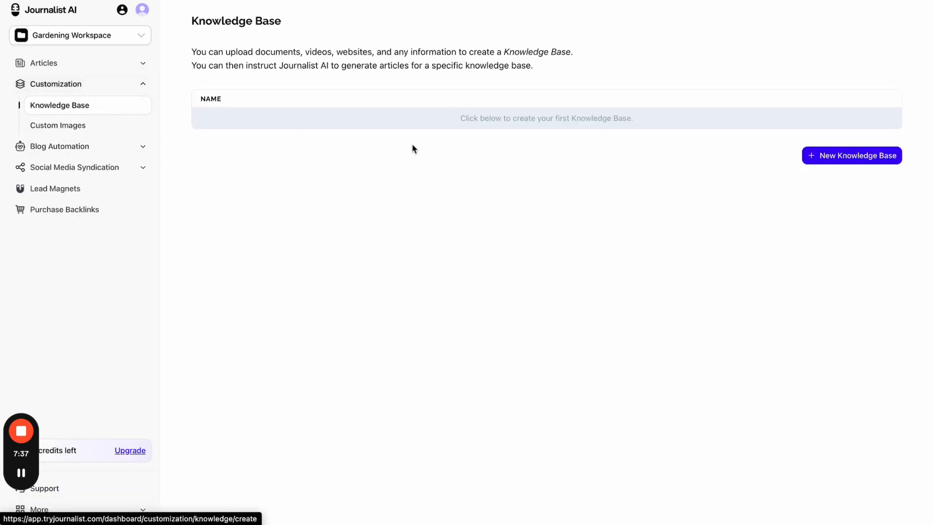
left_click(282, 76)
type("My Gar")
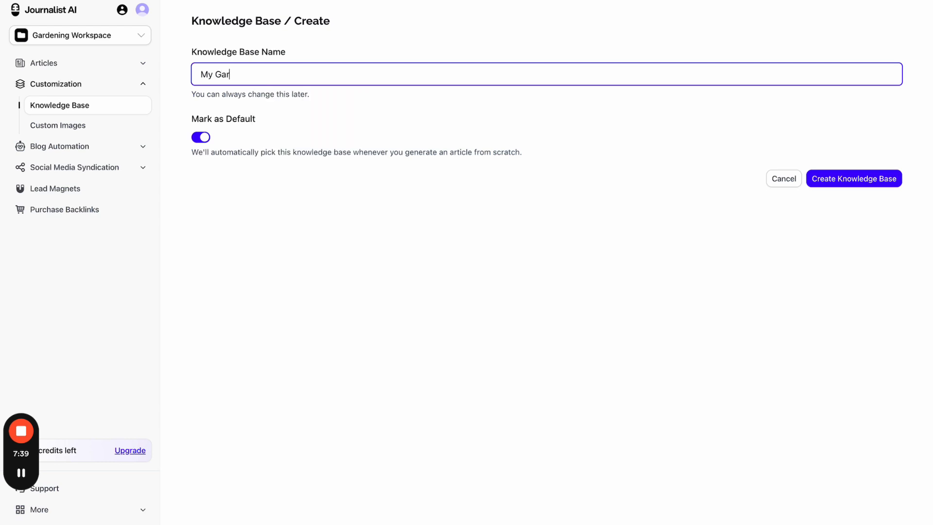
type("dening KB")
left_click(206, 138)
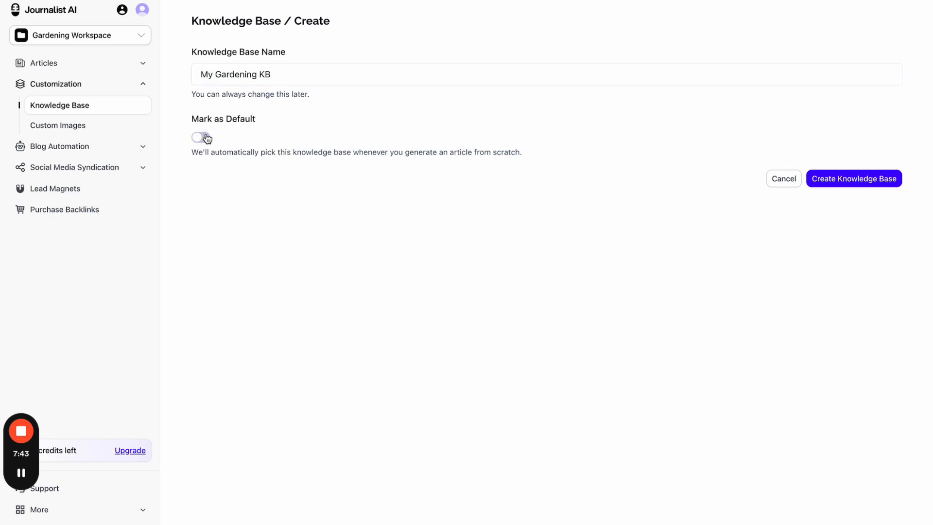
left_click(835, 180)
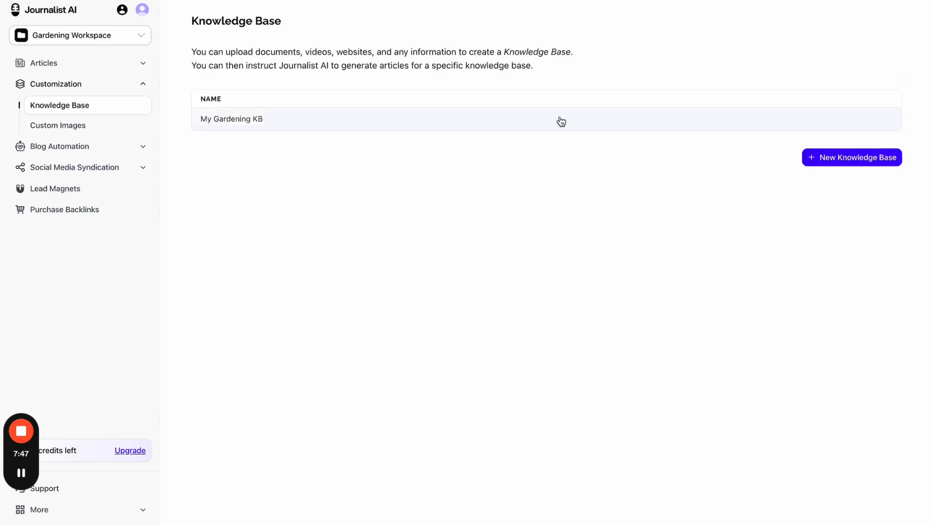
left_click(561, 121)
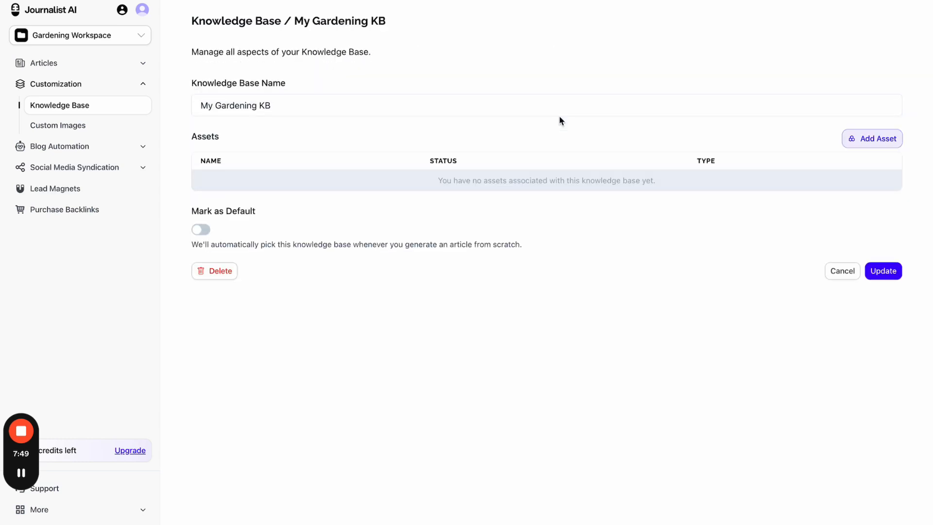
left_click(880, 142)
- Start a new asset and set its type to Website
left_click(796, 130)
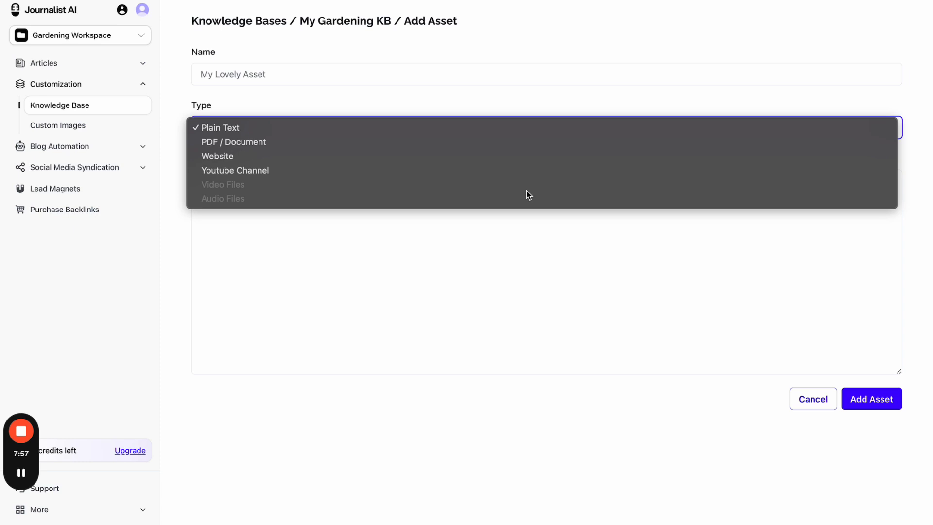
left_click(513, 239)
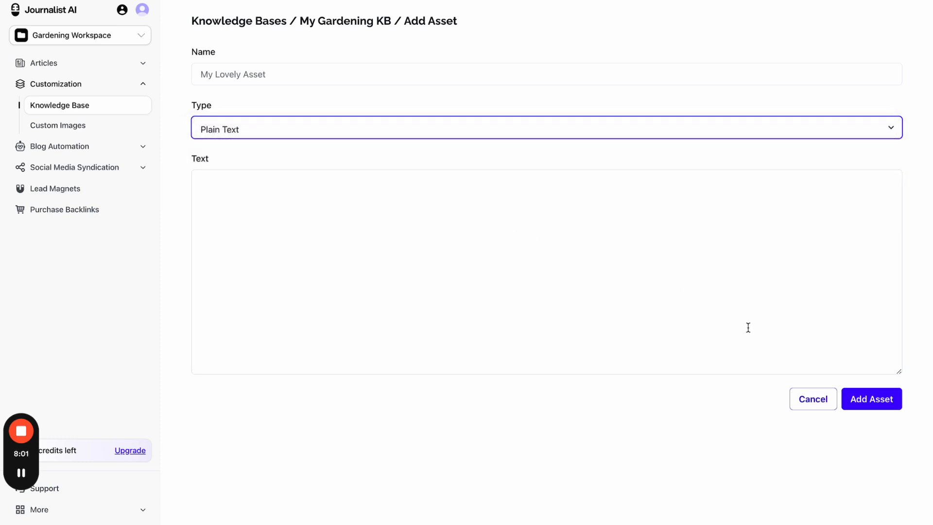
left_click(800, 405)
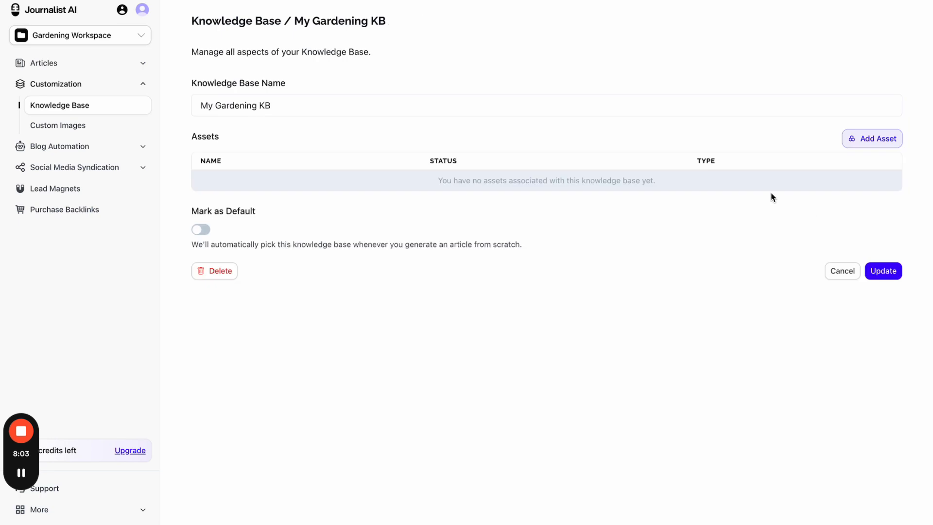
left_click(882, 139)
left_click(704, 134)
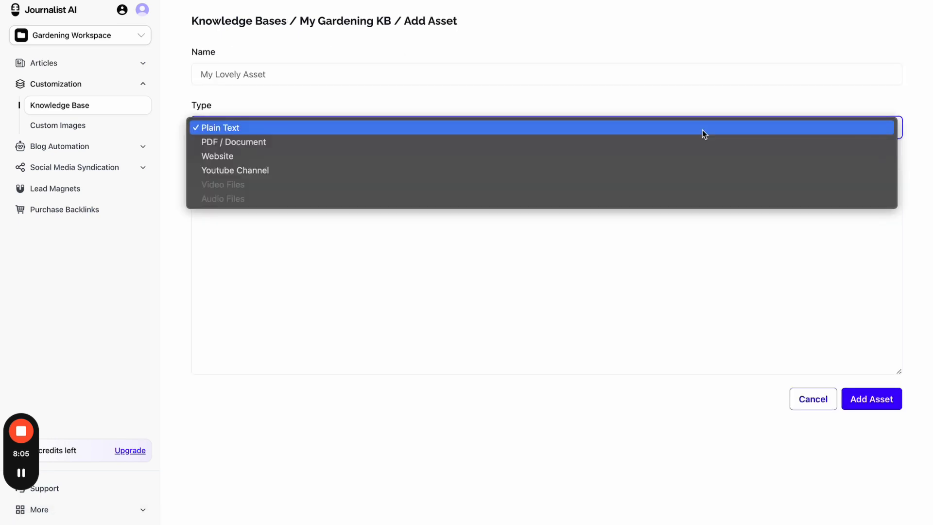
left_click(691, 142)
left_click(637, 132)
left_click(625, 141)
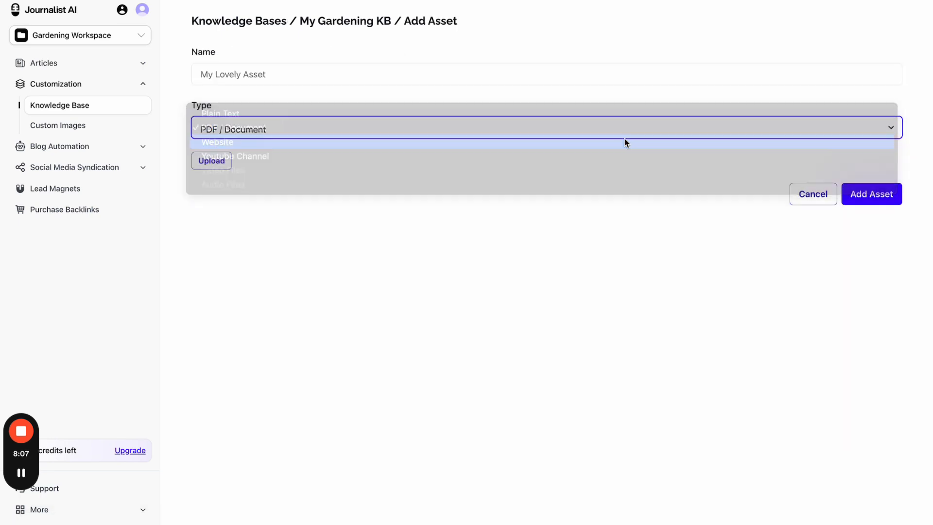
left_click(442, 212)
left_click(346, 249)
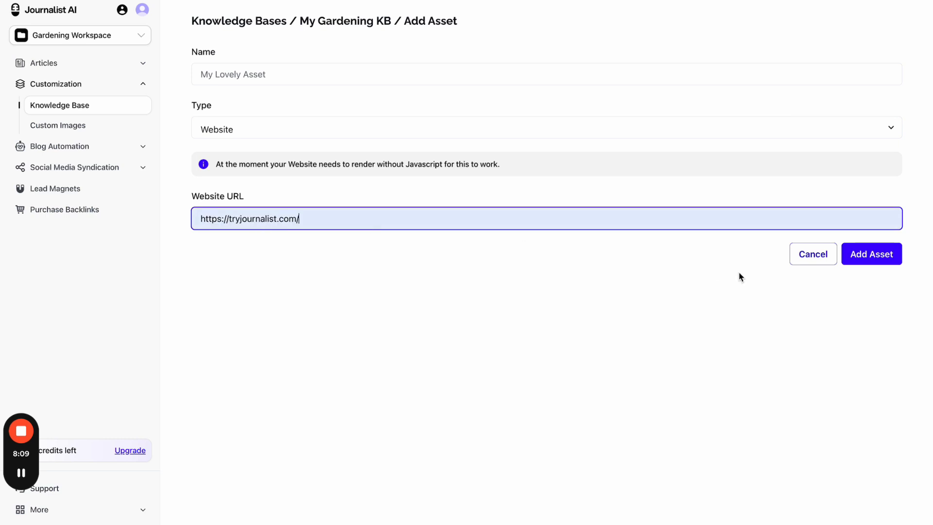
left_click(865, 260)
left_click(376, 74)
type("My site")
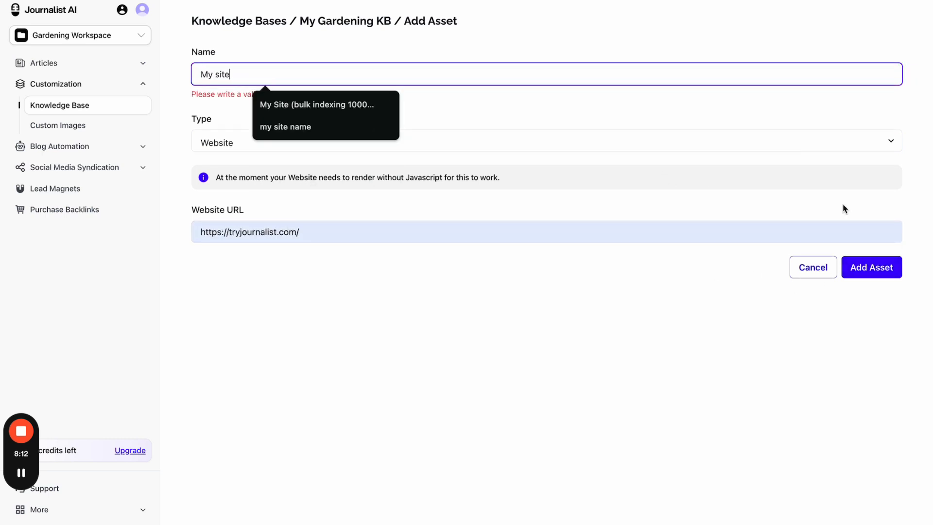
left_click(866, 287)
left_click(869, 275)
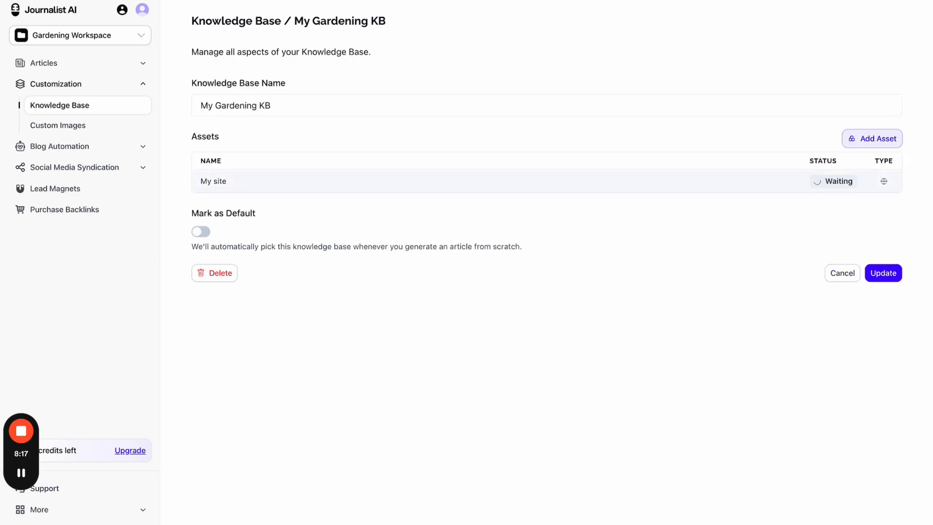
- Start a Youtube Channel asset and copy the Journalist AI SEO Writer channel address
left_click(879, 139)
left_click(252, 134)
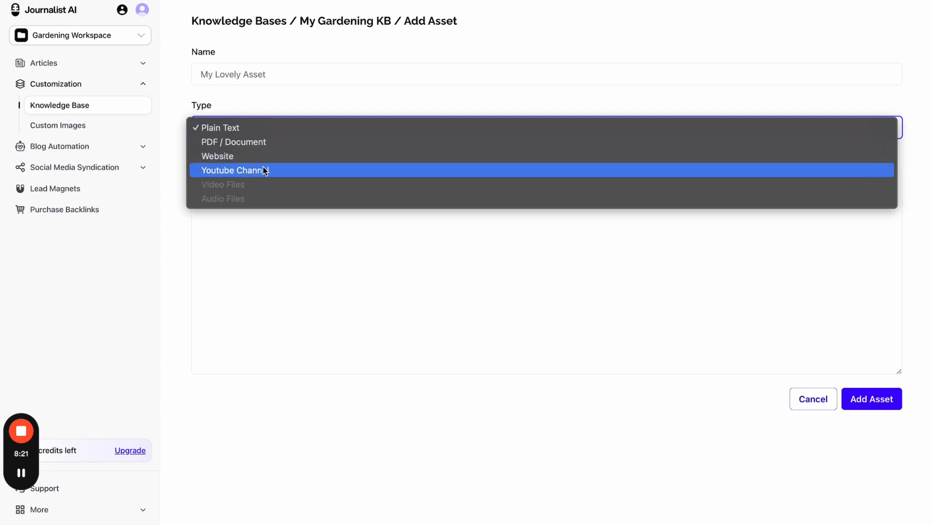
left_click(265, 170)
left_click(320, 1)
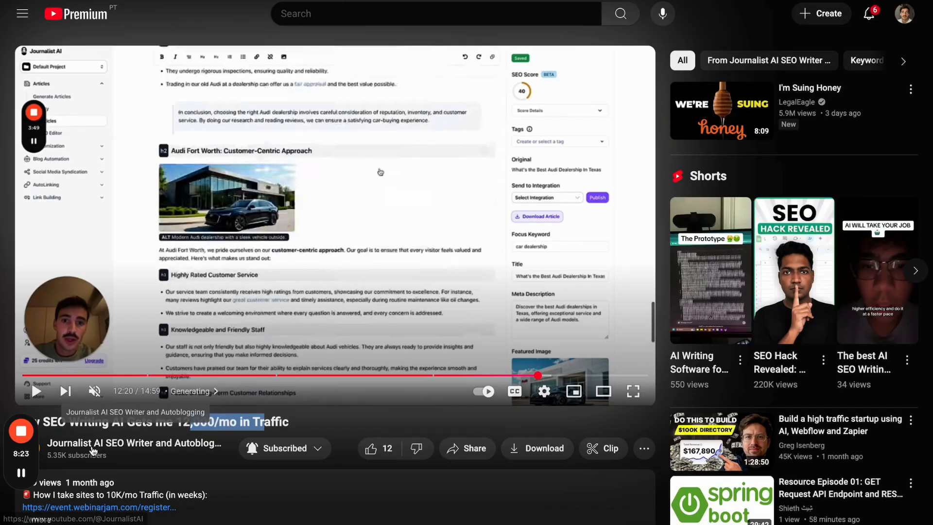
left_click(132, 442)
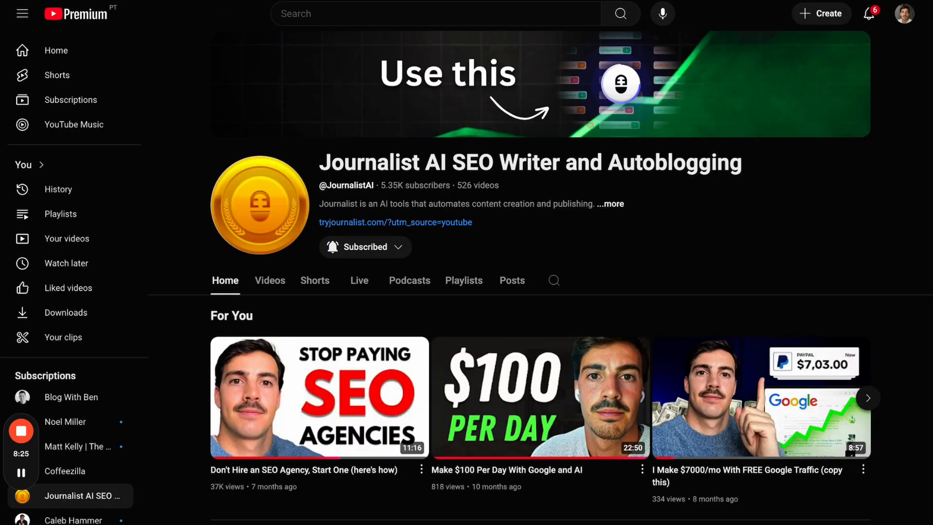
key("ctrl+shift+Tab")
key("ctrl+shift+Tab")
- Paste the channel URL and add the asset named 'my yt channel'
left_click(373, 180)
type("https://www.youtube.com/@JournalistAI")
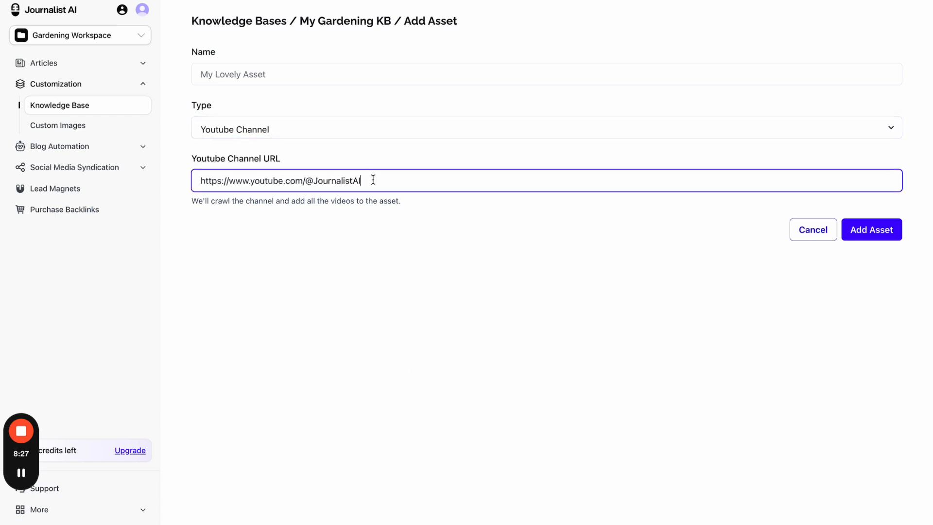
left_click(875, 233)
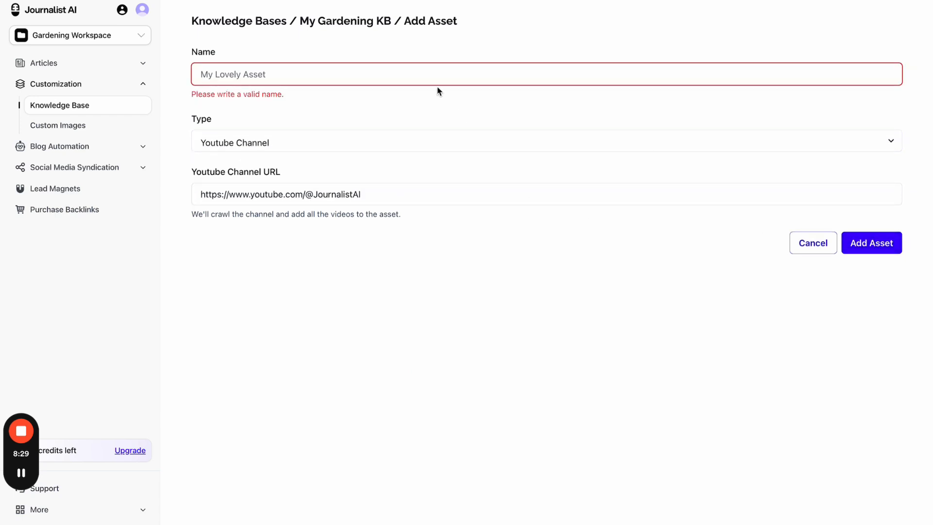
type("my yt channel")
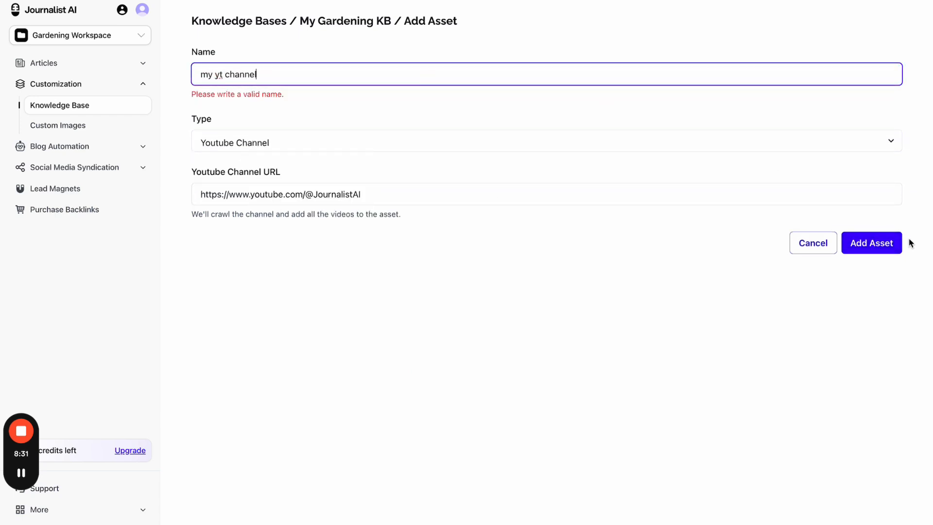
left_click(898, 249)
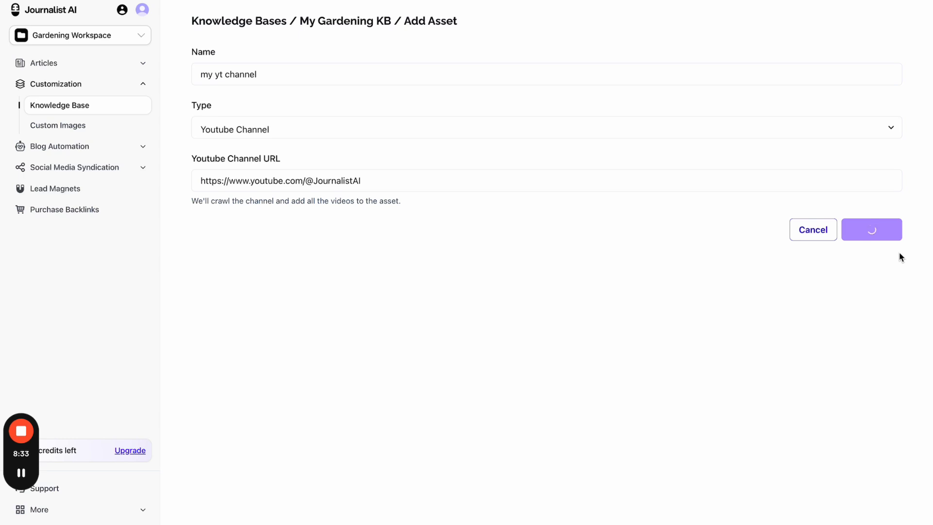
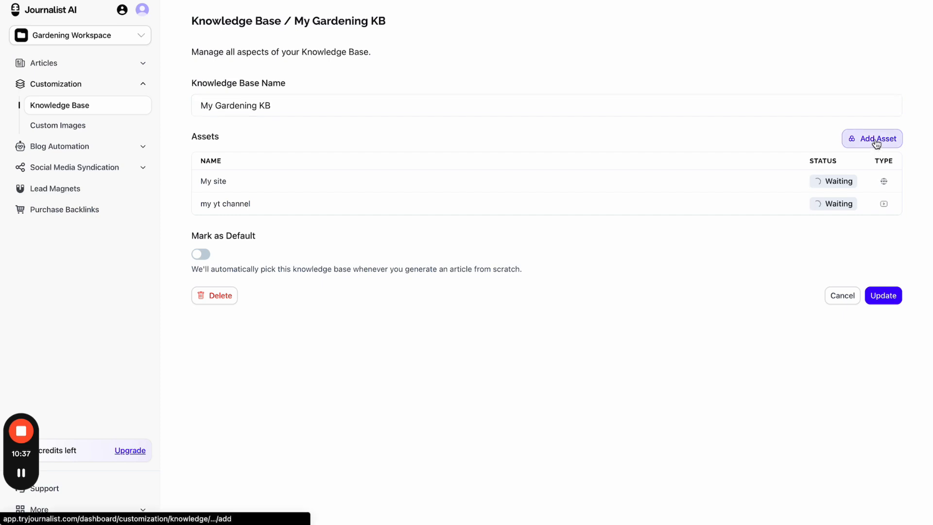
- Start a new asset in My Gardening KB, typing and then clearing sample brand text
left_click(876, 140)
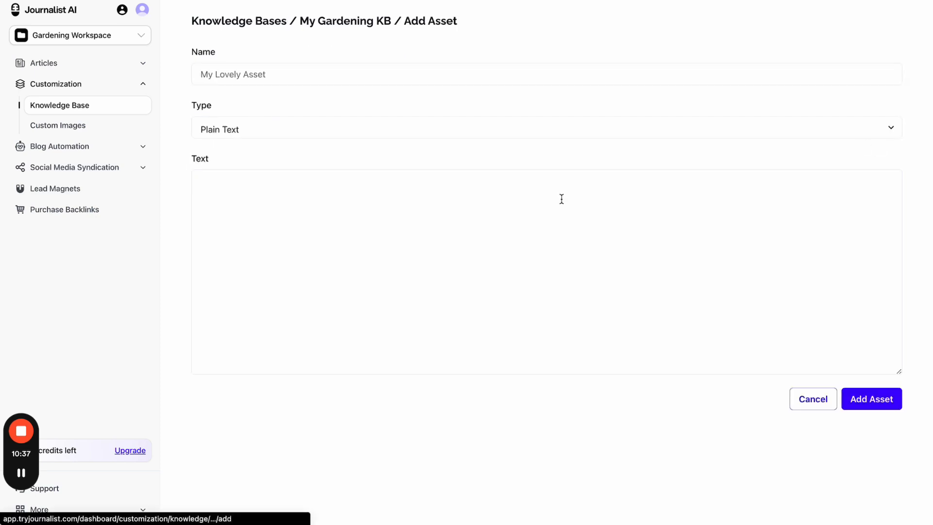
left_click(345, 188)
type("lowers")
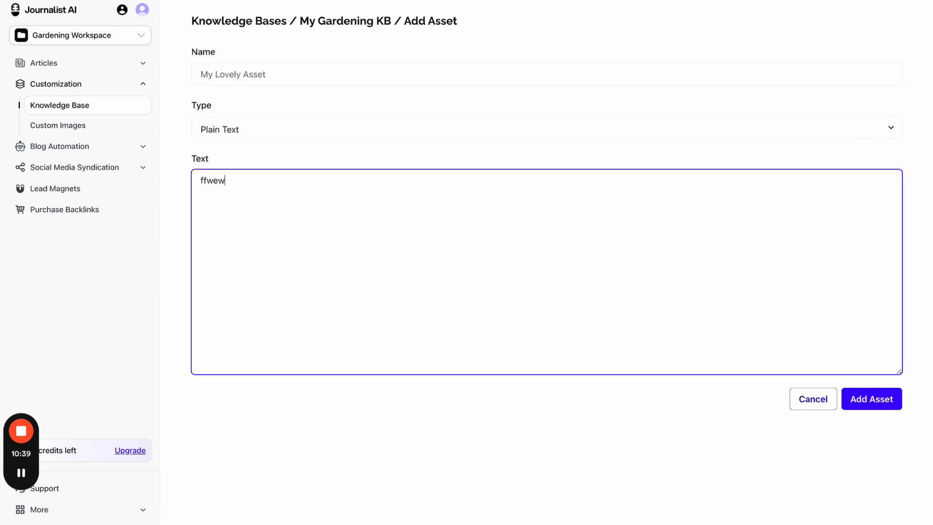
key("ctrl+a")
key("BackSpace")
type("my brand ")
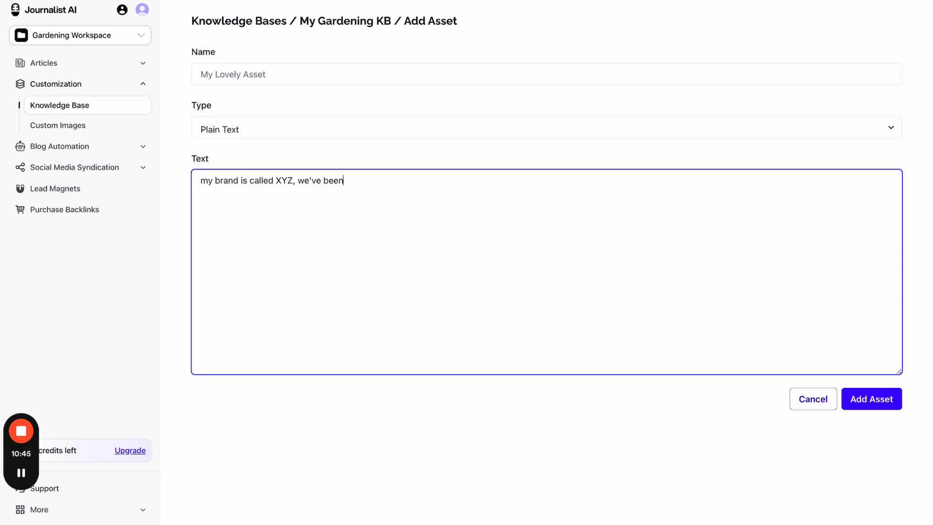
type("is called XYZ, we've beenin buiness since 1900, w")
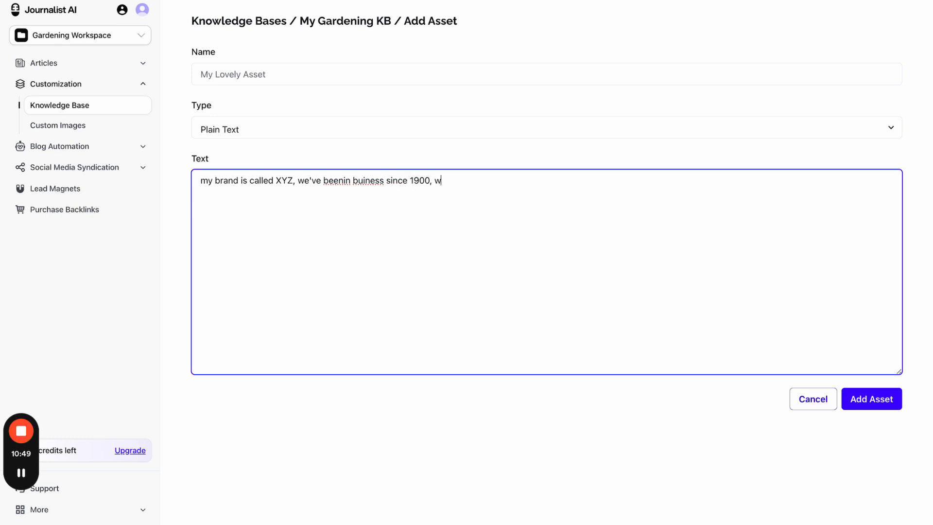
type("e serve xyz type of cusomts")
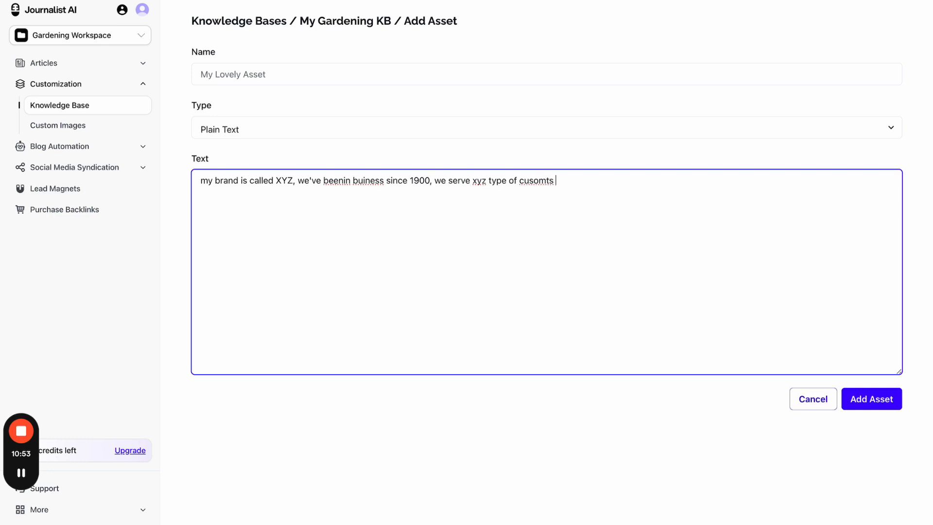
key("ctrl+a")
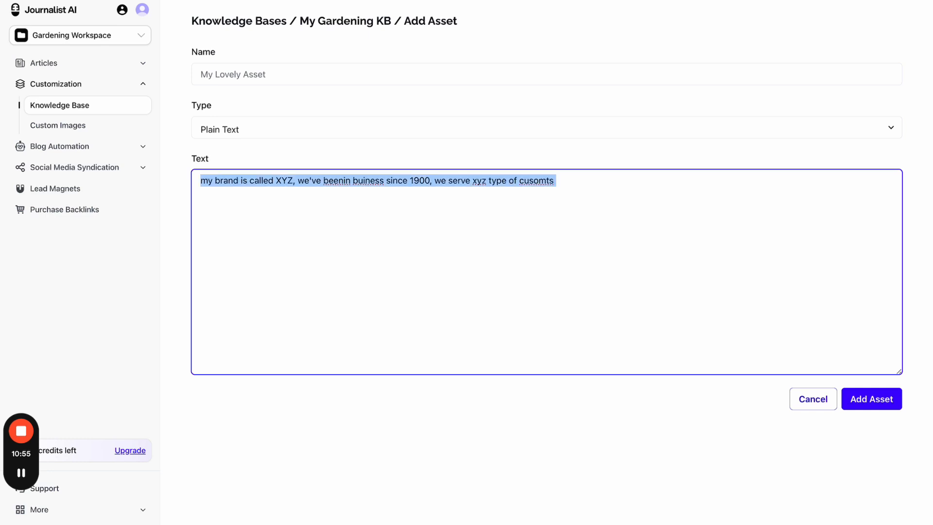
key("BackSpace")
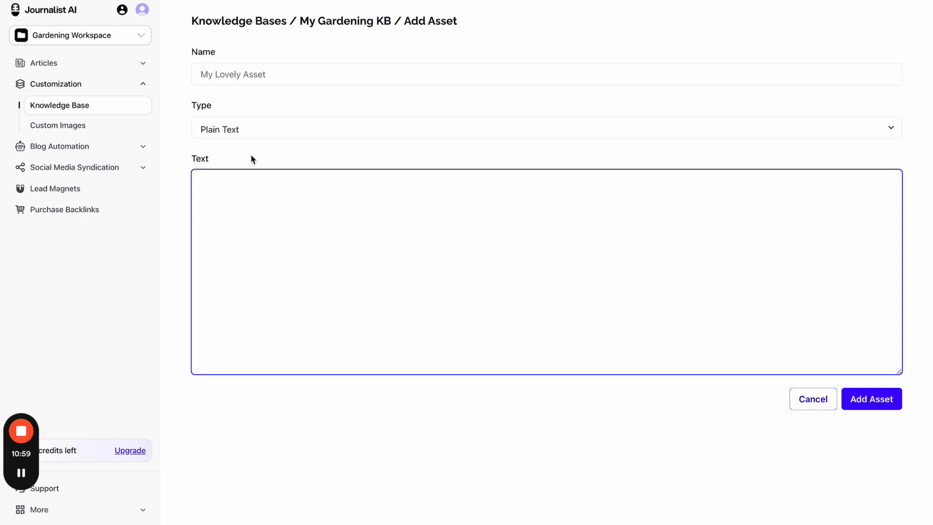
- Set the asset type to PDF / Document, restarting the form and briefly trying Youtube Channel
left_click(308, 139)
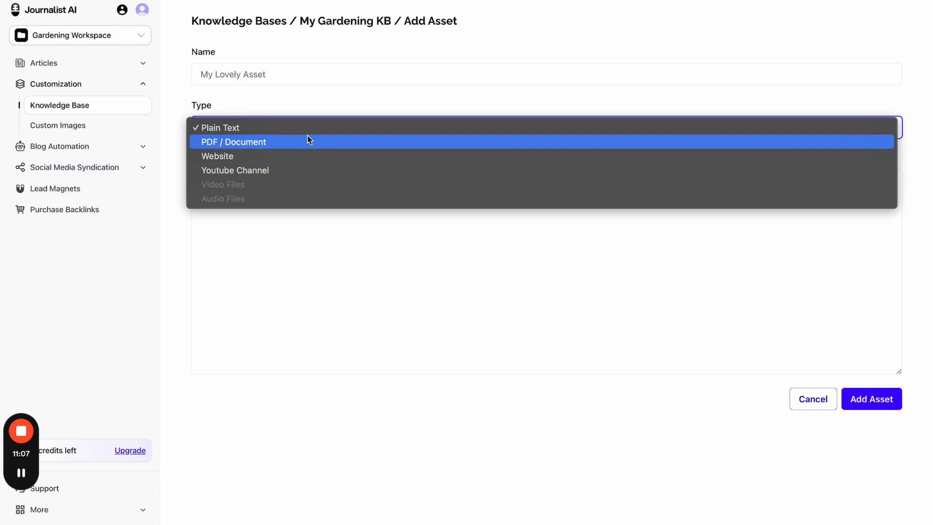
left_click(308, 141)
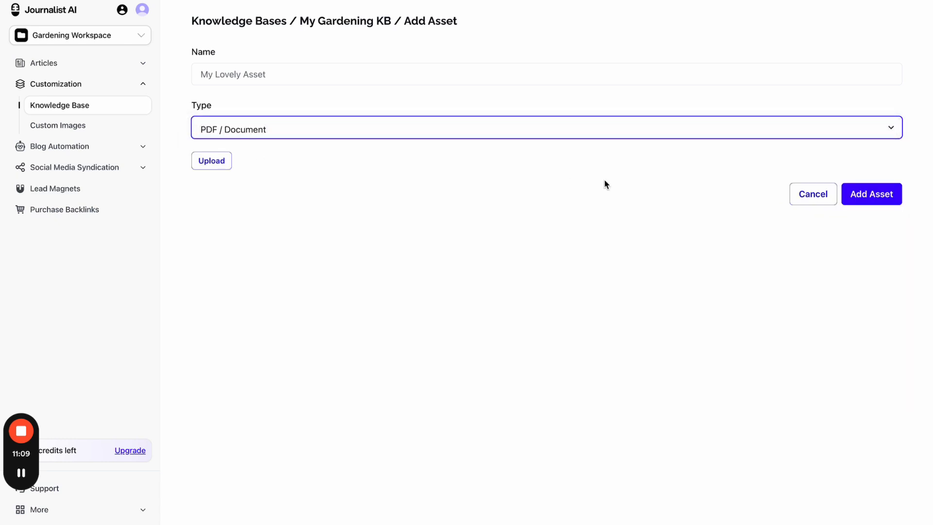
left_click(820, 200)
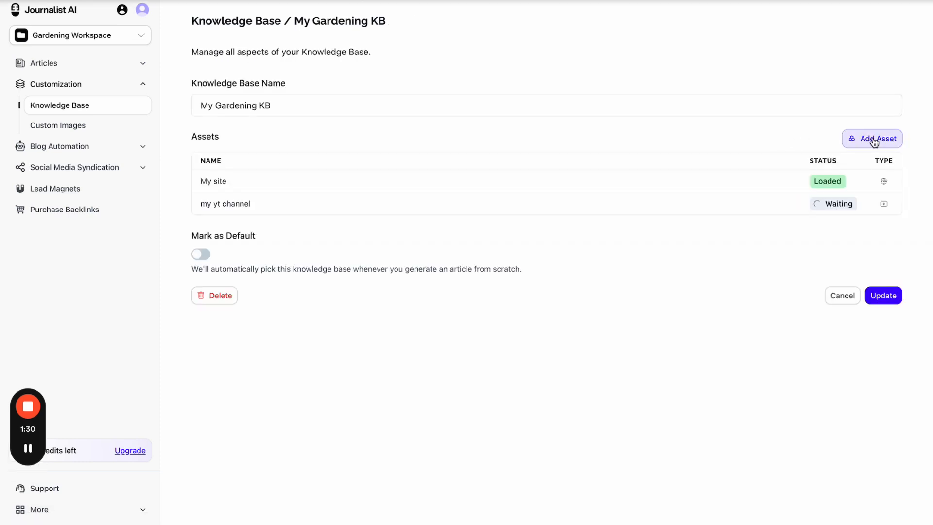
left_click(875, 141)
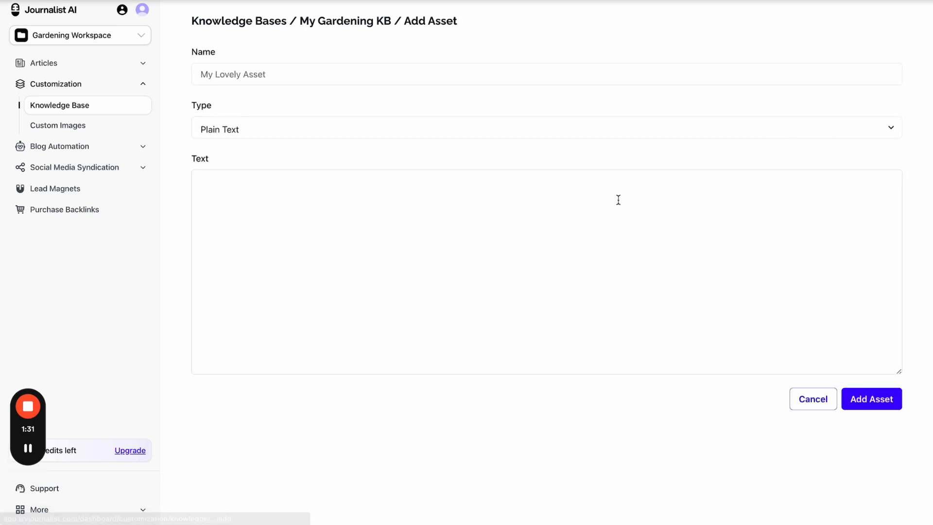
left_click(437, 134)
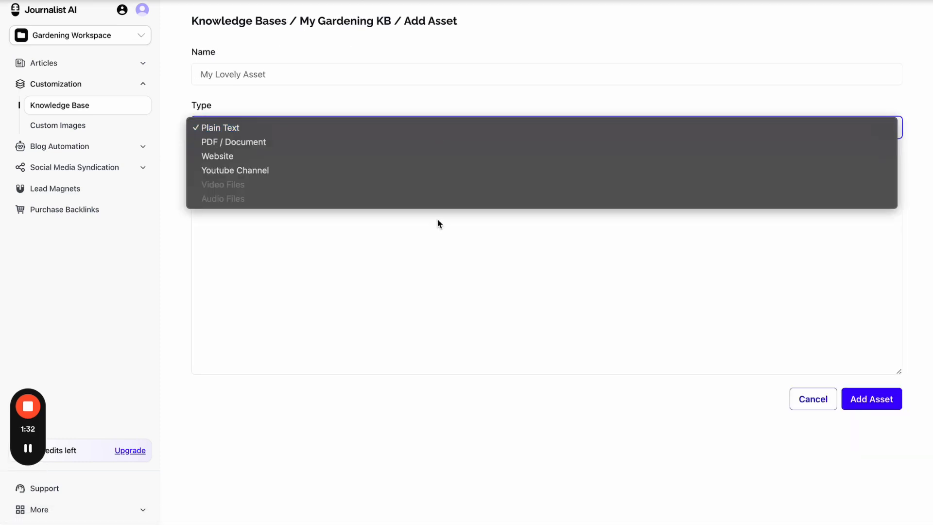
left_click(454, 169)
left_click(360, 128)
left_click(320, 102)
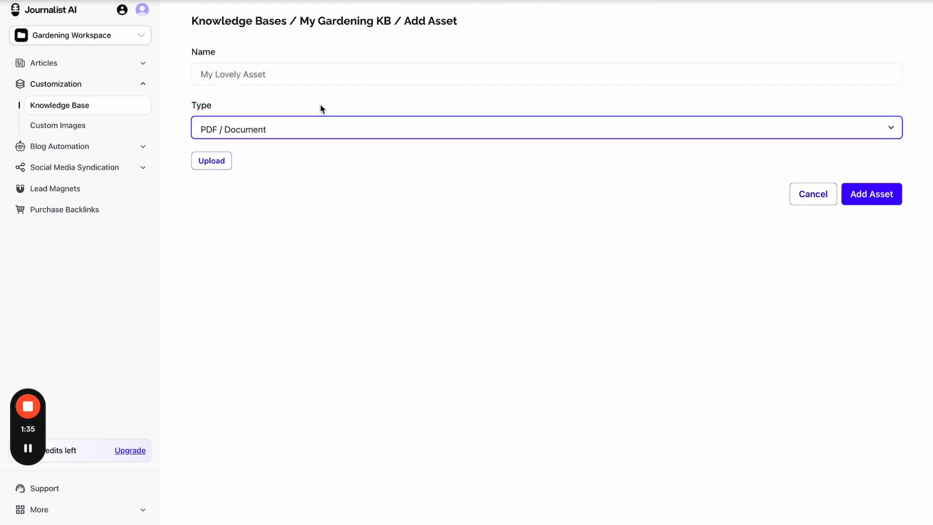
- In Custom Images, create the image folders Grass and Client A
left_click(85, 129)
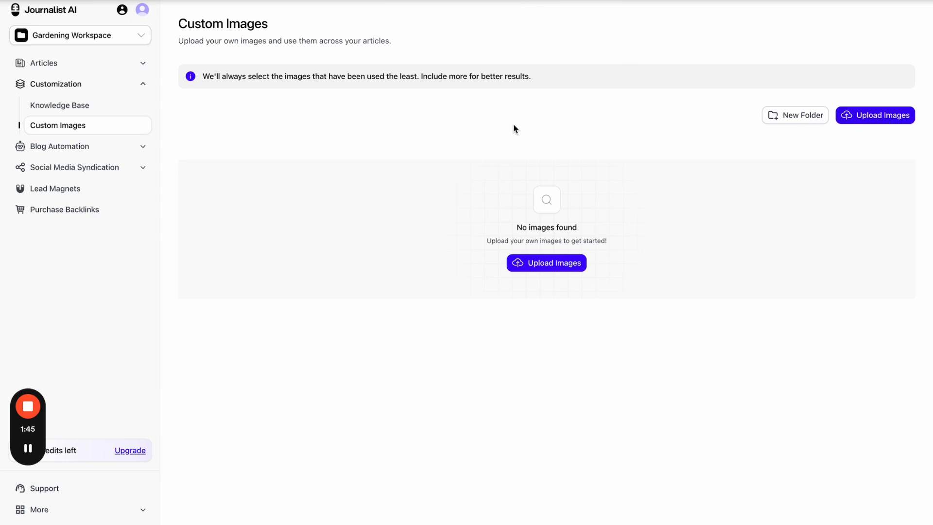
left_click(801, 118)
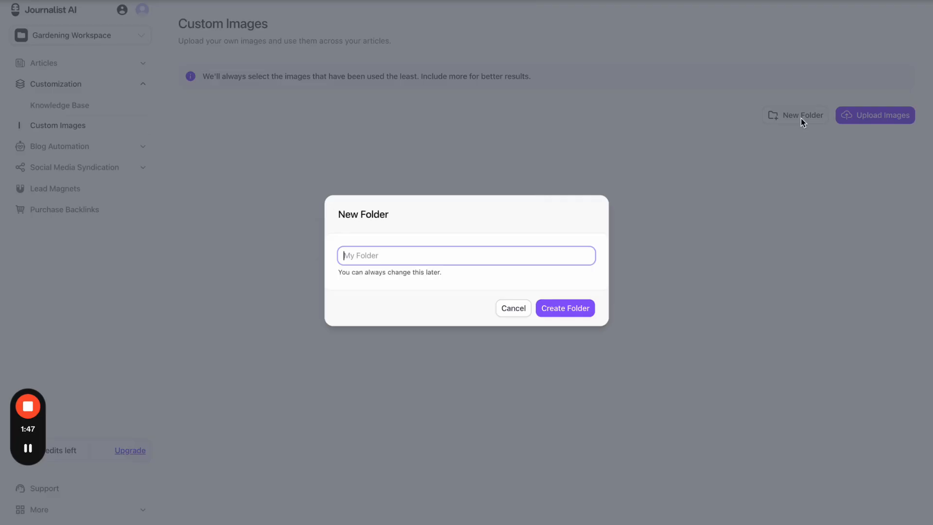
key("Caps_Lock")
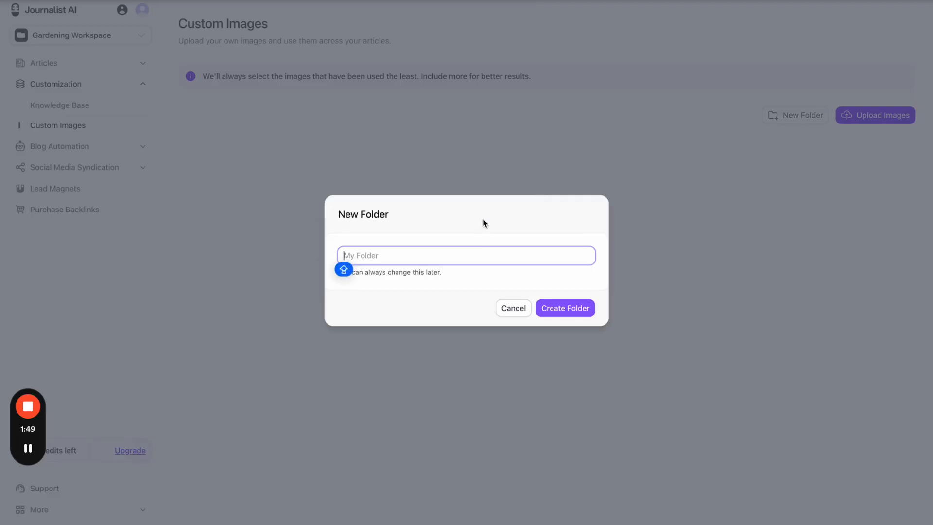
type("GRass")
left_click(585, 313)
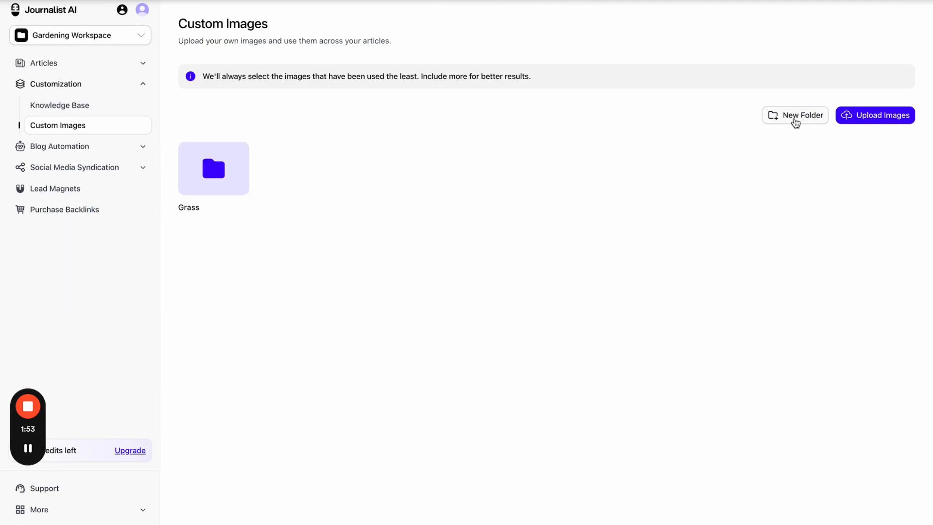
left_click(793, 121)
type("Client A")
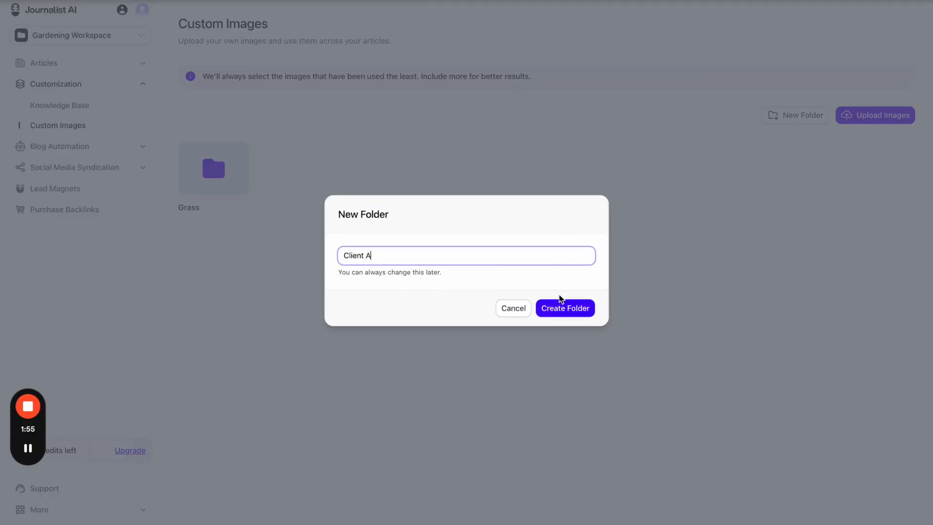
left_click(560, 306)
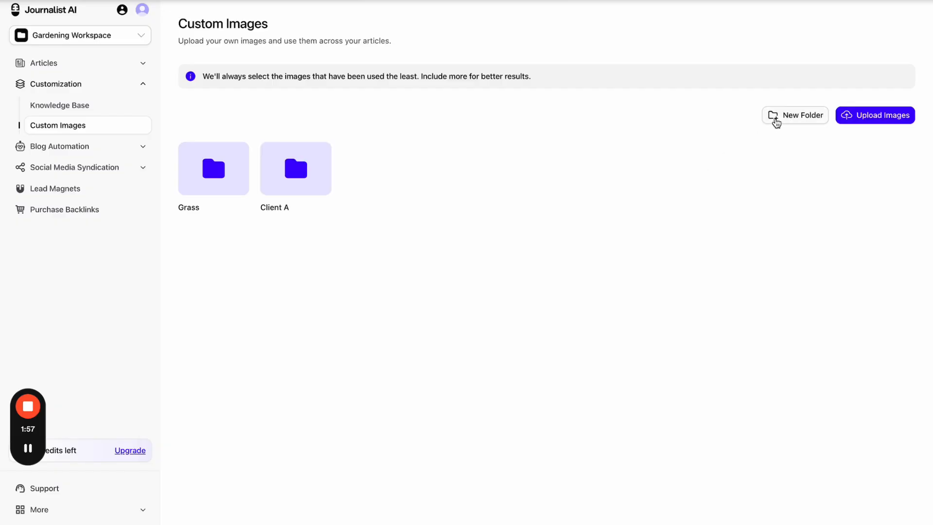
- Create two more image folders, Client B and DOGS
left_click(774, 121)
type("Client B")
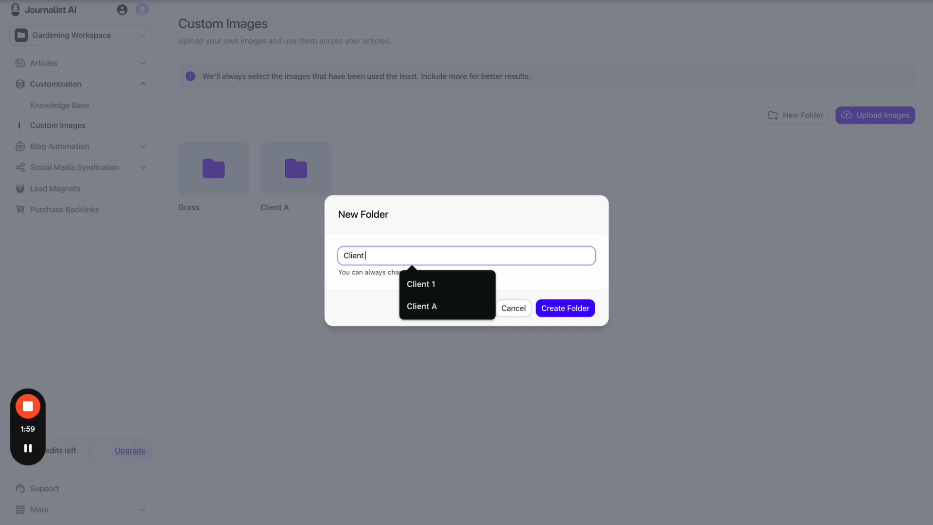
left_click(574, 312)
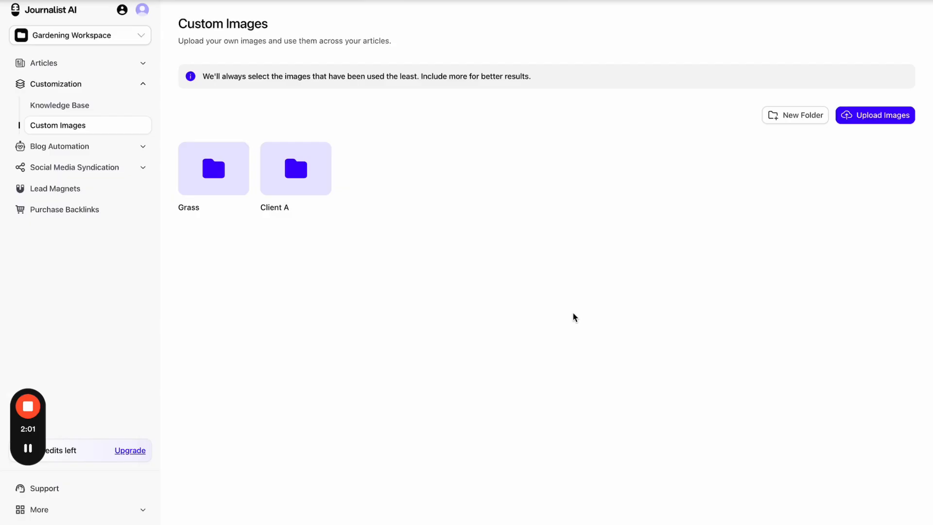
left_click(784, 118)
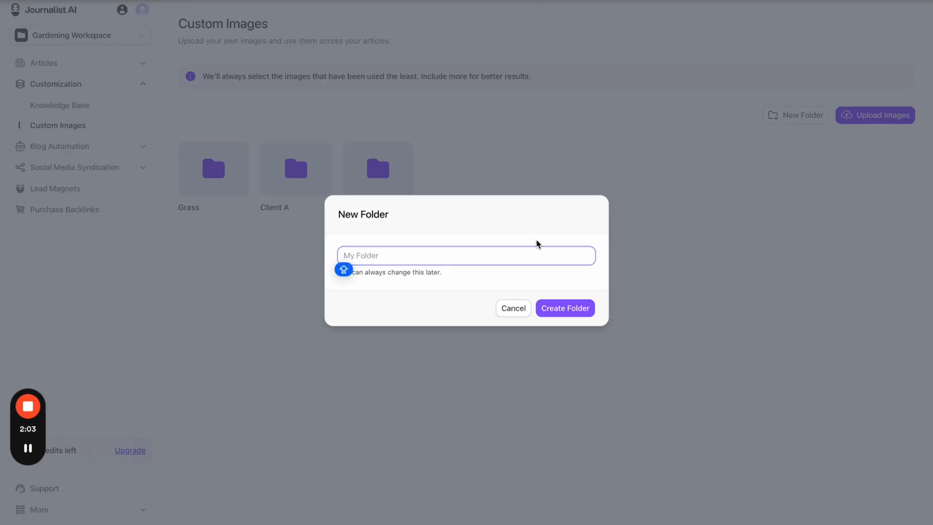
type("DOGS")
left_click(574, 309)
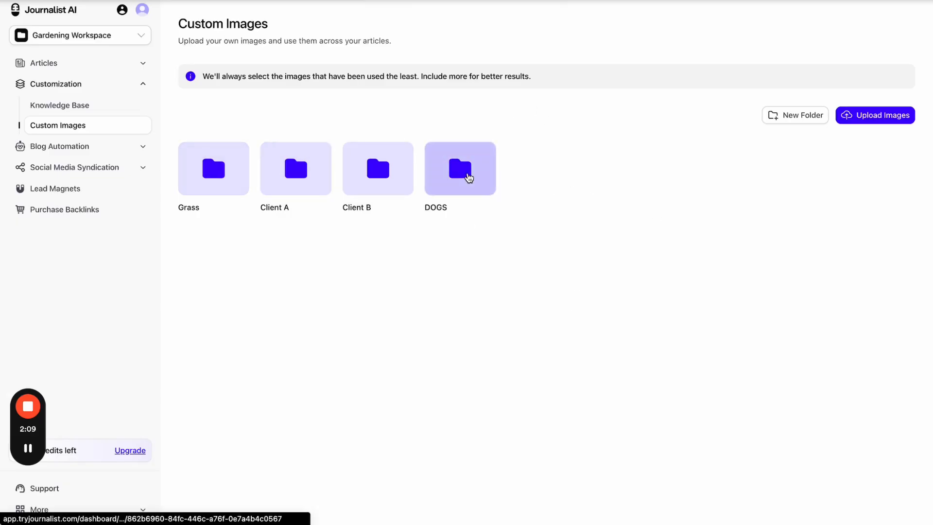
- Open the DOGS folder, close the upload window, and return to all image folders
left_click(468, 177)
left_click(792, 149)
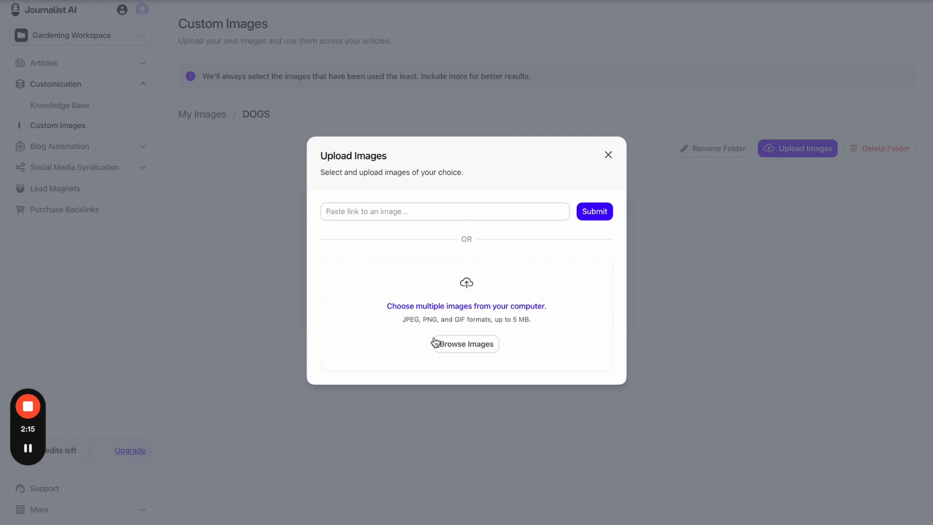
left_click(608, 156)
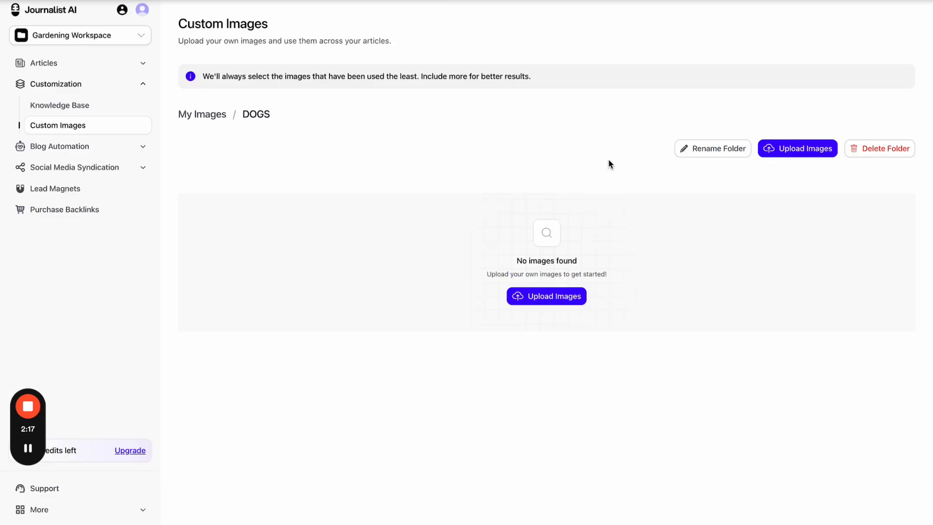
left_click(214, 114)
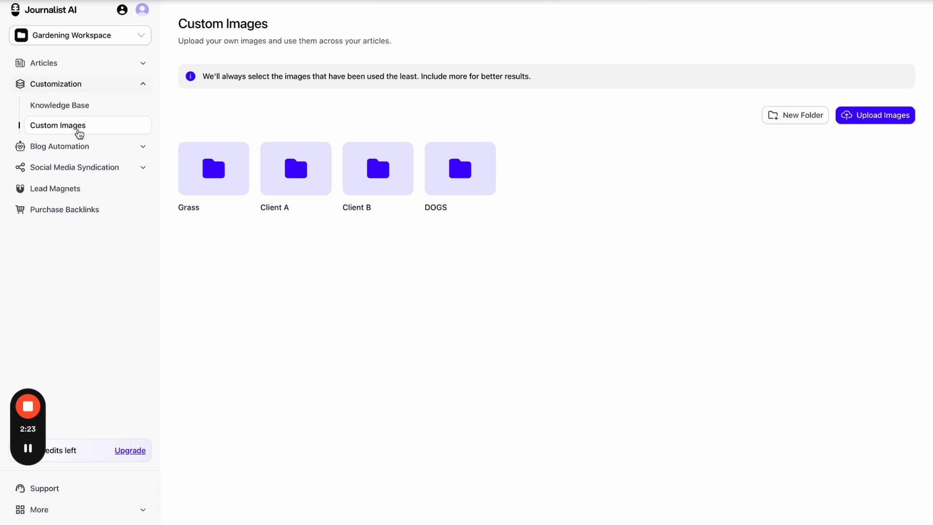
- Open the Gardening Campaign from the campaigns and autoblogs list
left_click(87, 70)
left_click(303, 195)
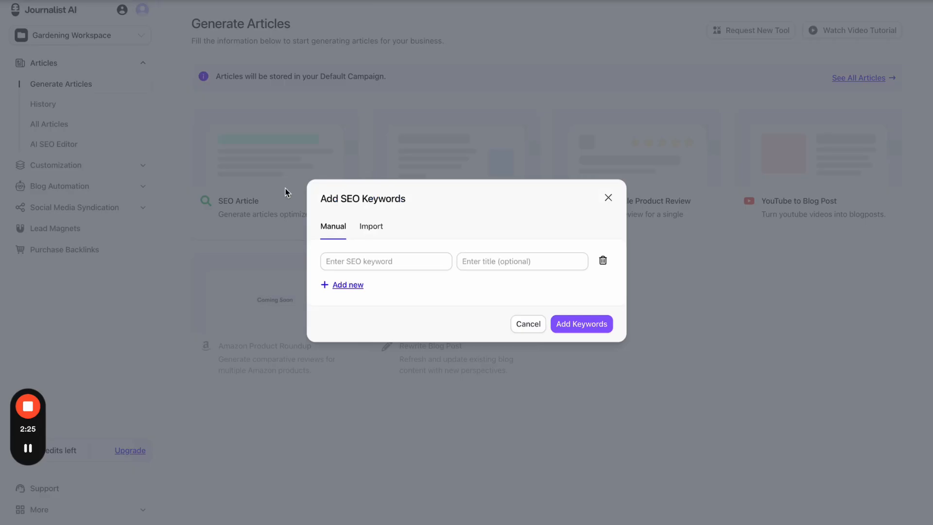
left_click(513, 323)
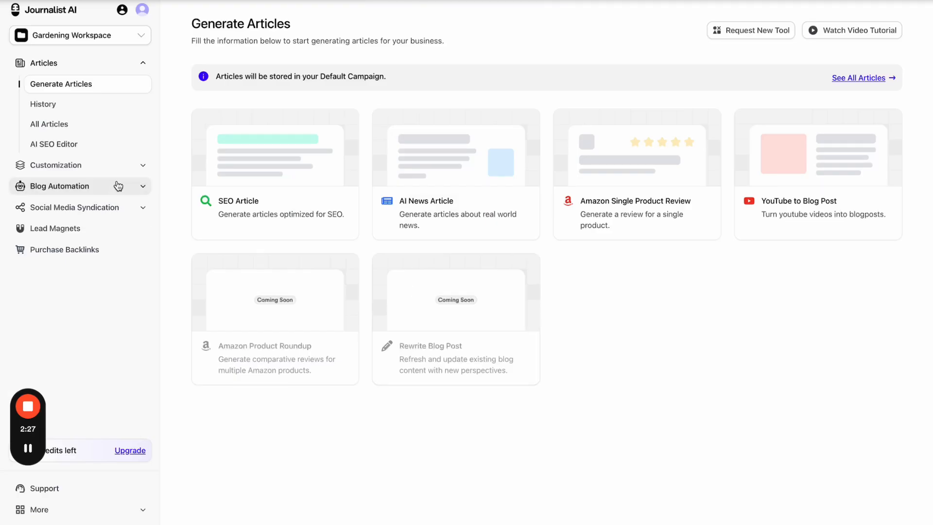
left_click(116, 166)
left_click(73, 148)
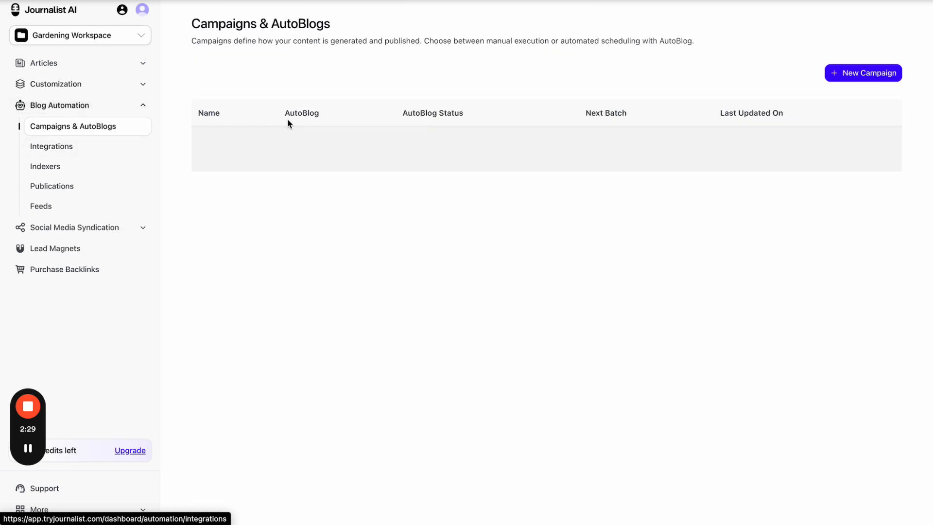
left_click(338, 148)
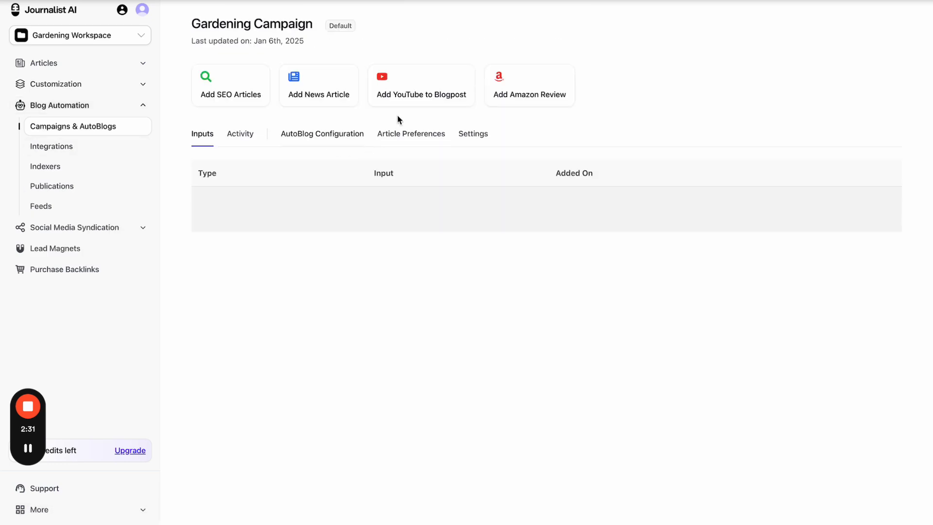
- Set SEO article images to Custom Images filtered to Client A, save, and open Custom Images
left_click(408, 134)
left_click(233, 204)
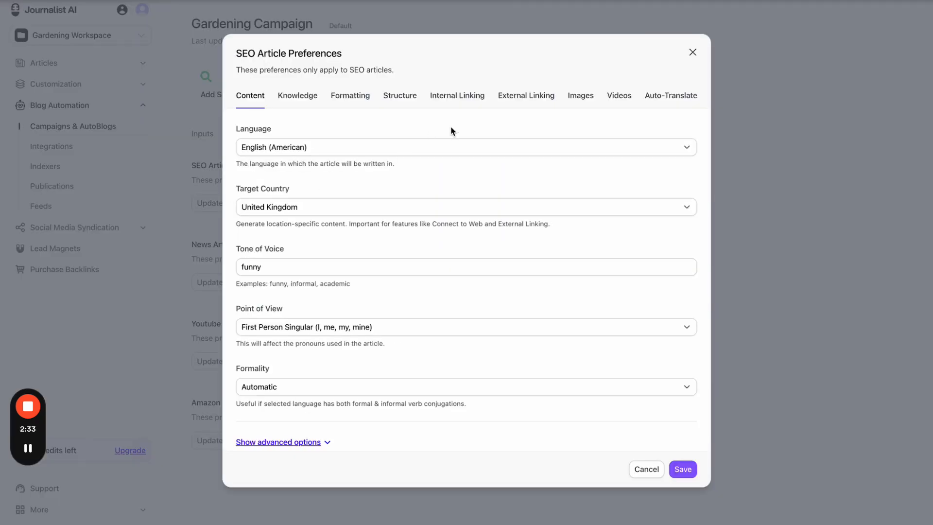
left_click(592, 97)
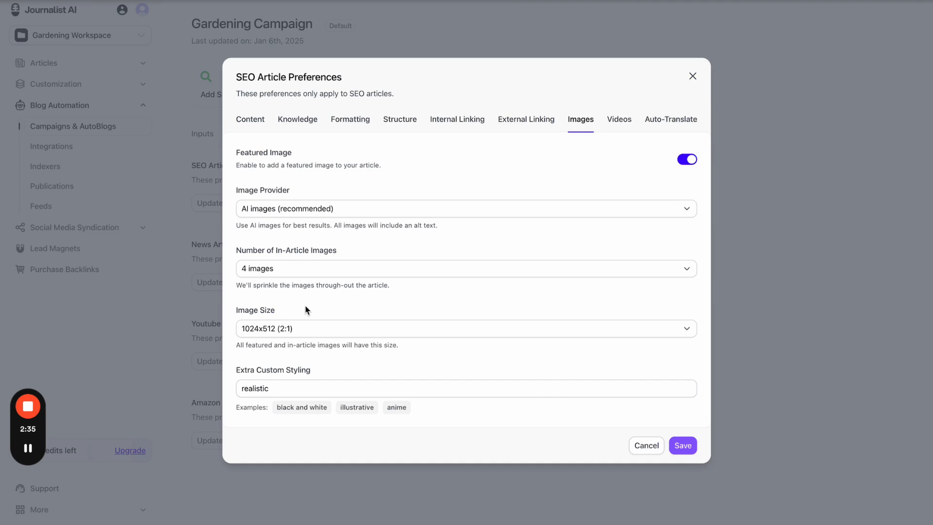
left_click(320, 211)
left_click(302, 231)
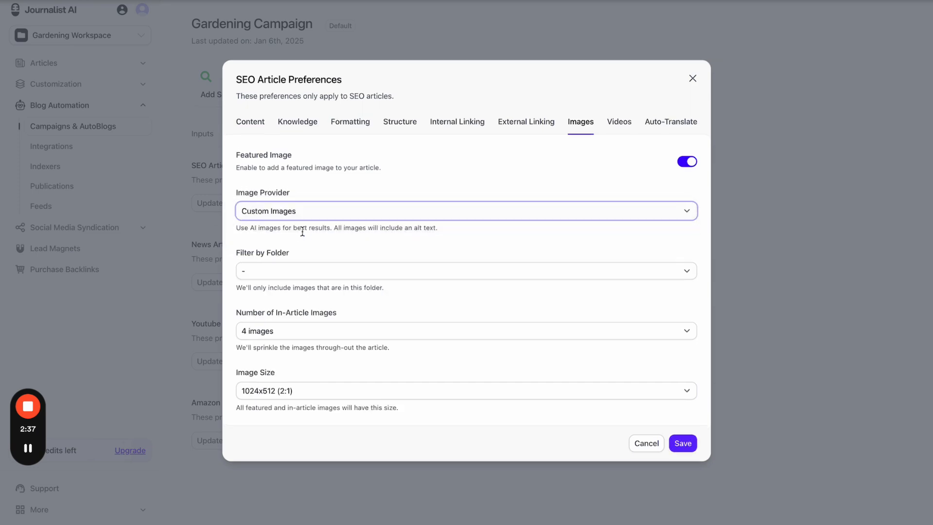
left_click(305, 271)
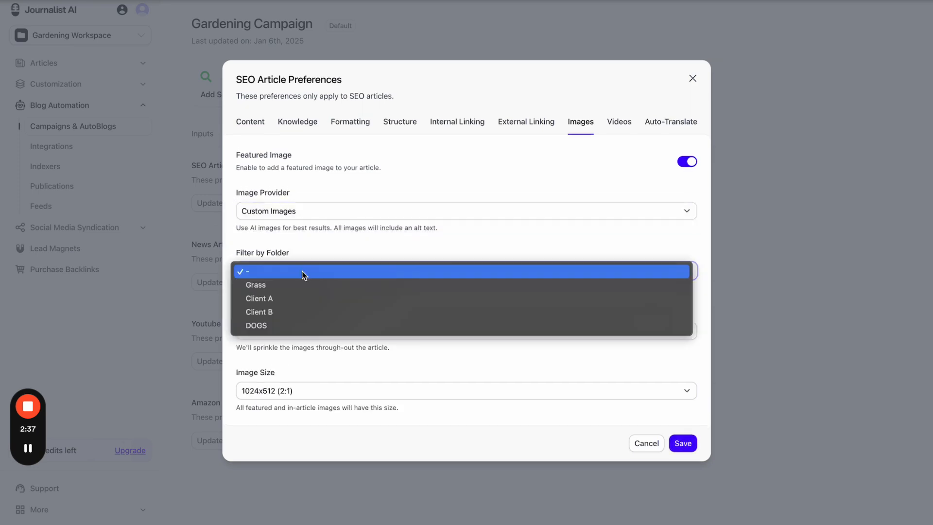
left_click(306, 297)
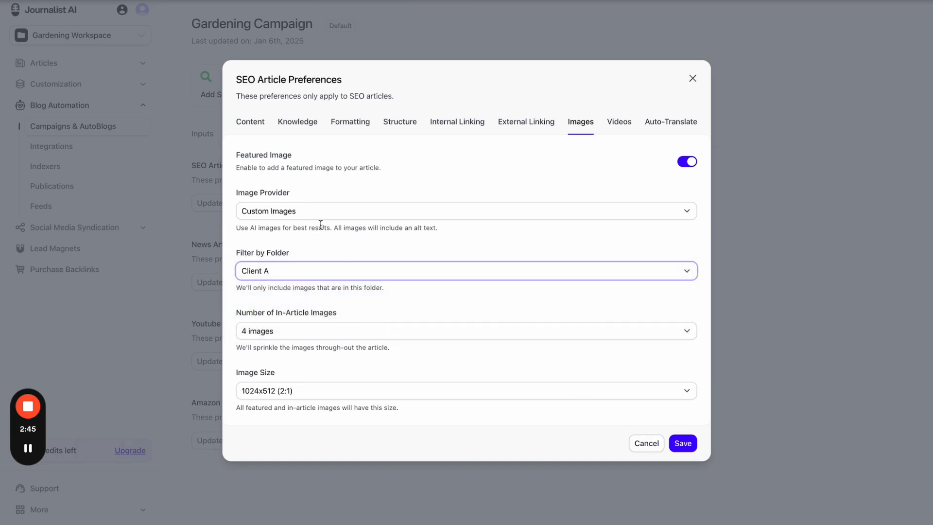
left_click(701, 97)
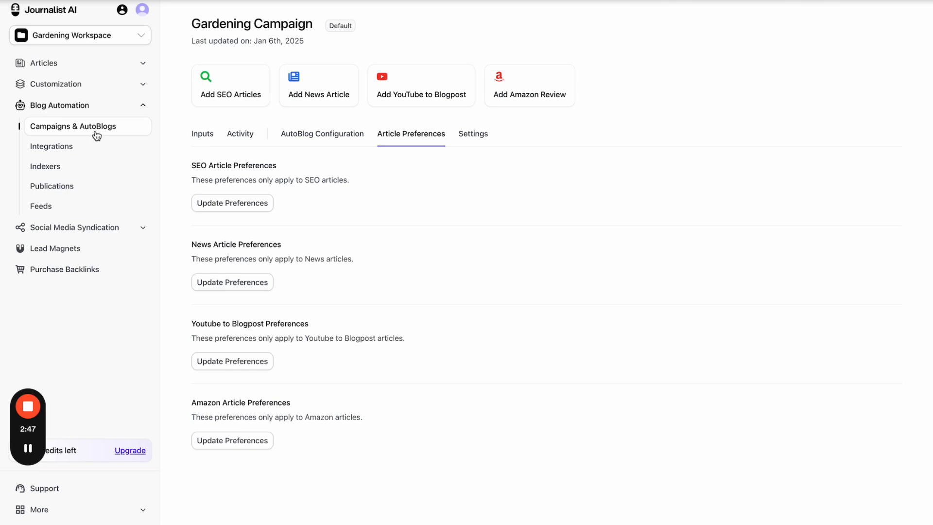
left_click(76, 86)
left_click(75, 125)
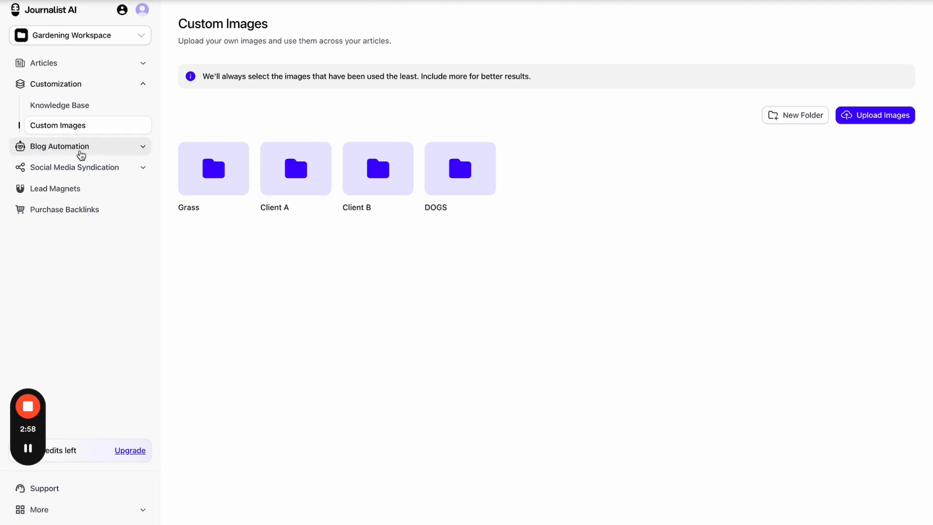
- From Integrations, start a new integration and review then cancel the Webflow form
left_click(80, 151)
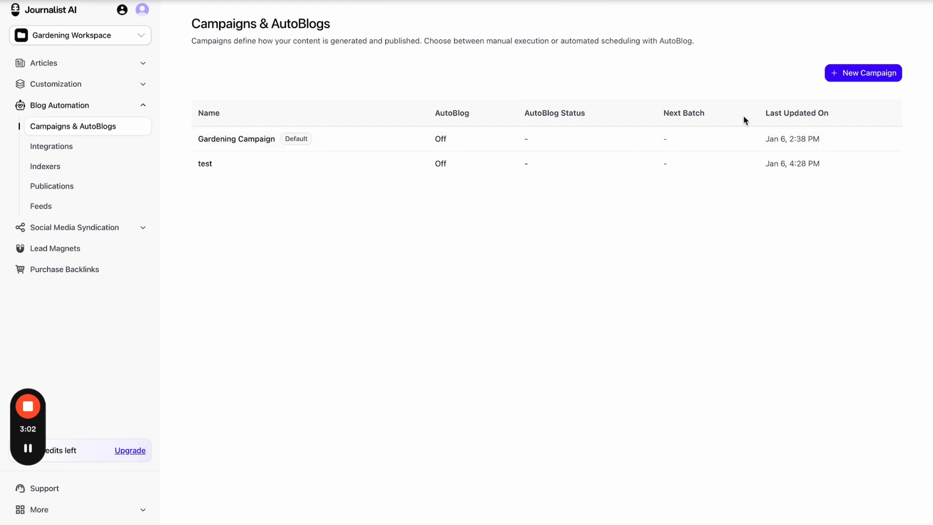
left_click(103, 149)
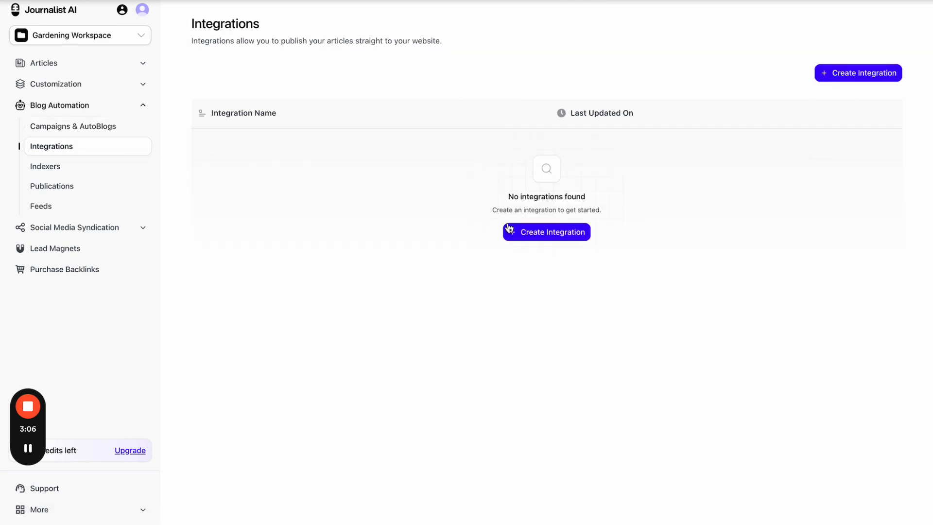
left_click(517, 231)
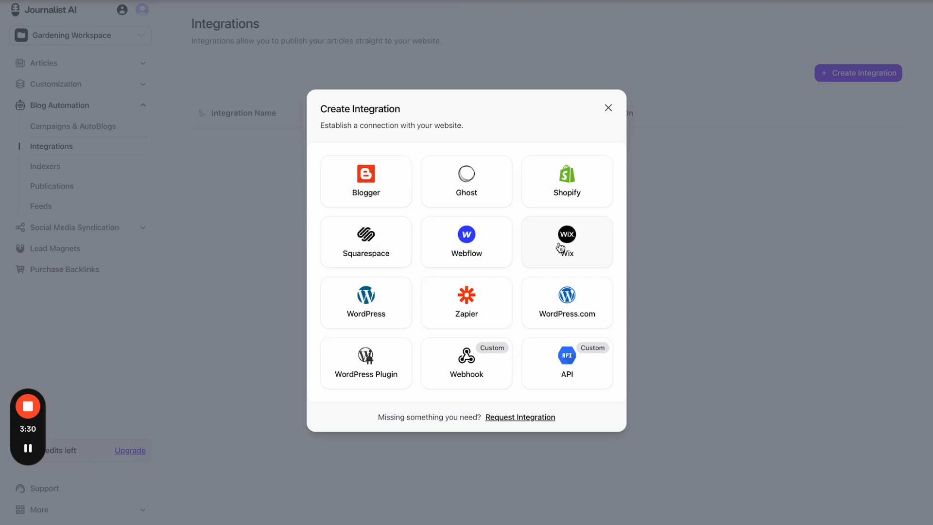
left_click(468, 235)
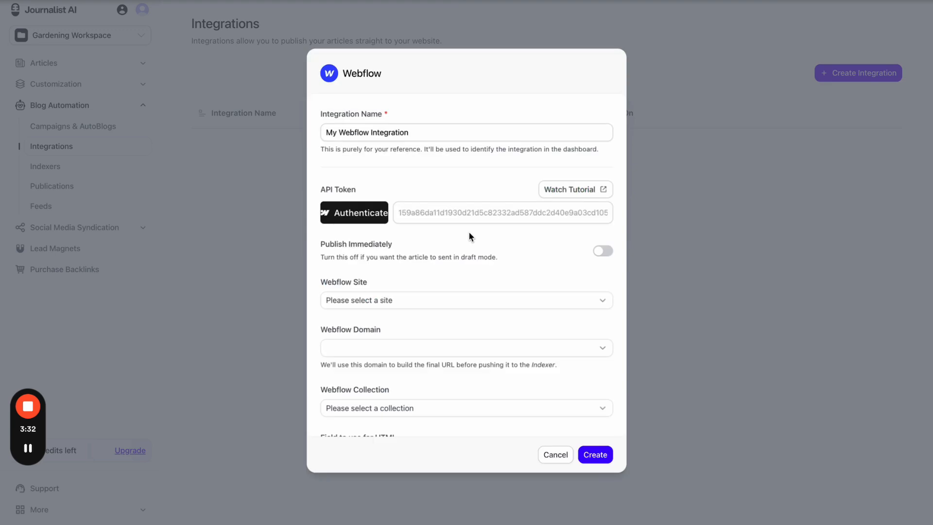
scroll(450, 374, "down", 1)
scroll(449, 375, "down", 5)
scroll(447, 365, "up", 6)
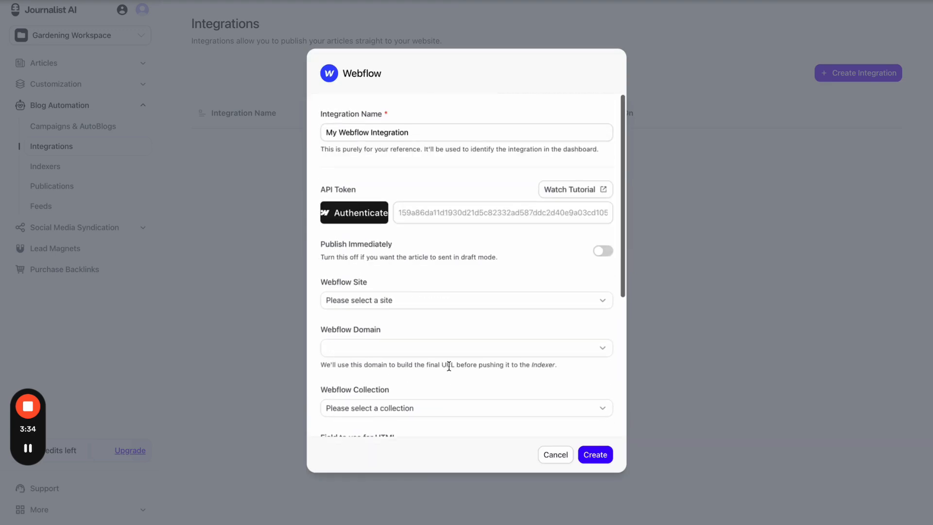
left_click(549, 454)
- Review and cancel the Ghost, WordPress and Webflow integration forms
left_click(466, 187)
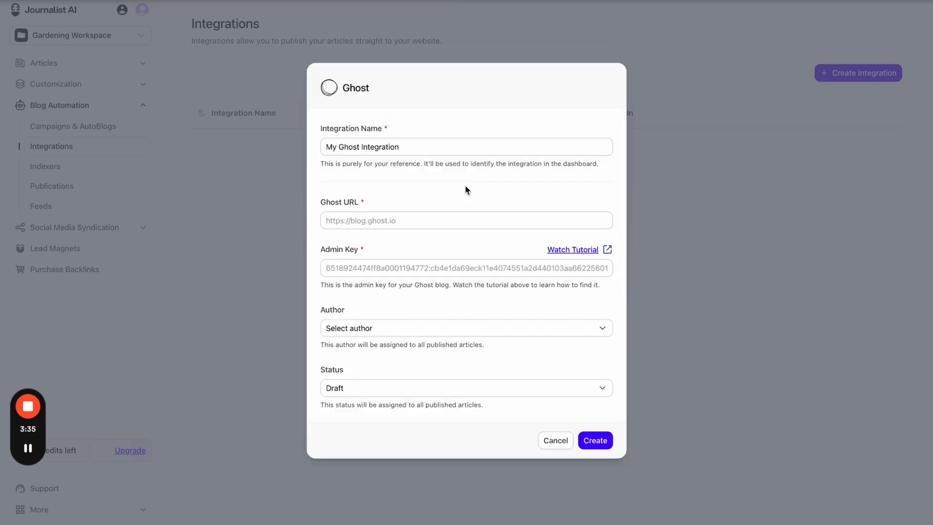
left_click(566, 442)
left_click(382, 317)
scroll(479, 291, "down", 5)
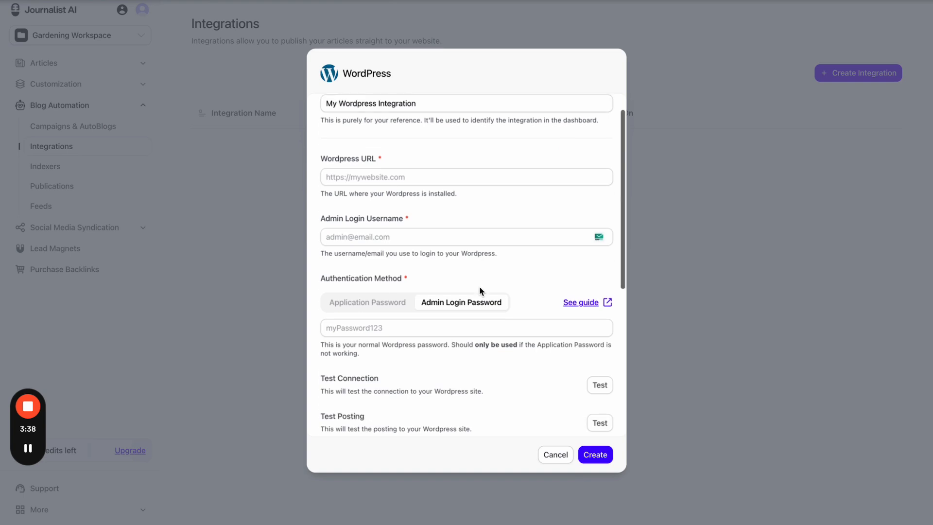
scroll(541, 298, "up", 5)
left_click(556, 456)
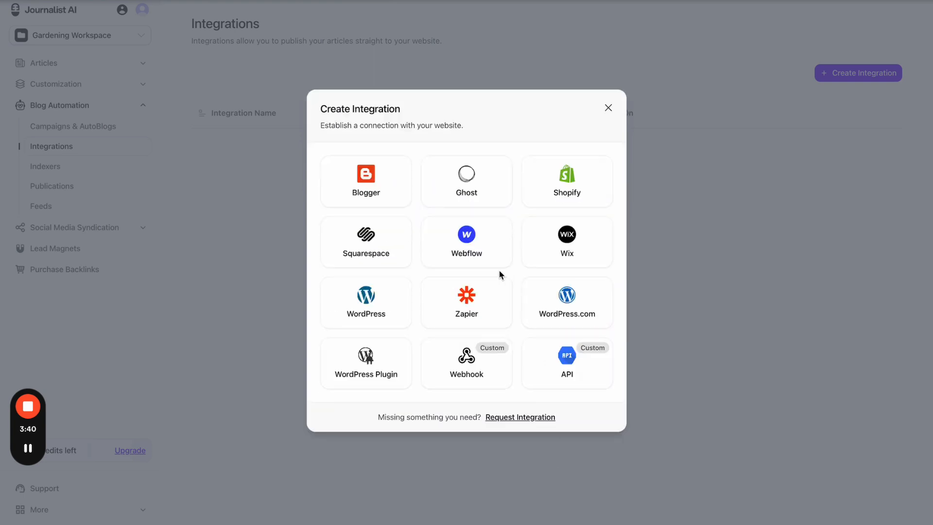
left_click(482, 258)
scroll(491, 273, "down", 5)
scroll(502, 293, "up", 5)
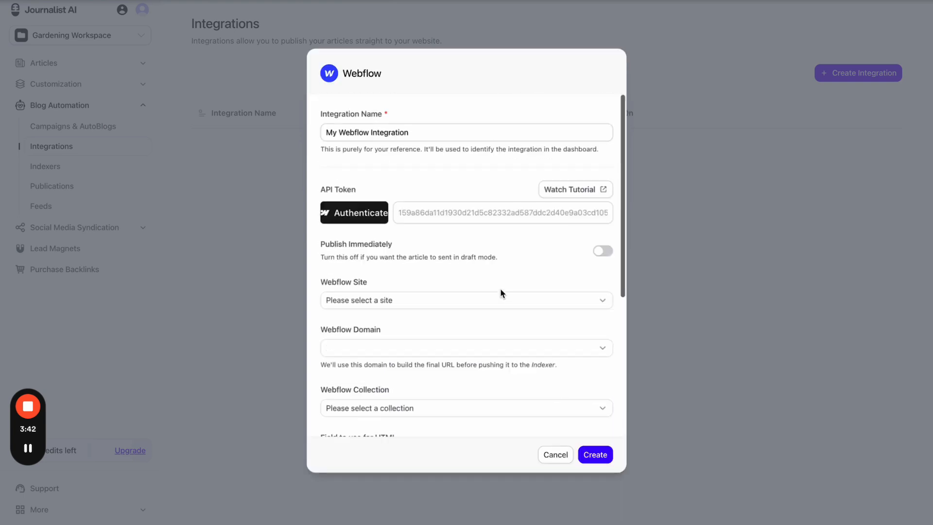
left_click(563, 459)
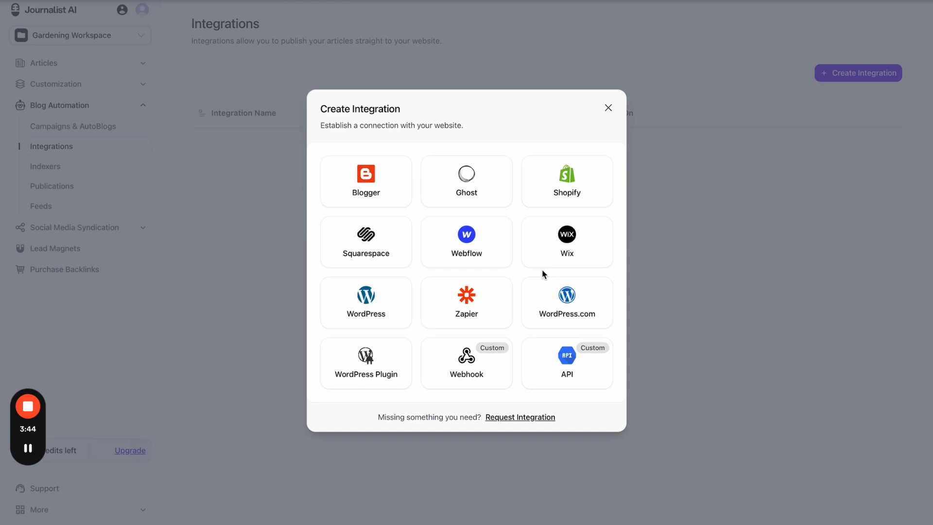
- Check the WordPress.com form, help docs, Squarespace notice and Blogger form, cancelling each
left_click(573, 314)
left_click(549, 361)
left_click(129, 1)
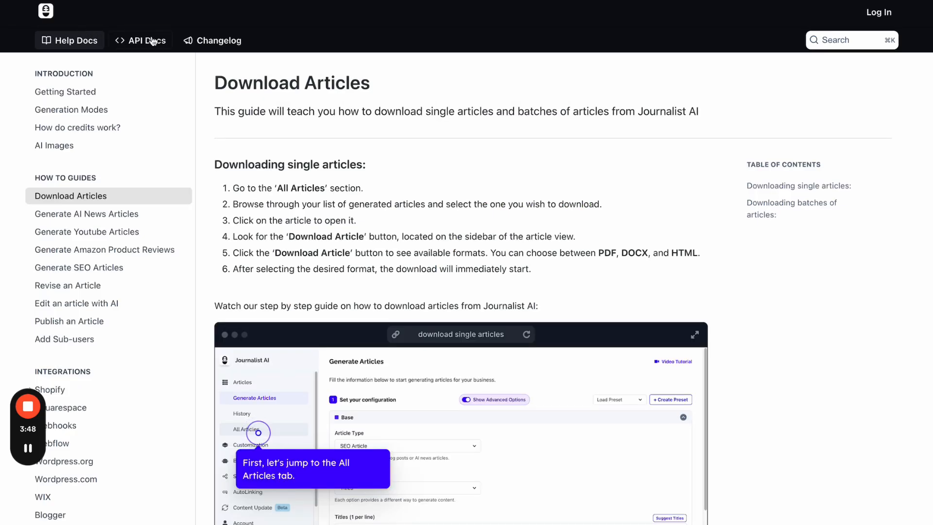
scroll(103, 153, "up", 3)
left_click(151, 1)
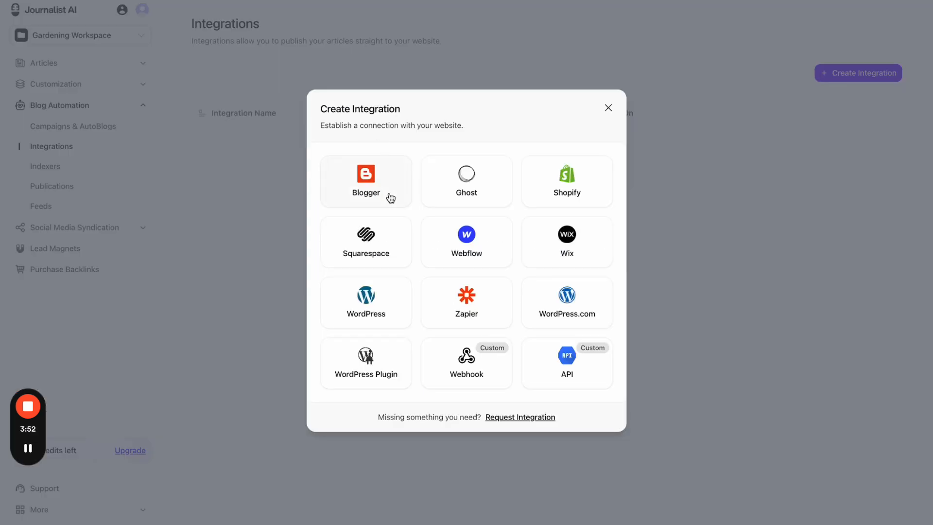
left_click(398, 263)
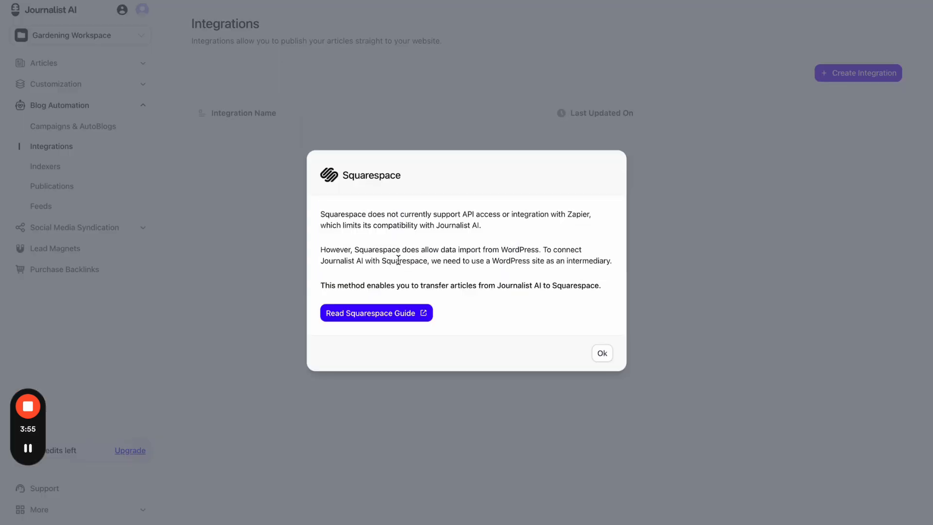
left_click(603, 353)
left_click(535, 236)
left_click(372, 180)
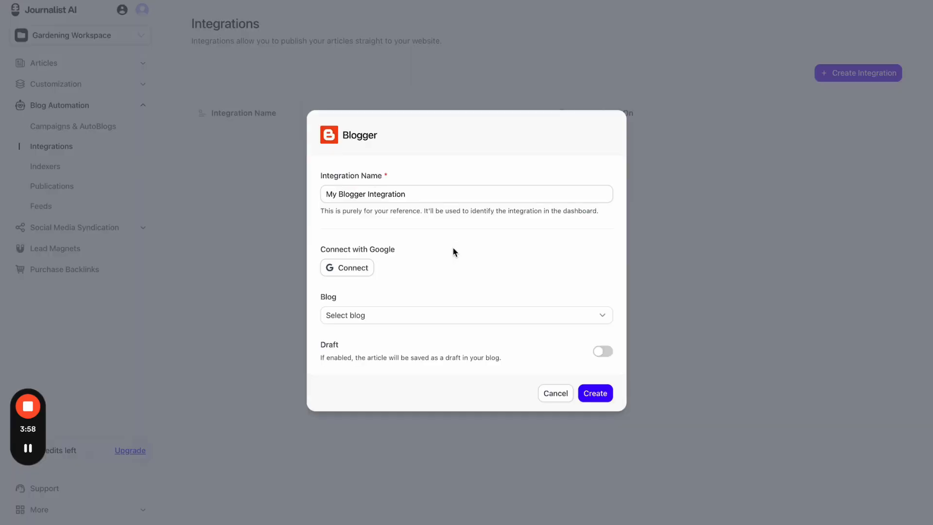
left_click(559, 393)
- Review the Webflow and Wix forms without saving, then close the integration chooser
left_click(481, 242)
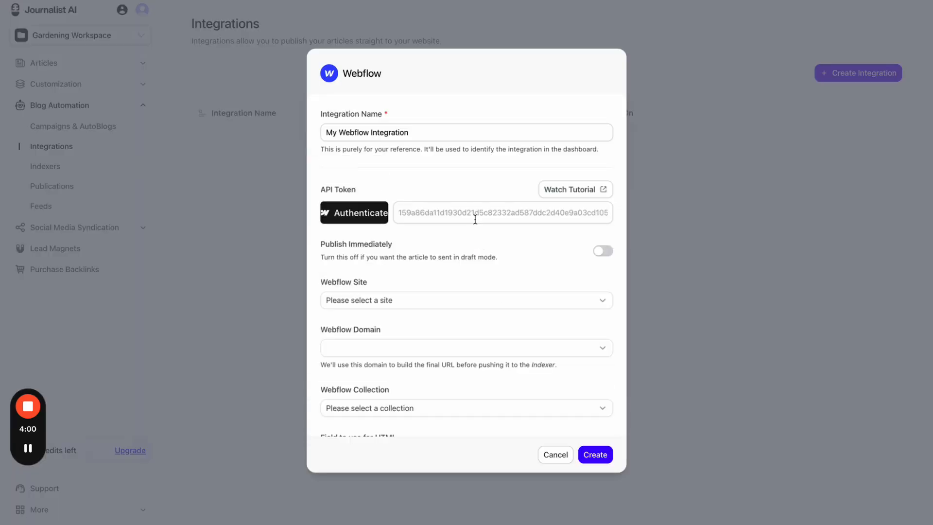
scroll(335, 146, "down", 5)
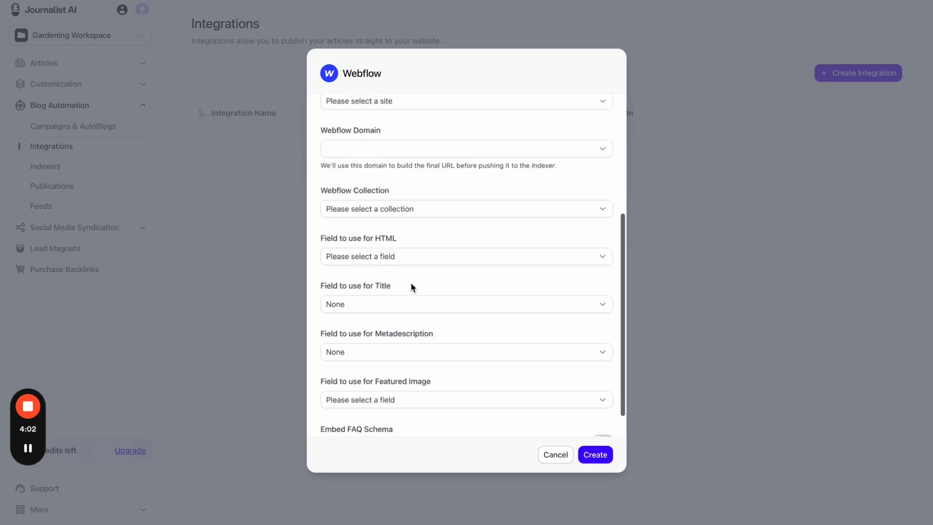
scroll(410, 287, "up", 5)
left_click(561, 459)
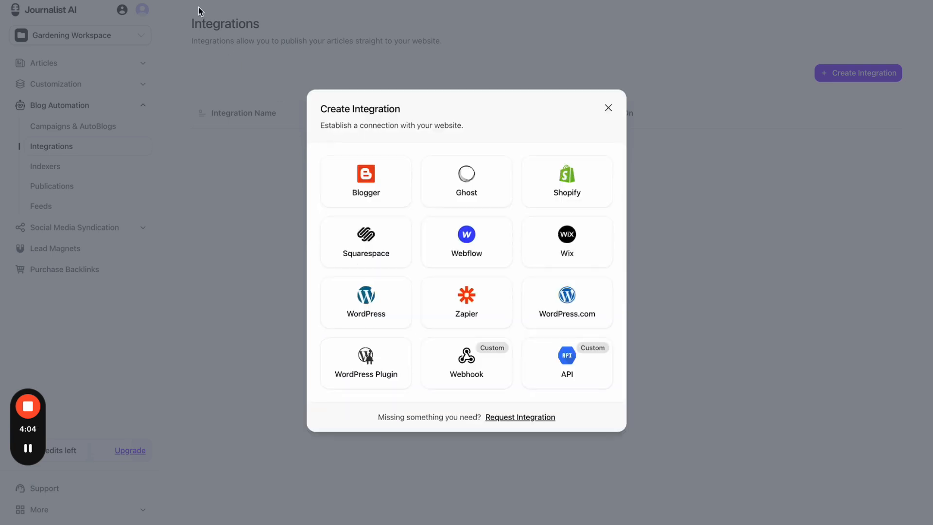
key("ctrl+Tab")
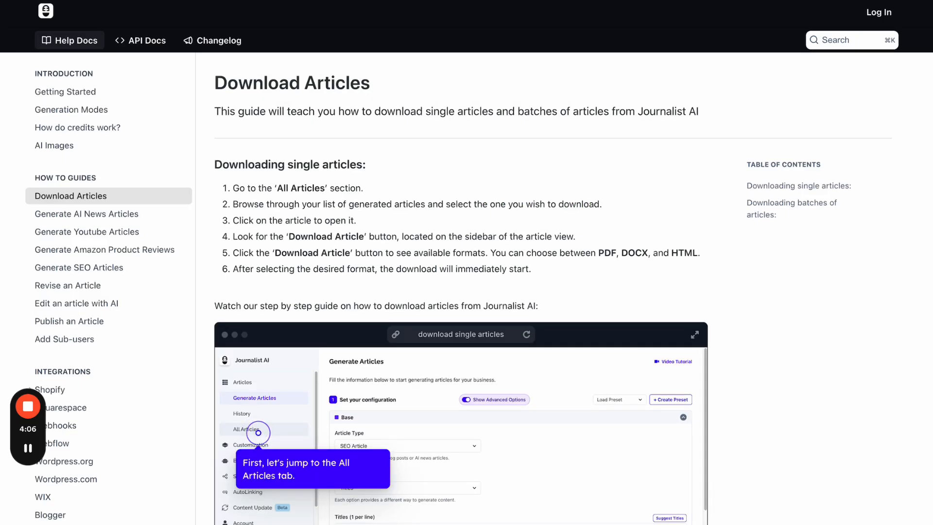
key("ctrl+shift+Tab")
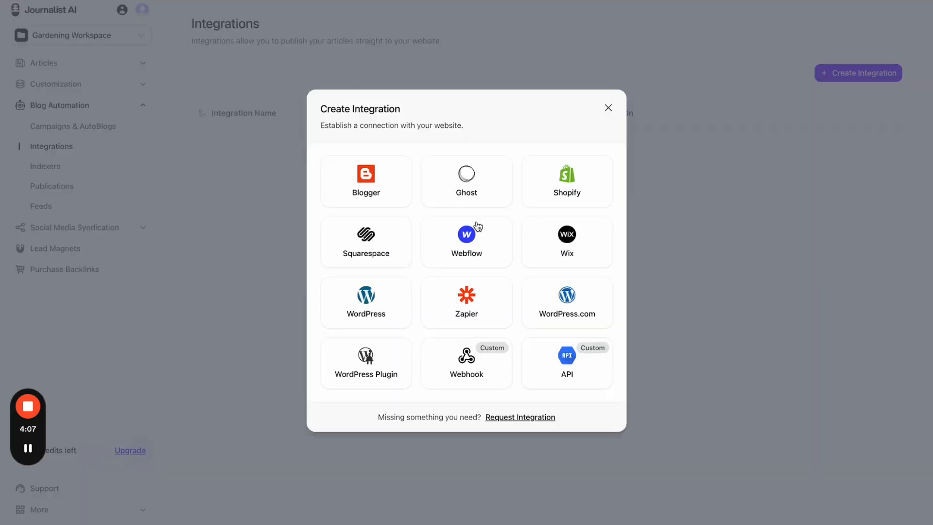
left_click(545, 246)
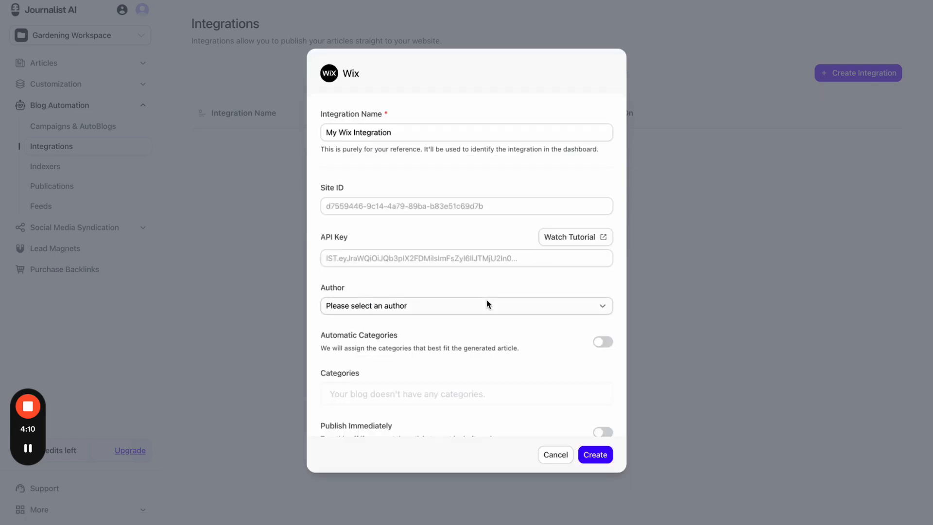
left_click(554, 456)
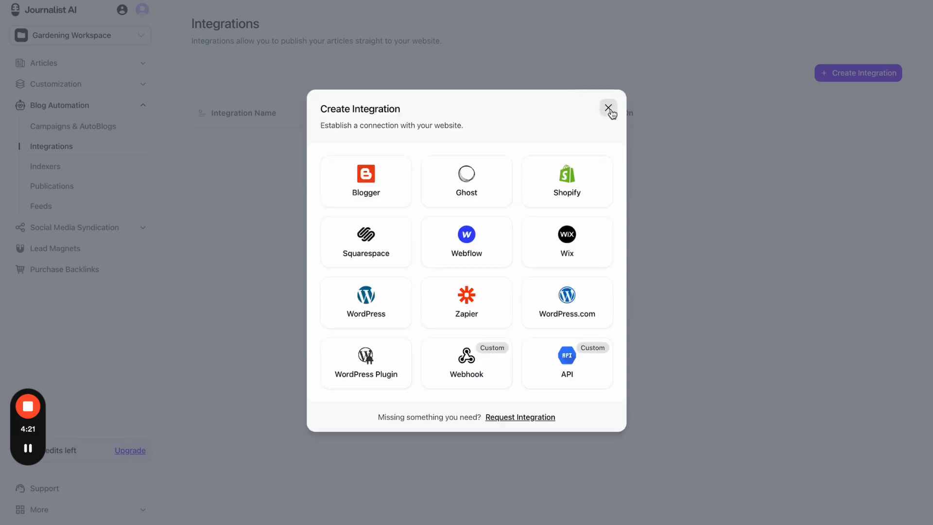
left_click(608, 107)
- Open the hush money batch from Article History and view its article in the full editor
left_click(101, 102)
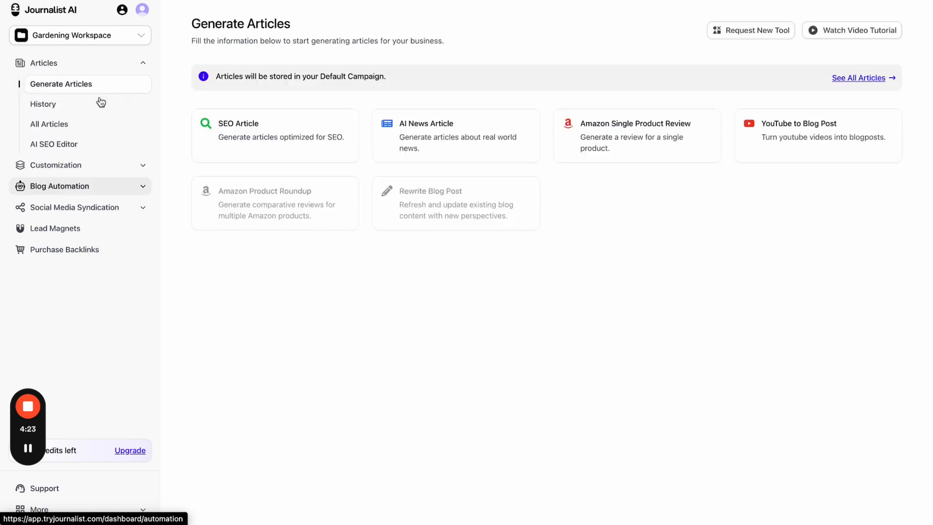
left_click(98, 110)
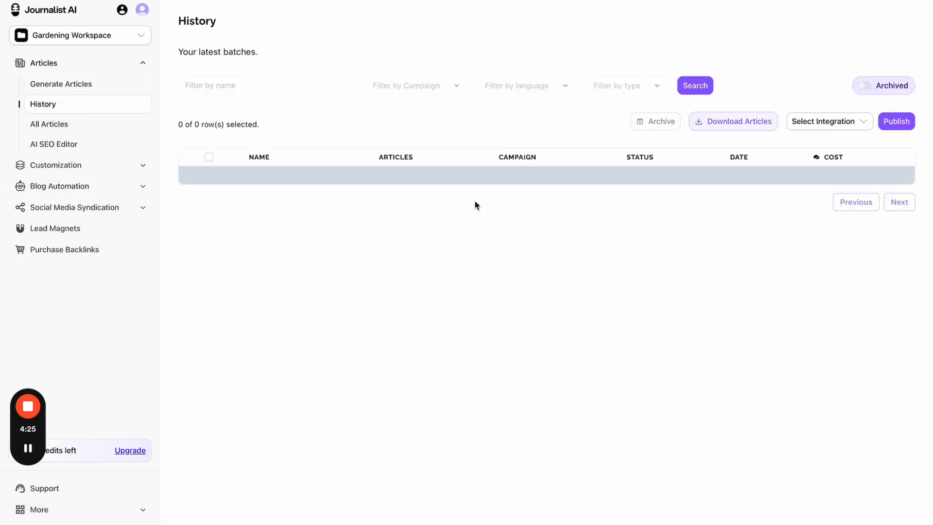
left_click(394, 194)
left_click(411, 193)
scroll(422, 235, "down", 20)
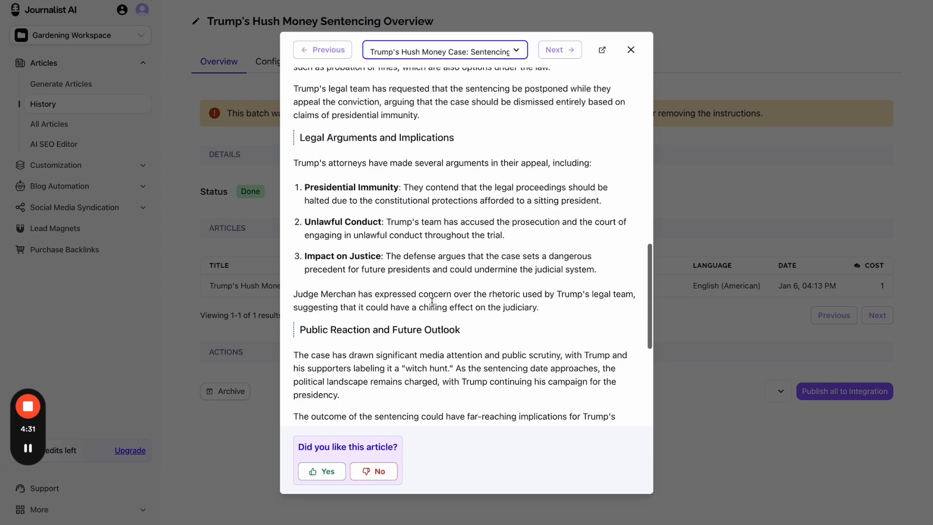
scroll(486, 195, "up", 20)
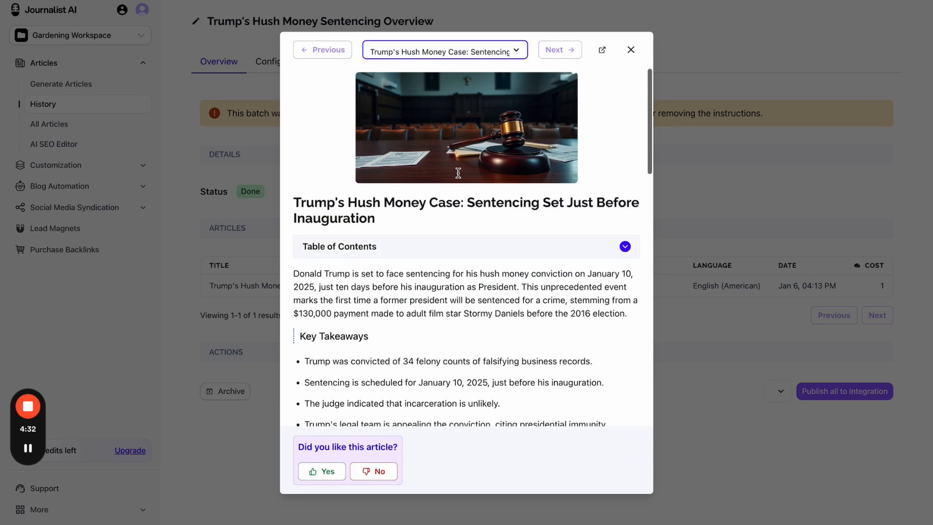
left_click(602, 51)
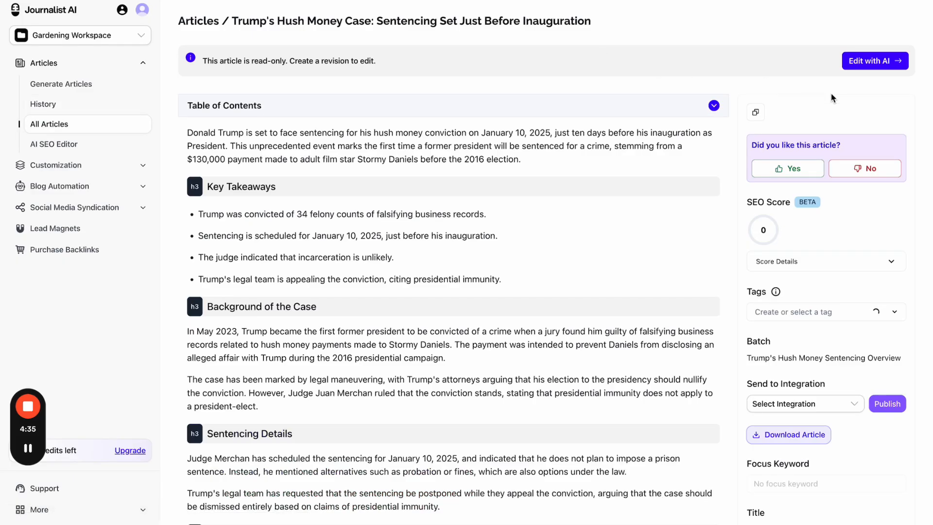
scroll(797, 296, "down", 3)
- Confirm the Select Integration dropdown is empty, then return to the Integrations page
left_click(823, 316)
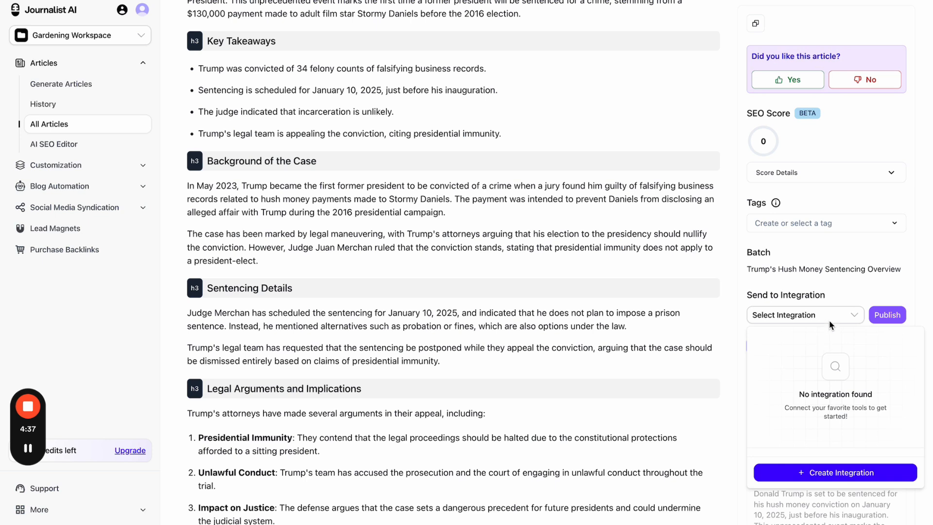
left_click(828, 298)
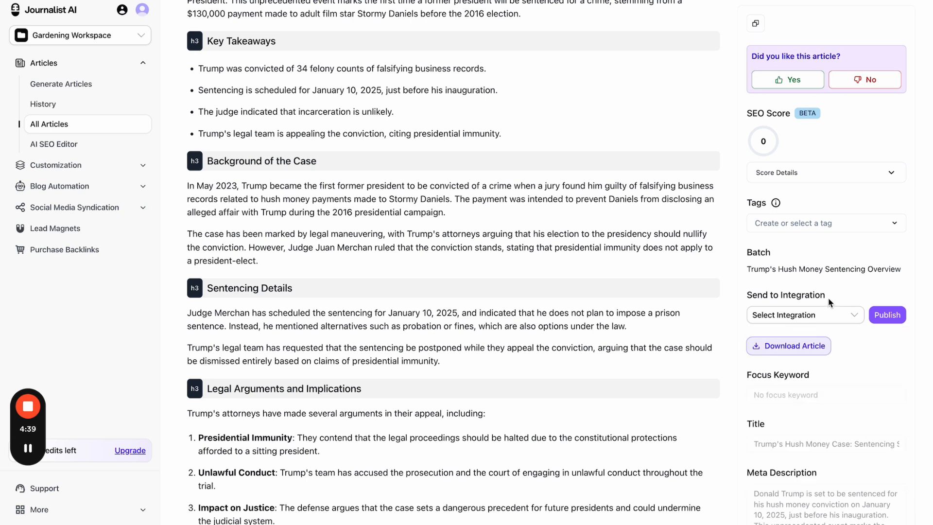
left_click(826, 317)
left_click(837, 319)
left_click(650, 0)
mouse_move(547, 8)
left_mouse_down()
mouse_move(177, 478)
mouse_move(736, 36)
mouse_move(501, 36)
left_mouse_up()
left_click_drag(517, 306, 834, 43)
left_click(836, 26)
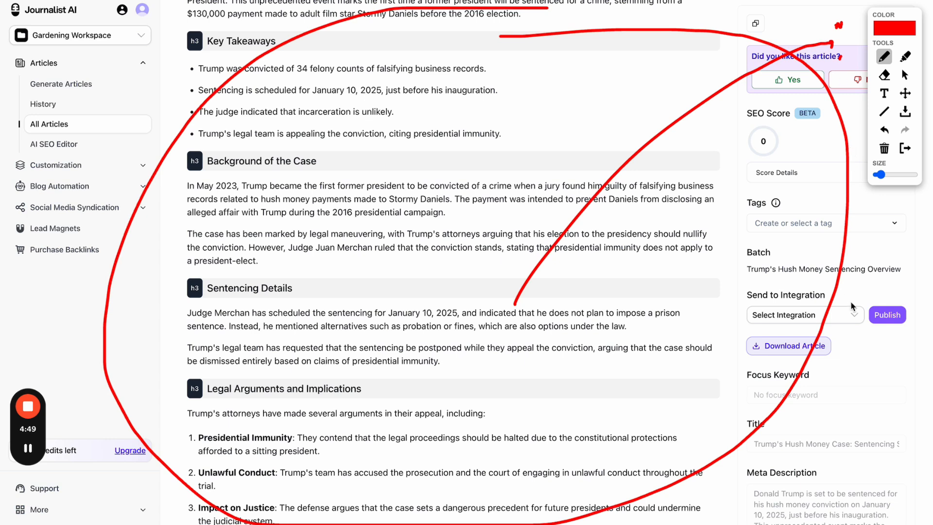
mouse_move(501, 132)
left_mouse_down()
mouse_move(501, 171)
mouse_move(479, 171)
left_mouse_up()
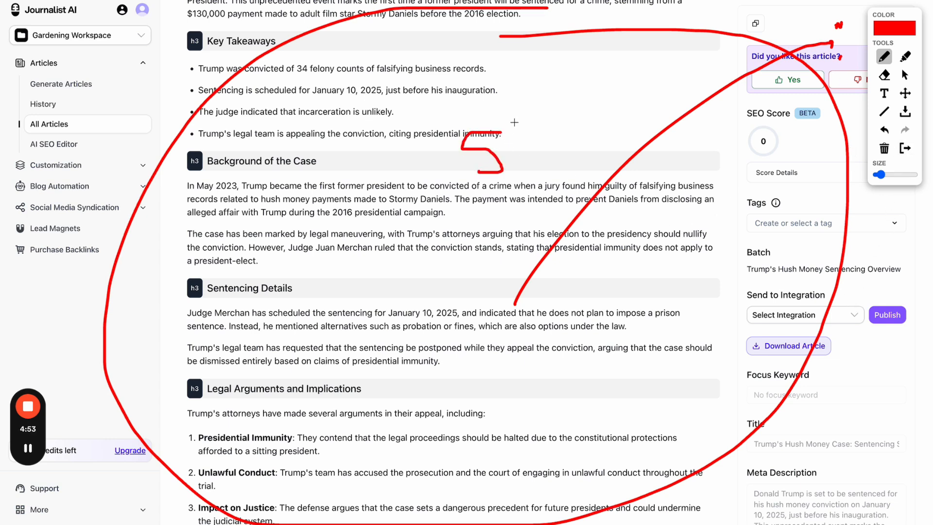
mouse_move(515, 122)
left_mouse_down()
mouse_move(431, 190)
mouse_move(525, 137)
mouse_move(512, 120)
left_mouse_up()
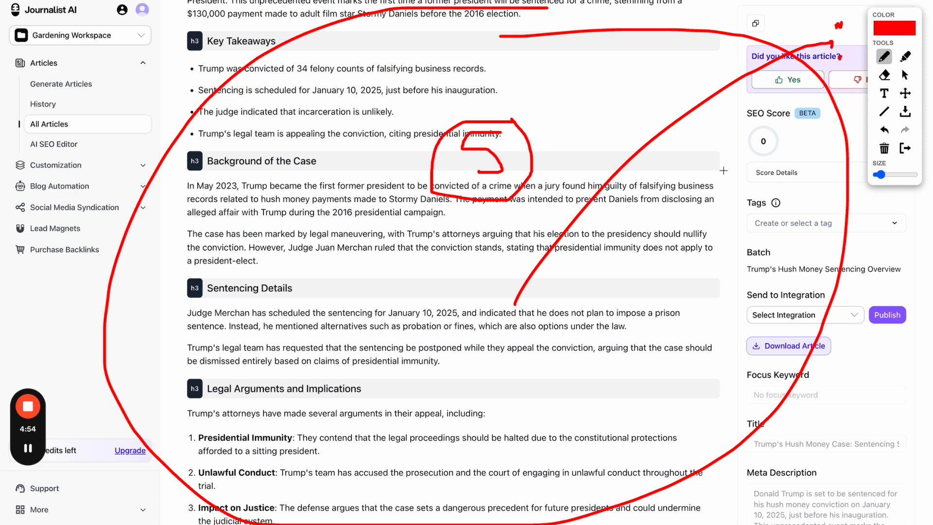
left_click(905, 149)
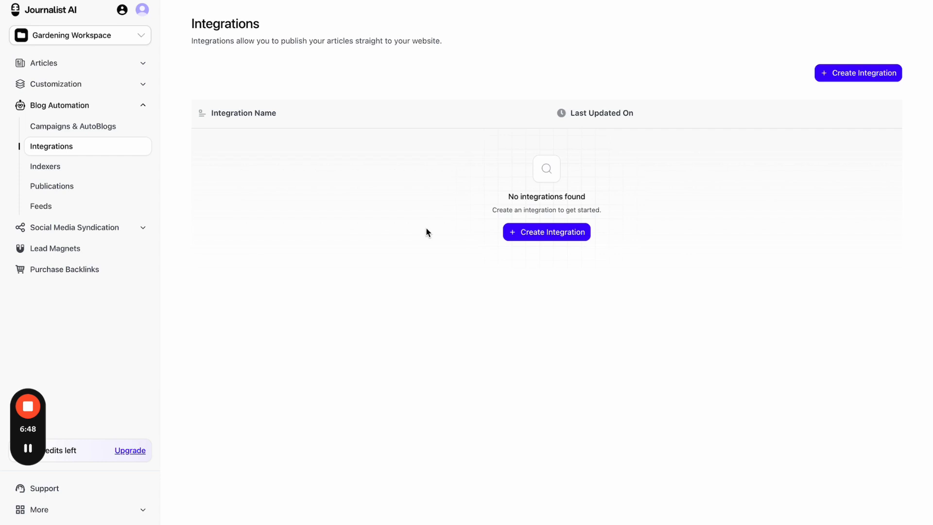
- Start a new integration and choose WordPress as its type
left_click(545, 234)
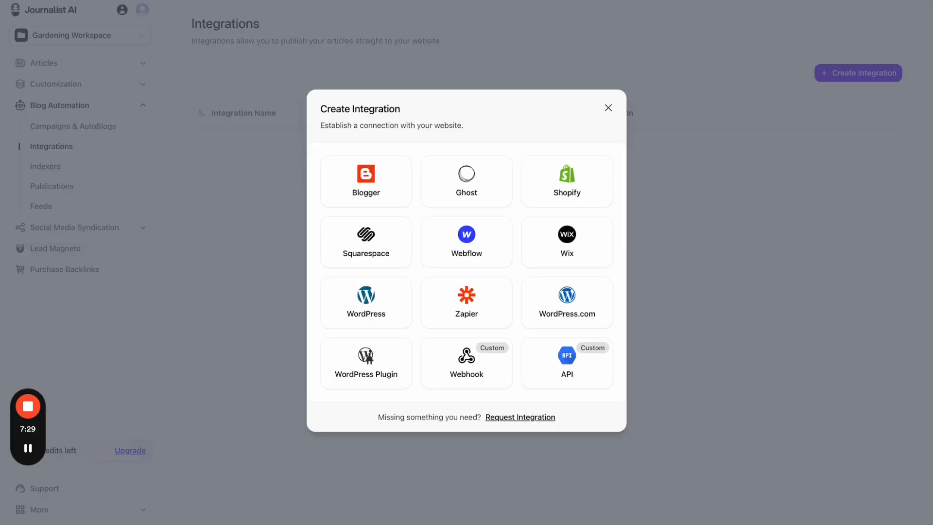
left_click(395, 307)
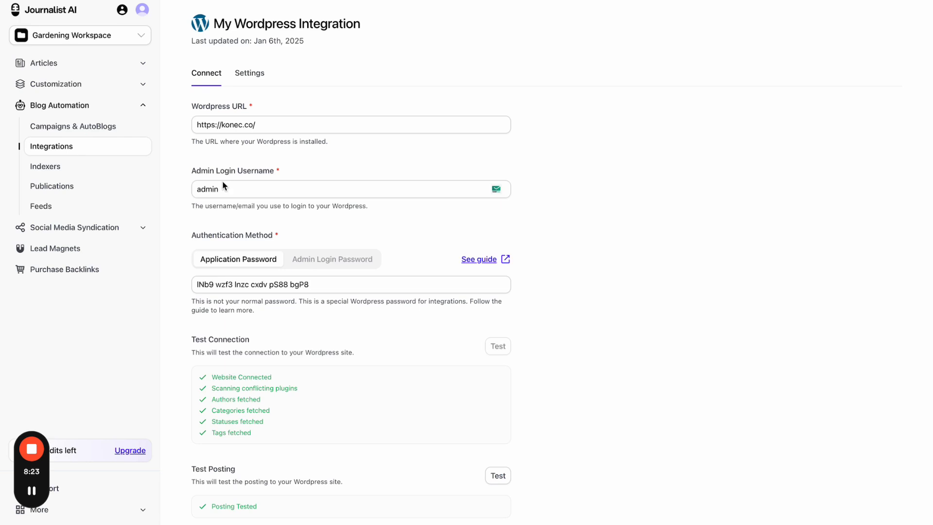
- Open My Wordpress Integration, check the author options and keep post status as Published
left_click(53, 151)
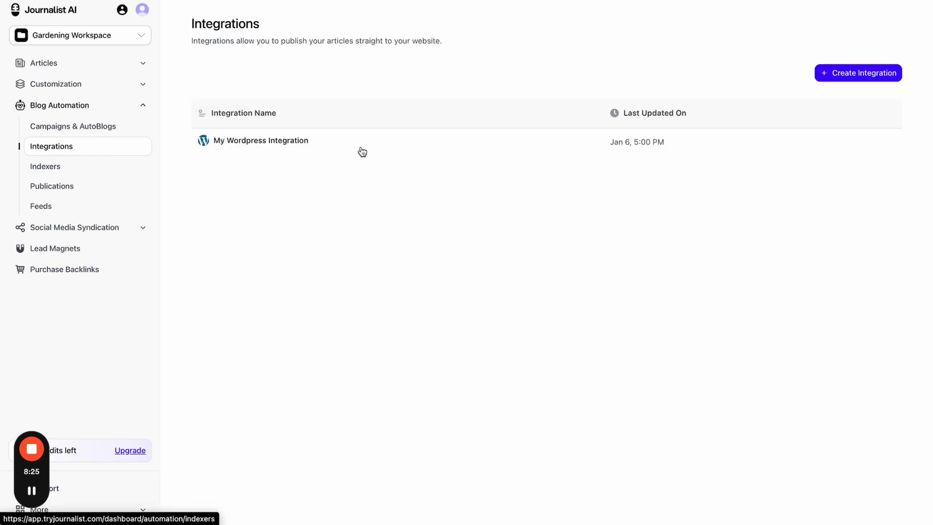
left_click(331, 149)
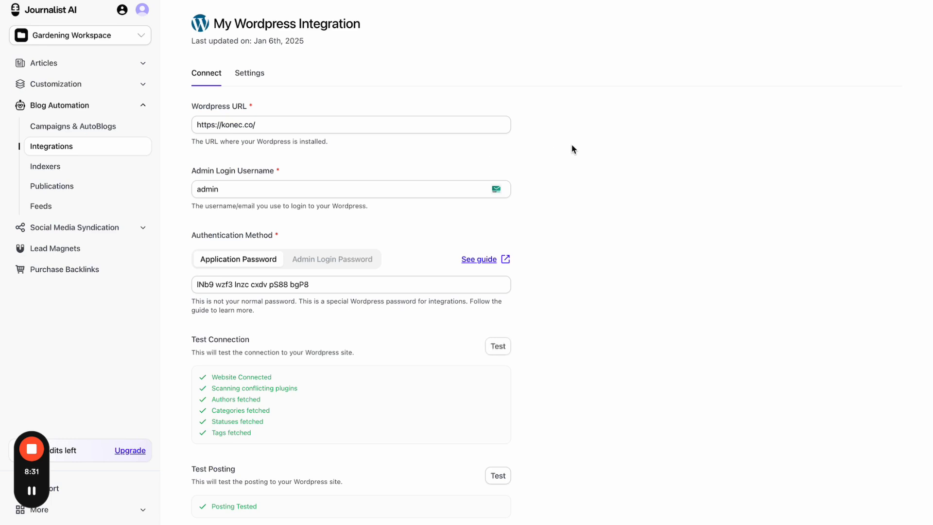
scroll(571, 149, "down", 7)
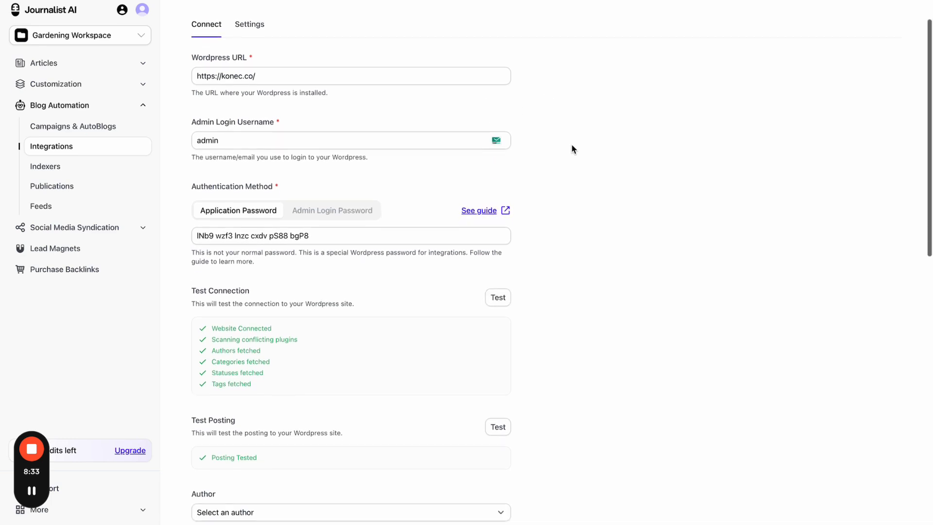
scroll(573, 148, "down", 2)
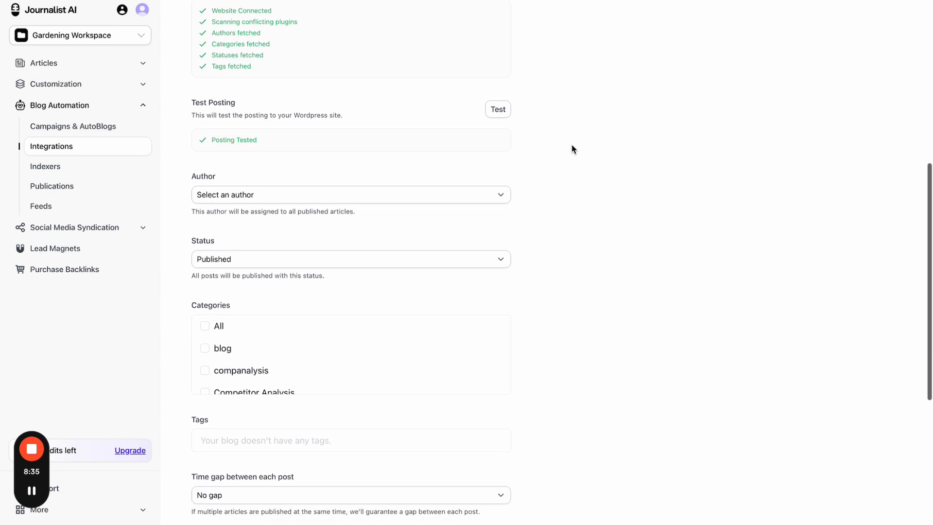
left_click(491, 146)
left_click(575, 168)
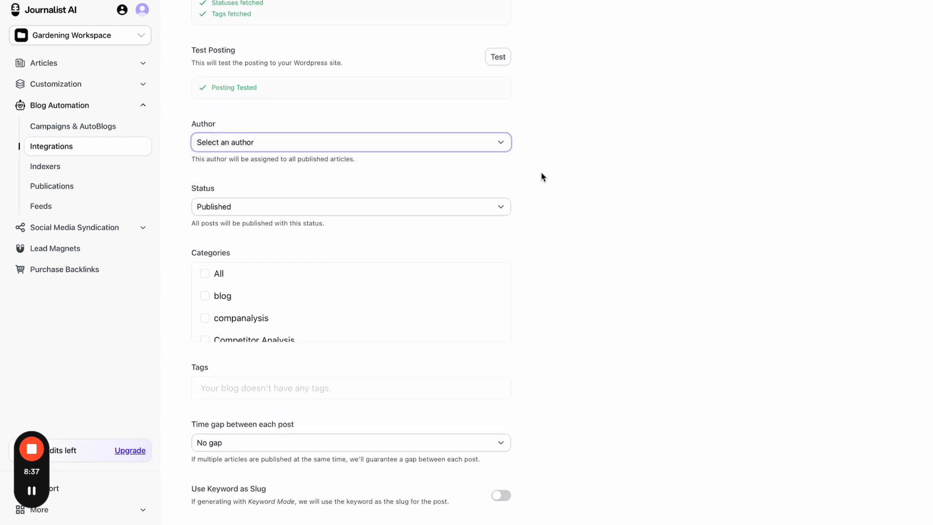
left_click(469, 208)
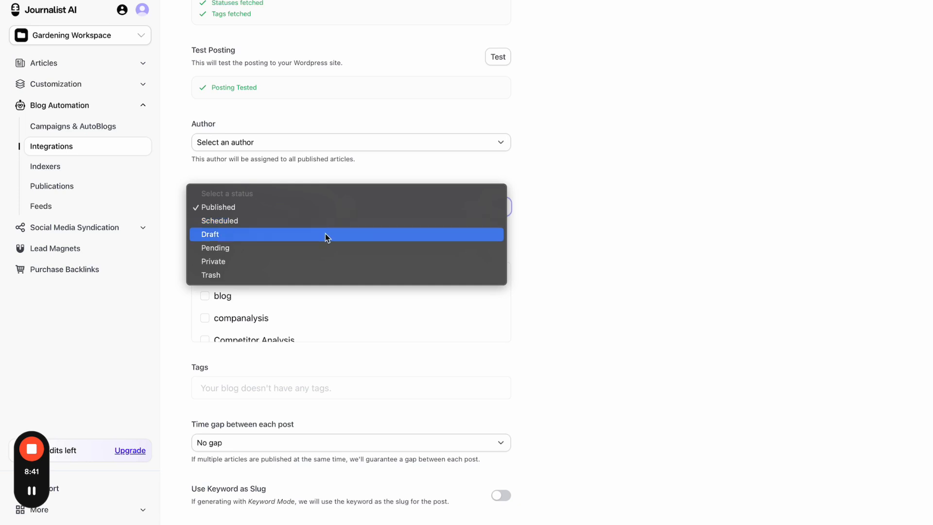
left_click(612, 237)
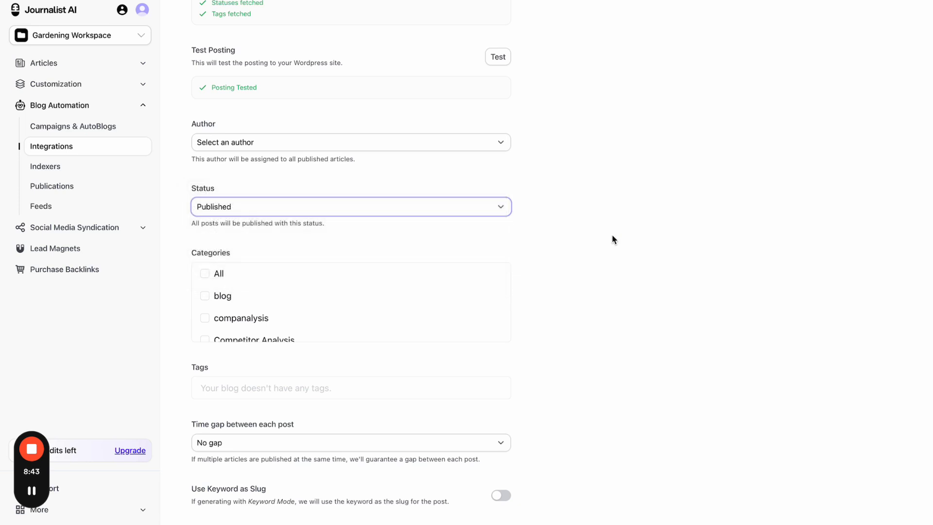
- Set the time gap between published posts to 4 hours
scroll(613, 239, "down", 4)
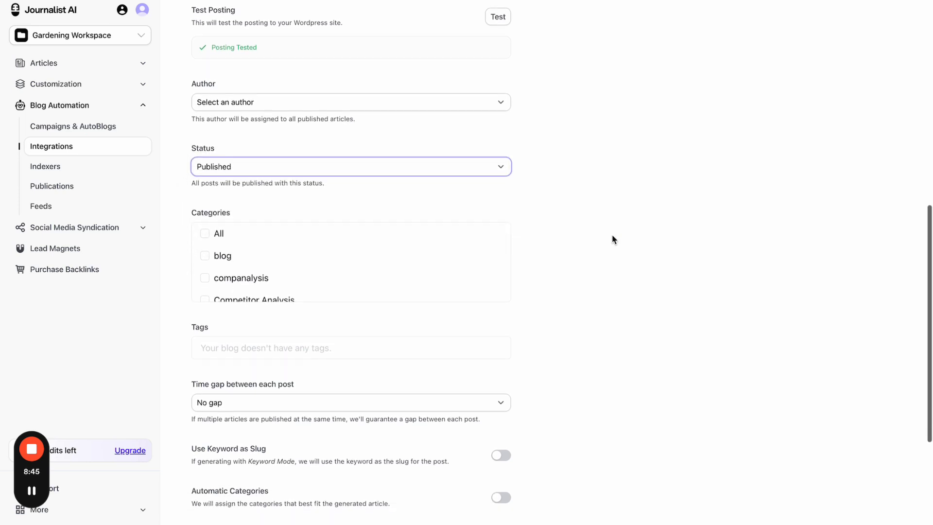
scroll(550, 293, "down", 1)
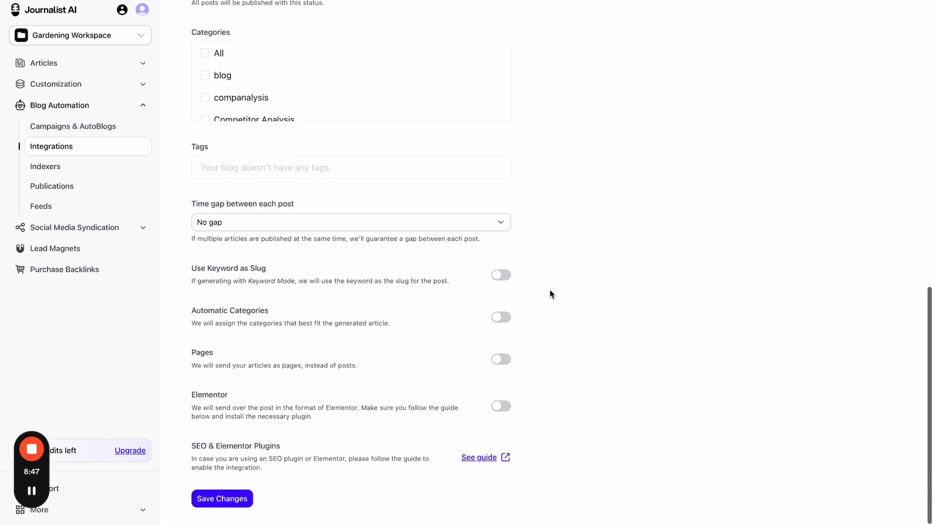
left_click(480, 226)
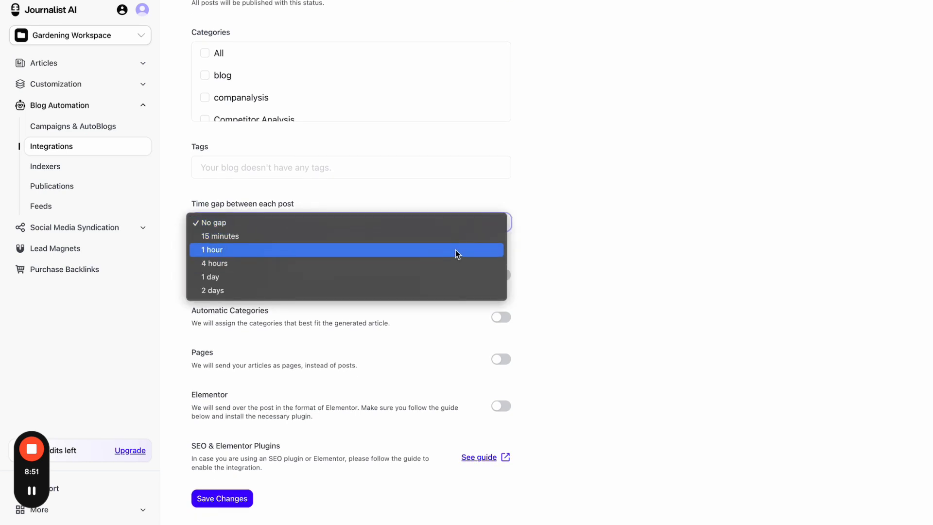
left_click(423, 263)
left_click(641, 0)
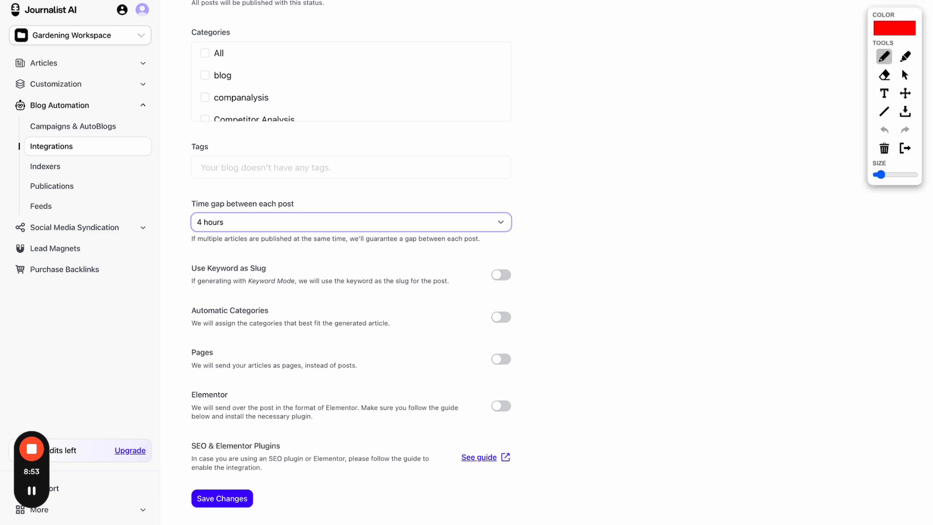
left_click_drag(24, 17, 445, 109)
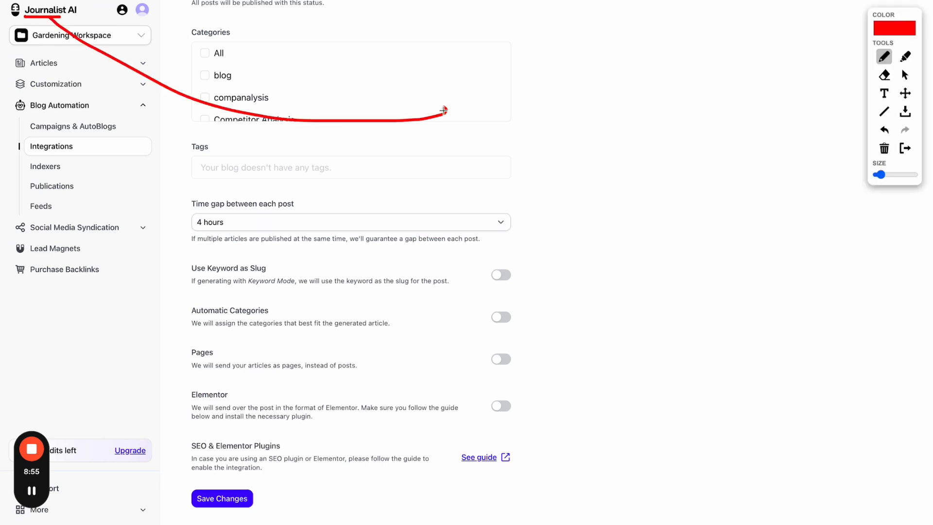
mouse_move(484, 86)
left_mouse_down()
mouse_move(484, 119)
mouse_move(552, 55)
left_mouse_up()
mouse_move(217, 52)
left_mouse_down()
mouse_move(203, 78)
mouse_move(221, 82)
left_mouse_up()
mouse_move(239, 72)
left_mouse_down()
mouse_move(240, 83)
mouse_move(270, 52)
mouse_move(266, 69)
left_mouse_up()
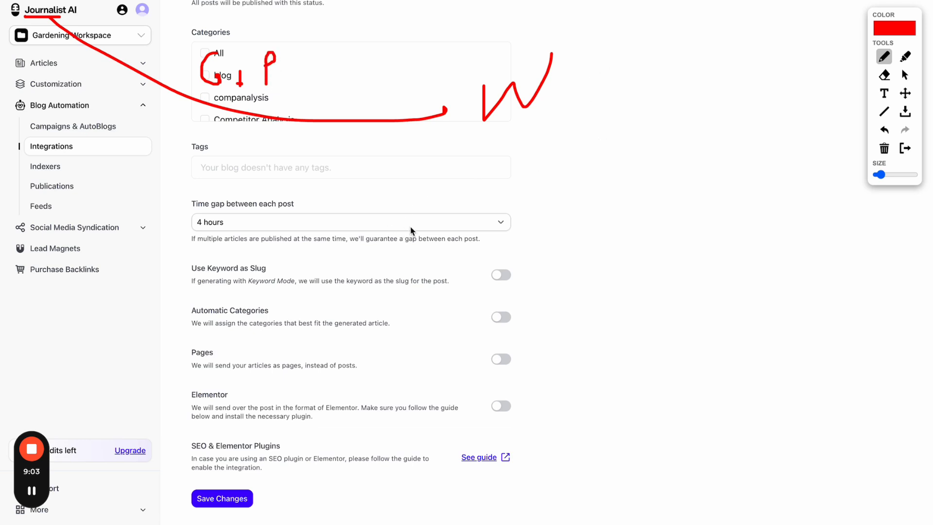
left_click(905, 148)
- Change the post time gap to 15 minutes, then back to No gap
left_click(494, 223)
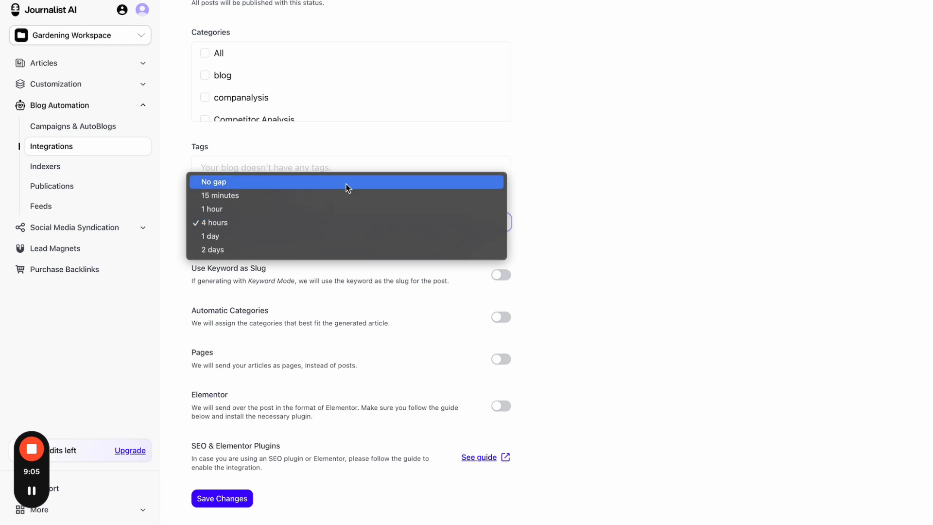
left_click(281, 195)
left_click(275, 219)
left_click(262, 210)
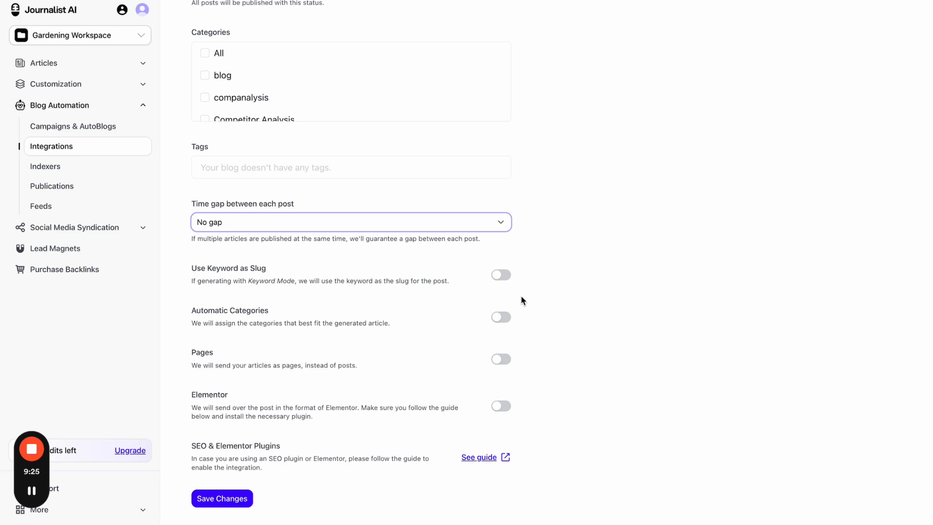
- Open the integration's general settings and check workspaces, keeping Gardening Workspace
scroll(523, 301, "up", 13)
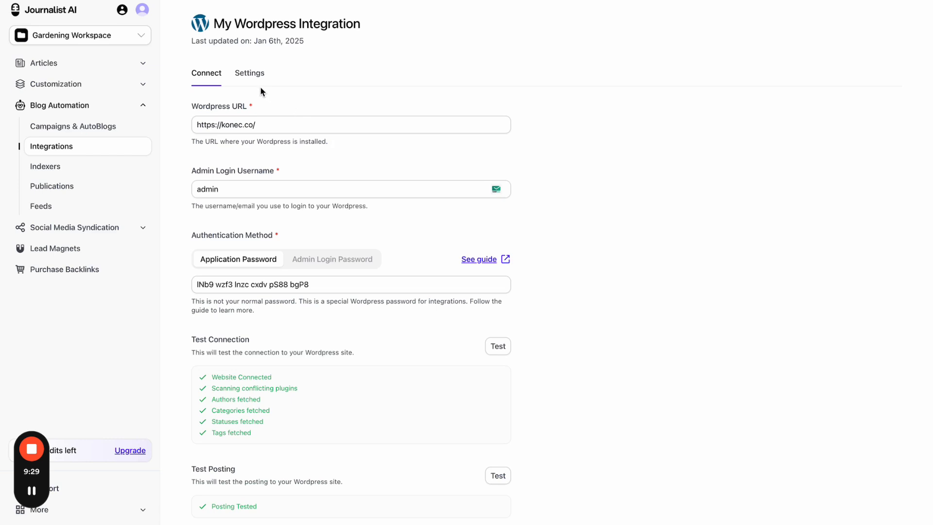
left_click(259, 86)
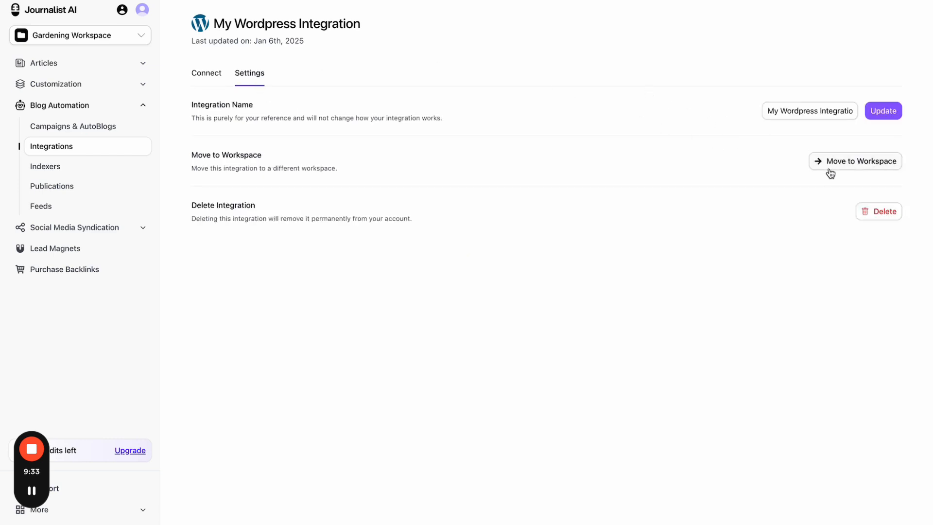
left_click(119, 40)
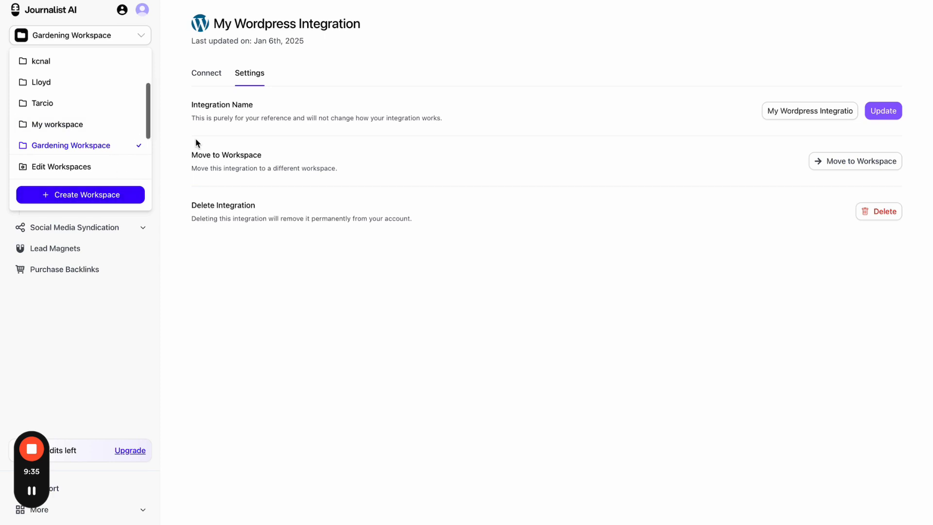
left_click(384, 259)
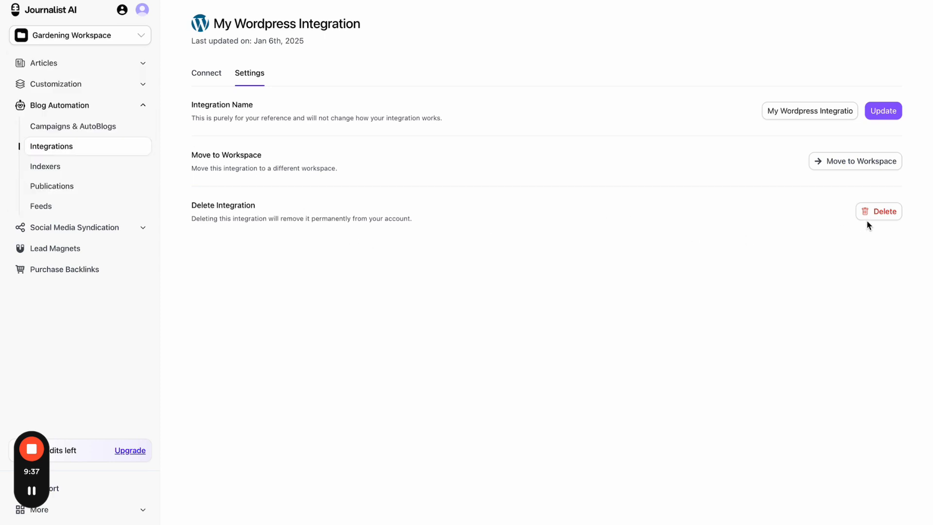
- Open the Best Gardening Tools for Beginners 2025 batch from Articles > History
left_click(94, 72)
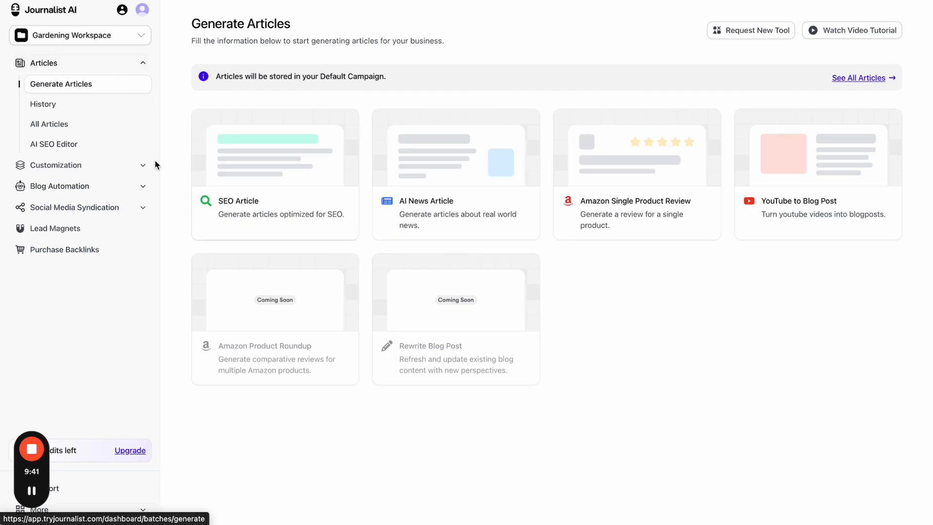
left_click(88, 108)
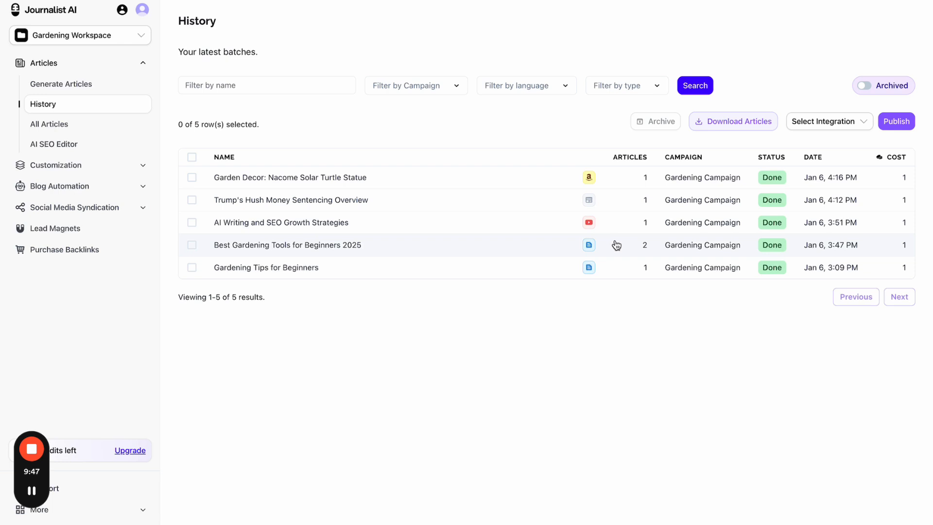
left_click(616, 244)
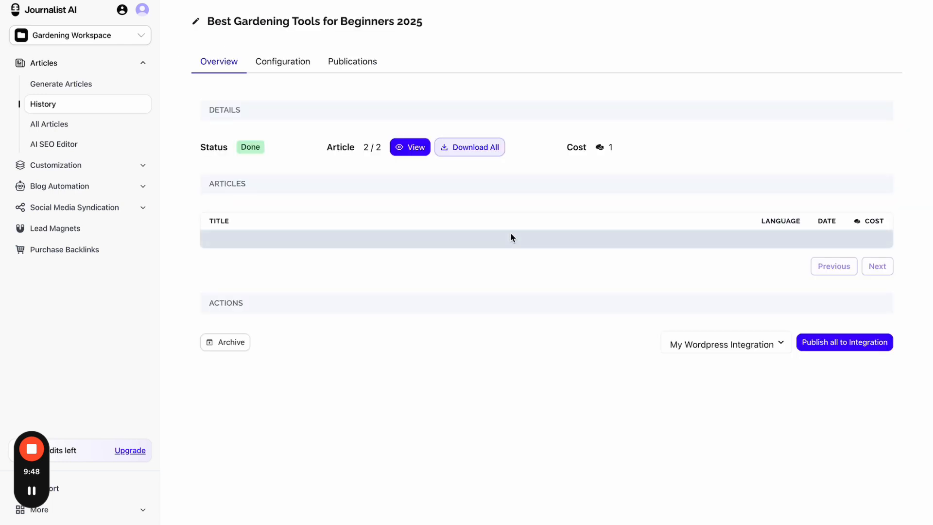
- Publish the Portuguese 'O Guia Definitivo para as Melhores Ferramentas…' article through My Wordpress Integration
left_click(413, 154)
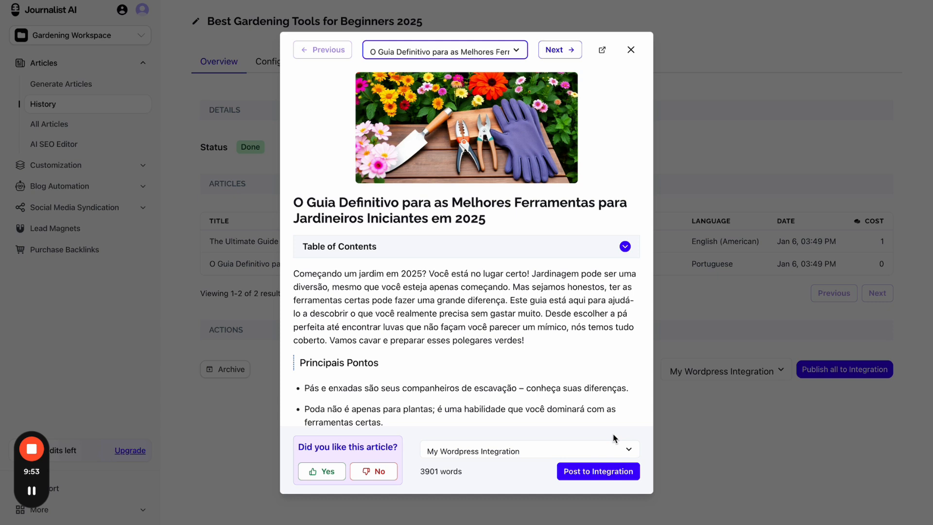
left_click(582, 451)
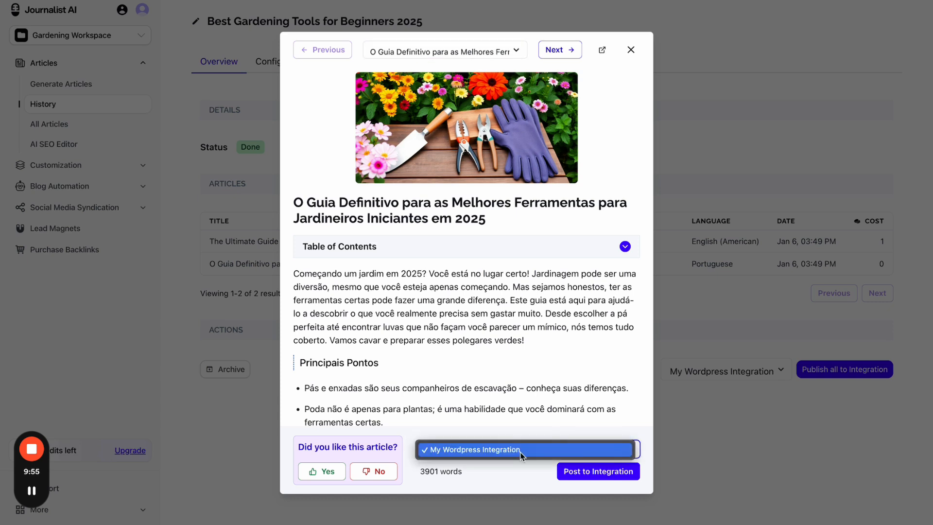
left_click(536, 447)
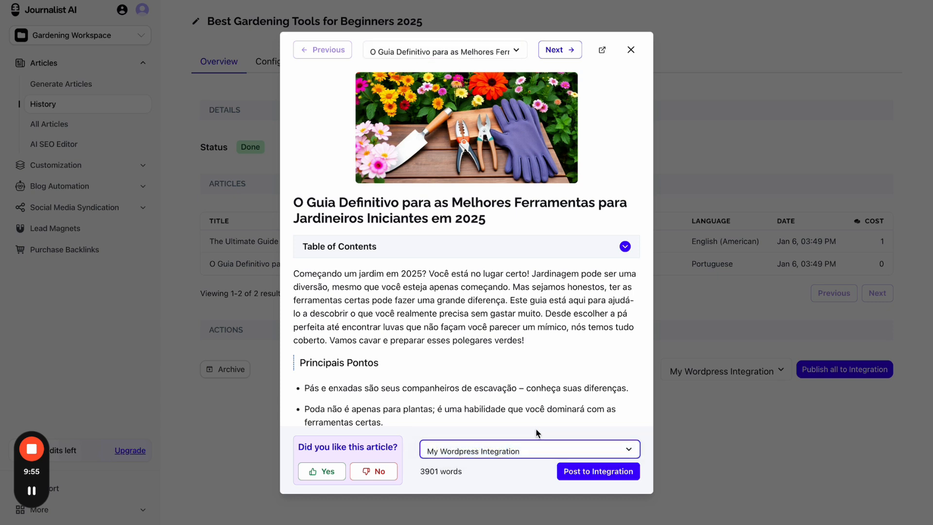
left_click(597, 474)
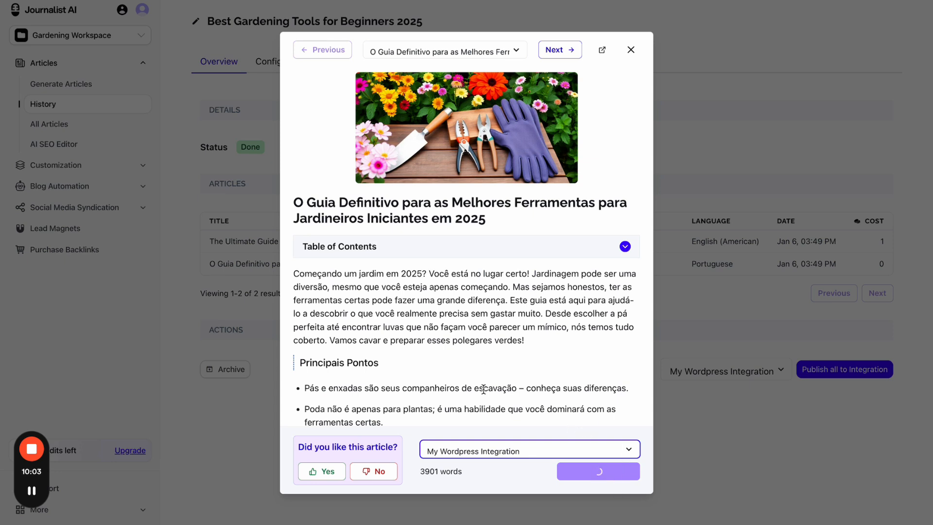
left_click_drag(389, 384, 677, 516)
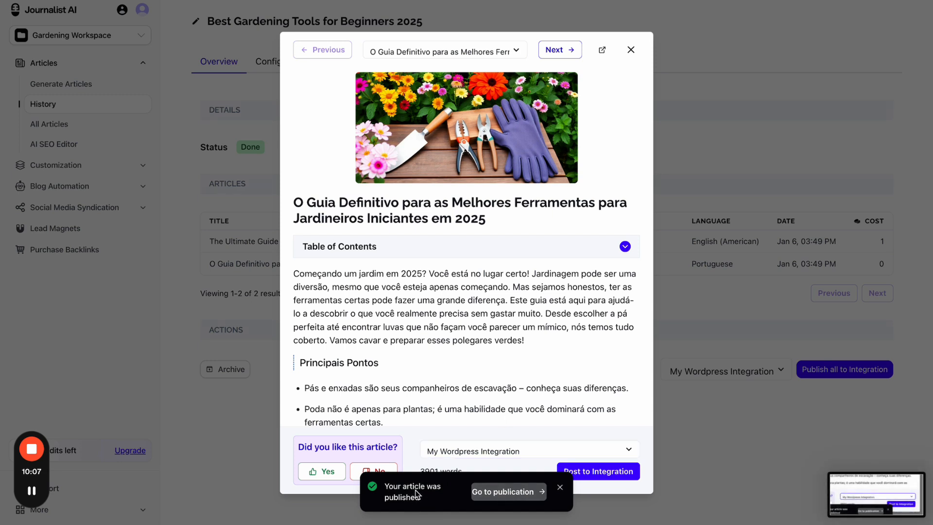
- Review publication #568726's Published status, integration and title, then open the live post URL
left_click(513, 493)
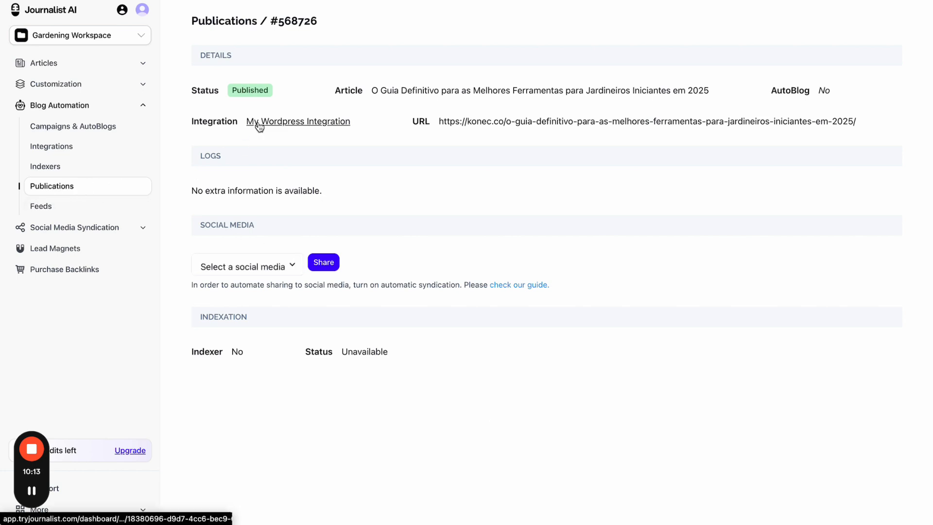
left_click_drag(232, 91, 347, 123)
left_click(384, 125)
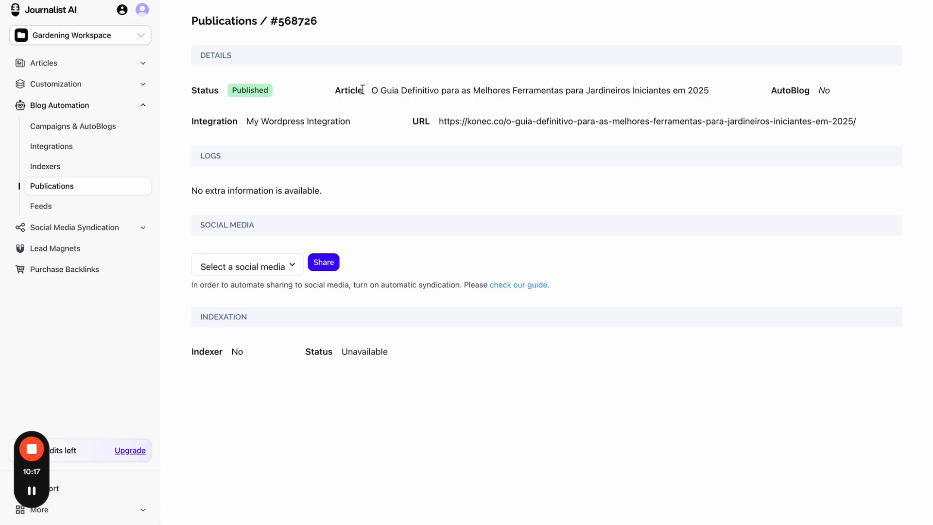
left_click_drag(351, 92, 417, 91)
left_click(723, 92)
left_click(802, 84)
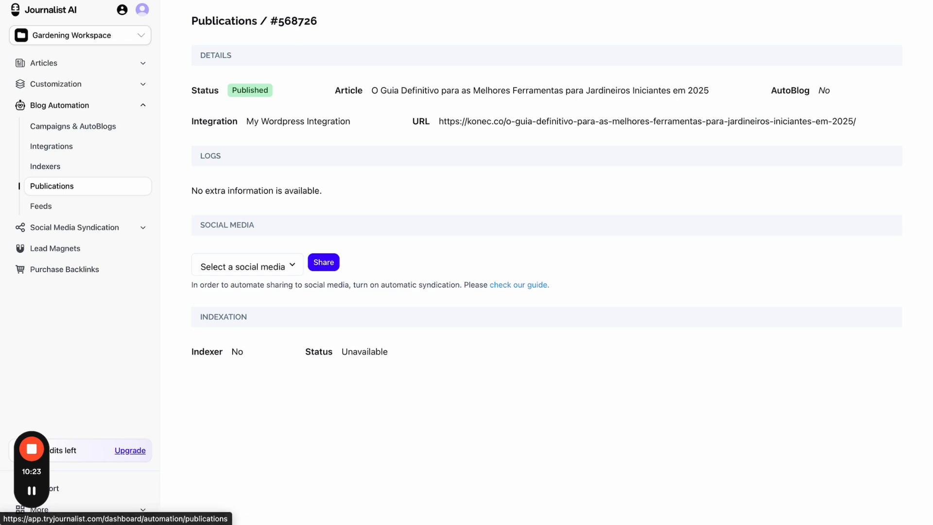
left_click(233, 1)
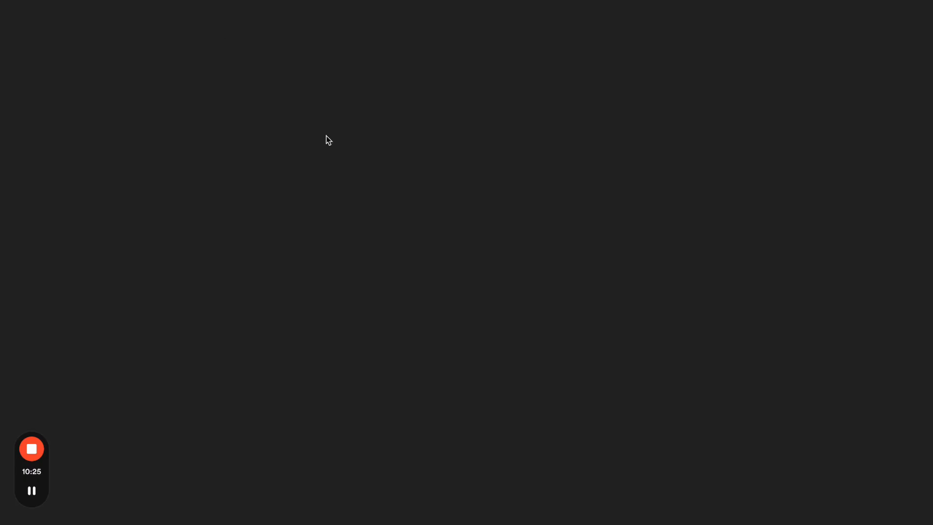
- Scroll through the live Portuguese gardening tools post on the WordPress site
scroll(417, 252, "down", 10)
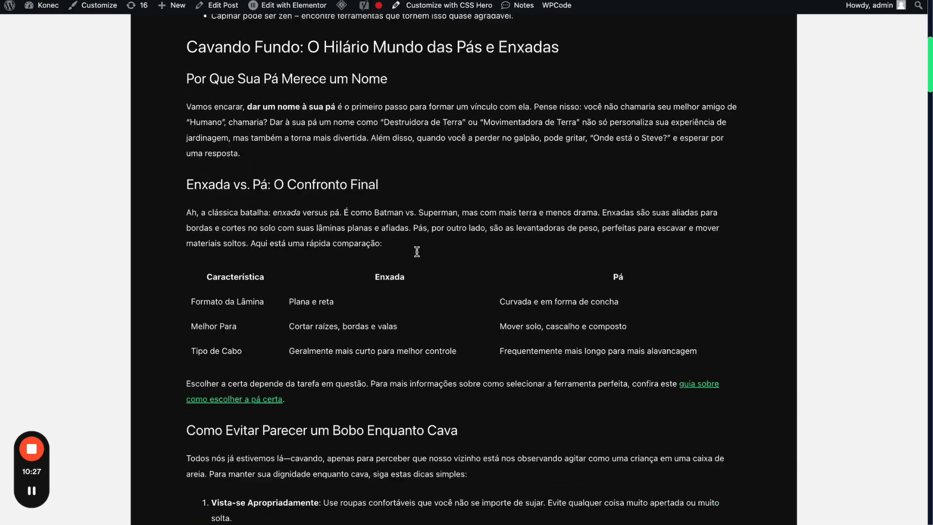
scroll(417, 252, "down", 20)
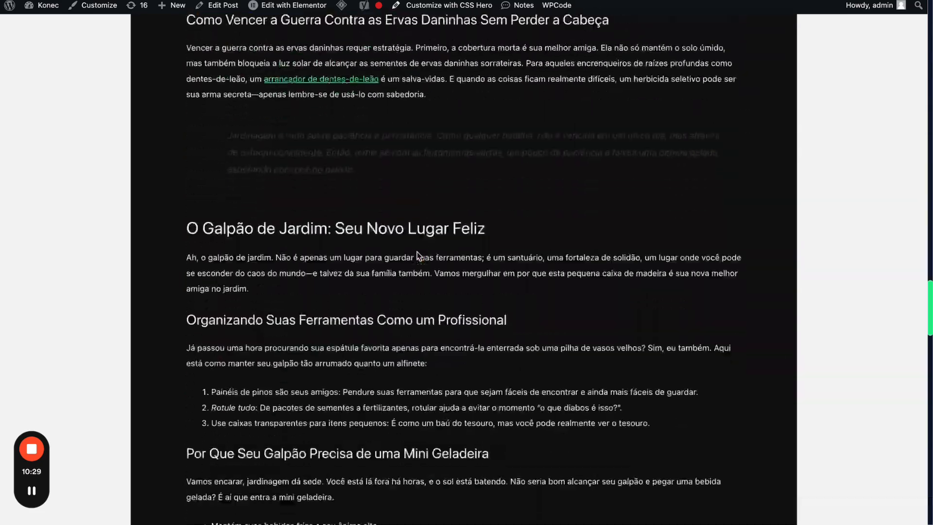
scroll(417, 252, "down", 20)
scroll(417, 252, "up", 20)
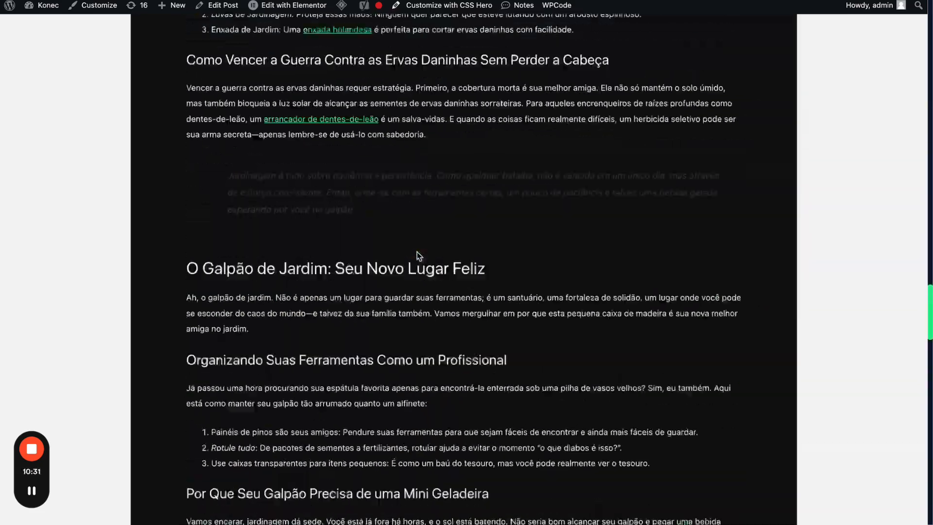
scroll(417, 252, "up", 20)
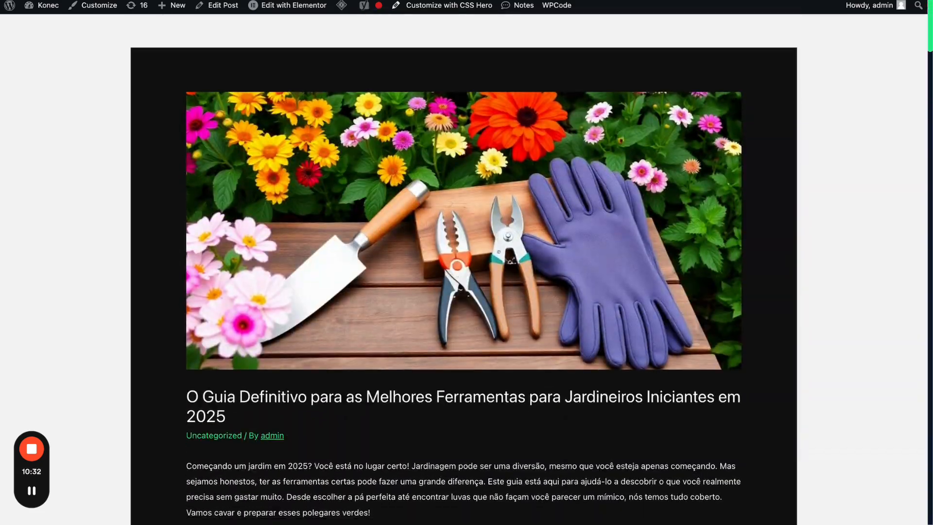
- Return to Journalist AI and open the Campaigns & AutoBlogs list with Gardening Campaign and test
left_click(117, 0)
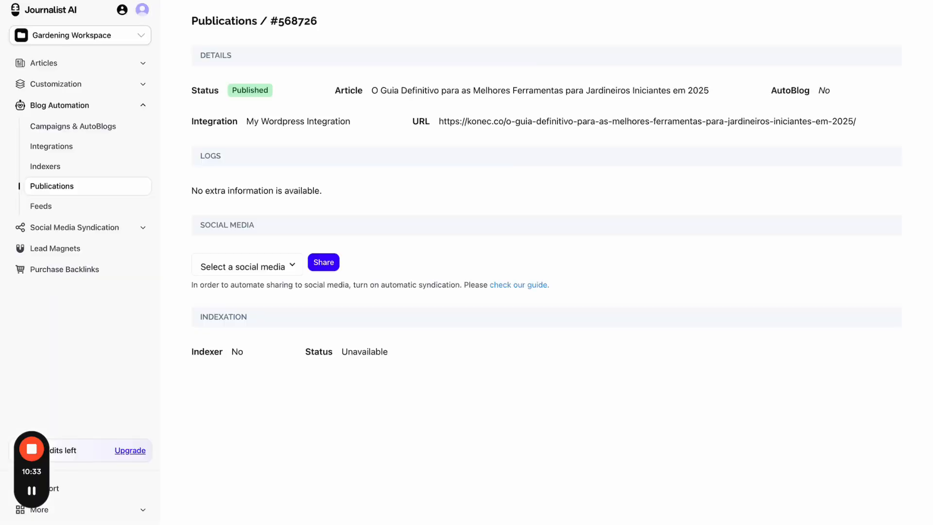
left_click(282, 270)
left_click(309, 244)
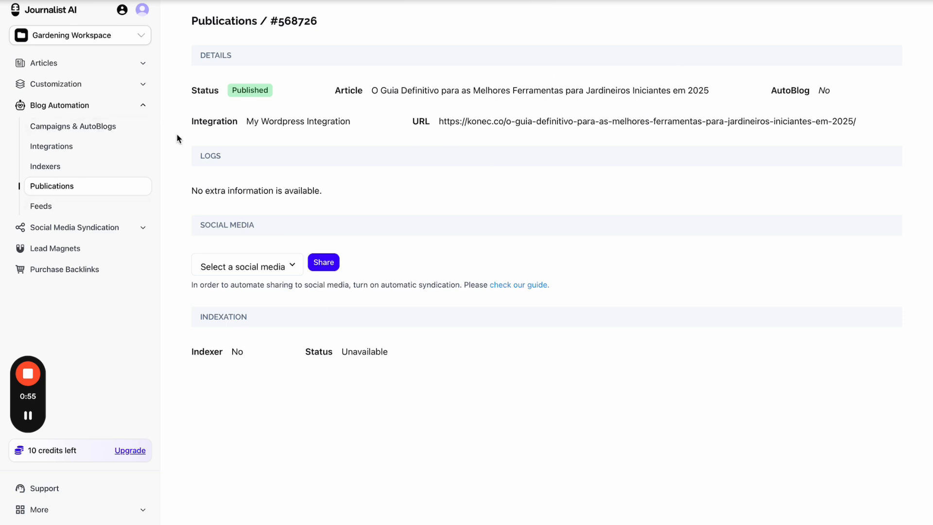
left_click(83, 126)
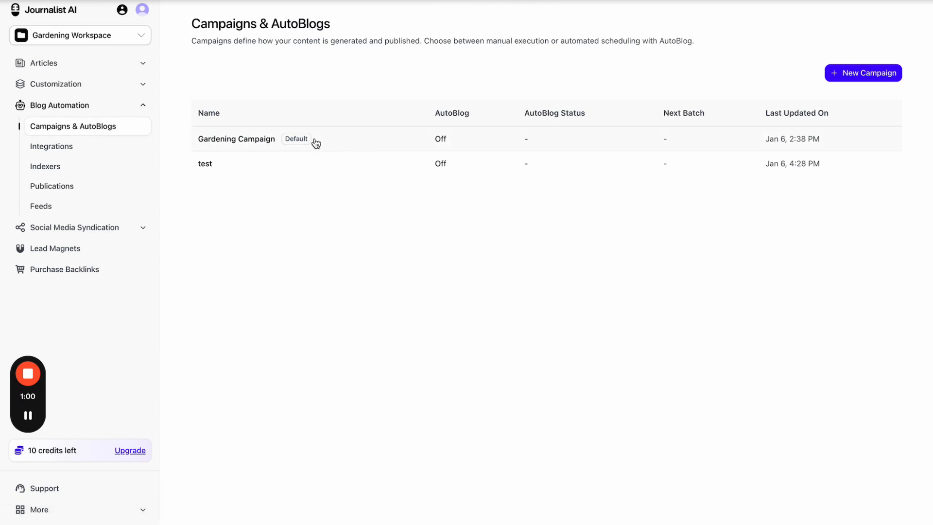
- Open the Feeds page and start a new feed to see Keyword, News, RSS and YouTube Channel types
left_click(72, 210)
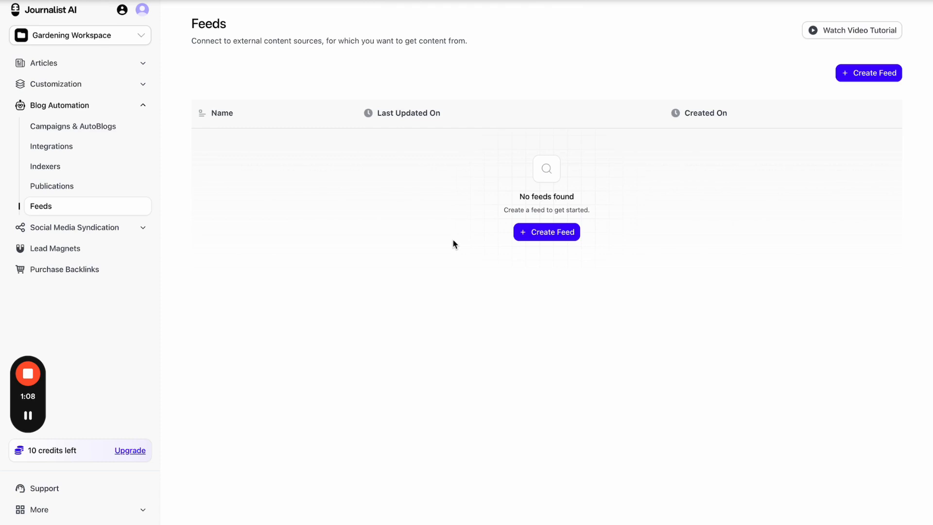
left_click(537, 235)
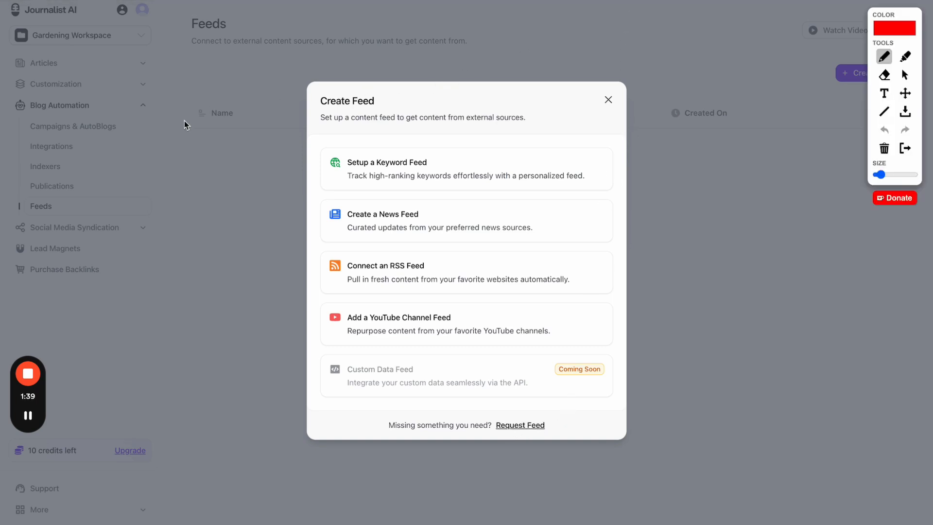
left_click(196, 139)
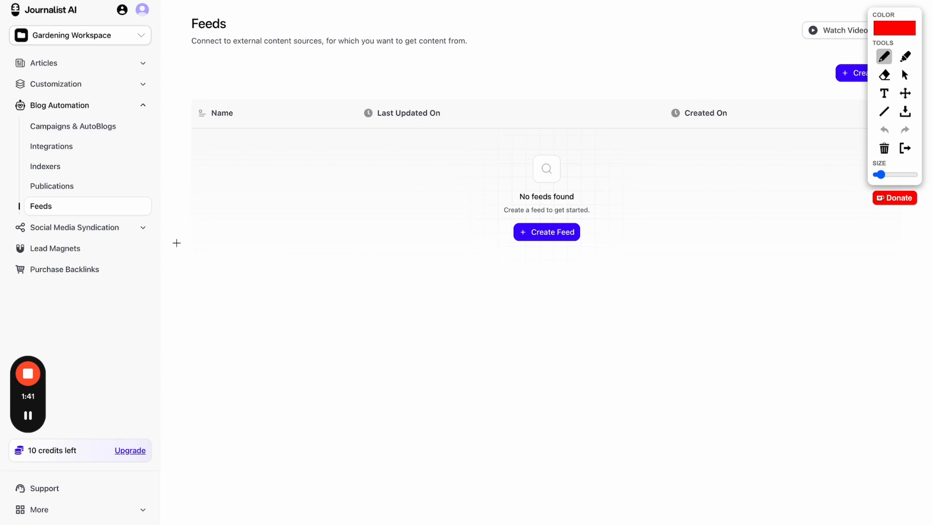
mouse_move(177, 242)
left_mouse_down()
mouse_move(161, 208)
mouse_move(184, 260)
mouse_move(175, 204)
mouse_move(137, 234)
mouse_move(82, 11)
mouse_move(434, 79)
mouse_move(491, 71)
mouse_move(527, 48)
mouse_move(540, 64)
mouse_move(529, 62)
left_mouse_up()
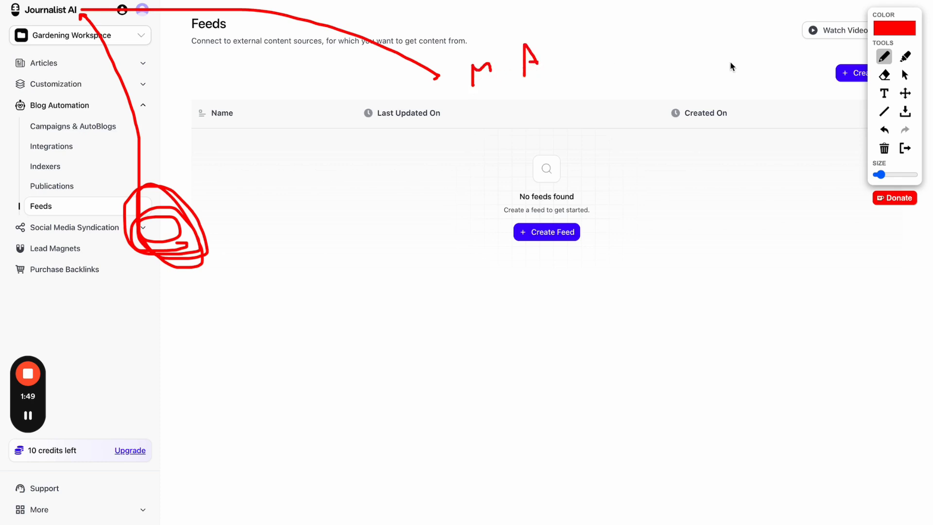
left_click(902, 150)
left_click(529, 231)
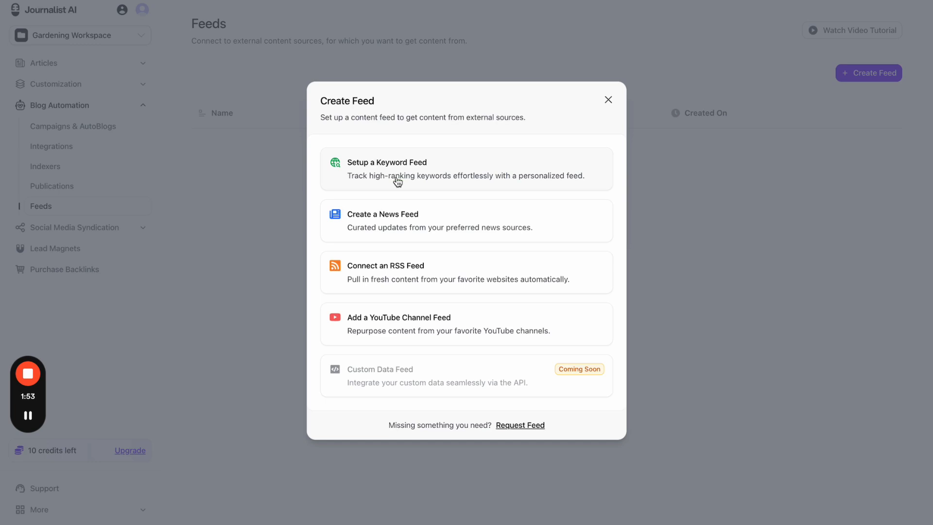
left_click(431, 180)
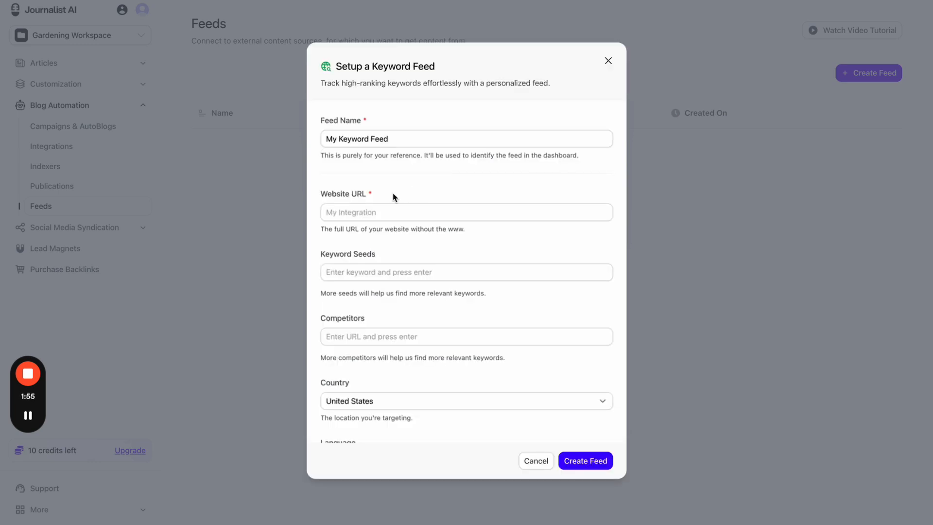
key("ctrl+plus")
left_click(383, 225)
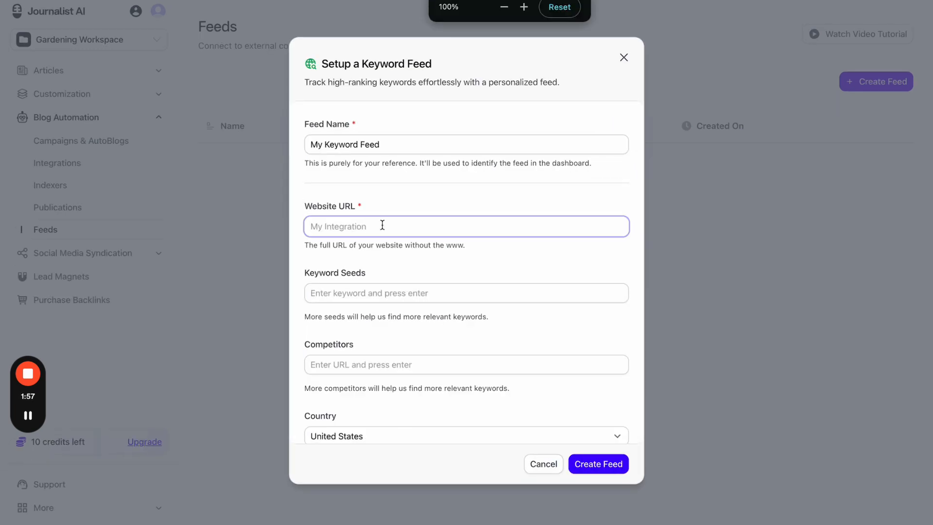
type("https://tryjournalist.com/")
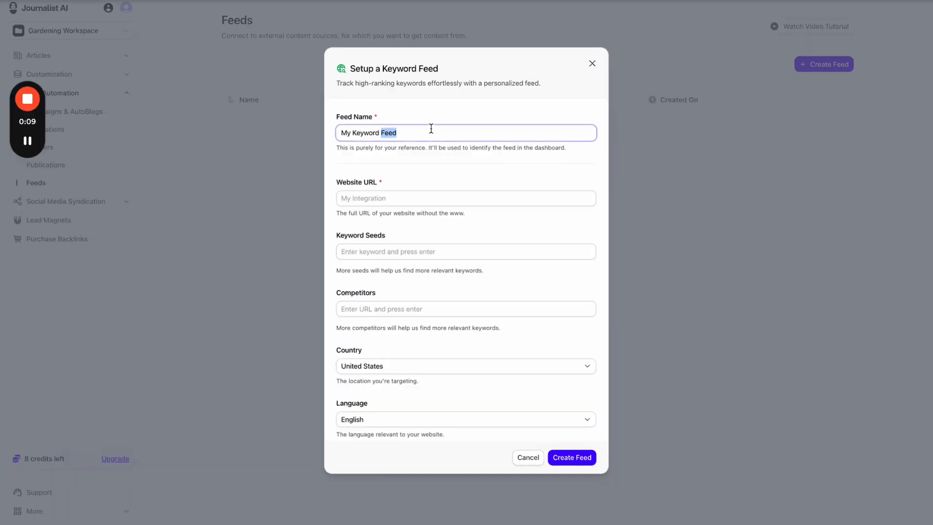
- Name the feed My Gardening Site and switch to the Epic Gardening website
triple_click(431, 133)
type("My Gar")
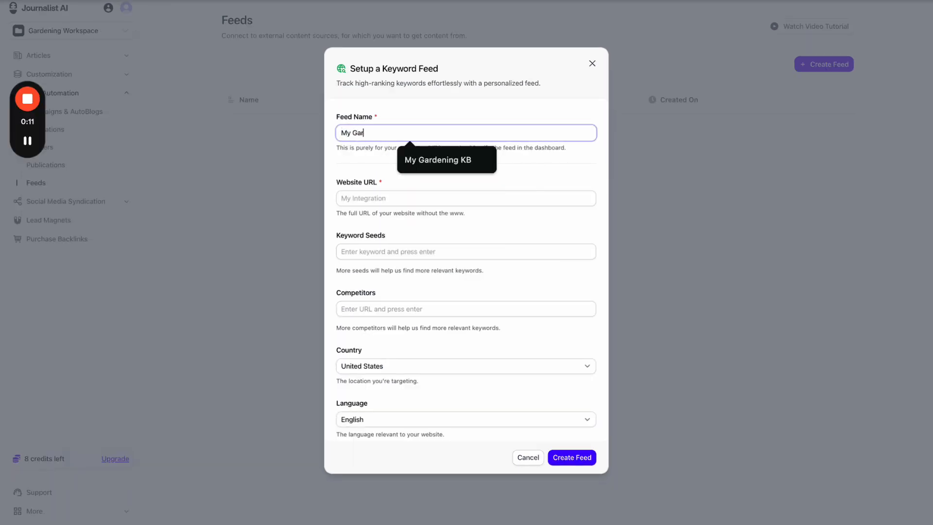
type("dening Site")
left_click(464, 113)
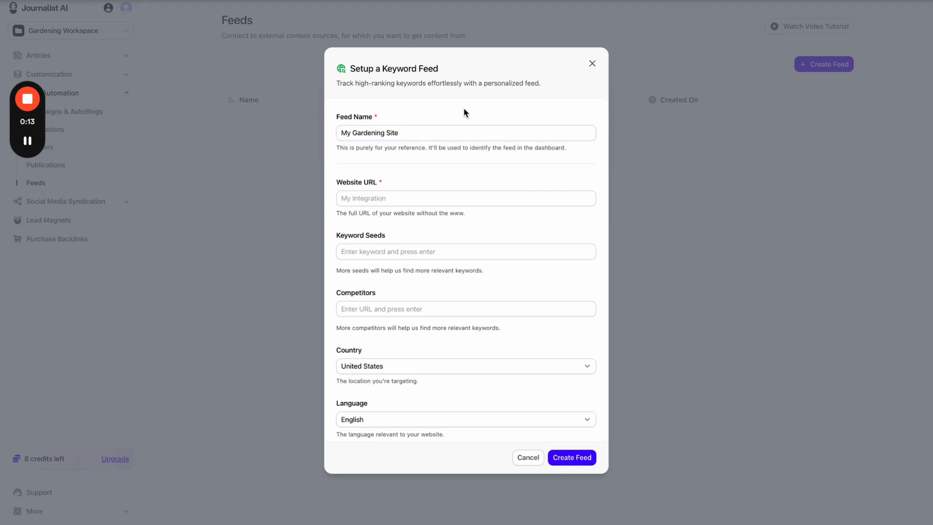
key("ctrl+Tab")
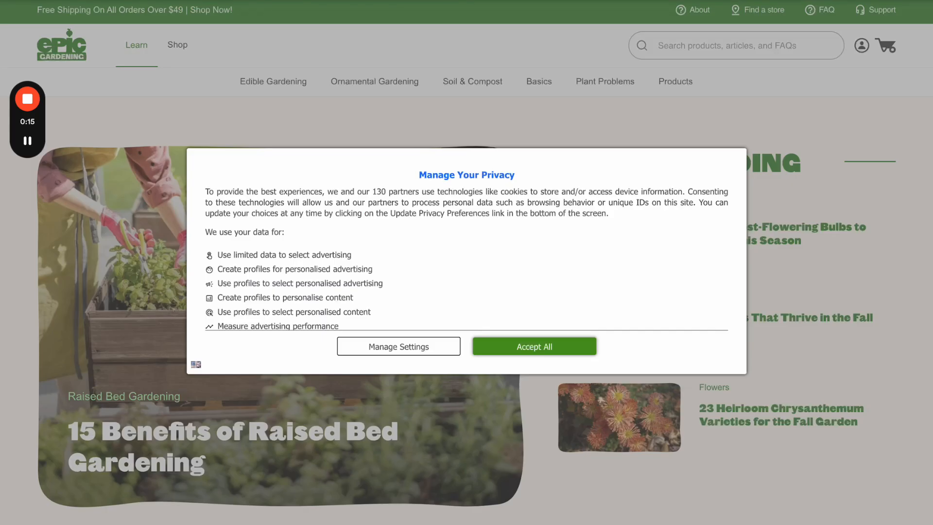
- Accept Epic Gardening's privacy notice, dismiss the free-shipping popup, and return to the feed form
left_click(535, 346)
scroll(599, 187, "down", 9)
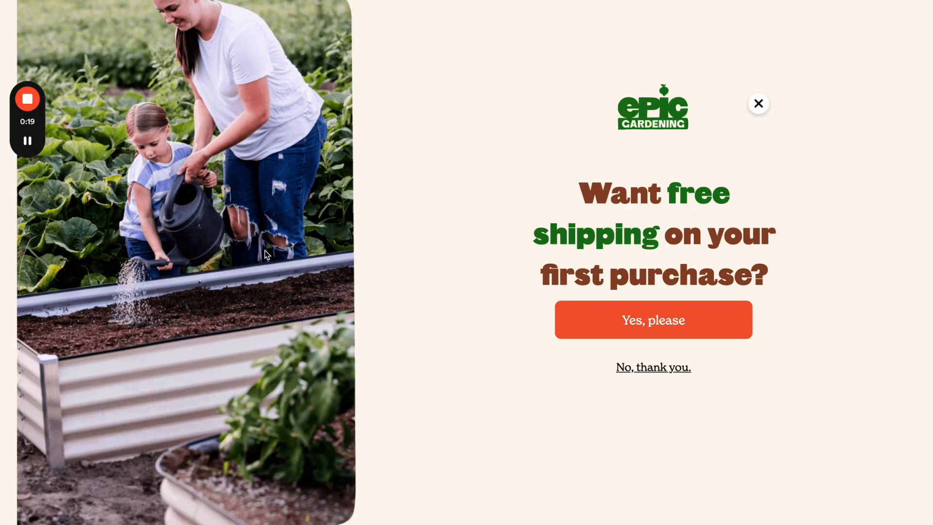
left_click(758, 102)
scroll(506, 277, "up", 1)
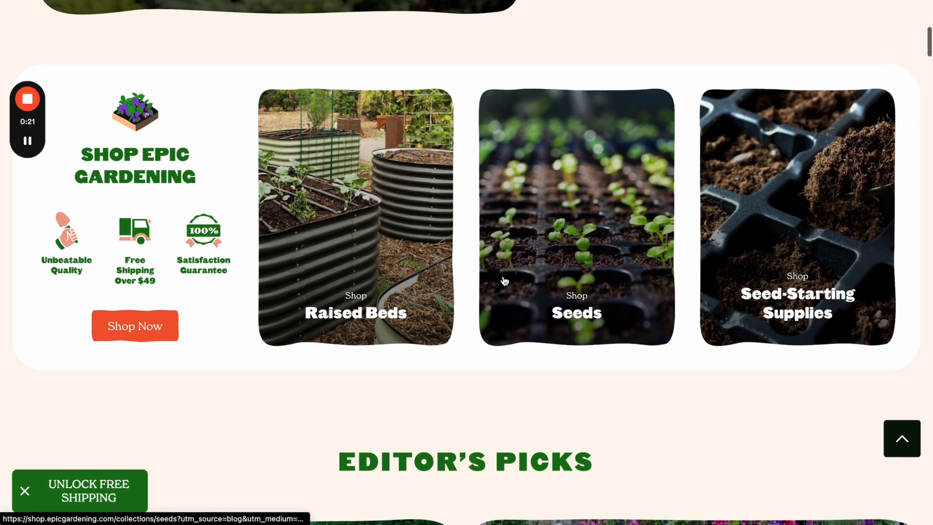
scroll(607, 195, "up", 8)
scroll(638, 226, "up", 2)
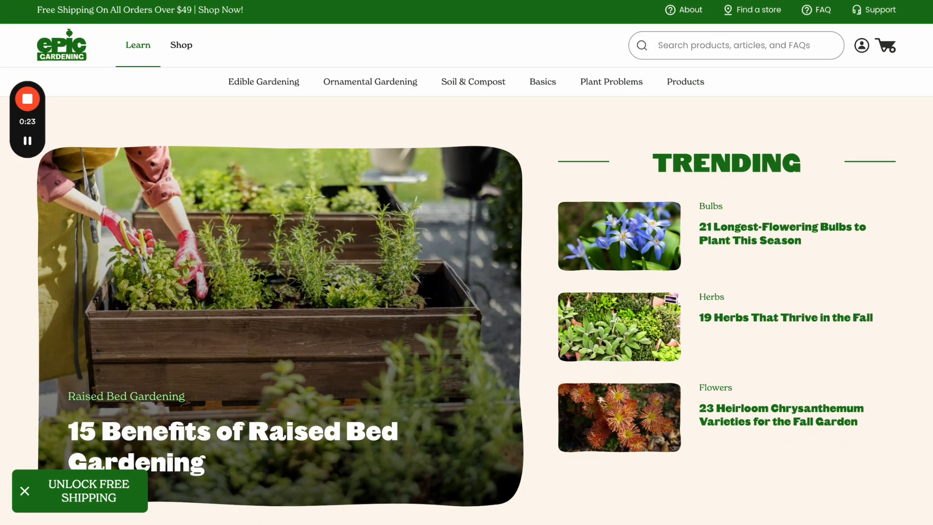
key("ctrl+Tab")
left_click(388, 200)
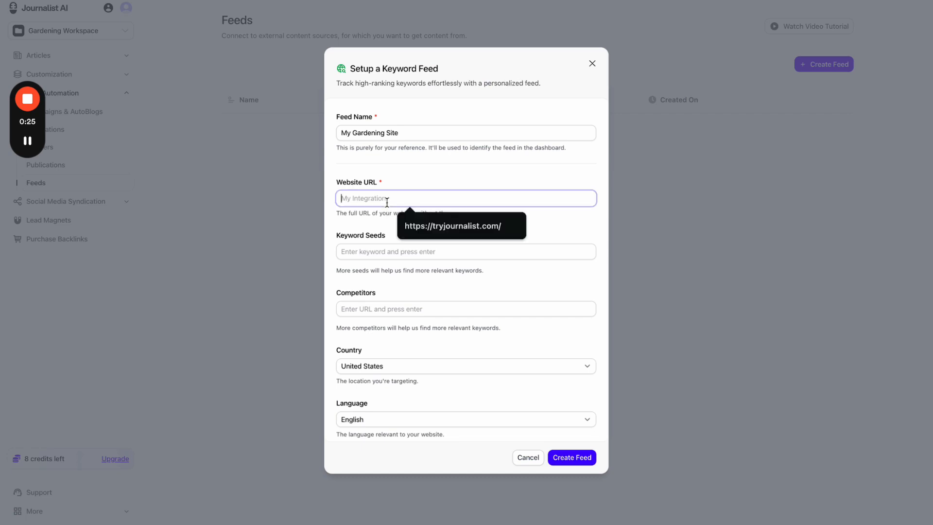
type("https://www.epicgardening.com/")
left_click(387, 242)
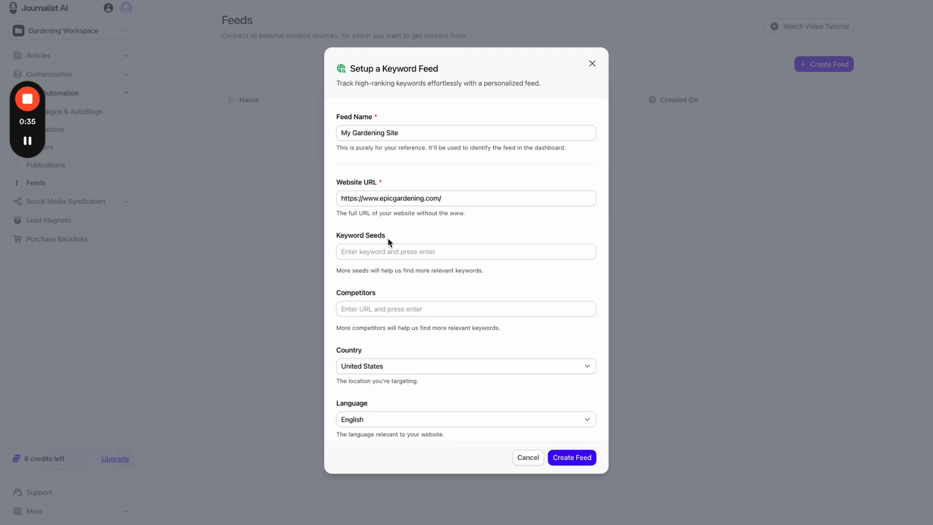
- Add gardening supplies and gardening tips as keyword seeds
left_click(396, 253)
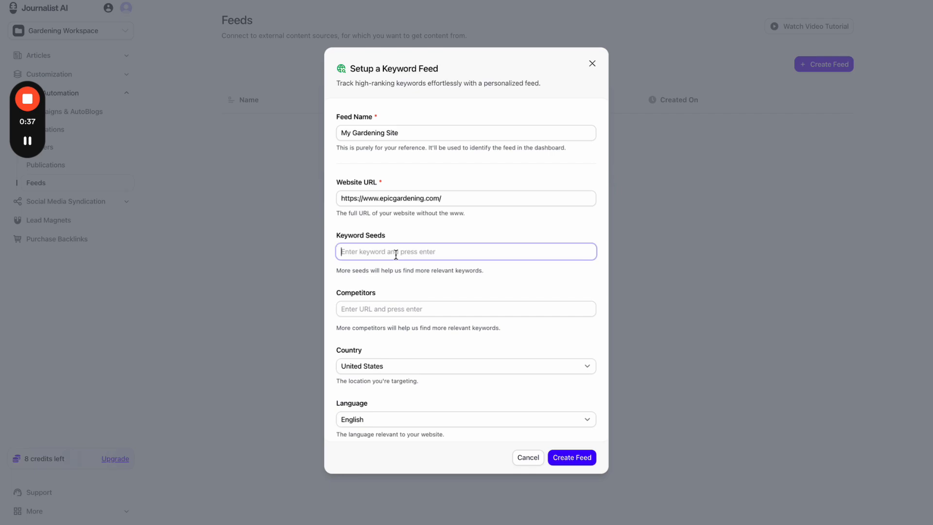
type("gardening supplies,")
key("Return")
type("garde")
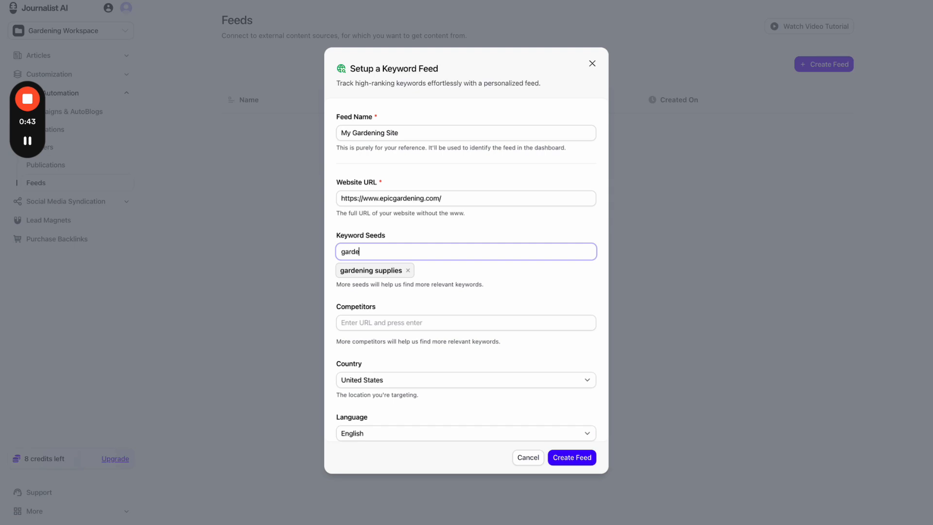
key("ctrl+a")
key("BackSpace")
type("gardening tips")
key("Return")
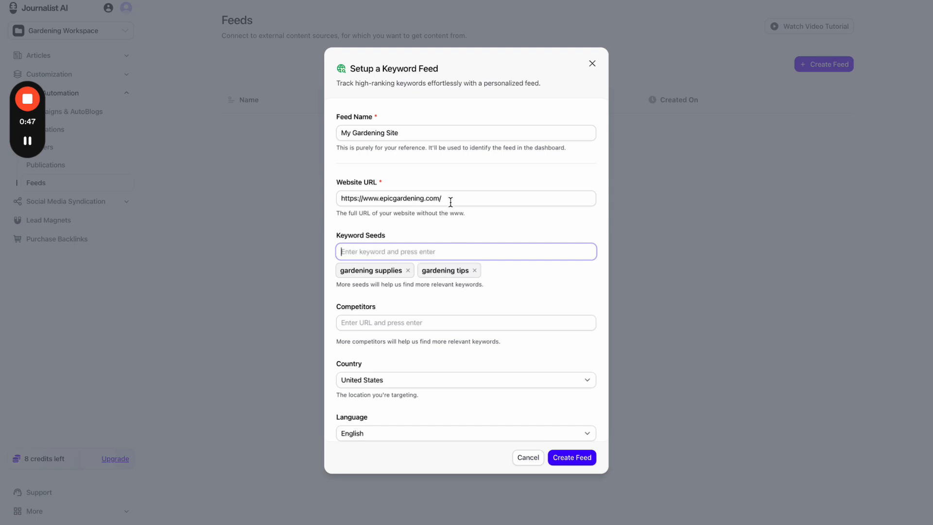
- Try typing a 'plumber {city}' keyword seed, then delete it unfinished
left_click(422, 201)
left_click(420, 257)
type("p")
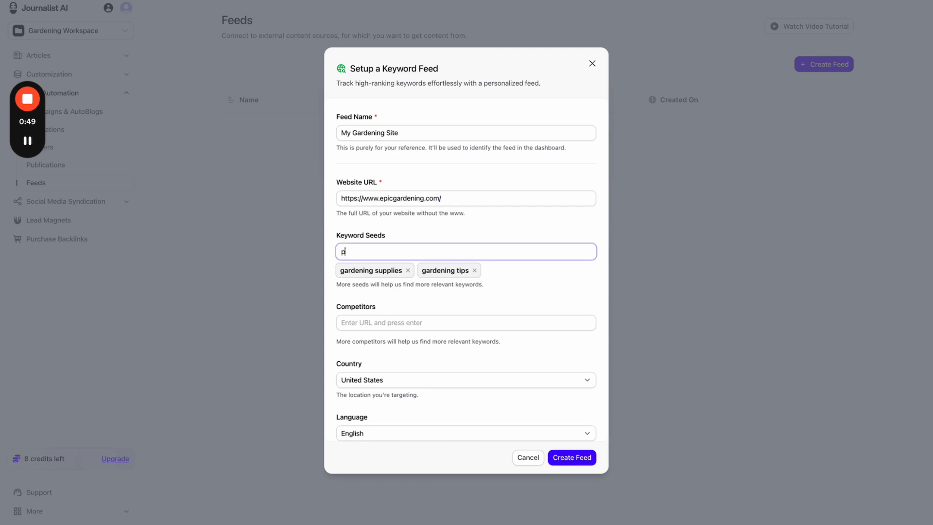
type("lumber")
key("super+a")
type("plumbing")
key("super+a")
type("plumber {cty")
key("BackSpace")
key("BackSpace")
type("cy")
key("BackSpace")
key("BackSpace")
key("super+a")
key("BackSpace")
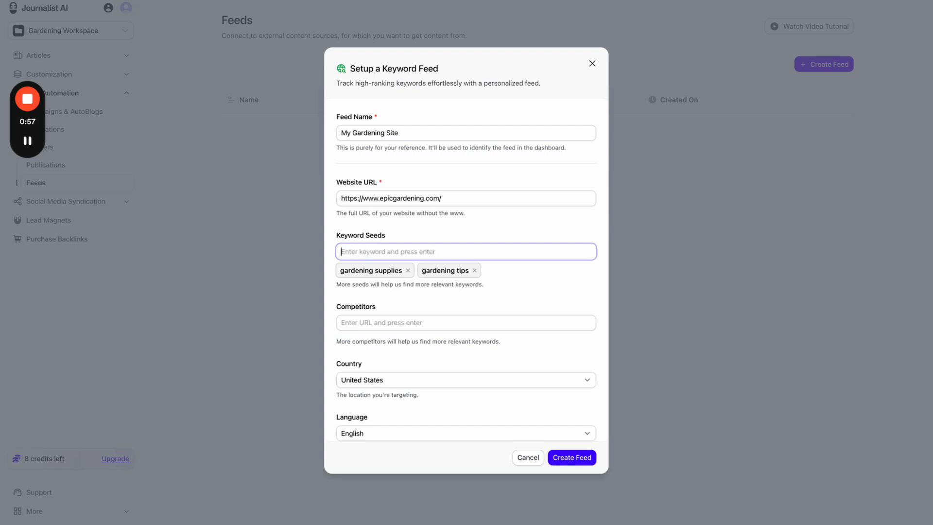
left_click(450, 230)
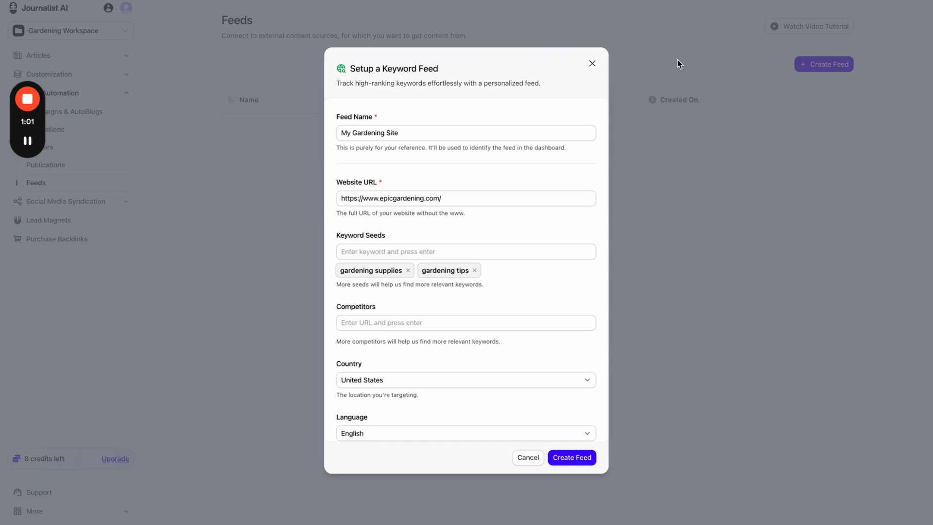
- Close the keyword feed form and sketch red annotations around the Created On heading
left_click(671, 1)
left_click(647, 75)
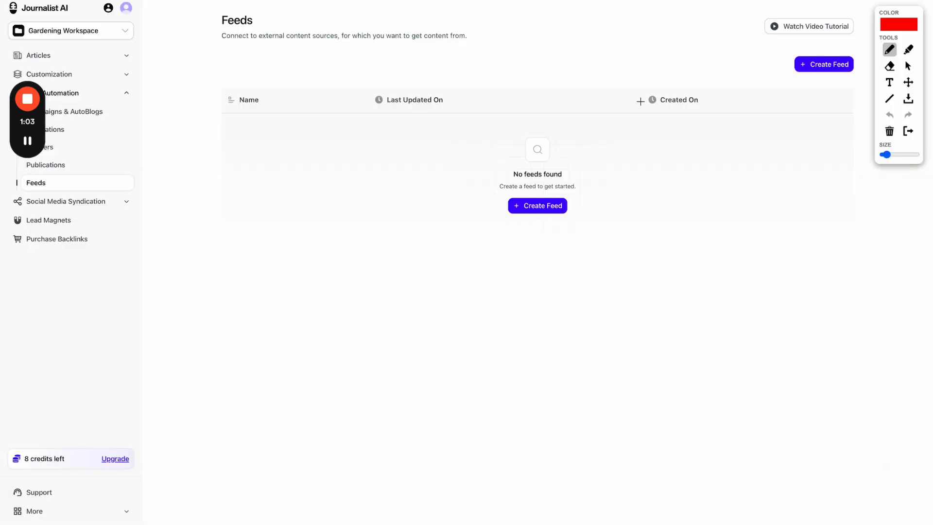
mouse_move(639, 67)
left_mouse_down()
mouse_move(639, 91)
mouse_move(710, 80)
mouse_move(649, 59)
left_mouse_up()
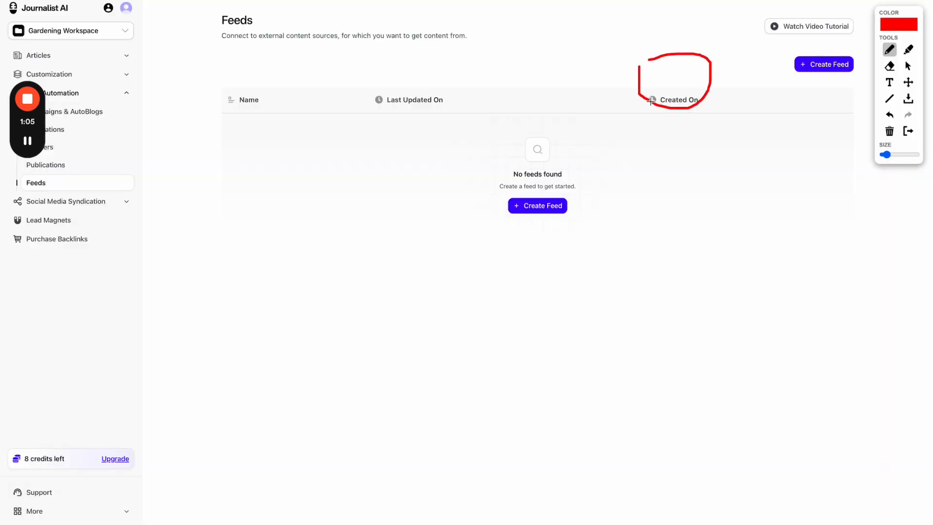
mouse_move(651, 101)
left_mouse_down()
mouse_move(570, 253)
mouse_move(662, 309)
left_mouse_up()
left_click_drag(688, 108, 769, 340)
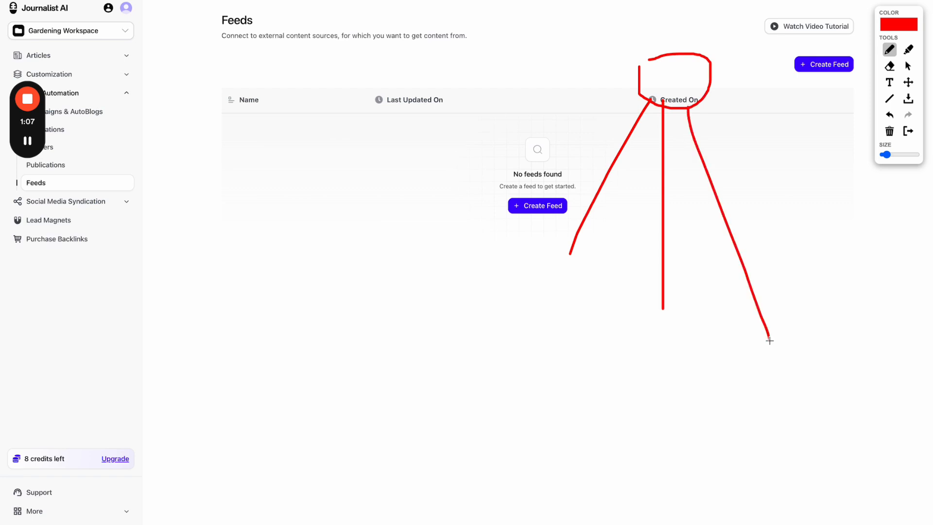
left_click_drag(707, 97, 818, 216)
left_click(566, 286)
left_click(656, 339)
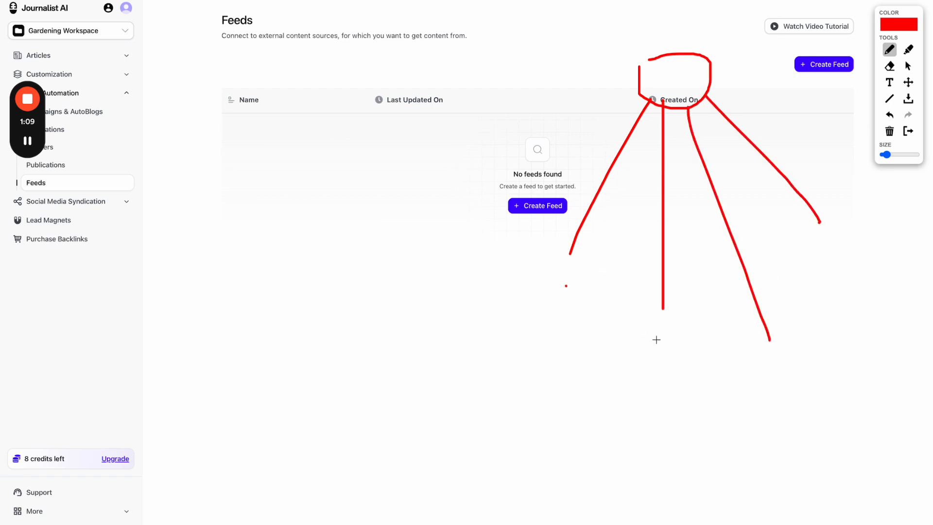
left_click(778, 355)
left_click(840, 267)
- Add more red lines and curves, undo the last stroke, close the overlay, and start a new feed
mouse_move(668, 50)
left_mouse_down()
mouse_move(670, 24)
mouse_move(667, 37)
mouse_move(699, 31)
mouse_move(689, 39)
left_mouse_up()
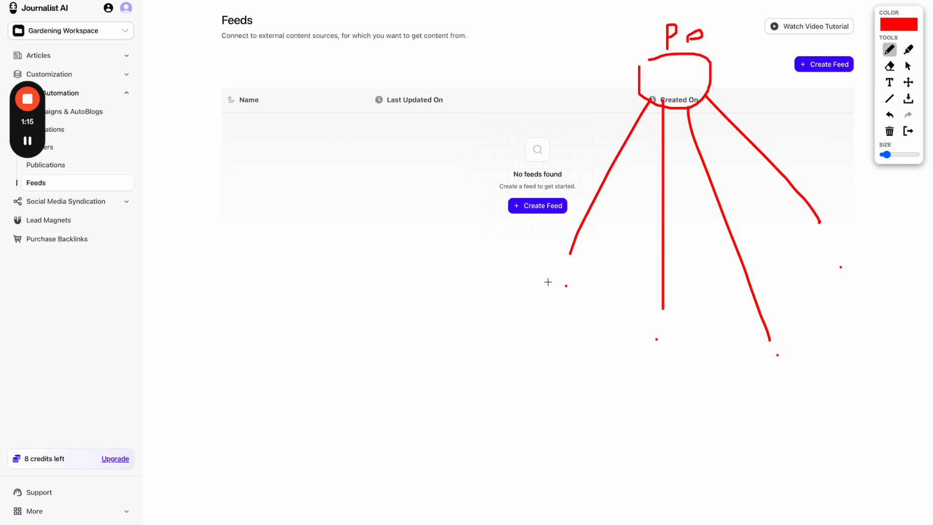
left_click_drag(527, 296, 602, 297)
left_click_drag(629, 359, 707, 359)
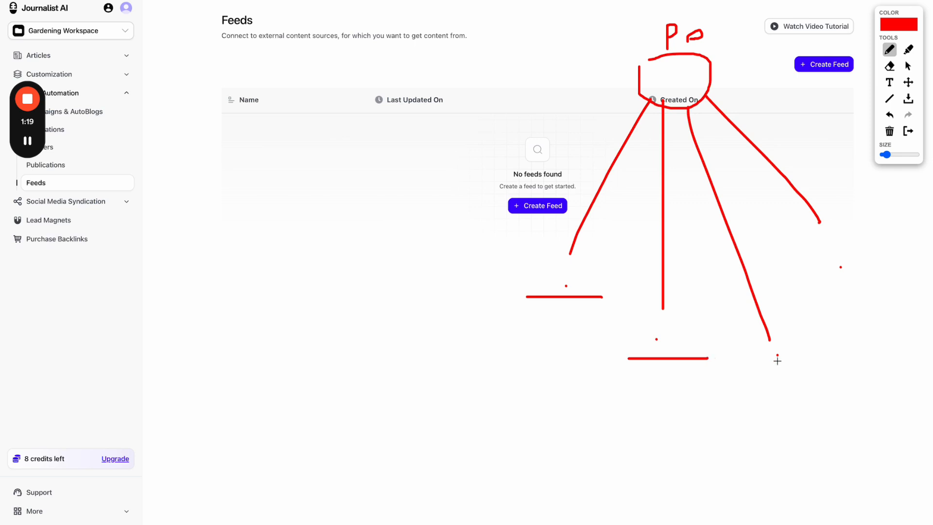
left_click_drag(777, 361, 818, 361)
mouse_move(848, 243)
left_mouse_down()
mouse_move(665, 443)
mouse_move(852, 288)
left_mouse_up()
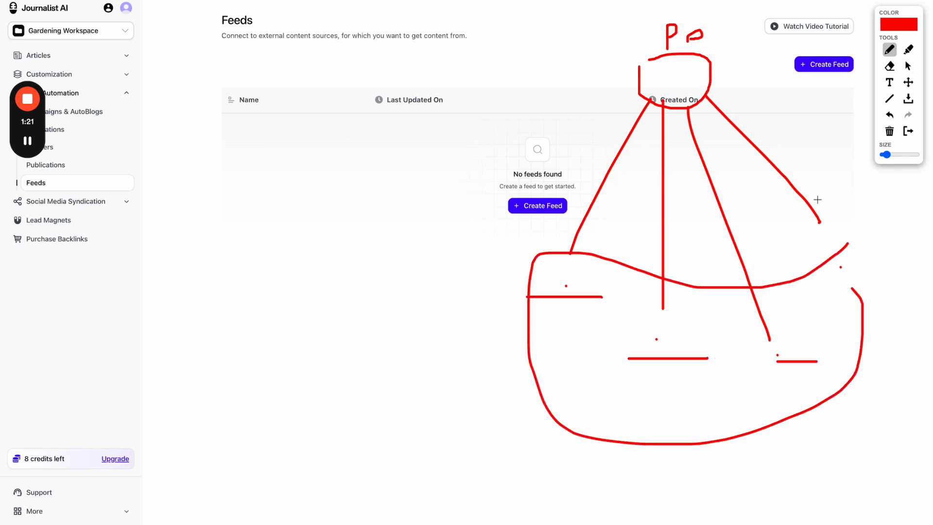
left_click_drag(711, 20, 709, 99)
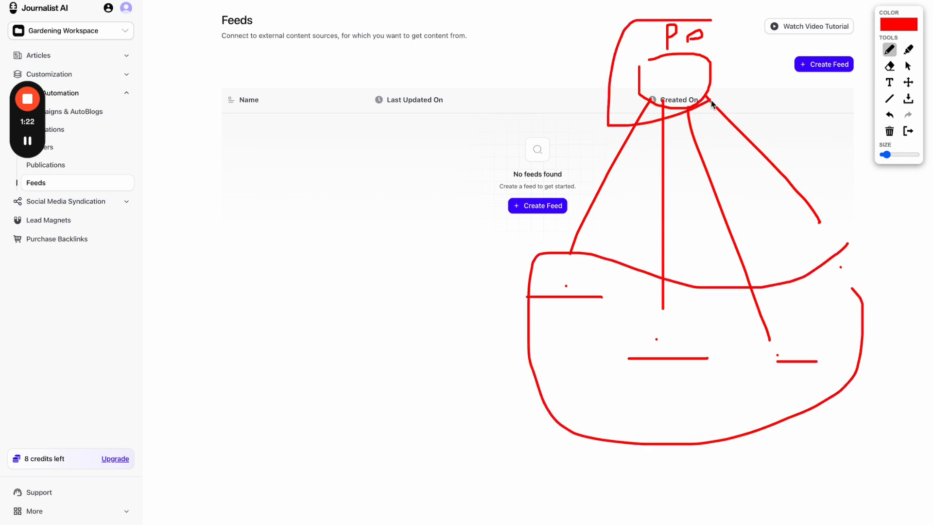
left_click(894, 122)
left_click(908, 131)
left_click(542, 204)
- Choose a keyword feed, name it My Gardening Site, and paste the Epic Gardening URL
left_click(457, 191)
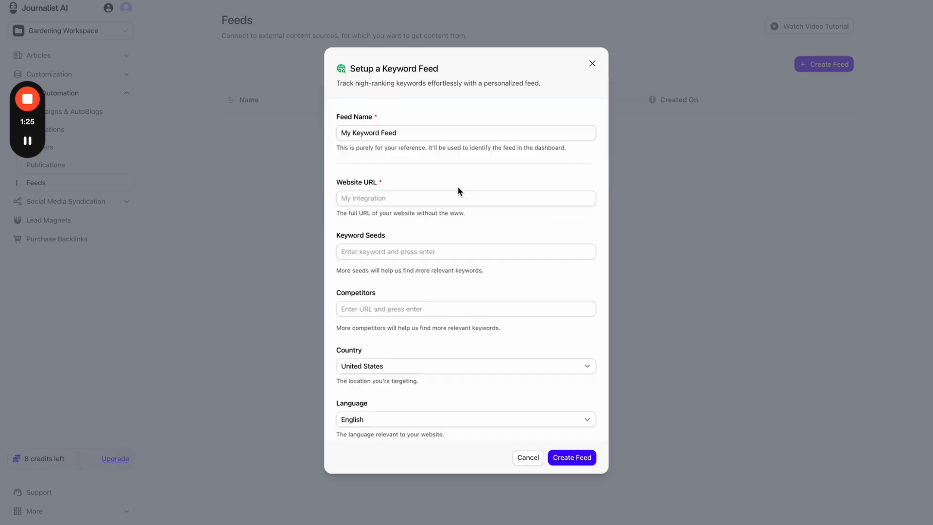
triple_click(410, 137)
type("m")
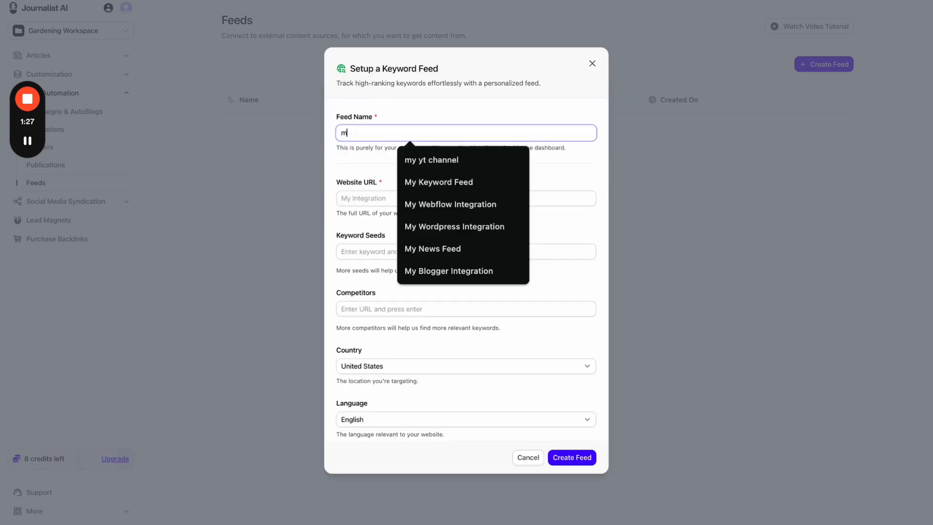
type("y")
key("BackSpace")
key("BackSpace")
type("My Gard")
left_click(452, 181)
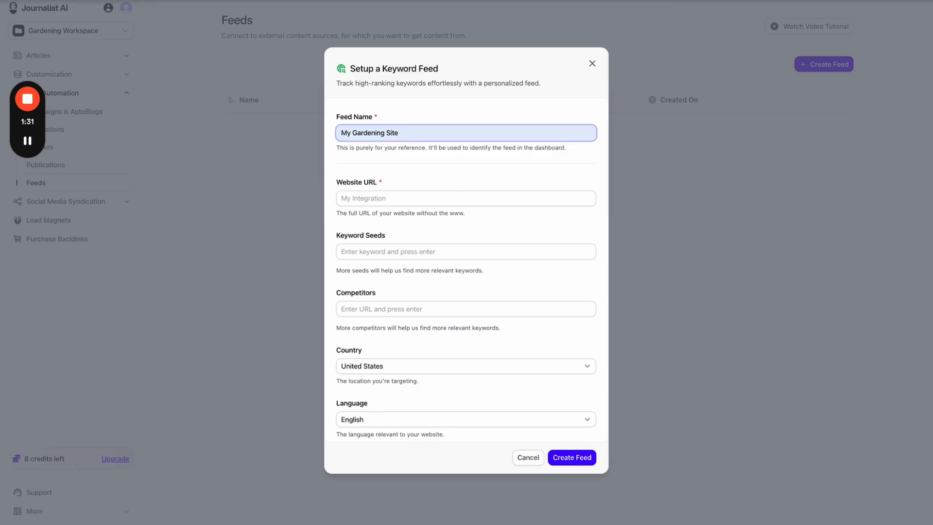
key("ctrl+Tab")
key("ctrl+shift+Tab")
left_click(423, 198)
type("https://www.epicgardening.com/")
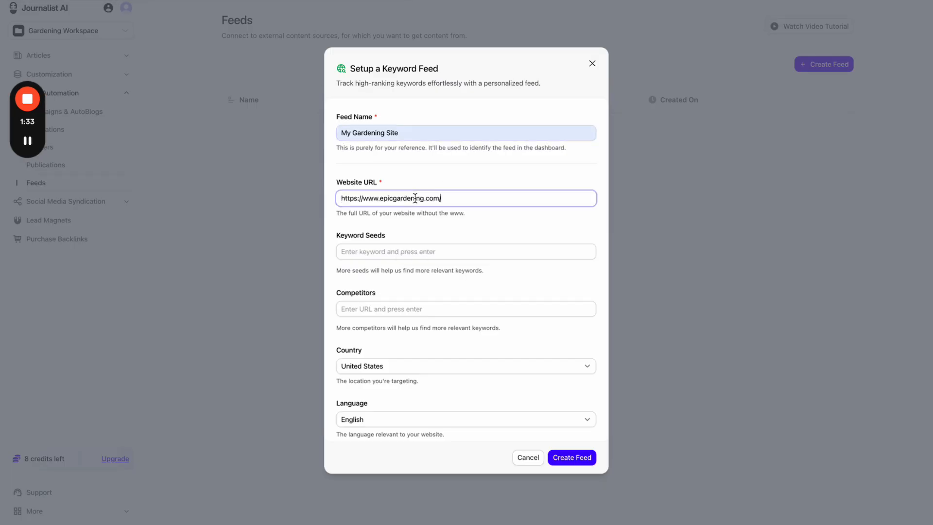
- Add keyword seeds gardening tips, gardening supplies and raised garden bed
left_click(377, 251)
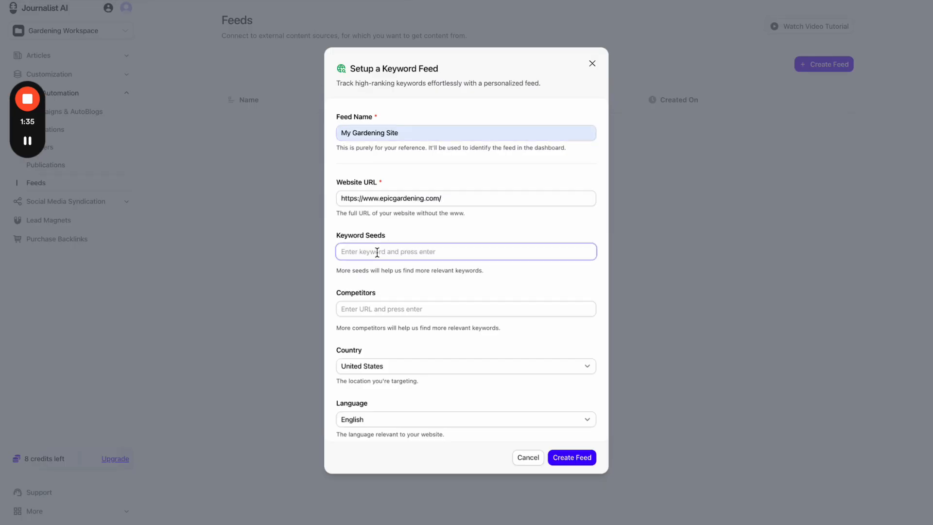
type("gardenging t")
key("ctrl+a")
type("gardening tips")
key("Return")
type("garde")
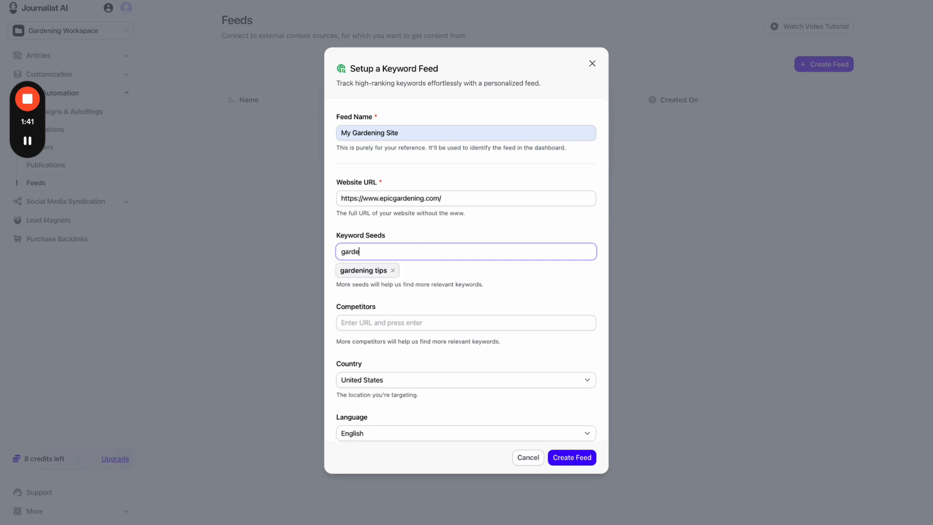
type("ning supplies")
key("Return")
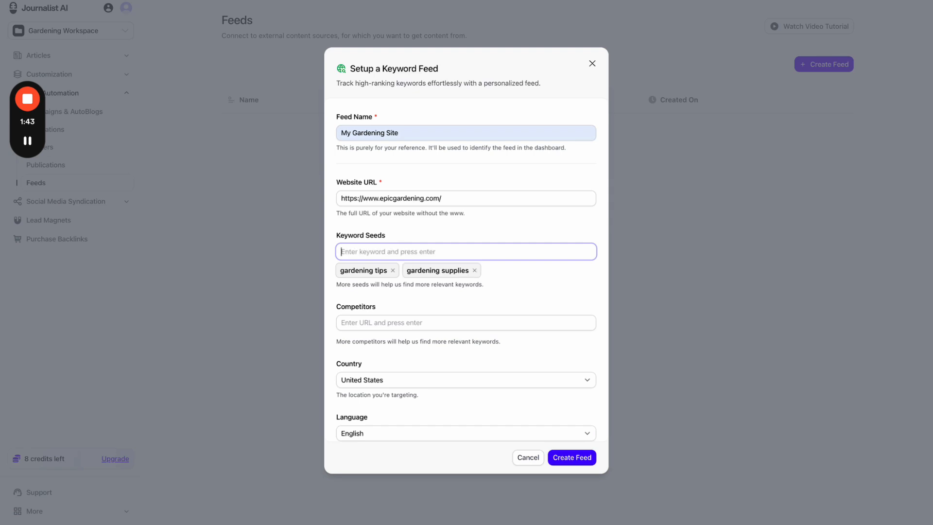
left_click(443, 253)
type("raised garden bed")
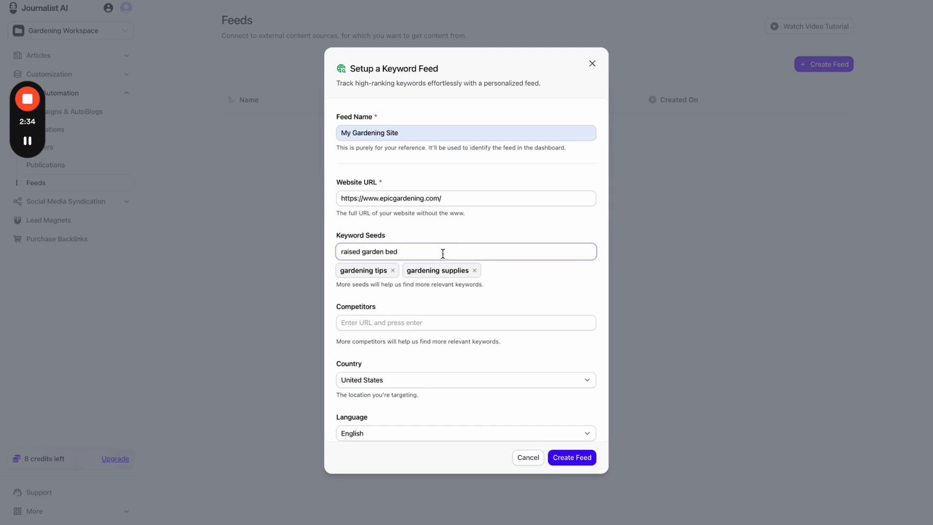
key("Return")
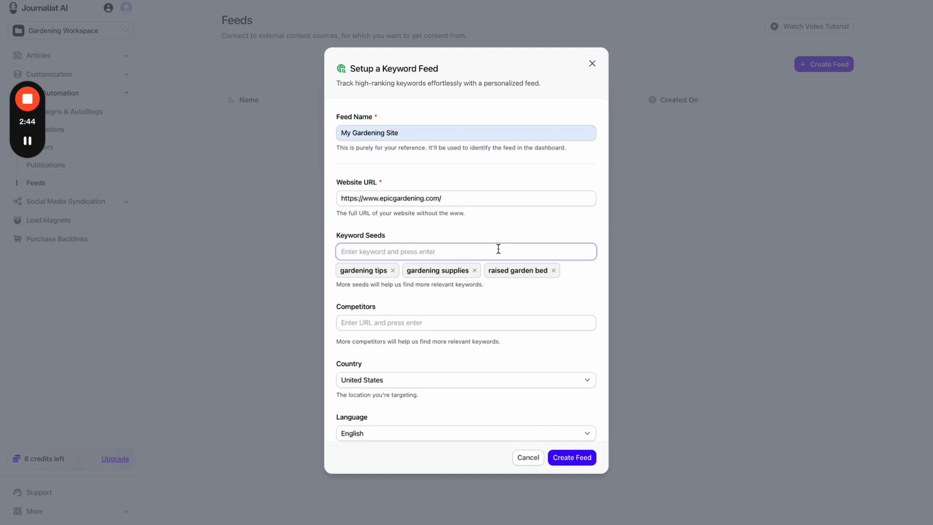
scroll(498, 249, "down", 1)
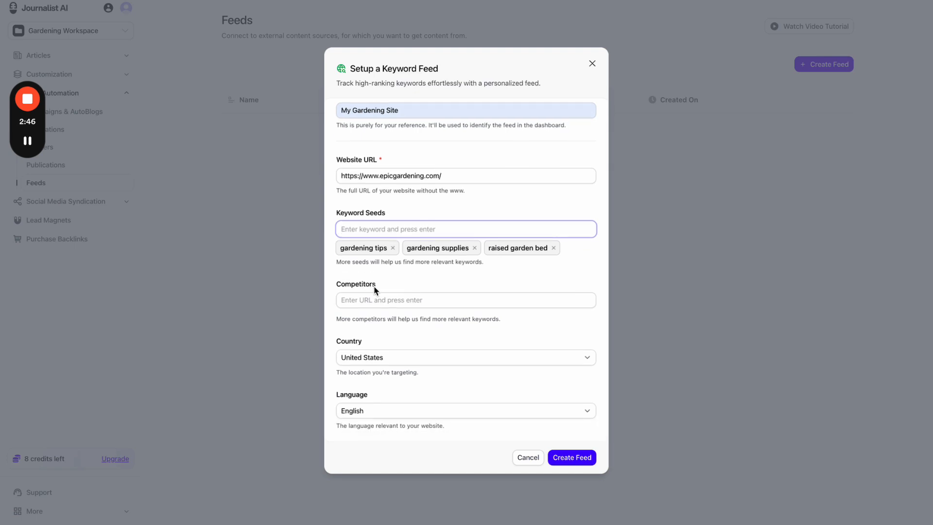
left_click_drag(356, 319, 472, 319)
double_click(481, 320)
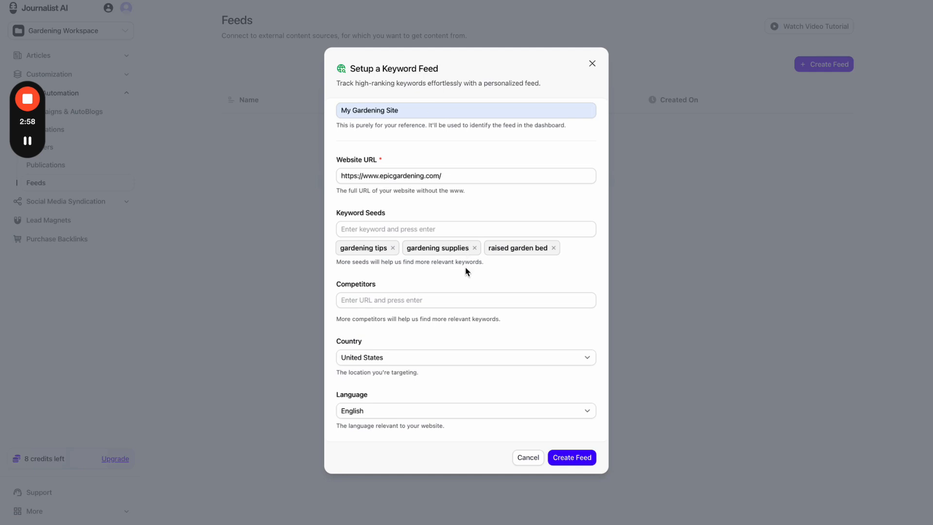
left_click_drag(470, 175, 337, 175)
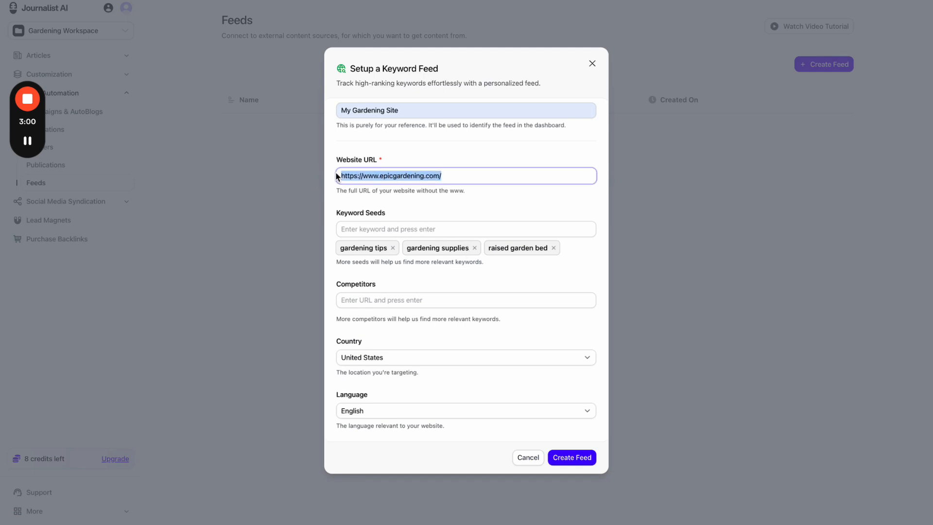
left_click(393, 164)
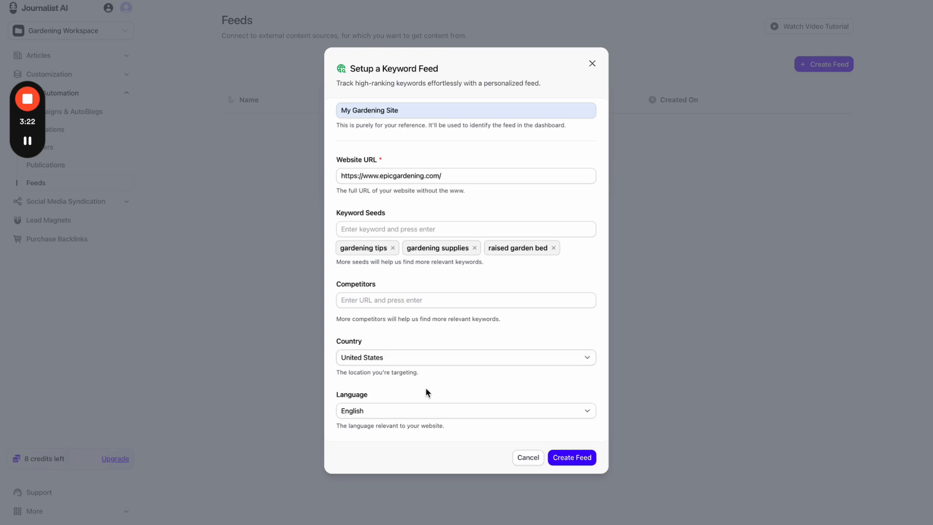
left_click(441, 295)
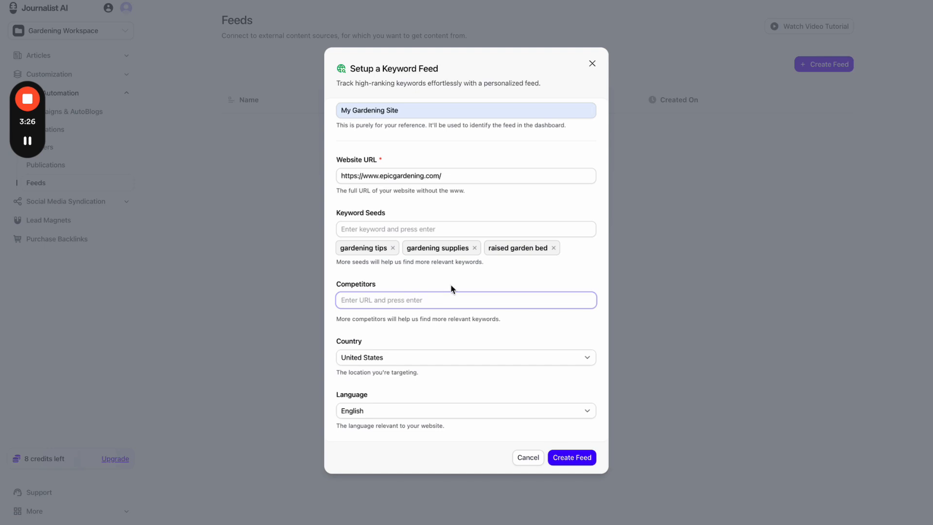
left_click(453, 286)
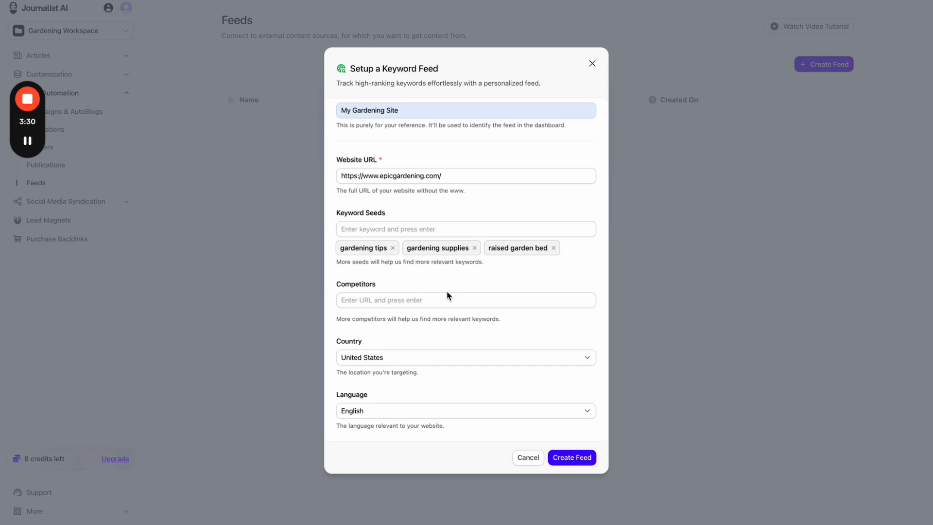
- Create the My Gardening Site feed and browse its 16 keywords, led by plant nursery near me
left_click(568, 459)
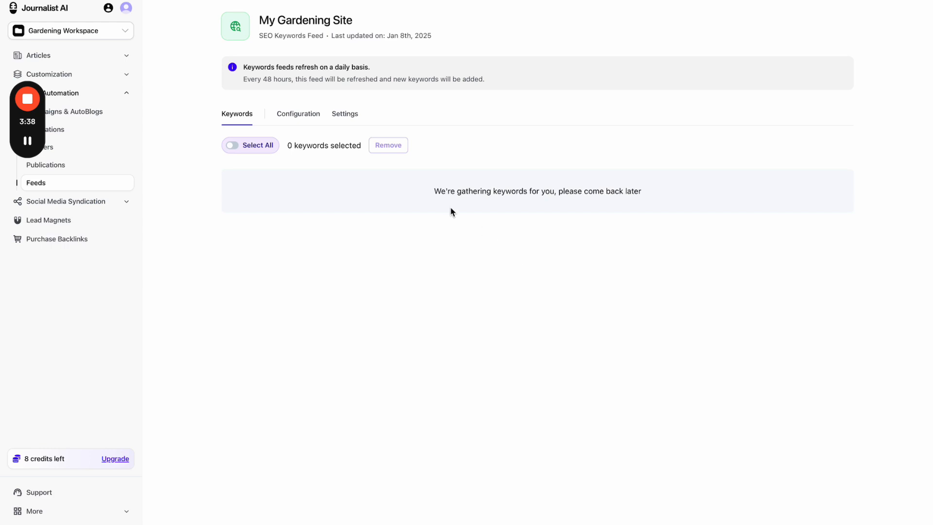
left_click_drag(432, 191, 546, 190)
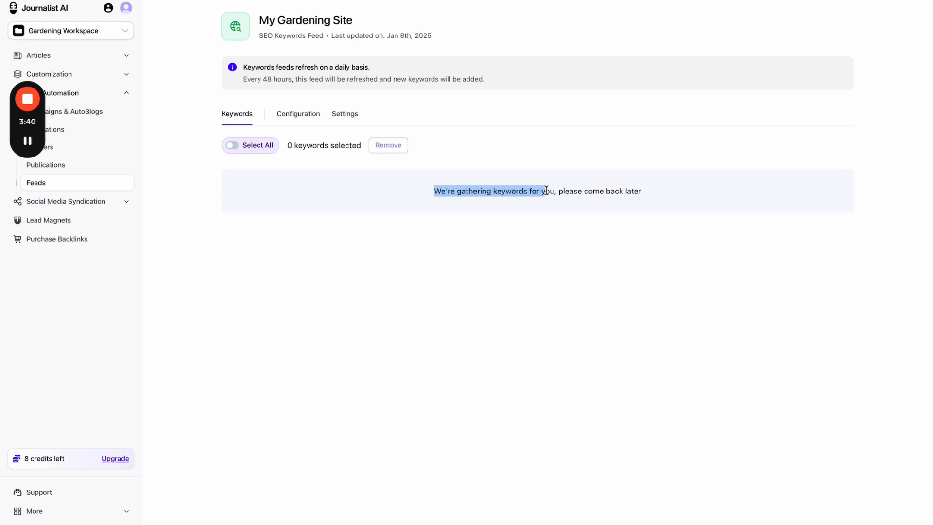
left_click(543, 223)
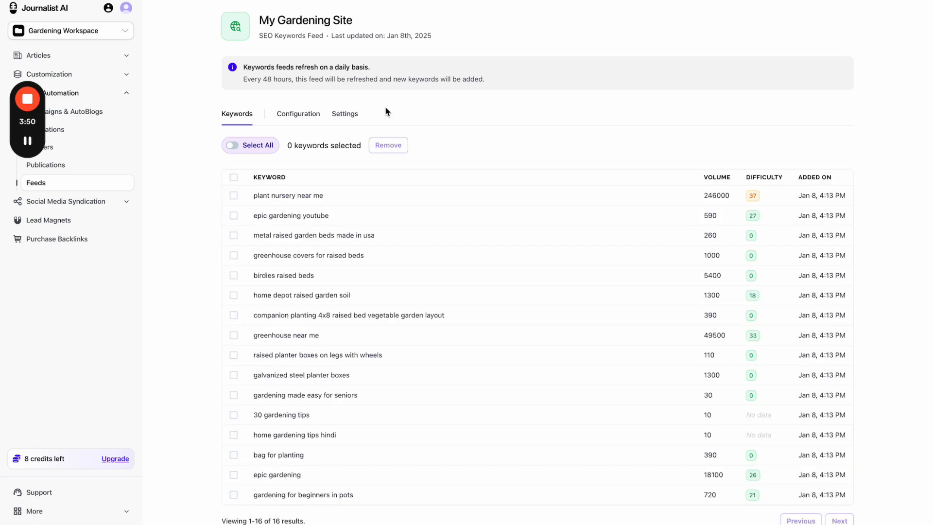
scroll(458, 130, "down", 1)
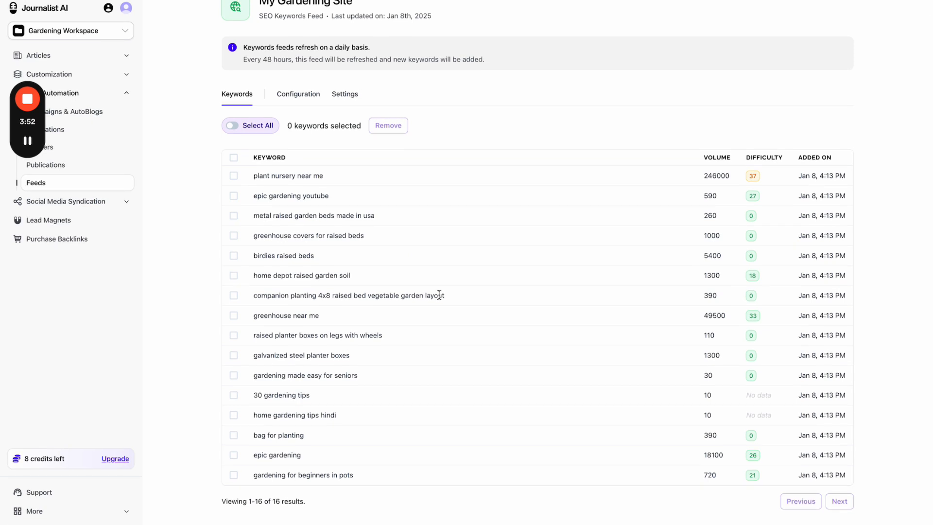
scroll(439, 295, "up", 1)
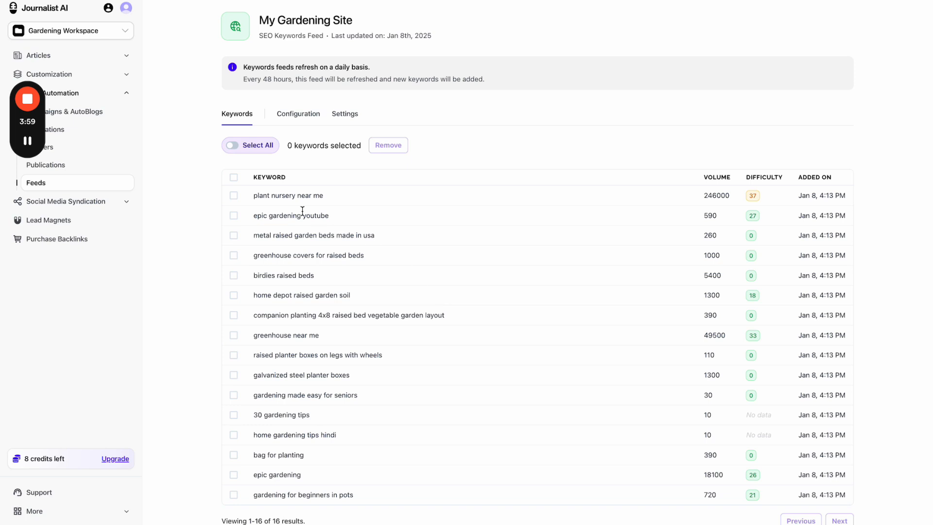
- Zoom to 100% and review the keyword table, briefly checking the Epic Gardening tab
key("super+plus")
key("super+plus")
scroll(249, 205, "down", 1)
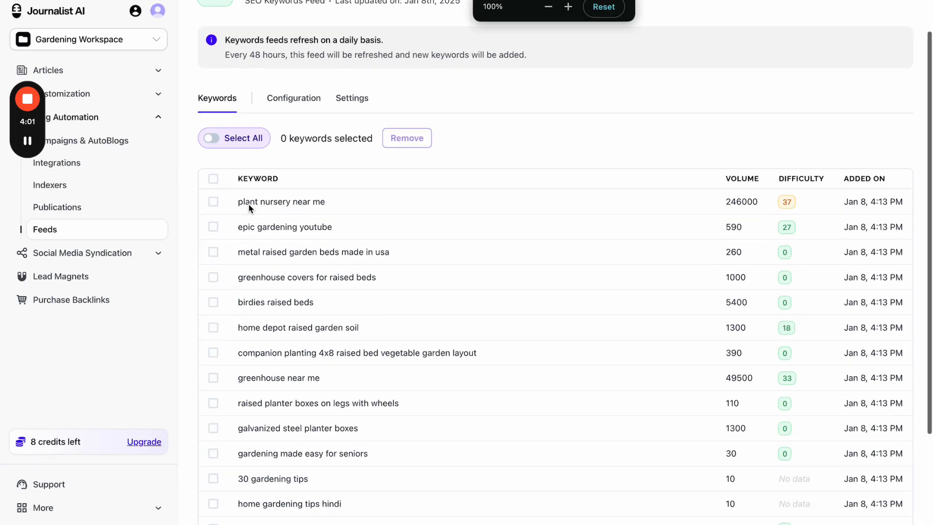
scroll(249, 204, "down", 1)
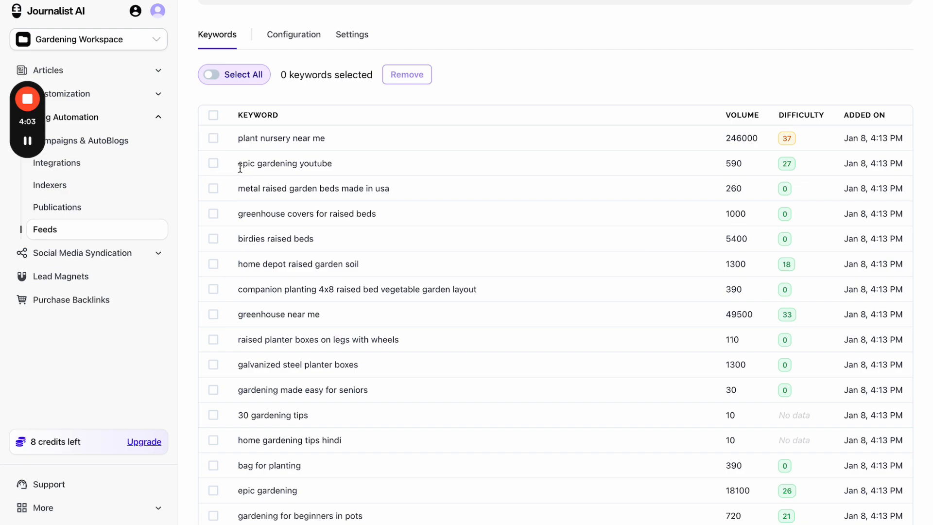
left_click_drag(238, 166, 333, 165)
left_click(150, 0)
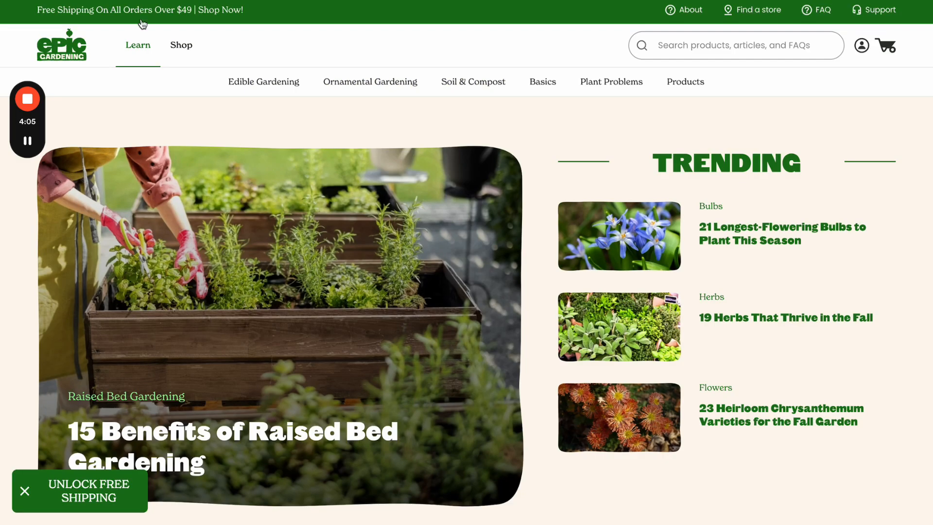
left_click(204, 0)
scroll(254, 181, "down", 1)
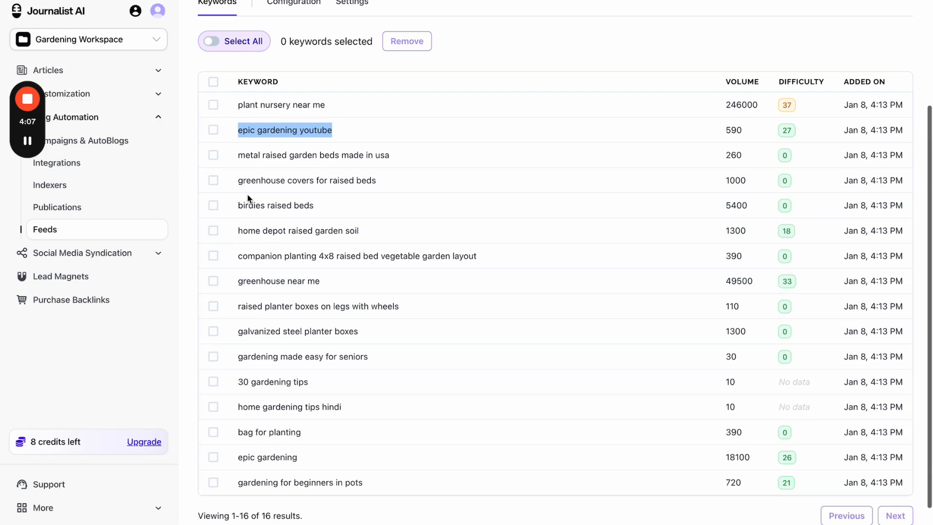
left_click_drag(240, 184, 367, 180)
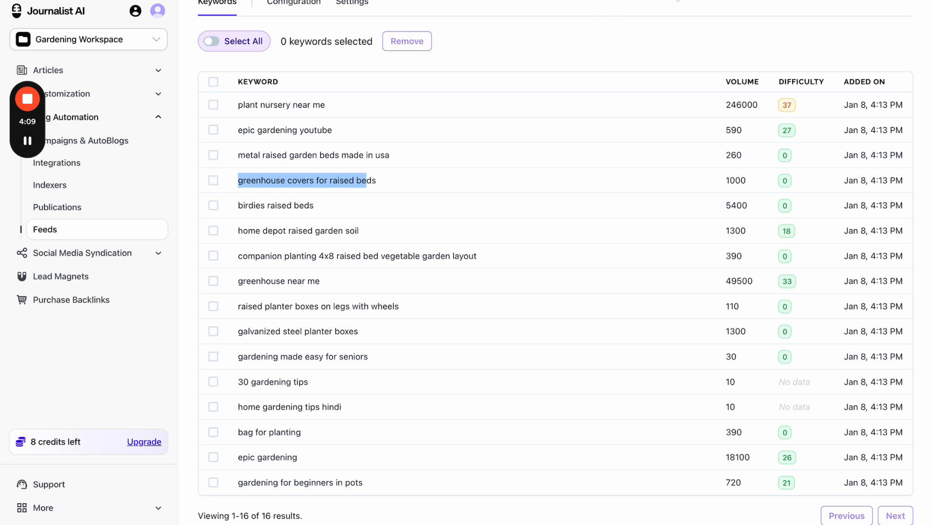
- Annotate the epic gardening youtube, greenhouse covers and epic gardening keywords, then clear the marks
left_click(705, 0)
left_click_drag(429, 182, 413, 182)
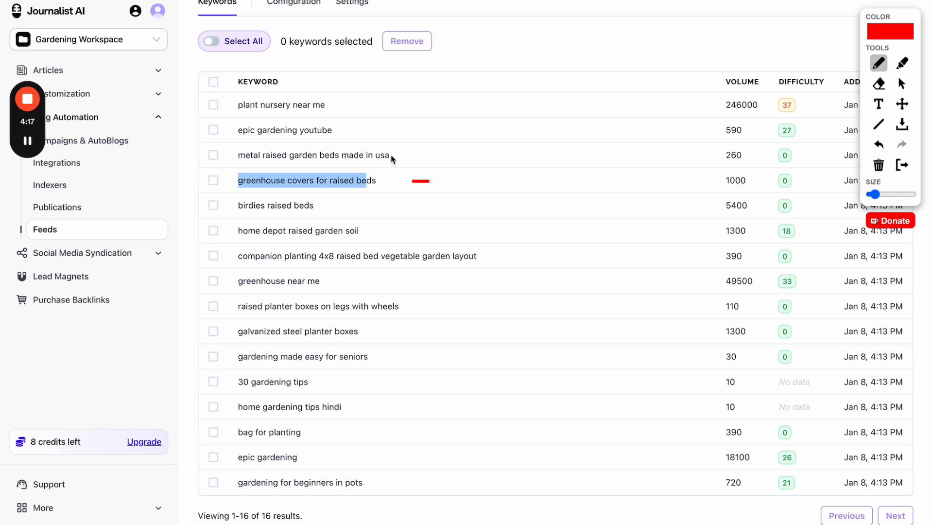
mouse_move(364, 137)
left_mouse_down()
mouse_move(366, 125)
mouse_move(367, 142)
left_mouse_up()
mouse_move(439, 187)
left_mouse_down()
mouse_move(439, 173)
mouse_move(441, 183)
left_mouse_up()
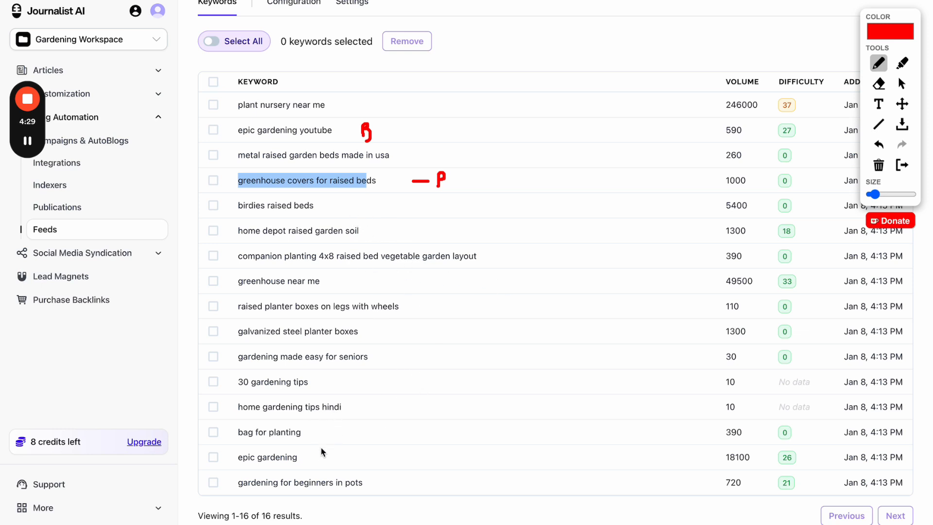
left_click_drag(312, 451, 315, 467)
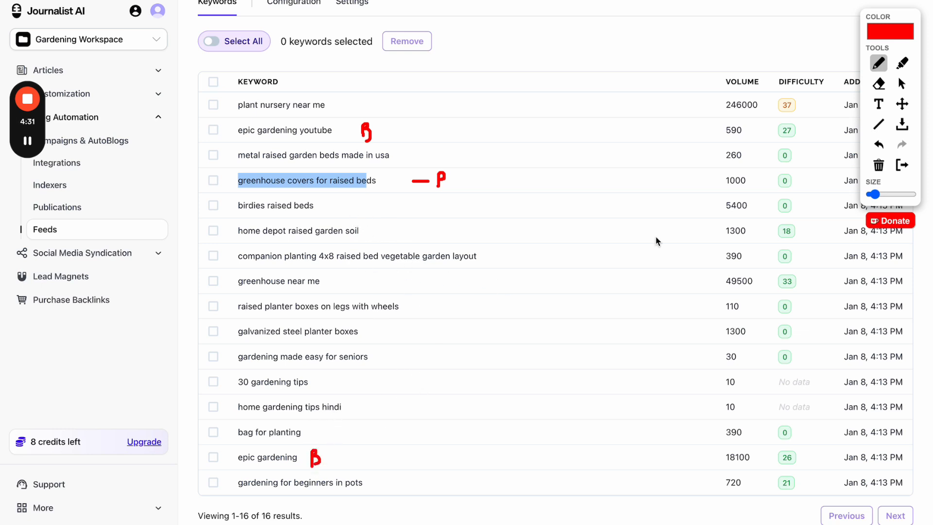
left_click(905, 166)
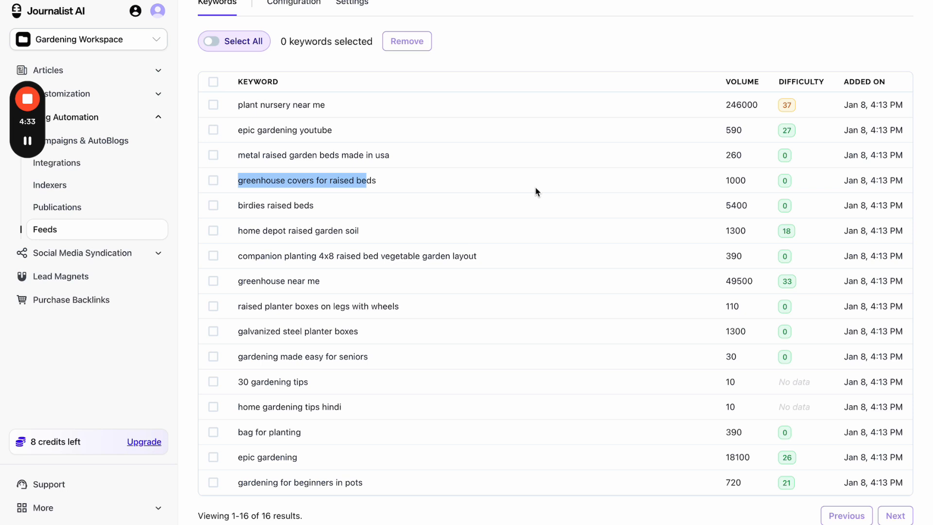
left_click(401, 208)
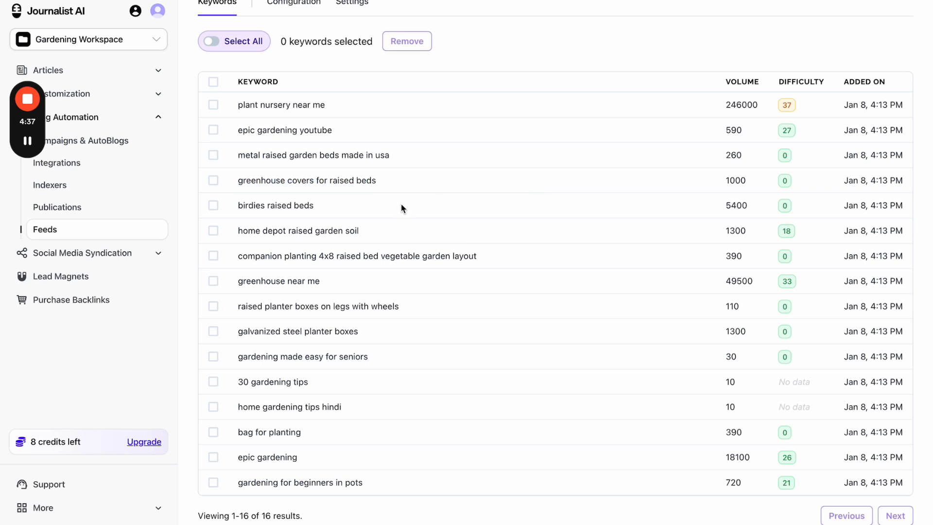
- Zoom the page back to 90% and return to the Feeds list
key("ctrl+minus")
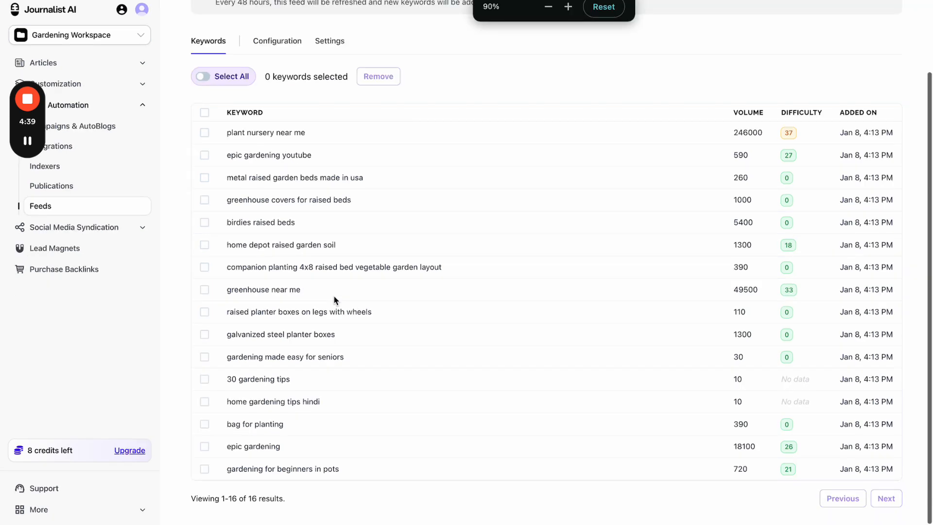
scroll(333, 296, "up", 2)
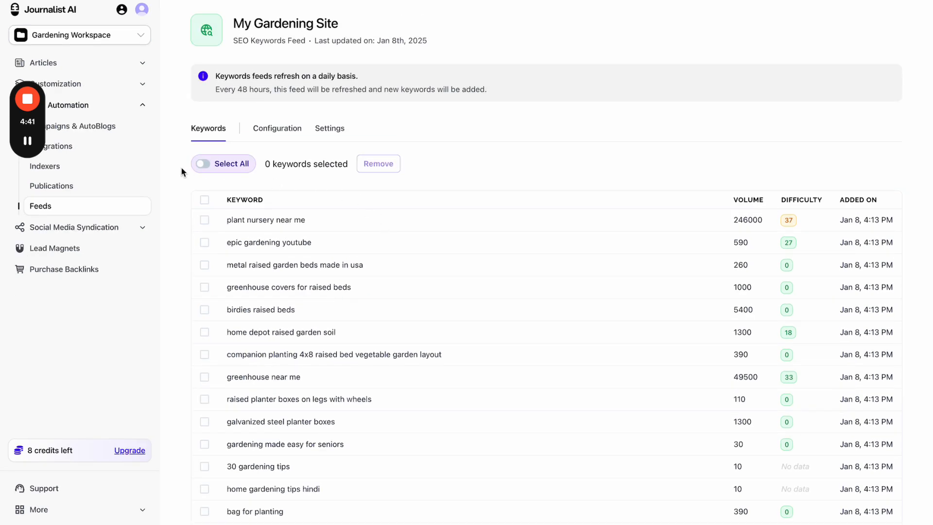
left_click(116, 208)
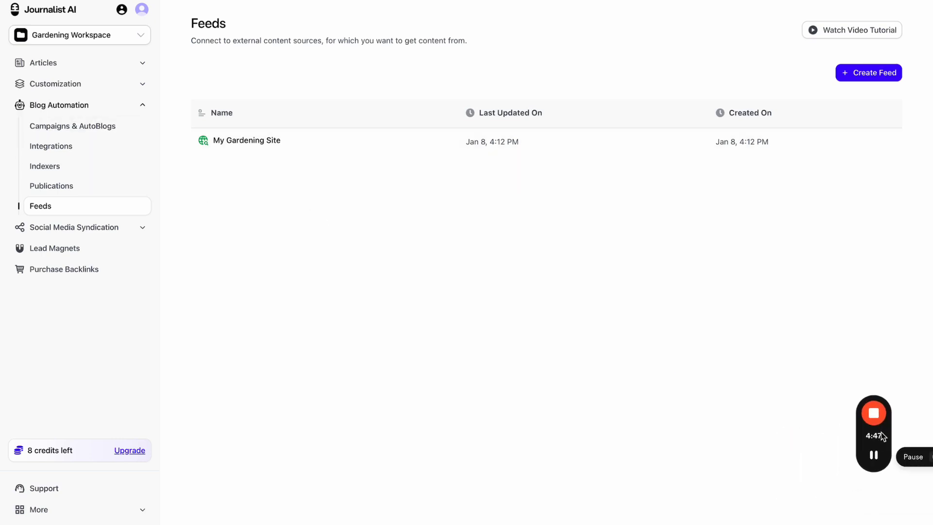
- Mark up the feeds page with red circles and arrows, then clear the drawings
key("alt+shift+d")
mouse_move(350, 176)
left_mouse_down()
mouse_move(350, 232)
mouse_move(408, 138)
mouse_move(394, 148)
left_mouse_up()
mouse_move(711, 45)
left_mouse_down()
mouse_move(479, 217)
mouse_move(486, 222)
mouse_move(718, 37)
left_mouse_up()
mouse_move(411, 219)
left_mouse_down()
mouse_move(411, 236)
mouse_move(428, 209)
mouse_move(422, 222)
left_mouse_up()
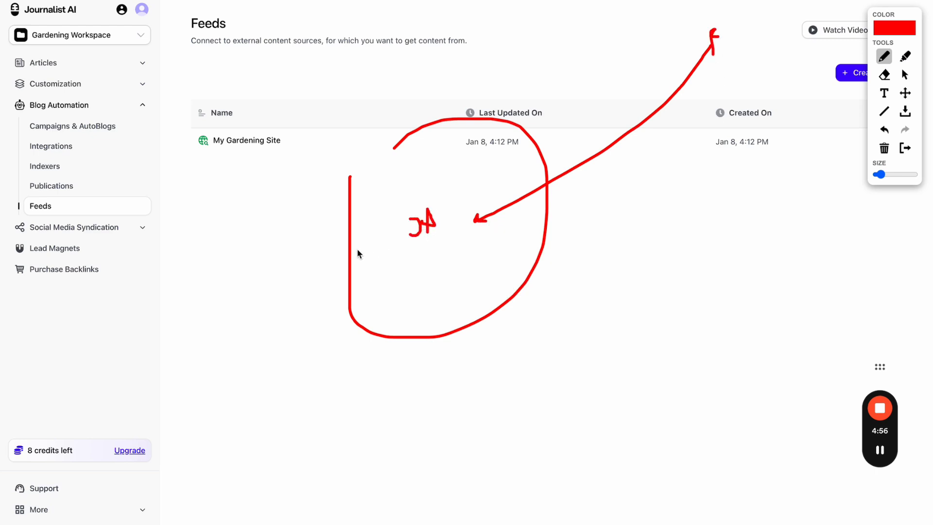
mouse_move(358, 249)
left_mouse_down()
mouse_move(235, 263)
mouse_move(247, 281)
left_mouse_up()
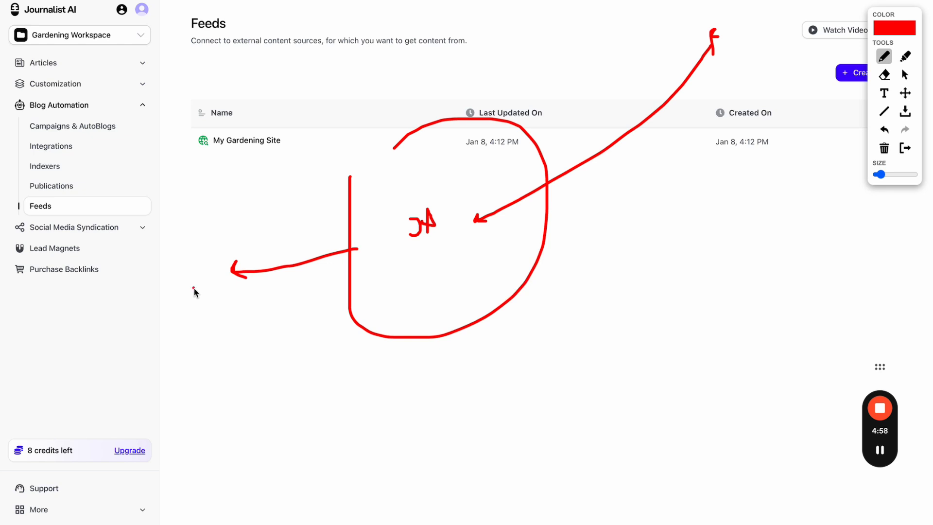
mouse_move(193, 291)
left_mouse_down()
mouse_move(197, 269)
mouse_move(193, 291)
left_mouse_up()
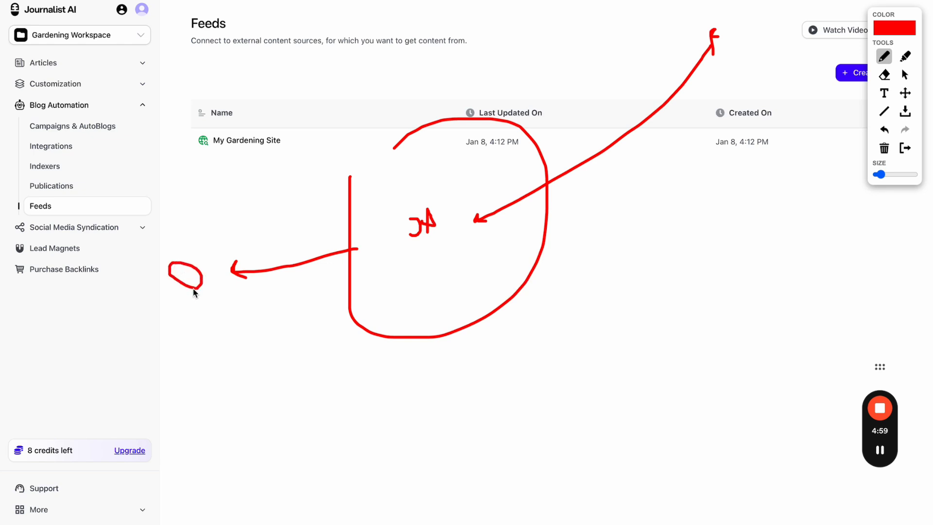
left_click(905, 147)
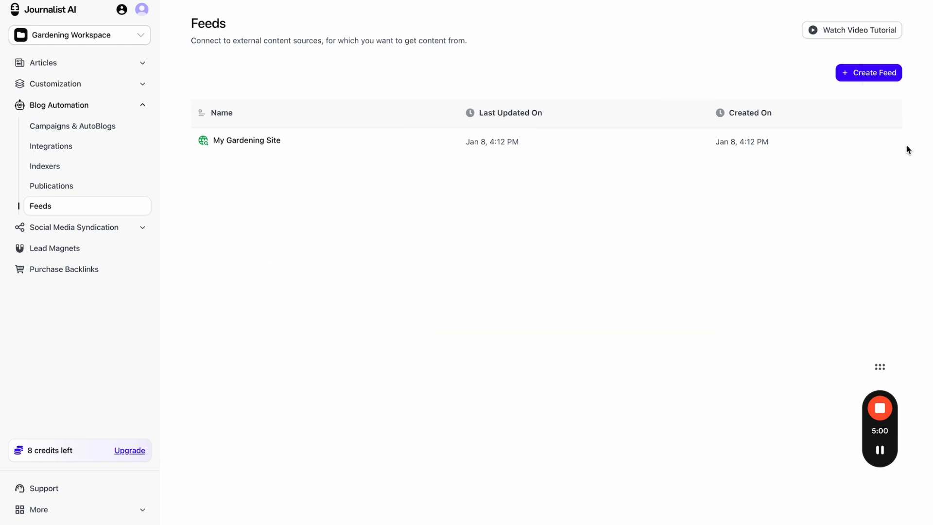
- Remove the keyword '30 gardening tips' from the My Gardening Site feed, leaving 15 keywords
left_click(298, 137)
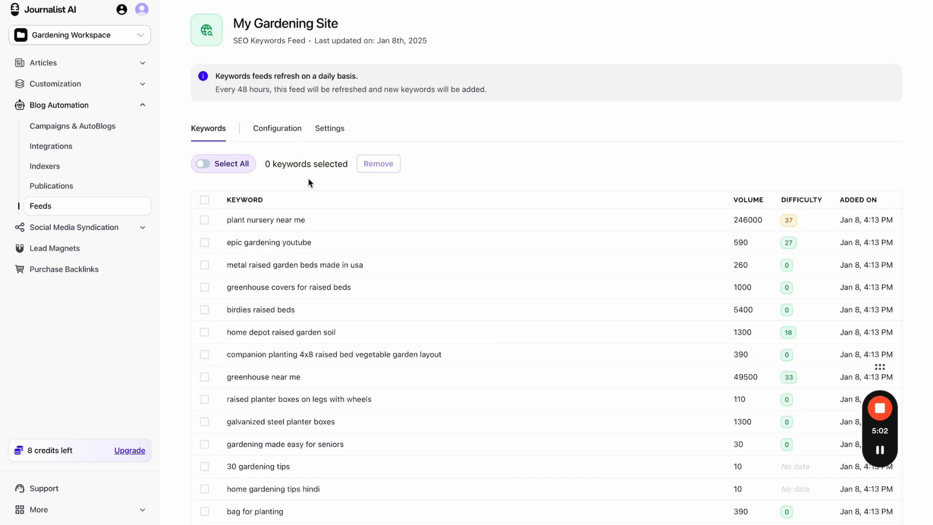
left_click(205, 199)
scroll(328, 194, "down", 1)
scroll(328, 194, "down", 2)
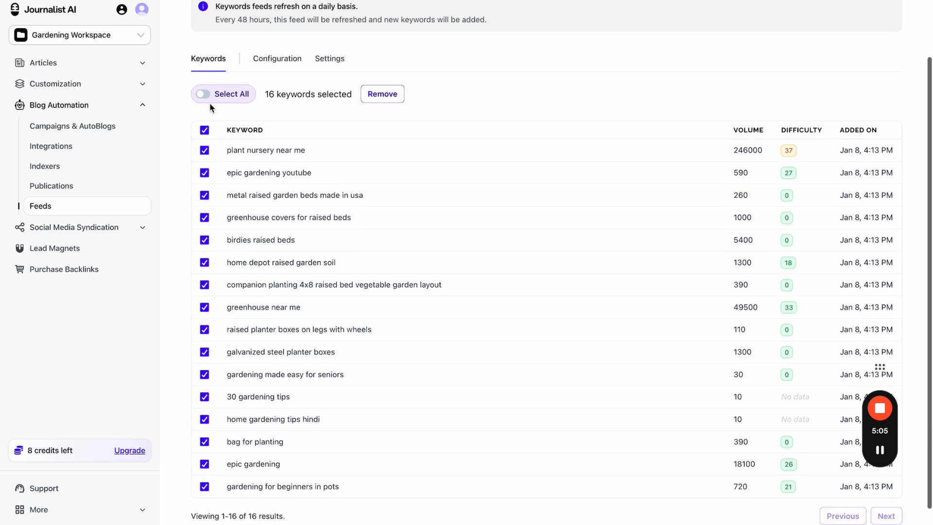
left_click(205, 130)
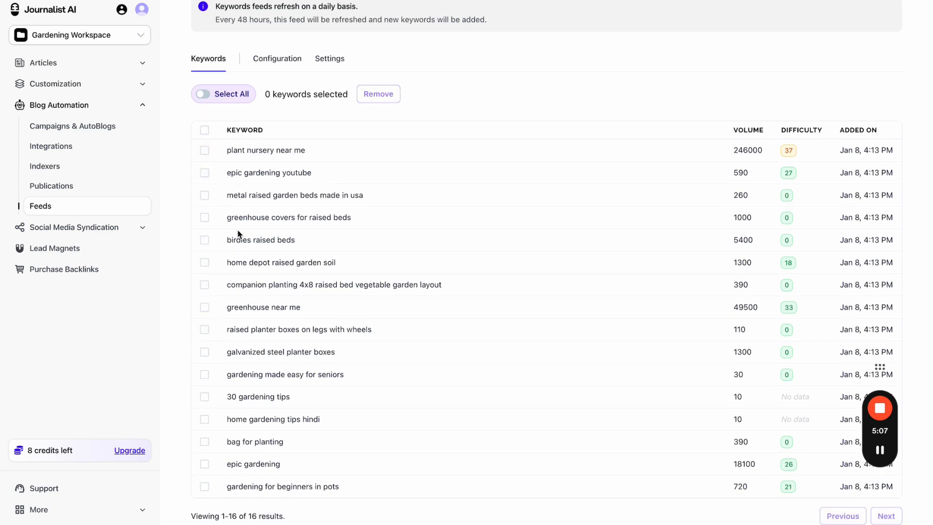
left_click(204, 397)
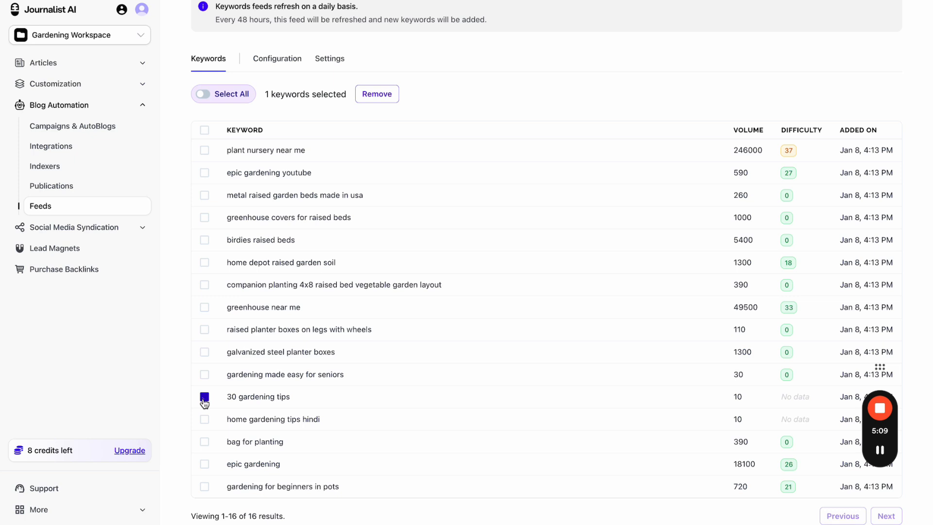
left_click(376, 93)
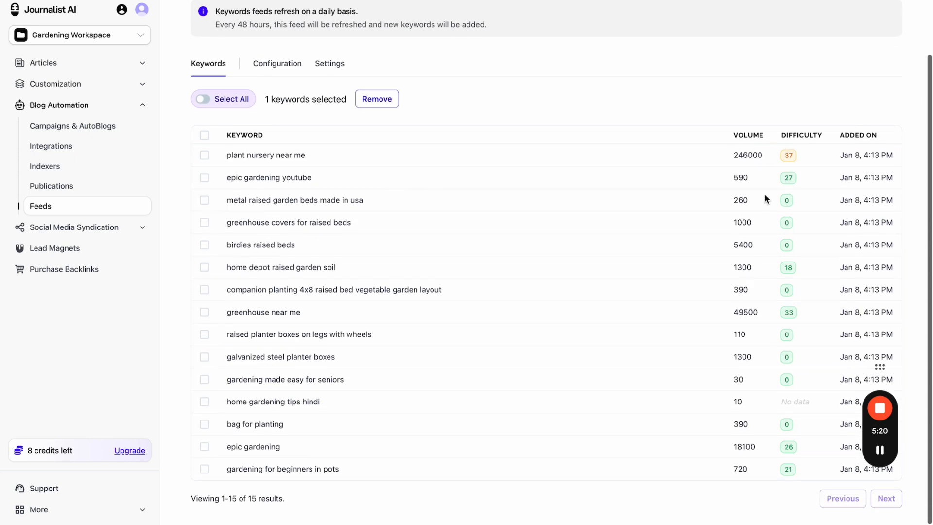
scroll(717, 146, "up", 2)
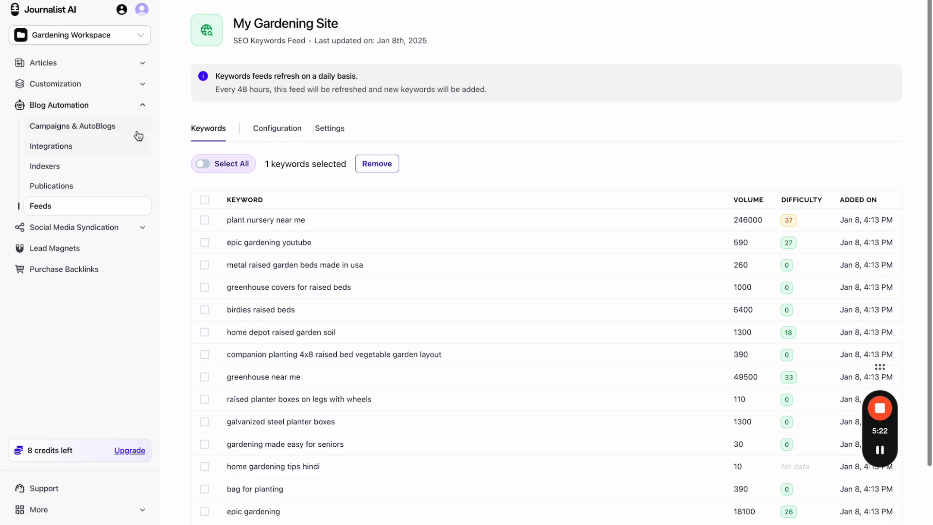
- Start a new campaign named 'Epic Gardening Campaign'
left_click(105, 129)
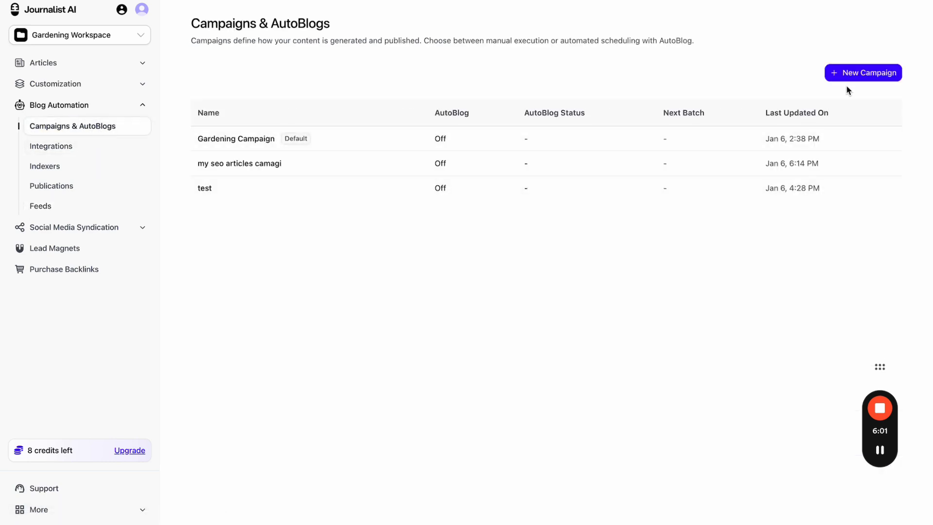
left_click(848, 79)
left_click(435, 232)
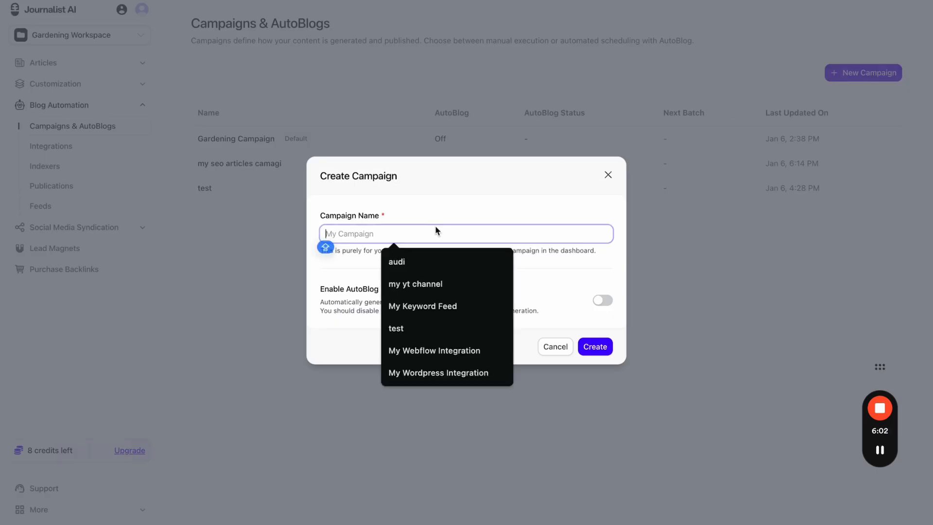
type("Epic")
left_click(444, 259)
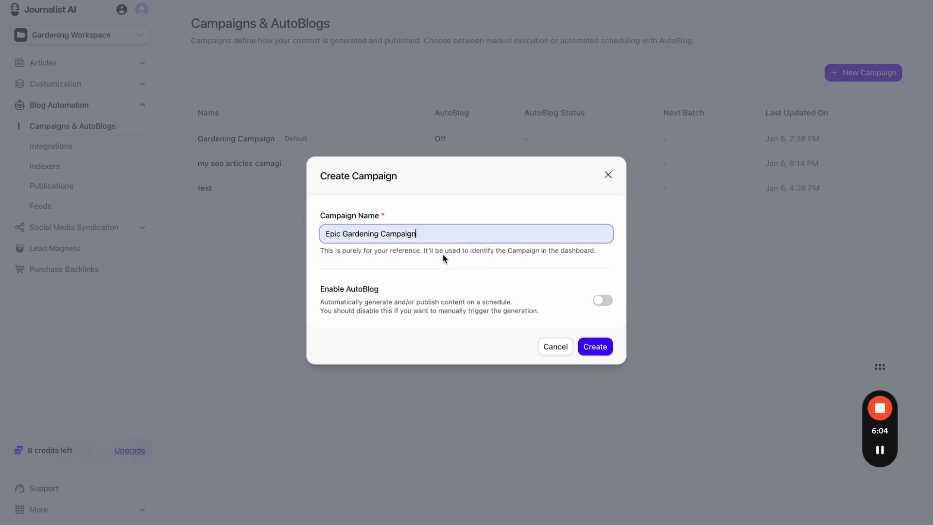
- Enable AutoBlog for the campaign at 100% page zoom so the automation levels appear
left_click(601, 300)
scroll(596, 297, "down", 1)
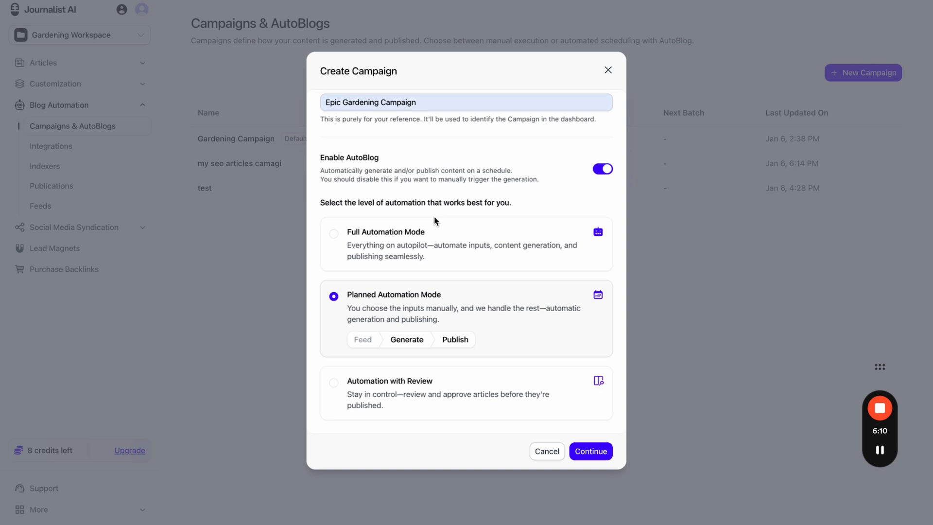
key("ctrl+plus")
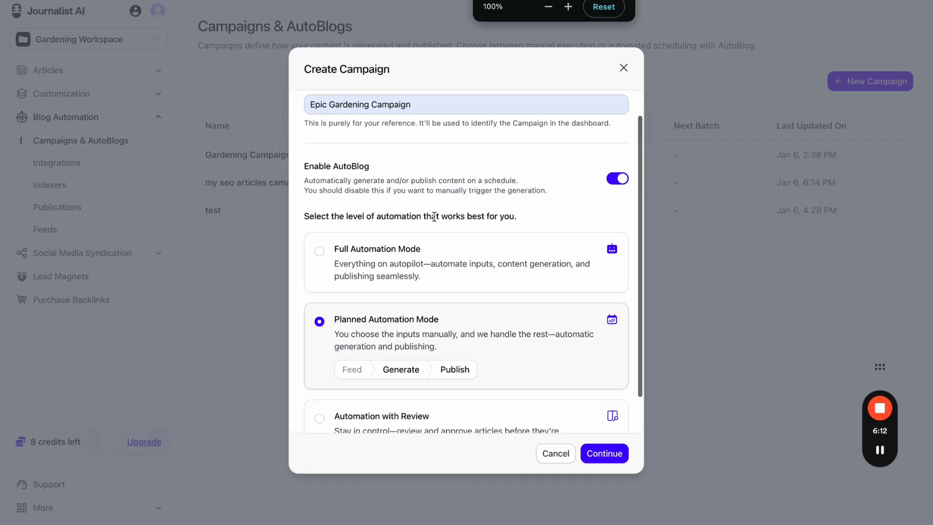
scroll(474, 167, "up", 1)
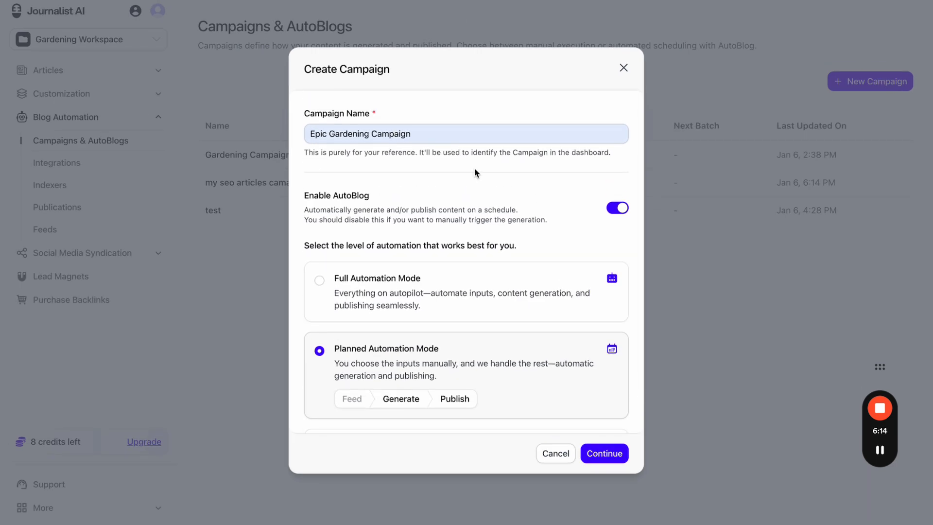
scroll(474, 171, "down", 1)
left_click(616, 176)
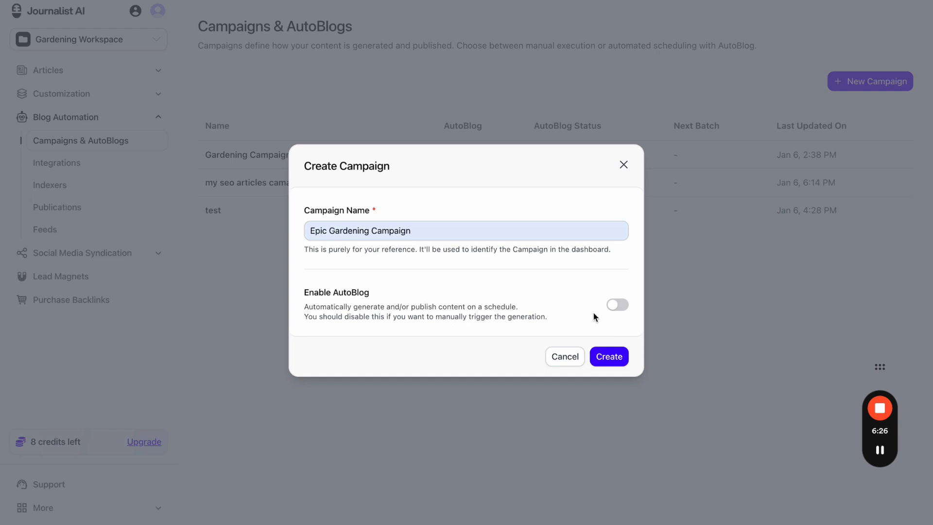
left_click(618, 305)
scroll(554, 269, "down", 3)
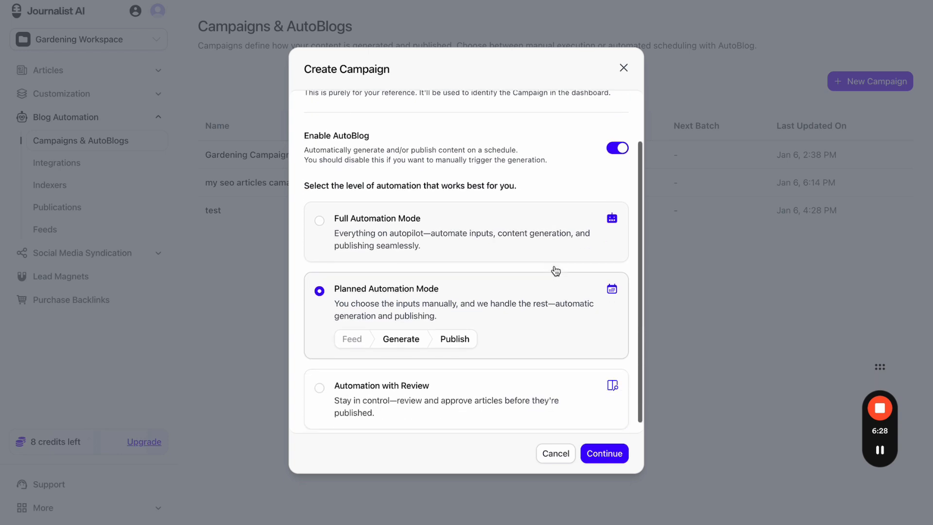
- Compare the automation modes, settle on Full Automation Mode, and continue to configuration
left_click(431, 235)
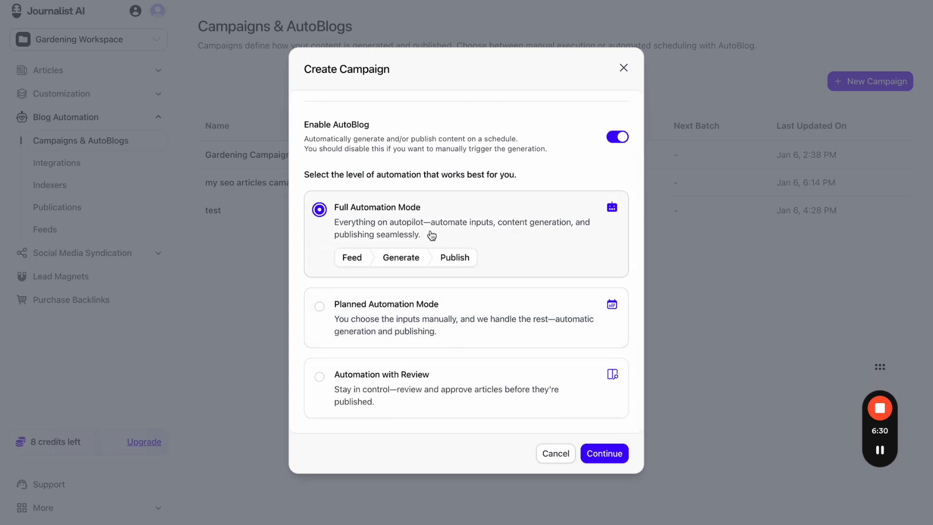
left_click(426, 308)
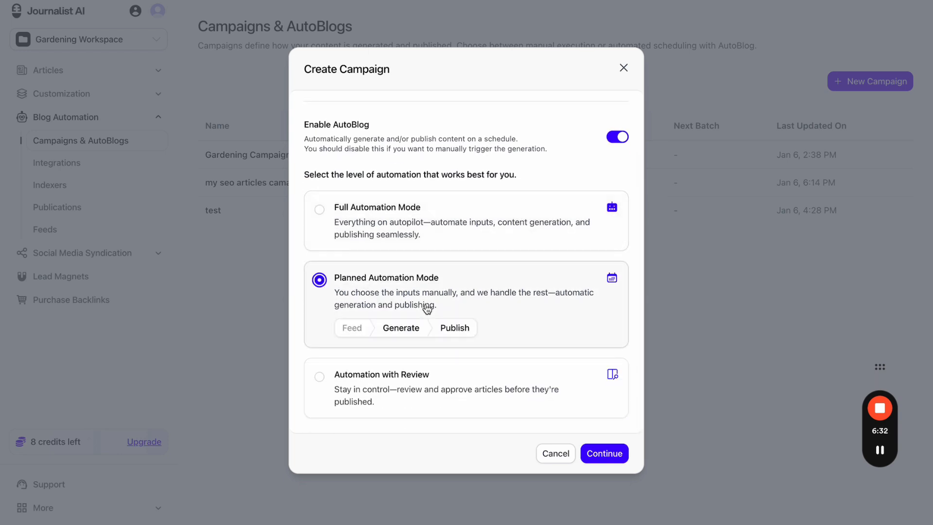
left_click(427, 382)
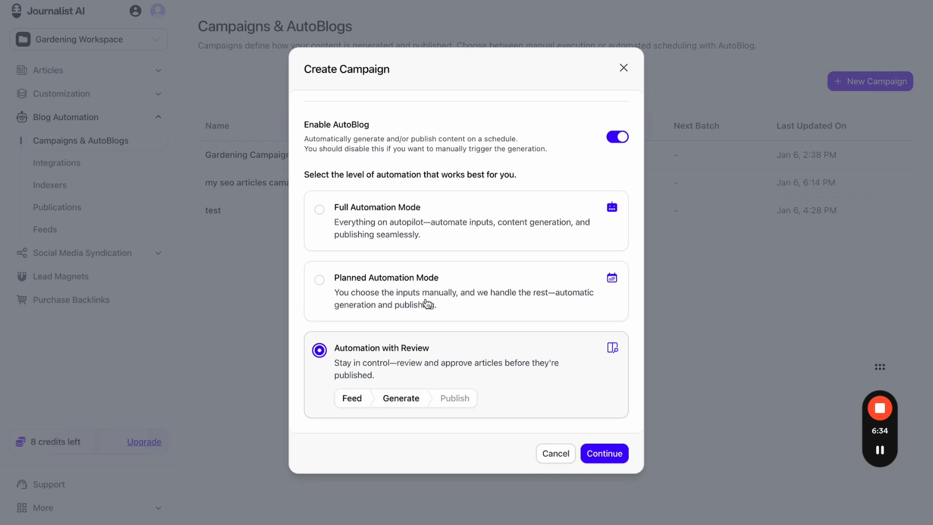
left_click(432, 236)
left_click(427, 321)
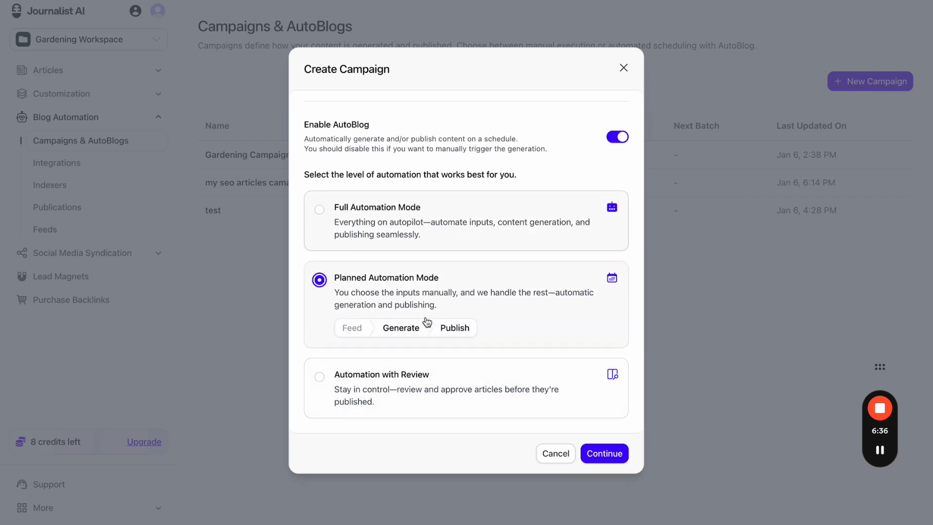
left_click(427, 384)
left_click(456, 223)
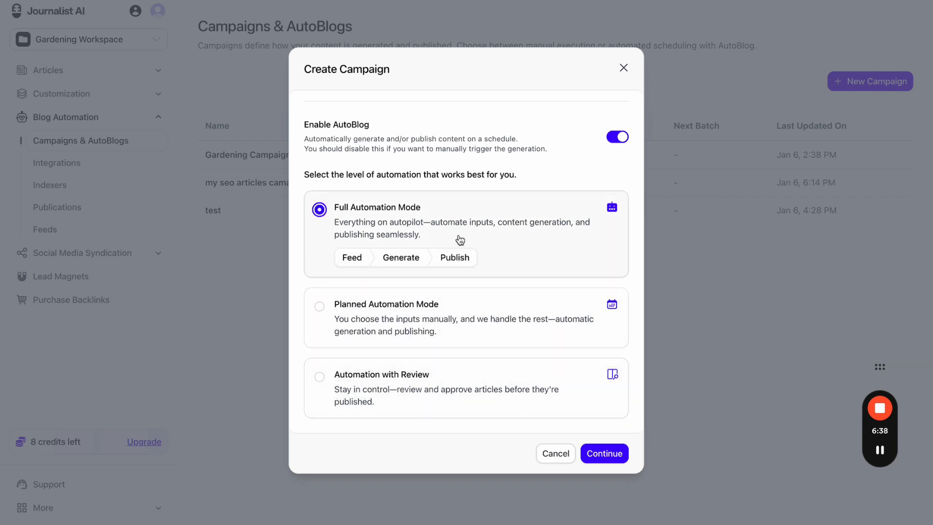
left_click(615, 456)
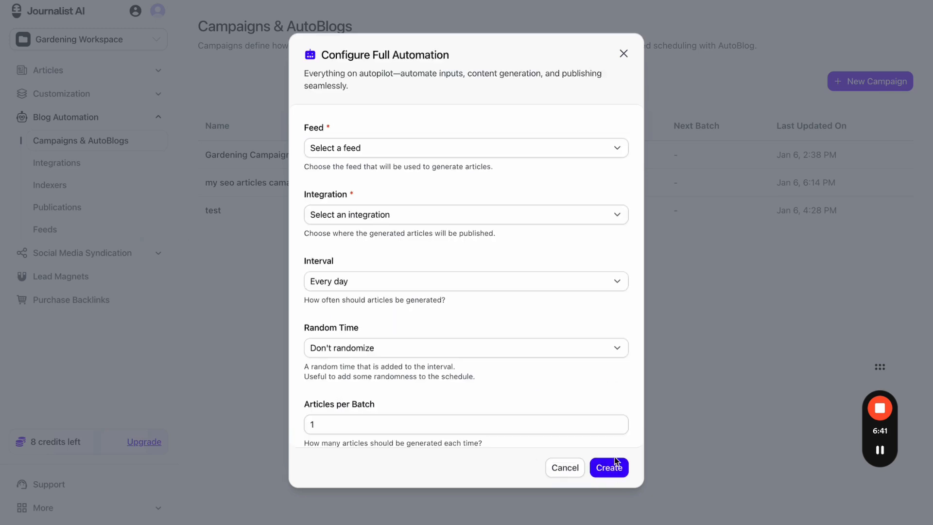
- Link the My Gardening Site feed and My Wordpress Integration to the campaign
left_click(387, 148)
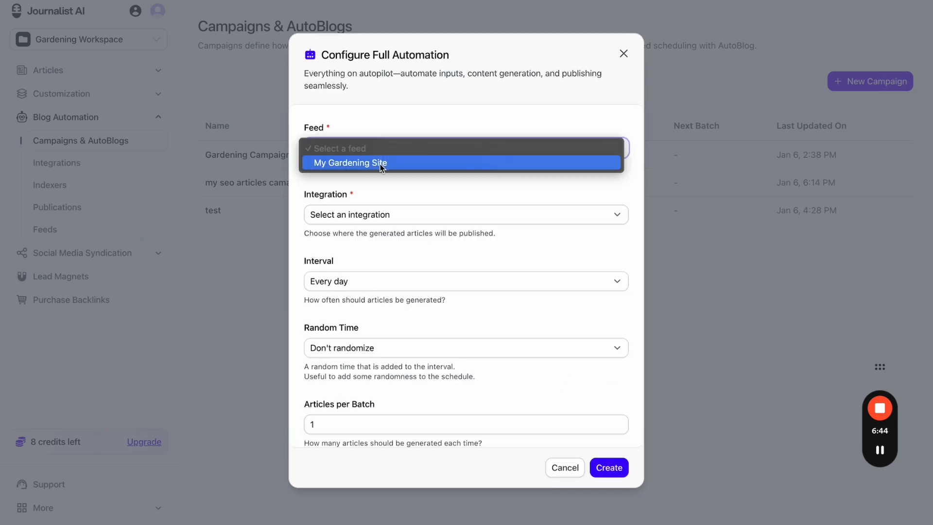
left_click(380, 164)
left_click(383, 216)
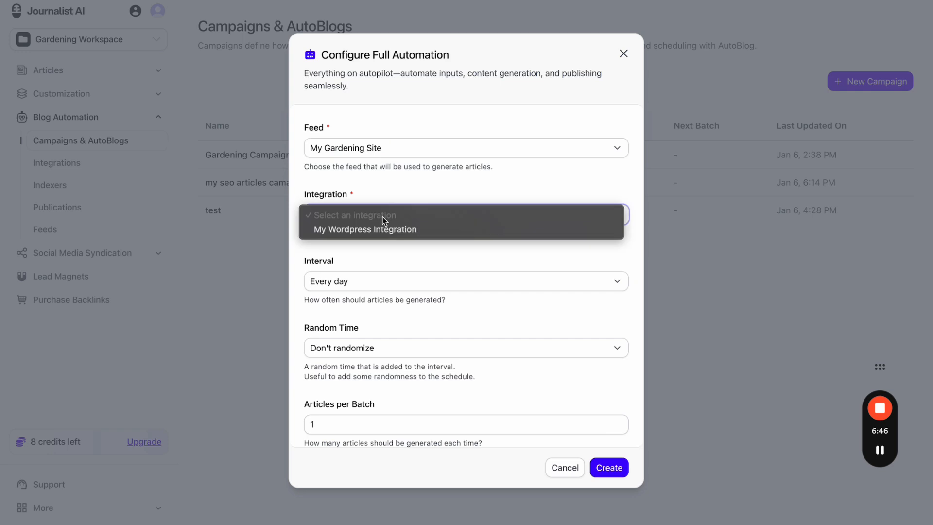
left_click(393, 229)
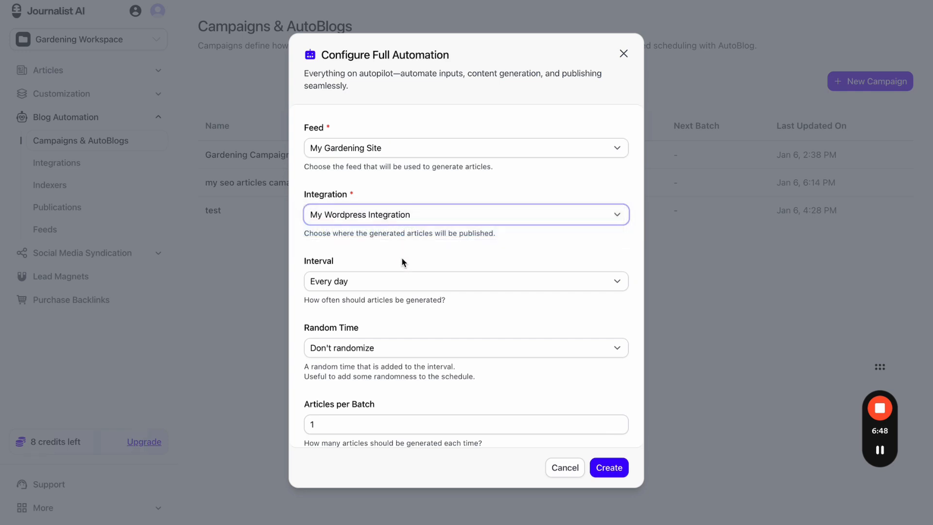
- Set an Every day interval, Don't randomize random time, and 5 articles per batch
scroll(402, 262, "down", 1)
left_click(398, 270)
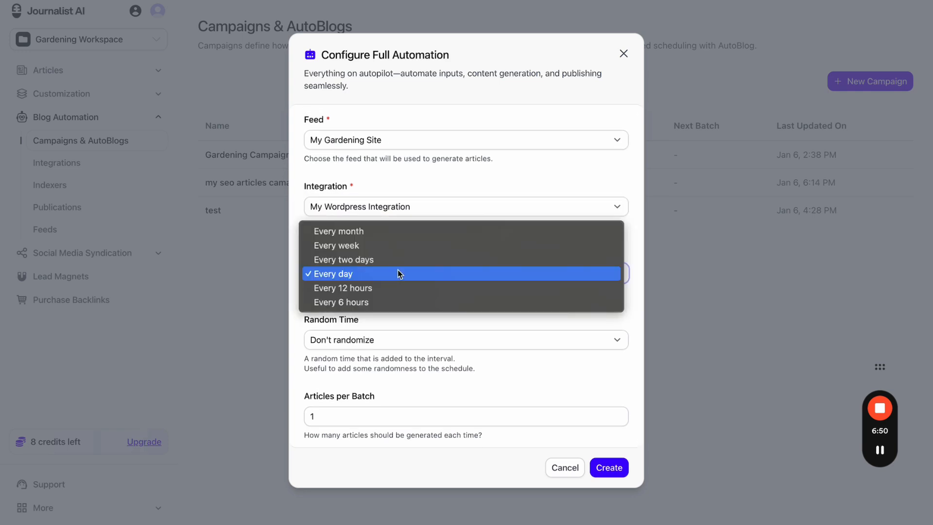
left_click(398, 274)
scroll(389, 311, "down", 1)
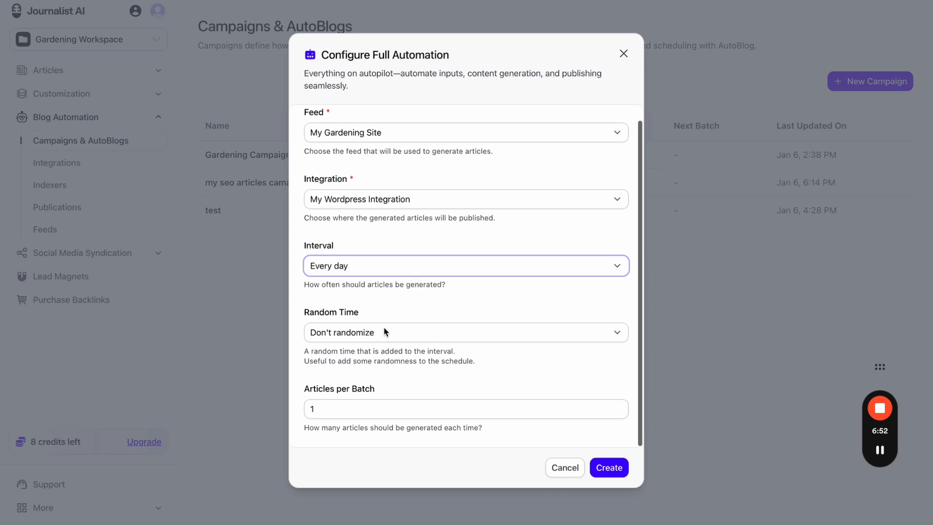
left_click(383, 331)
left_click(396, 312)
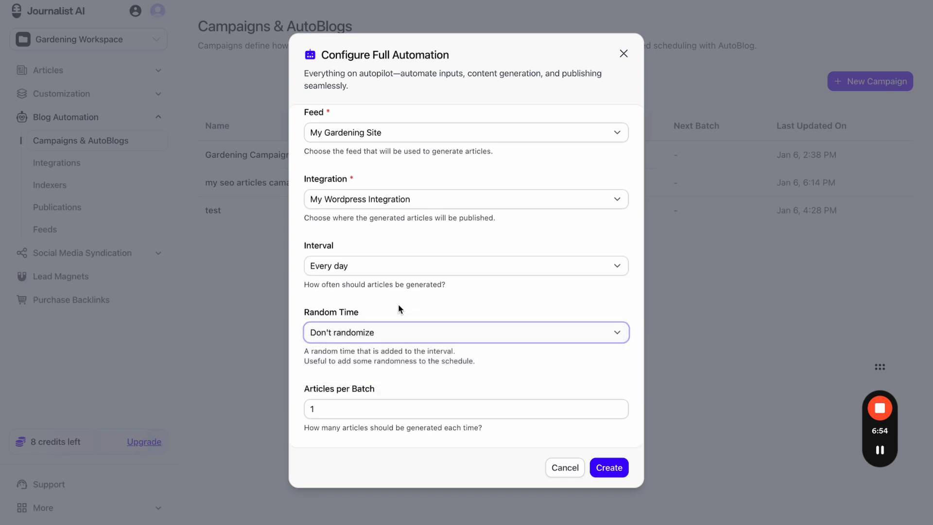
left_click(389, 412)
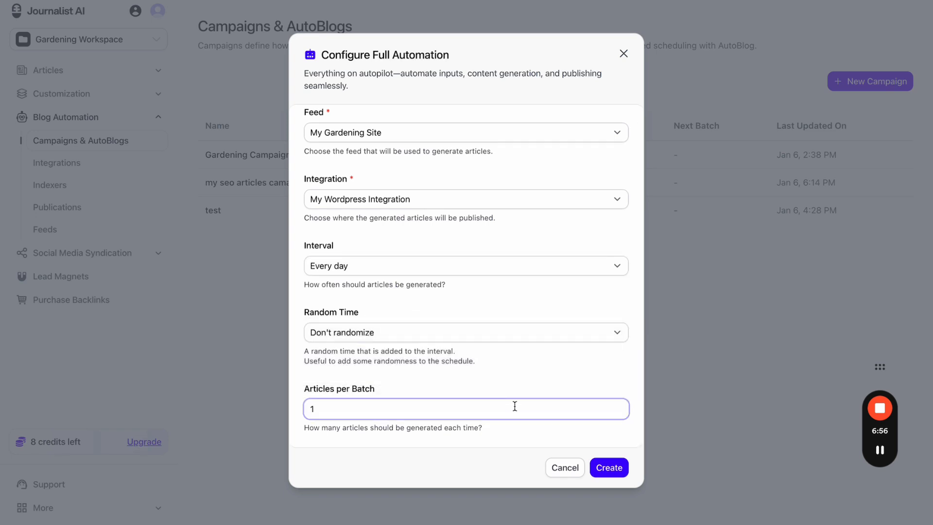
key("BackSpace")
type("5")
left_click(551, 375)
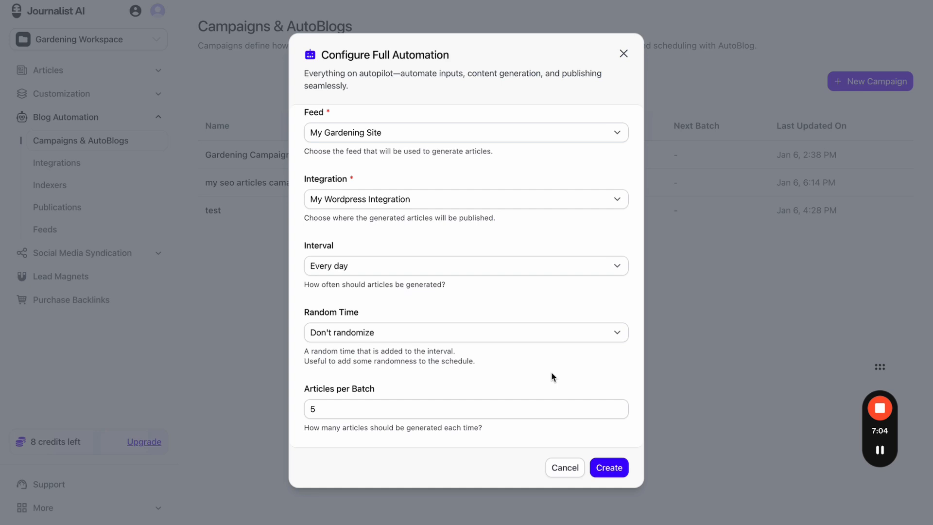
- Change the interval to weekly, create the Full-mode campaign, and zoom the page to 90%
left_click(397, 267)
left_click(389, 259)
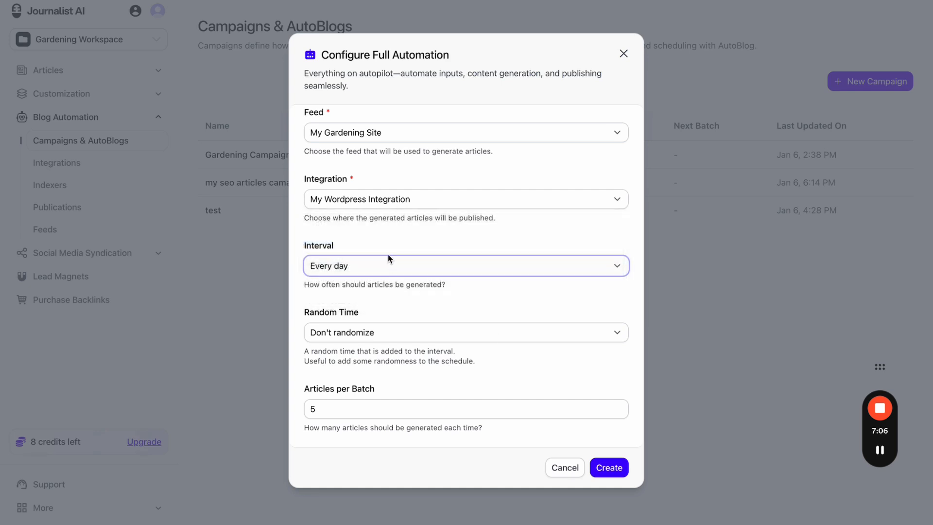
left_click(423, 327)
left_click(423, 327)
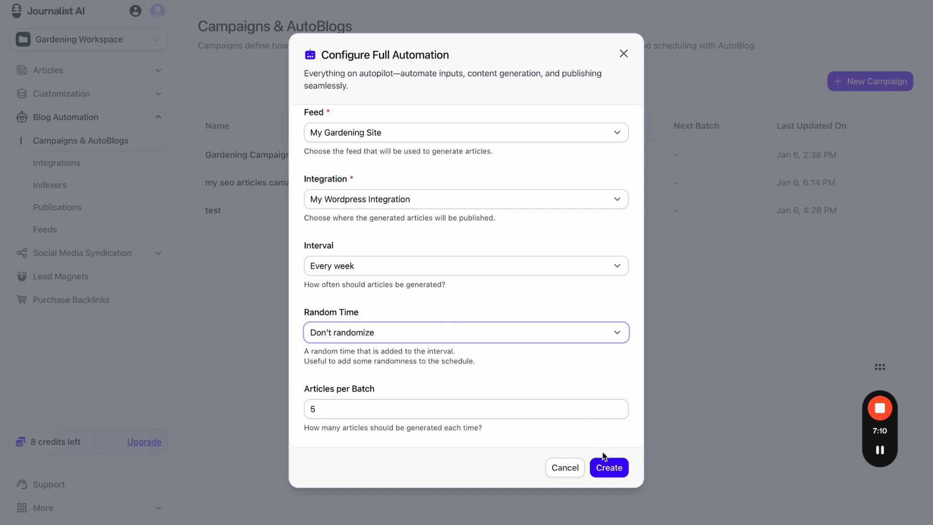
left_click(607, 467)
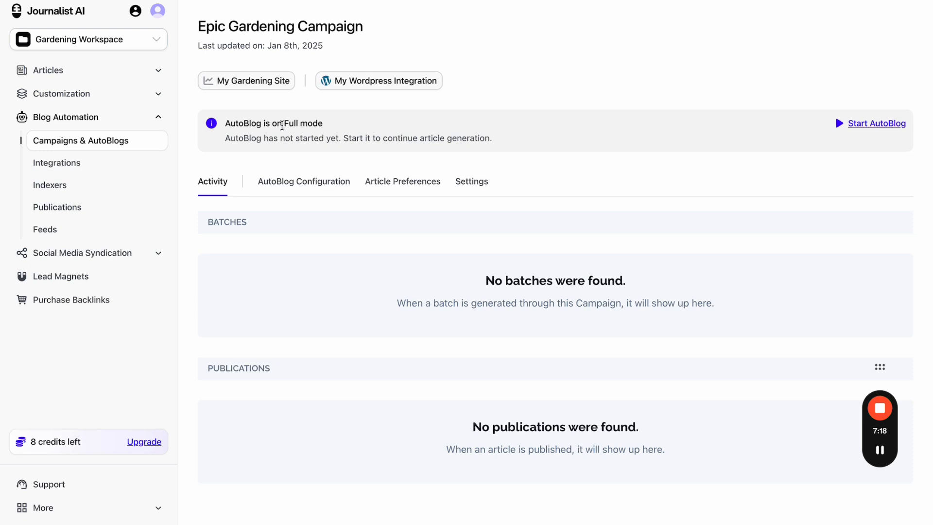
left_click_drag(282, 123, 340, 124)
key("ctrl+minus")
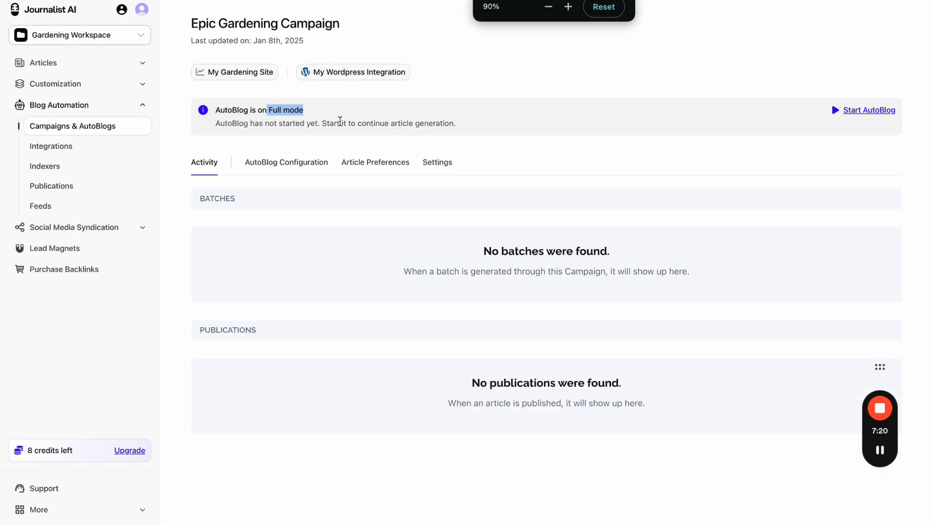
left_click(91, 129)
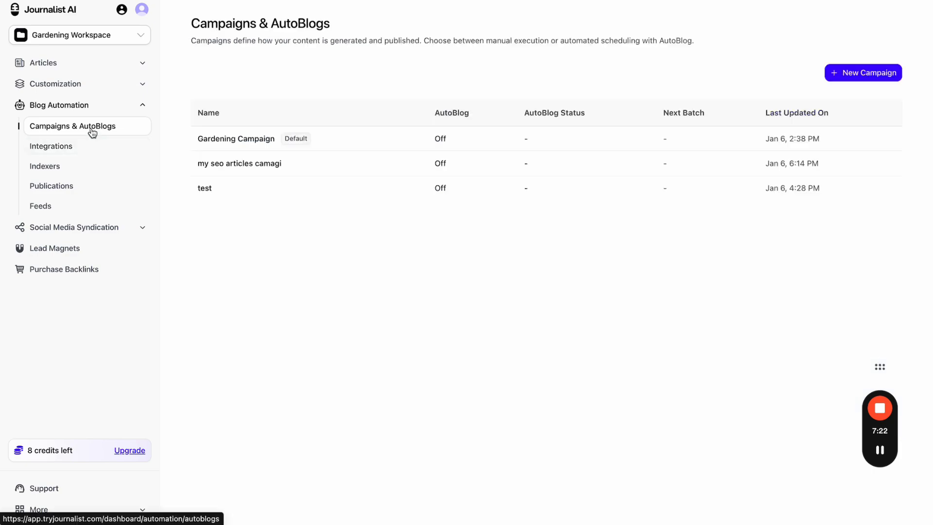
left_click(882, 77)
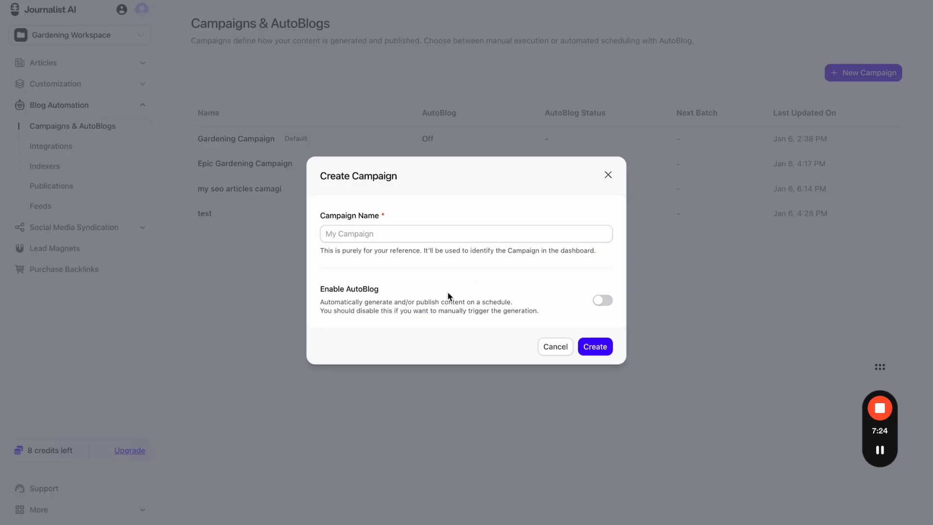
left_click(605, 301)
scroll(603, 304, "down", 1)
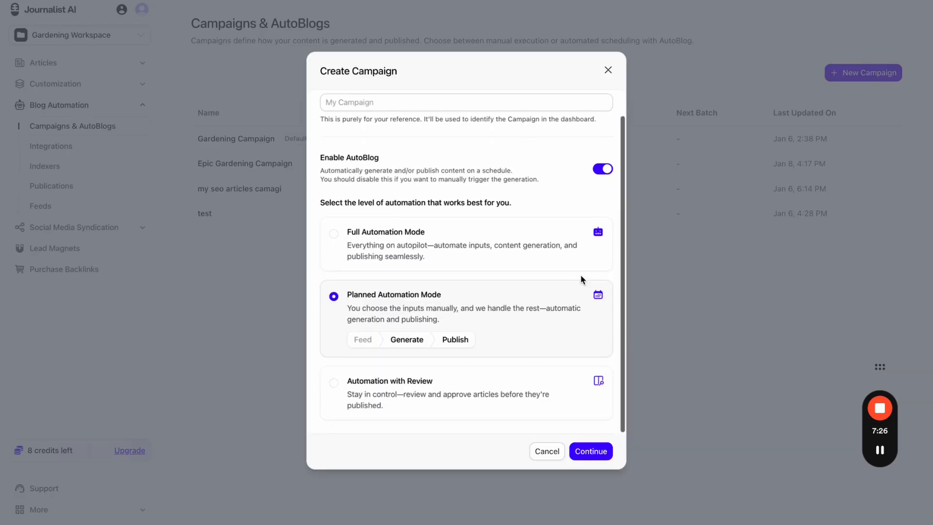
left_click(517, 250)
key("ctrl+plus")
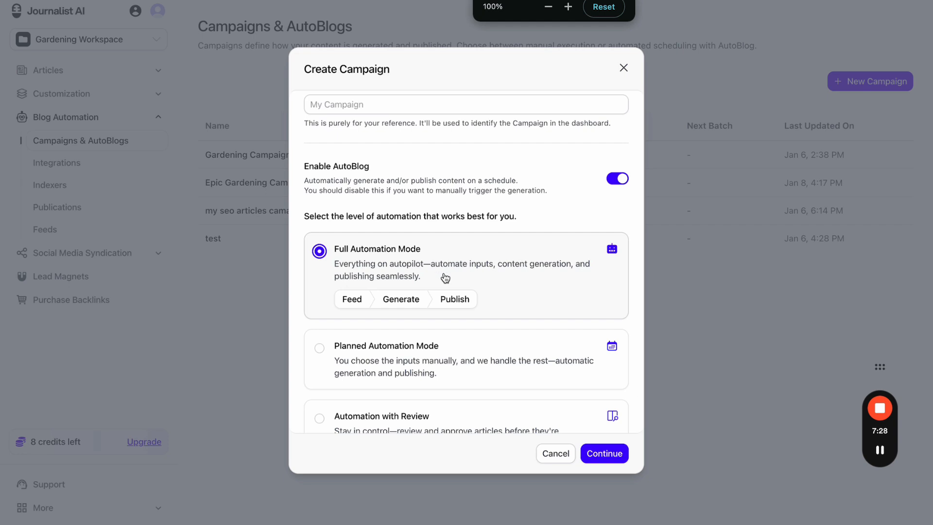
scroll(446, 278, "down", 2)
left_click(468, 313)
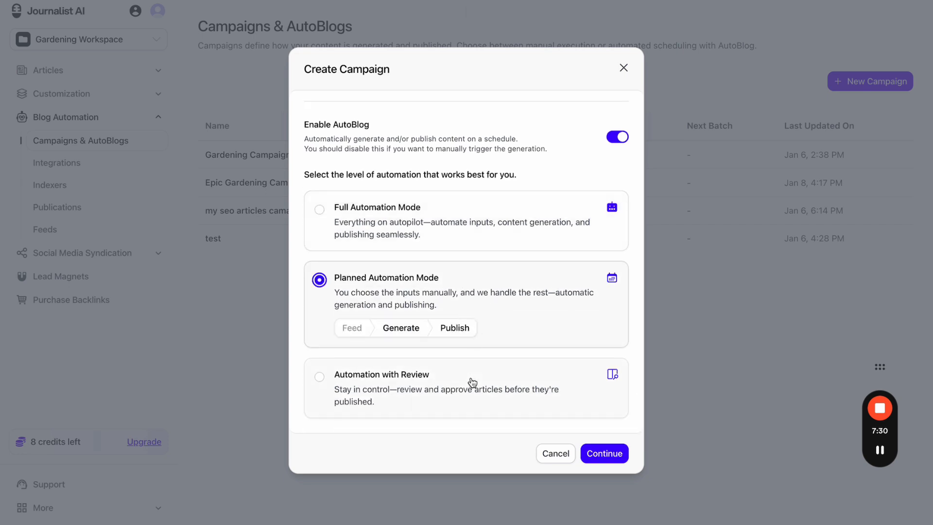
left_click(472, 382)
left_click(484, 303)
left_click(486, 227)
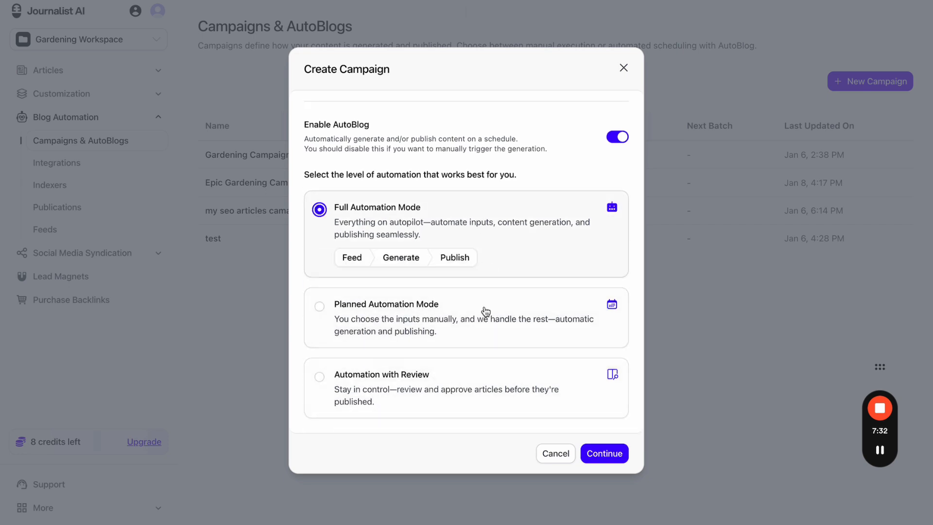
left_click(485, 384)
left_click(485, 299)
left_click(486, 232)
left_click(608, 139)
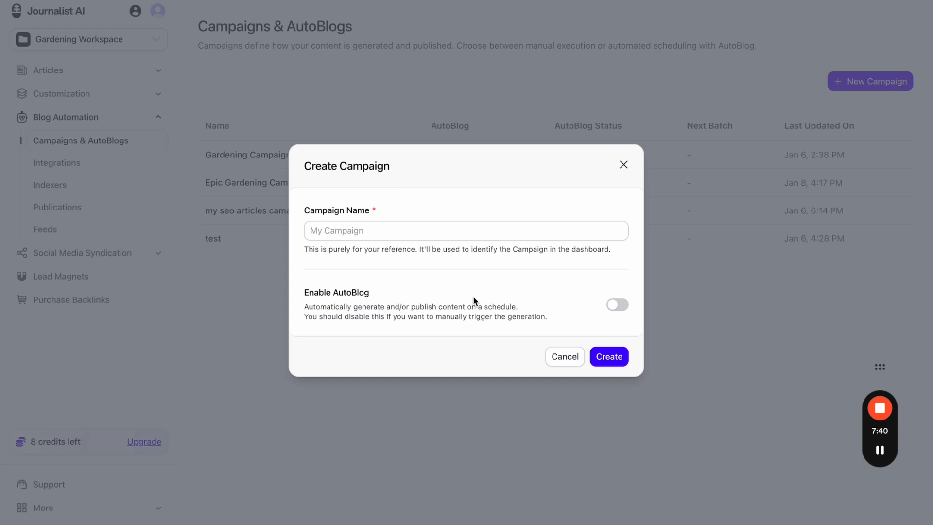
left_click(616, 305)
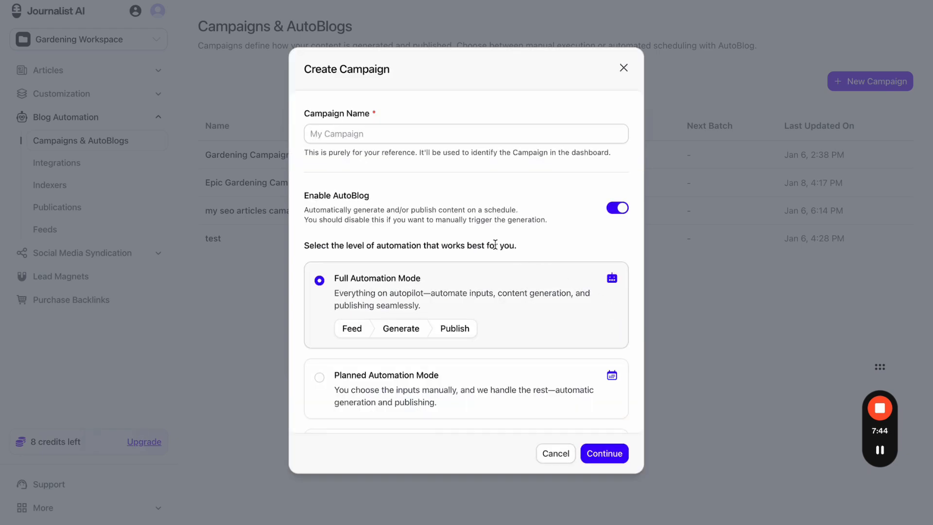
scroll(495, 245, "down", 2)
left_click(526, 317)
left_click(514, 378)
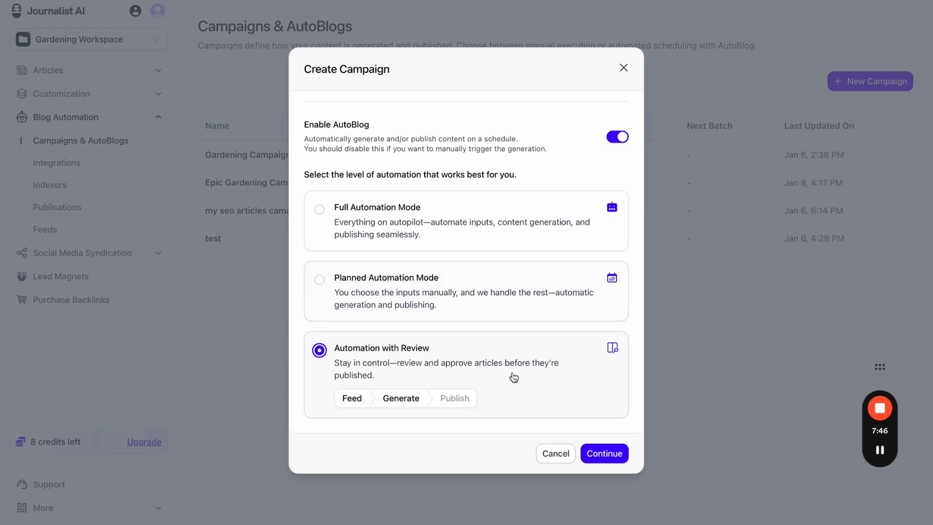
left_click(521, 311)
left_click(523, 229)
left_click(523, 384)
- Discard the campaign form, view the available feed types from Feeds, then return to Campaigns
left_click(624, 72)
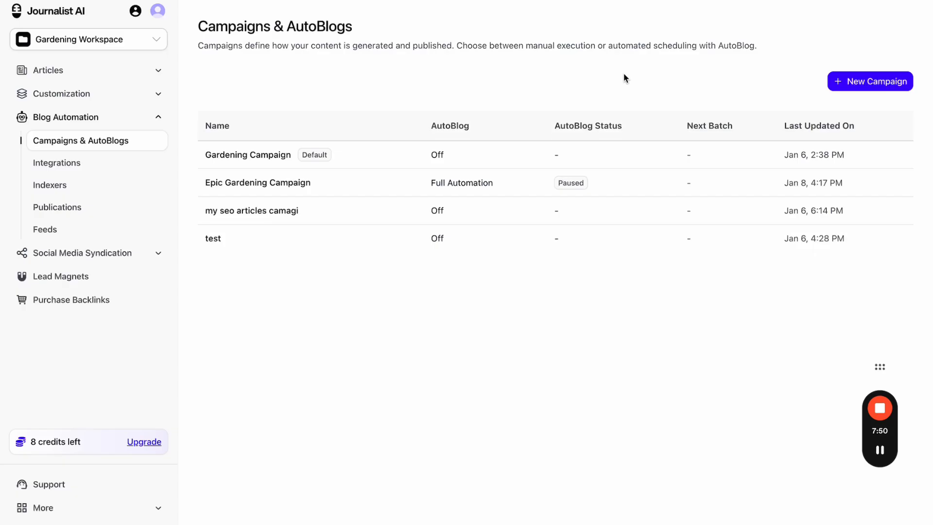
left_click(98, 236)
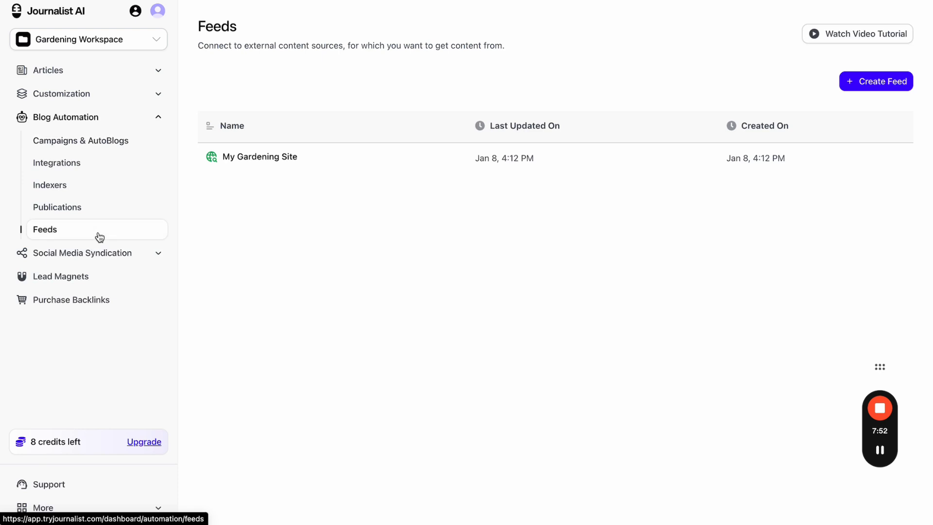
left_click(849, 82)
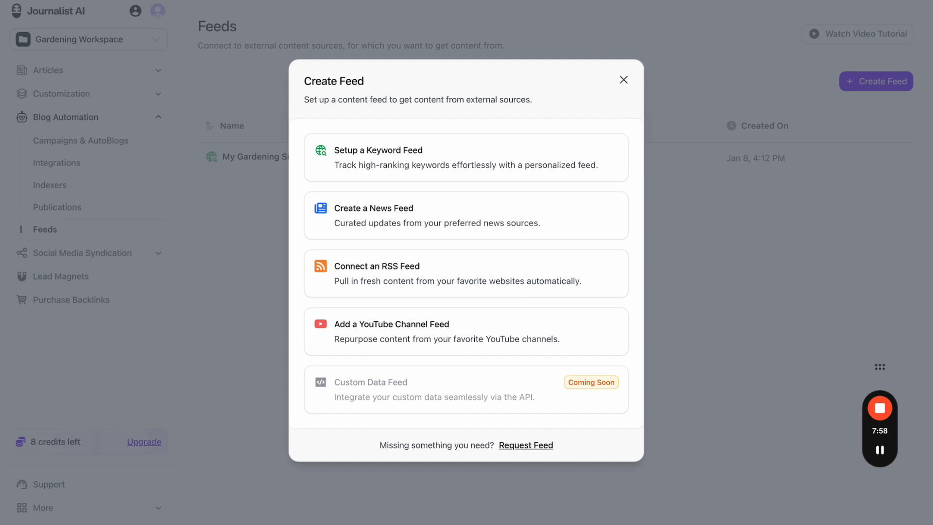
left_click(666, 329)
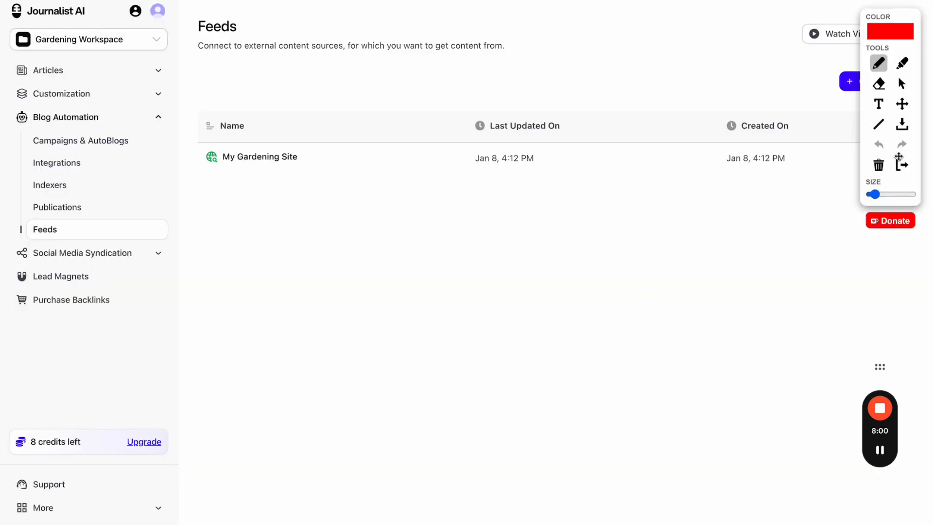
left_click(902, 165)
left_click(871, 81)
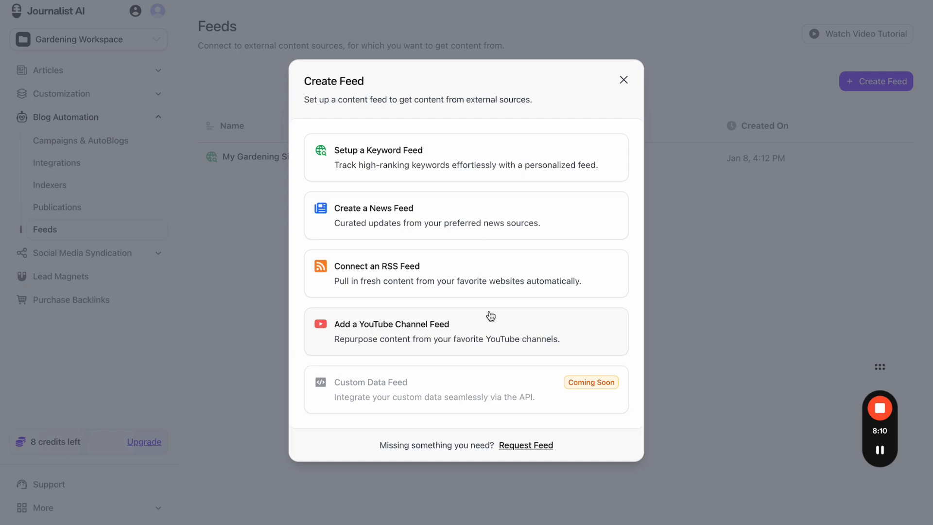
left_click(623, 80)
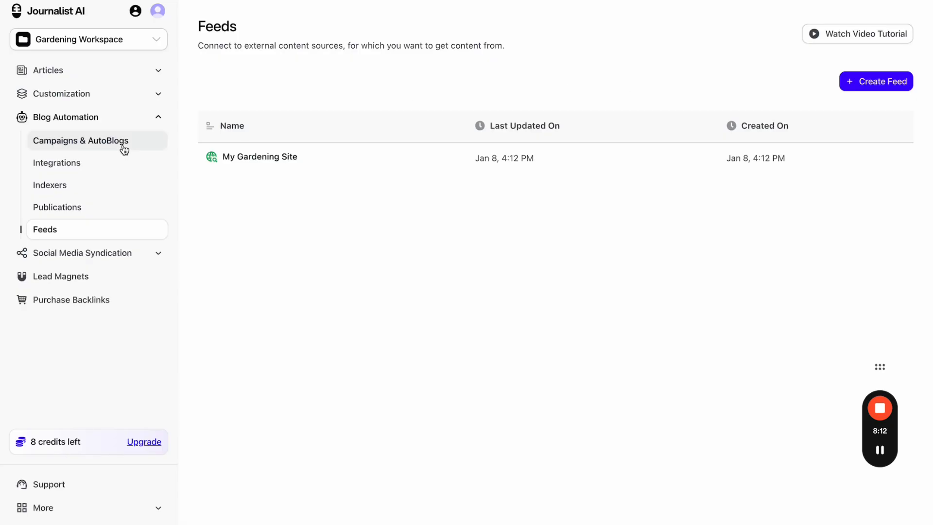
left_click(121, 145)
- Start a new campaign with AutoBlog on, try each automation mode, ending on Automation with Review
left_click(854, 81)
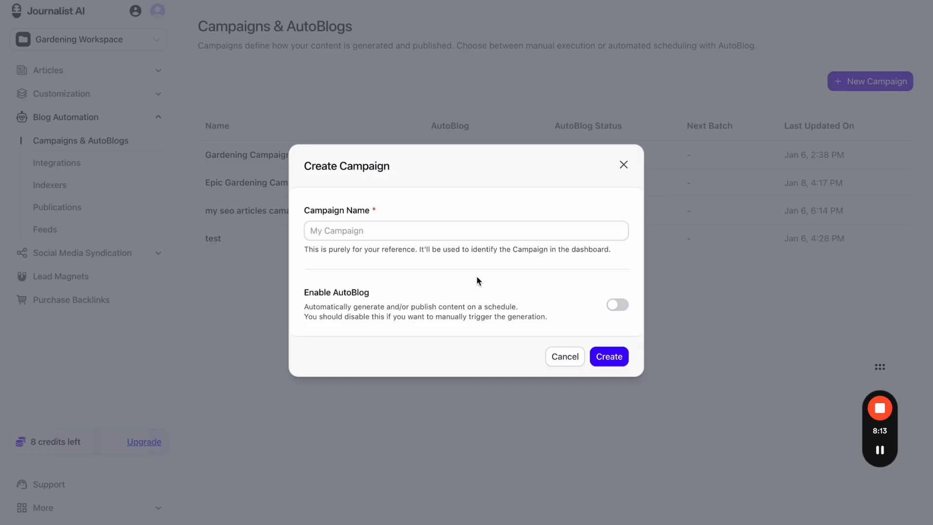
left_click(616, 305)
scroll(437, 297, "down", 3)
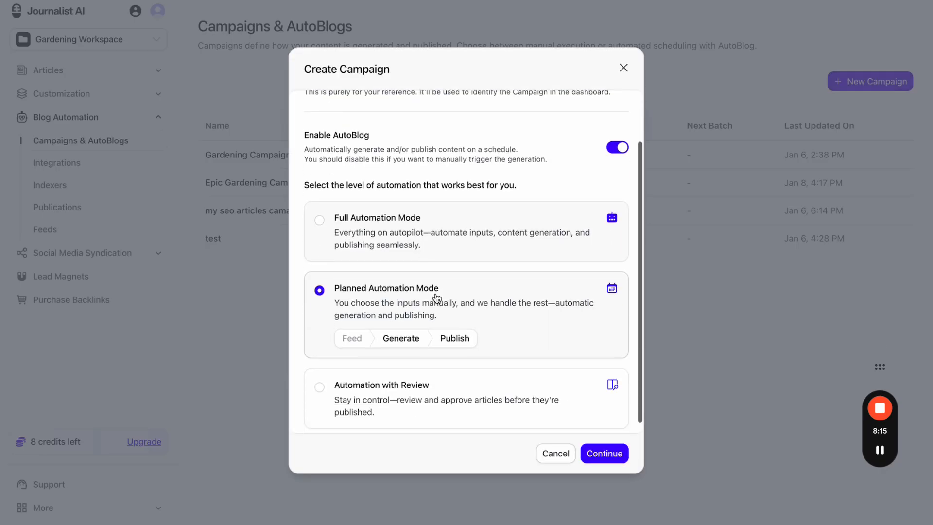
left_click(489, 247)
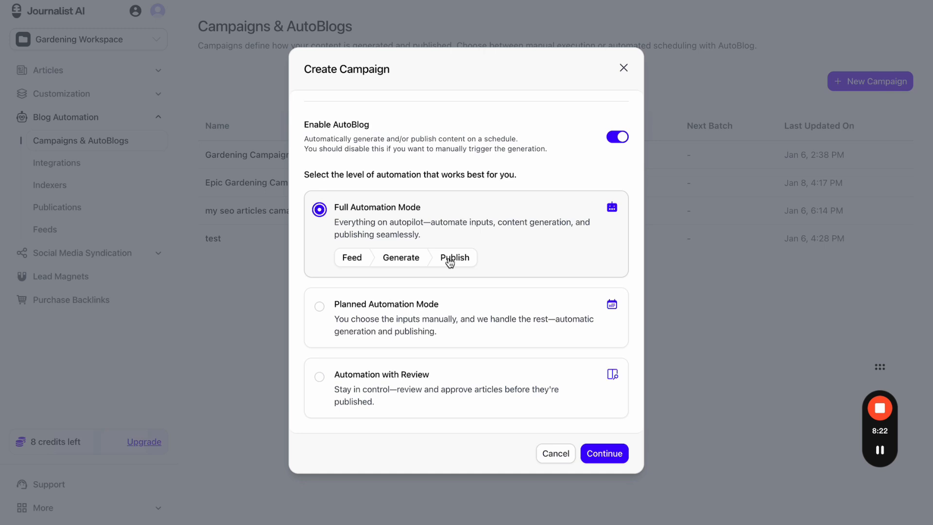
left_click(448, 305)
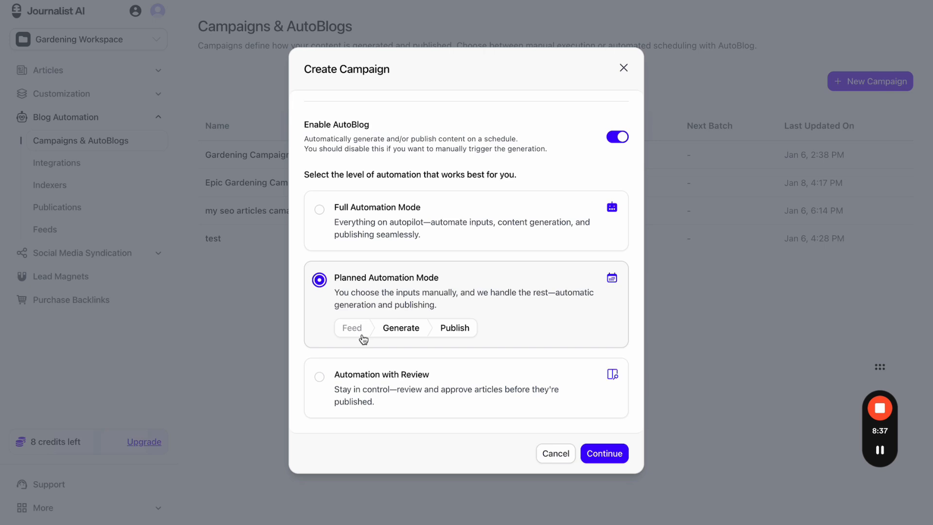
left_click(367, 373)
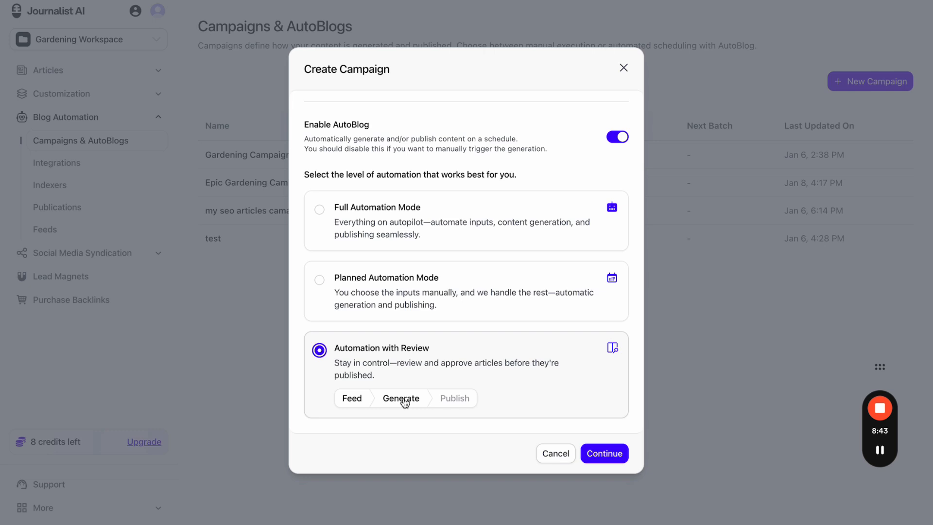
left_click(456, 214)
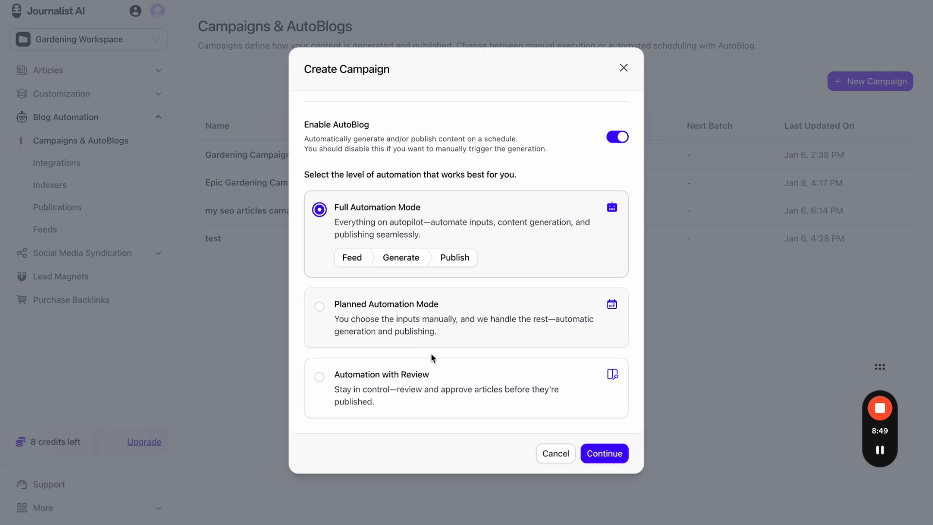
left_click(429, 377)
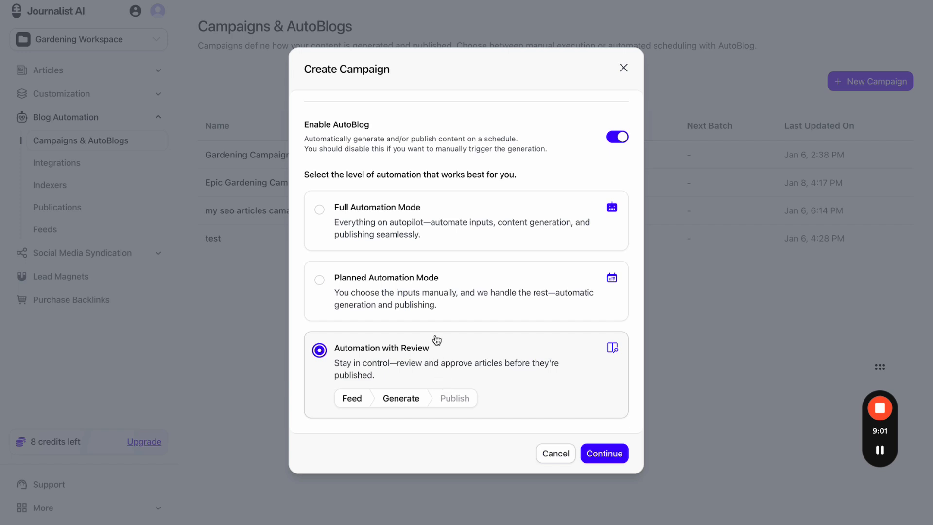
- Pick Planned Automation, then discard the campaign setup and go to the Feeds page
left_click(434, 292)
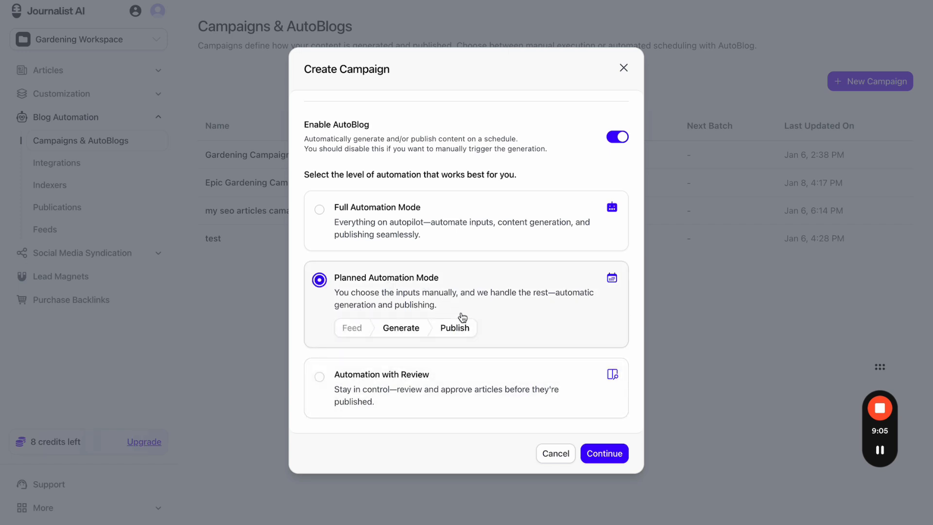
left_click(624, 70)
left_click(104, 228)
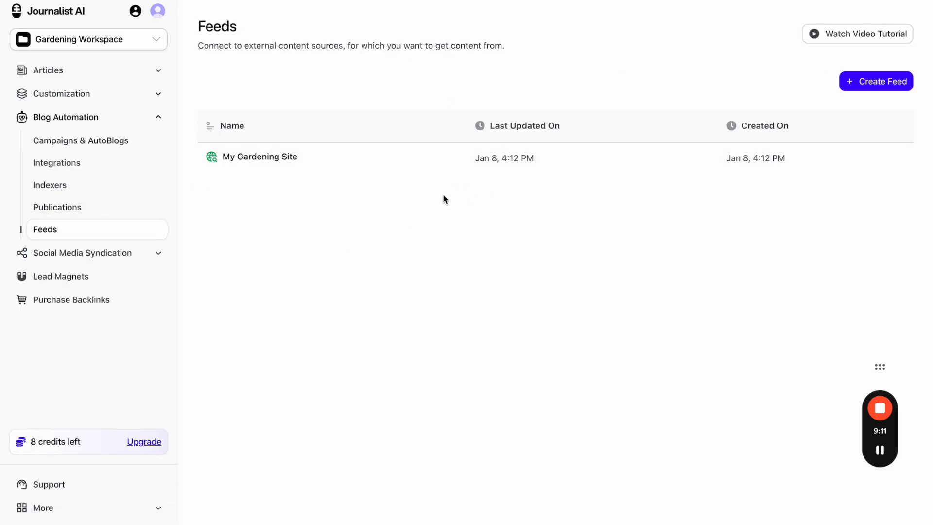
- Return to the Feeds list and start a new YouTube Channel feed
scroll(344, 261, "down", 3)
scroll(343, 262, "up", 3)
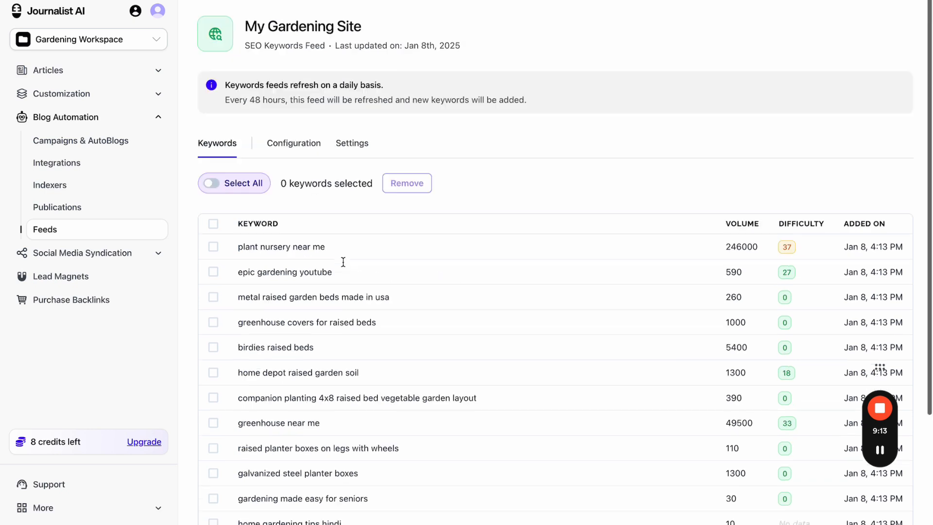
left_click(149, 239)
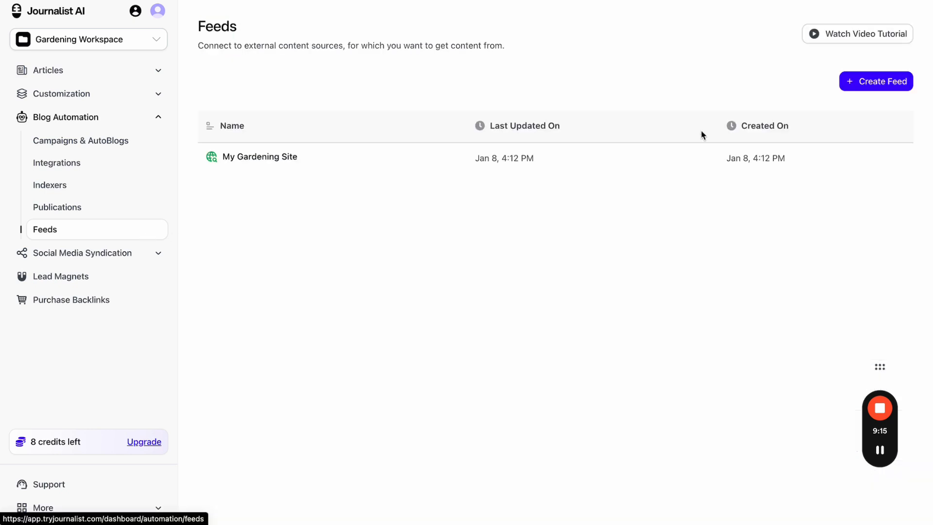
left_click(882, 83)
left_click(428, 325)
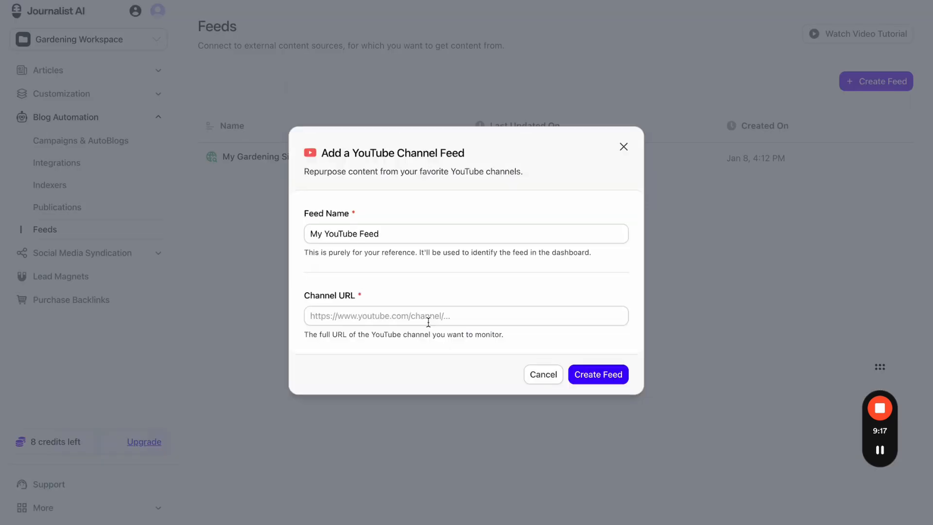
- Name the feed 'Epic Gardening YouTube' and select the name to copy it
double_click(383, 233)
left_click(383, 234)
type("Rpic")
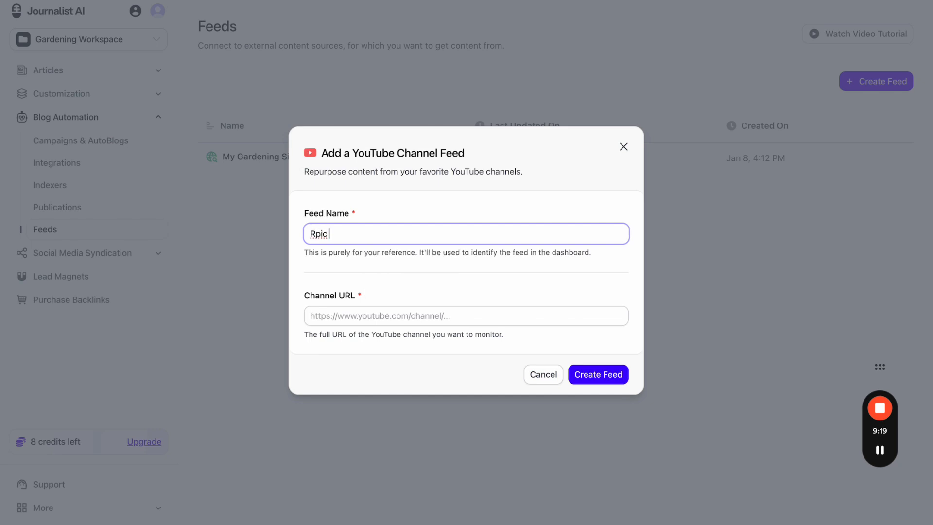
key("super+a")
type("epi")
key("super+a")
left_click(397, 261)
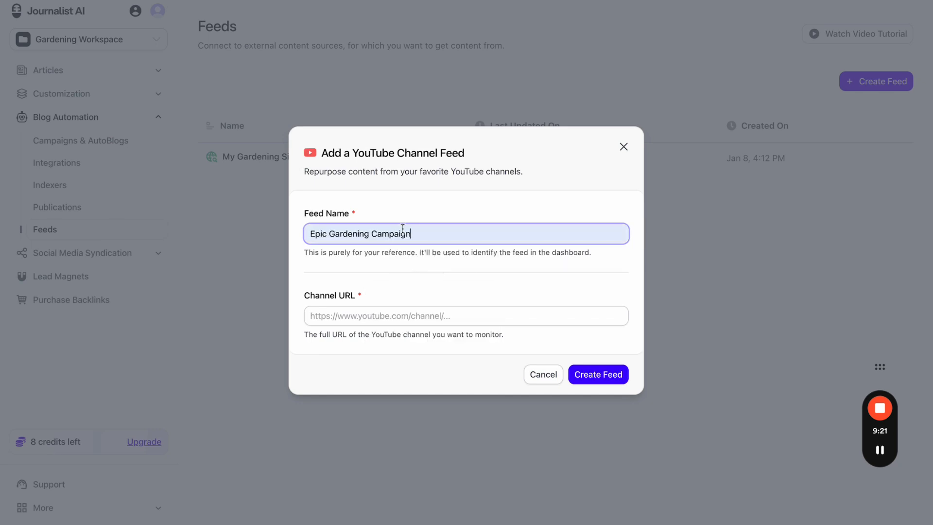
double_click(403, 234)
type("y")
key("BackSpace")
type("YouT")
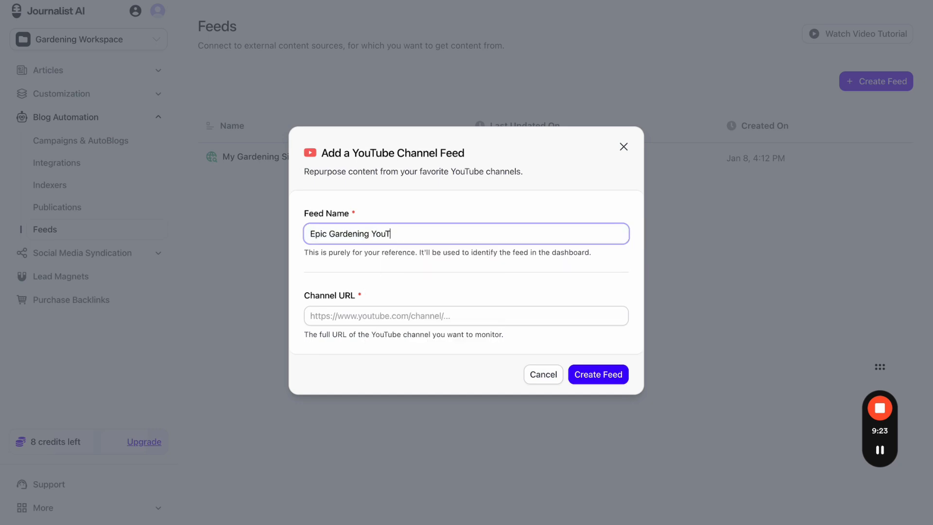
type("ube")
key("super+a")
key("super+c")
- Search YouTube for Epic Gardening in a new tab and open the channel page
key("super+t")
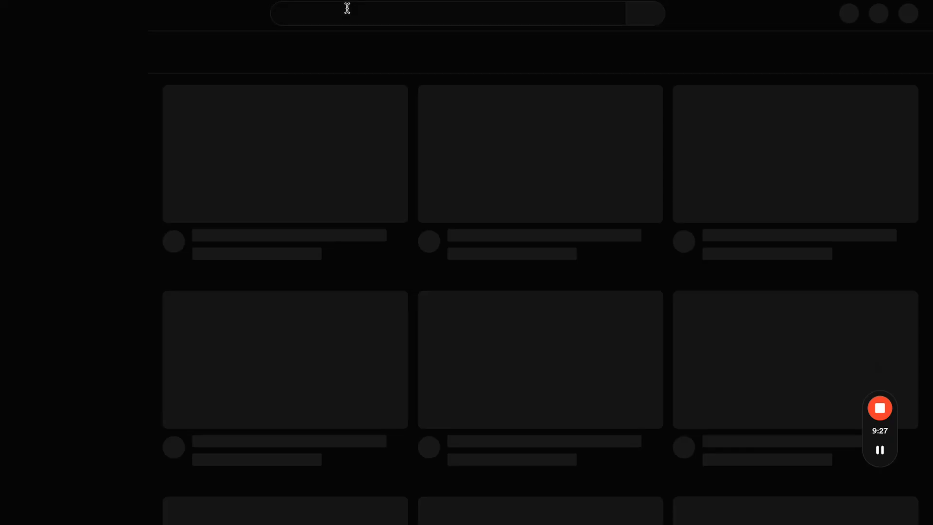
left_click(349, 13)
key("super+v")
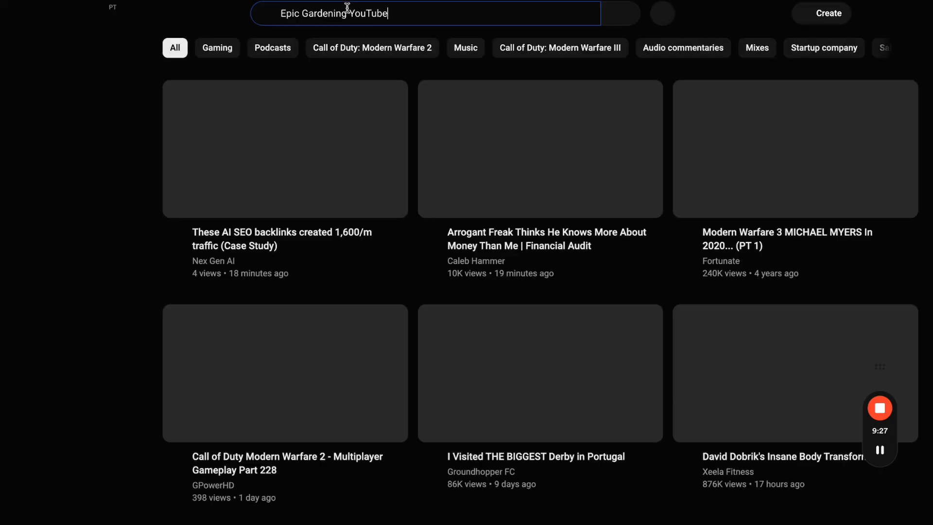
key("Return")
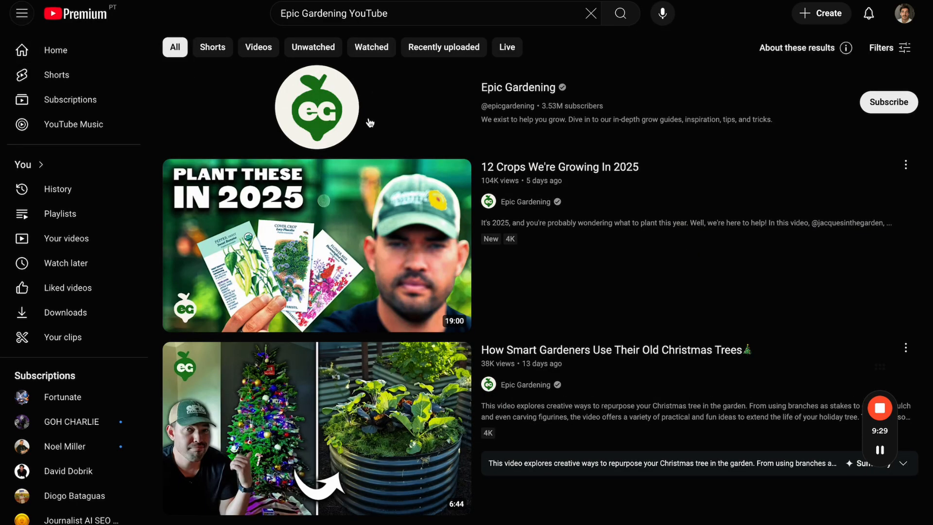
left_click(371, 121)
- Paste the Epic Gardening channel URL into Channel URL and create the feed
key("ctrl+shift+Tab")
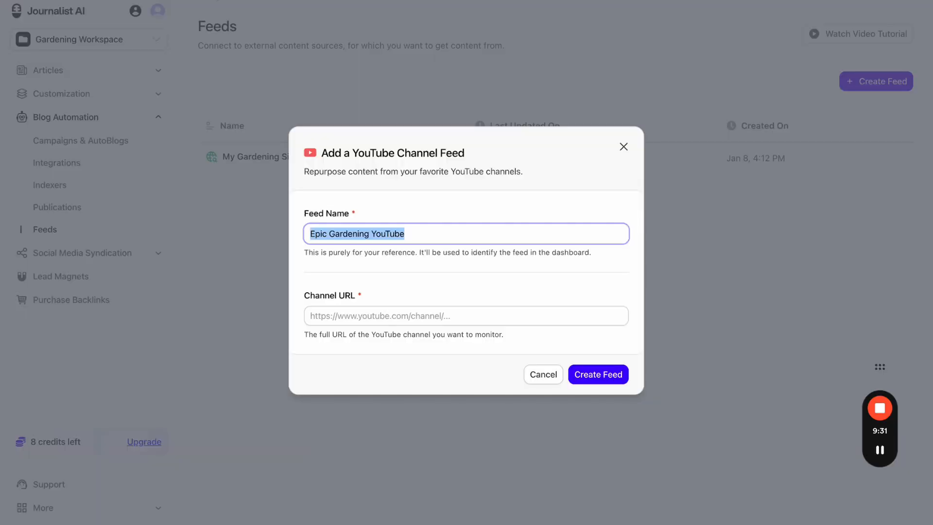
left_click(419, 316)
type("https://www.youtube.com/@epicgardening")
left_click(594, 375)
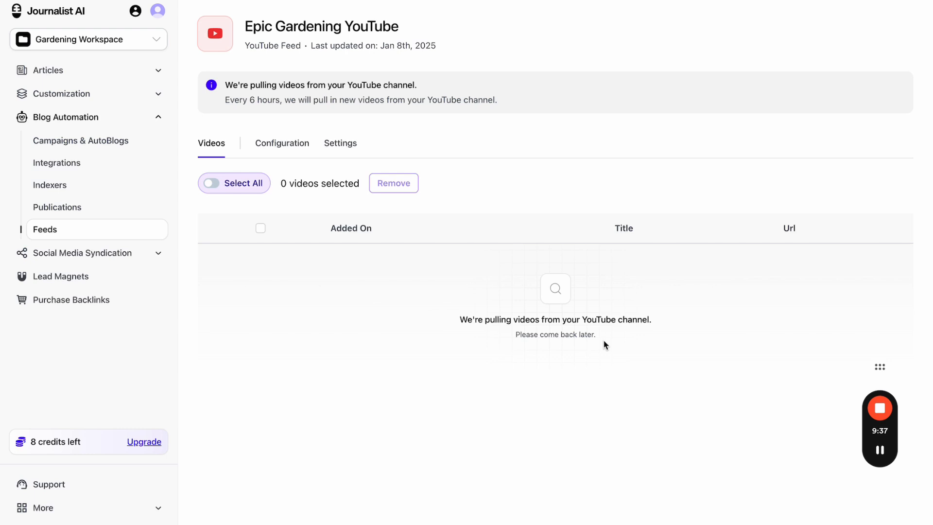
- Check the feed's Configuration and Videos tabs, then go to Campaigns & AutoBlogs
left_click(290, 150)
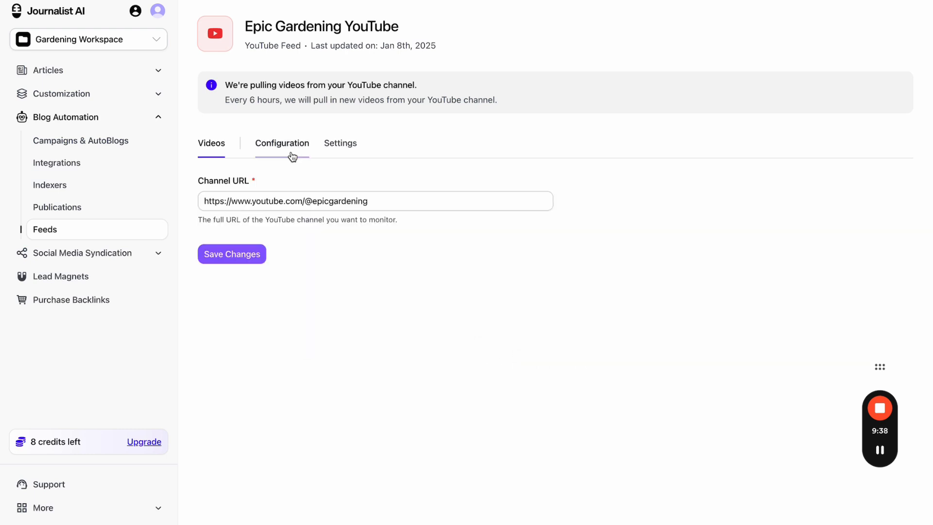
left_click(224, 148)
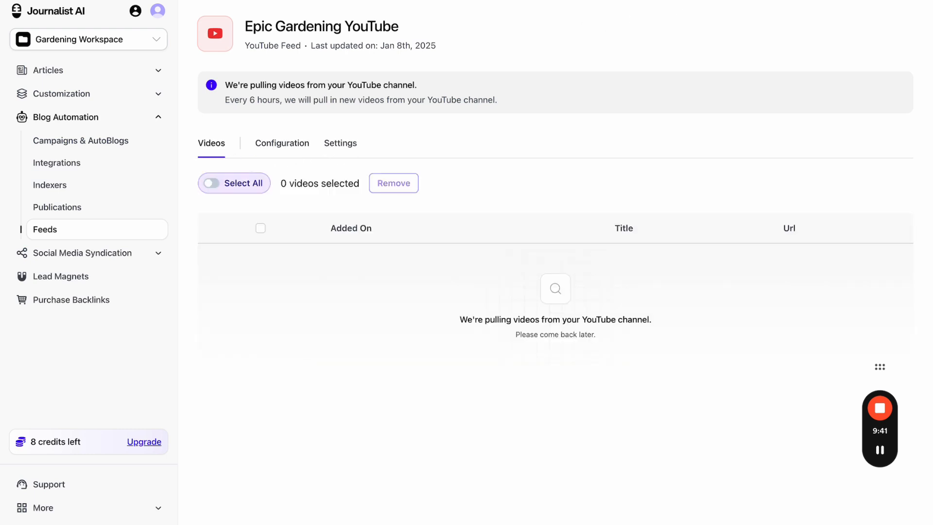
mouse_move(210, 132)
left_mouse_down()
mouse_move(214, 171)
mouse_move(220, 131)
left_mouse_up()
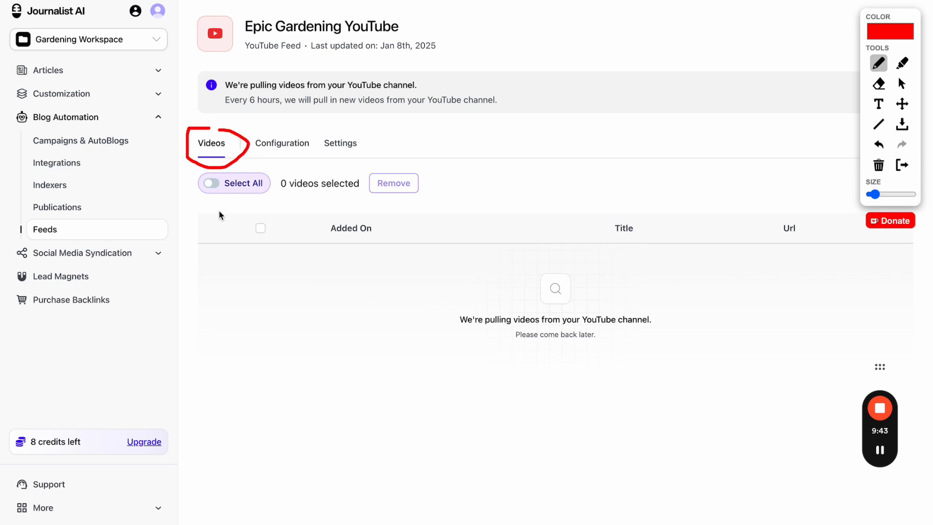
left_click(904, 166)
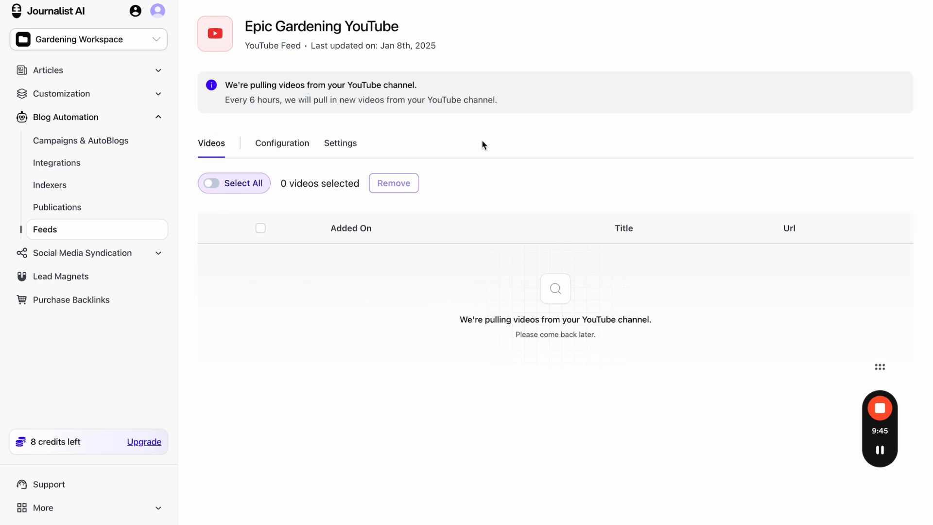
left_click(126, 146)
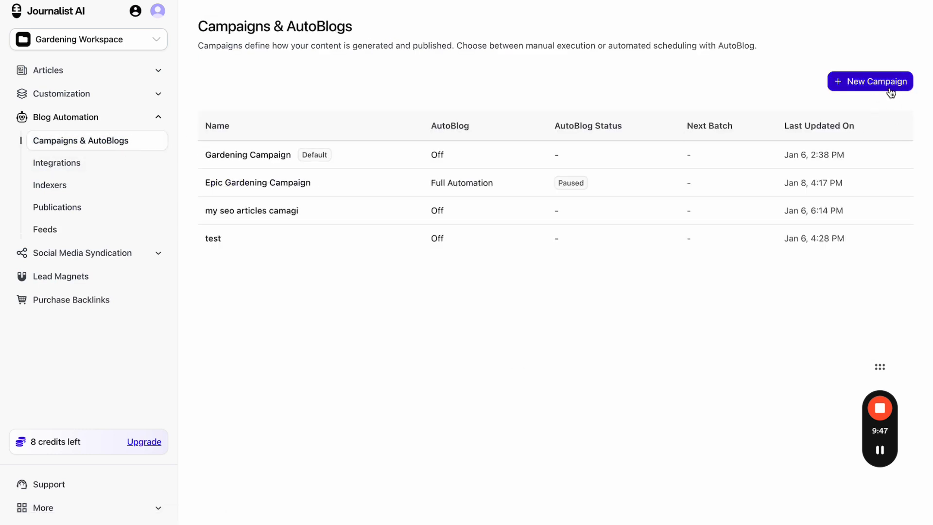
left_click(861, 89)
left_click(419, 231)
type("werwer")
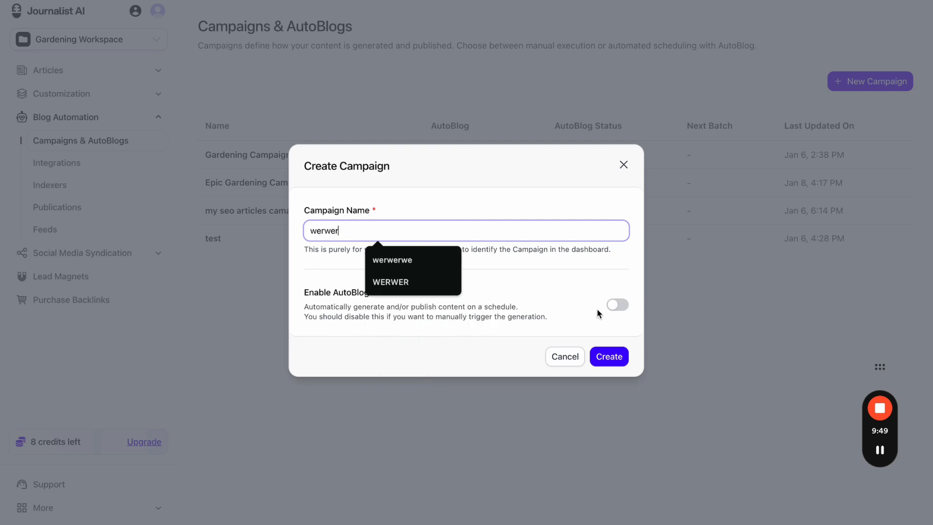
left_click(616, 305)
scroll(442, 304, "down", 2)
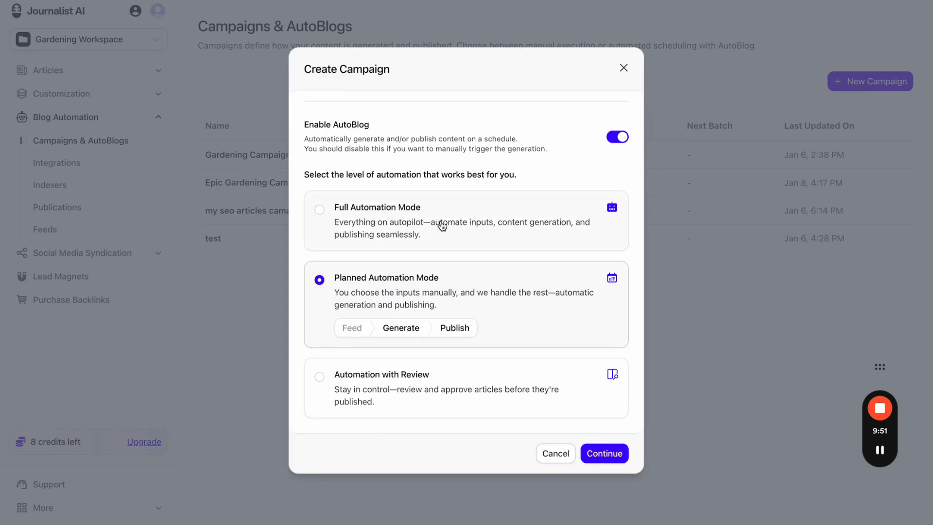
left_click(442, 224)
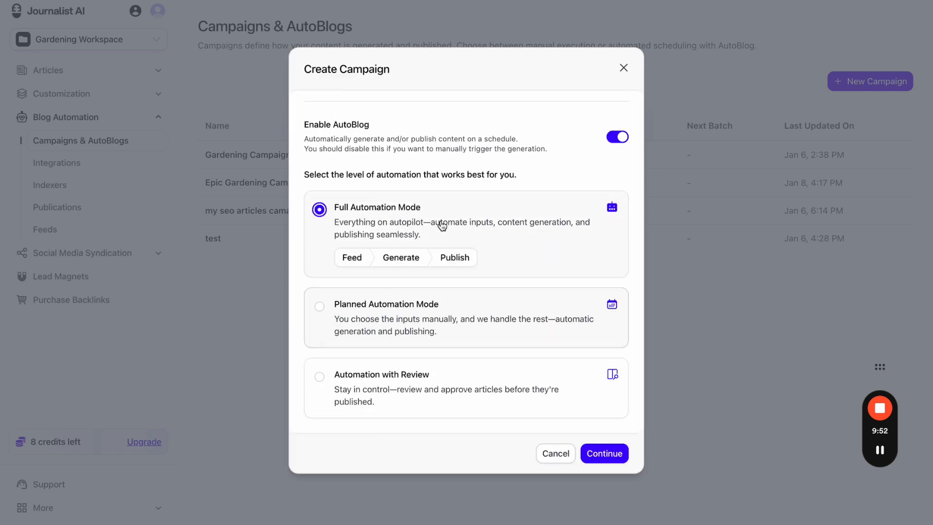
left_click(453, 393)
left_click(462, 233)
left_click(605, 454)
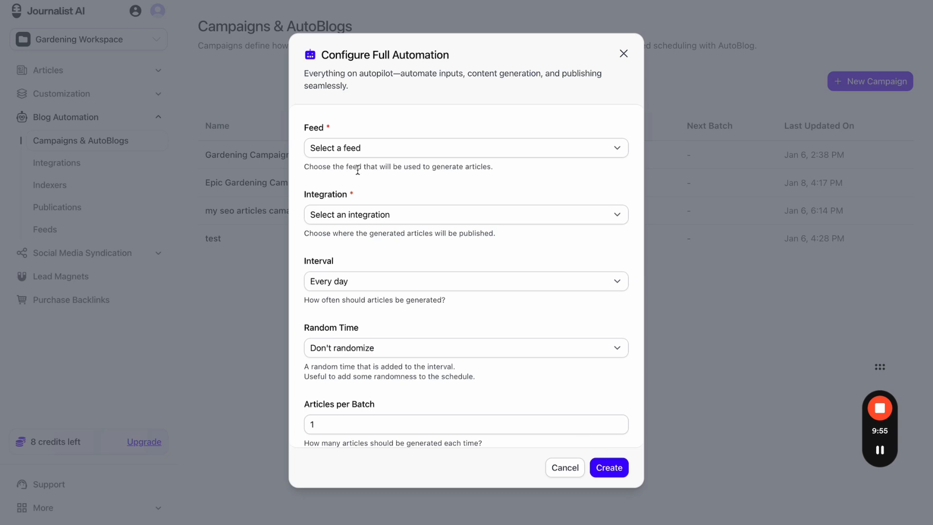
left_click(362, 148)
left_click(377, 167)
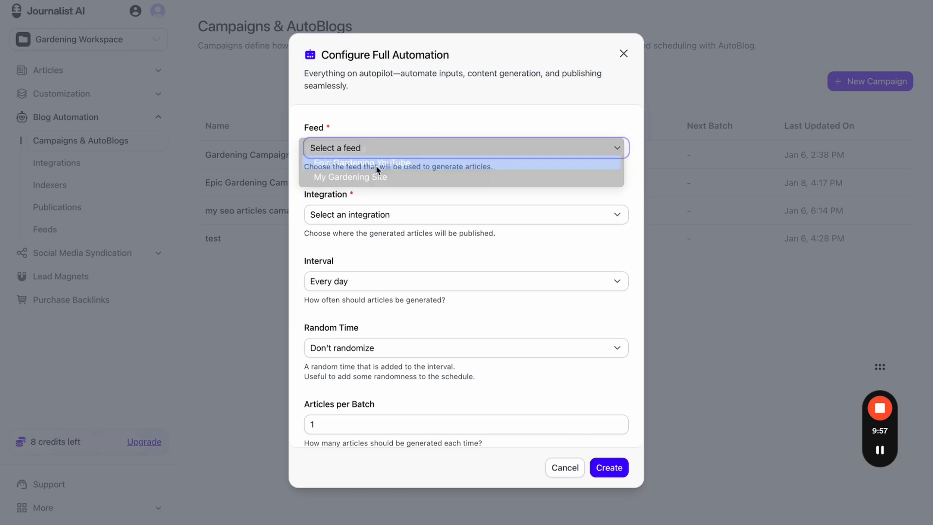
left_click(392, 214)
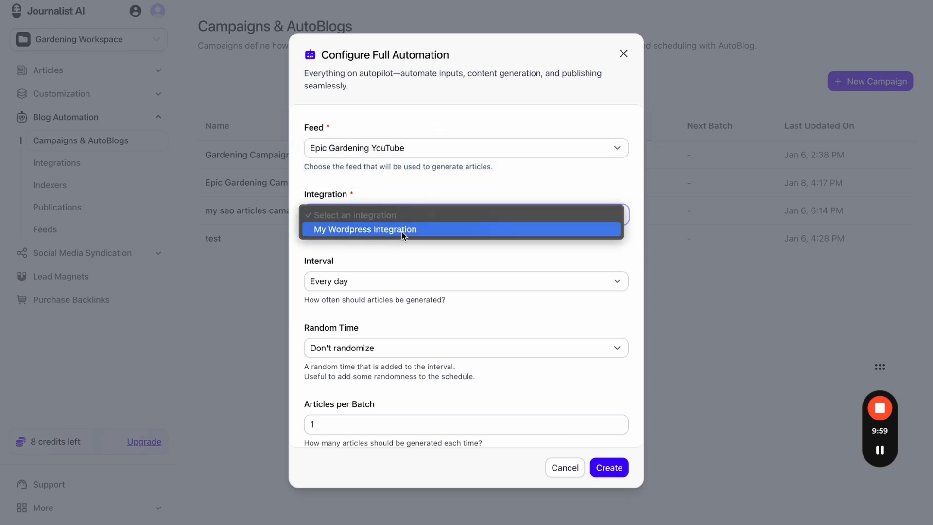
left_click(403, 231)
left_click(407, 280)
left_click(436, 339)
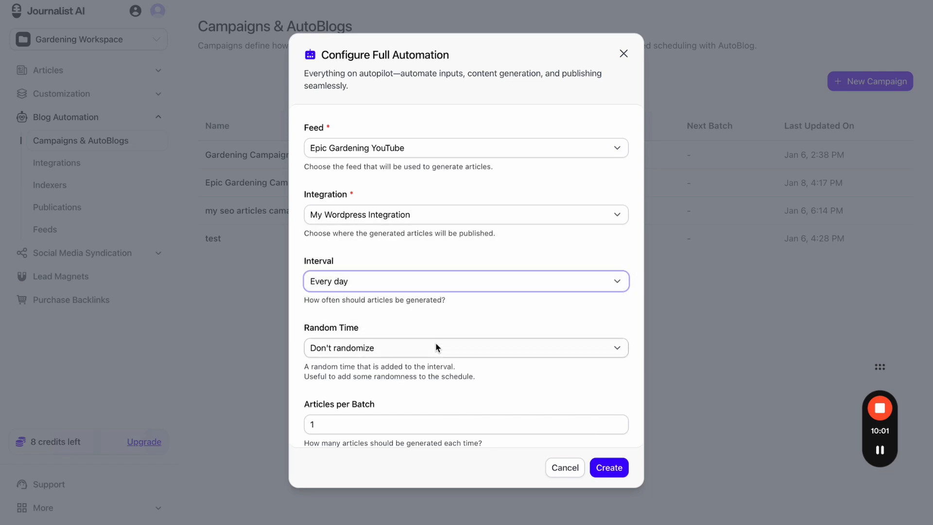
scroll(431, 410, "down", 1)
left_click(624, 55)
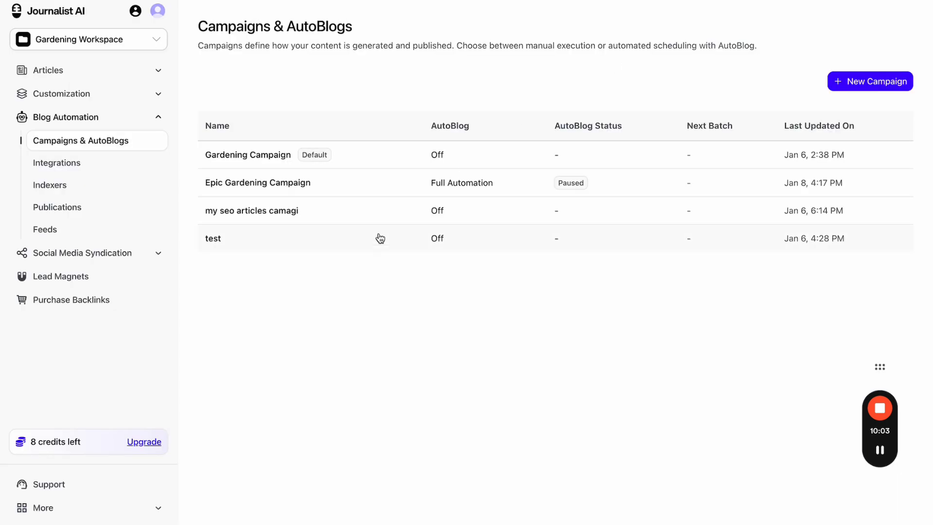
left_click(670, 1)
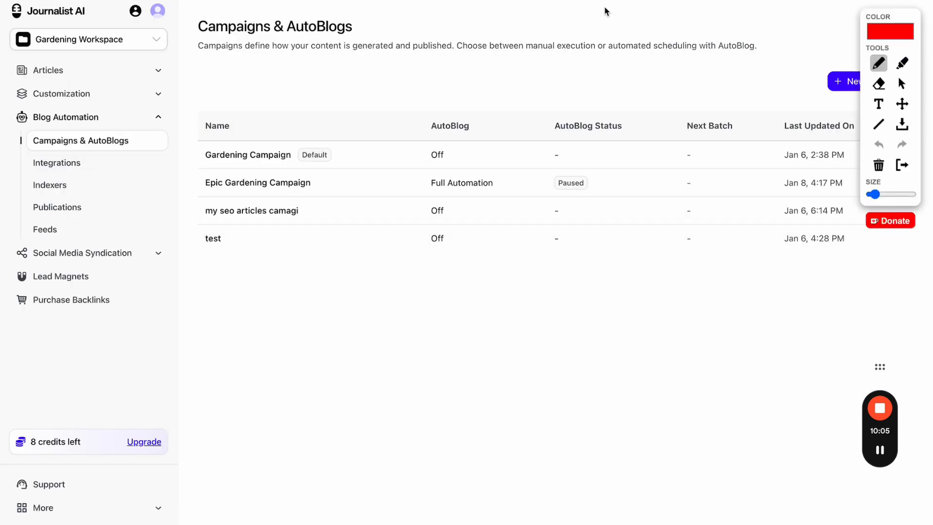
left_click_drag(87, 146, 137, 146)
left_click_drag(22, 240, 67, 240)
left_click(902, 166)
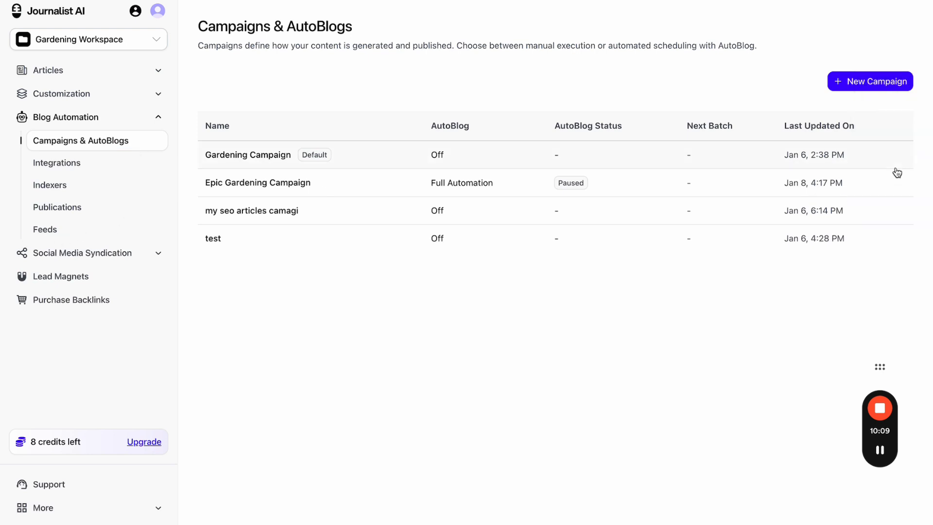
left_click(856, 85)
- Preview the Planned Automation campaign settings, then cancel
scroll(408, 300, "down", 1)
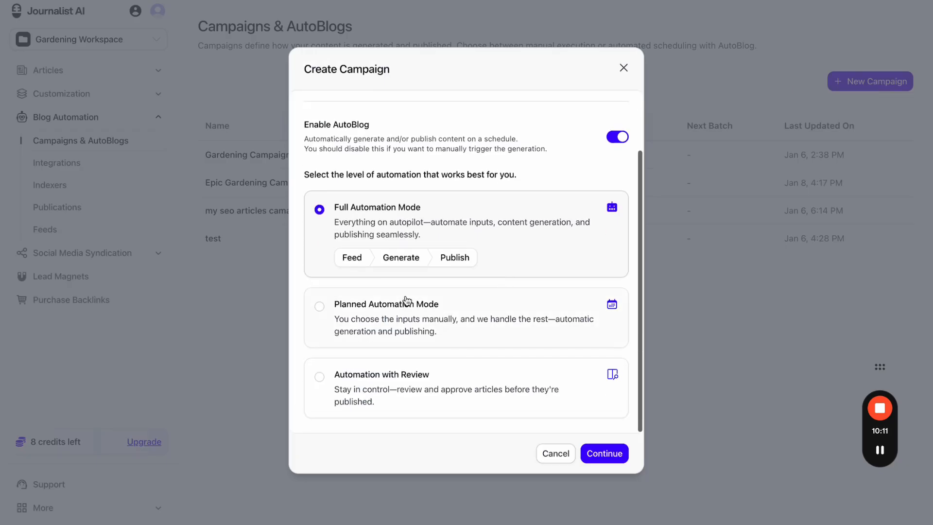
left_click(407, 300)
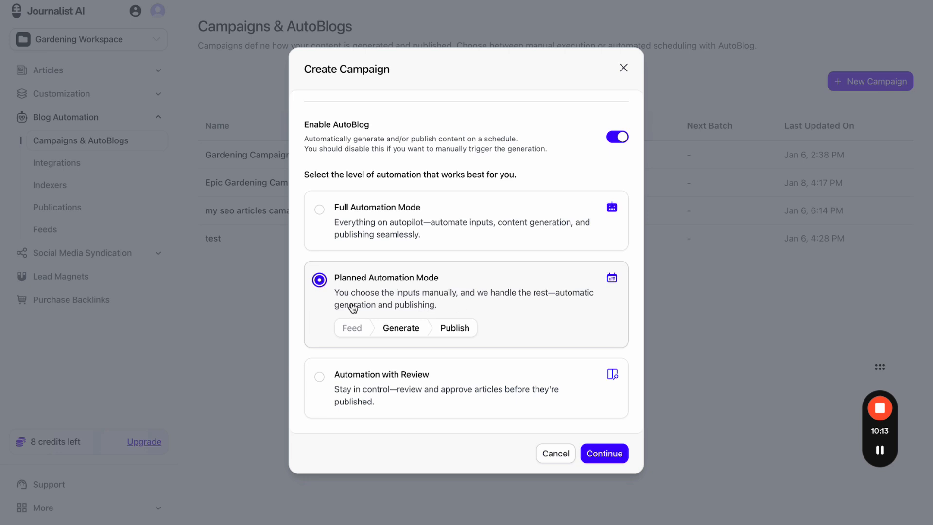
left_click(618, 455)
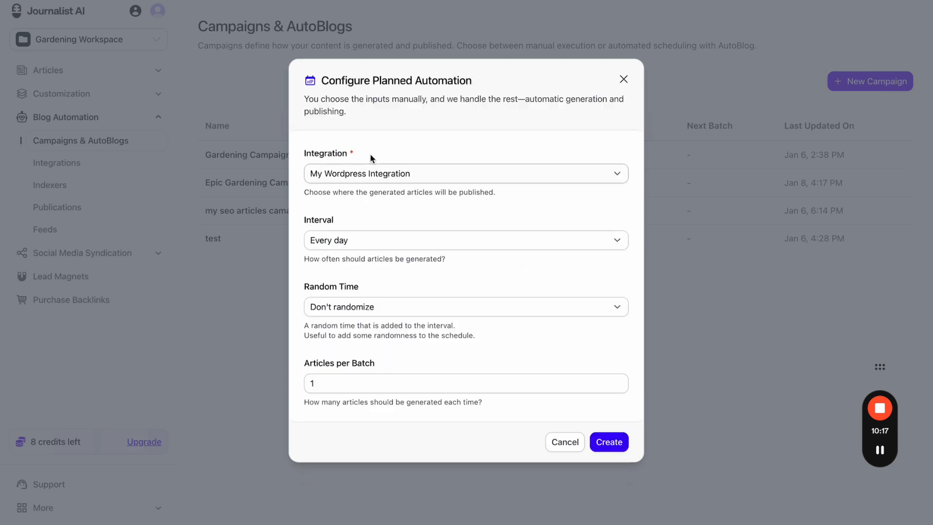
left_click(564, 440)
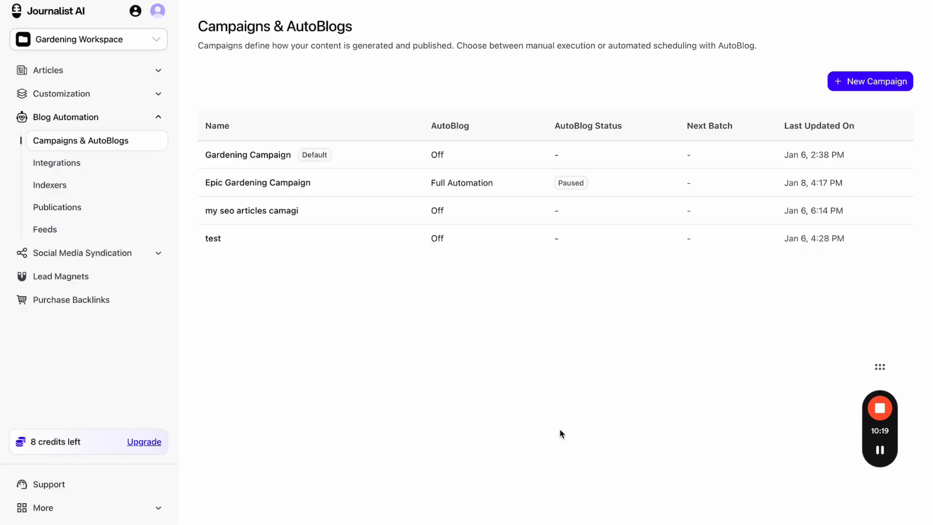
- Preview the Automation with Review settings and feed choices, then close without creating
left_click(849, 77)
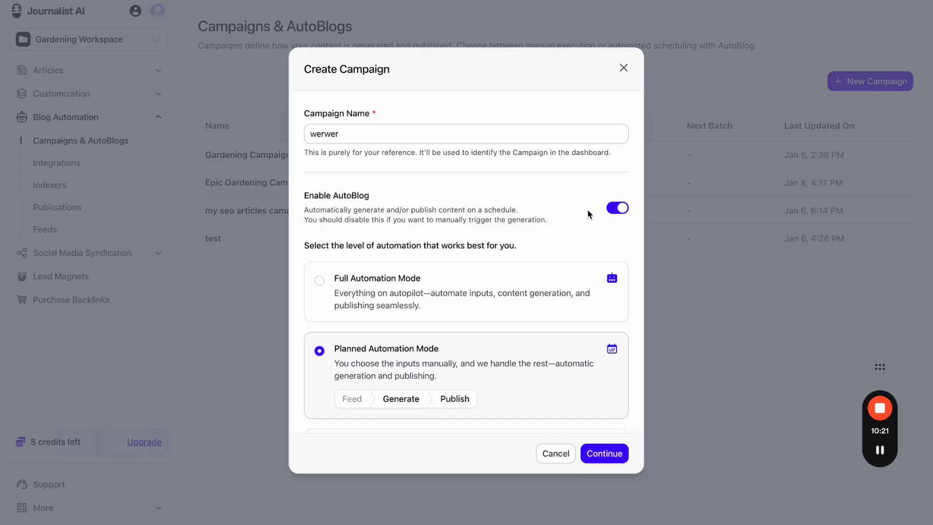
left_click(464, 301)
scroll(486, 340, "down", 2)
left_click(504, 387)
left_click(604, 453)
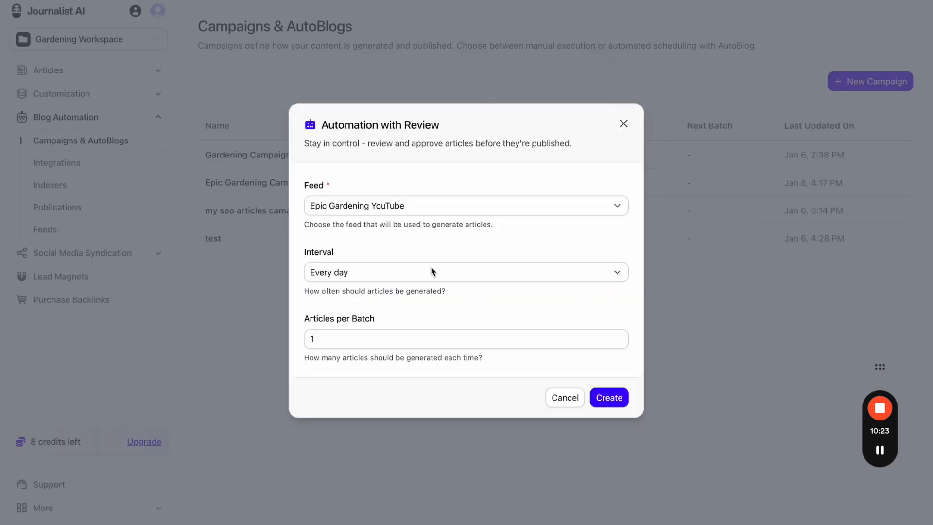
left_click(386, 206)
left_click(666, 156)
left_click(624, 123)
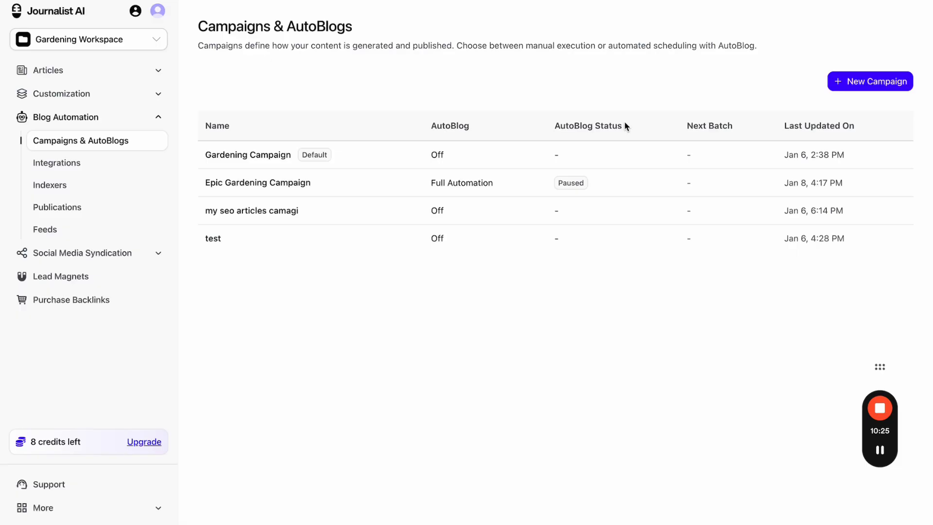
- Open the Epic Gardening YouTube feed and browse its 50 videos
left_click(50, 236)
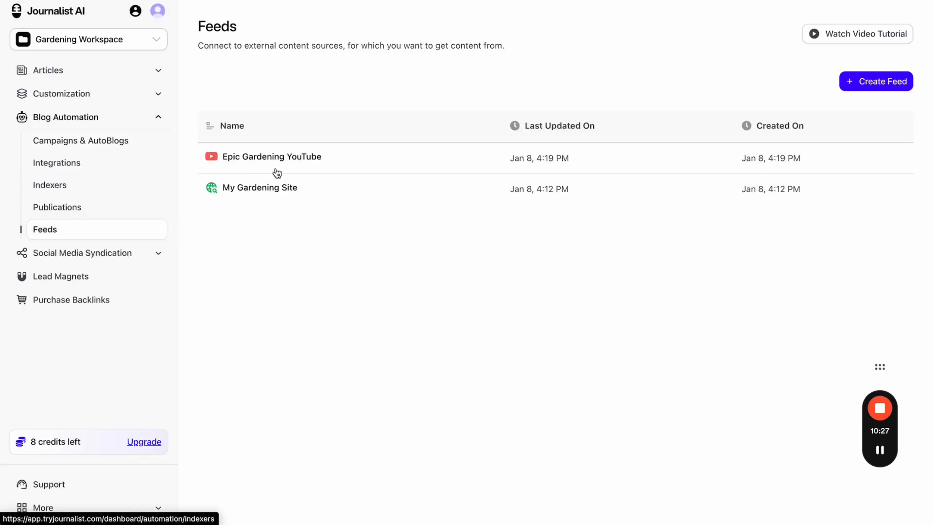
left_click(342, 163)
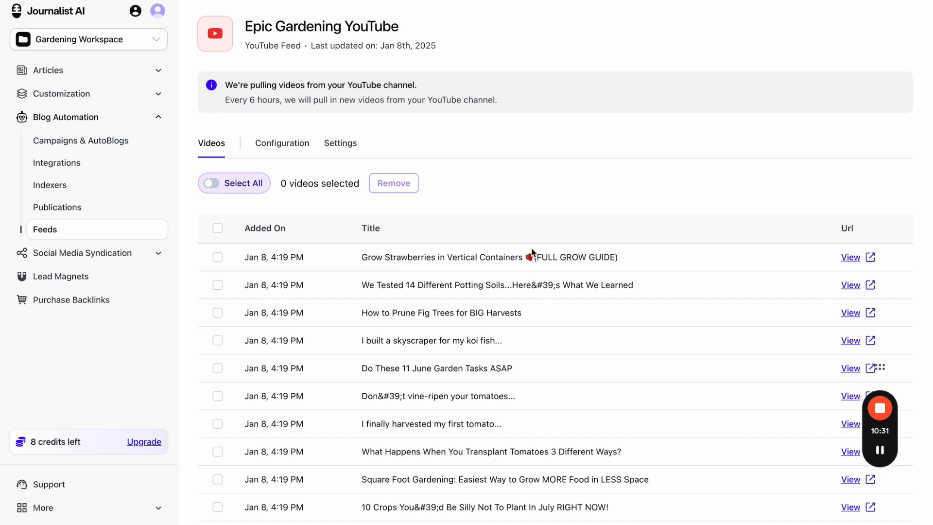
scroll(533, 251, "down", 6)
scroll(532, 250, "down", 1)
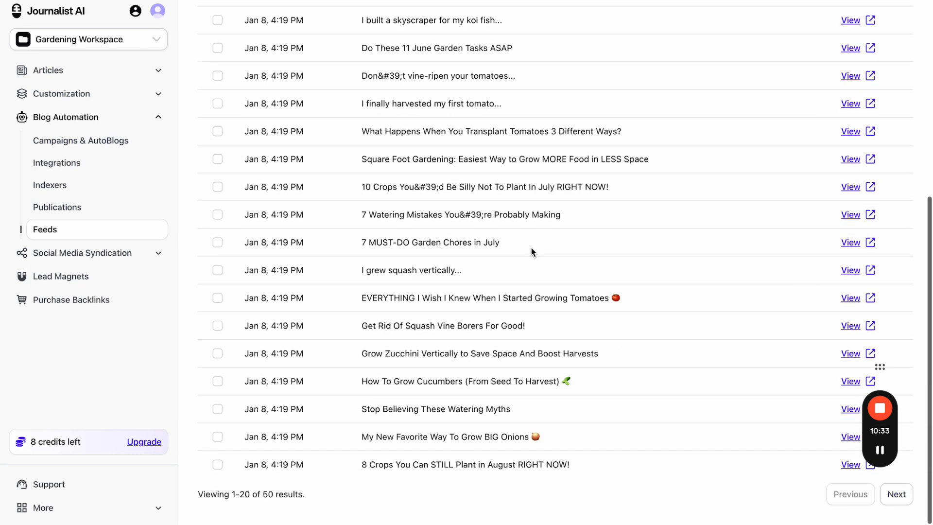
left_click(893, 495)
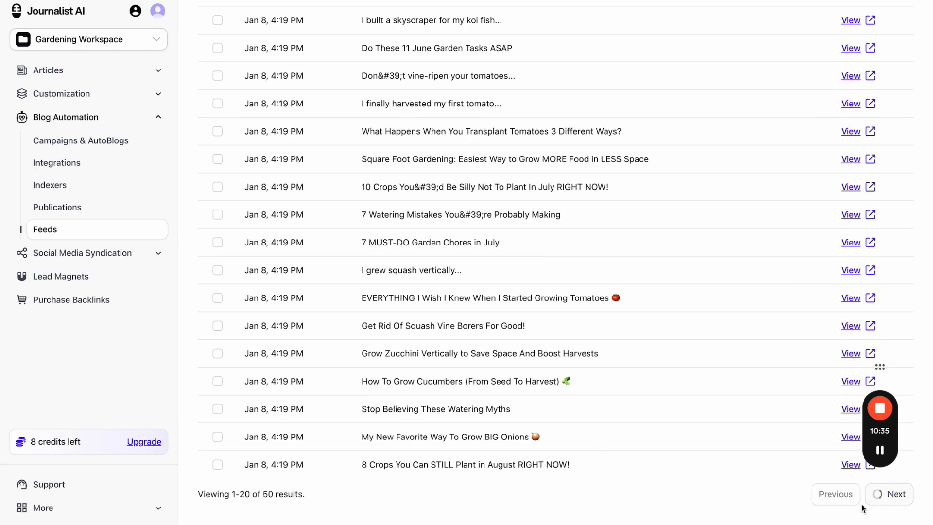
left_click(833, 502)
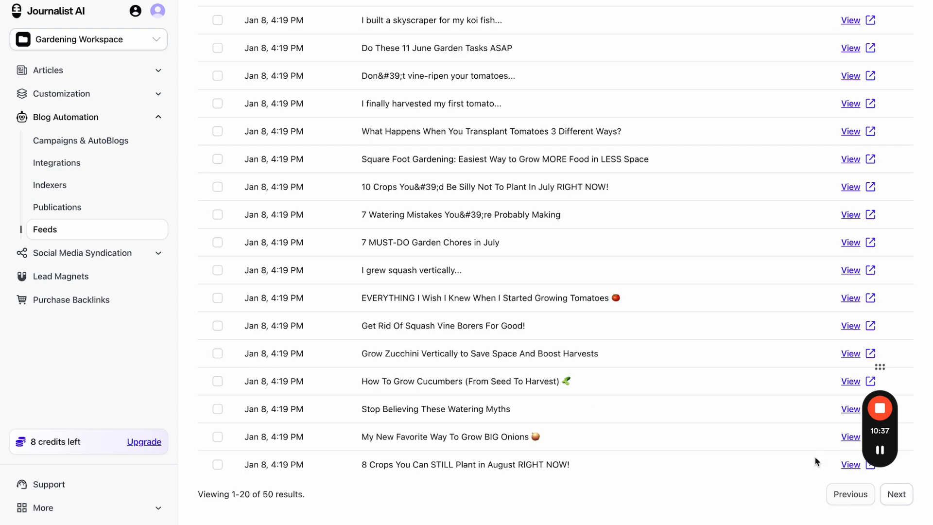
scroll(703, 176, "up", 7)
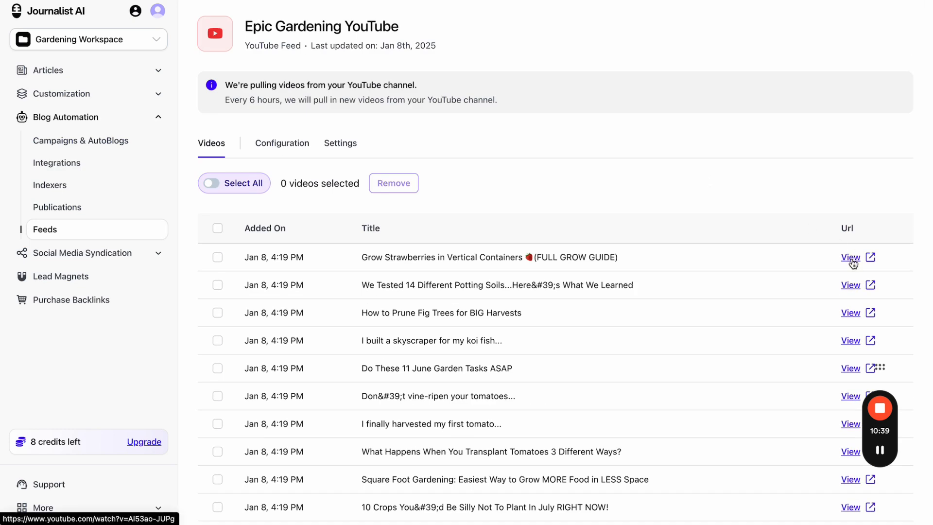
- Watch the strawberry and potting-soils videos on YouTube, then return to the feed
key("ctrl+Tab")
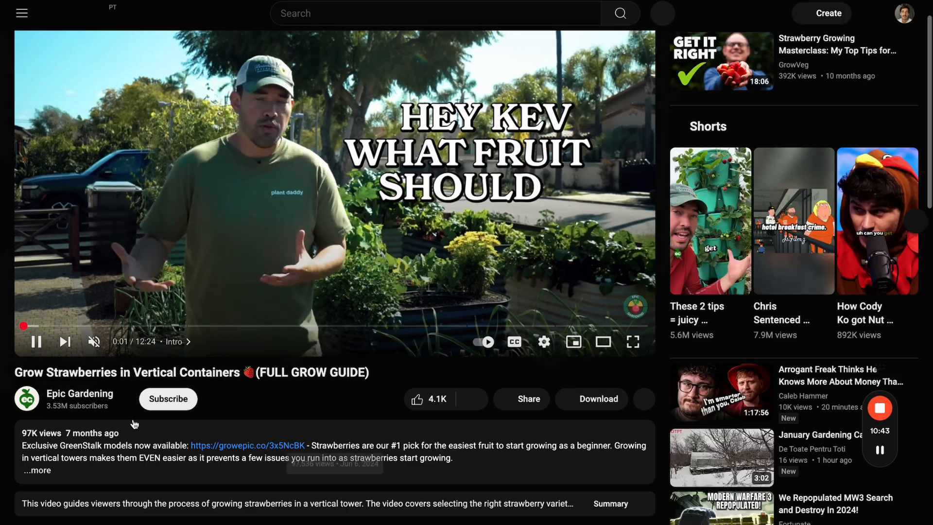
key("ctrl+shift+Tab")
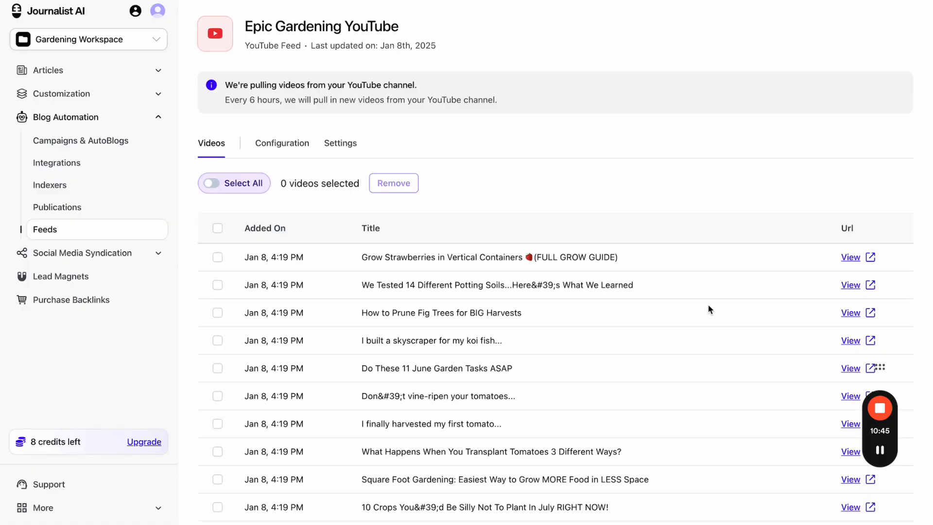
scroll(708, 310, "down", 2)
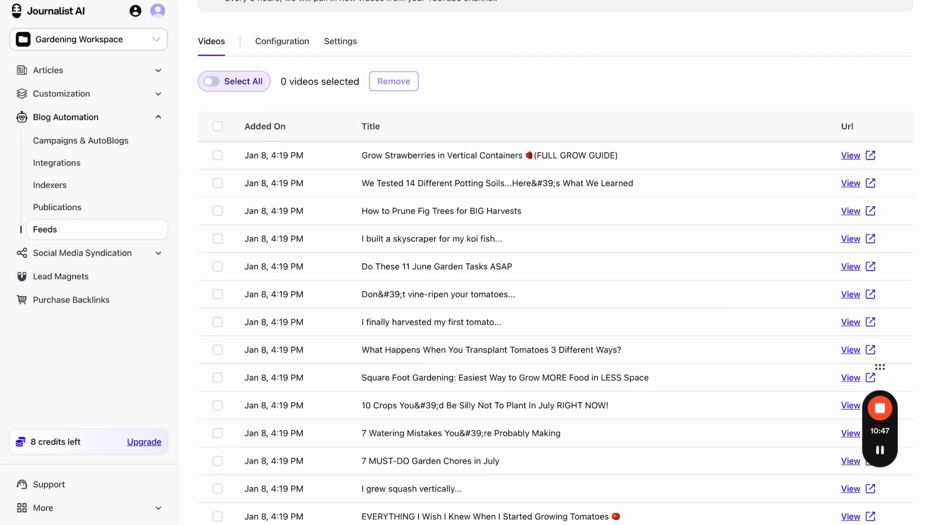
left_click(850, 184)
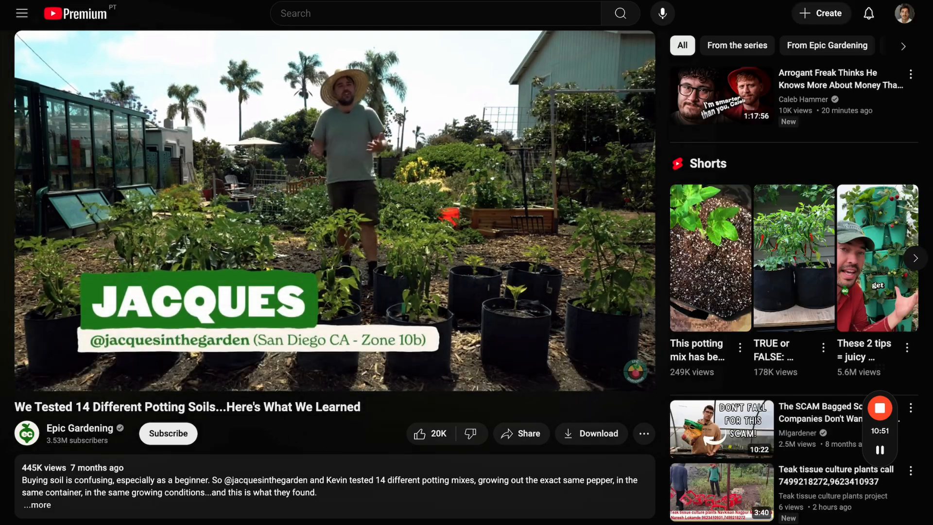
key("super+w")
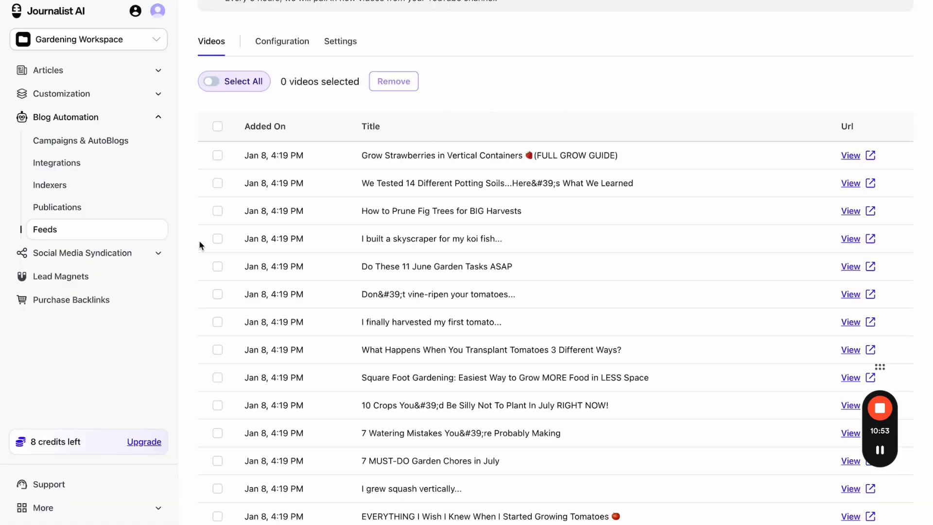
- Tick the koi fish skyscraper and potting soils videos, then check Configuration and Videos
left_click(216, 239)
left_click(217, 183)
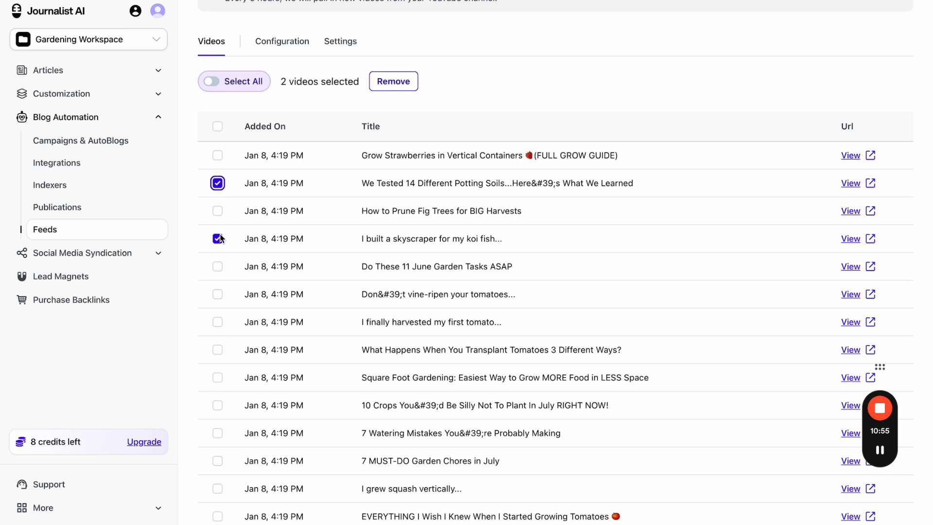
left_click(282, 41)
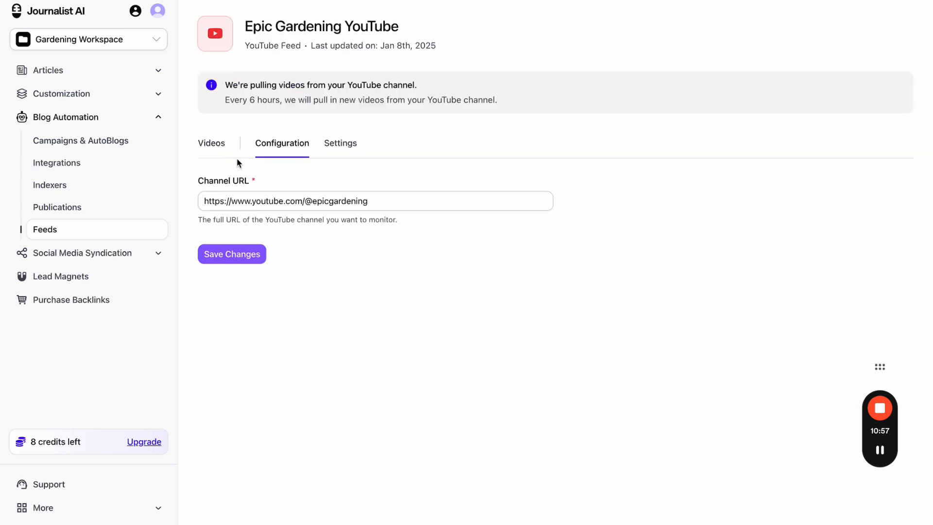
left_click(214, 148)
- Start campaign 'Youtueb channel to blog post (gardengin)' with AutoBlog enabled
left_click(117, 146)
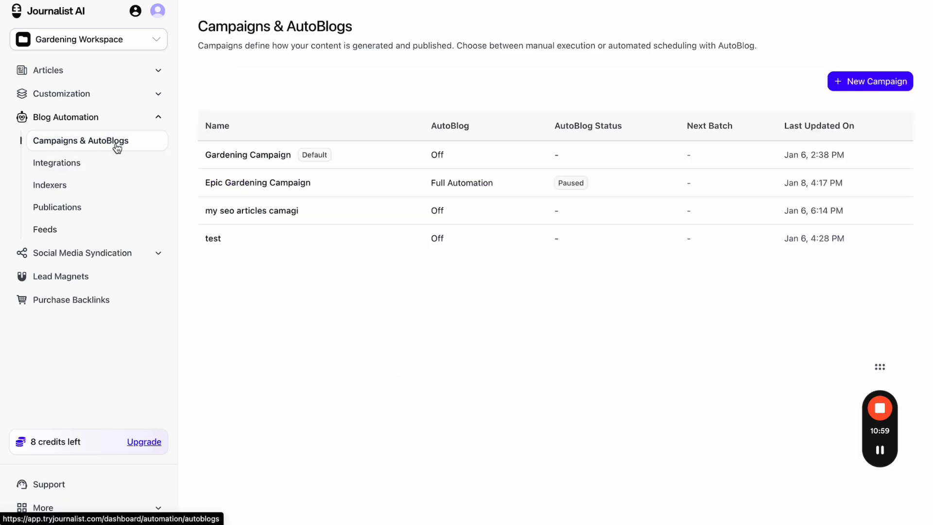
left_click(844, 87)
left_click(507, 225)
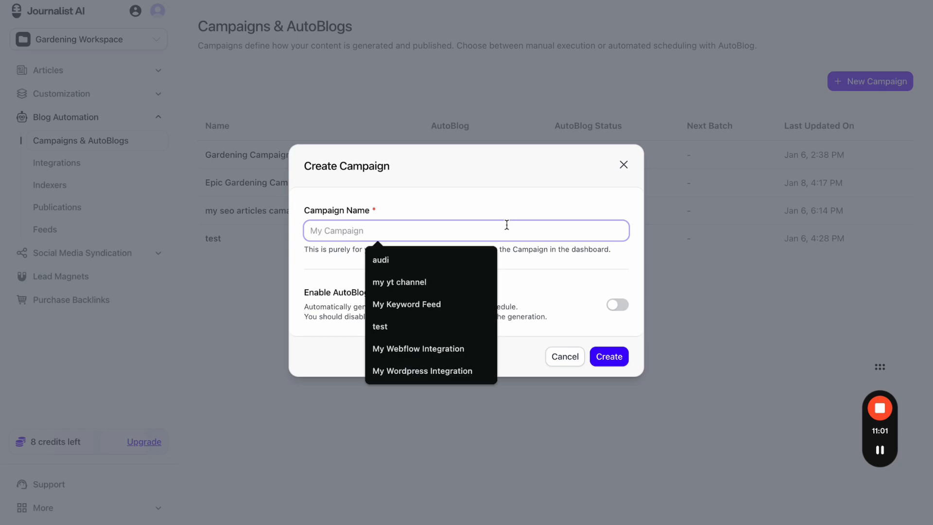
key("Caps_Lock")
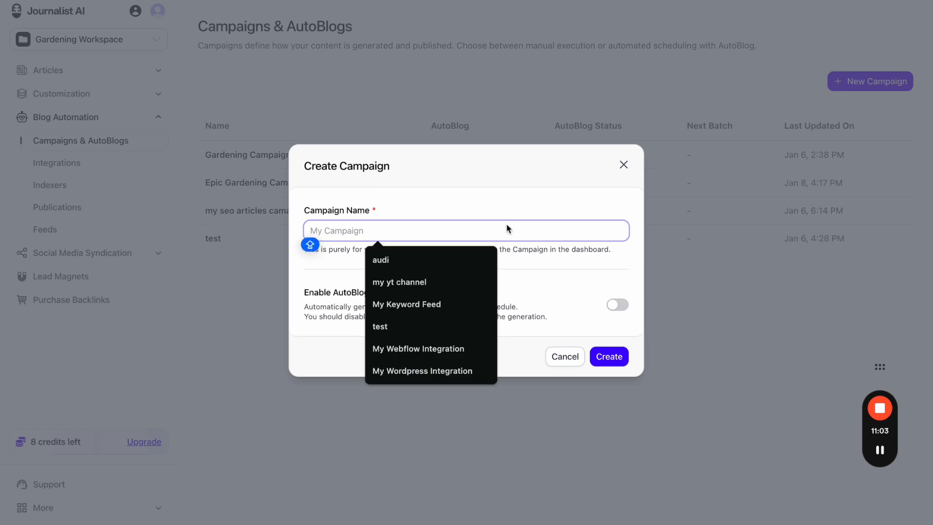
type("Youtueb channel to blog post (gardengin")
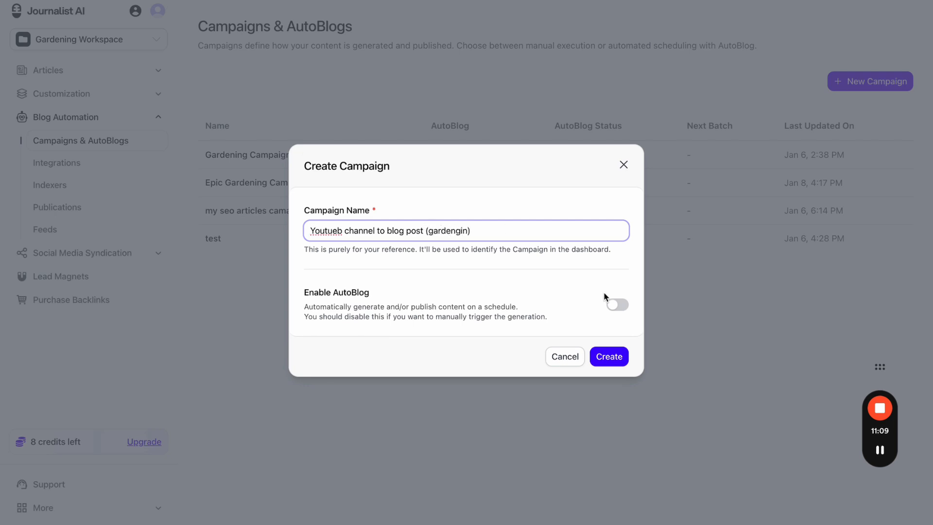
left_click(617, 304)
- Create it as Automation with Review from Epic Gardening YouTube, every 6 hours, 10 articles
scroll(511, 312, "down", 2)
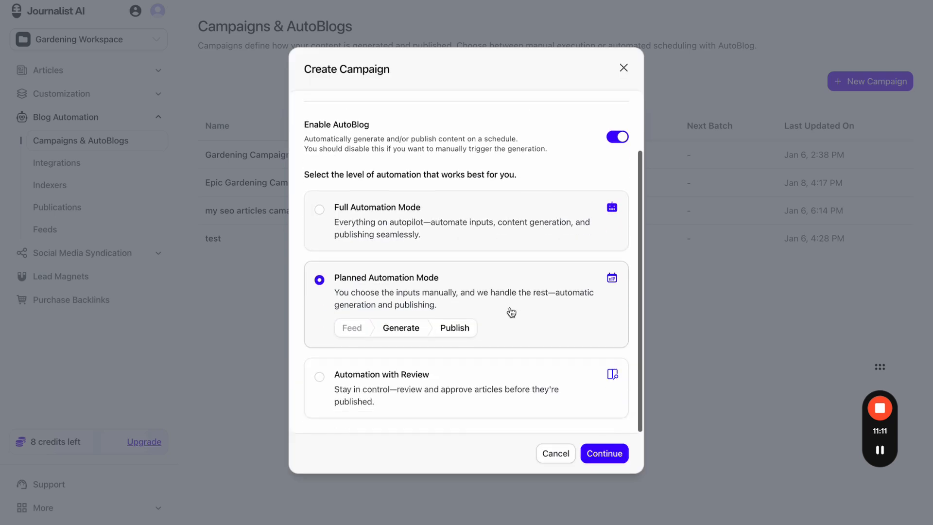
left_click(475, 393)
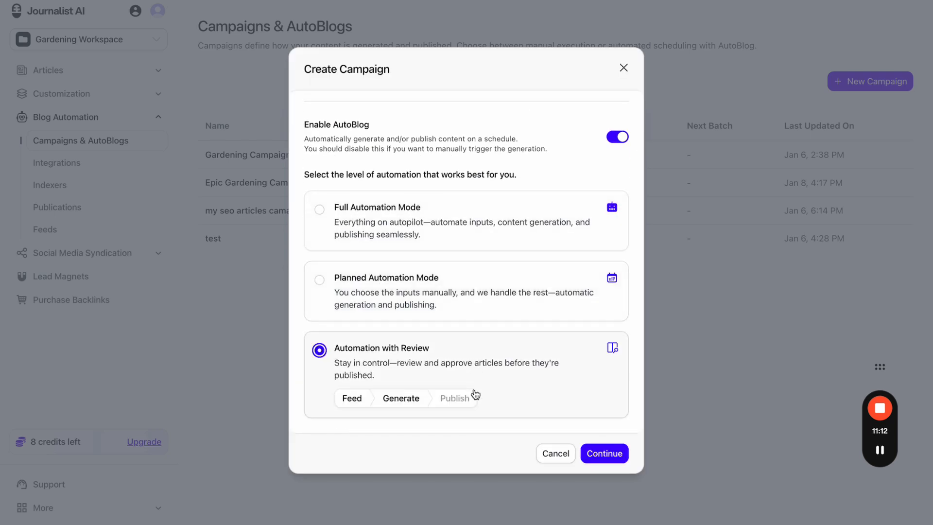
left_click(595, 454)
left_click(392, 204)
left_click(383, 222)
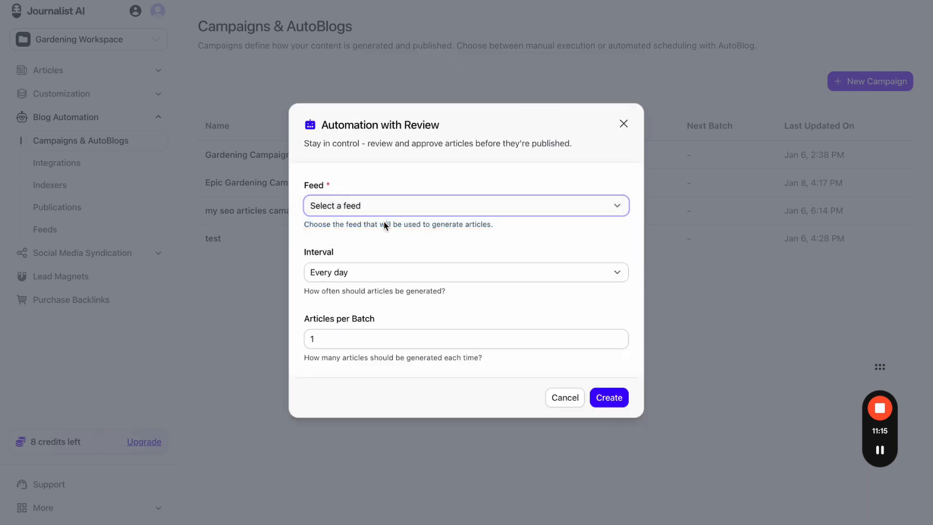
left_click(377, 269)
left_click(372, 307)
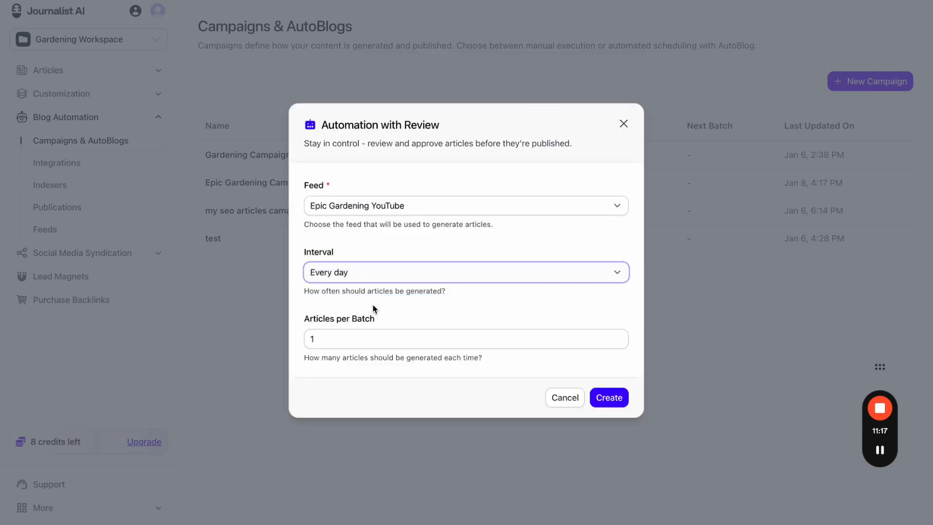
left_click(359, 342)
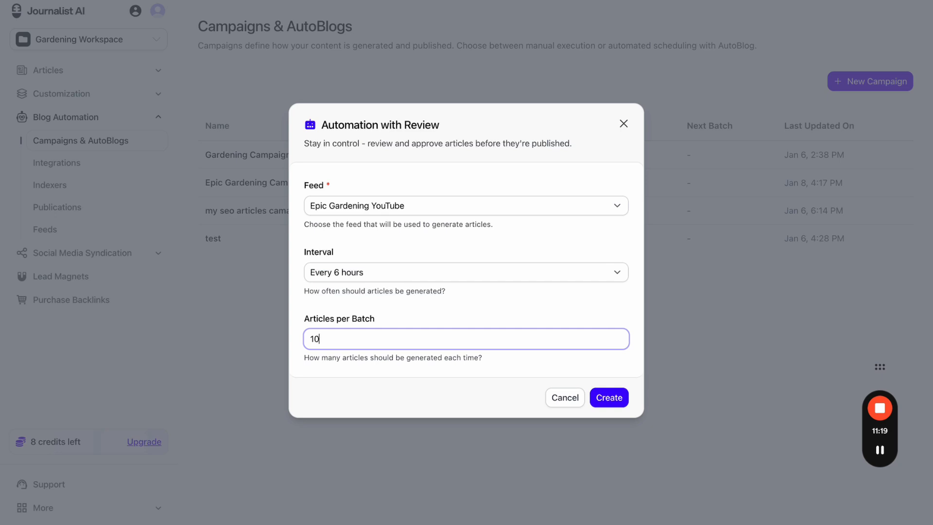
left_click(619, 399)
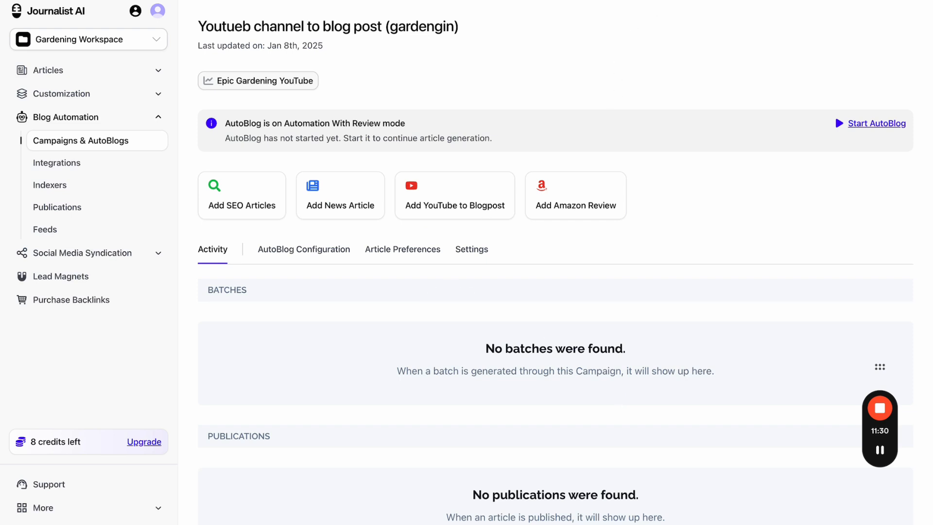
- Annotate and then clear the campaign page, then open Create Feed on the Feeds page
mouse_move(505, 178)
left_mouse_down()
mouse_move(506, 134)
mouse_move(539, 149)
mouse_move(636, 139)
mouse_move(638, 155)
mouse_move(783, 134)
left_mouse_up()
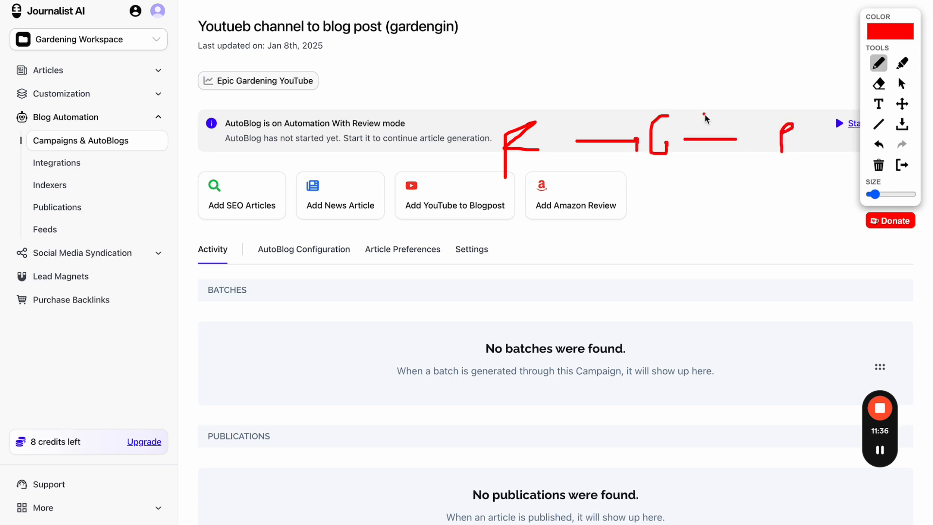
left_click_drag(706, 118, 725, 154)
left_click_drag(725, 117, 706, 156)
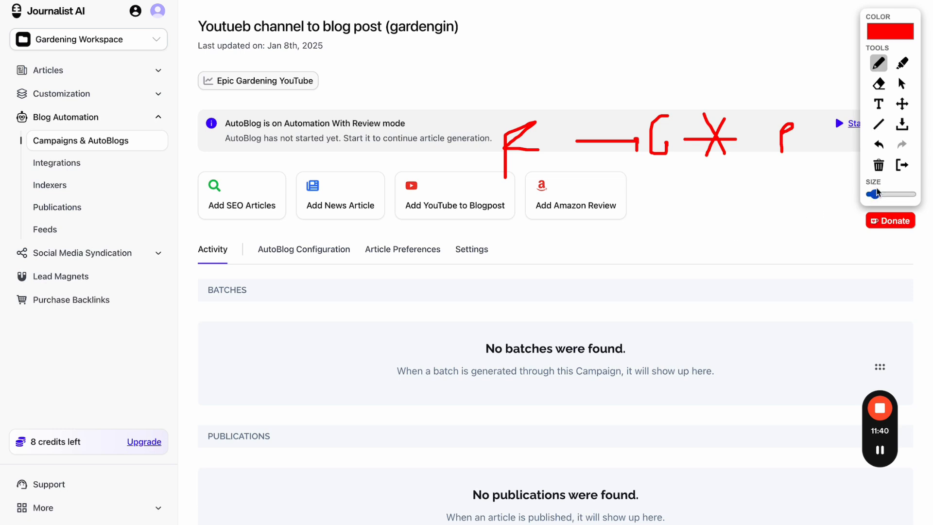
left_click(902, 164)
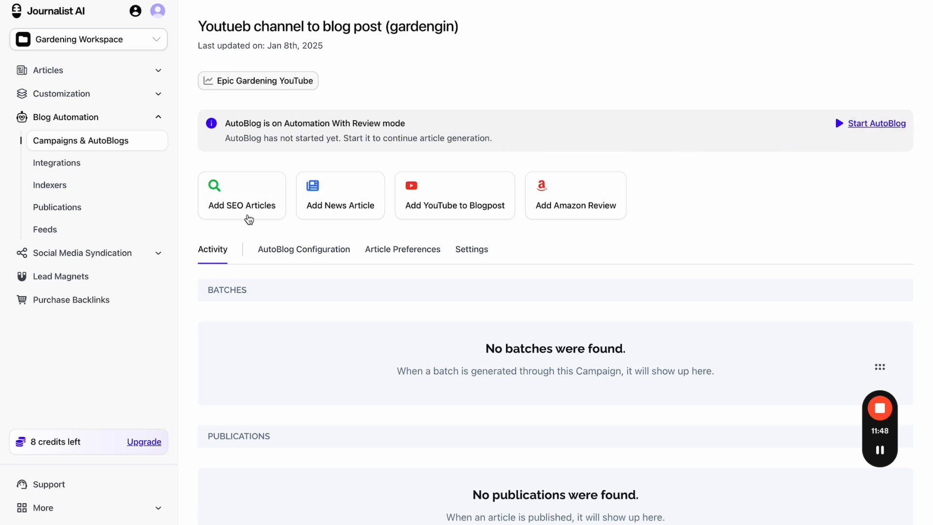
left_click(94, 227)
left_click(877, 82)
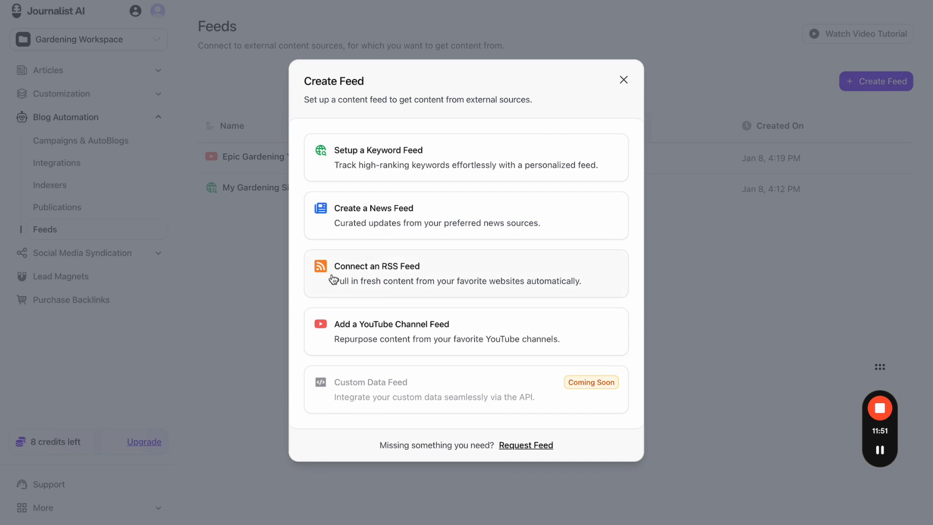
- Try a News Feed with the query 'elon musk', then close it unsaved
left_click(418, 223)
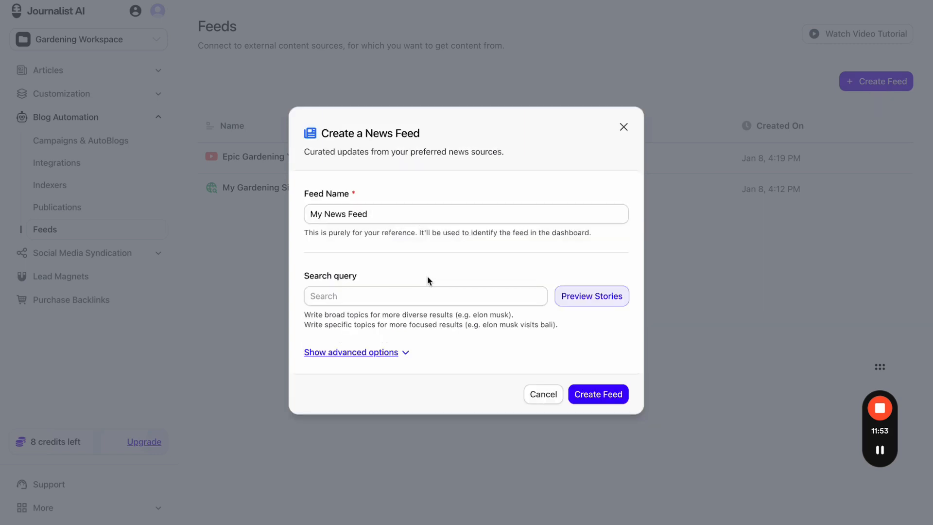
left_click(437, 297)
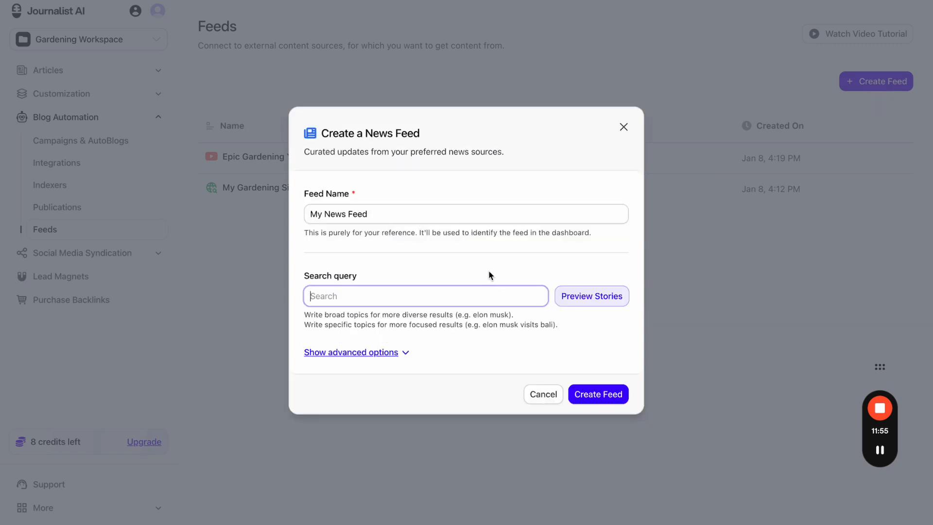
type("elon musk")
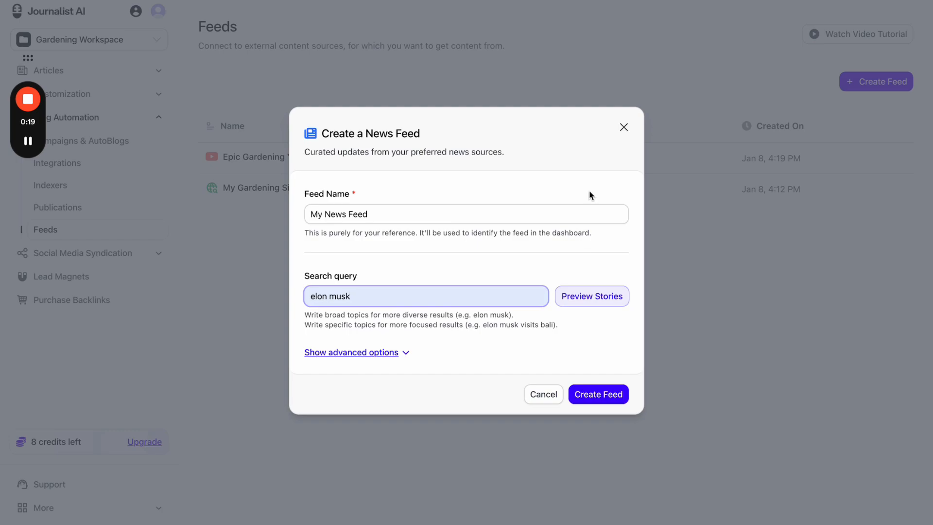
left_click(623, 127)
- Visit Knowledge Base and Generate Articles, opening and closing the news article dialog
left_click(125, 95)
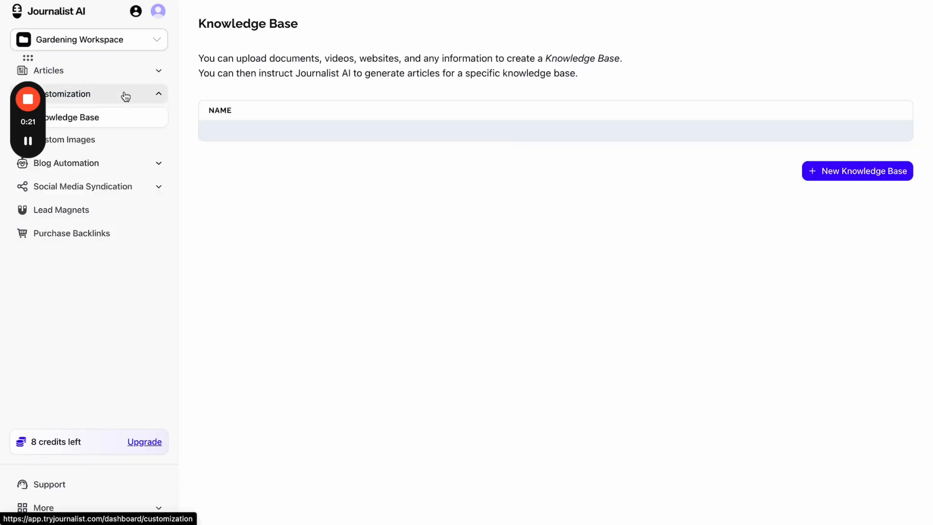
left_click(148, 72)
left_click(432, 199)
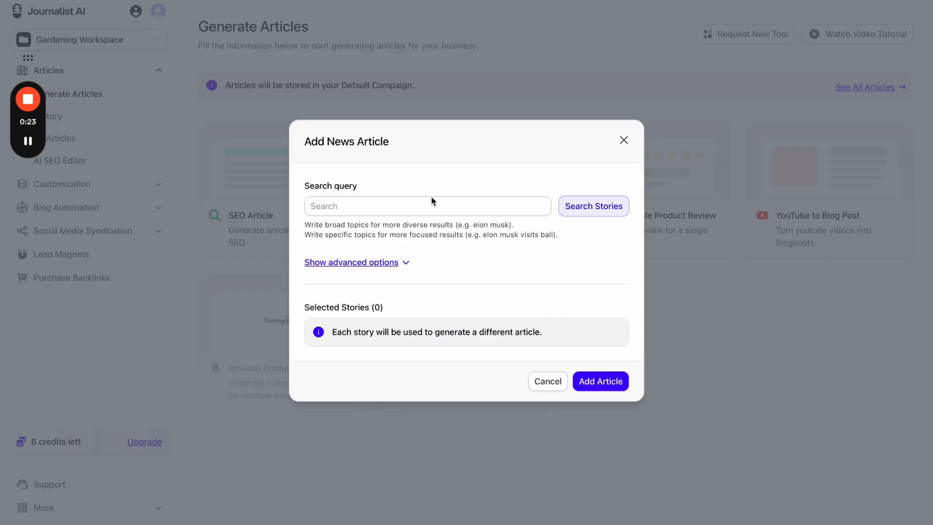
left_click(617, 139)
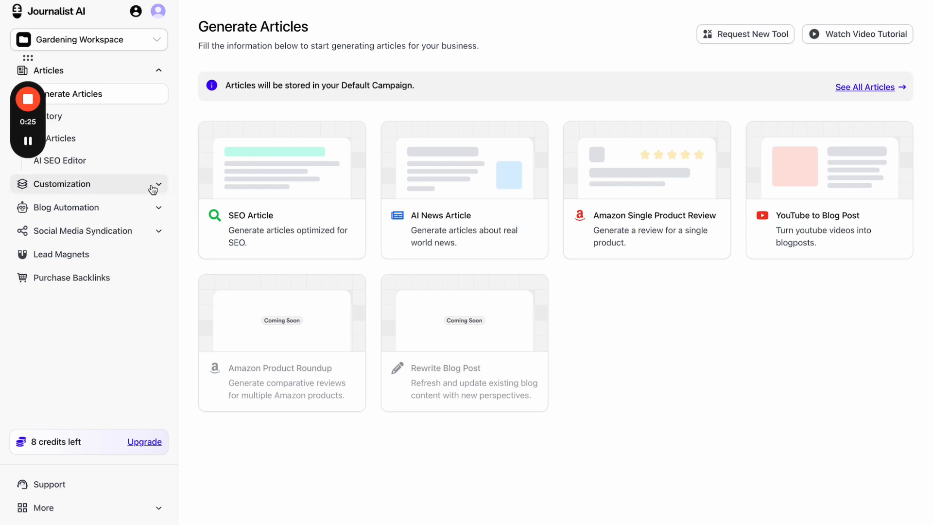
- Go through Campaigns to Feeds and choose Connect an RSS Feed under Create Feed
left_click(144, 206)
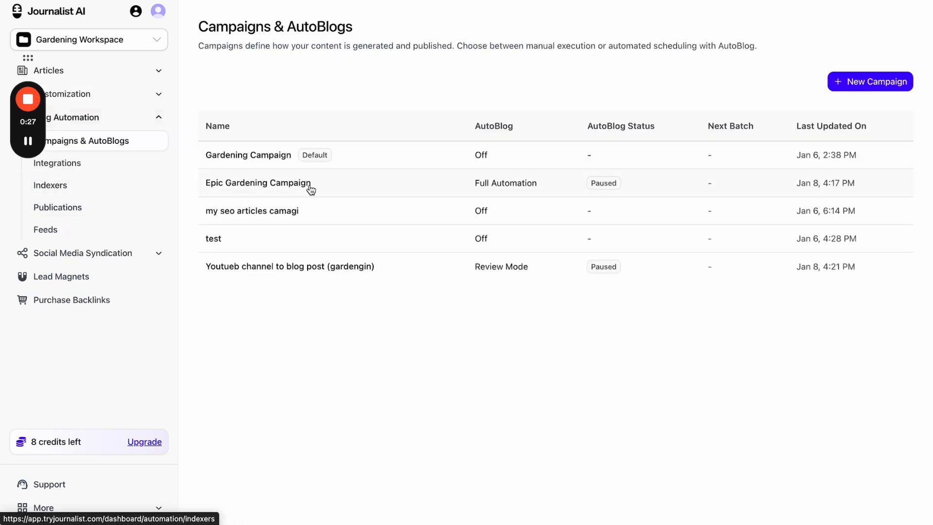
left_click(102, 227)
left_click(862, 82)
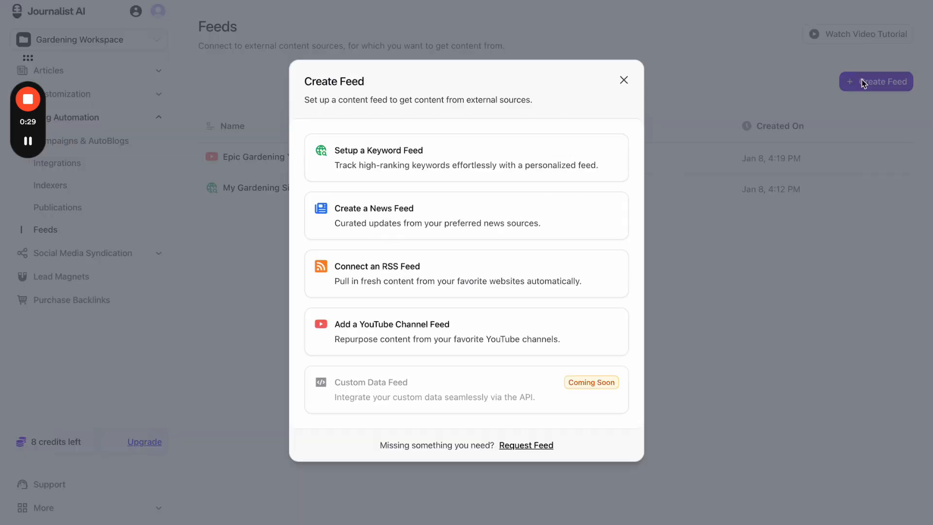
left_click(425, 281)
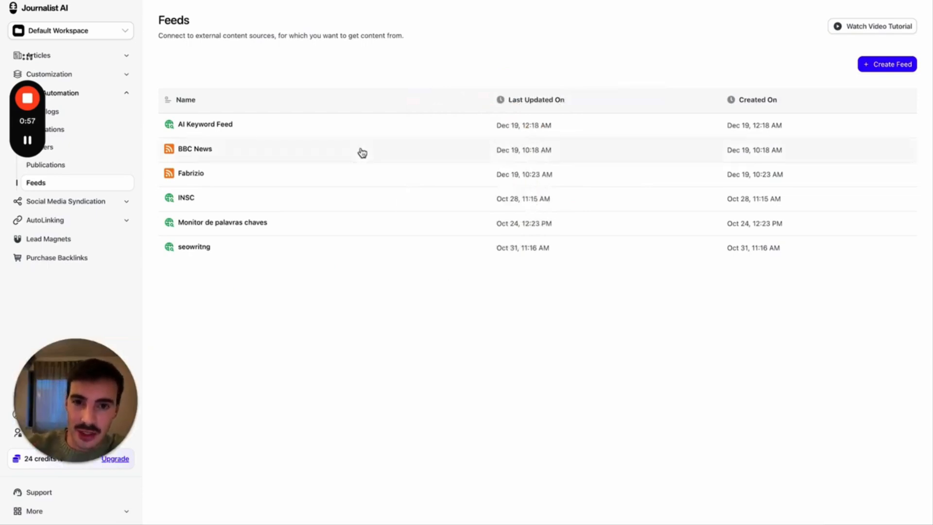
- Look at the source football post on X and the BBC tuition fees article
left_click(383, 0)
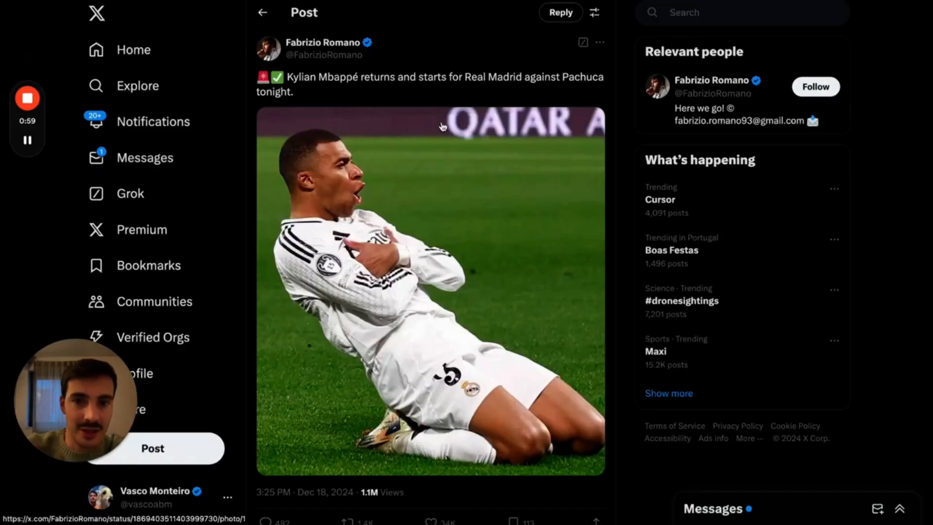
left_click(719, 0)
scroll(702, 190, "down", 10)
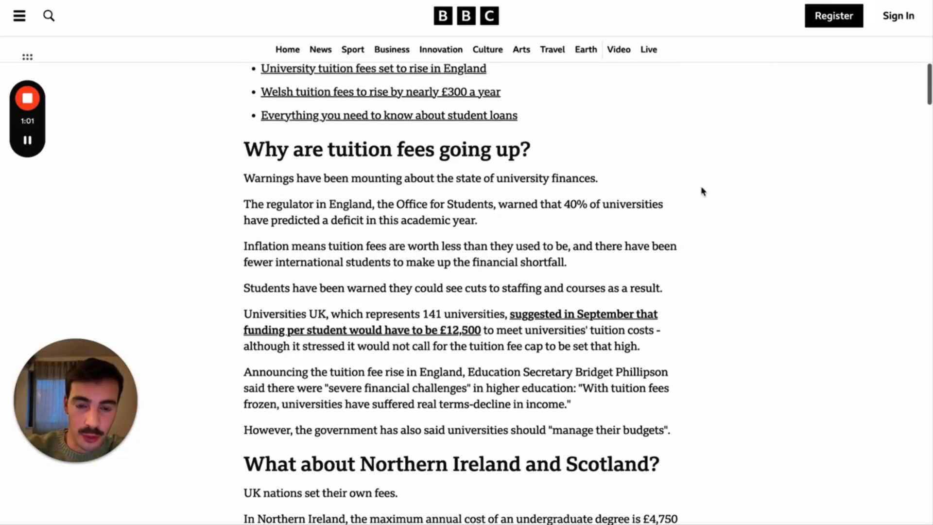
scroll(702, 192, "up", 10)
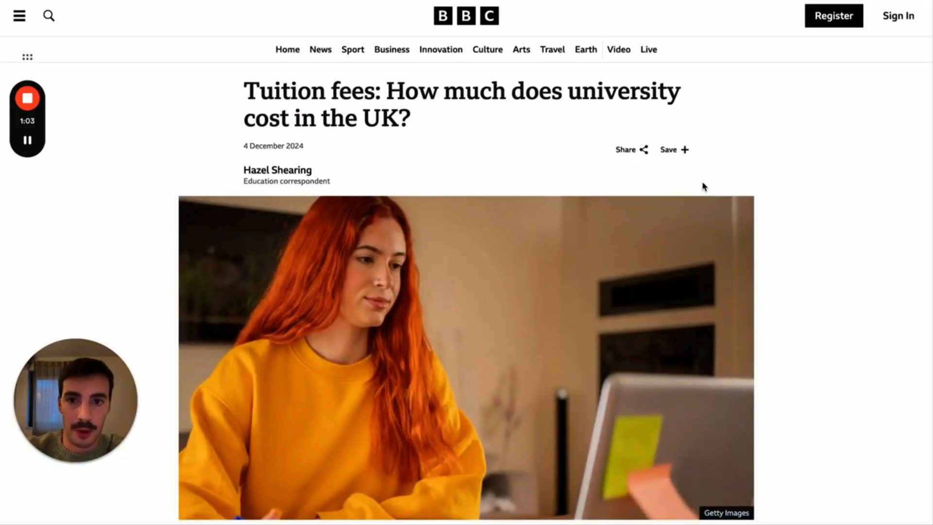
- Scroll through the football reporter's X profile, then return to the Genoa article preview
left_click(409, 1)
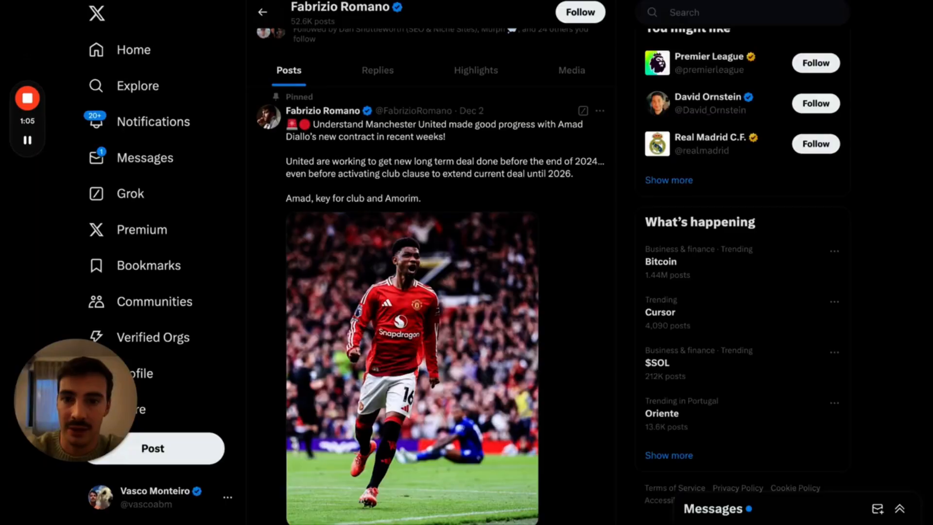
scroll(436, 131, "up", 6)
scroll(436, 131, "down", 1)
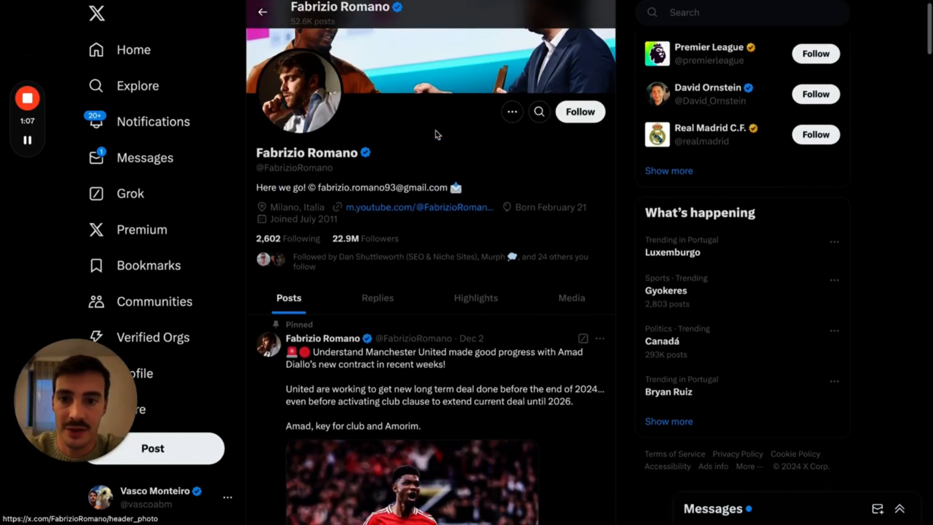
scroll(435, 130, "down", 15)
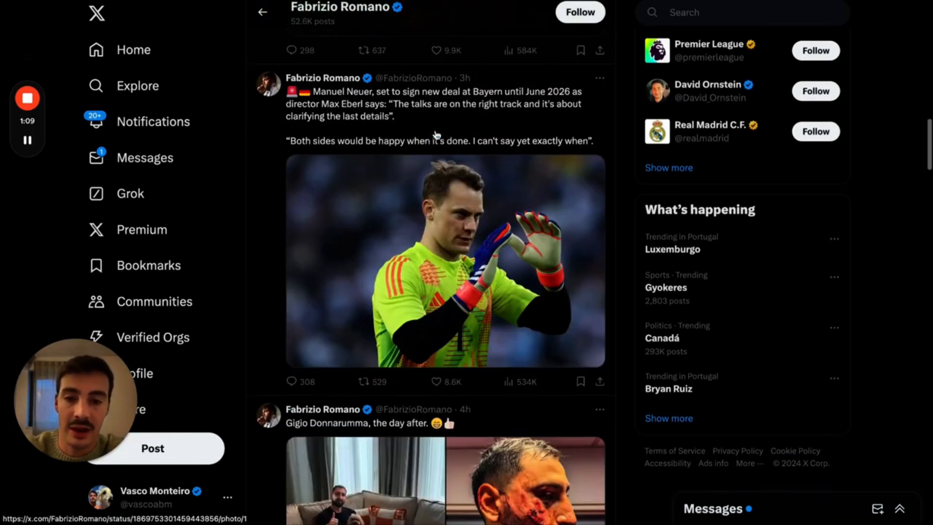
scroll(436, 135, "down", 6)
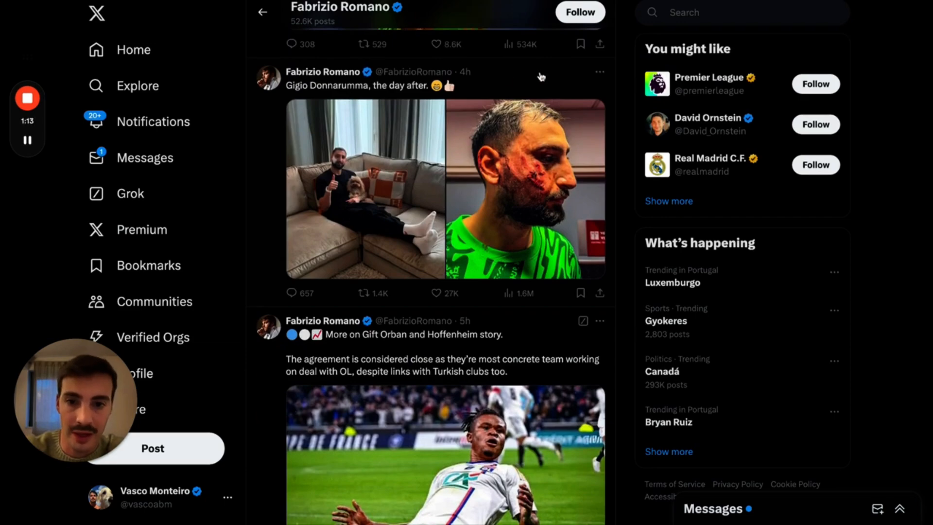
key("ctrl+shift+Tab")
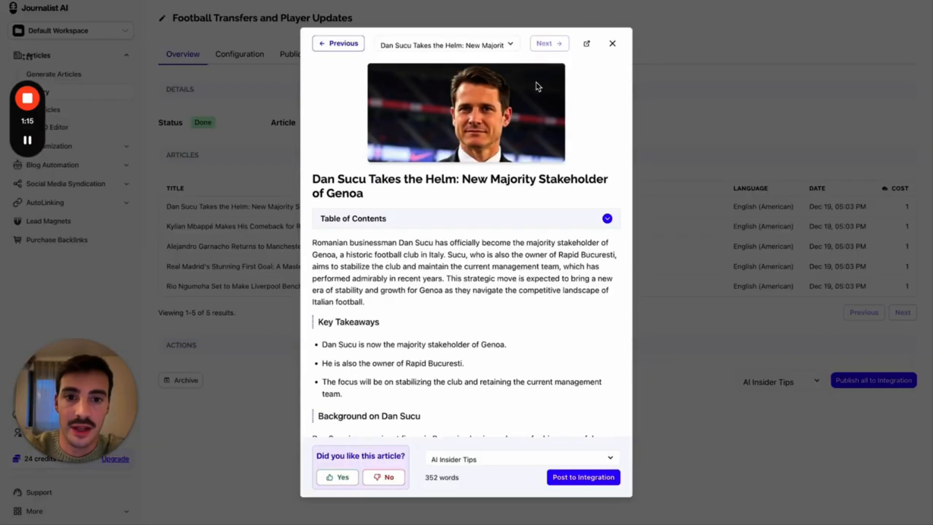
- Step back and forth between the generated articles in the batch preview
left_click(350, 41)
left_click(348, 43)
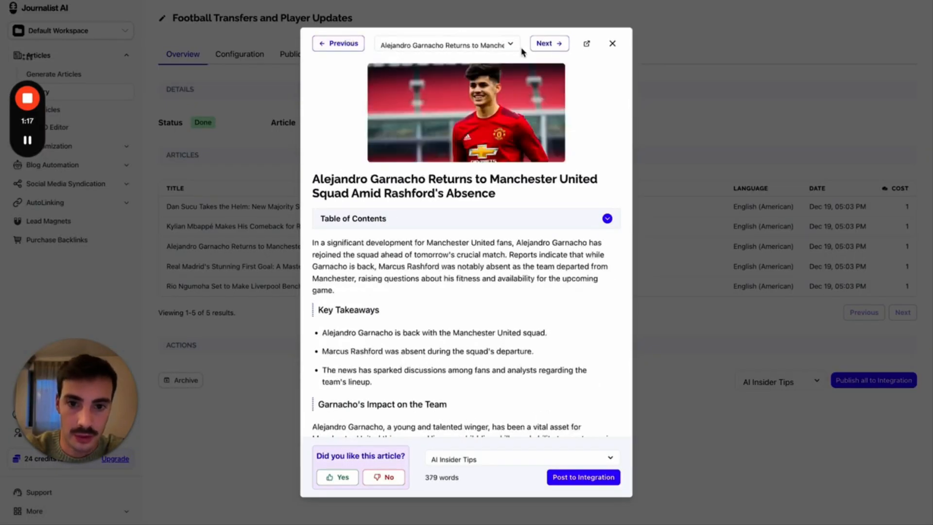
left_click(554, 43)
scroll(474, 135, "down", 10)
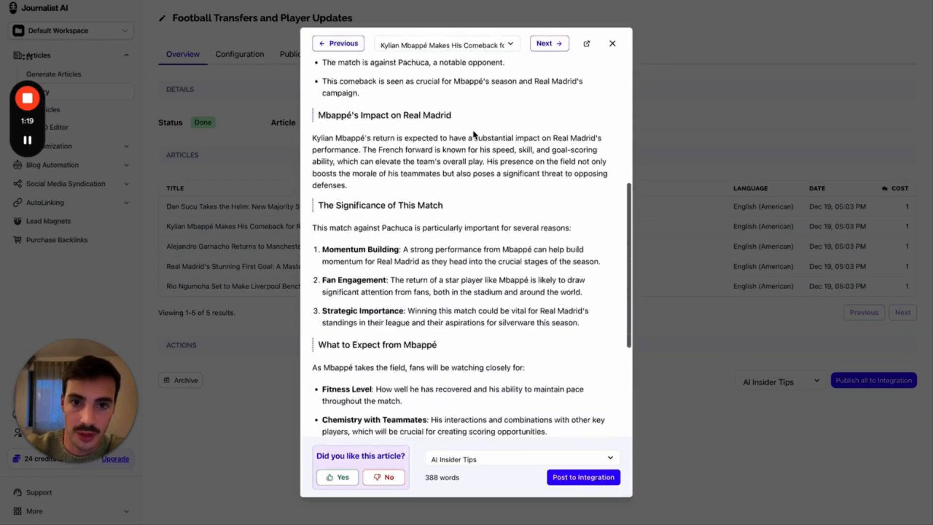
scroll(474, 132, "up", 10)
- Compare the generated article with its source post on X
key("ctrl+Tab")
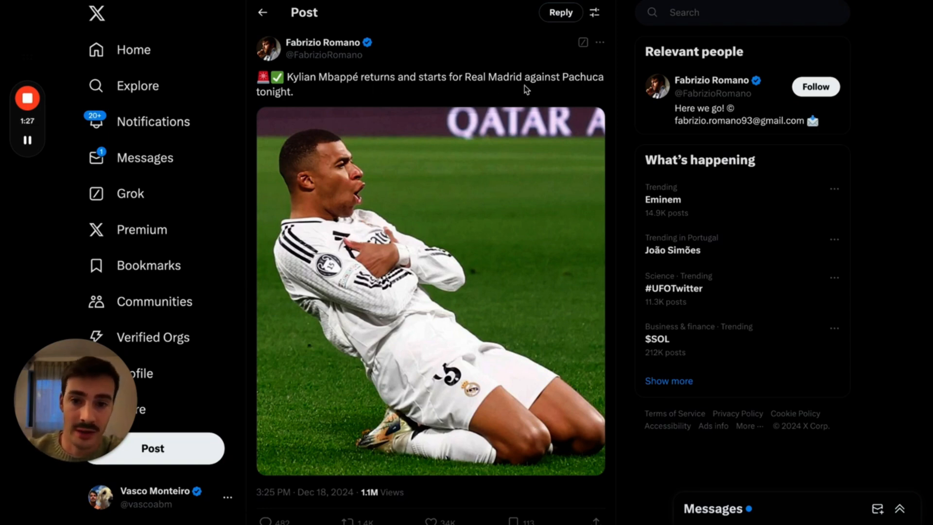
scroll(526, 89, "down", 1)
key("ctrl+Tab")
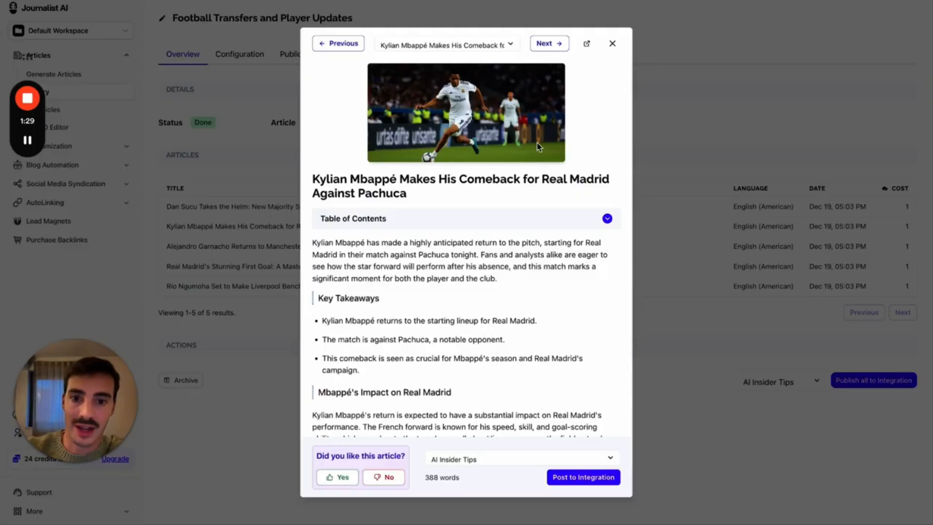
scroll(539, 145, "down", 10)
scroll(539, 145, "up", 10)
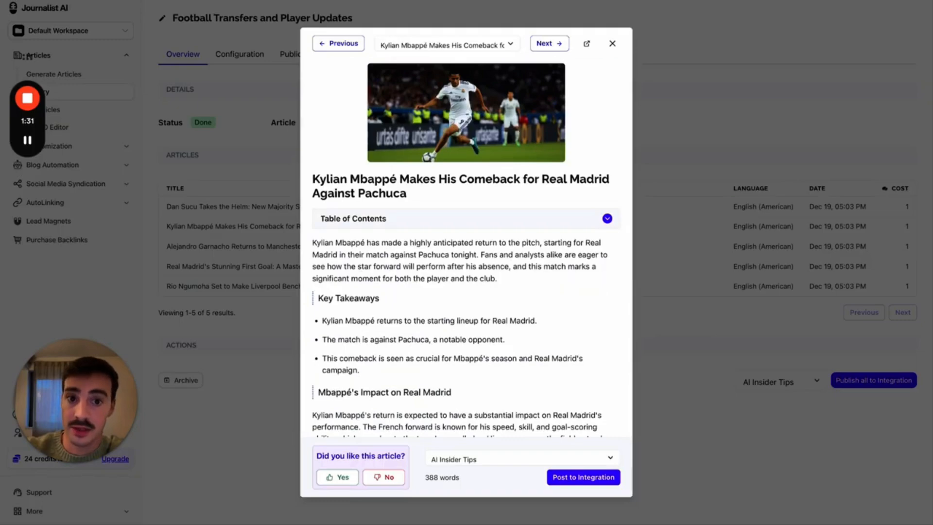
- Check the BBC tuition fees article against the preview, then move to the Feeds page
key("ctrl+Tab")
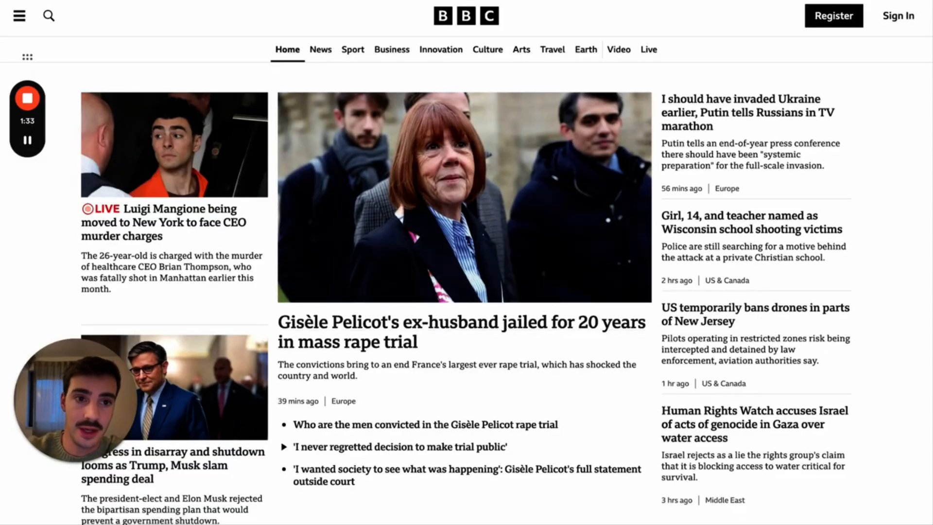
key("ctrl+Tab")
scroll(456, 158, "down", 10)
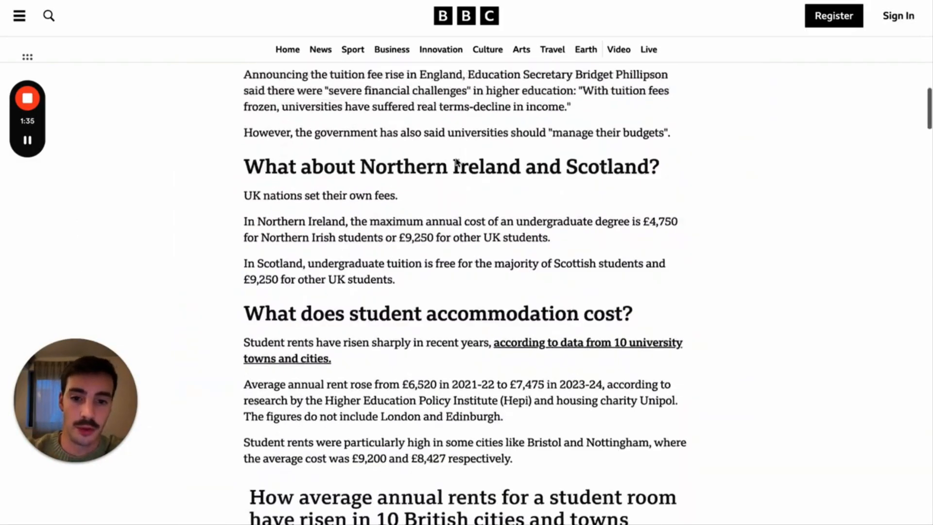
scroll(455, 163, "up", 10)
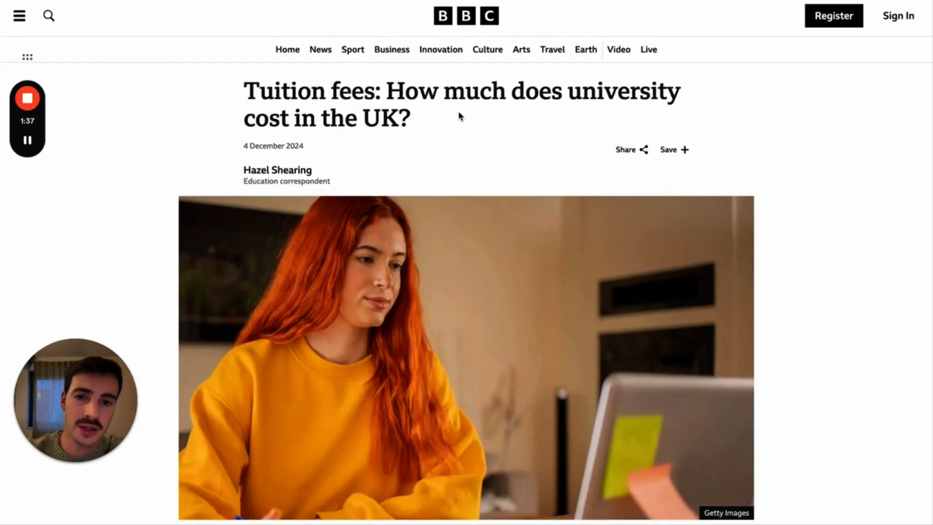
scroll(461, 116, "down", 15)
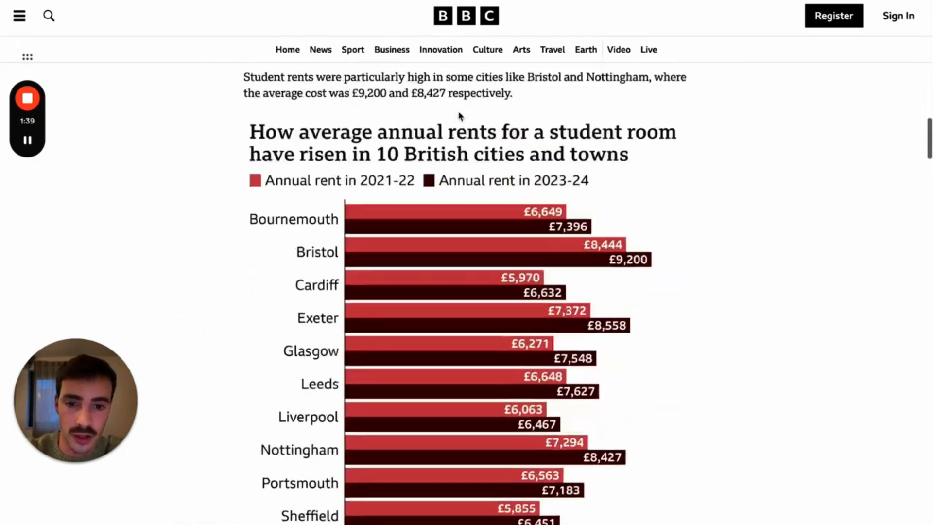
scroll(459, 118, "up", 5)
key("ctrl+Tab")
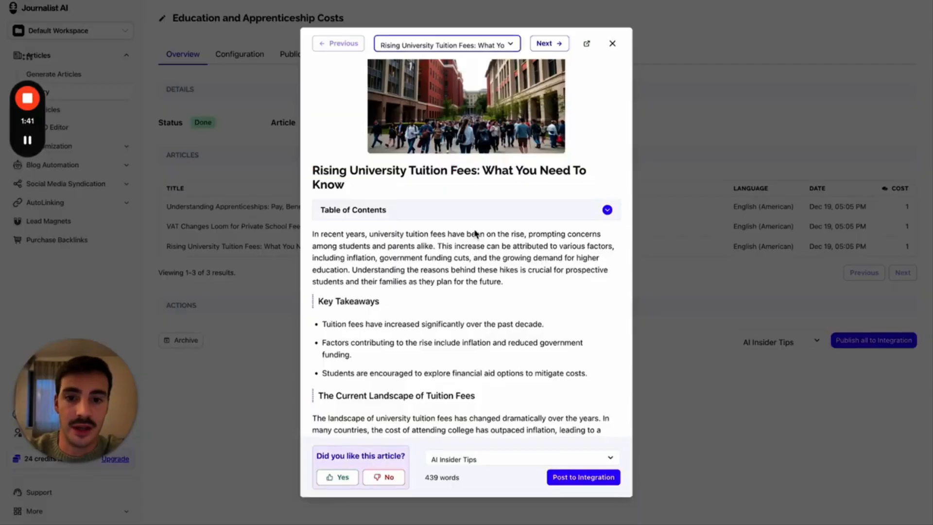
scroll(474, 240, "down", 5)
scroll(473, 244, "up", 6)
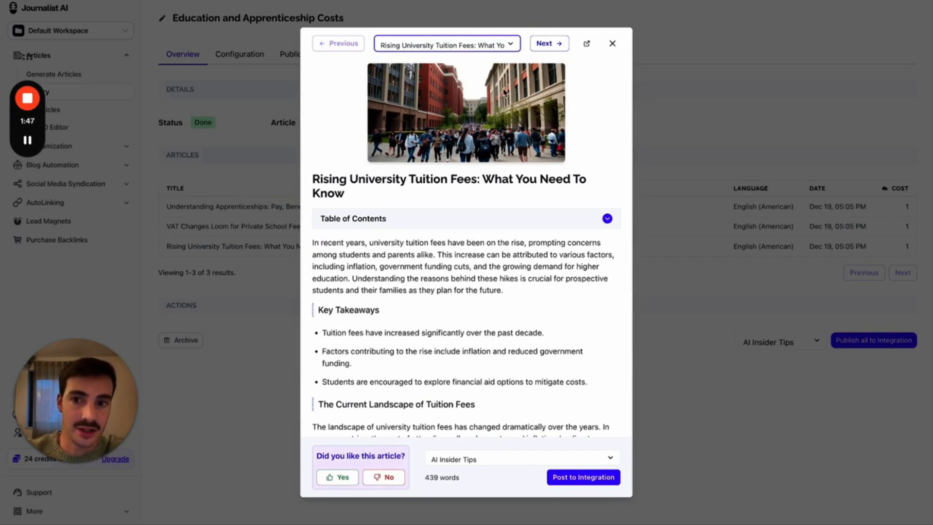
key("ctrl+Tab")
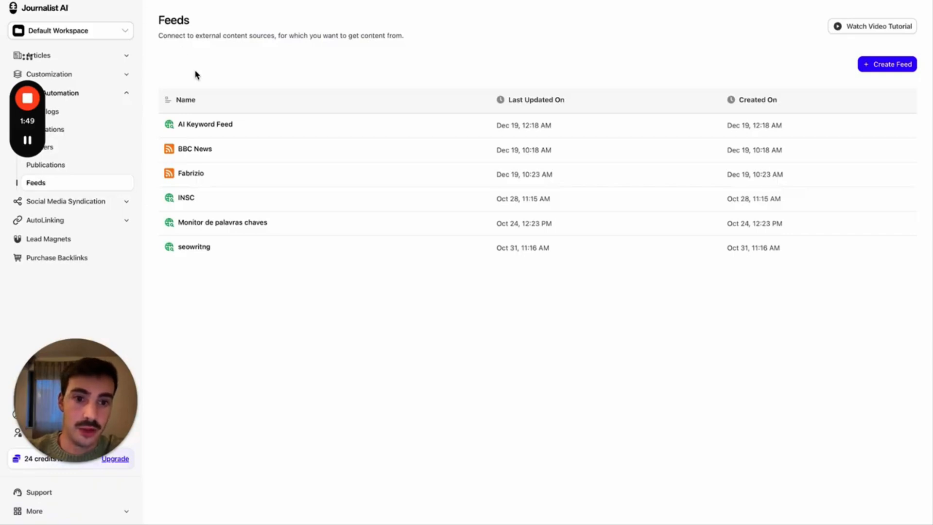
- Bring up the Create Feed type chooser, glancing at the BBC and X tabs meanwhile
left_click(861, 65)
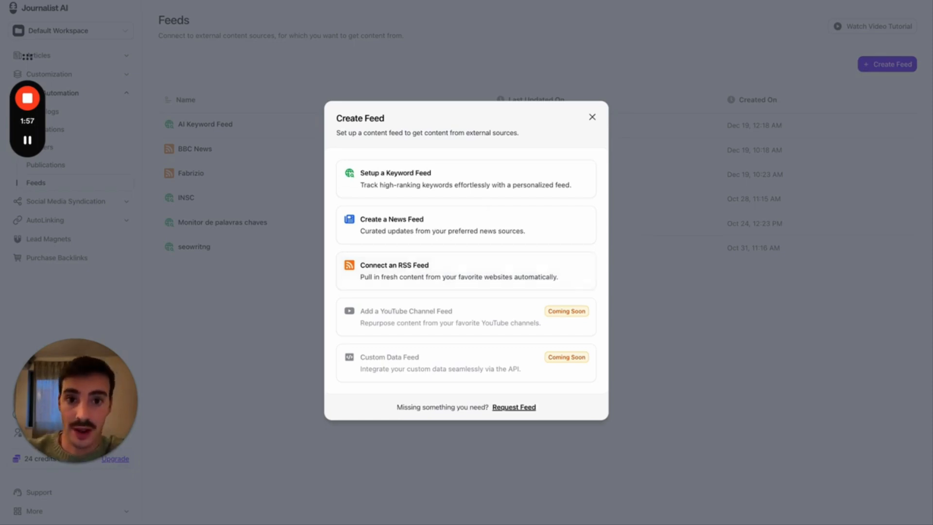
left_click(632, 1)
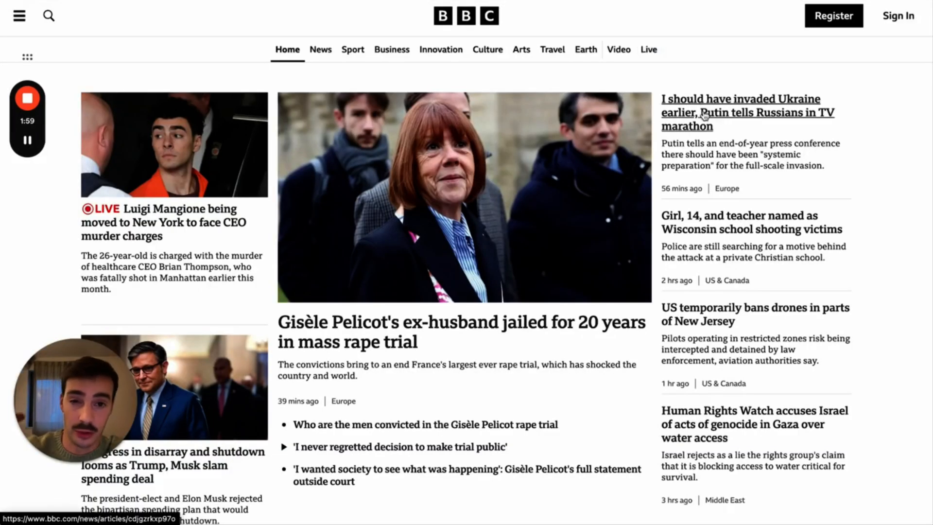
left_click(291, 1)
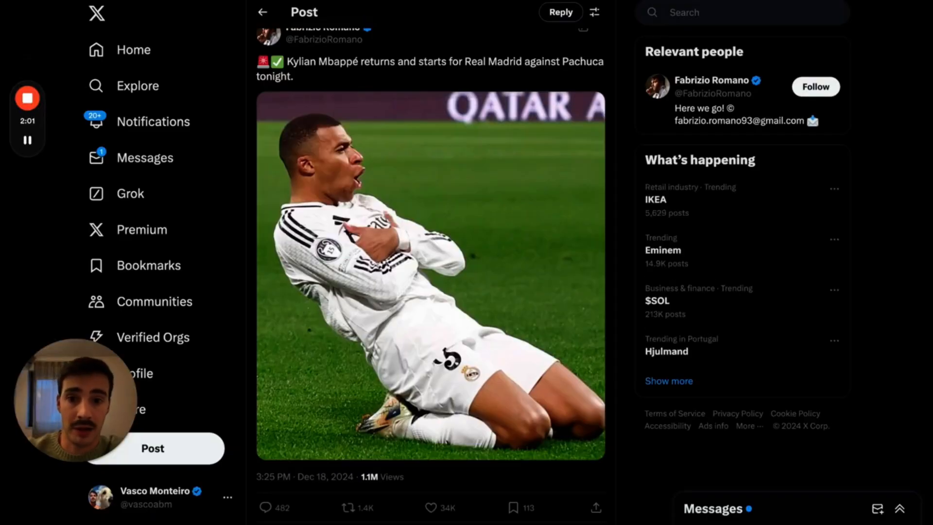
scroll(406, 105, "down", 1)
scroll(406, 105, "up", 1)
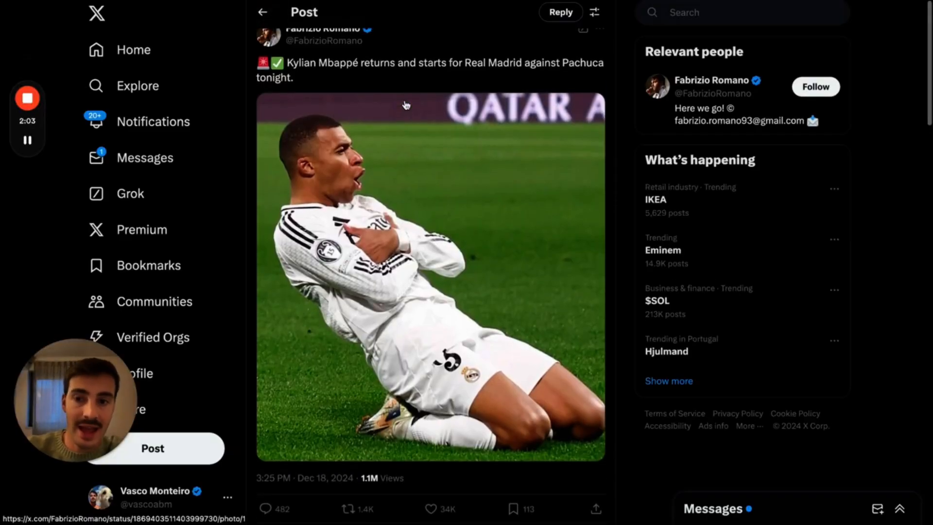
left_click(168, 1)
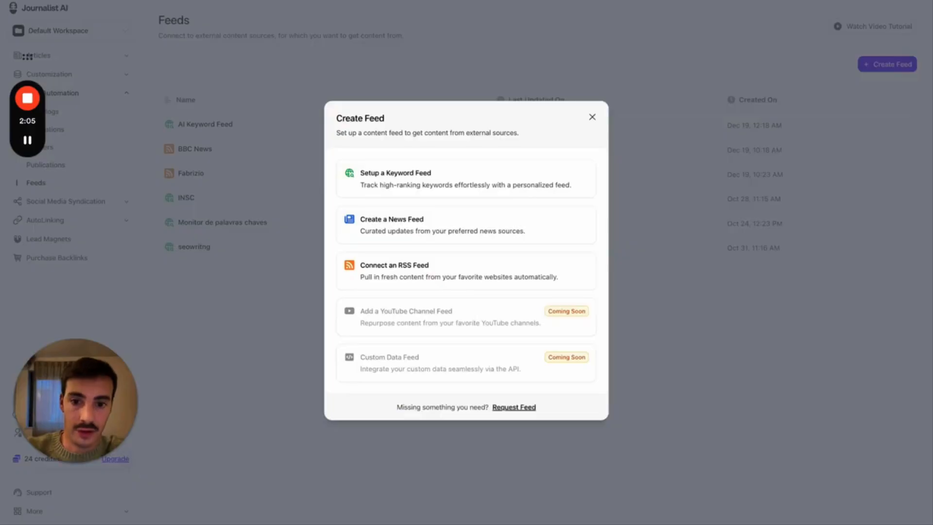
- Dismiss the RSS form and inspect the BBC News feed's configured RSS URL
left_click(464, 283)
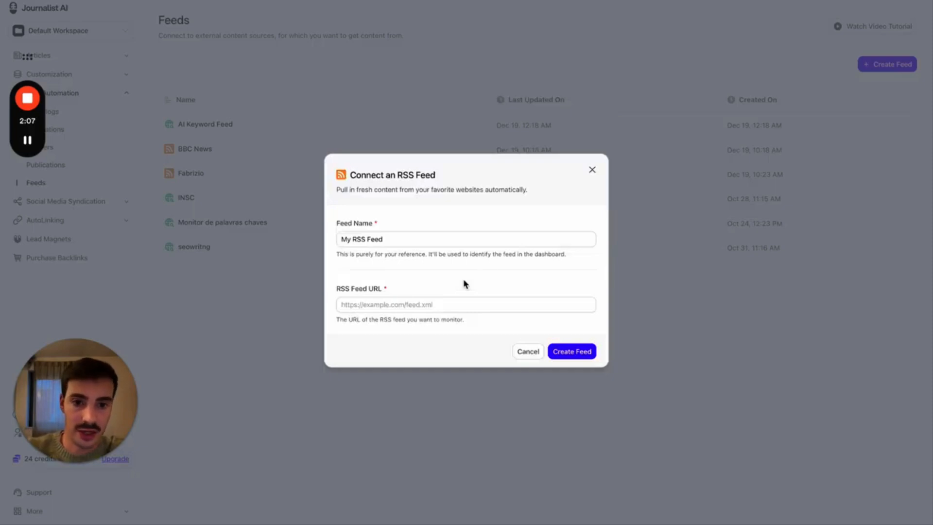
left_click(592, 170)
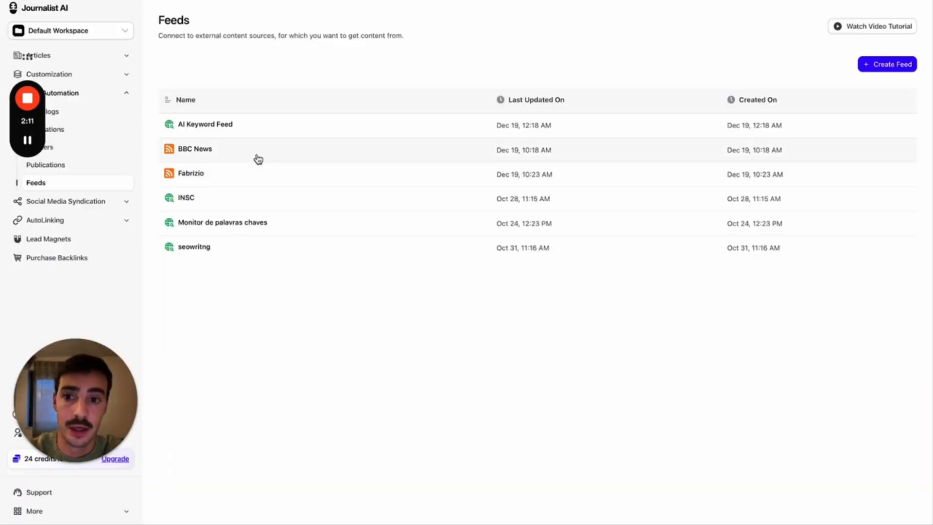
left_click(258, 159)
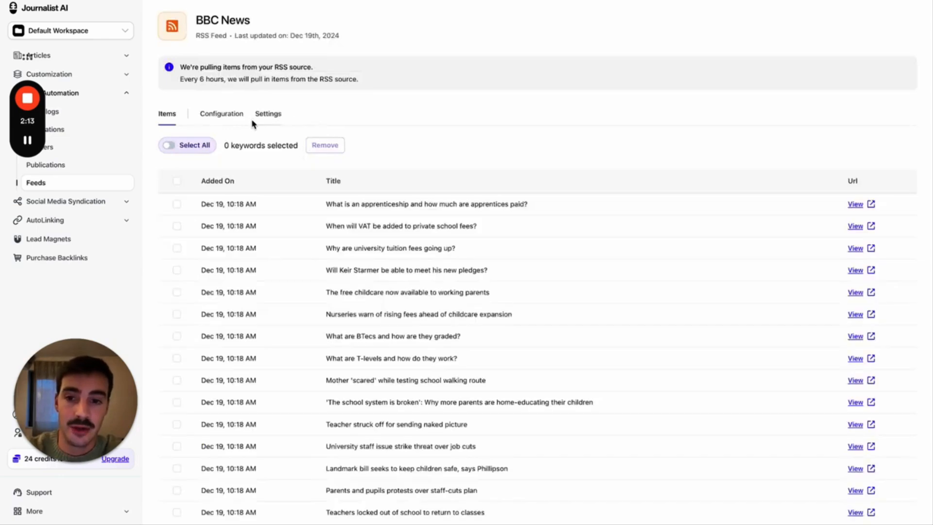
left_click(265, 116)
left_click(223, 115)
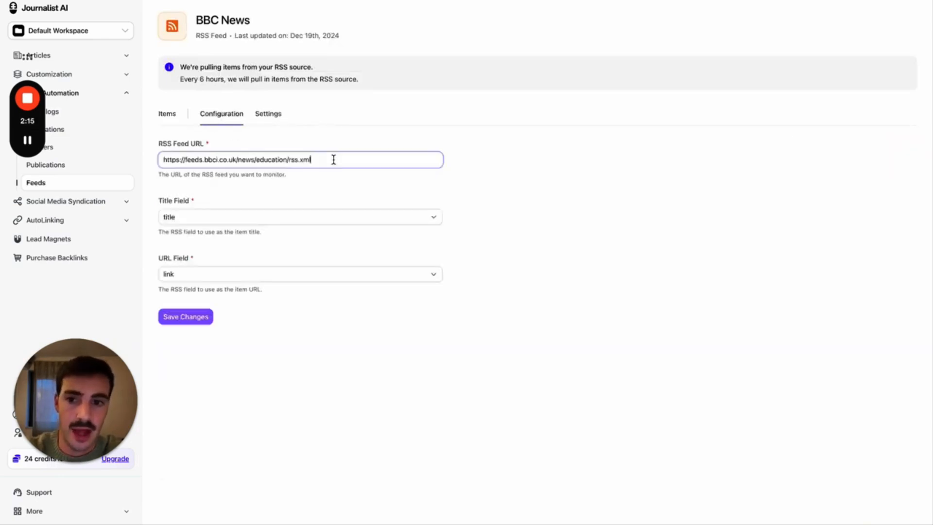
left_click_drag(334, 159, 183, 160)
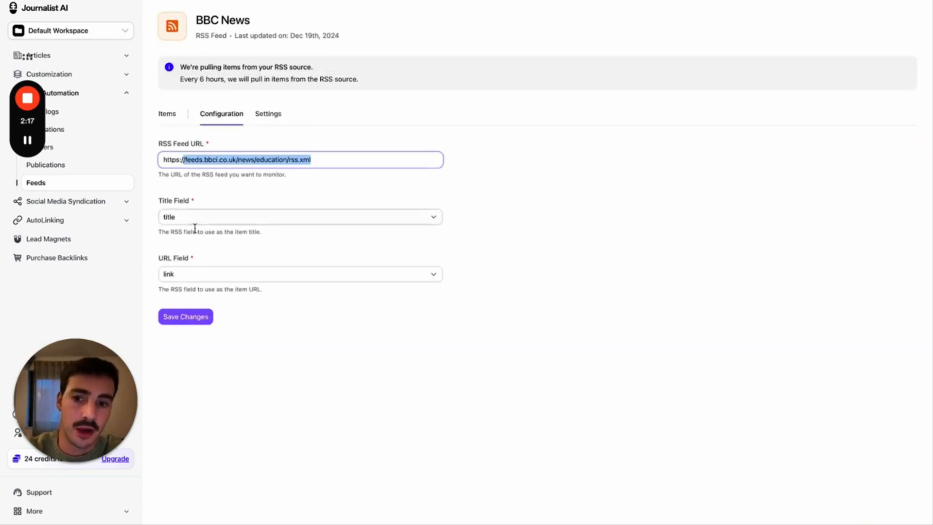
- Review the feed's 15 education items alongside the VAT and apprenticeship pay articles
left_click(167, 114)
scroll(315, 173, "down", 2)
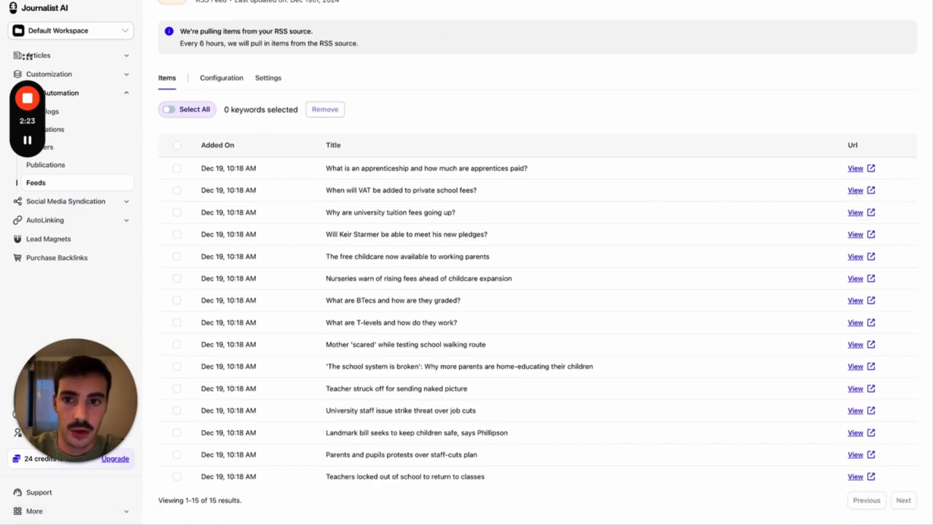
left_click(221, 1)
scroll(253, 92, "down", 20)
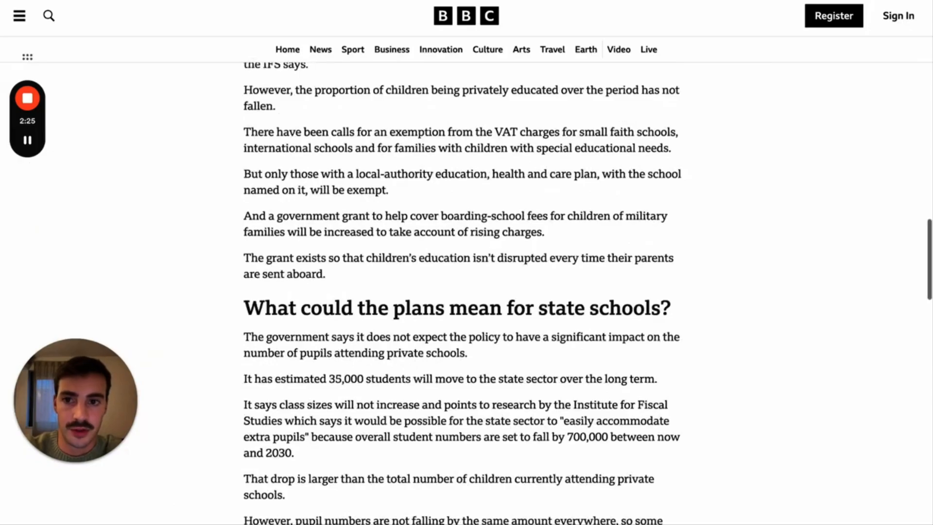
key("ctrl+Tab")
key("ctrl+shift+Tab")
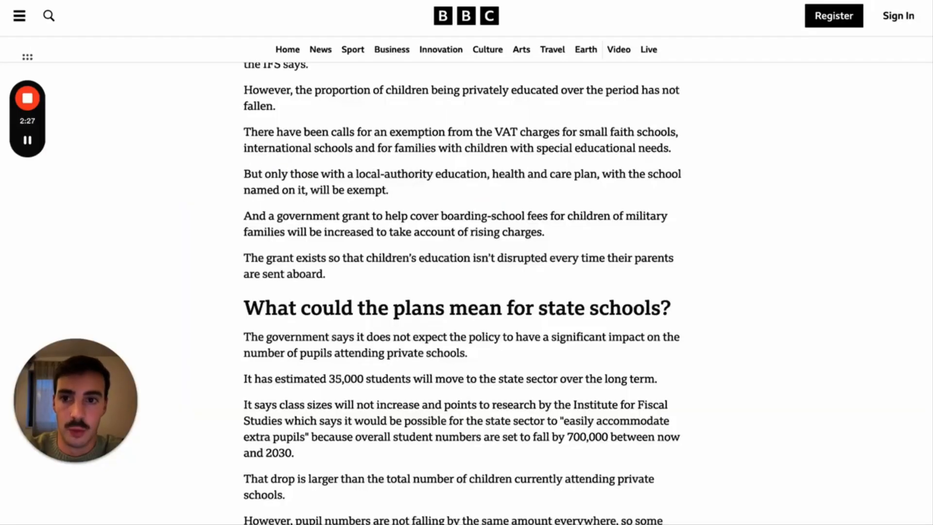
key("ctrl+shift+Tab")
key("ctrl+shift+Tab")
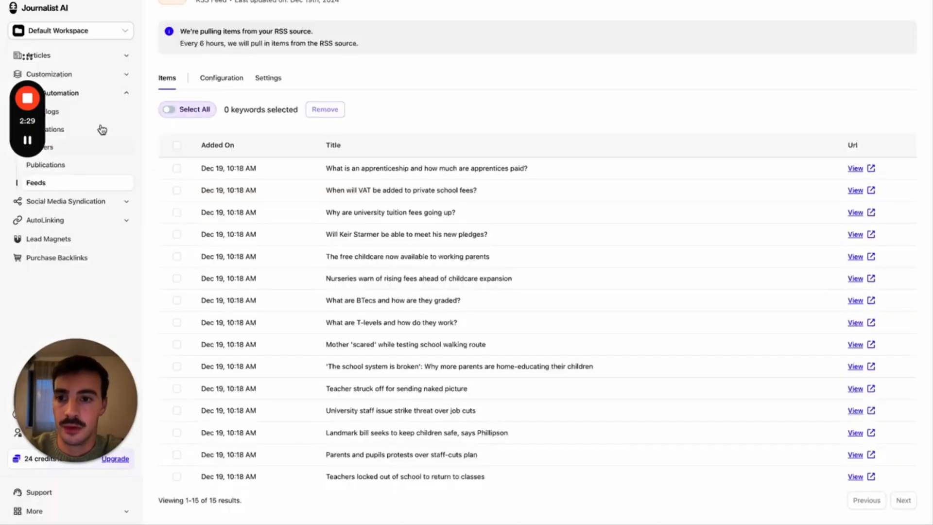
- Configure AI News in Feed mode using BBC News, Top 20 quantity (20 credits)
left_click(64, 56)
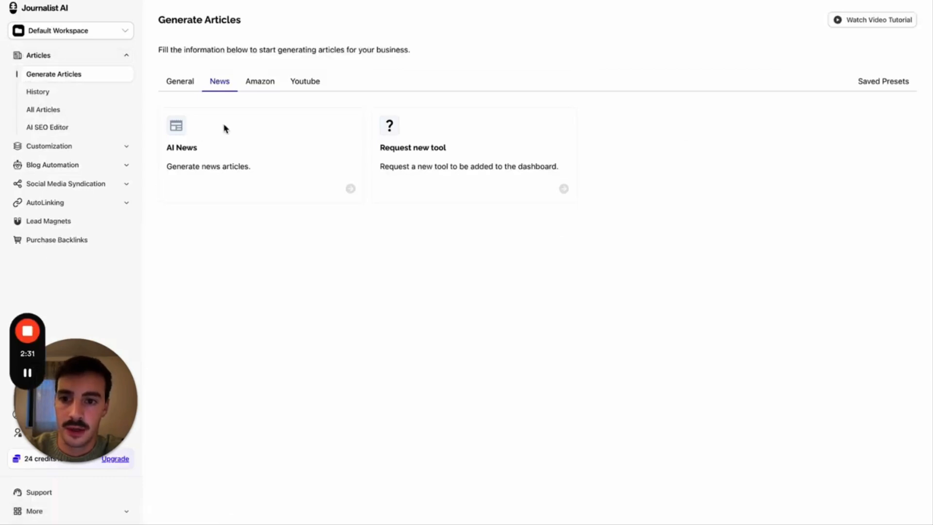
left_click(220, 138)
left_click(239, 174)
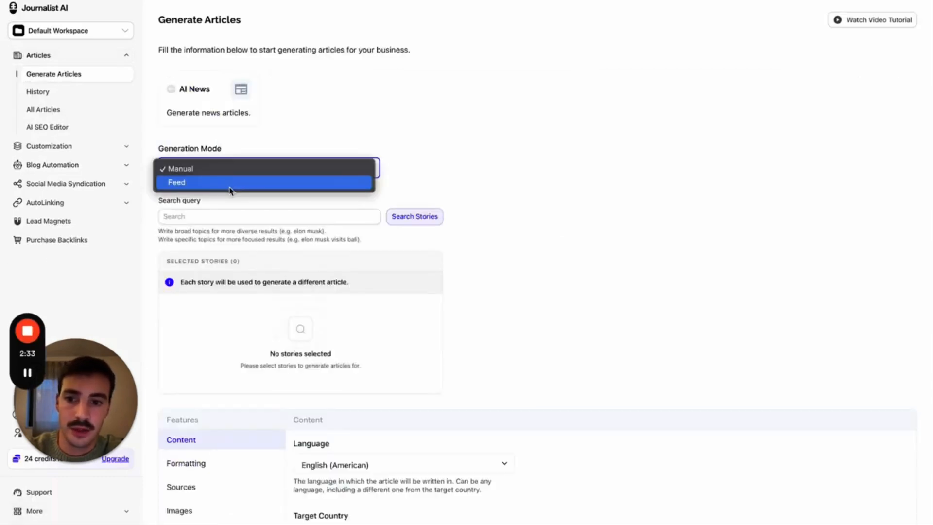
left_click(230, 186)
left_click(243, 220)
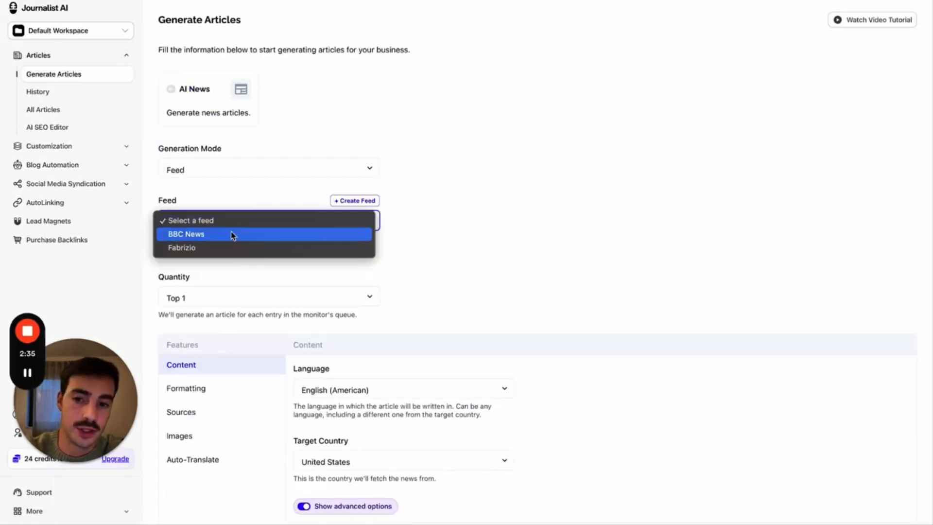
left_click(205, 235)
scroll(412, 217, "down", 1)
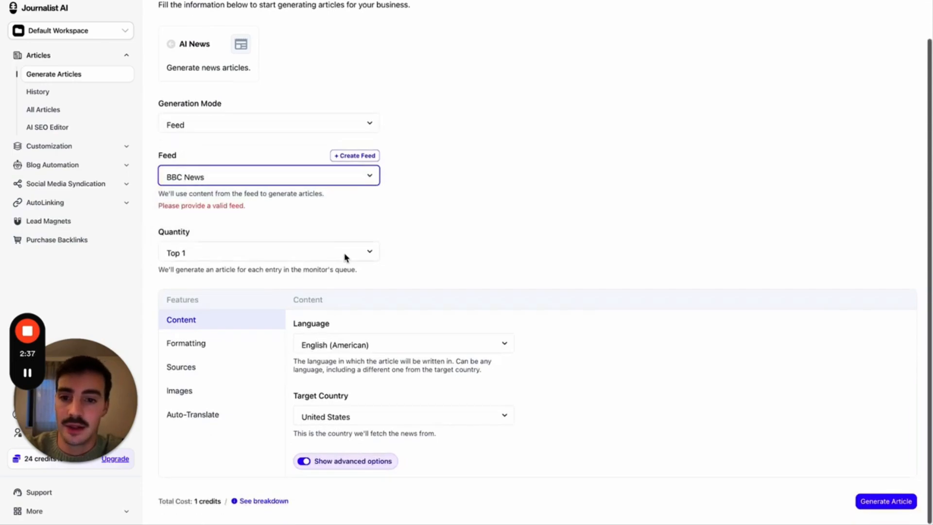
left_click(346, 254)
left_click(316, 306)
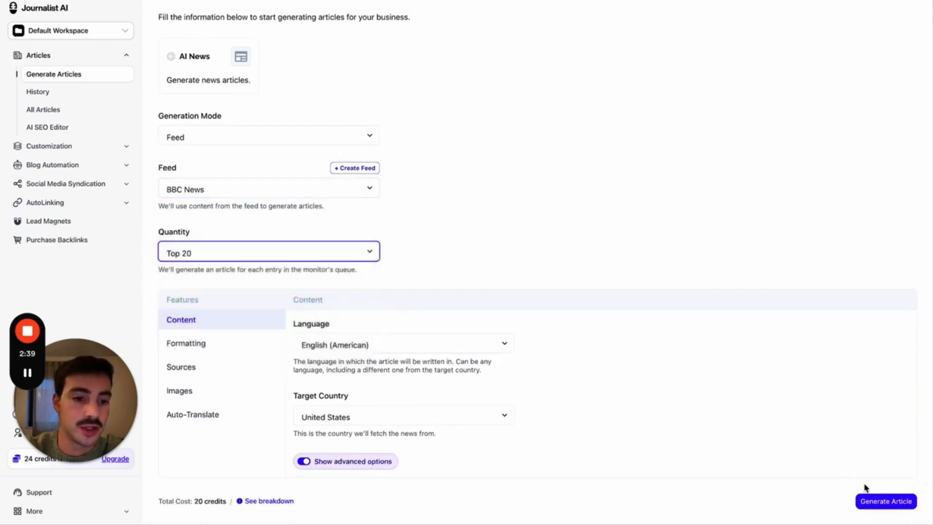
left_click(695, 1)
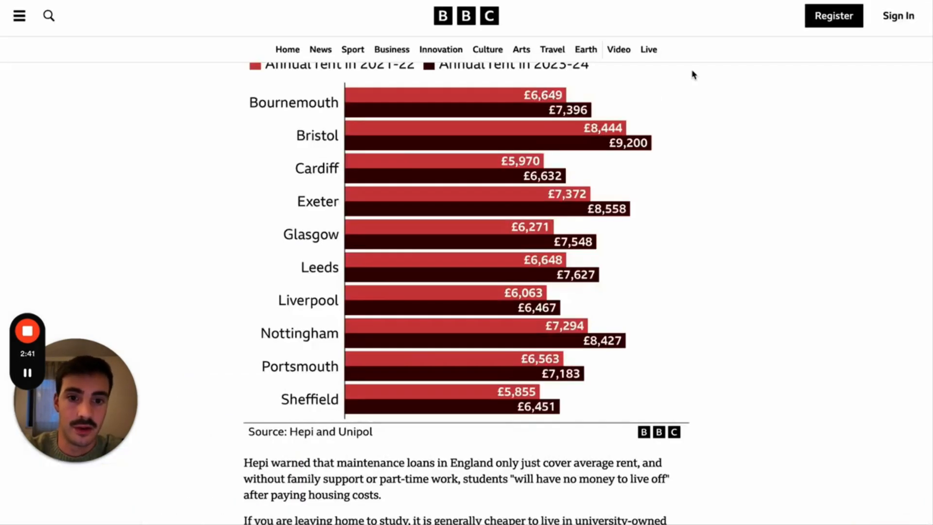
scroll(692, 70, "down", 2)
scroll(692, 70, "up", 20)
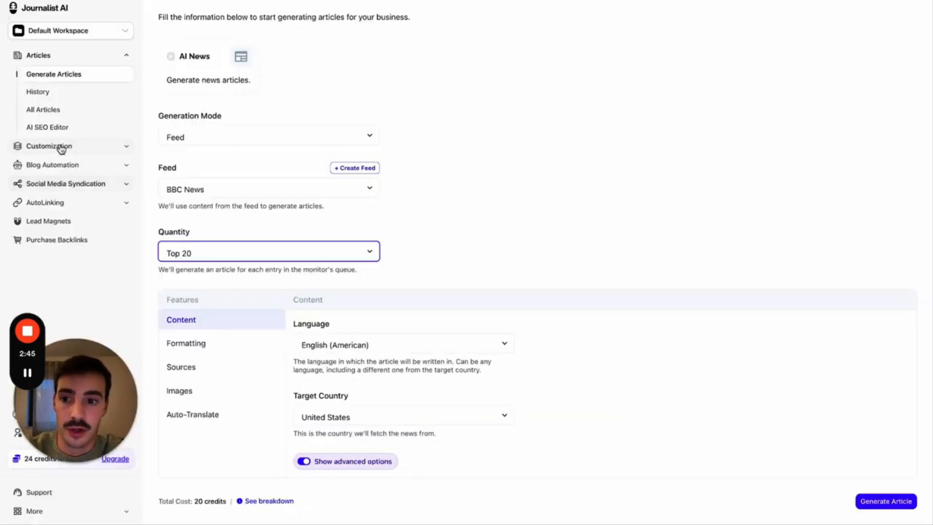
- Open the Fabrizio feed under Blog Automation > Feeds and view its RSS URL
left_click(58, 146)
left_click(73, 150)
left_click(51, 184)
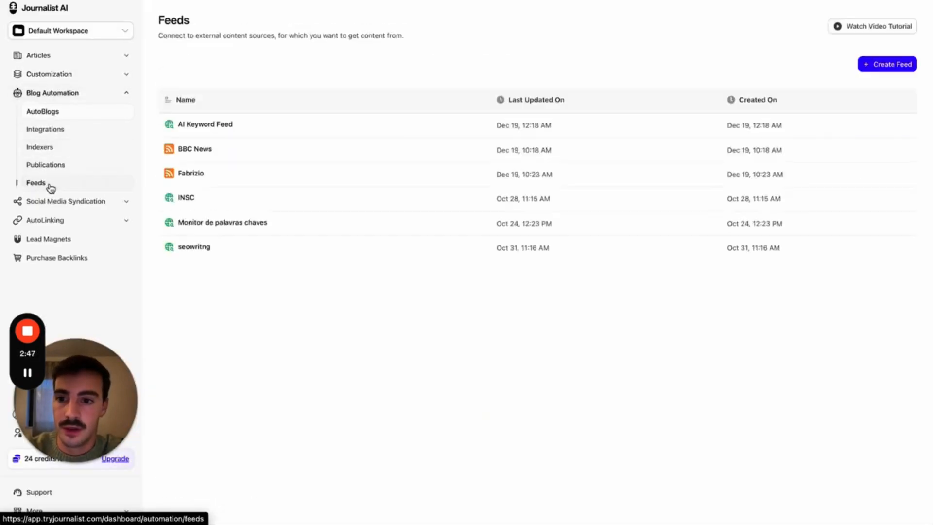
left_click(253, 168)
left_click(268, 115)
left_click(222, 121)
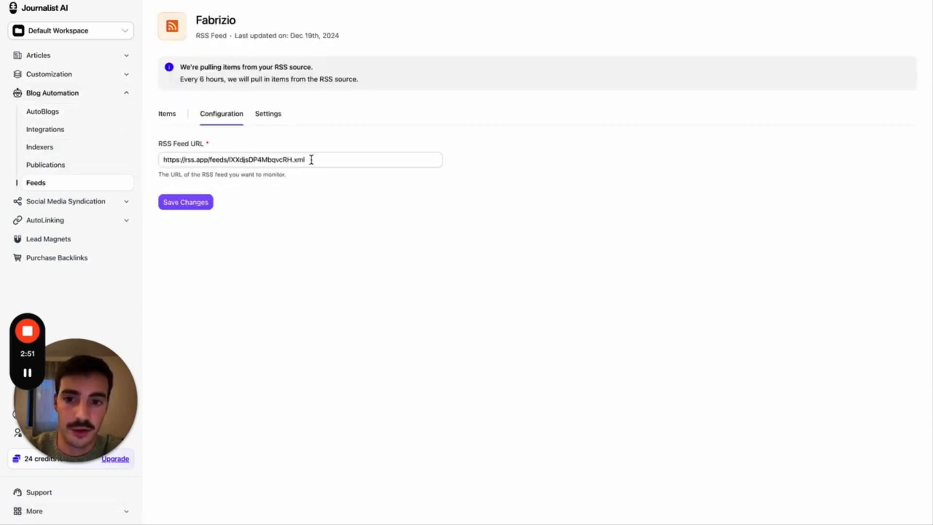
left_click_drag(312, 160, 152, 163)
left_click(182, 123)
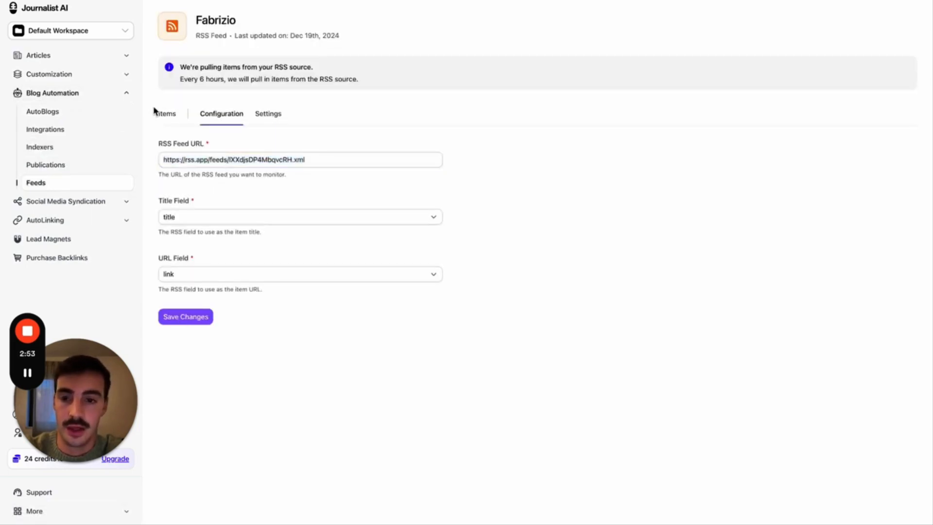
- Browse the Fabrizio feed items and open the first item's original X post, then return
left_click(165, 117)
scroll(387, 201, "down", 3)
scroll(388, 204, "left", 5)
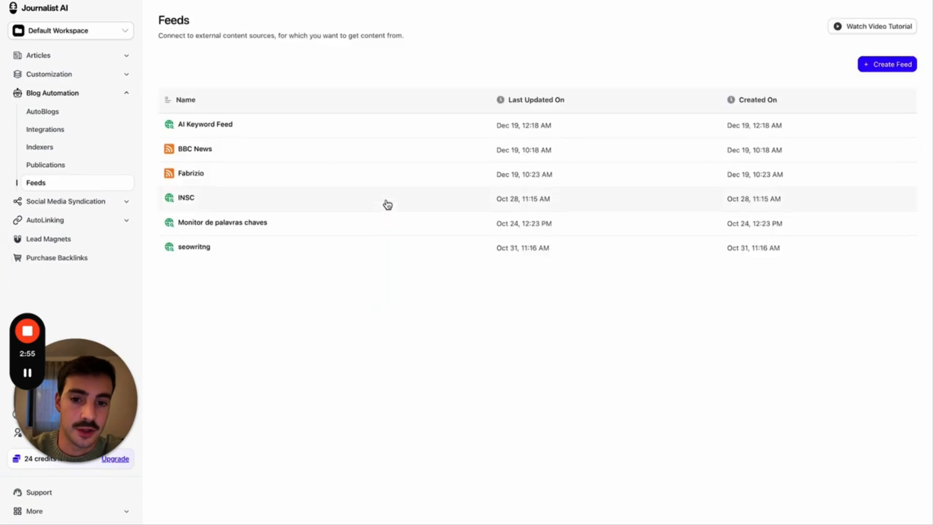
scroll(330, 196, "right", 5)
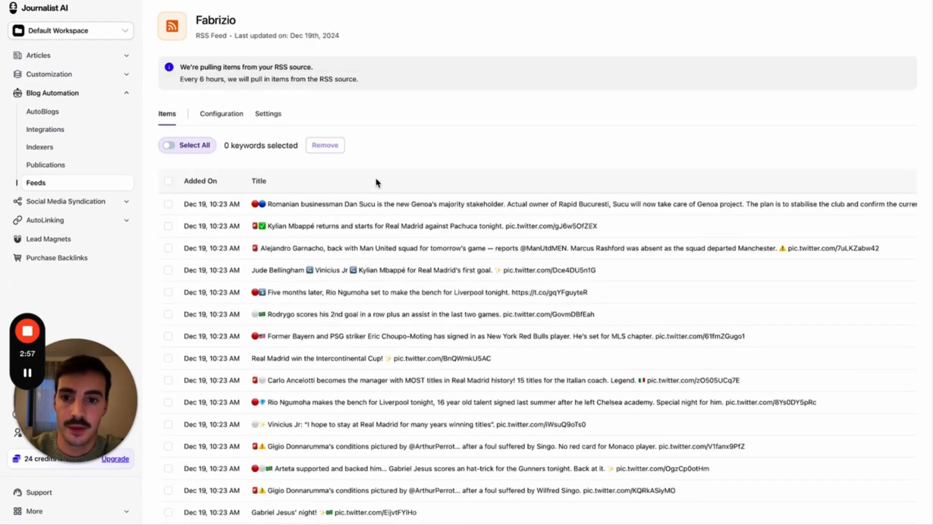
scroll(632, 179, "down", 1)
scroll(829, 184, "right", 6)
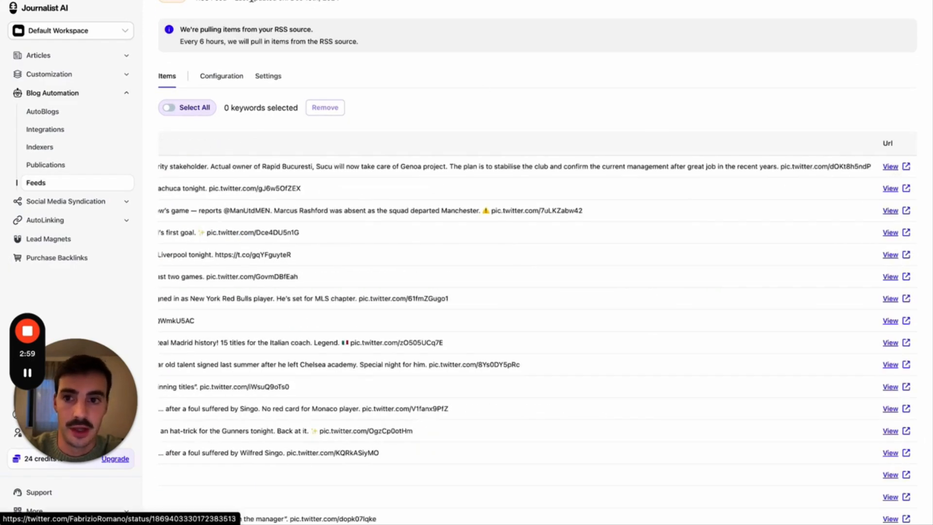
left_click(890, 166)
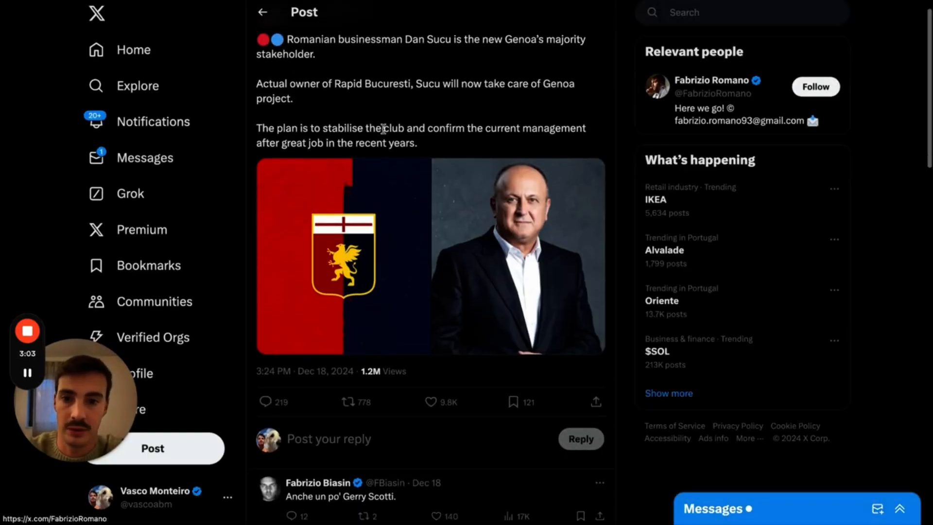
key("ctrl+w")
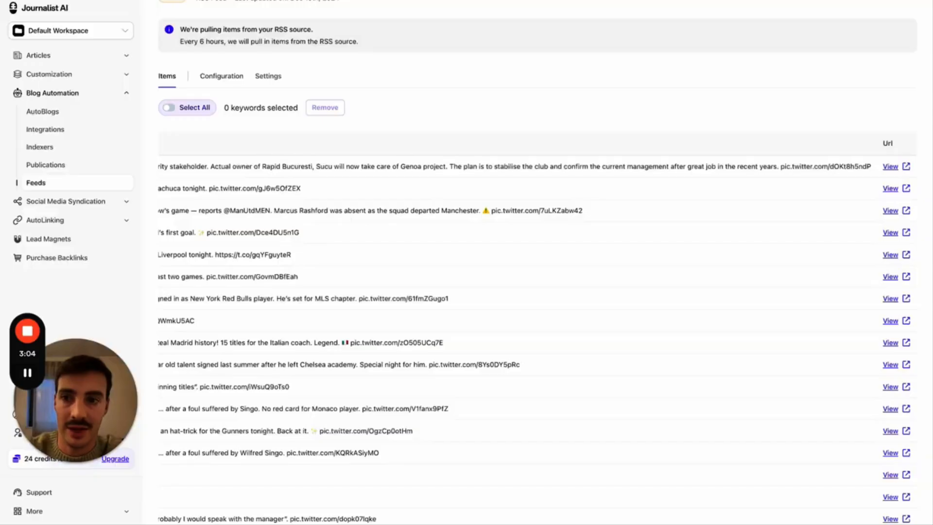
- Configure AI News in Feed mode with the Fabrizio feed and Top 20 quantity (20 credits)
left_click(60, 58)
left_click(217, 130)
left_click(214, 175)
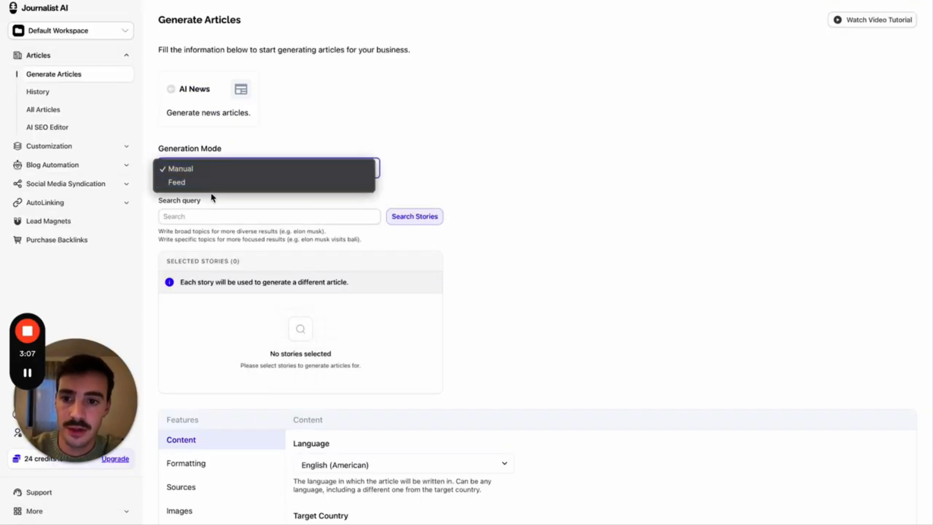
left_click(212, 183)
left_click(209, 221)
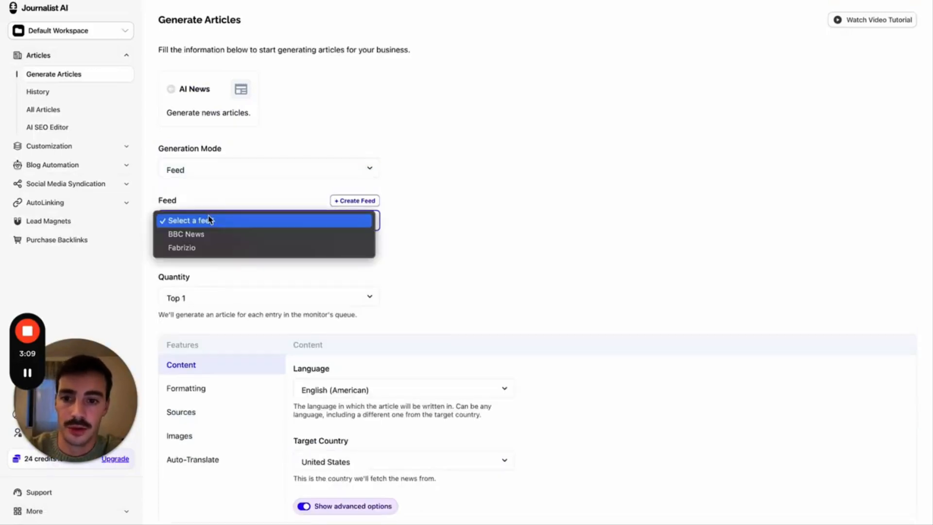
left_click(204, 249)
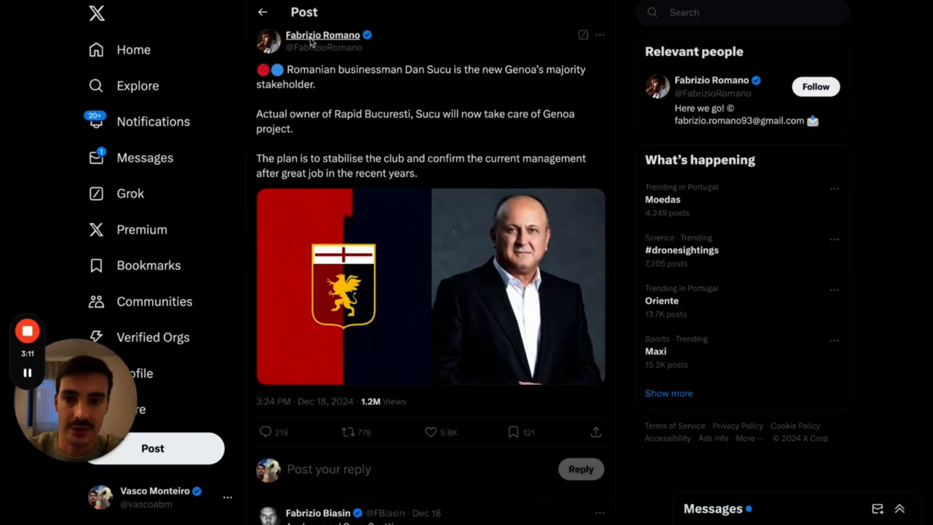
key("ctrl+Tab")
scroll(388, 242, "down", 1)
left_click(308, 249)
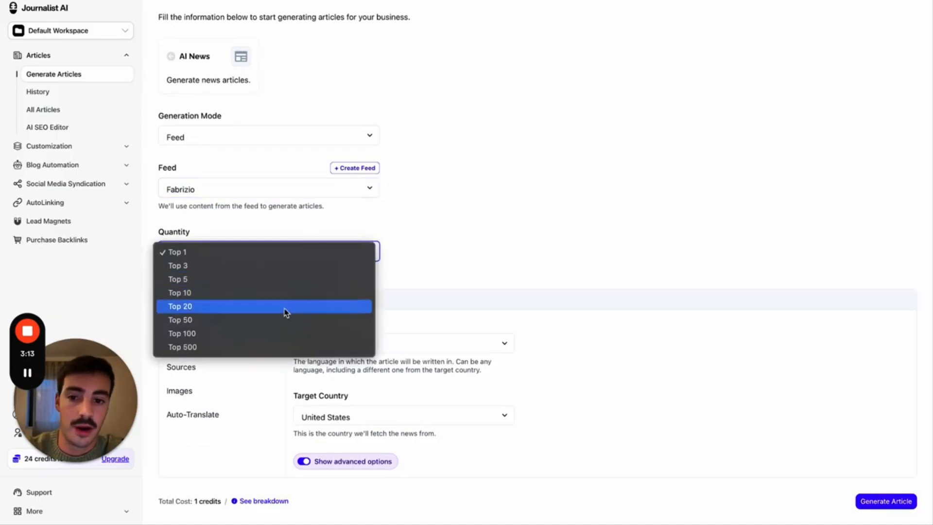
left_click(285, 311)
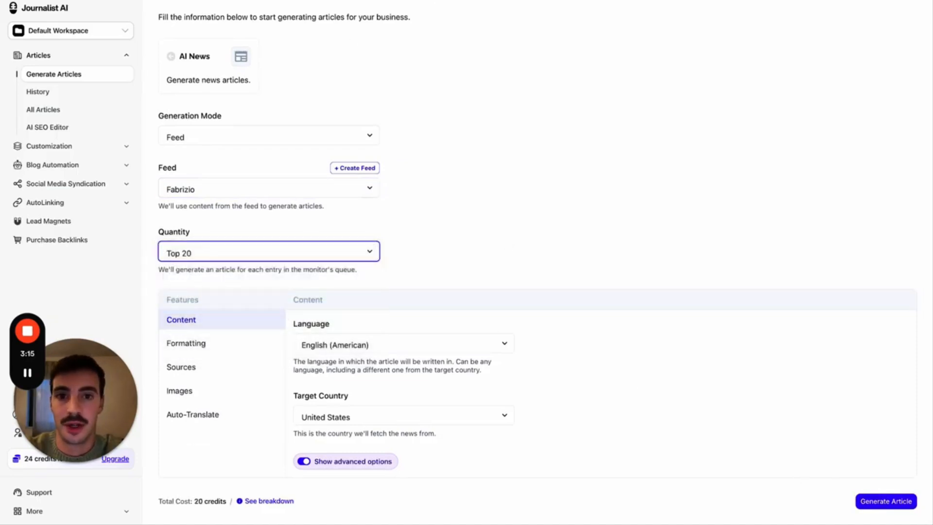
key("ctrl+shift+Tab")
scroll(385, 85, "down", 3)
- Page through the Genoa stakeholder, Real Madrid comeback and Manchester United squad articles
scroll(386, 85, "up", 4)
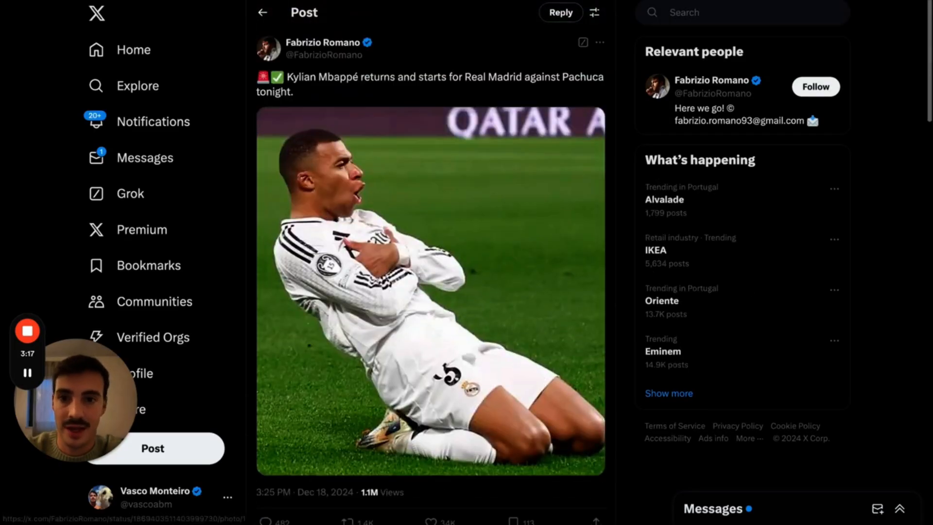
key("alt+Left")
scroll(431, 262, "down", 5)
scroll(431, 263, "up", 5)
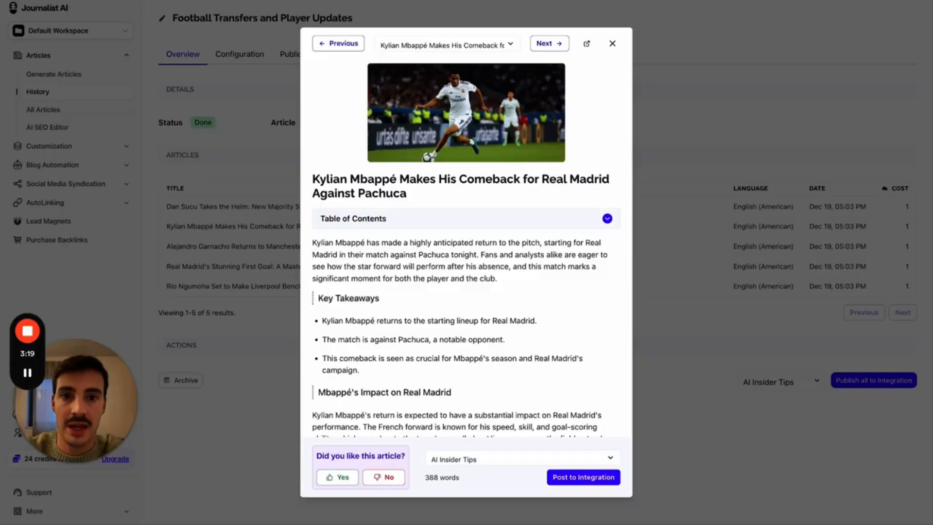
left_click(551, 46)
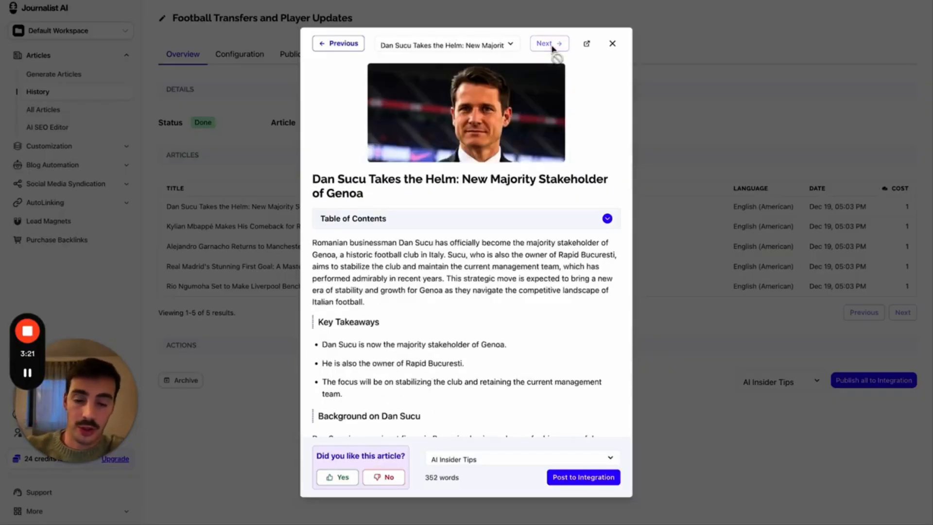
left_click(343, 47)
left_click(344, 49)
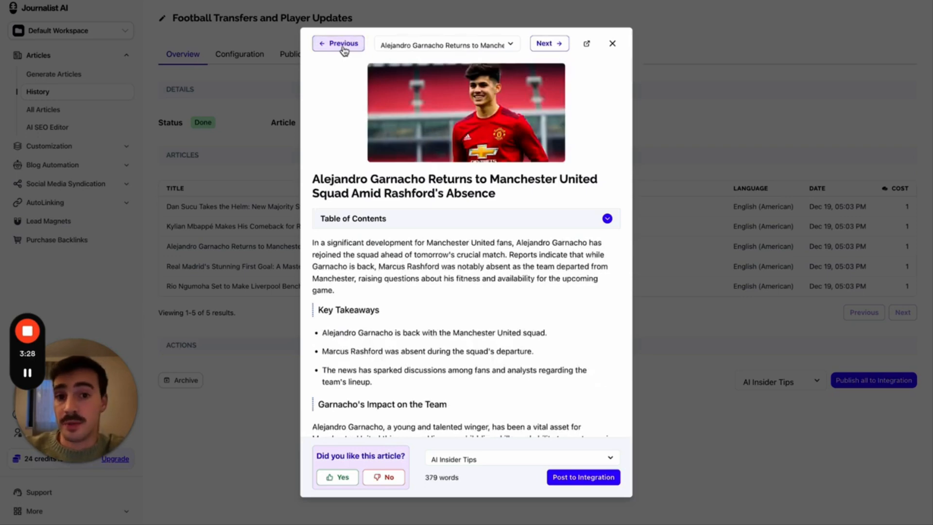
- Annotate the Neuer Bayern contract post and suggested accounts on the X profile
left_click(326, 1)
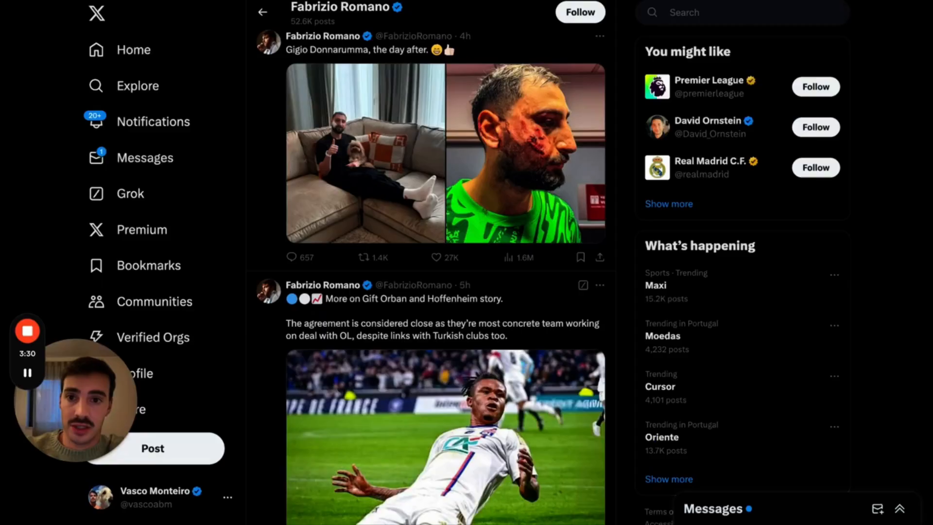
scroll(434, 136, "up", 9)
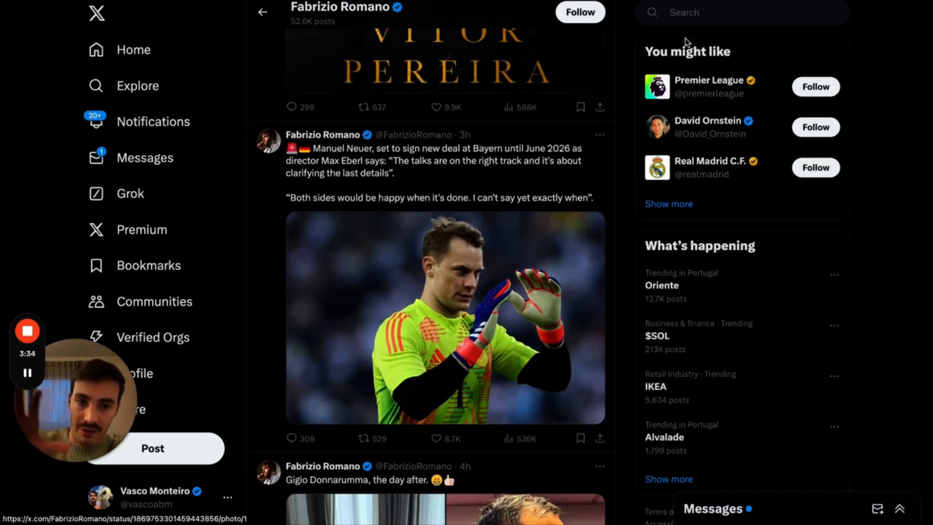
left_click(661, 1)
mouse_move(435, 110)
left_mouse_down()
mouse_move(529, 440)
mouse_move(435, 103)
mouse_move(427, 106)
left_mouse_up()
mouse_move(583, 107)
left_mouse_down()
mouse_move(708, 59)
mouse_move(730, 233)
mouse_move(824, 22)
mouse_move(729, 22)
left_mouse_up()
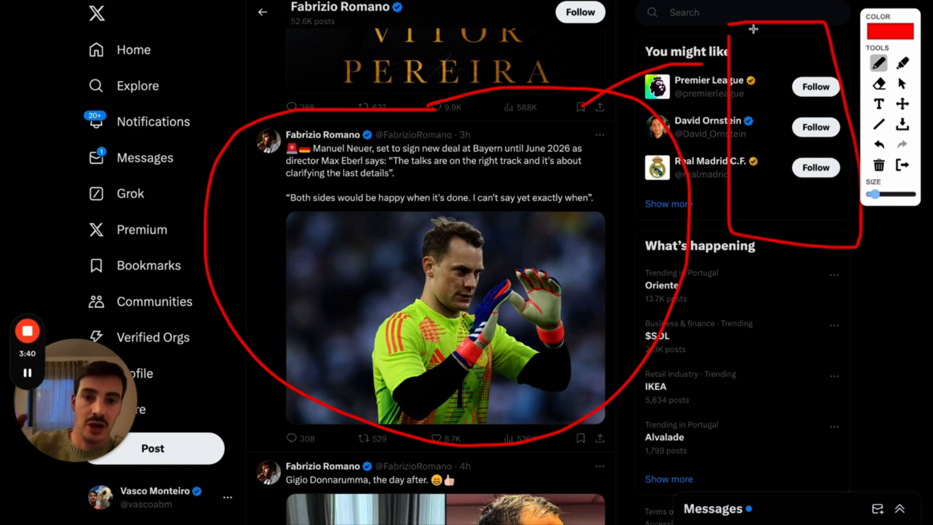
- Glance at the BBC News tab and return to the X profile
key("ctrl+Tab")
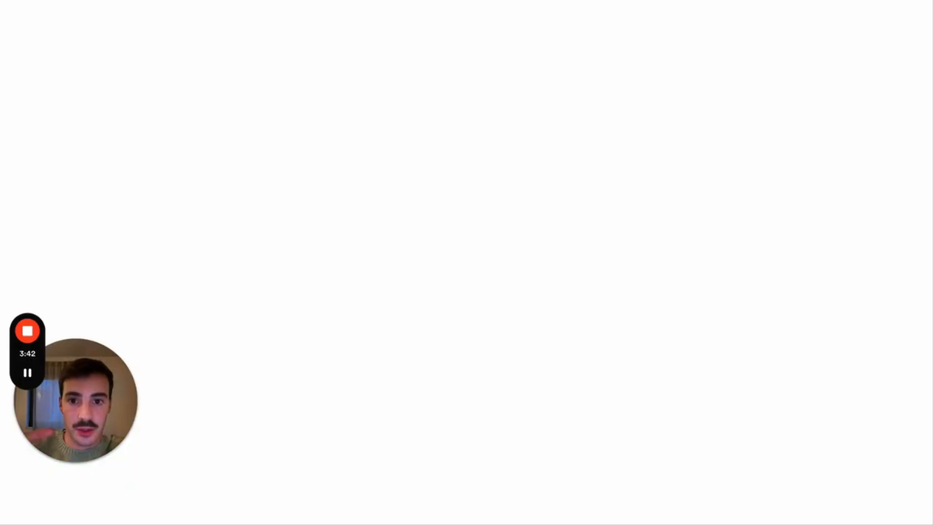
key("ctrl+Tab")
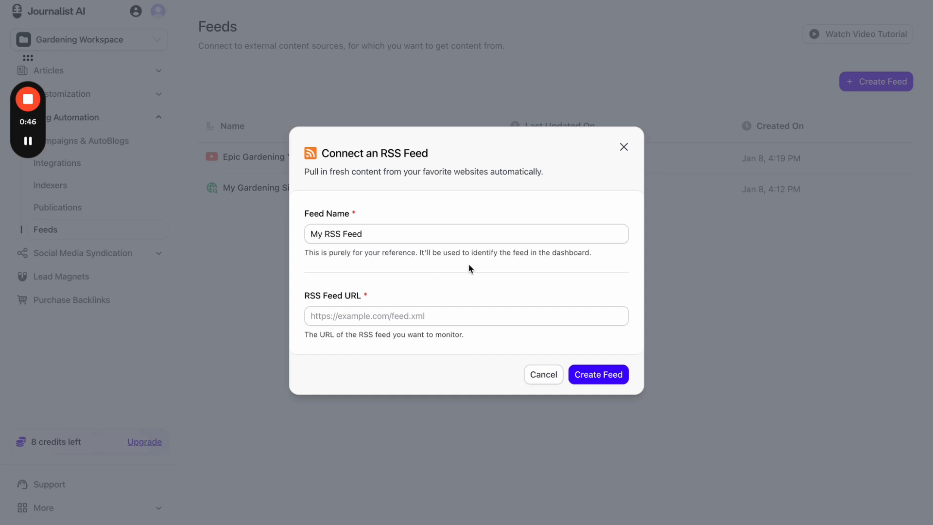
- Close the RSS feed form and the feed type chooser
left_click(624, 147)
left_click(889, 81)
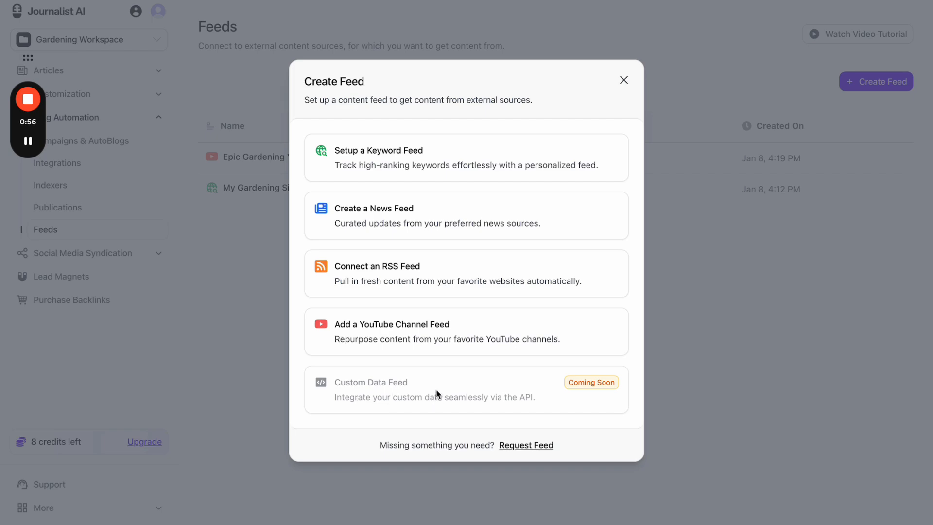
left_click(628, 83)
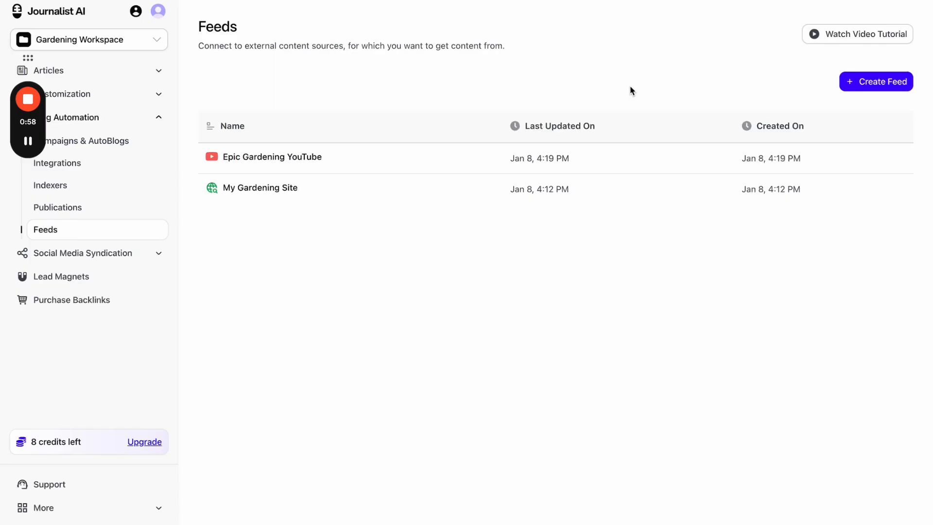
left_click_drag(36, 126, 924, 472)
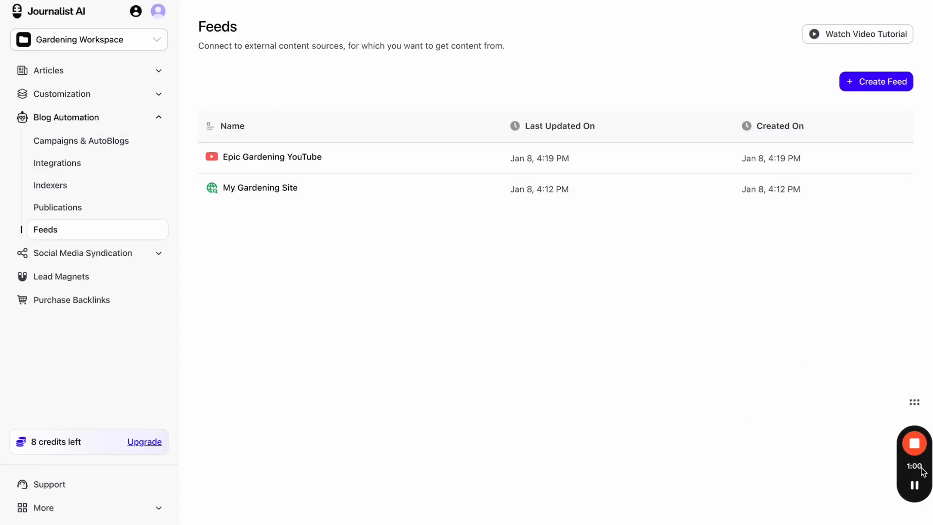
- Start a new campaign named 'wewer' with AutoBlog enabled
left_click(148, 146)
left_click(837, 83)
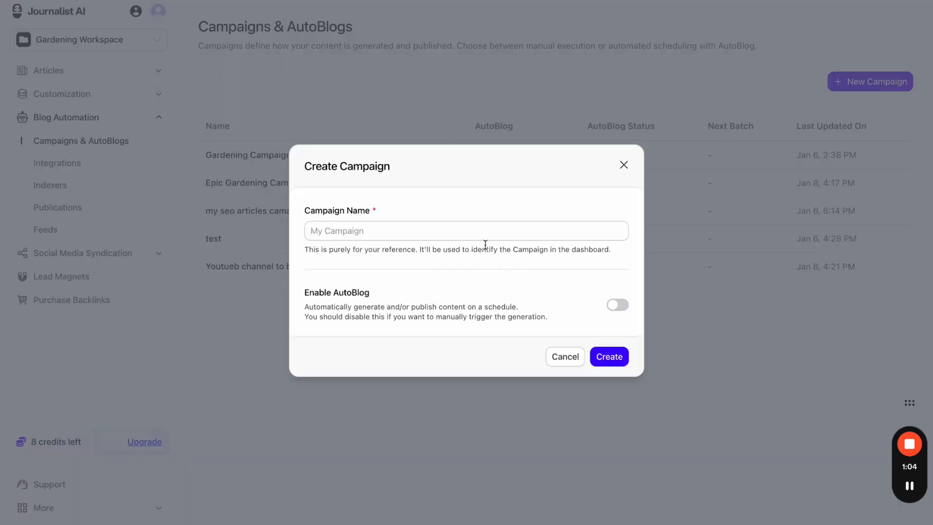
left_click(494, 233)
type("wewer")
left_click(616, 305)
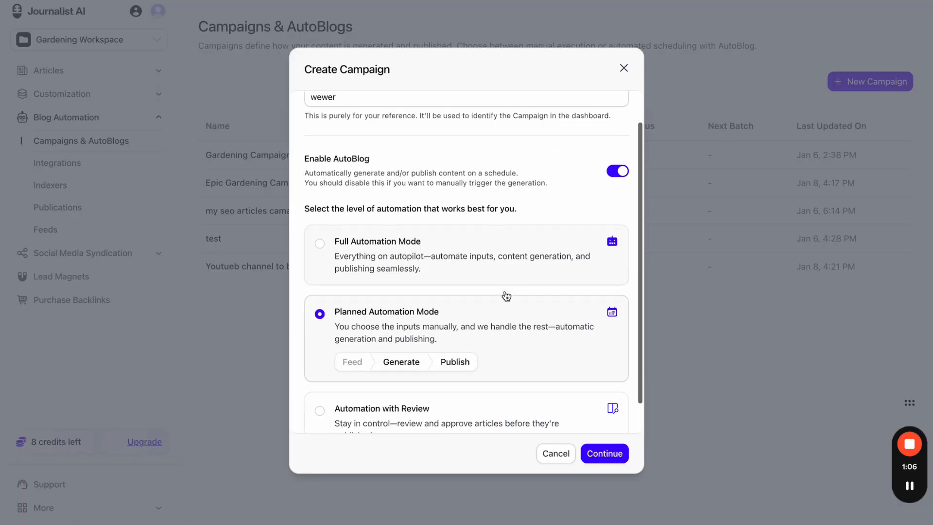
scroll(506, 296, "down", 1)
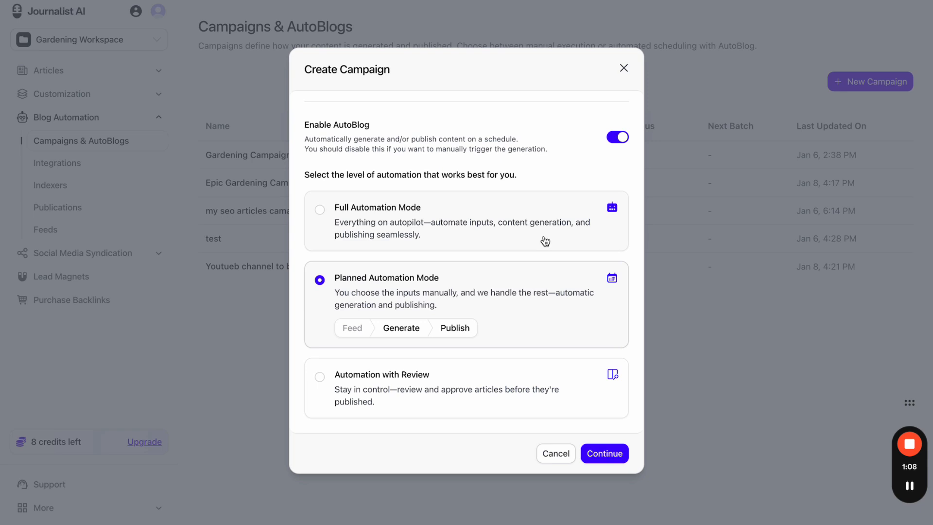
- Compare Full Automation and Automation with Review, then settle on Planned Automation Mode
left_click(546, 241)
left_click(495, 393)
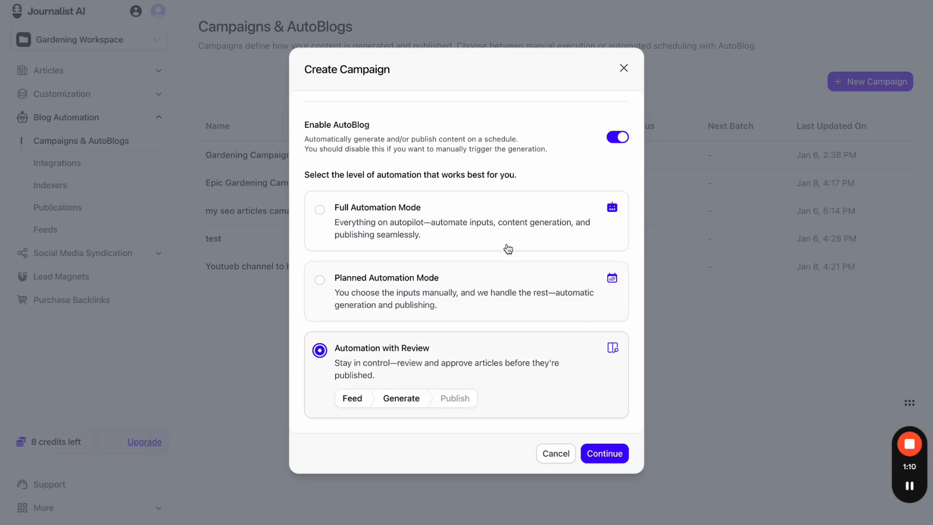
left_click(512, 237)
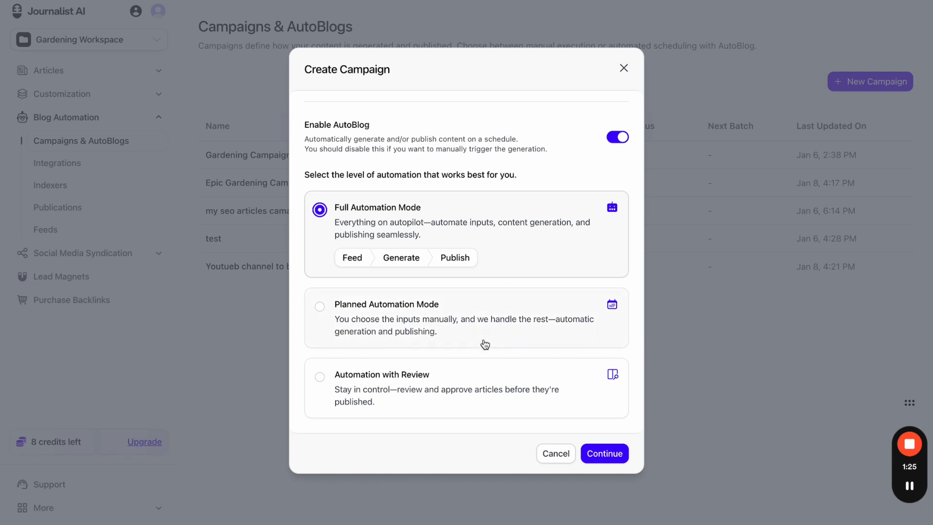
left_click(472, 388)
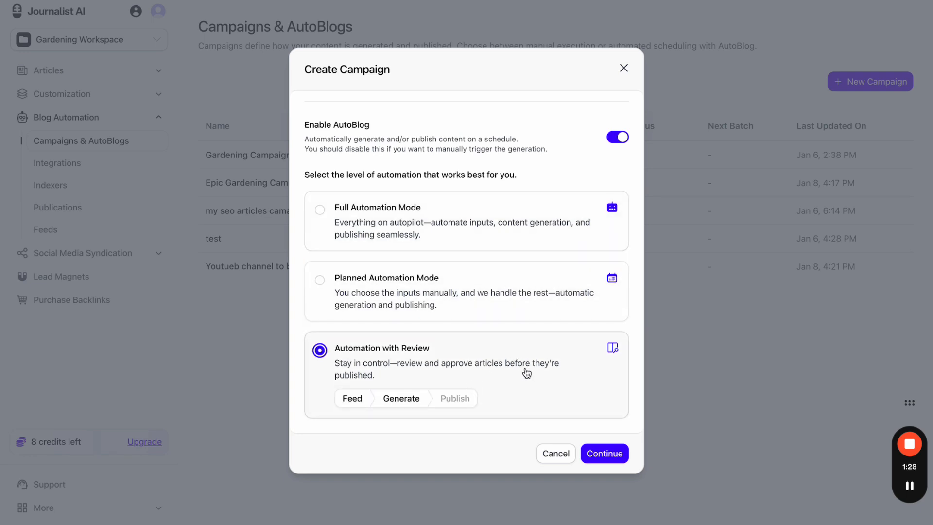
left_click(514, 222)
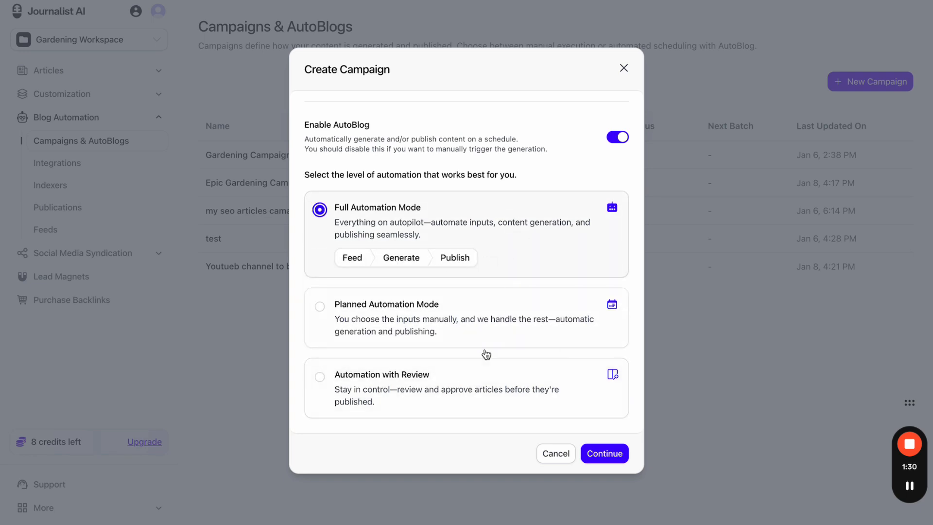
left_click(462, 390)
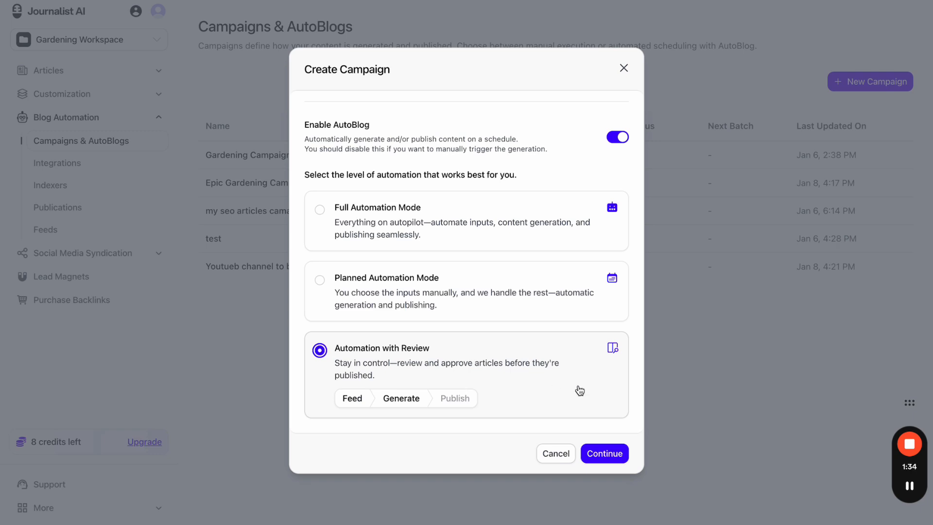
left_click(547, 276)
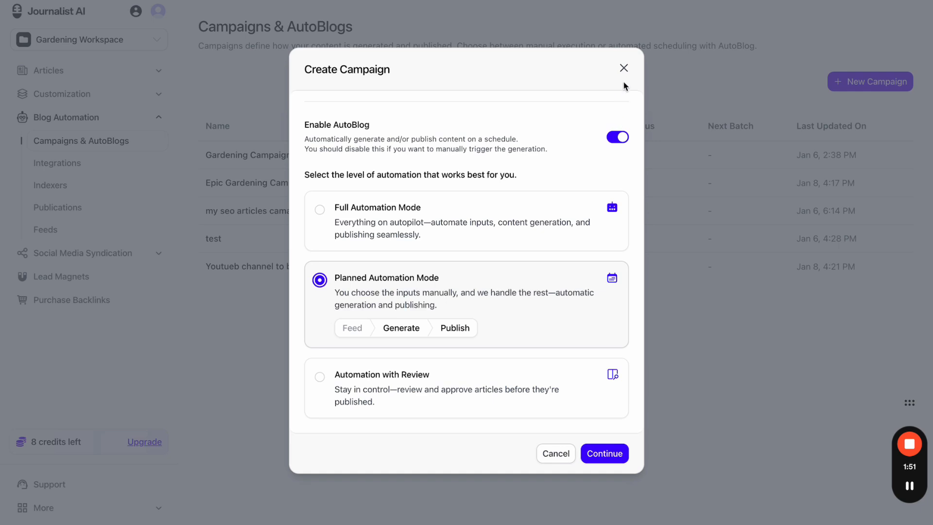
- Discard the AutoBlog campaign draft, glance at Gardening Campaign, then go back to Campaigns & AutoBlogs
left_click(615, 137)
left_click(623, 165)
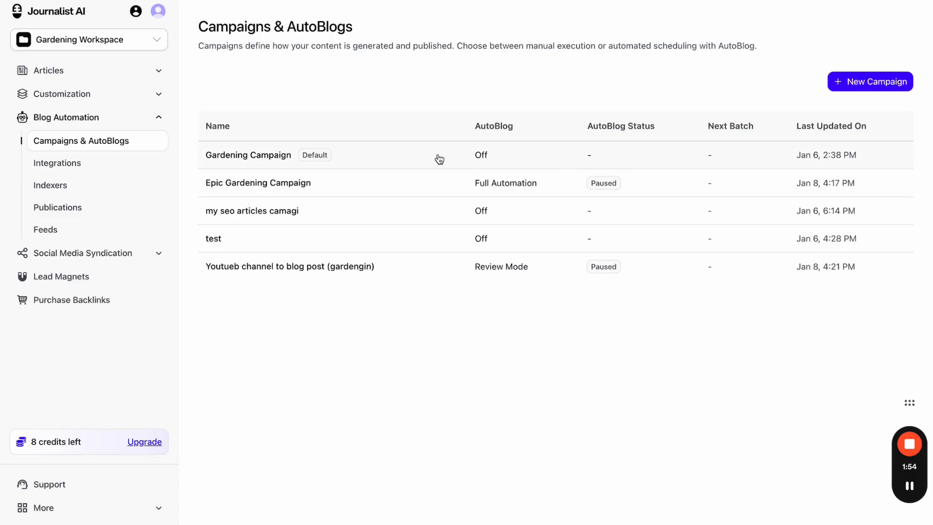
left_click(439, 159)
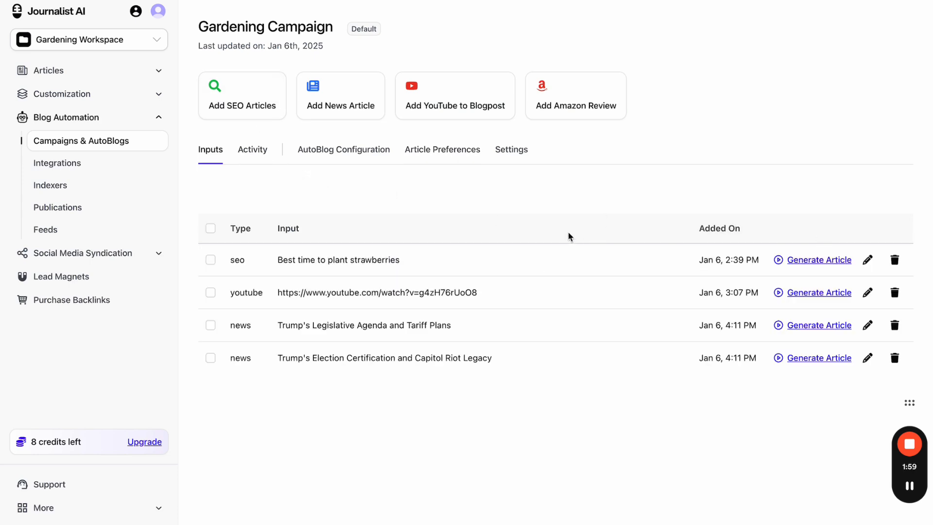
left_click(128, 142)
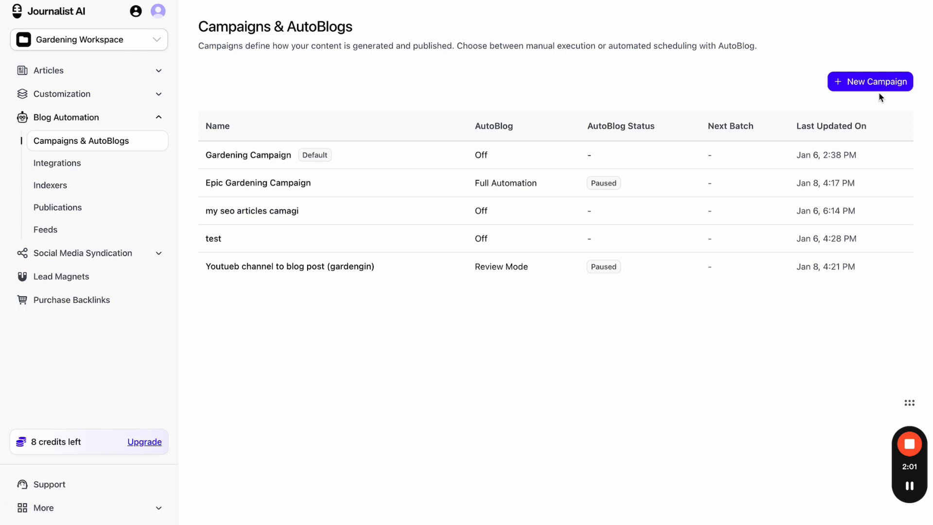
left_click(865, 89)
left_click(615, 306)
scroll(510, 340, "down", 2)
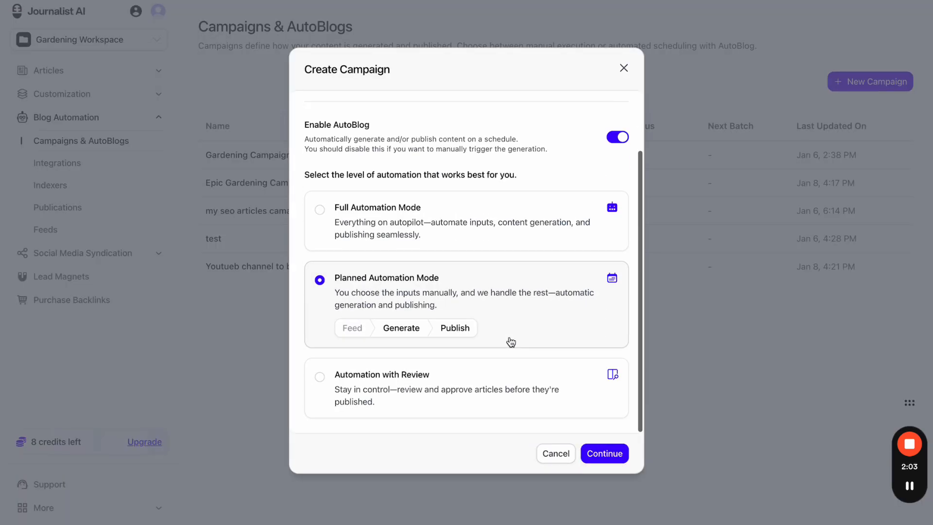
left_click(530, 242)
left_click(524, 295)
left_click(500, 352)
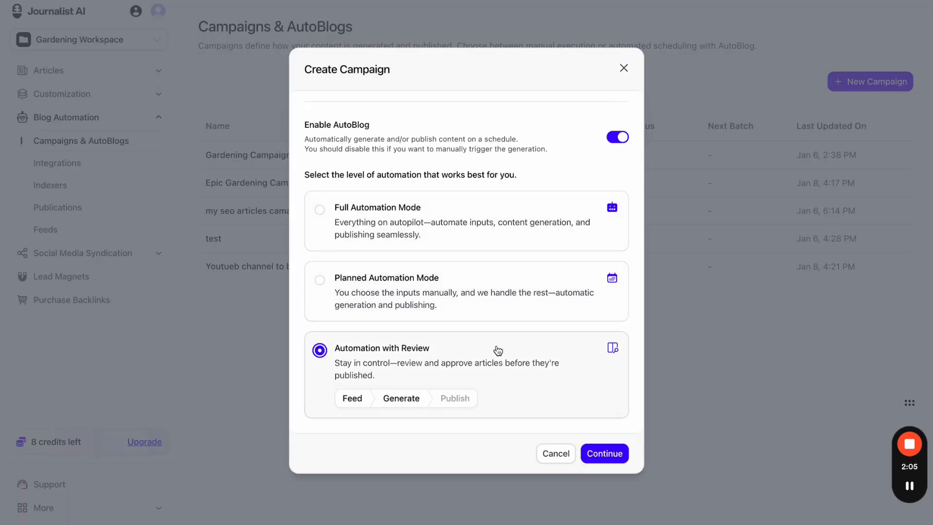
left_click(501, 306)
left_click(505, 249)
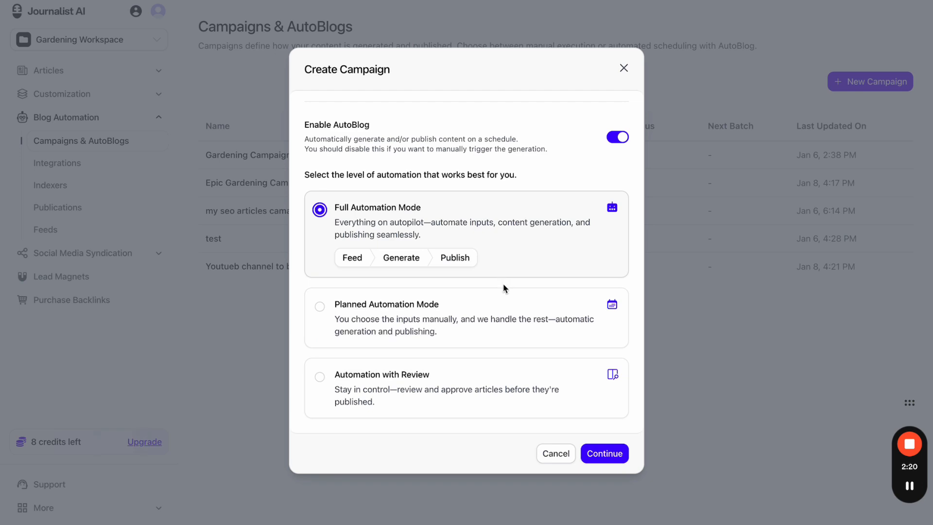
left_click(503, 303)
left_click(492, 368)
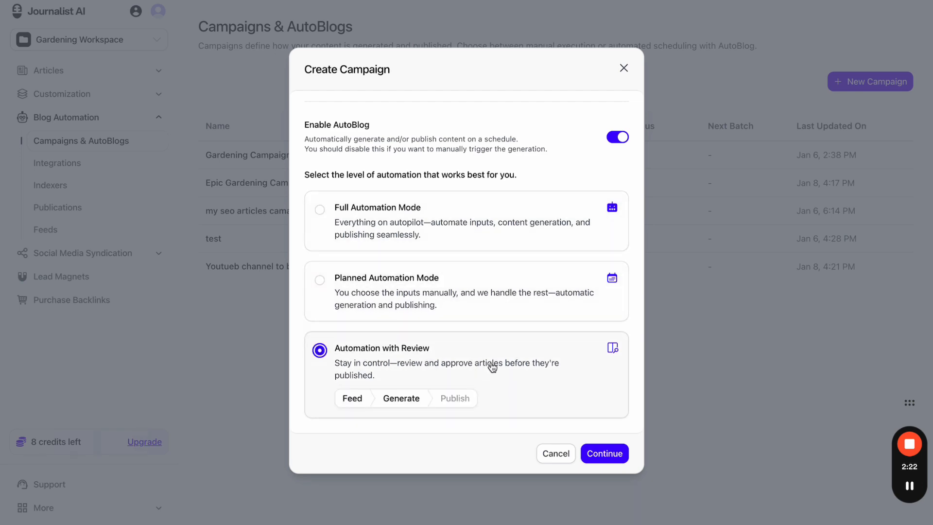
left_click(506, 299)
left_click(510, 237)
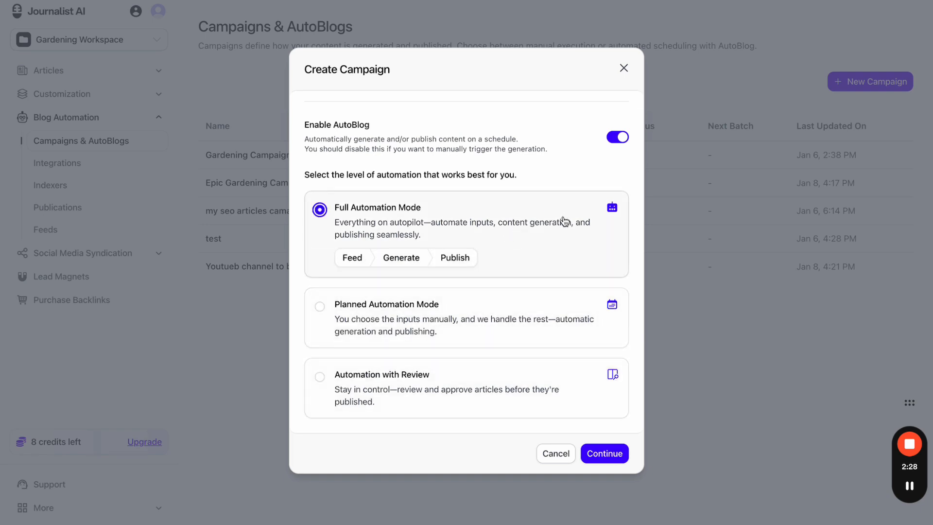
left_click(471, 292)
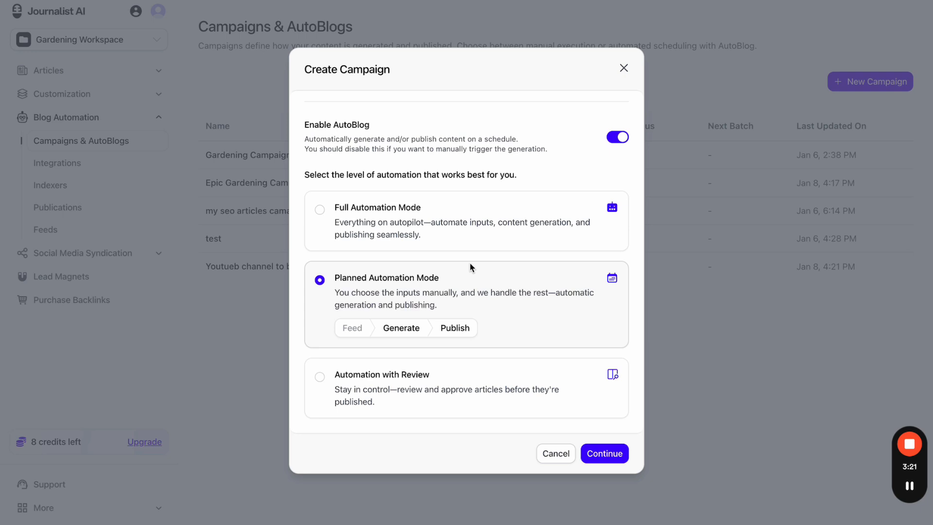
left_click(484, 234)
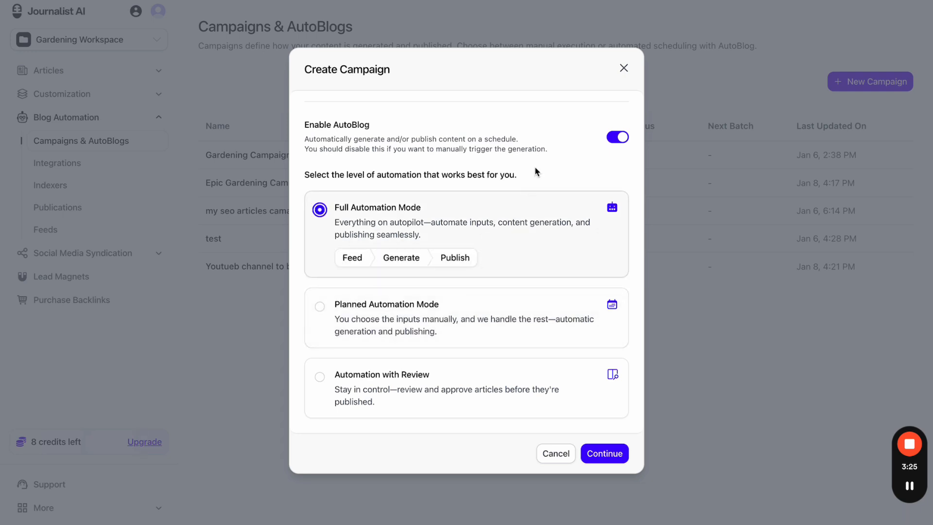
left_click(648, 1)
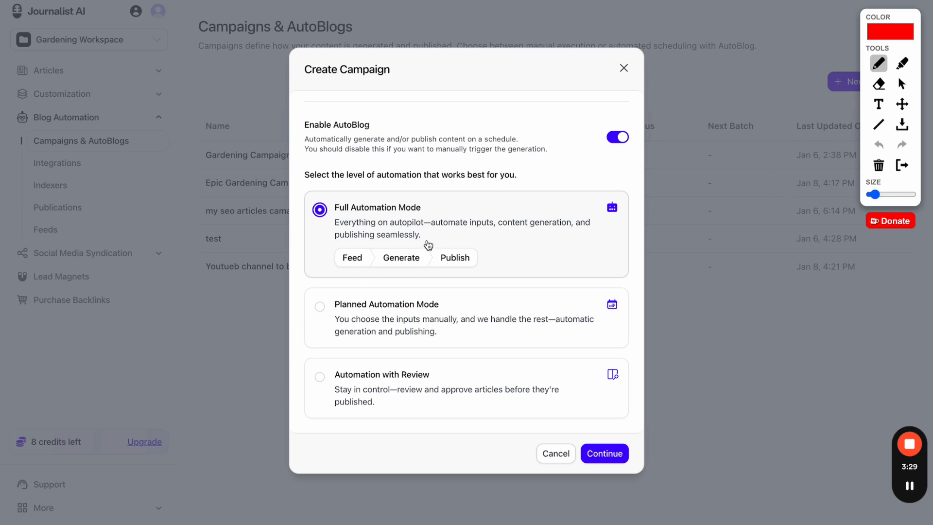
key("Escape")
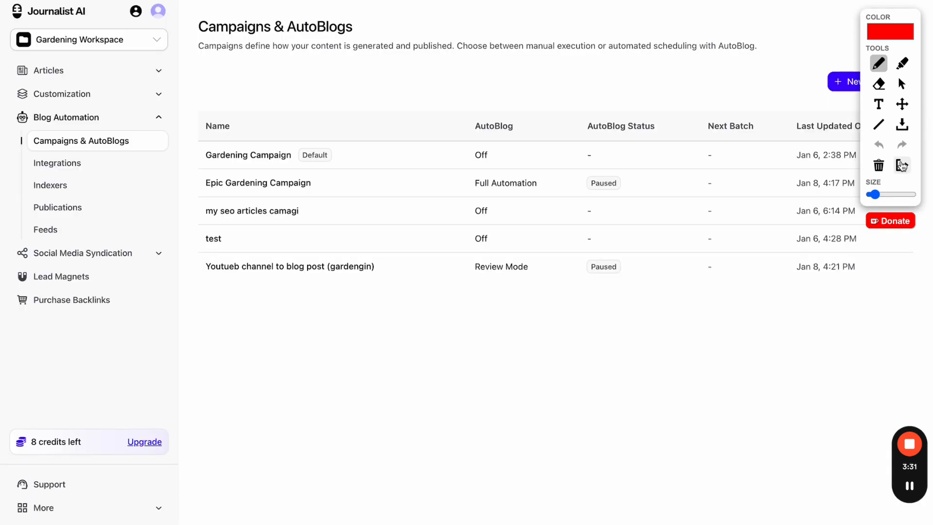
left_click(902, 166)
left_click(855, 87)
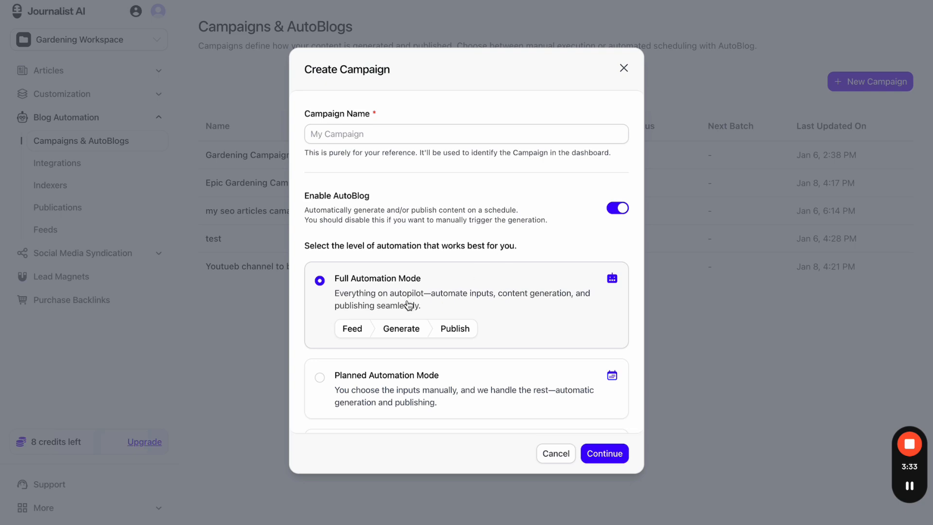
scroll(408, 307, "down", 2)
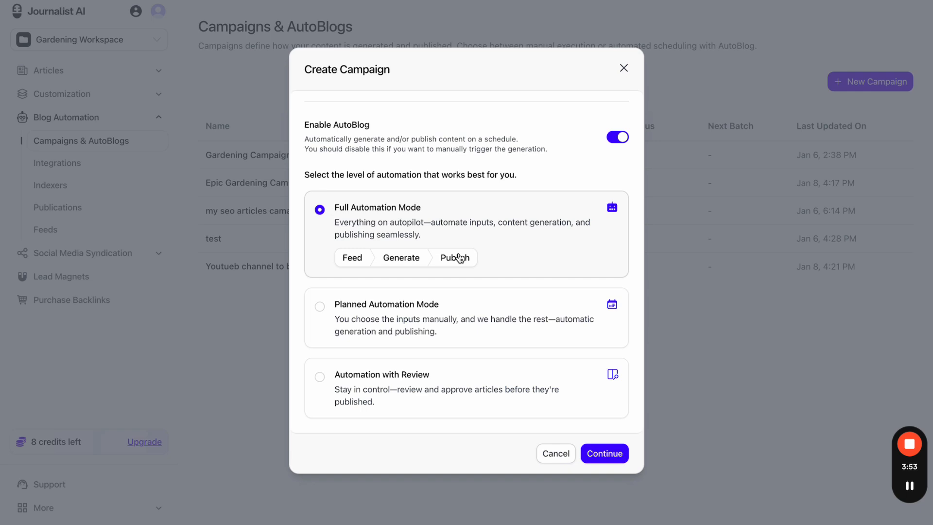
left_click(438, 389)
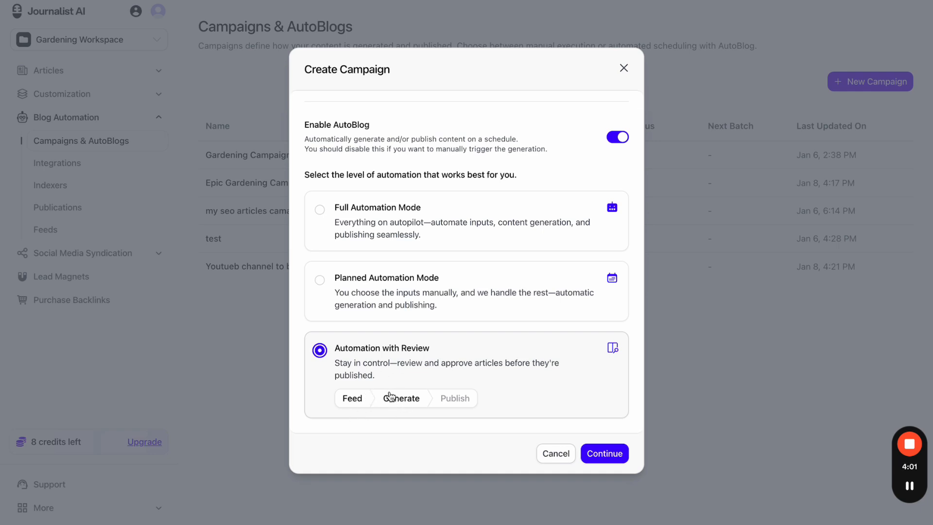
left_click(379, 208)
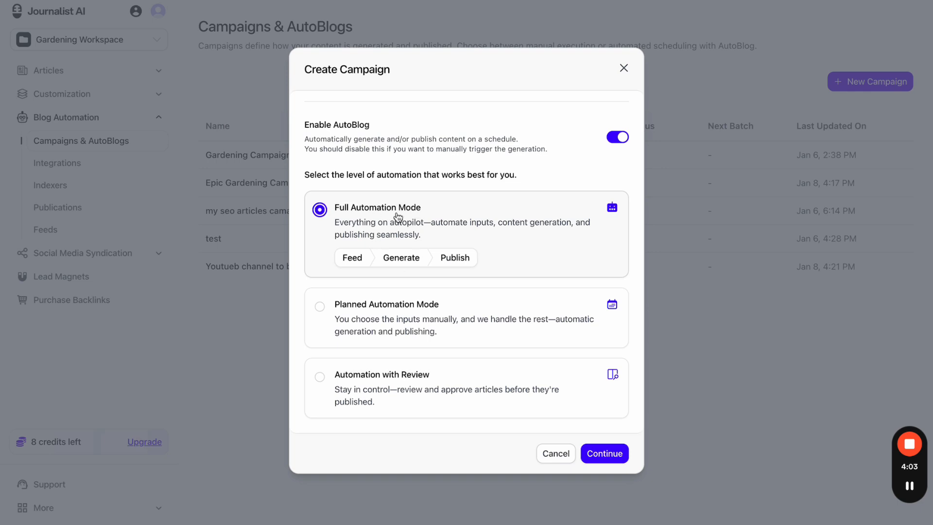
left_click(387, 405)
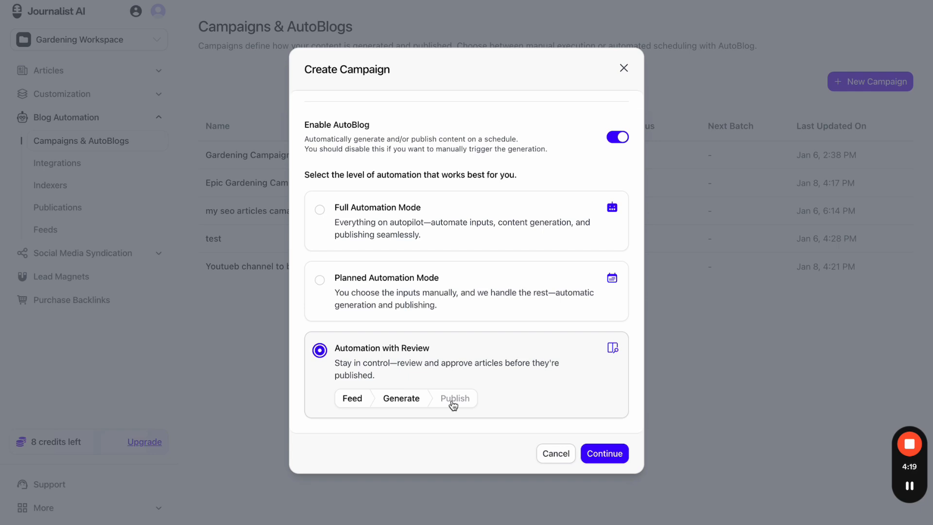
left_click(470, 296)
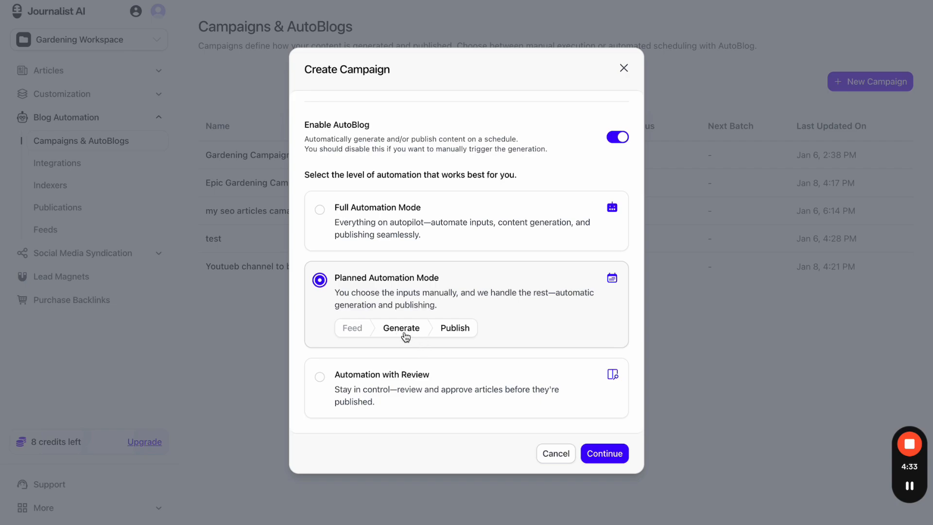
left_click(624, 72)
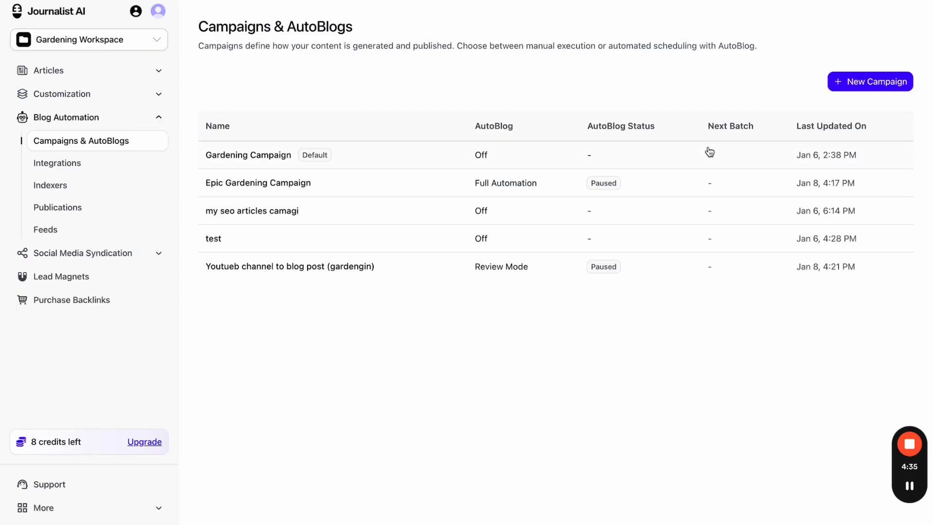
- Peek at Epic Gardening Campaign, then open the Gardening Campaign's inputs page instead
left_click(745, 176)
key("alt+Left")
left_click(336, 166)
- Preview the SEO, News, YouTube to Blogpost and Amazon review input forms, then highlight the inputs table
left_click(269, 109)
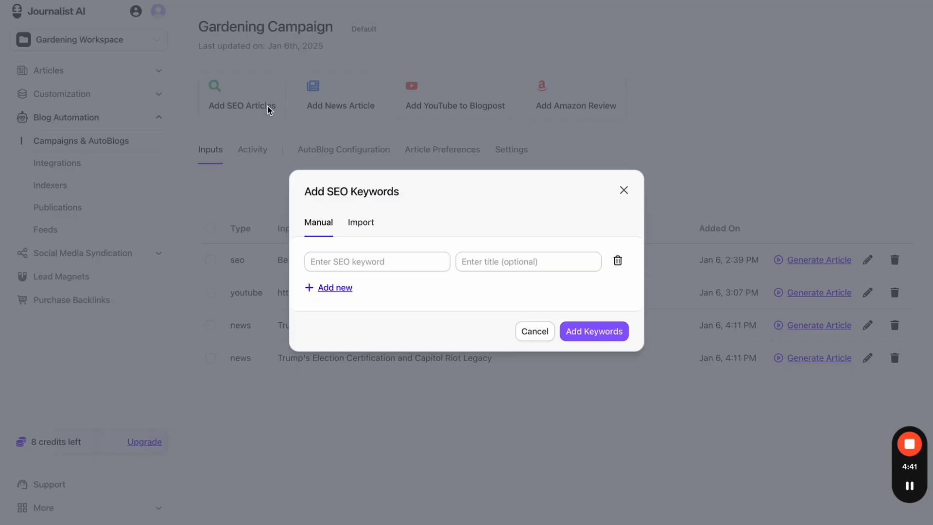
left_click(269, 108)
left_click(358, 105)
left_click(360, 104)
left_click(436, 86)
left_click(475, 77)
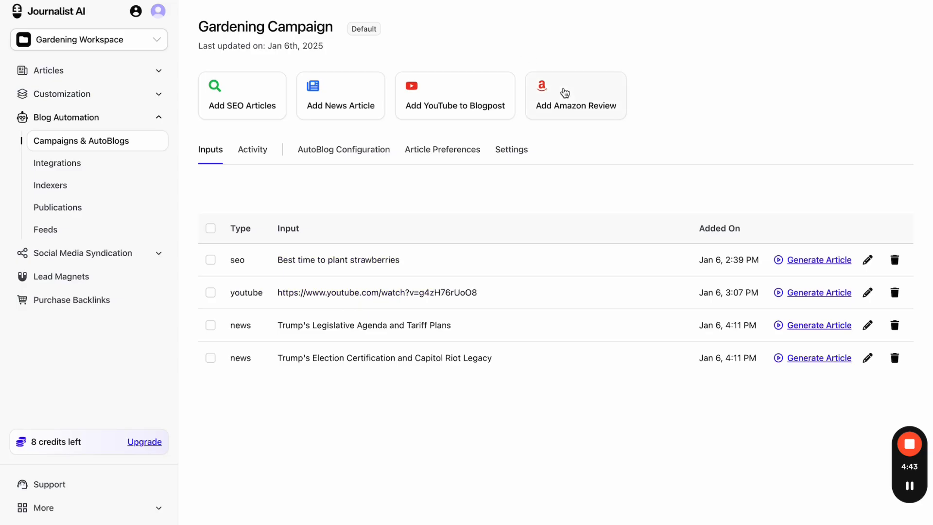
left_click(562, 92)
left_click(545, 50)
left_click_drag(226, 221, 411, 374)
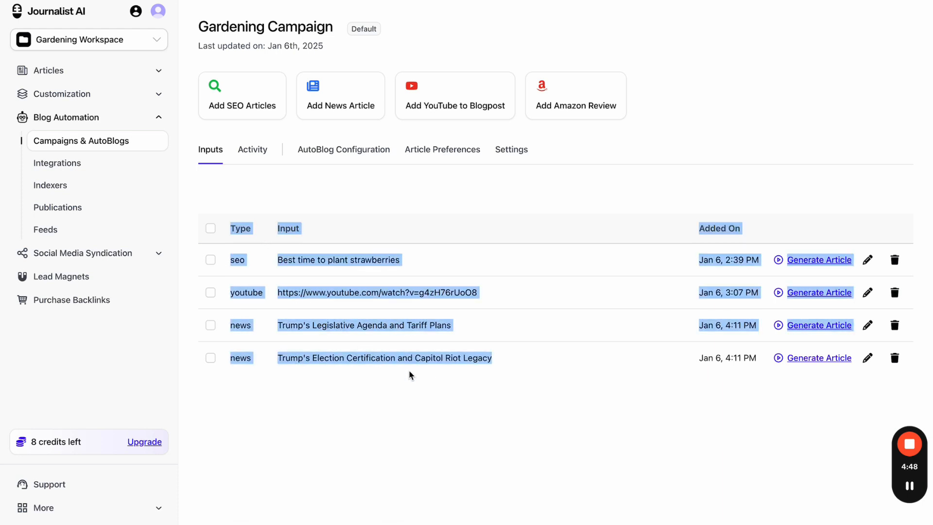
left_click(664, 426)
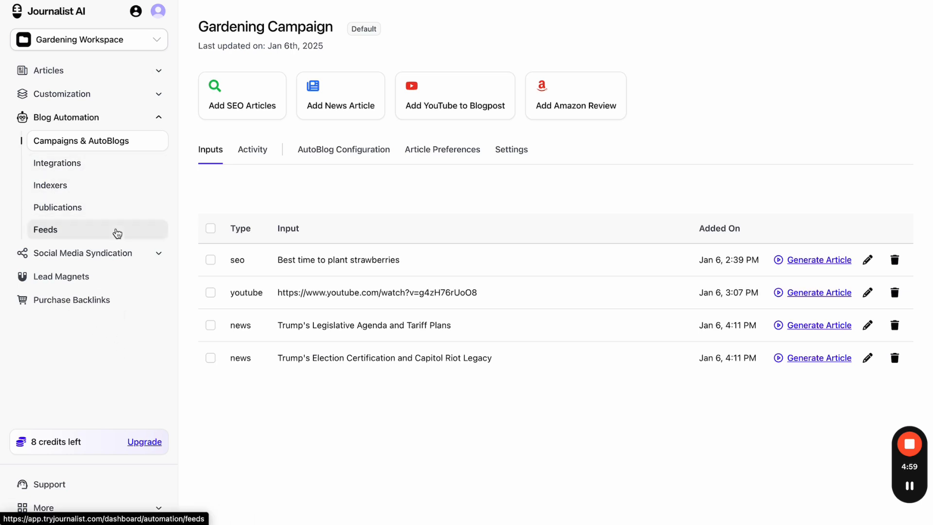
- Open the Feeds page and preview the Create Feed type choices without creating one
left_click(117, 232)
left_click(856, 83)
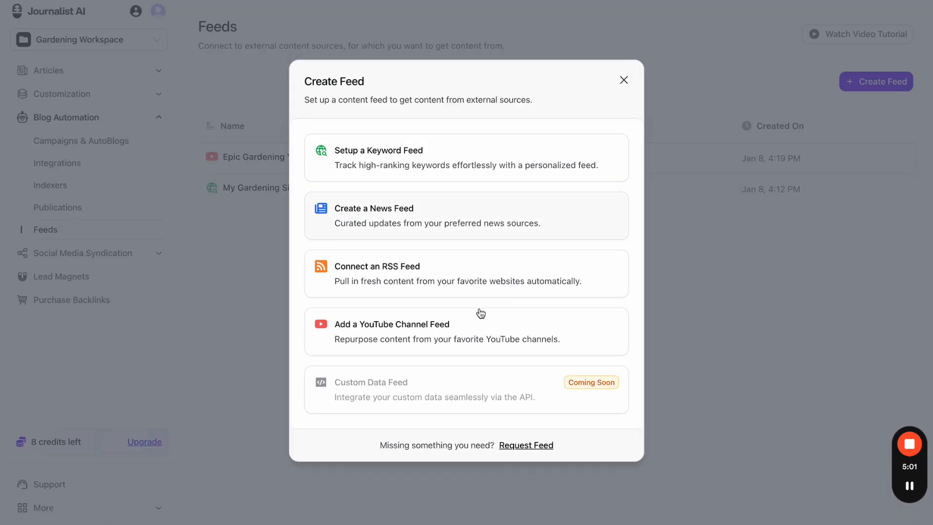
left_click(761, 76)
- Preview a new AutoBlog campaign, discard it, expand the help links, and reopen New Campaign
left_click(81, 140)
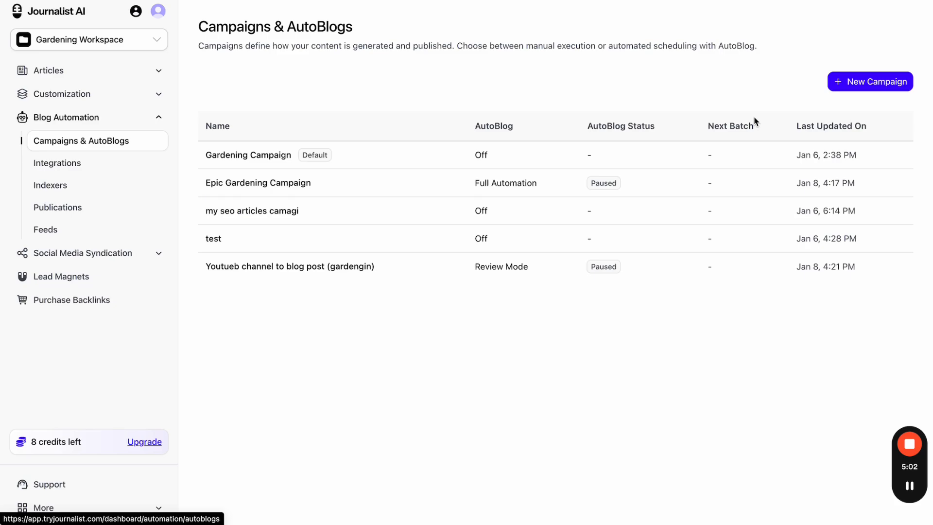
left_click(870, 81)
left_click(618, 310)
scroll(492, 350, "down", 2)
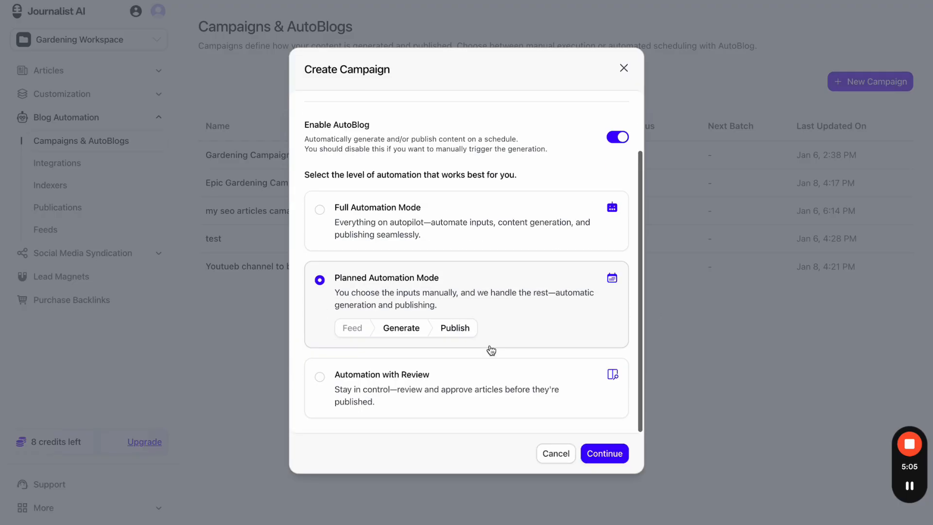
left_click(152, 493)
left_click(152, 507)
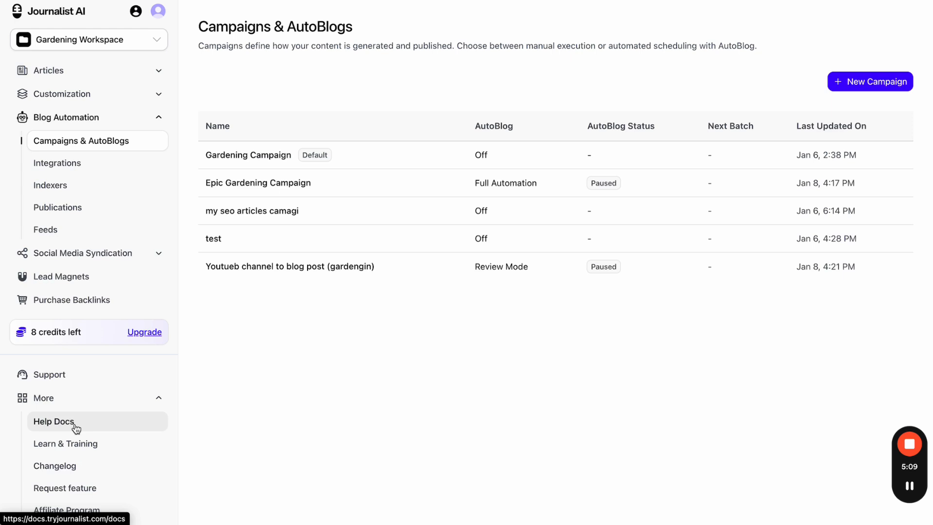
left_click(894, 88)
scroll(597, 277, "down", 2)
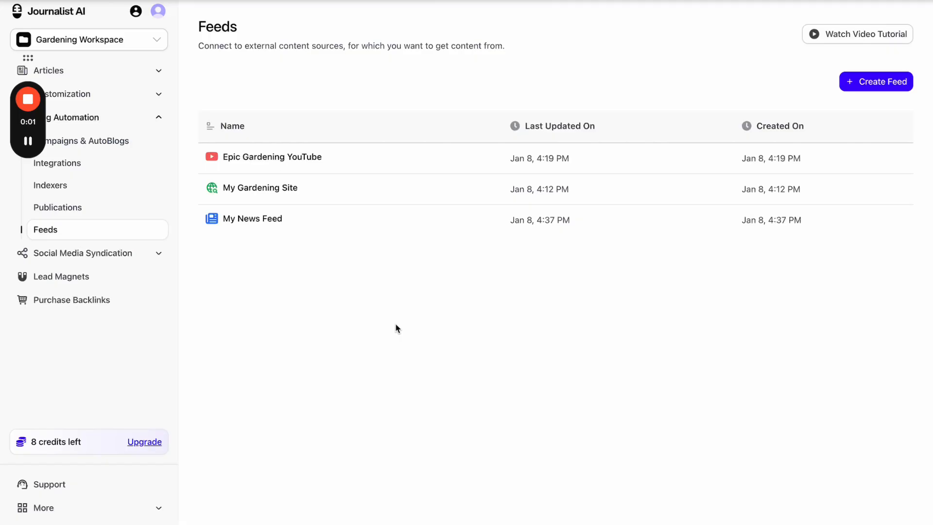
left_click(350, 163)
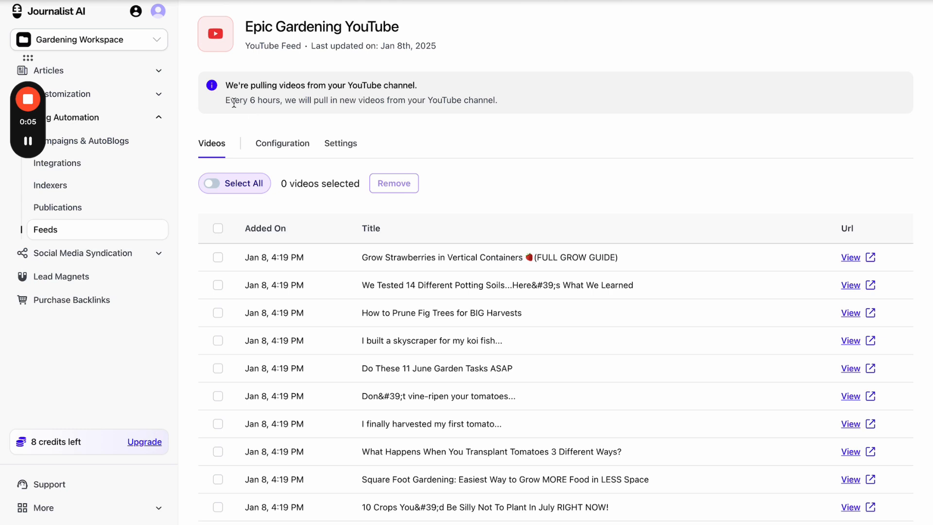
left_click_drag(250, 86, 415, 96)
left_click_drag(252, 104, 378, 104)
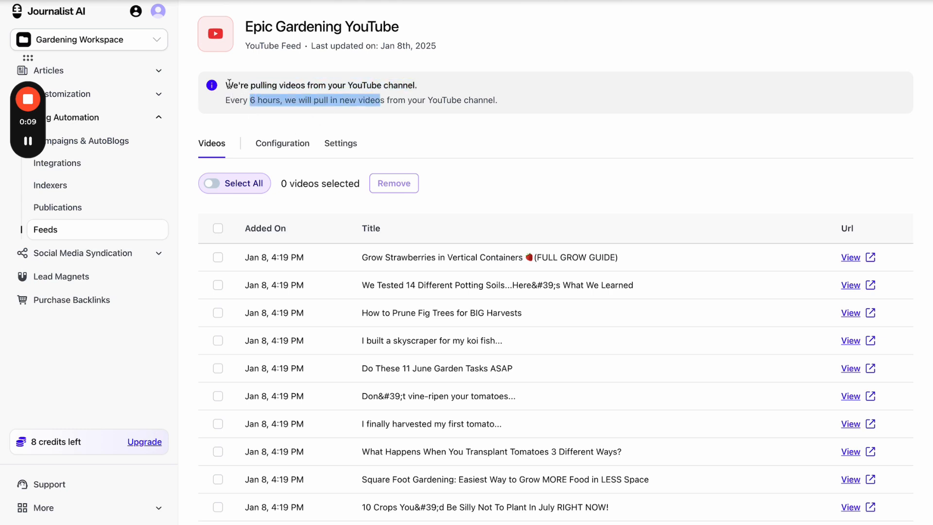
scroll(690, 449, "down", 6)
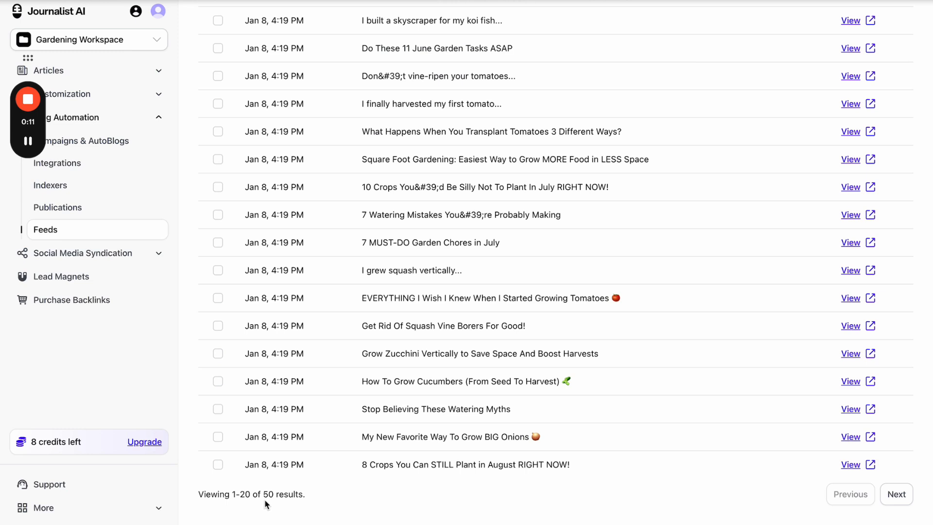
scroll(265, 499, "left", 5)
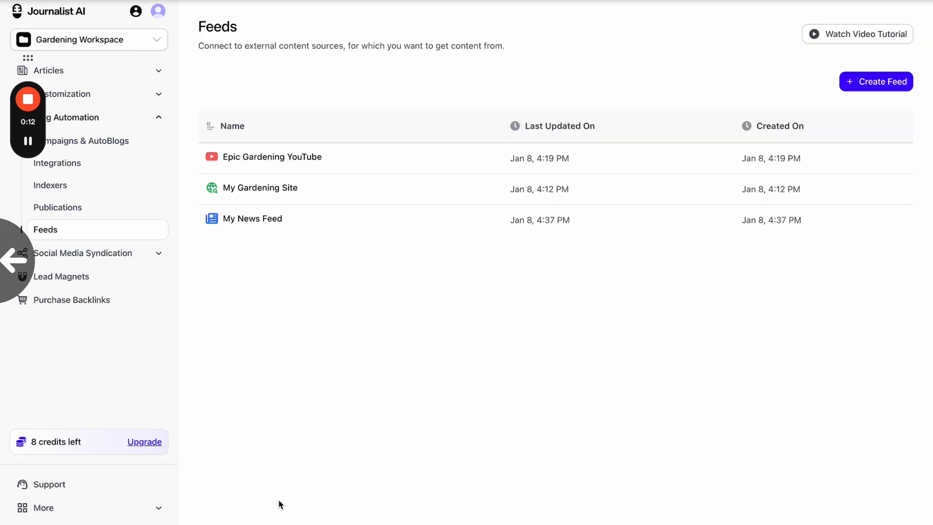
left_click(317, 196)
scroll(286, 423, "up", 3)
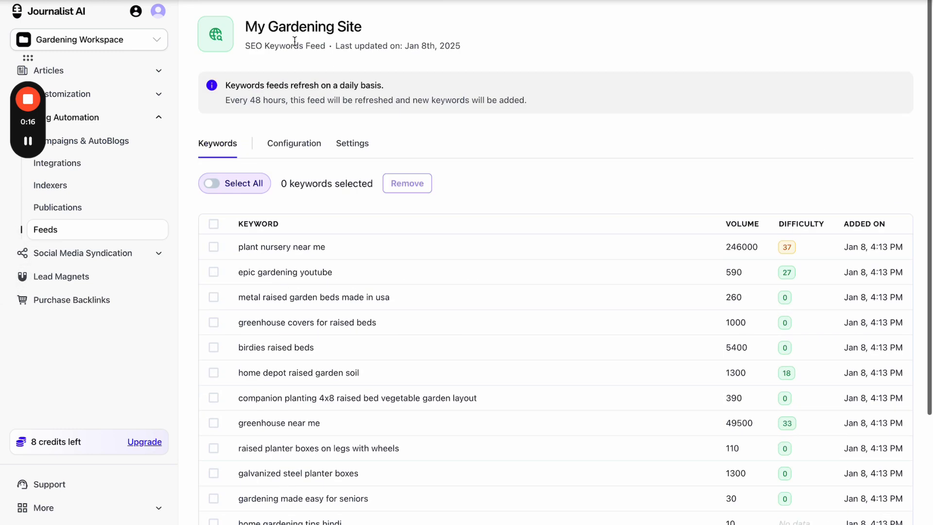
left_click_drag(224, 106, 317, 102)
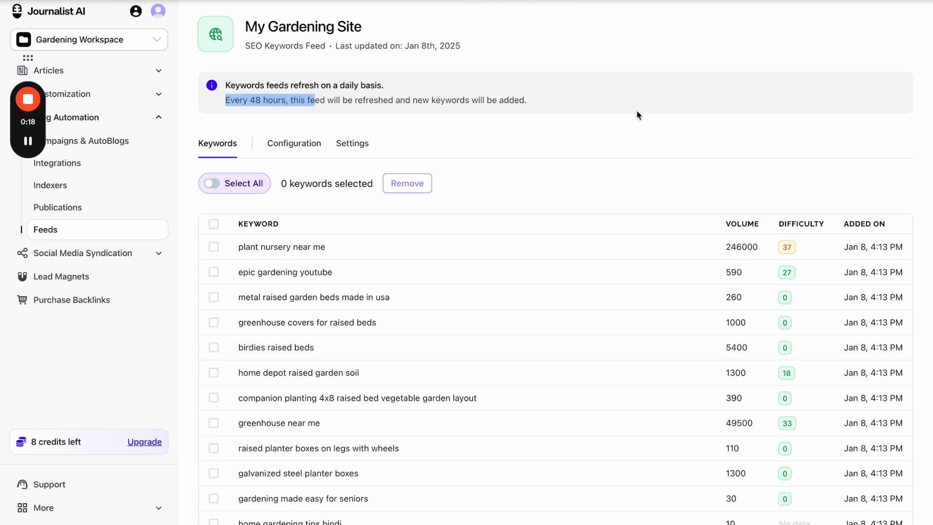
scroll(563, 155, "left", 5)
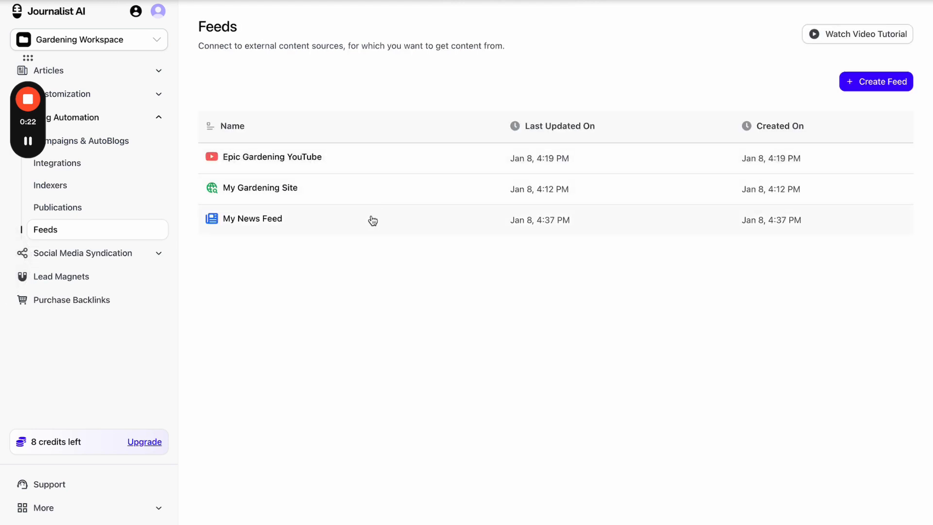
- Open My News Feed's Elon Musk stories and highlight its 24-hour refresh notice
left_click(287, 220)
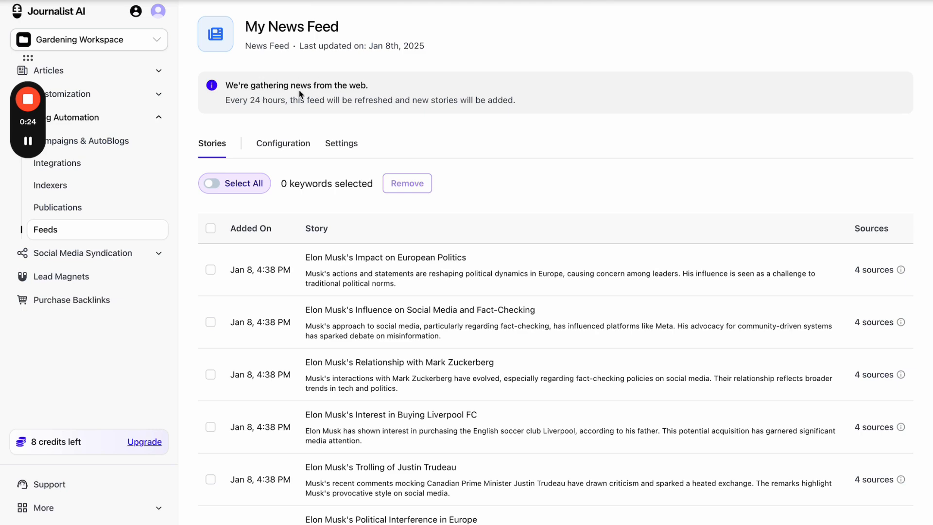
scroll(282, 181, "down", 3)
scroll(290, 444, "up", 3)
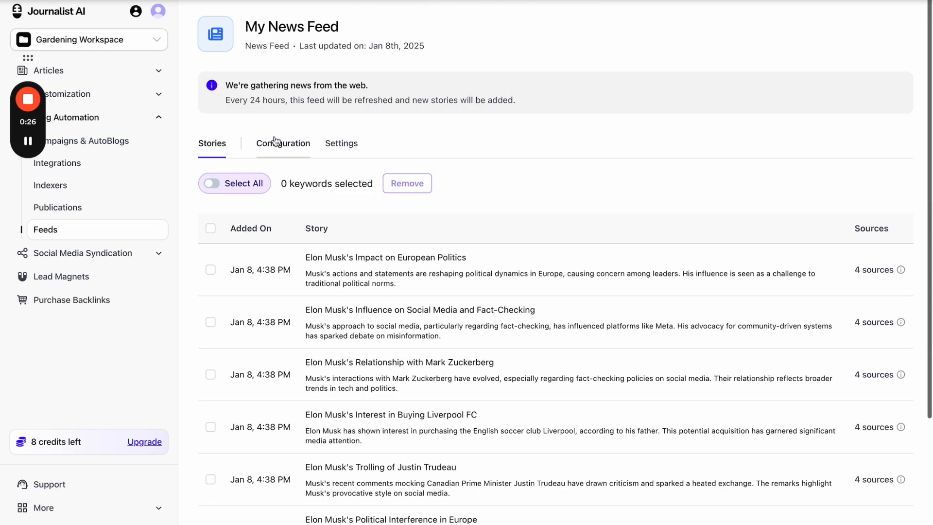
left_click_drag(236, 100, 310, 100)
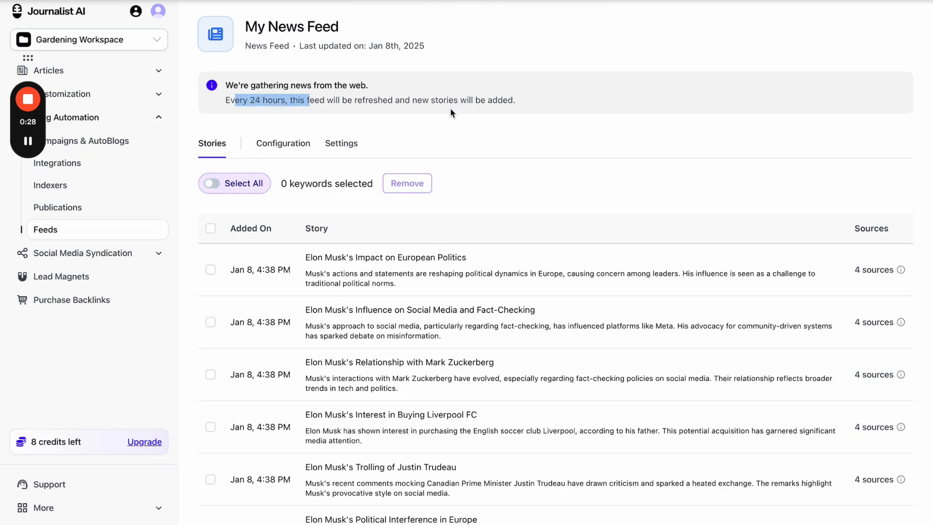
- Draft a new campaign with AutoBlog in Full Automation Mode, discard it, and return to Feeds
left_click(124, 148)
left_click(874, 87)
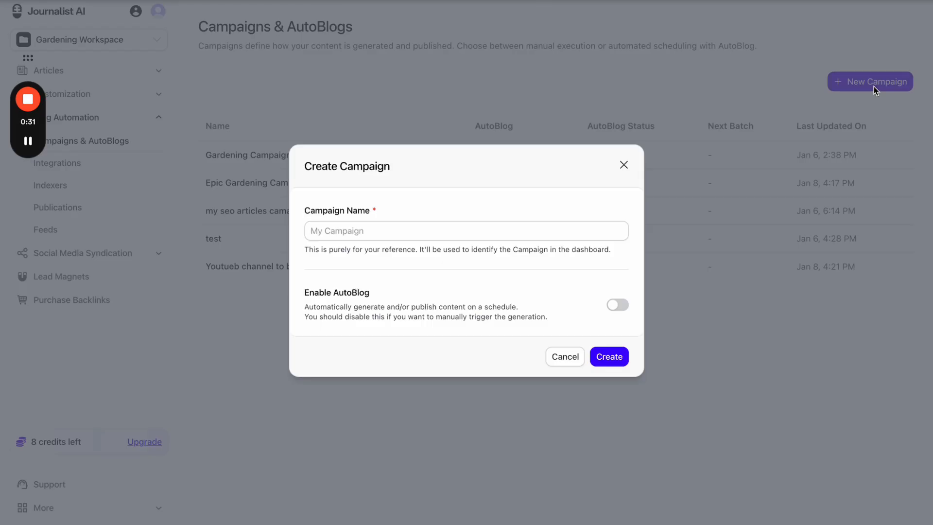
left_click(617, 306)
scroll(438, 243, "down", 2)
left_click(412, 202)
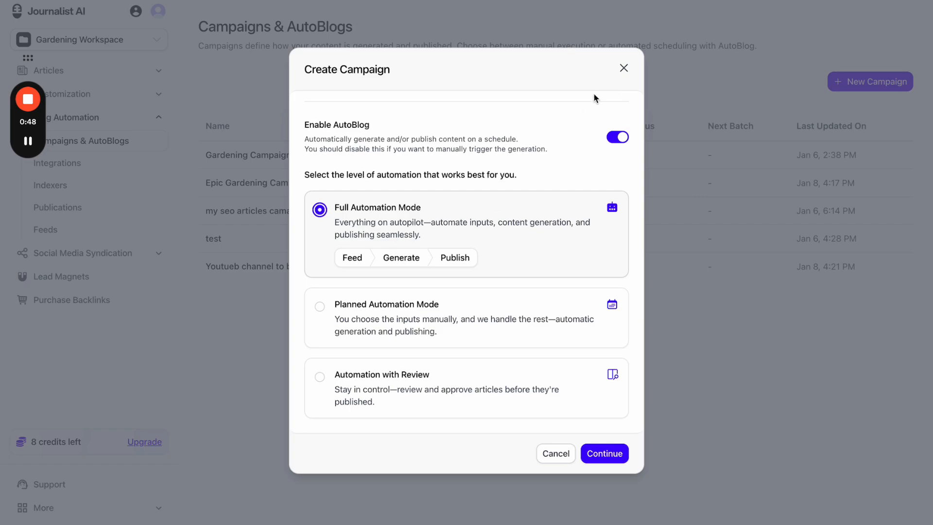
left_click(622, 68)
left_click(90, 229)
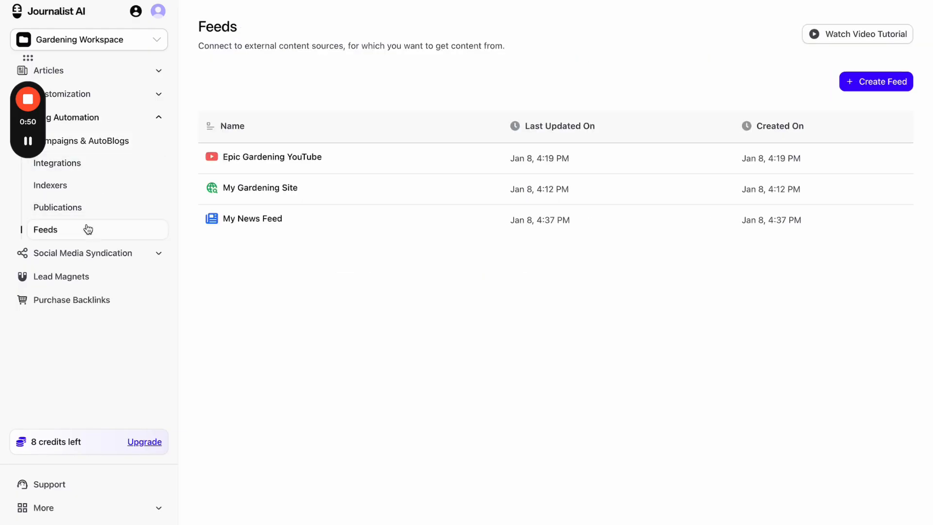
- Open the My Gardening Site keywords feed and highlight its 48-hour refresh interval
left_click(331, 184)
scroll(331, 184, "down", 3)
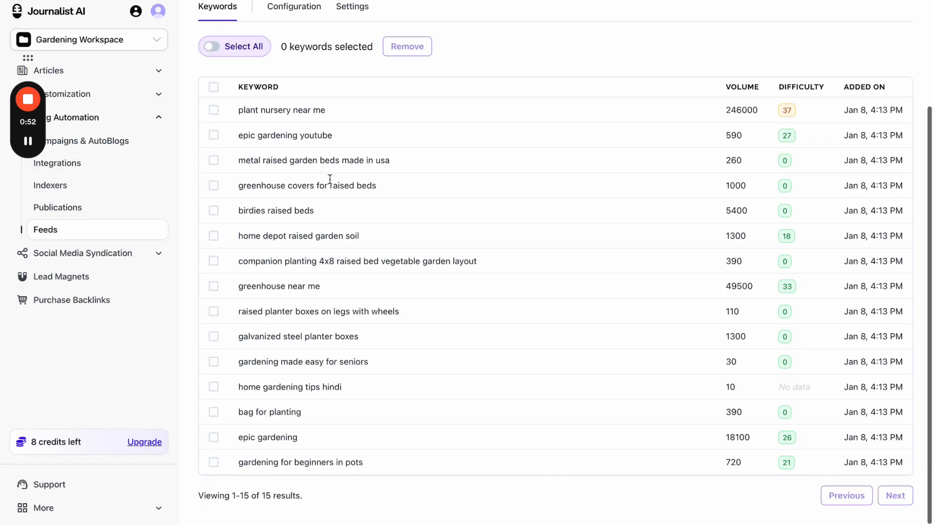
left_click_drag(271, 497, 308, 501)
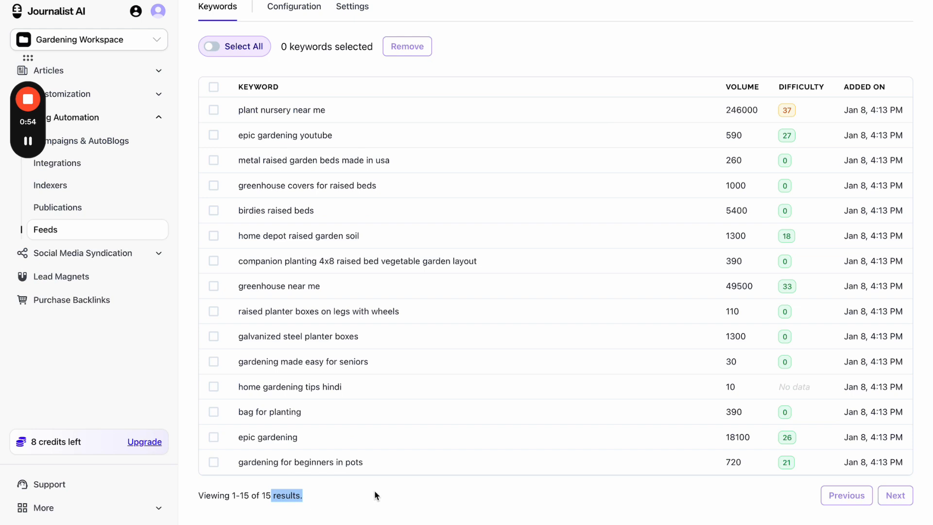
key("ctrl+a")
left_click(511, 65)
scroll(510, 66, "up", 3)
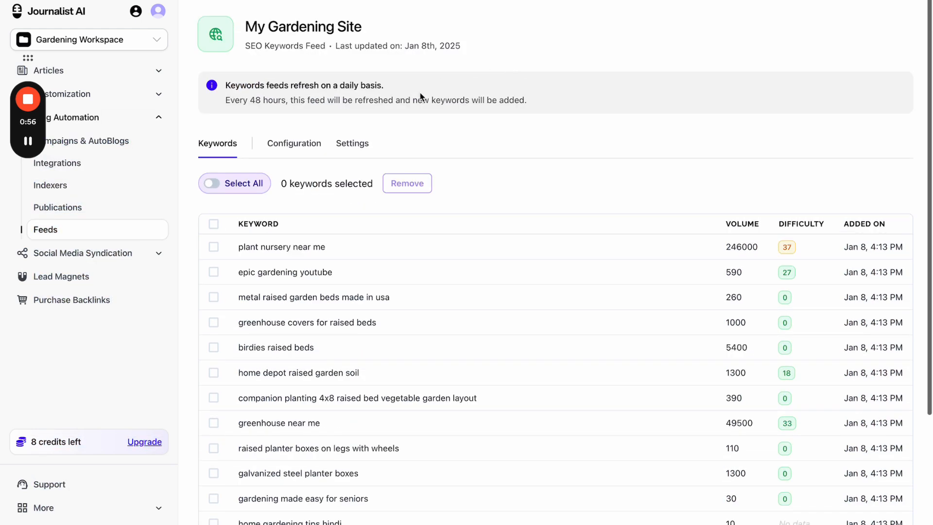
left_click_drag(250, 101, 286, 100)
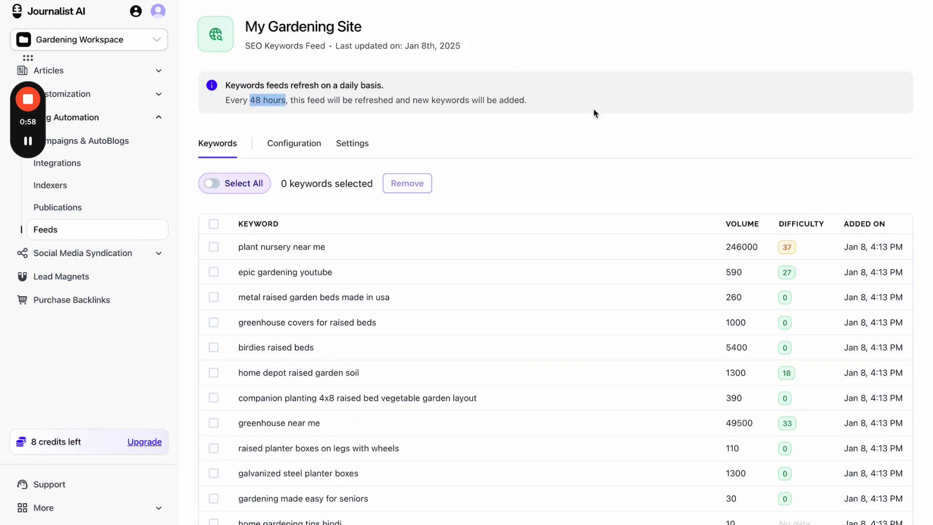
scroll(406, 254, "left", 5)
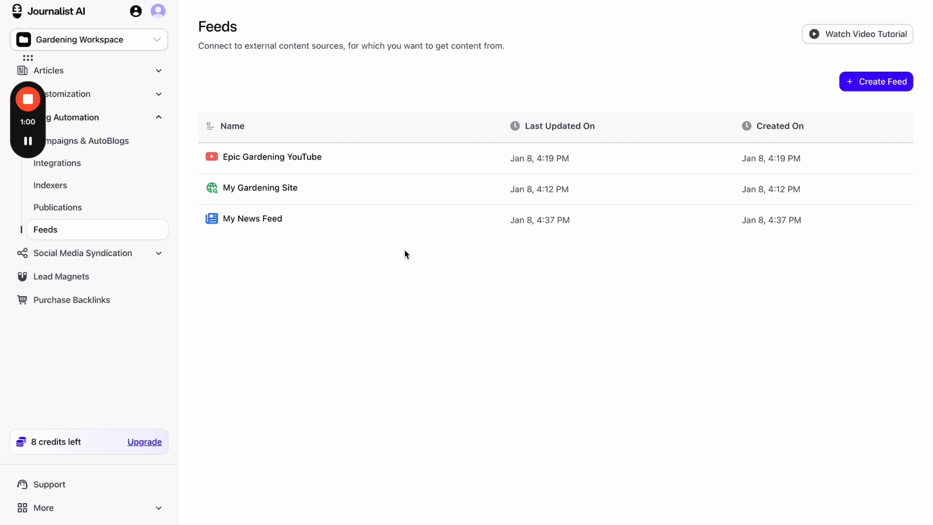
- Highlight the Epic Gardening YouTube feed's 6-hour pull schedule, then go to Campaigns & AutoBlogs
left_click(350, 158)
left_click_drag(248, 100, 393, 100)
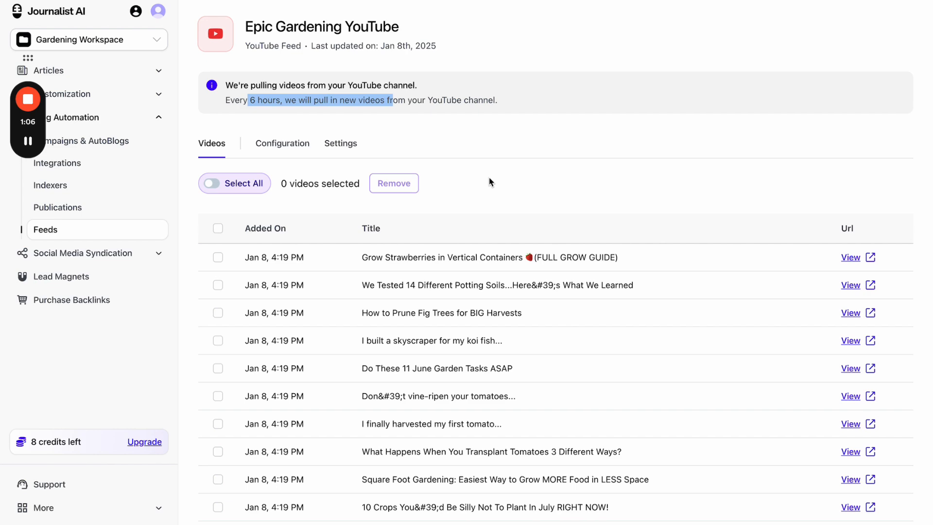
left_click(92, 144)
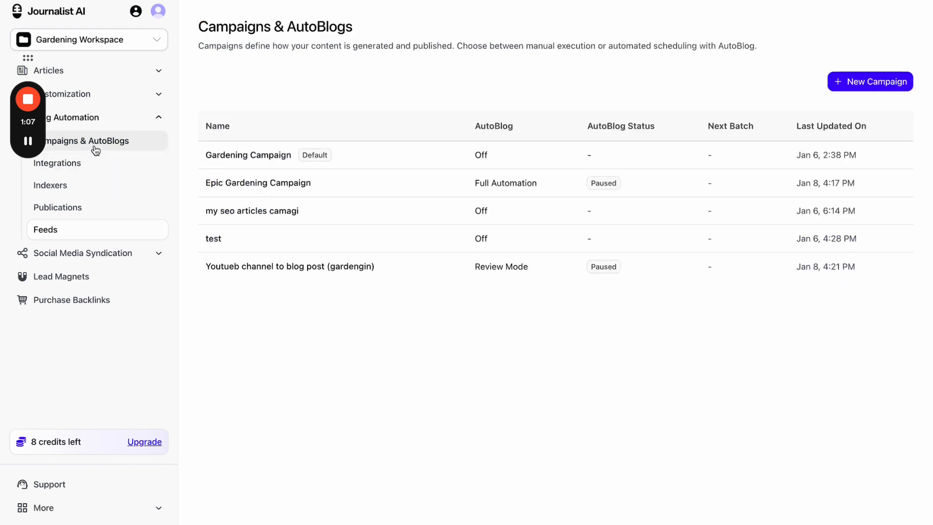
left_click(862, 89)
left_click(616, 304)
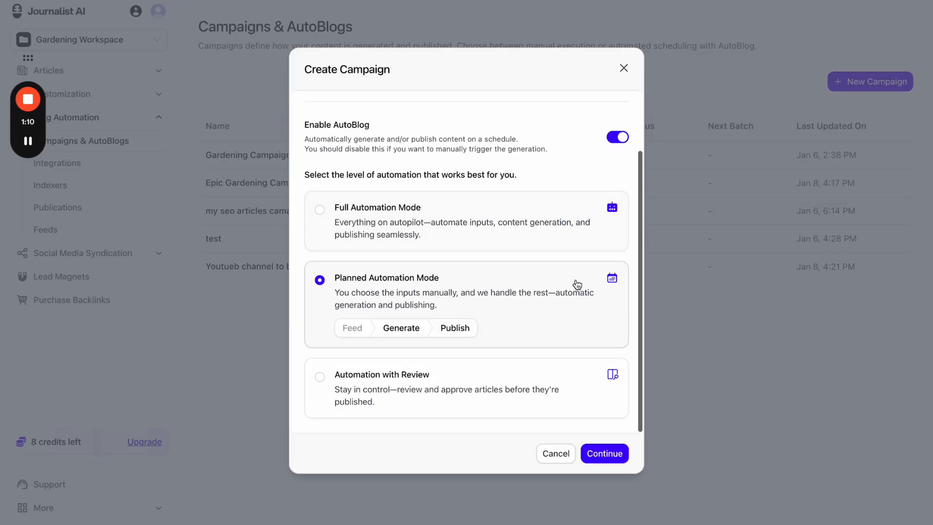
left_click(486, 243)
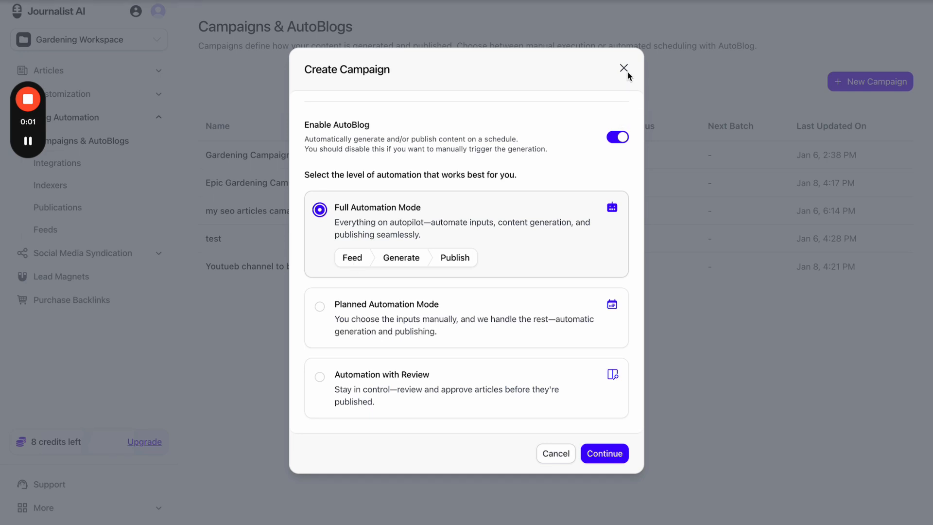
left_click(624, 68)
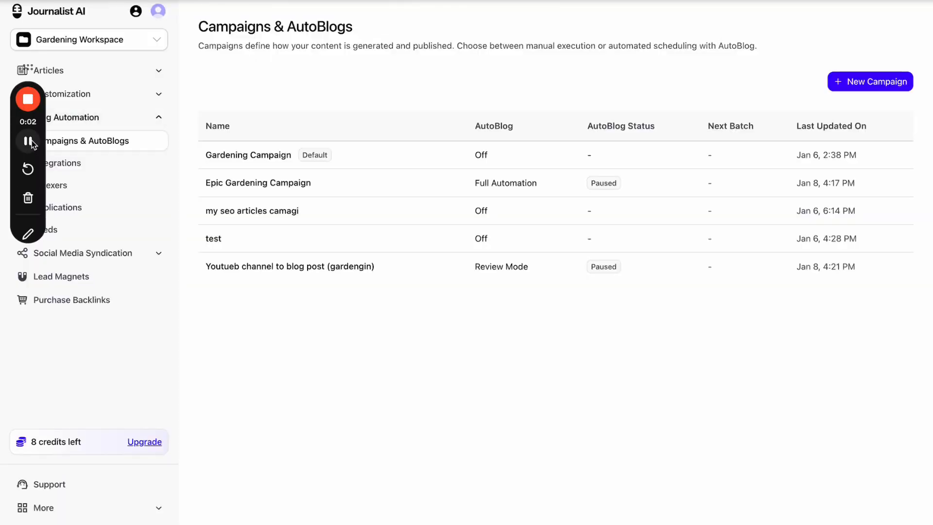
left_click_drag(45, 141, 891, 468)
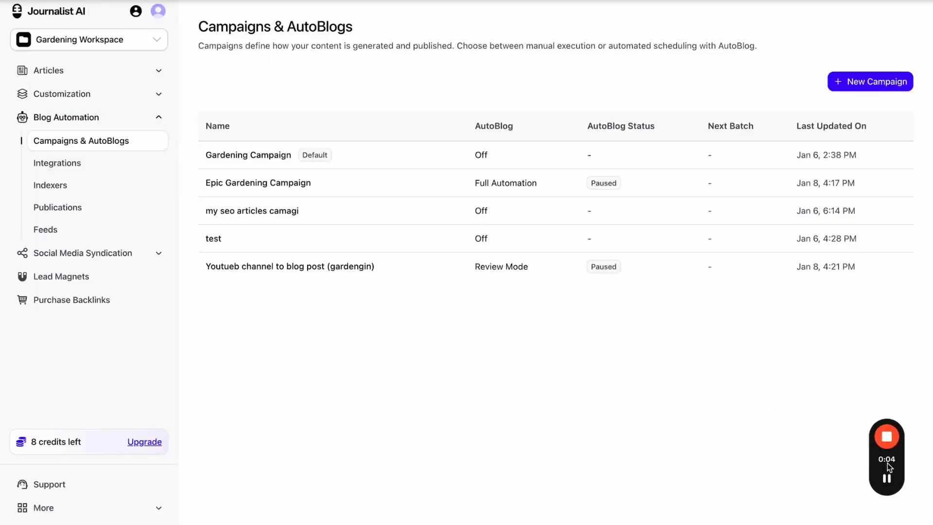
left_click(146, 257)
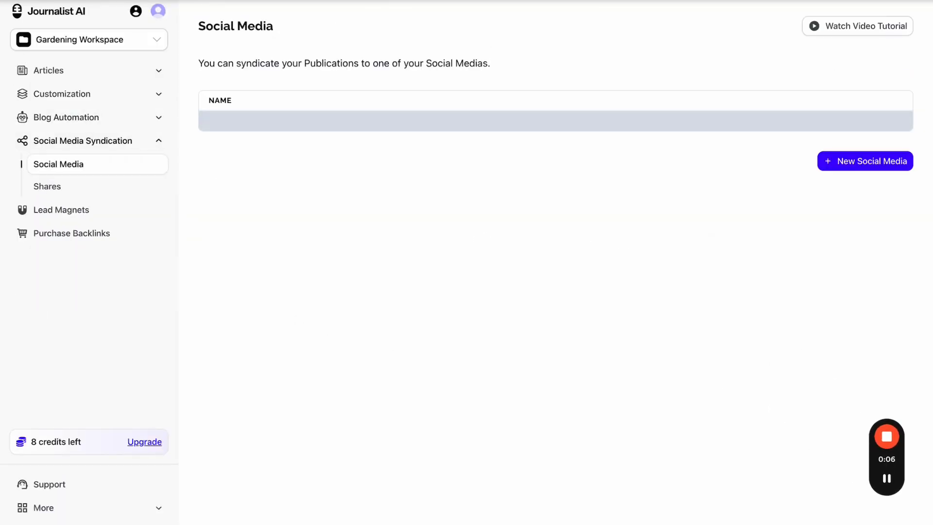
mouse_move(29, 20)
left_mouse_down()
mouse_move(72, 20)
mouse_move(375, 203)
left_mouse_up()
mouse_move(397, 168)
left_mouse_down()
mouse_move(397, 179)
mouse_move(426, 194)
mouse_move(470, 164)
left_mouse_up()
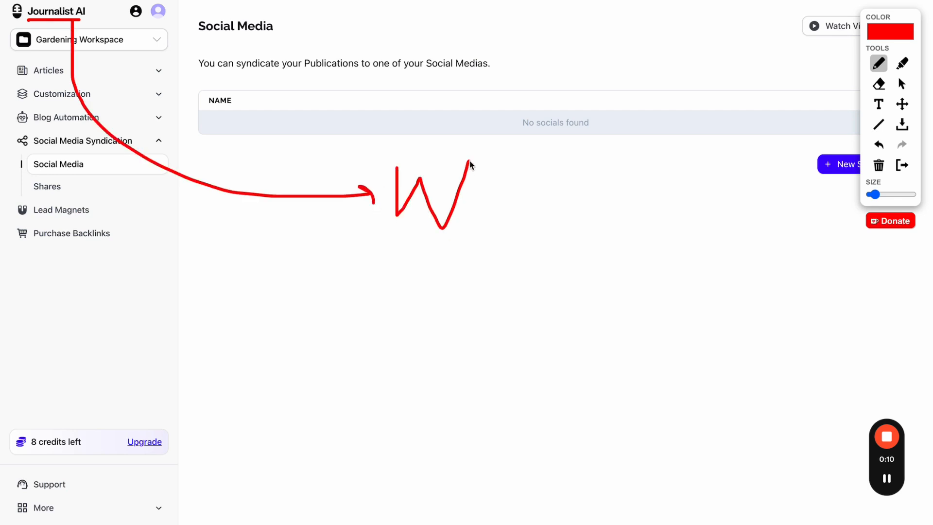
left_click(878, 145)
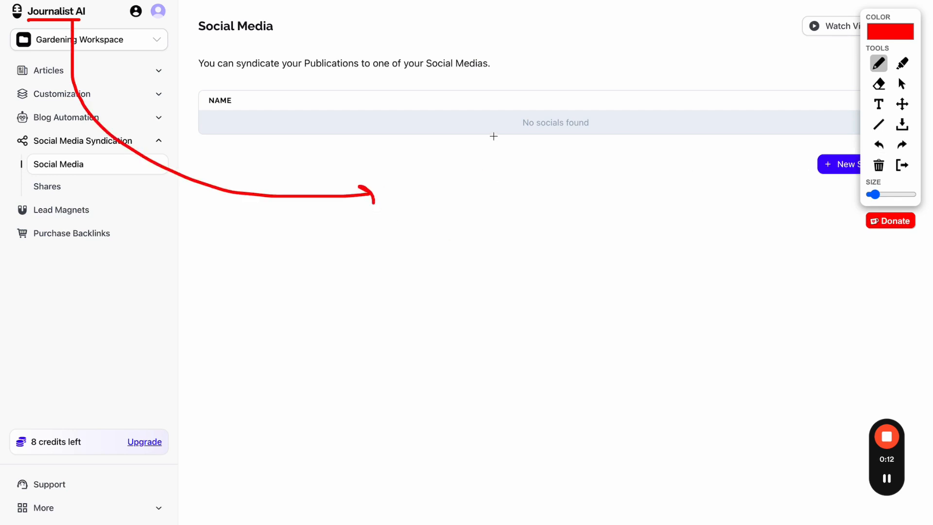
mouse_move(417, 103)
left_mouse_down()
mouse_move(541, 306)
mouse_move(456, 118)
left_mouse_up()
mouse_move(516, 64)
left_mouse_down()
mouse_move(518, 85)
mouse_move(541, 69)
left_mouse_up()
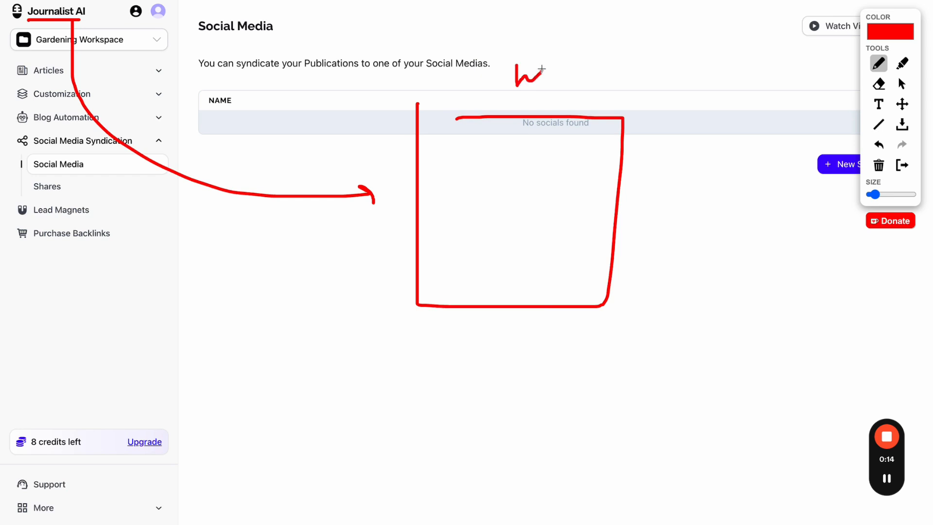
mouse_move(204, 111)
left_mouse_down()
mouse_move(171, 112)
mouse_move(185, 144)
mouse_move(221, 146)
mouse_move(215, 139)
mouse_move(247, 120)
mouse_move(262, 129)
mouse_move(330, 121)
mouse_move(298, 163)
mouse_move(319, 160)
left_mouse_up()
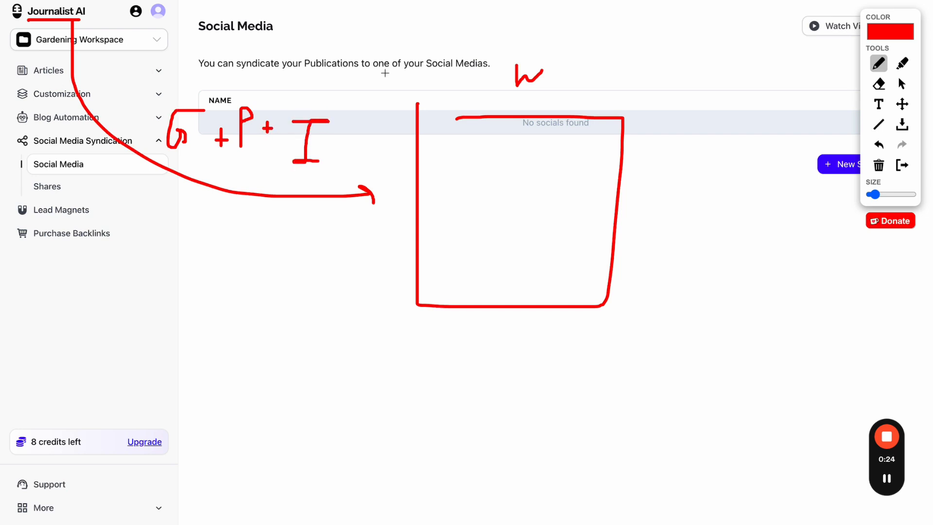
left_click_drag(424, 116, 495, 116)
mouse_move(442, 141)
left_mouse_down()
mouse_move(474, 175)
mouse_move(444, 143)
left_mouse_up()
mouse_move(520, 142)
left_mouse_down()
mouse_move(545, 168)
mouse_move(521, 143)
mouse_move(602, 162)
mouse_move(569, 145)
left_mouse_up()
left_click_drag(35, 152, 98, 152)
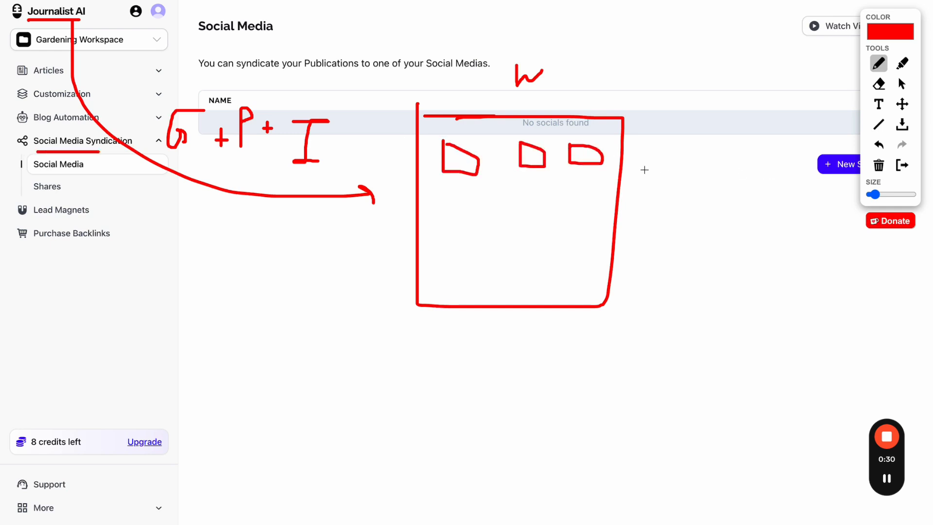
left_click_drag(586, 156, 768, 111)
left_click_drag(534, 151, 729, 263)
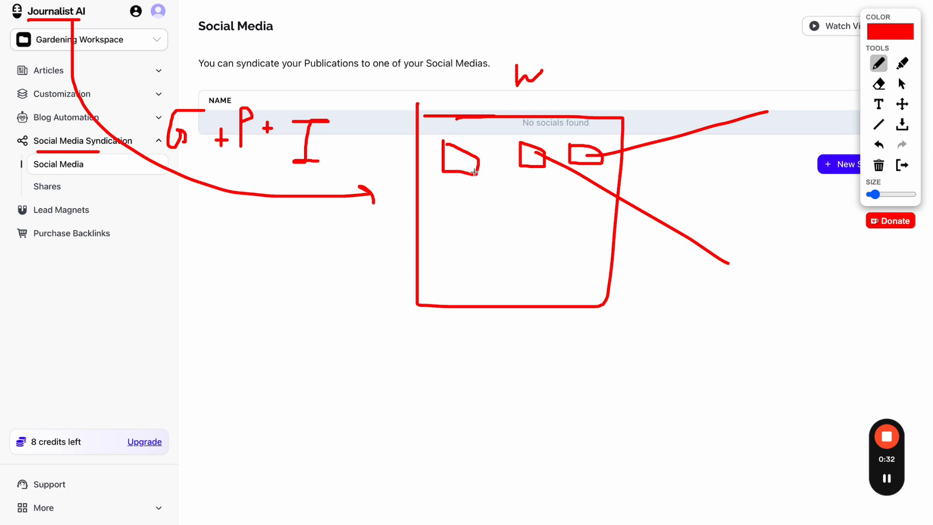
mouse_move(474, 173)
left_mouse_down()
mouse_move(733, 352)
mouse_move(732, 343)
mouse_move(827, 373)
mouse_move(809, 368)
mouse_move(852, 369)
mouse_move(877, 354)
mouse_move(907, 381)
left_mouse_up()
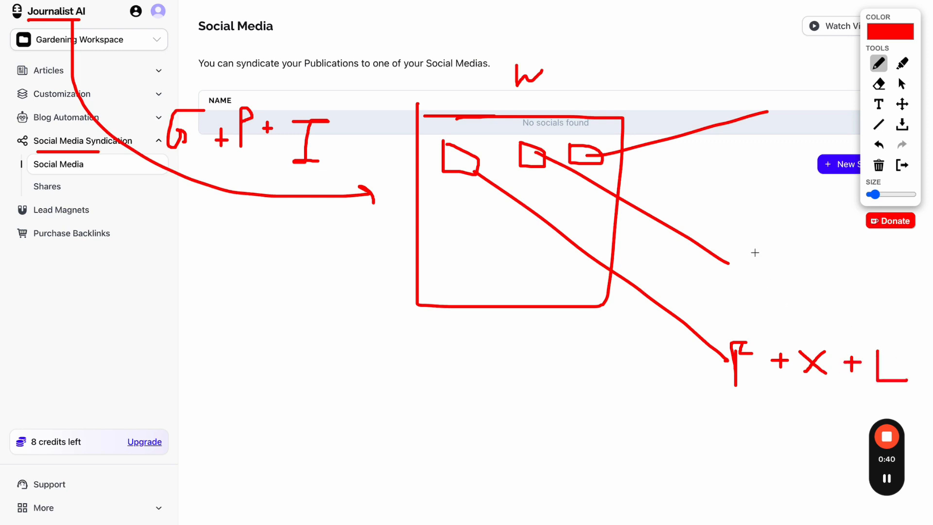
mouse_move(254, 314)
left_mouse_down()
mouse_move(340, 522)
mouse_move(379, 305)
mouse_move(270, 309)
mouse_move(358, 320)
mouse_move(277, 327)
mouse_move(270, 380)
mouse_move(379, 380)
mouse_move(274, 350)
left_mouse_up()
mouse_move(352, 424)
left_mouse_down()
mouse_move(370, 424)
mouse_move(478, 195)
left_mouse_up()
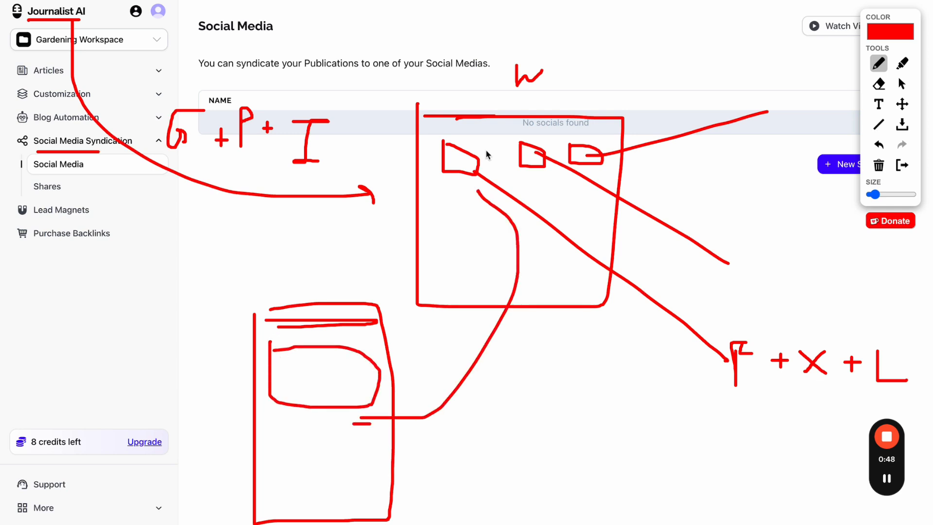
mouse_move(491, 128)
left_mouse_down()
mouse_move(481, 204)
mouse_move(585, 153)
mouse_move(576, 152)
left_mouse_up()
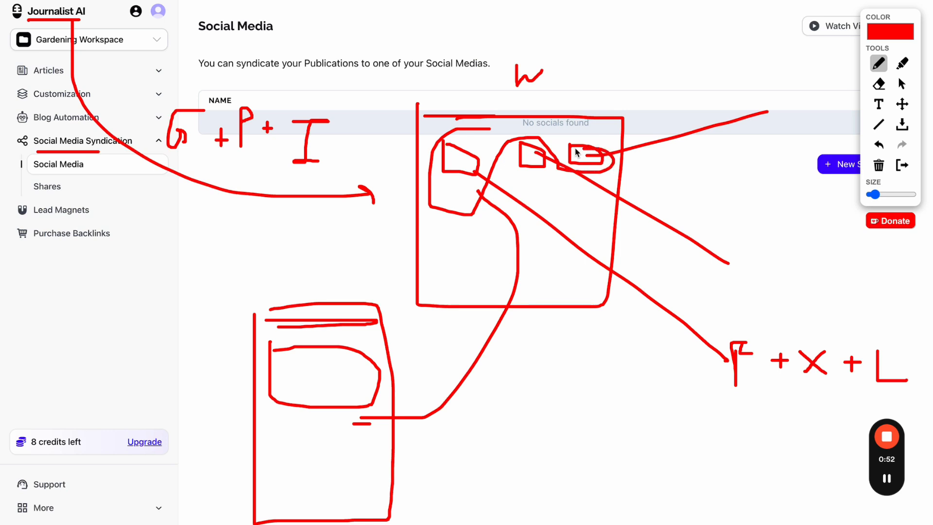
mouse_move(614, 49)
left_mouse_down()
mouse_move(350, 1)
mouse_move(870, 486)
mouse_move(480, 59)
left_mouse_up()
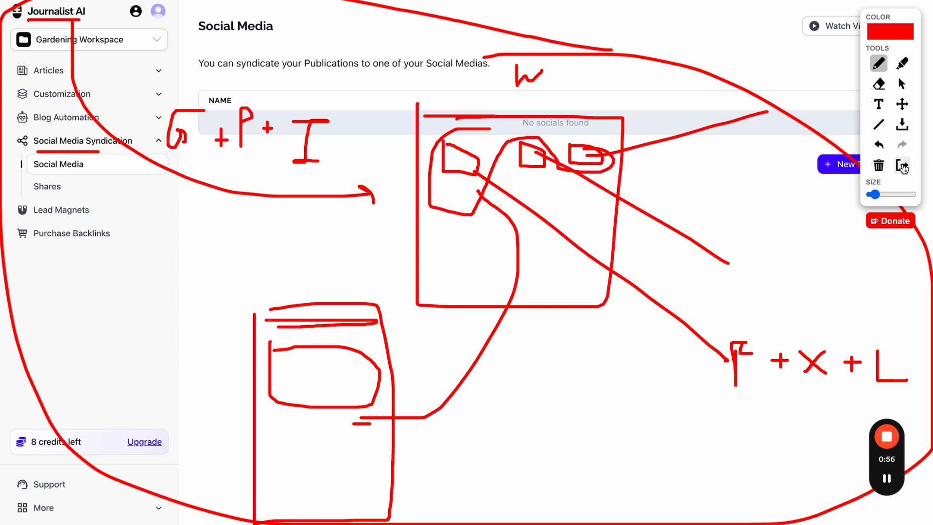
left_click(902, 165)
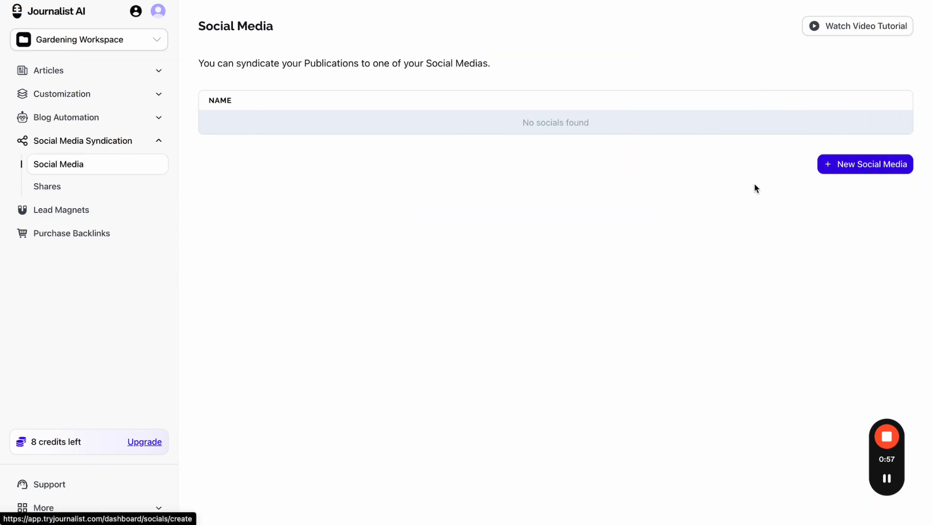
- Start a new X (Twitter) social media connection syndicating from My Wordpress Integration
left_click(868, 170)
left_click(337, 168)
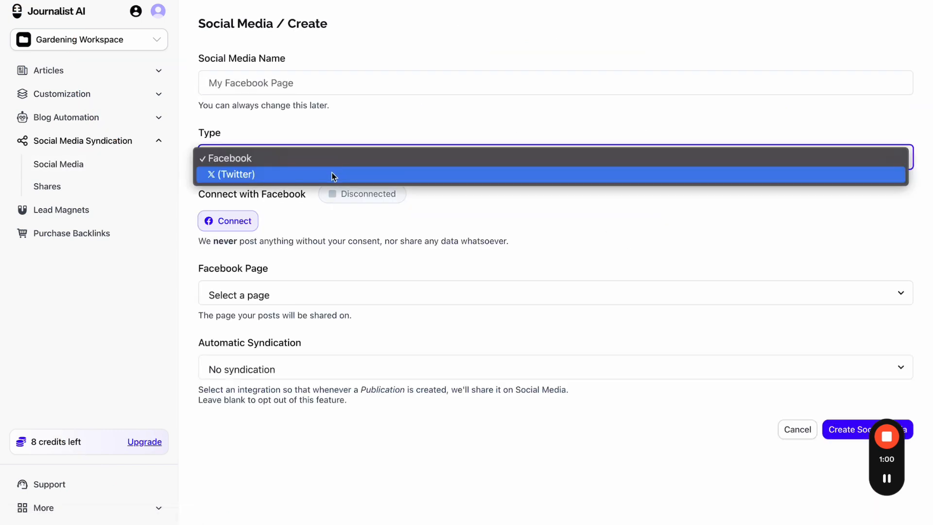
left_click(333, 175)
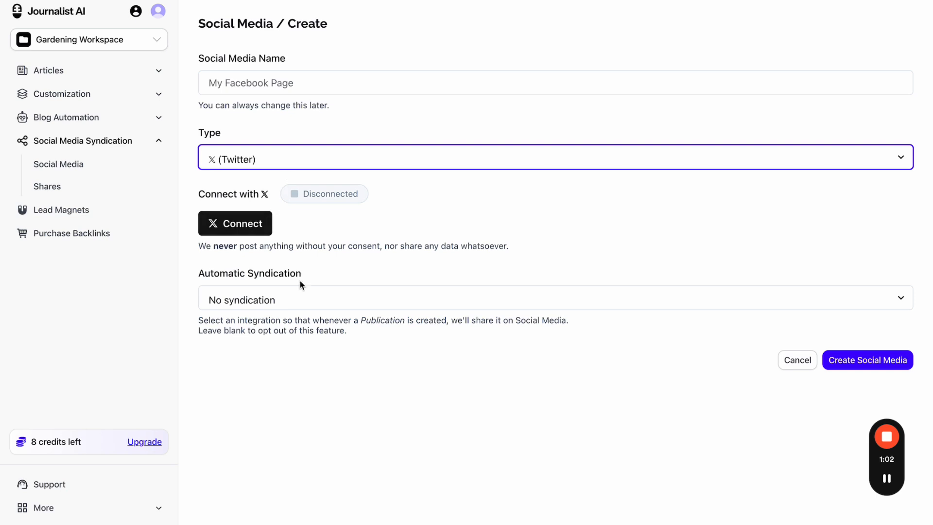
left_click(296, 298)
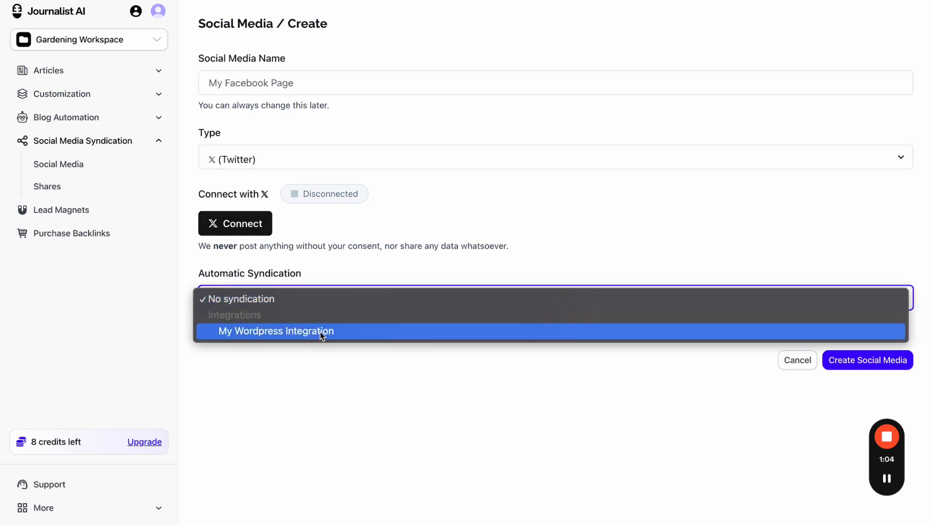
left_click(319, 354)
left_click(332, 302)
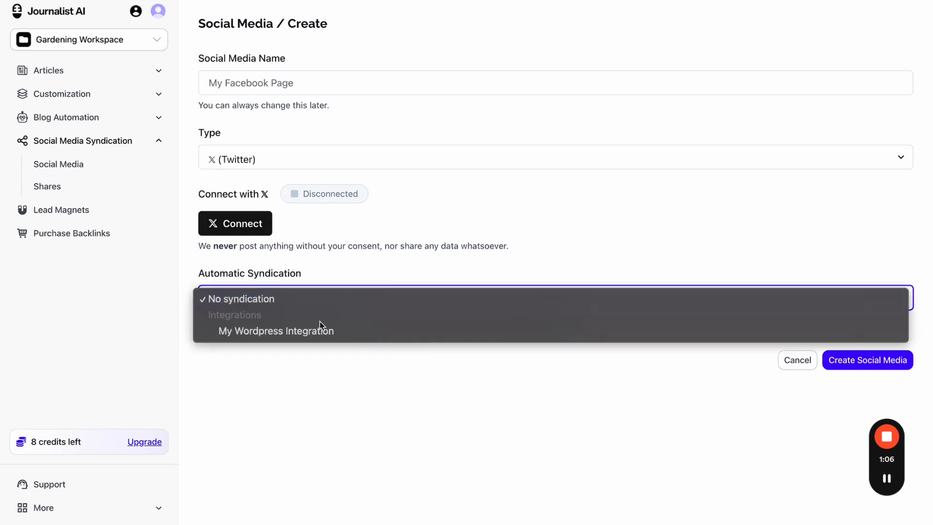
left_click(316, 334)
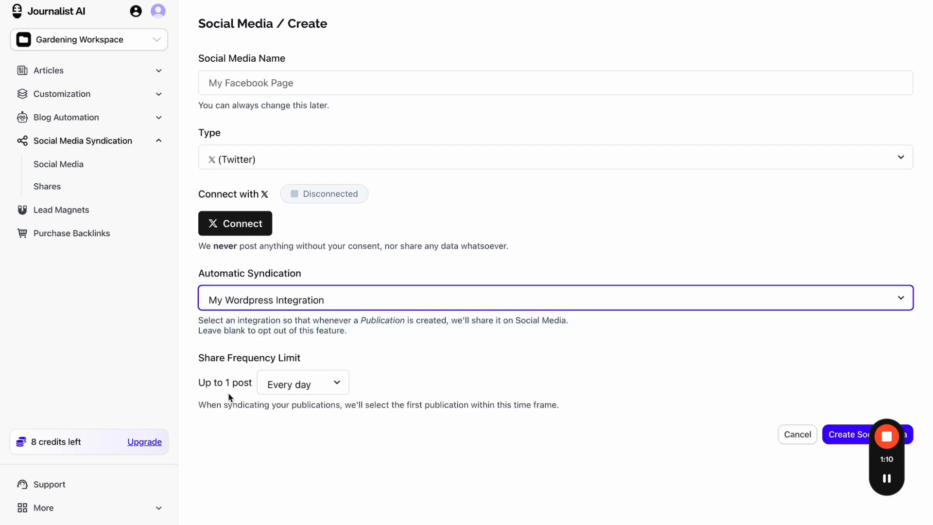
- Keep share frequency at Every day, switch the type back to Facebook, and open Shares
left_click(290, 383)
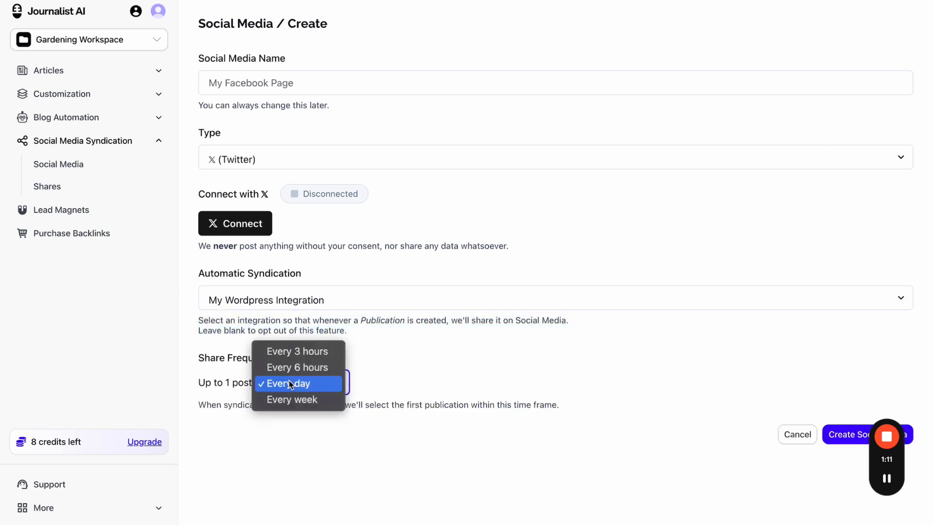
left_click(374, 362)
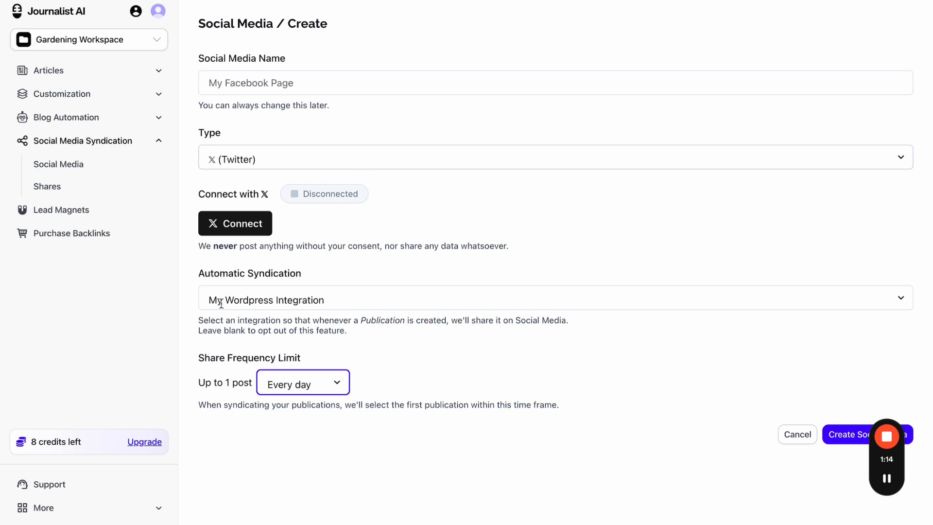
left_click(329, 158)
left_click(304, 146)
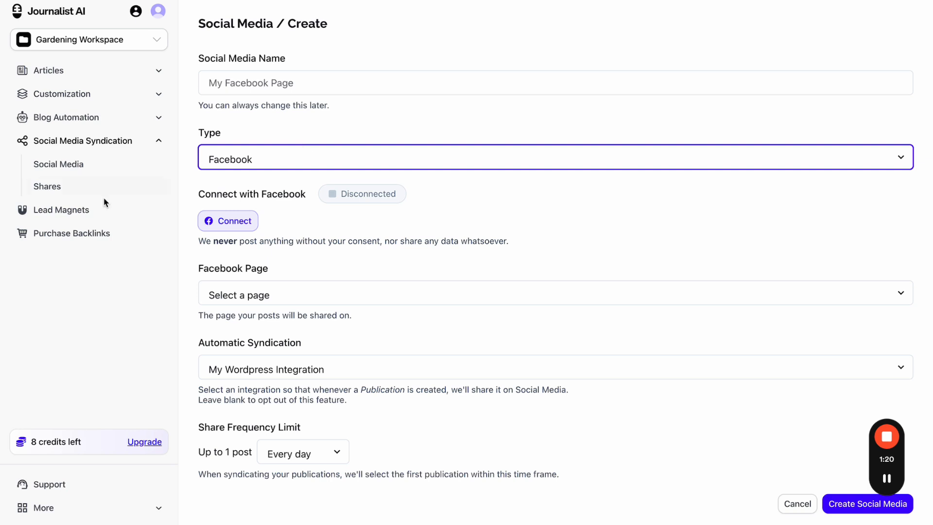
left_click(70, 189)
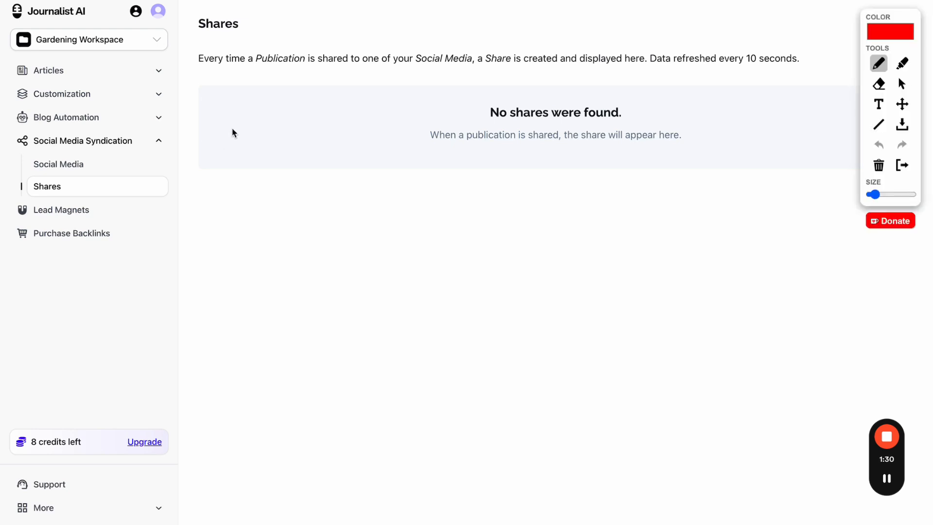
- Mark up the empty Shares message with red annotations, then clear them
mouse_move(230, 126)
left_mouse_down()
mouse_move(235, 115)
mouse_move(231, 122)
left_mouse_up()
mouse_move(466, 138)
left_mouse_down()
mouse_move(560, 138)
mouse_move(620, 118)
left_mouse_up()
left_click_drag(615, 122, 628, 121)
left_click_drag(686, 127, 714, 127)
left_click_drag(769, 139, 778, 127)
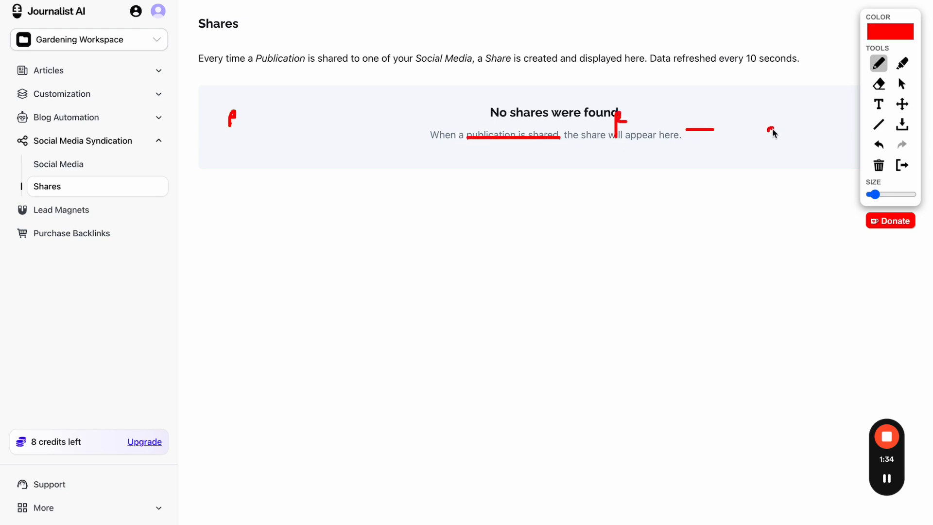
left_click(901, 165)
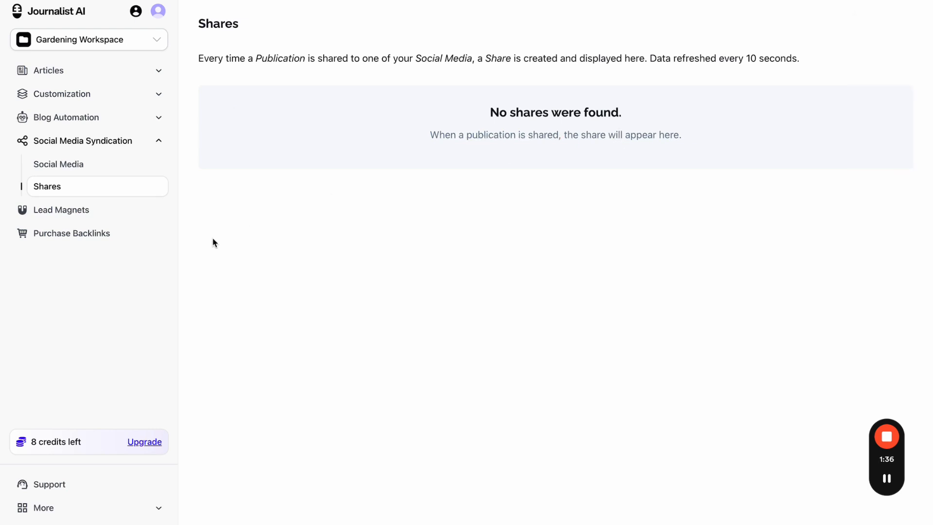
- Go from Blog Automation to Indexers and open a New Indexer form
left_click(119, 125)
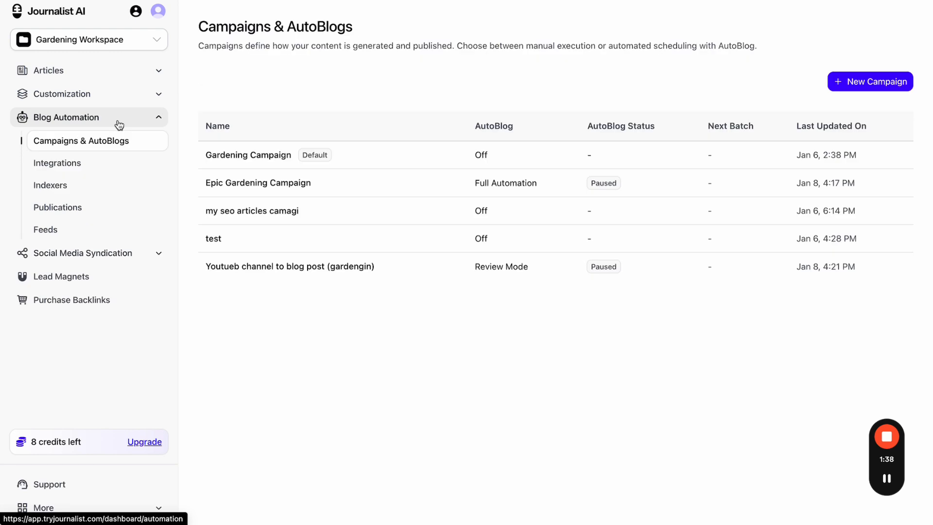
left_click(92, 187)
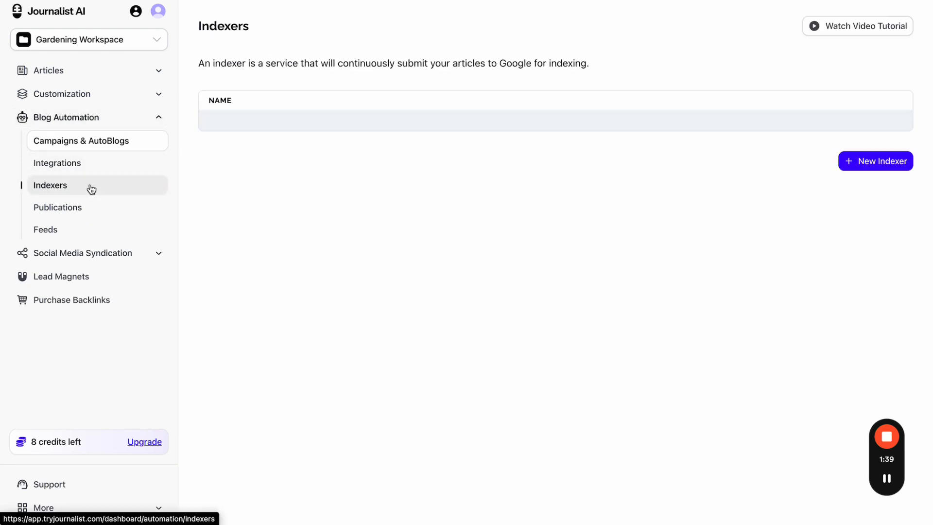
left_click(847, 161)
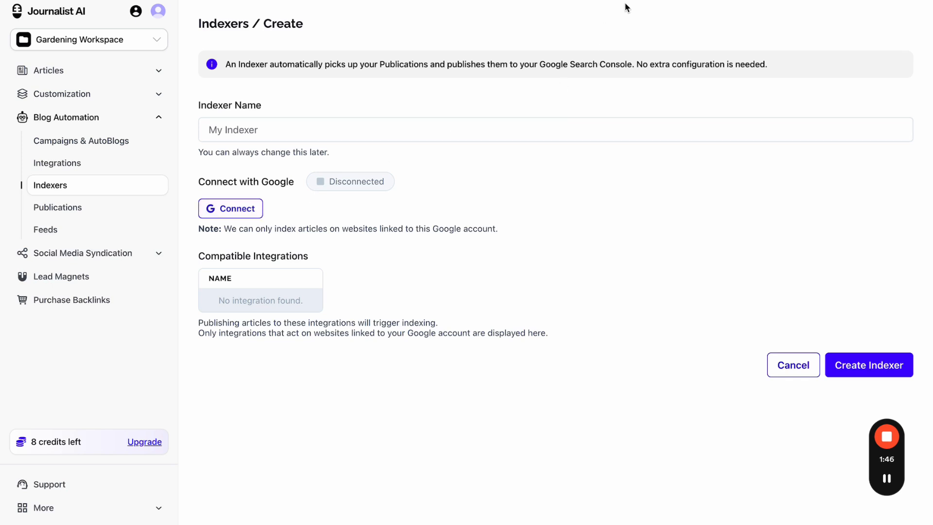
- Annotate the Connect with Google area with an arrow and a red curve, then clear them
left_click(648, 0)
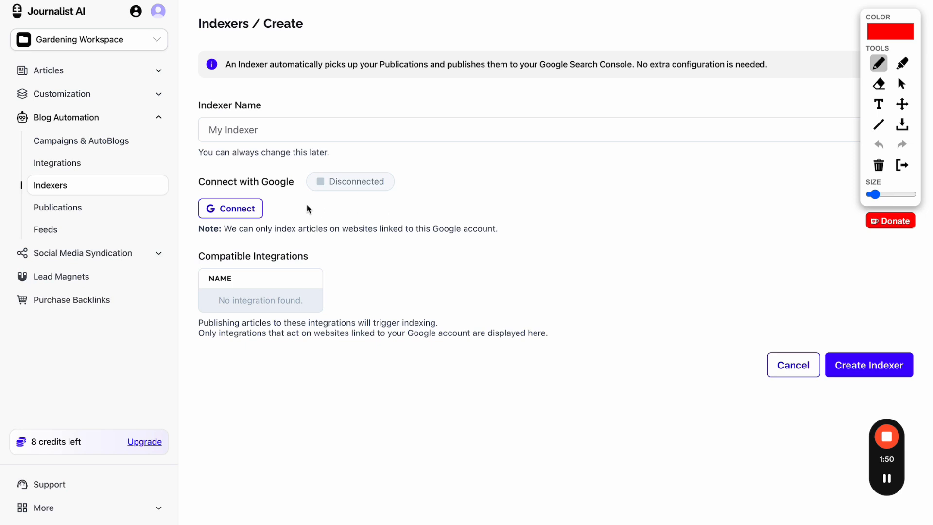
mouse_move(304, 204)
left_mouse_down()
mouse_move(624, 183)
mouse_move(614, 189)
left_mouse_up()
mouse_move(678, 149)
left_mouse_down()
mouse_move(648, 179)
mouse_move(676, 192)
left_mouse_up()
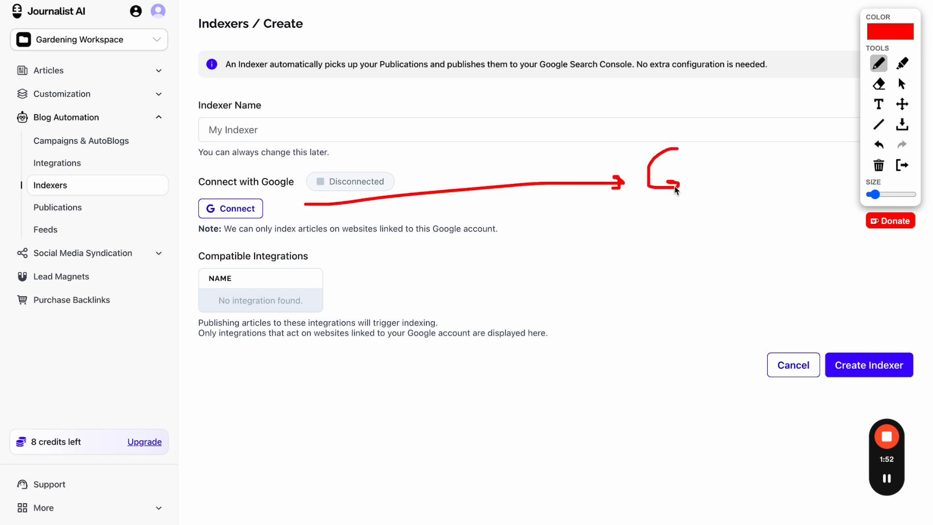
left_click(902, 165)
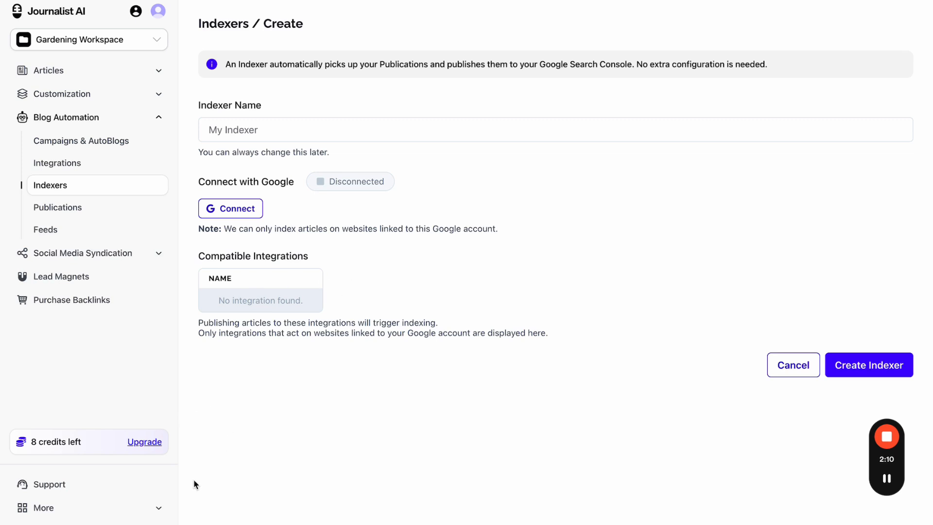
- Go through Campaigns & AutoBlogs to the still-empty Lead Magnets page
left_click(154, 508)
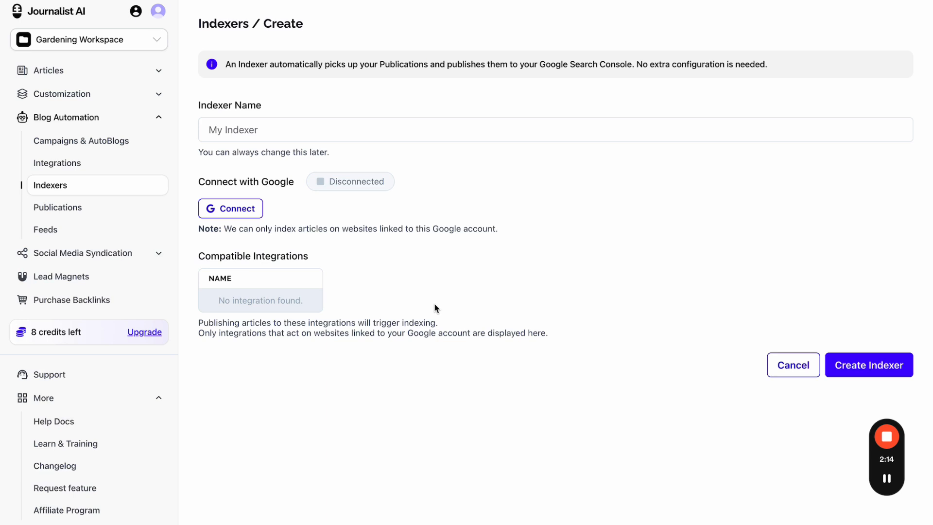
left_click(164, 137)
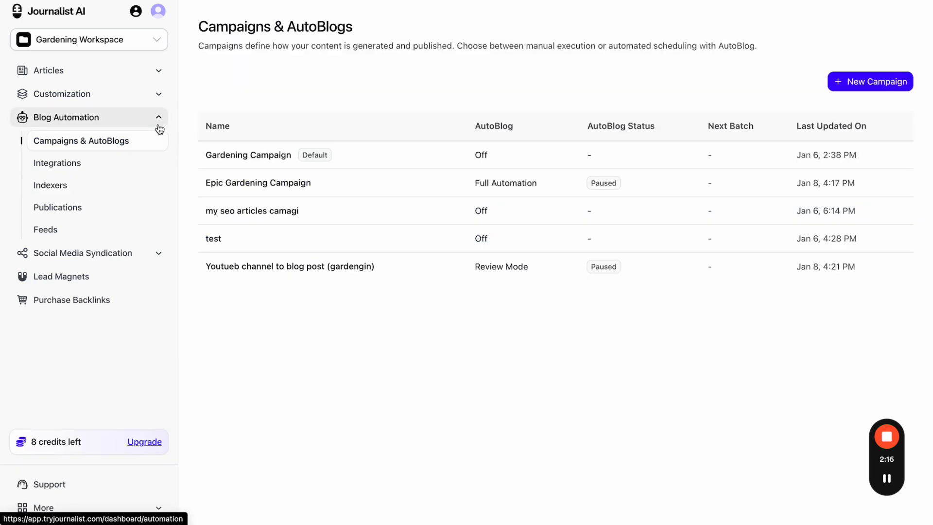
left_click(111, 277)
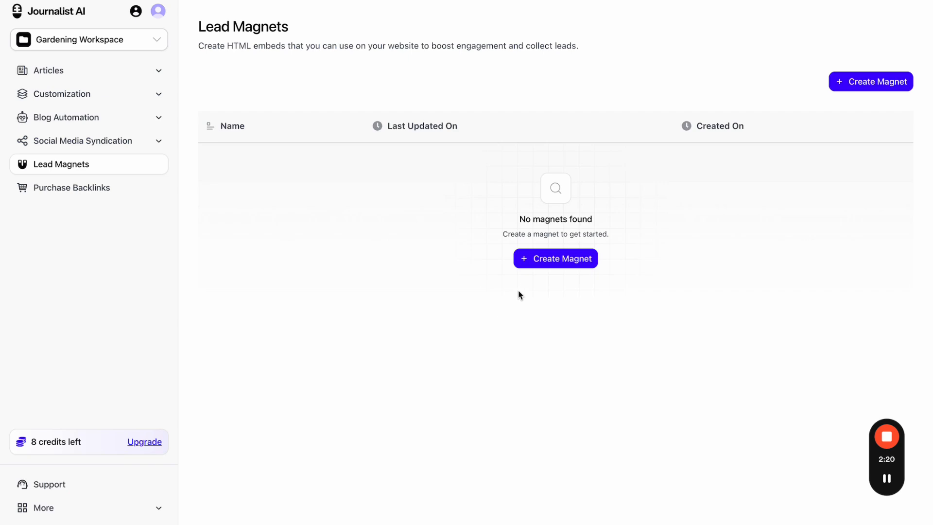
- Open the Create Magnet form and scroll through its prompt, placeholder and button fields
left_click(535, 264)
scroll(444, 227, "down", 5)
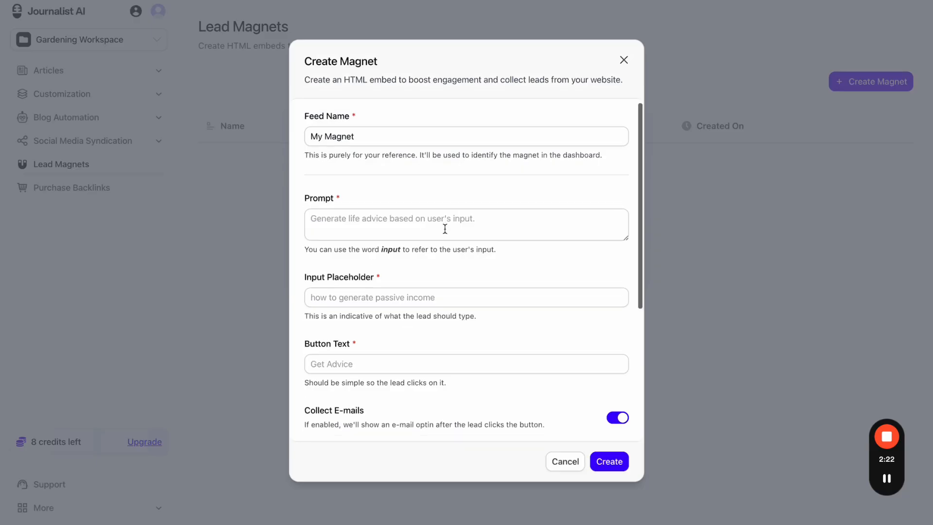
scroll(444, 229, "up", 3)
scroll(444, 228, "down", 1)
scroll(444, 229, "down", 3)
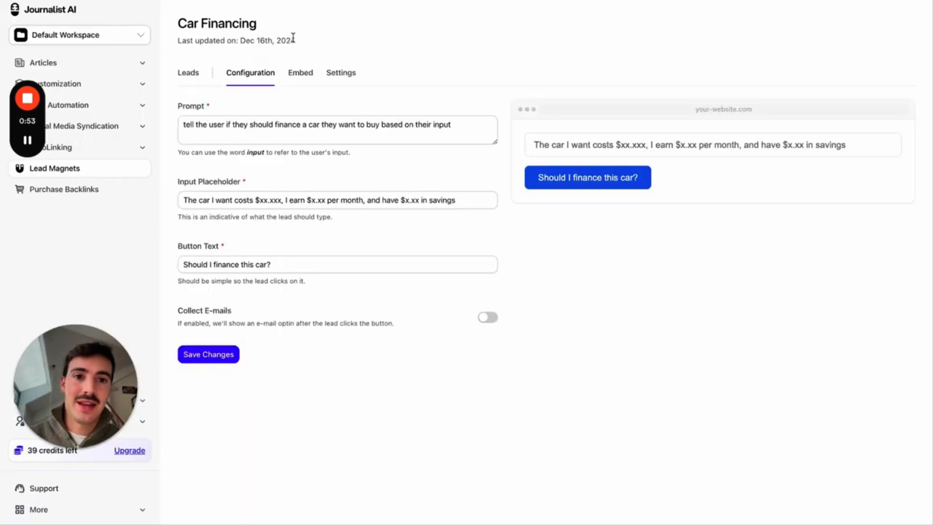
- Scroll the zoomed-in Tesla article down to the embedded car-financing magnet
left_click(627, 1)
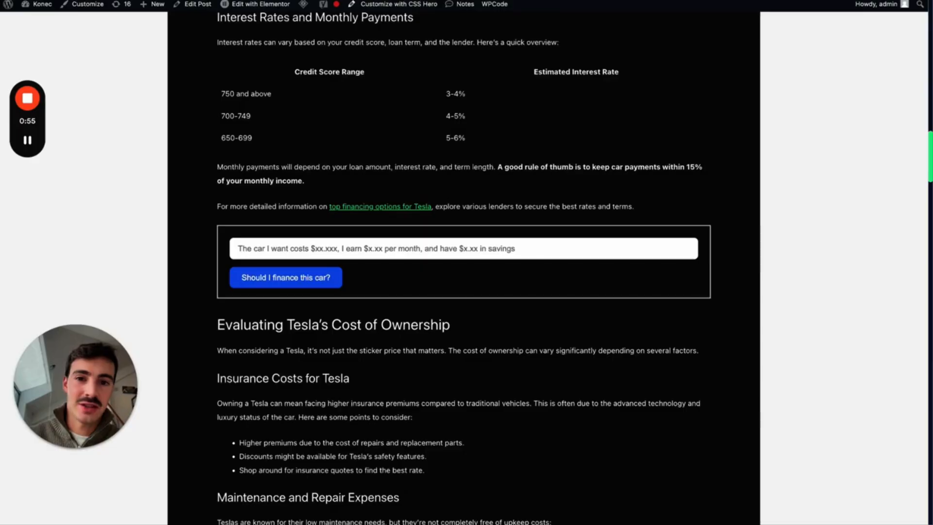
scroll(642, 41, "up", 15)
scroll(739, 149, "down", 3)
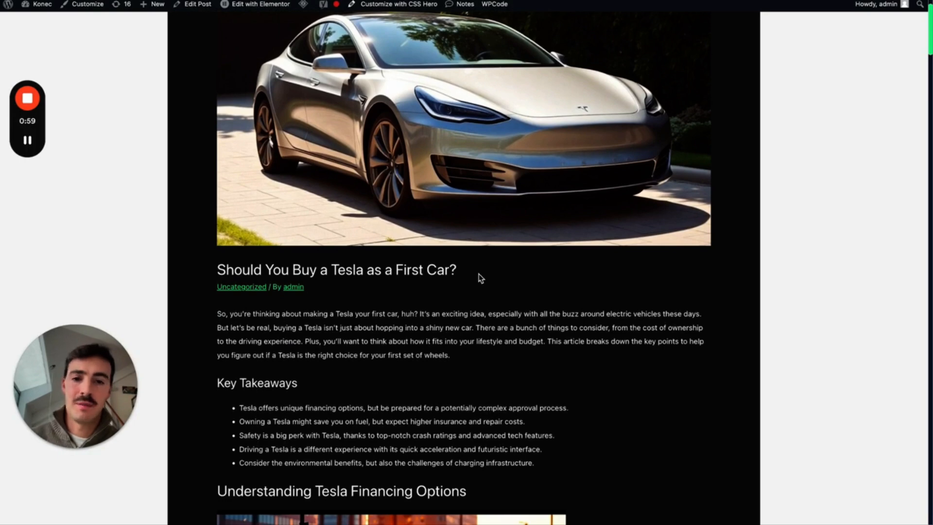
scroll(561, 193, "down", 10)
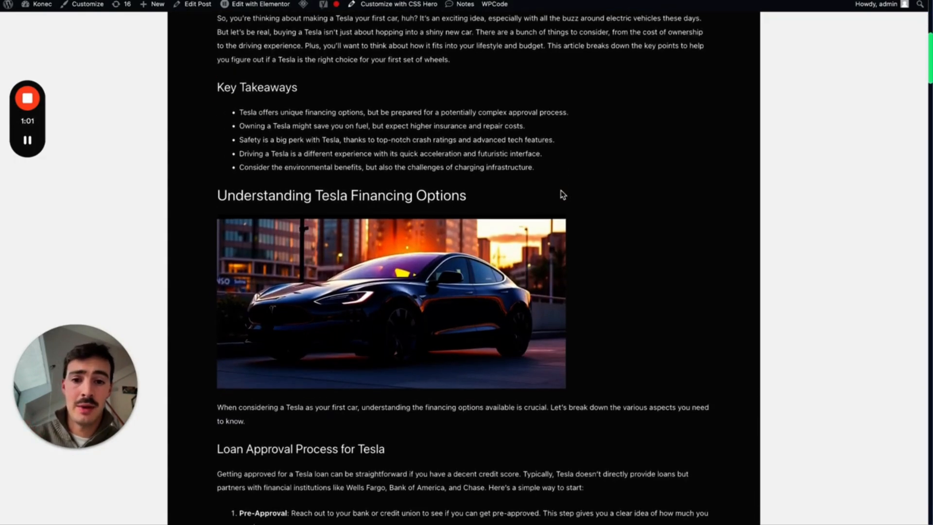
scroll(561, 193, "down", 8)
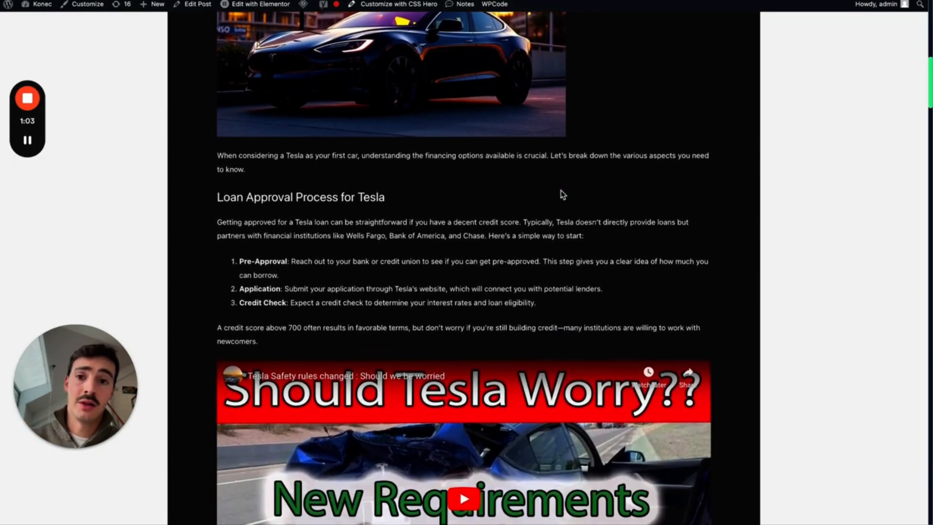
scroll(562, 194, "down", 9)
scroll(555, 255, "down", 6)
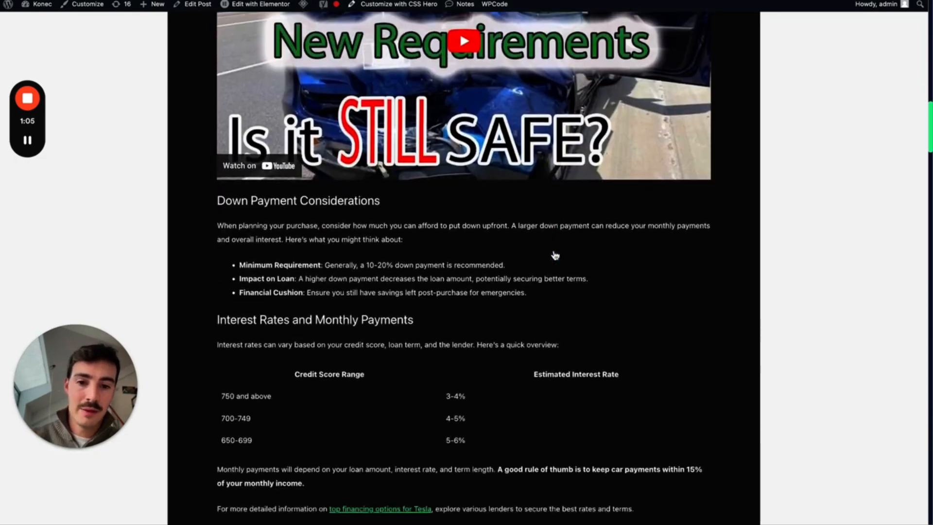
scroll(554, 256, "down", 12)
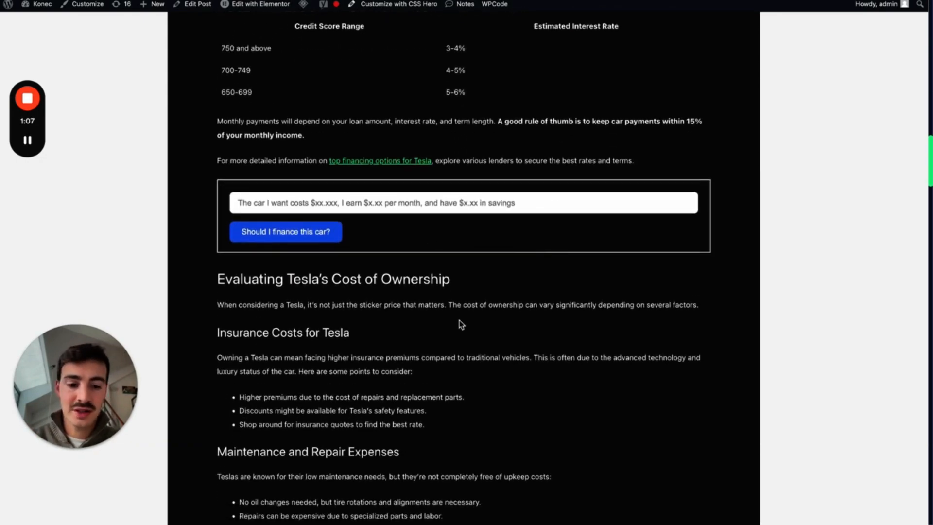
key("super+equal")
scroll(418, 311, "down", 1)
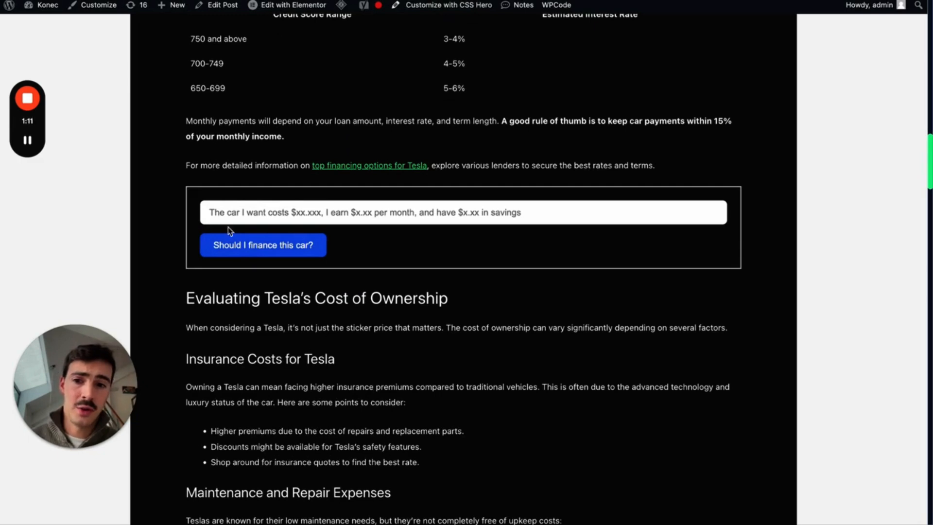
- Ask the magnet about a $160k car with $80k savings and $2k income, and review its answer
left_click(334, 214)
left_click(334, 214)
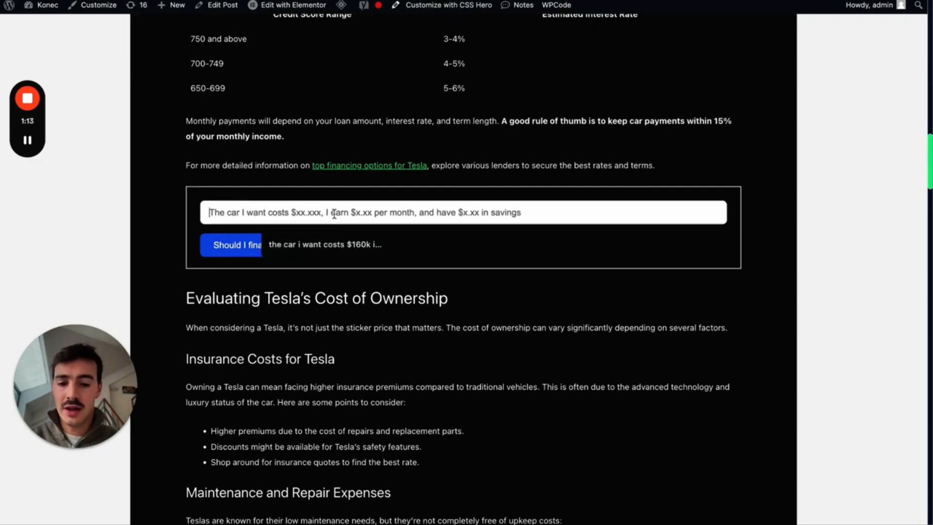
left_click(363, 252)
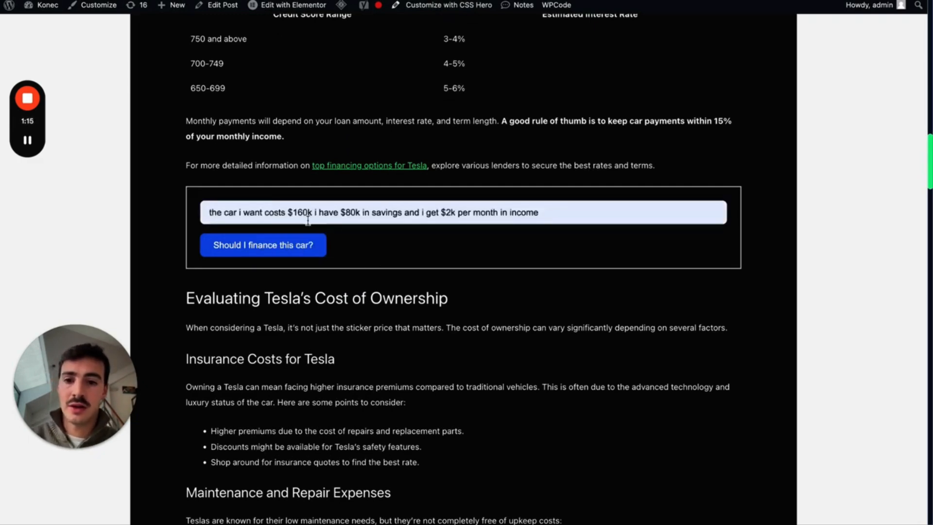
left_click(275, 244)
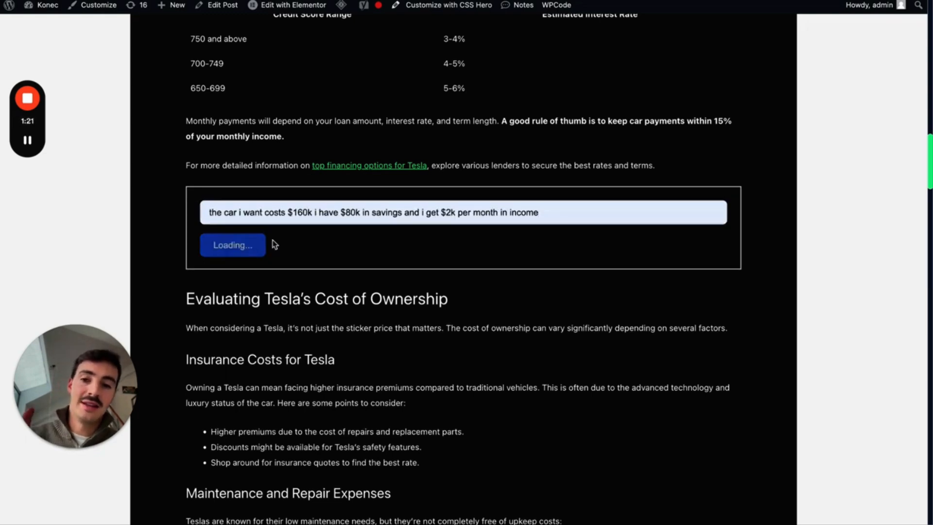
scroll(273, 245, "down", 1)
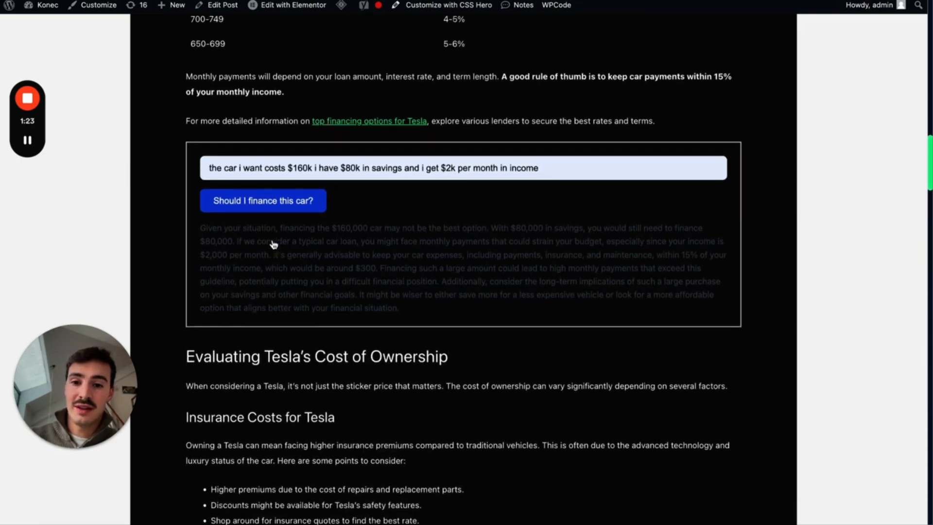
left_click_drag(201, 223, 408, 303)
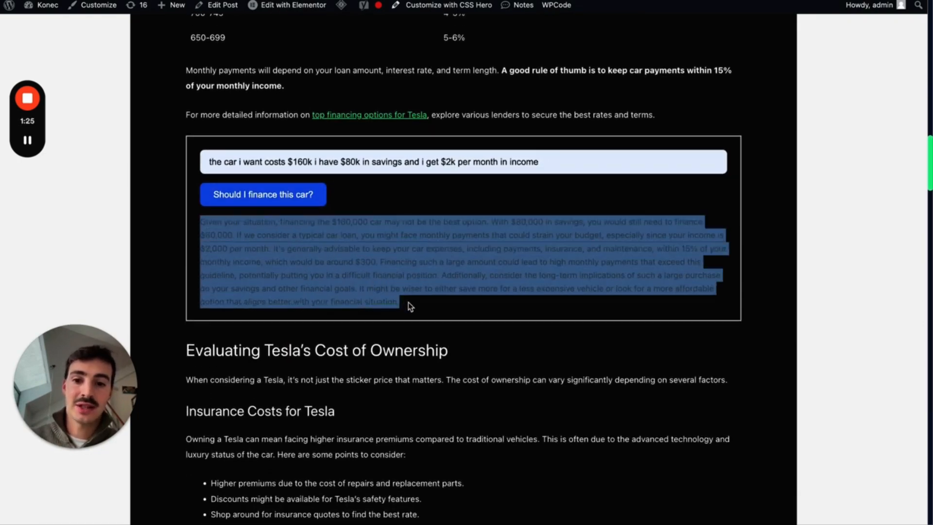
left_click(444, 323)
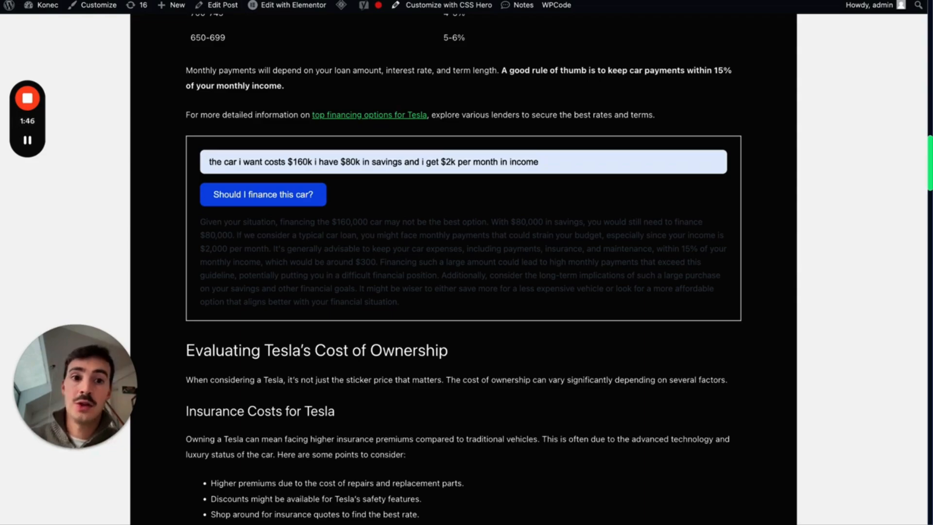
key("ctrl+Tab")
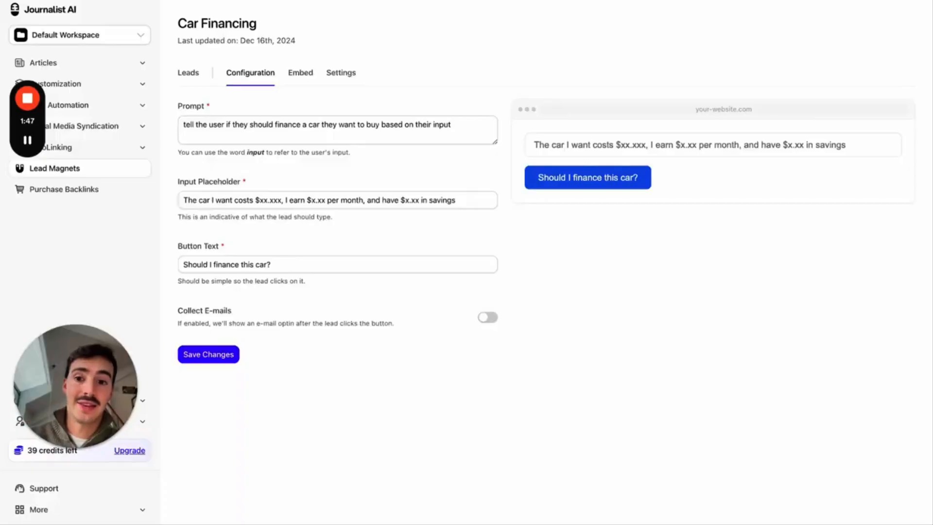
- Enable Collect E-mails with signup text 'Get more tips on financing here' and save
left_click(486, 319)
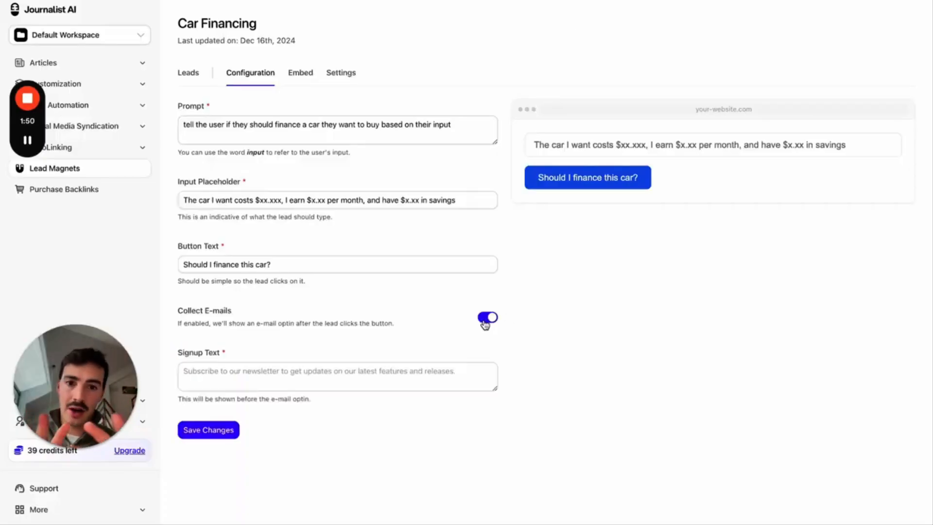
left_click(365, 374)
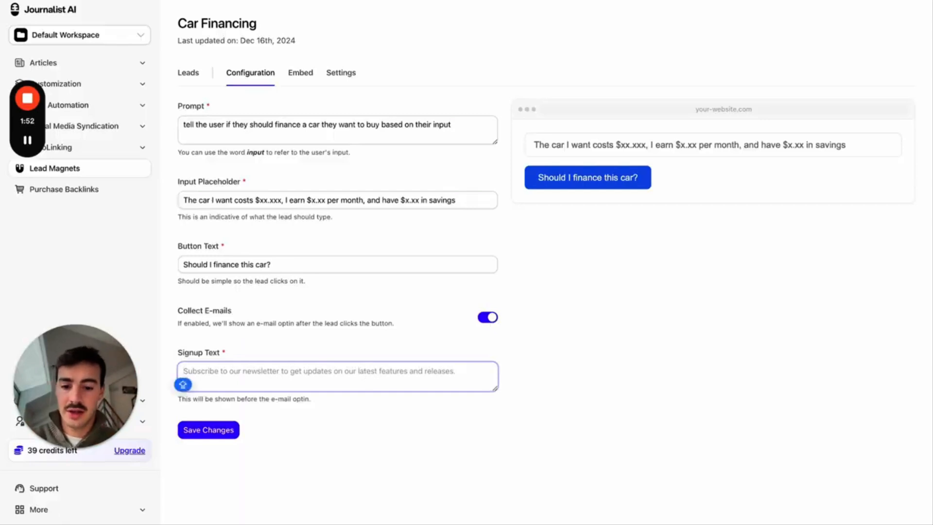
type("Get more tips on ")
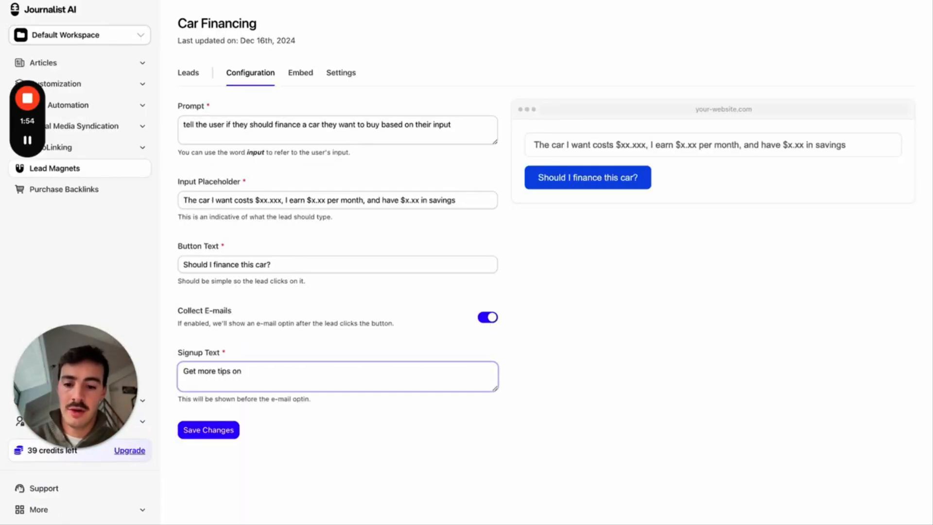
type("financing by s")
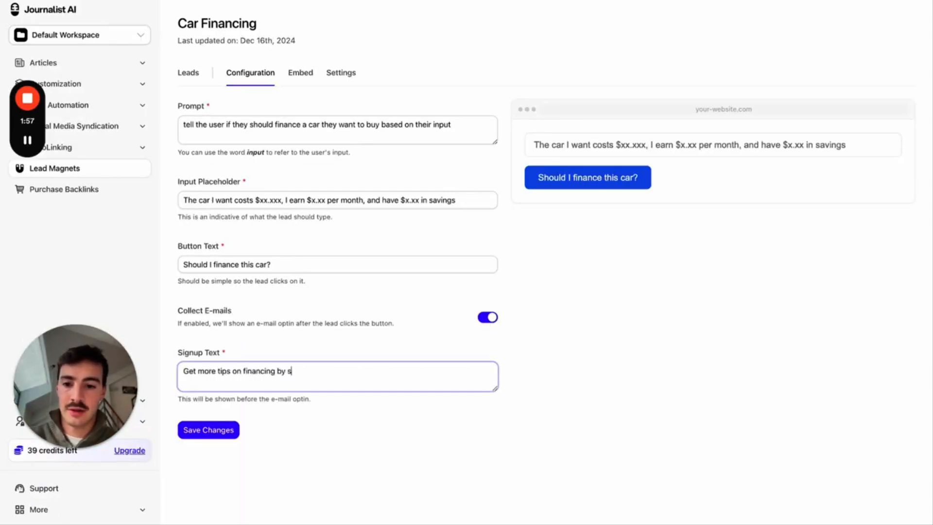
key("BackSpace")
key("BackSpace")
key("BackSpace")
key("BackSpace")
type("here")
left_click(229, 433)
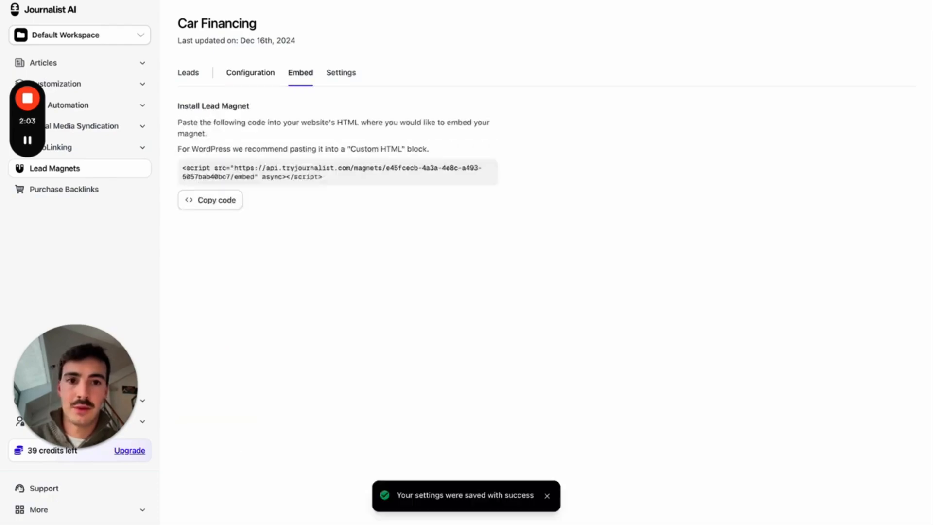
key("ctrl+Tab")
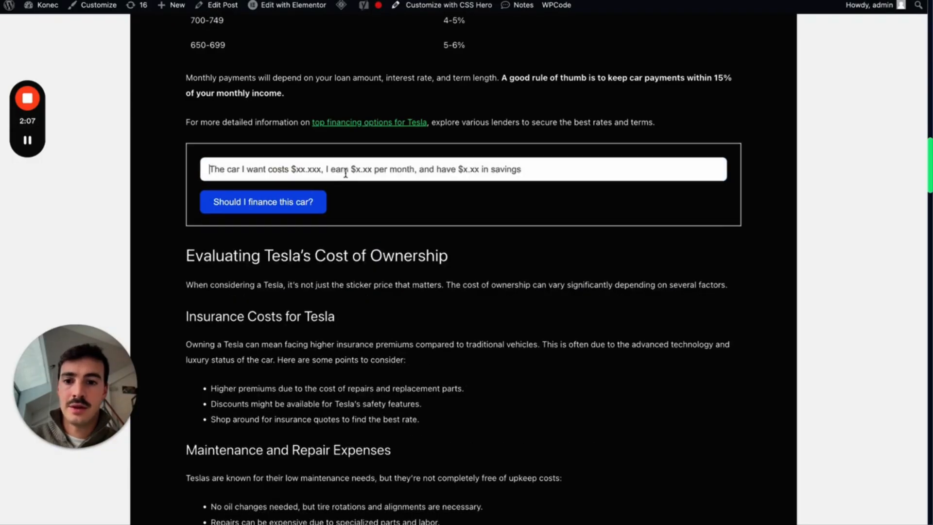
- Reload the article and re-ask the saved car-financing question in the updated magnet
left_click(340, 167)
left_click(311, 200)
left_click(272, 204)
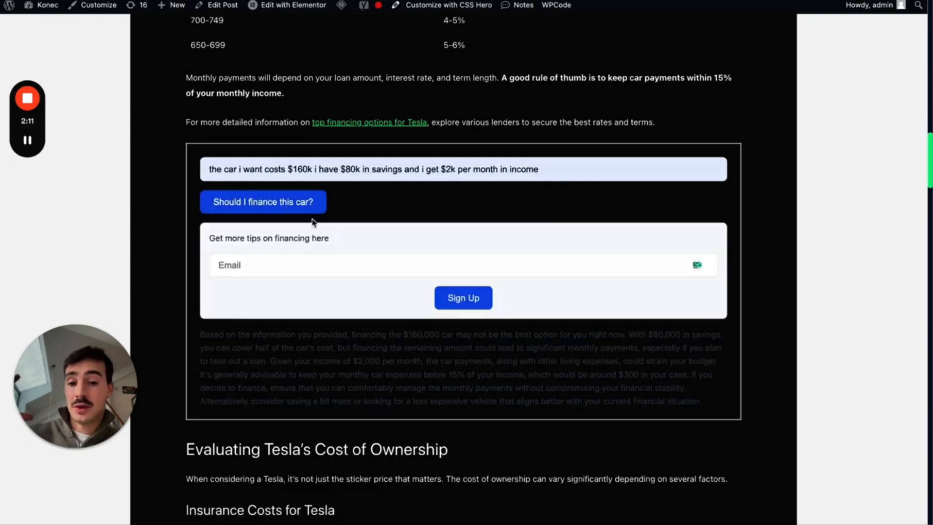
scroll(323, 292, "down", 1)
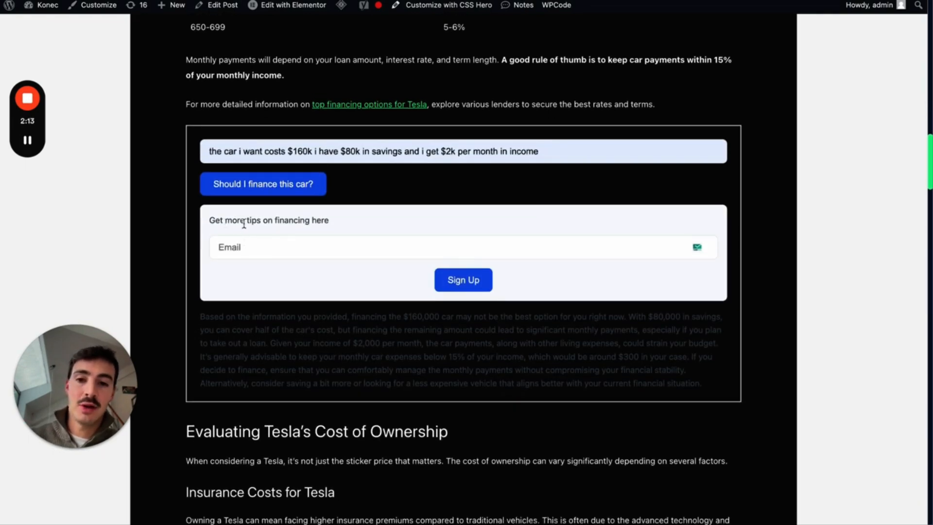
- Sign up with a test e-mail address in the magnet, getting 'Thank you!'
left_click_drag(225, 220, 468, 245)
left_click(469, 246)
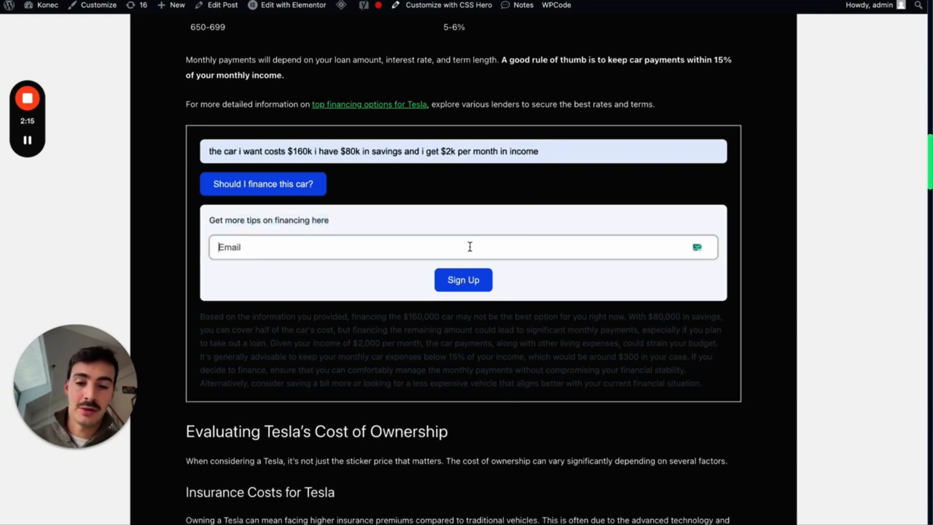
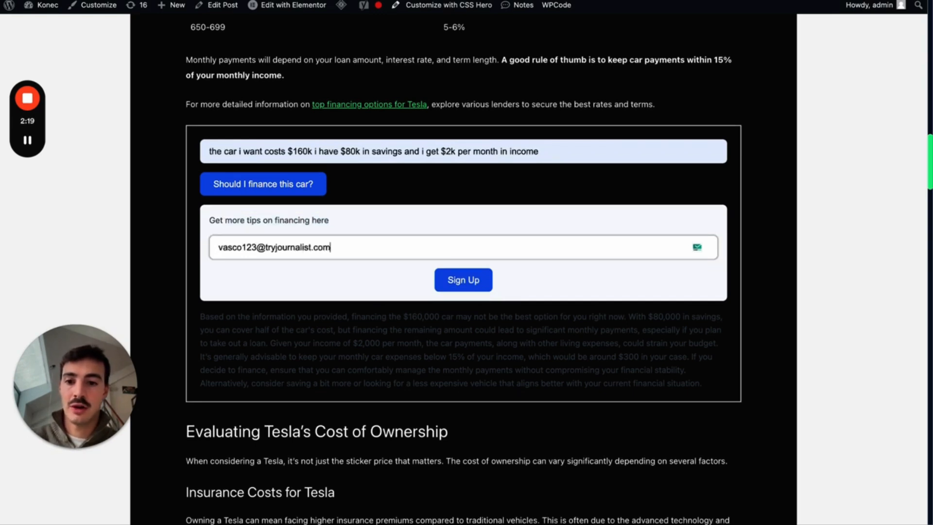
left_click(478, 279)
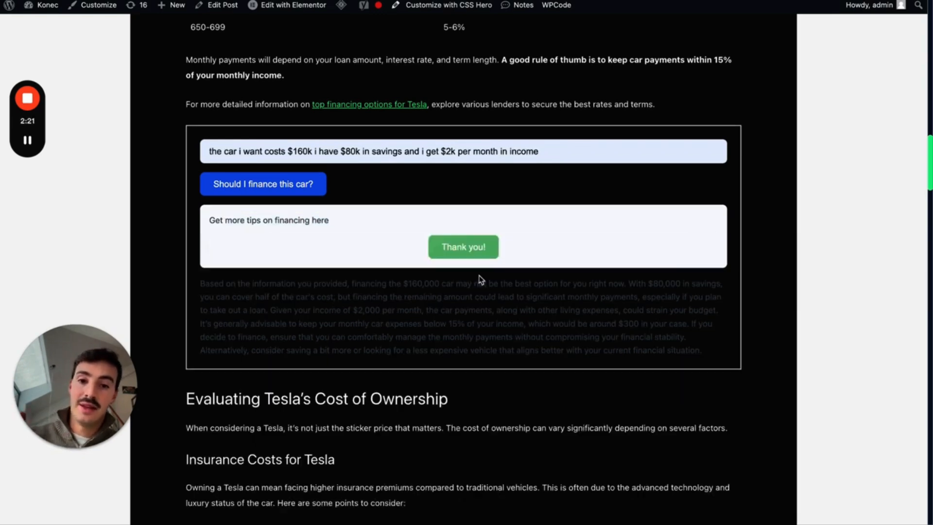
left_click(583, 0)
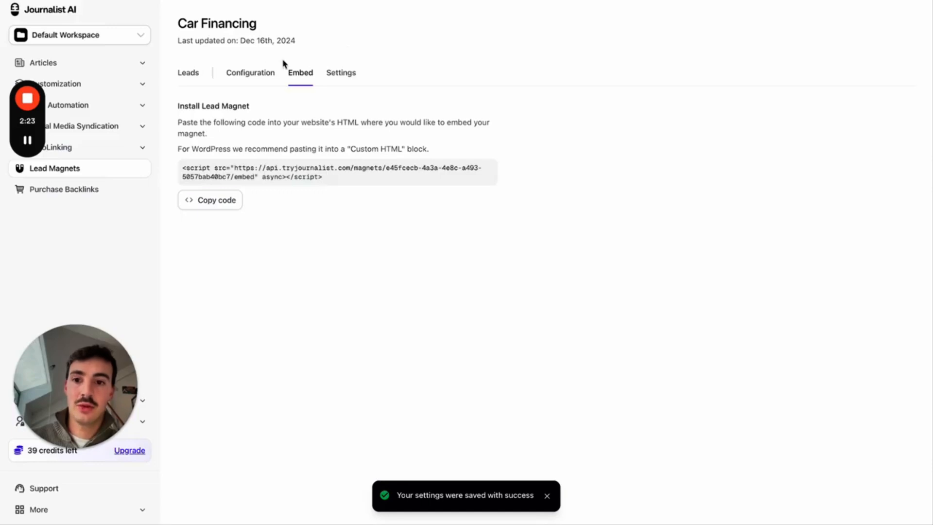
- Check the Car Financing Leads tab, reloading to show the new signup, then return to Lead Magnets
left_click(191, 74)
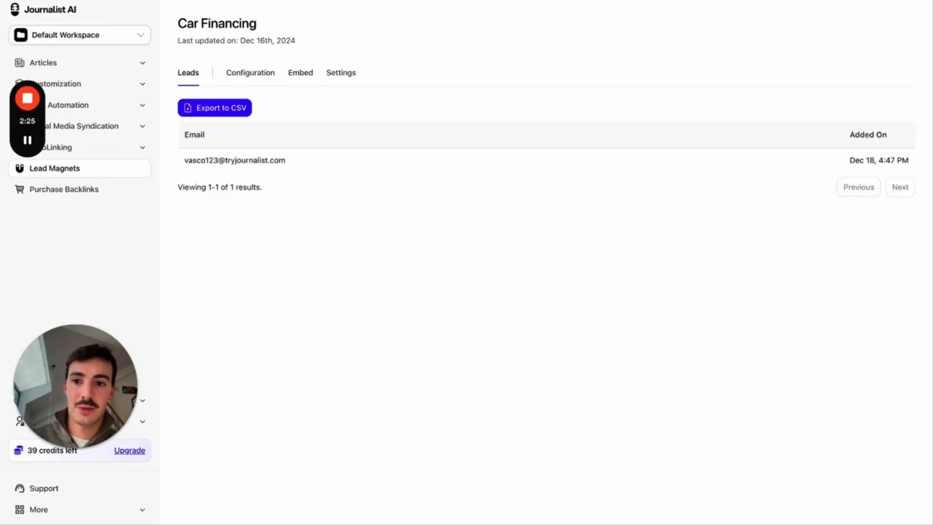
key("super+r")
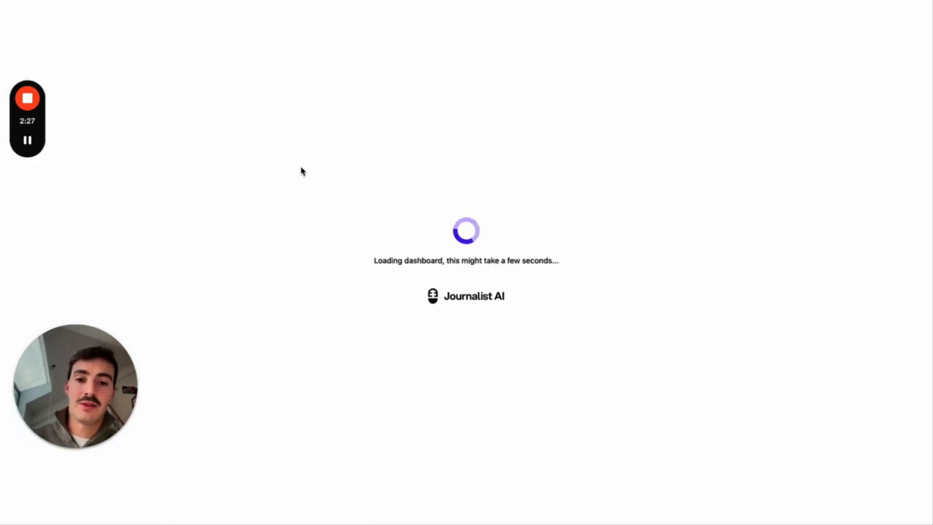
left_click(200, 74)
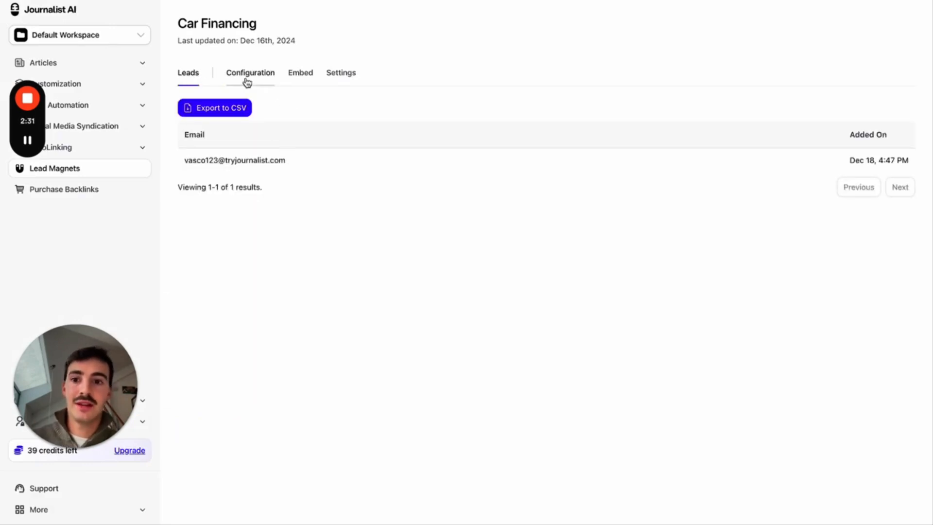
left_click(127, 169)
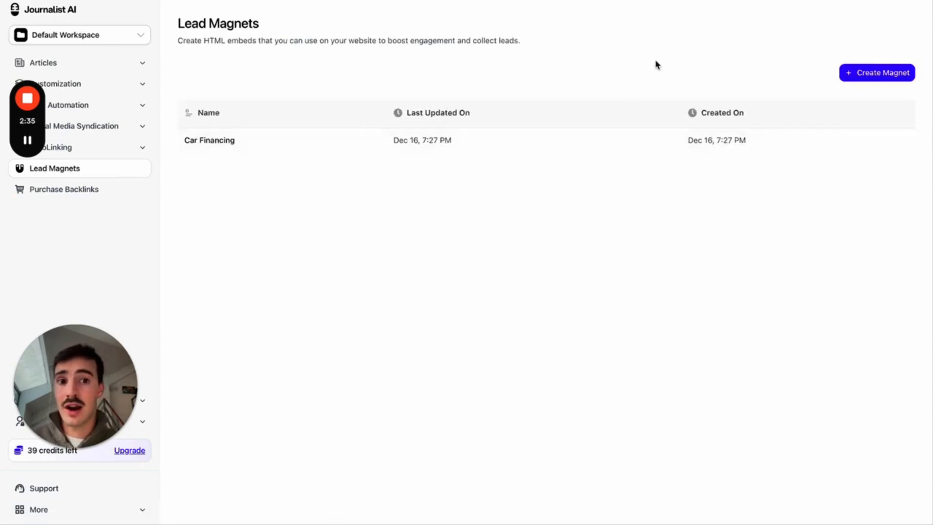
- Compare the Tesla article's magnet with a fresh Create Magnet form, ending on WordPress
key("ctrl+Tab")
scroll(498, 191, "up", 1)
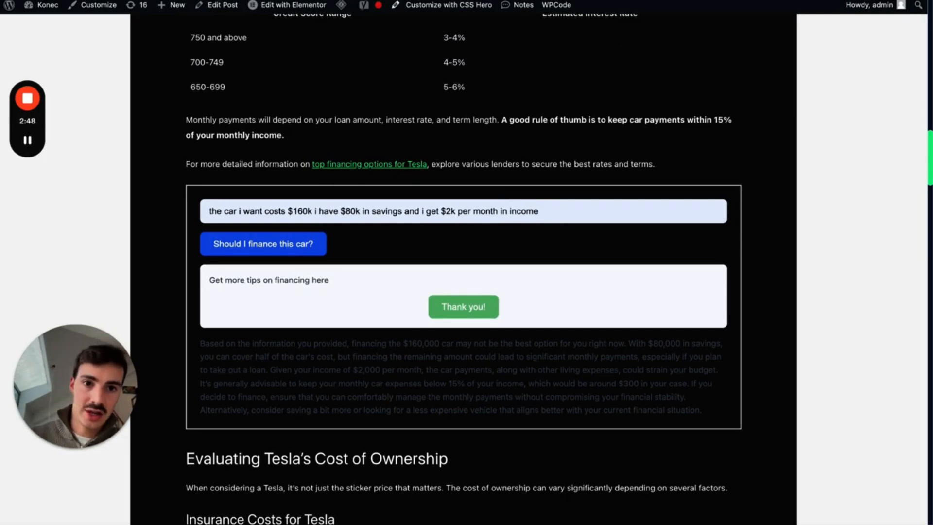
left_click(613, 1)
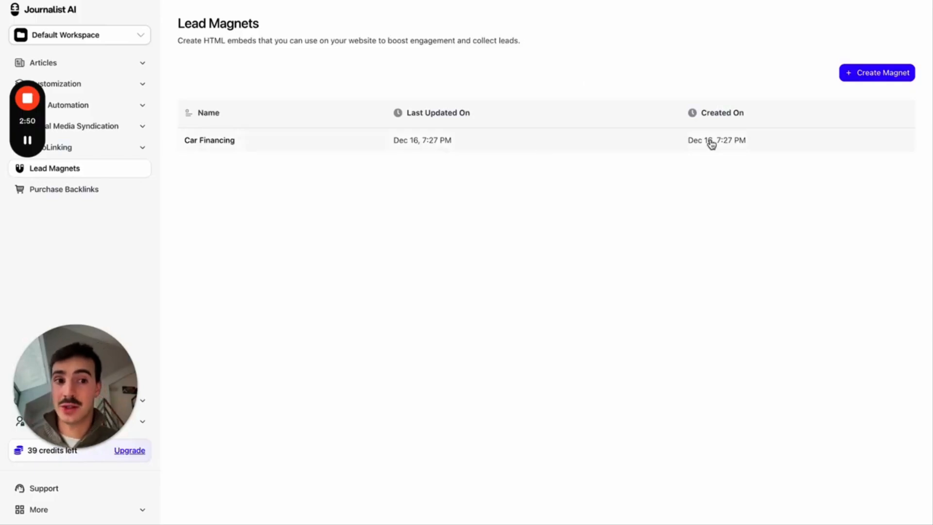
left_click(850, 74)
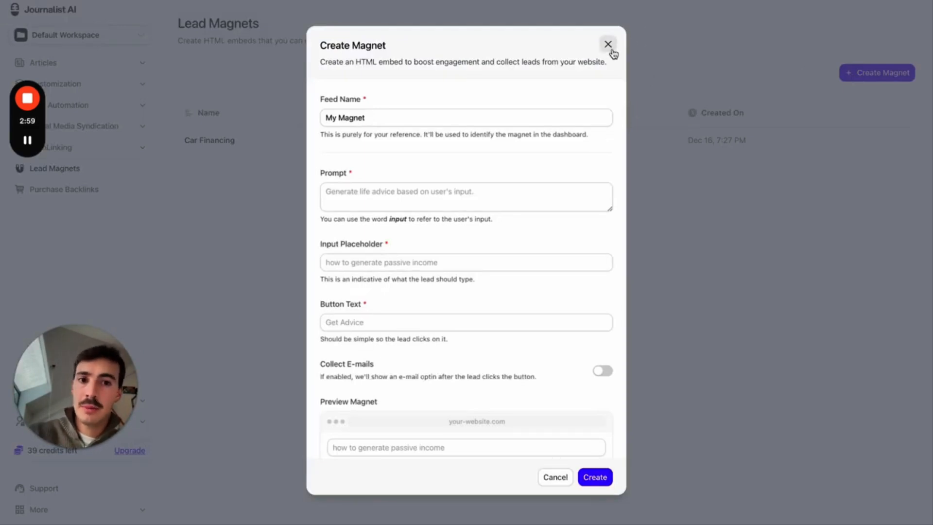
key("ctrl+Tab")
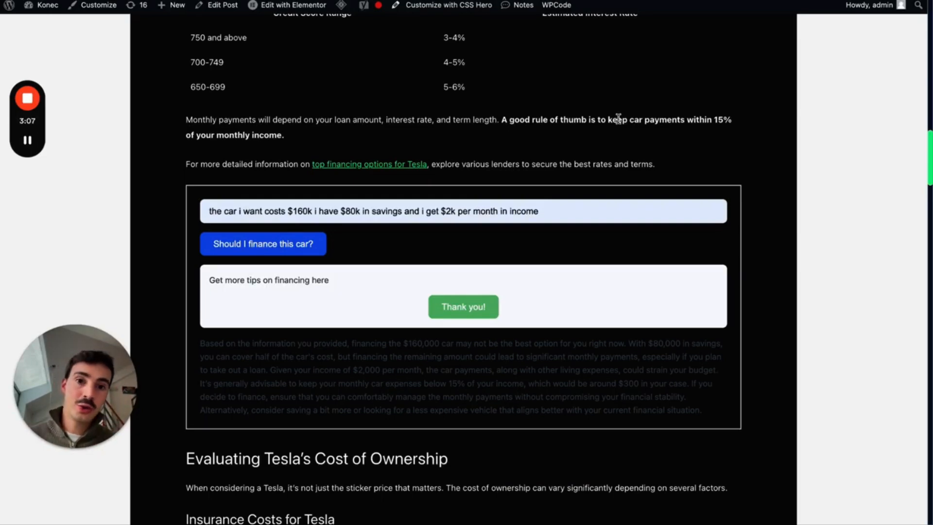
- Scroll up through the Tesla article's financing answer, then return to the Lead Magnets list
scroll(618, 119, "up", 1)
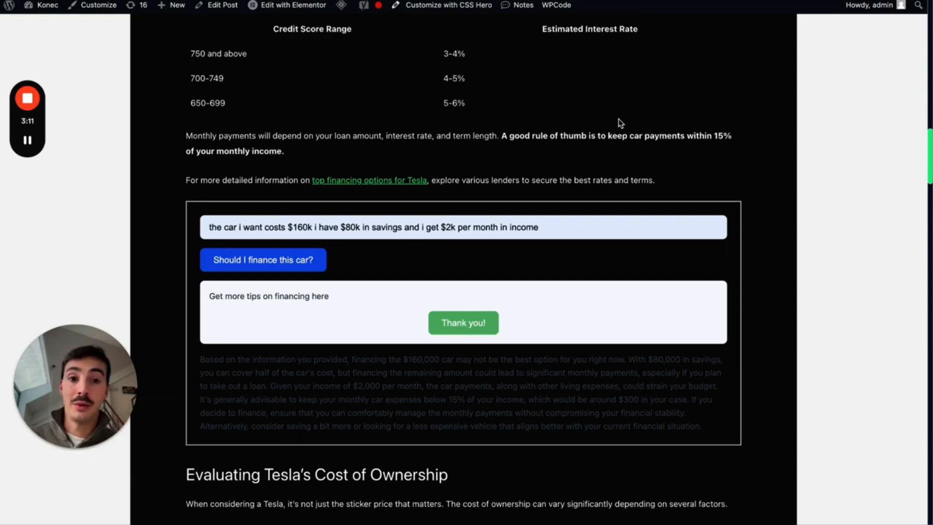
left_click(632, 1)
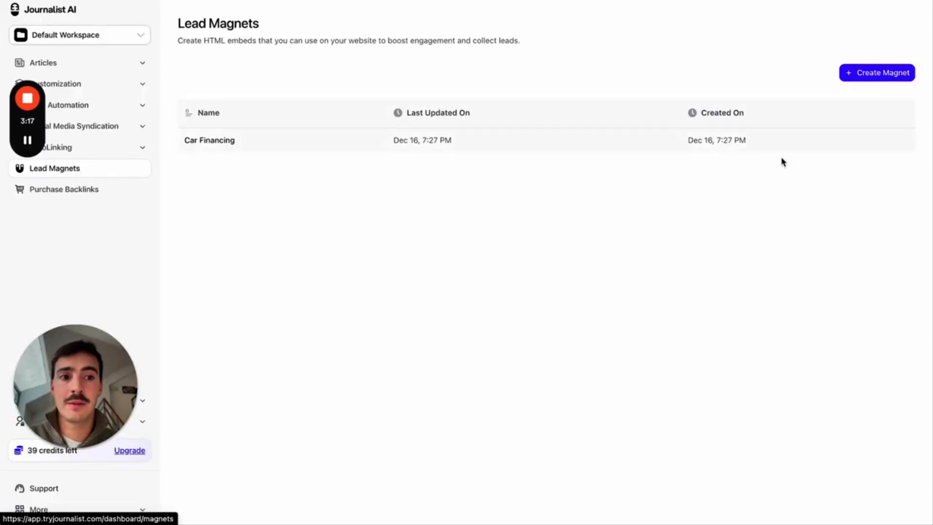
- Start a new lead magnet and name it 'Stocks'
left_click(877, 73)
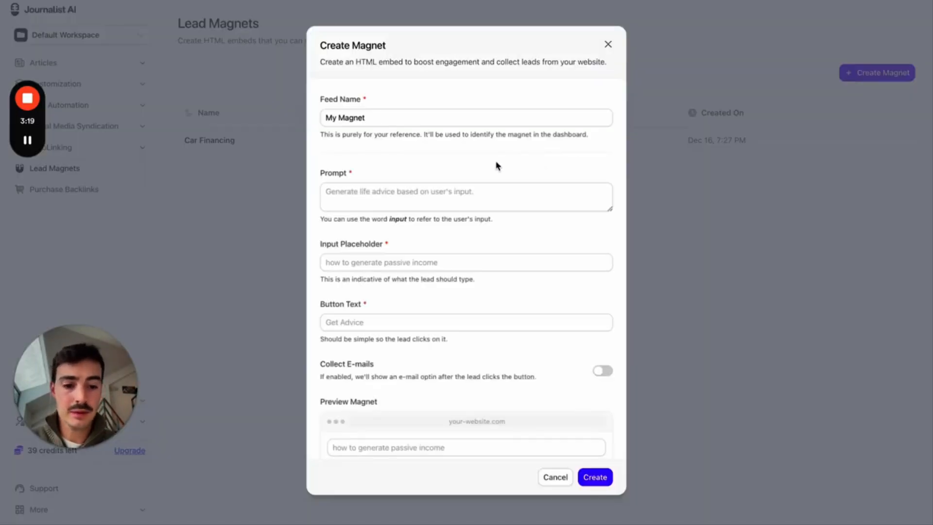
key("super+equal")
triple_click(414, 127)
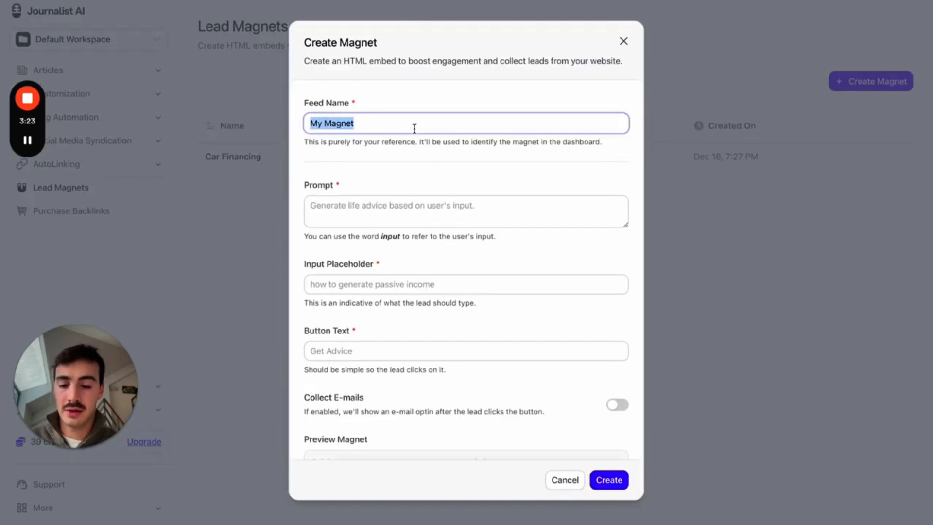
type("Stocks")
scroll(406, 179, "down", 1)
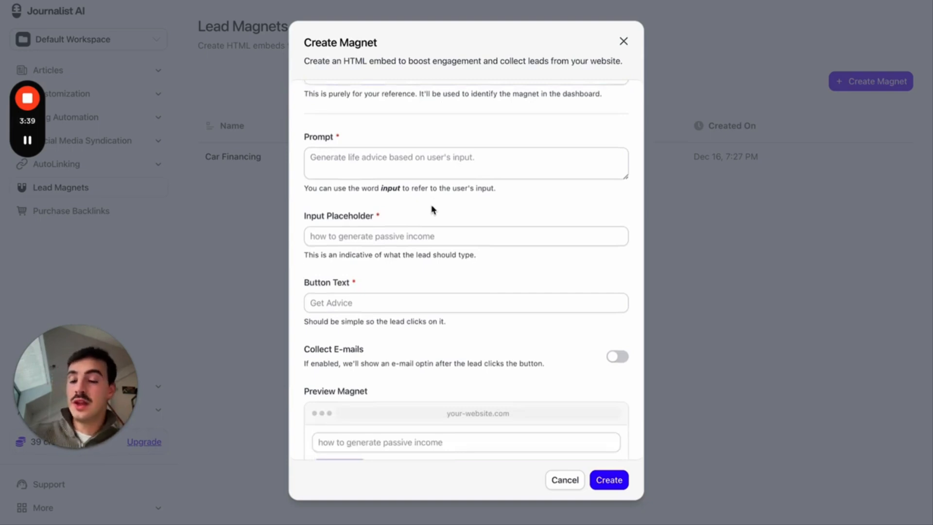
- Write the prompt: advise the user if this stock is a good, bad, or decent investment opportunity
left_click(418, 176)
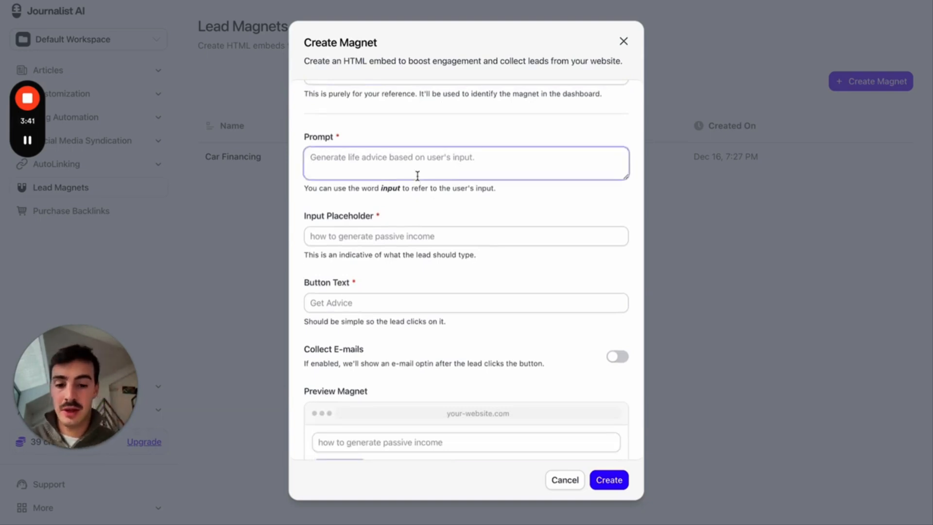
type("Take the in")
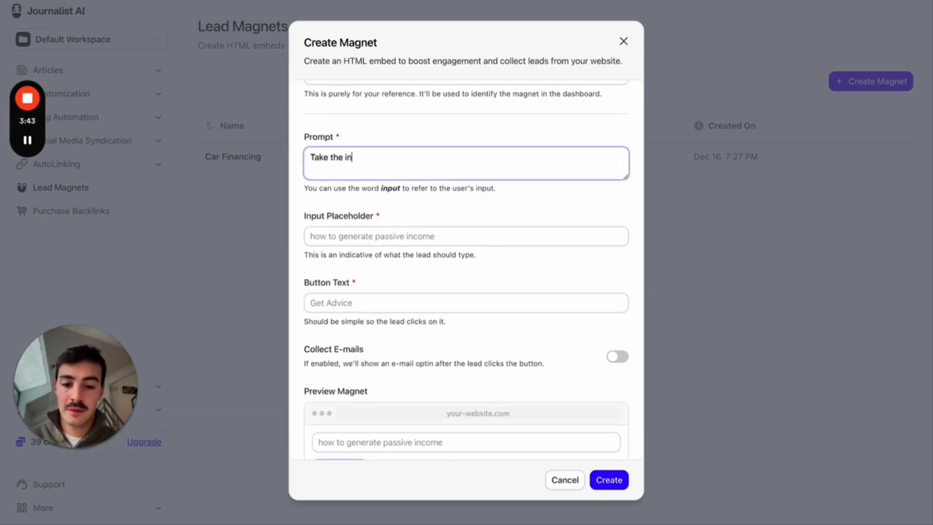
type("put of the user and ")
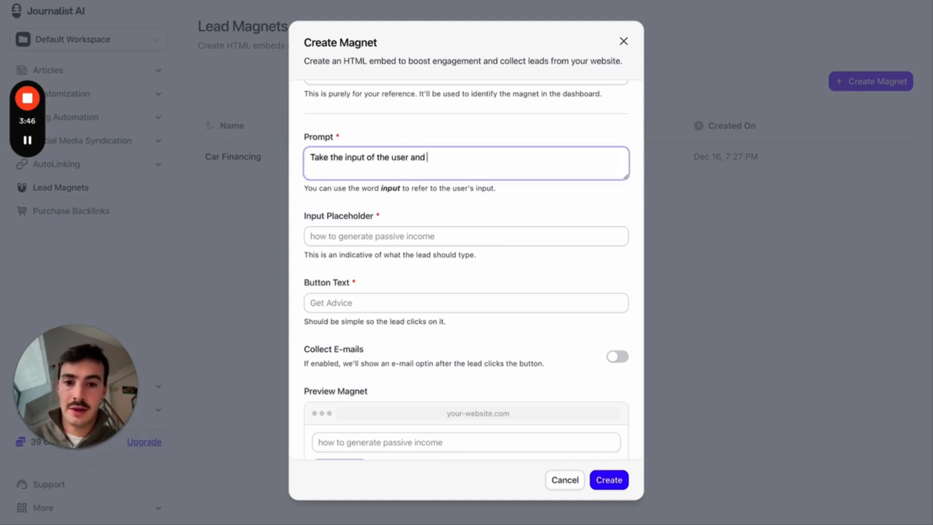
type("adivise them as to if this sti")
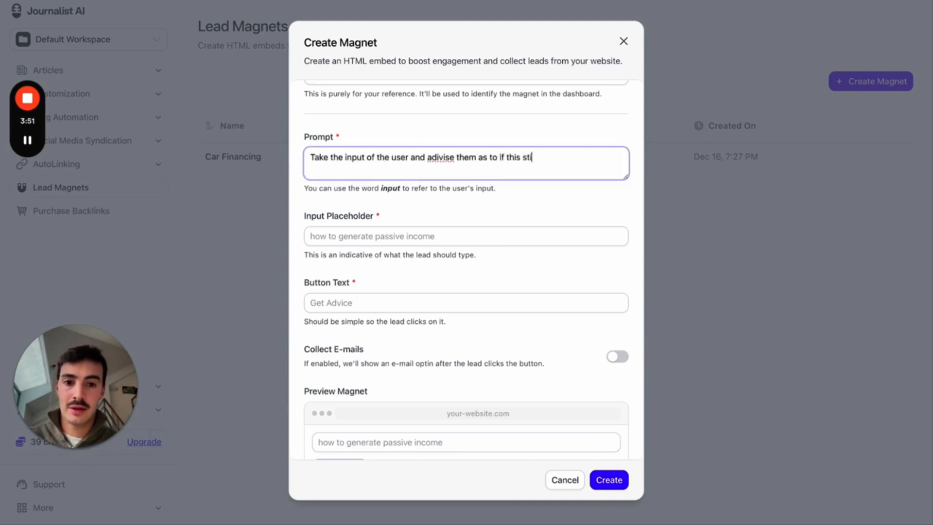
key("BackSpace")
type("ock is a good, b")
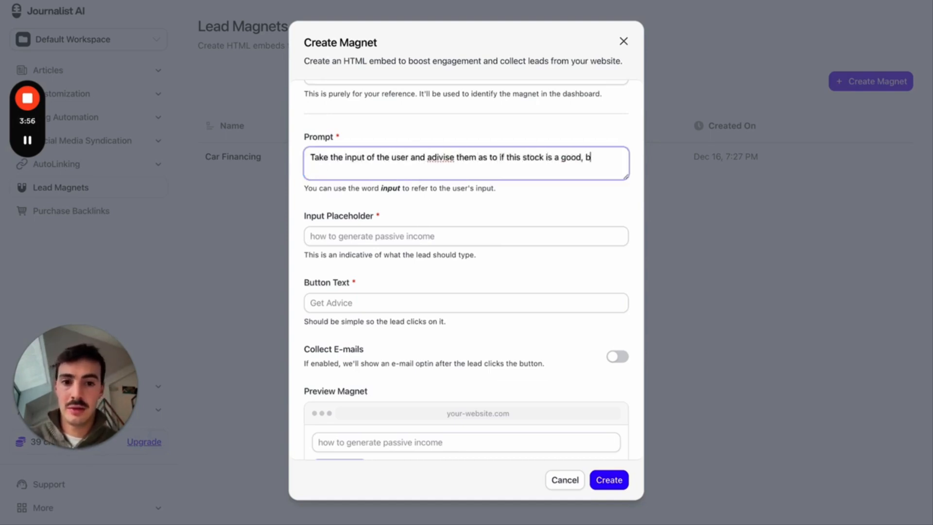
type("ad, or decent investment op")
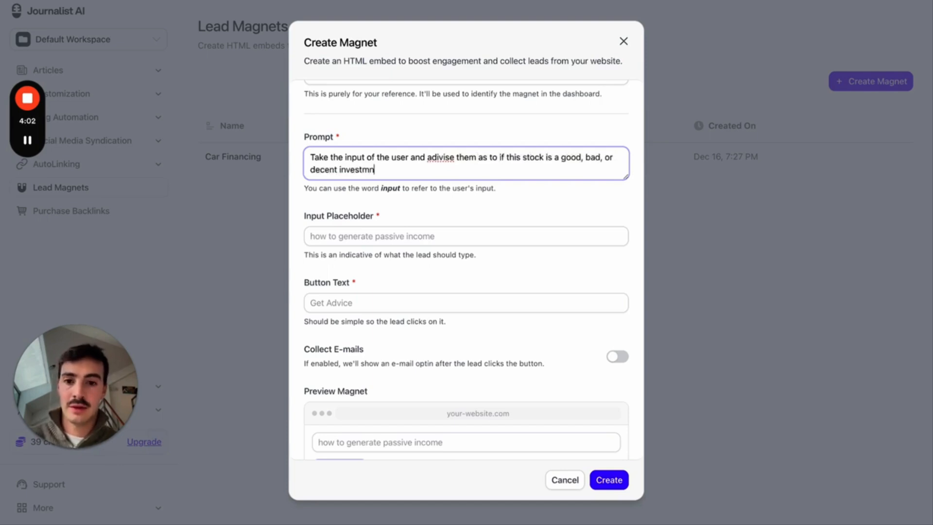
type("portunity")
left_click(361, 170)
type("m")
double_click(448, 159)
type("advise")
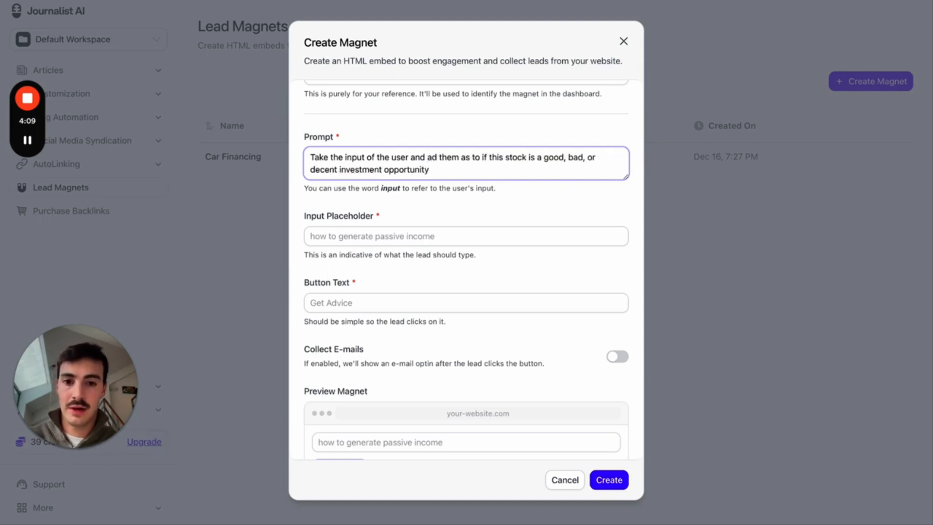
left_click(460, 171)
- Set placeholder 'e.x. Tesla, Apple, Google, NVIDIA' and button text 'See if it's a good investment'
scroll(460, 171, "down", 1)
left_click(440, 194)
type("e")
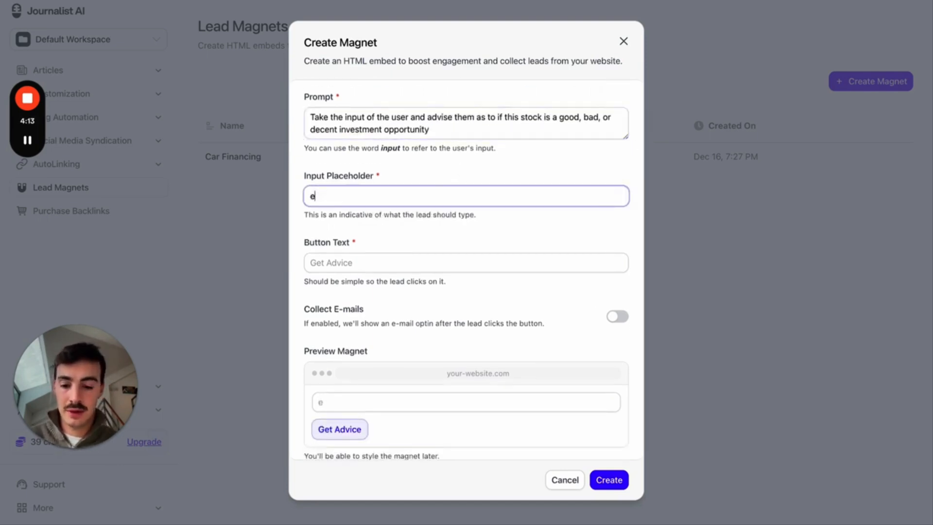
type(".x. Tesla, Apple, Google, NVIDIA")
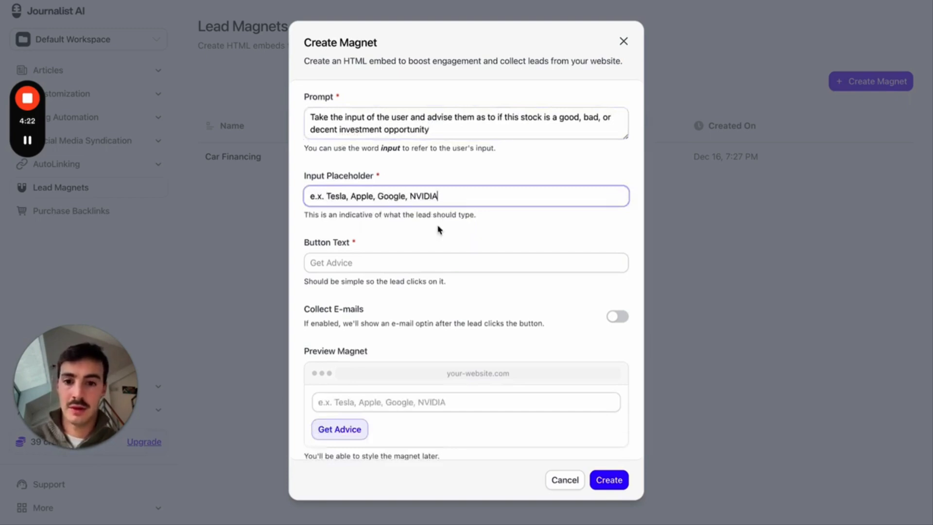
left_click(440, 262)
type("See if it's a good")
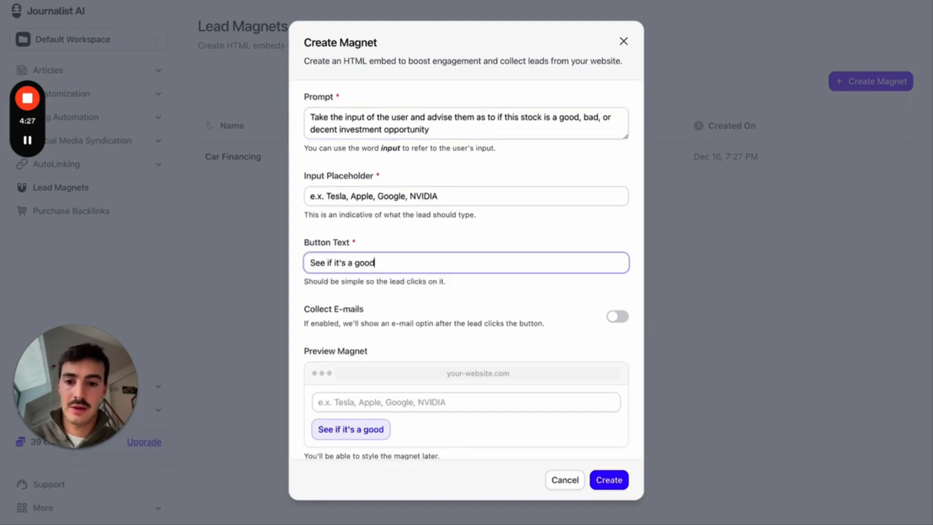
type(" investmnnt")
scroll(503, 307, "down", 1)
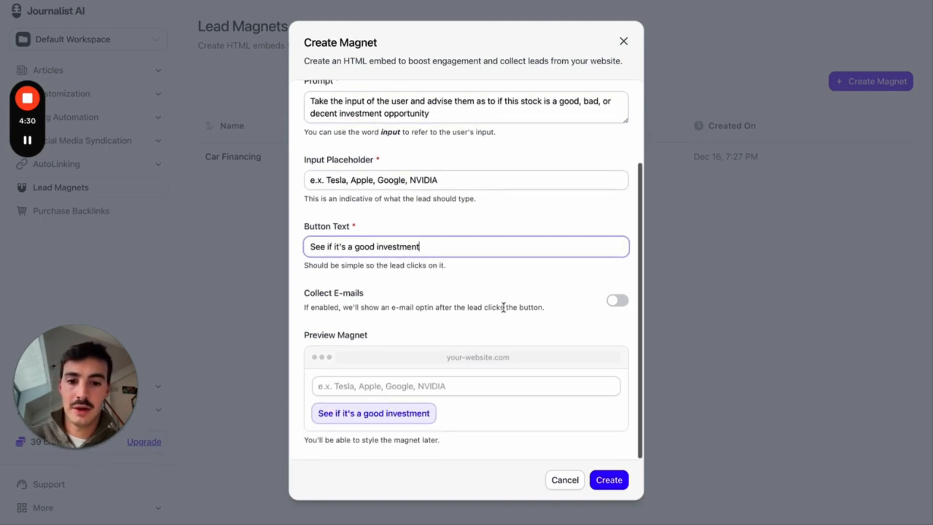
- Leave e-mail collection off, create the Stocks magnet, and copy its embed code
left_click(618, 300)
scroll(559, 277, "down", 2)
left_click(617, 220)
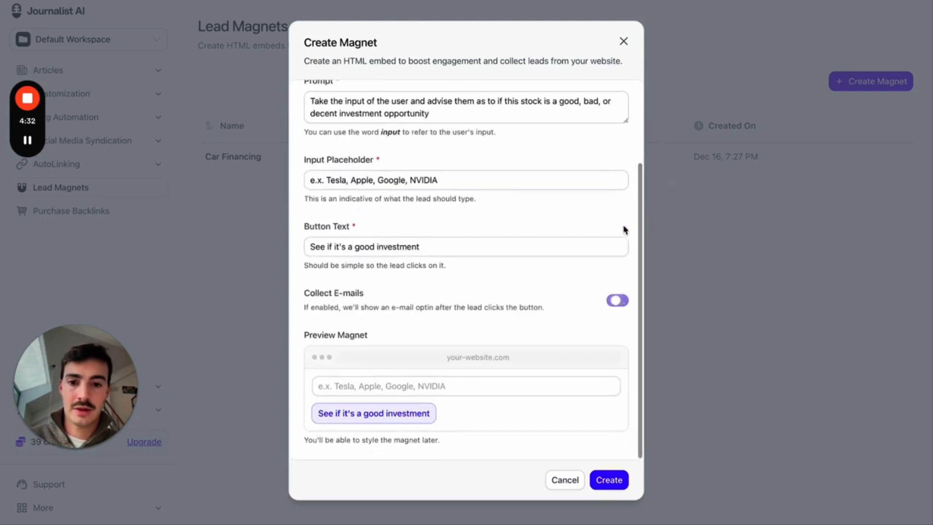
left_click(622, 487)
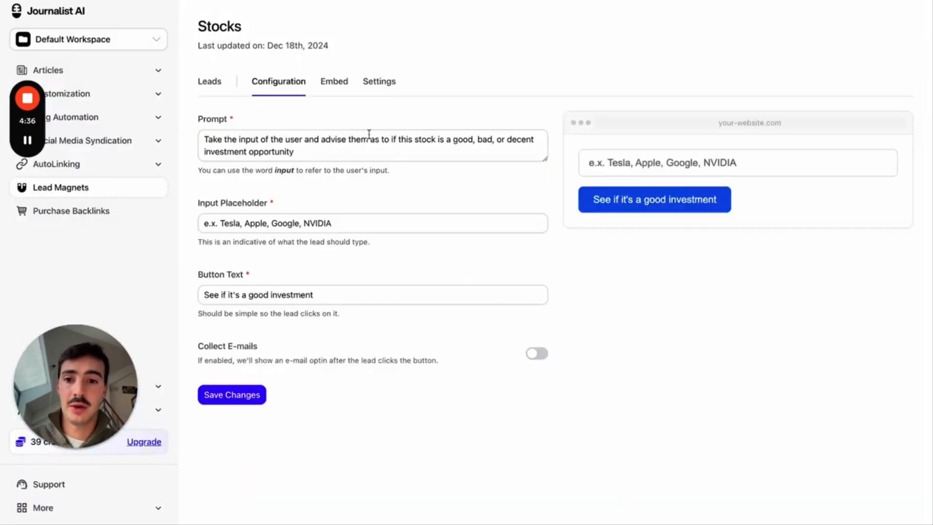
left_click(335, 90)
left_click(251, 225)
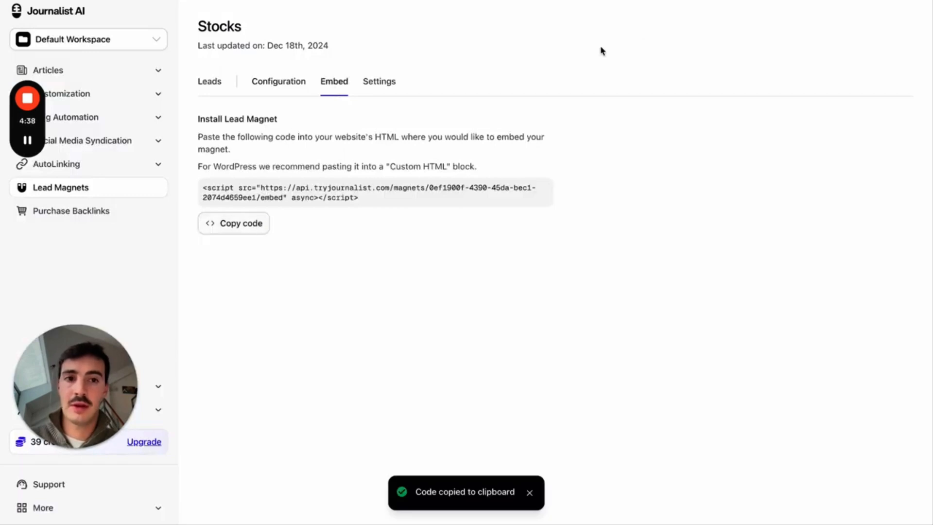
key("ctrl+Tab")
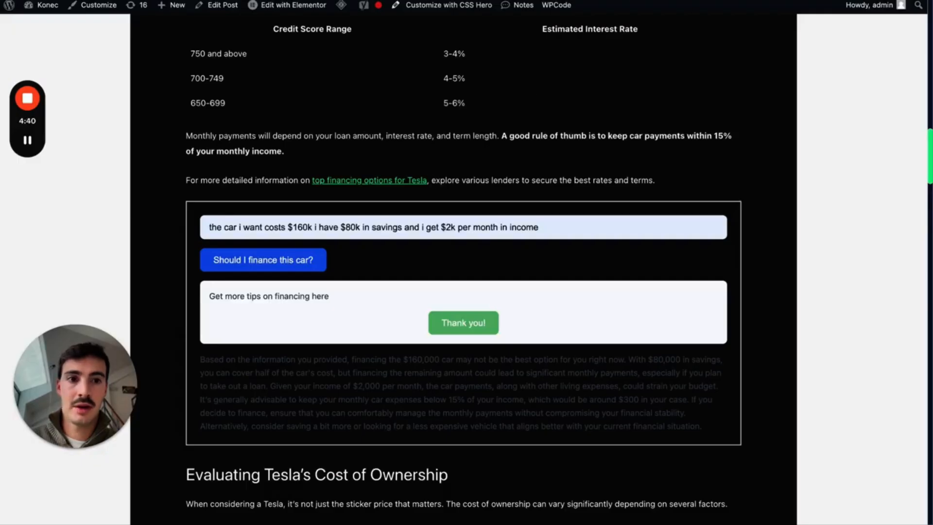
- Open the Tesla post in the HTML editor and search for 'for more'
left_click(219, 6)
scroll(458, 204, "down", 5)
scroll(669, 146, "up", 3)
left_click(742, 123)
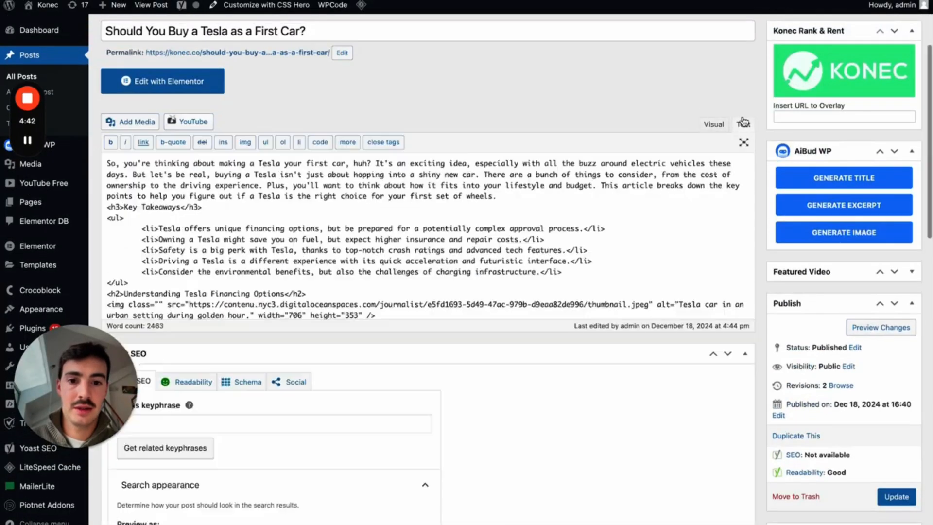
scroll(229, 222, "down", 10)
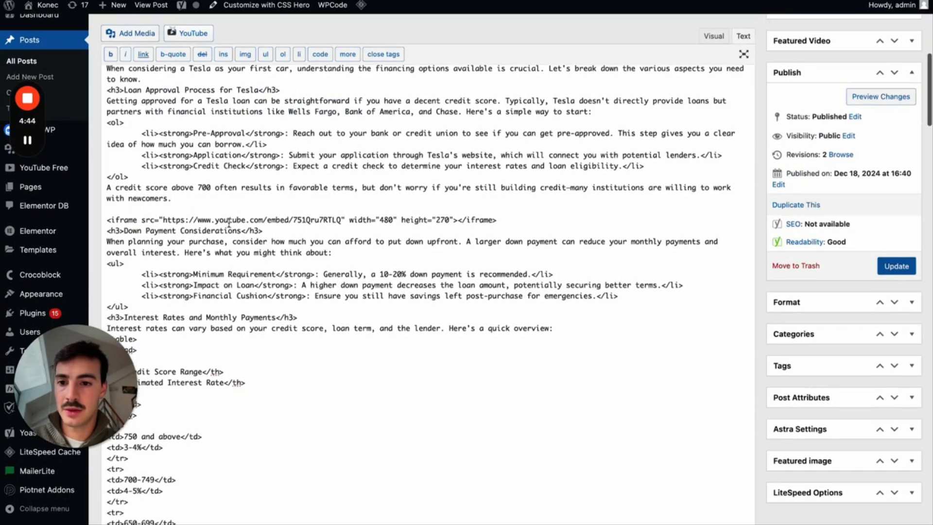
scroll(229, 222, "down", 4)
key("ctrl+f")
type("for more")
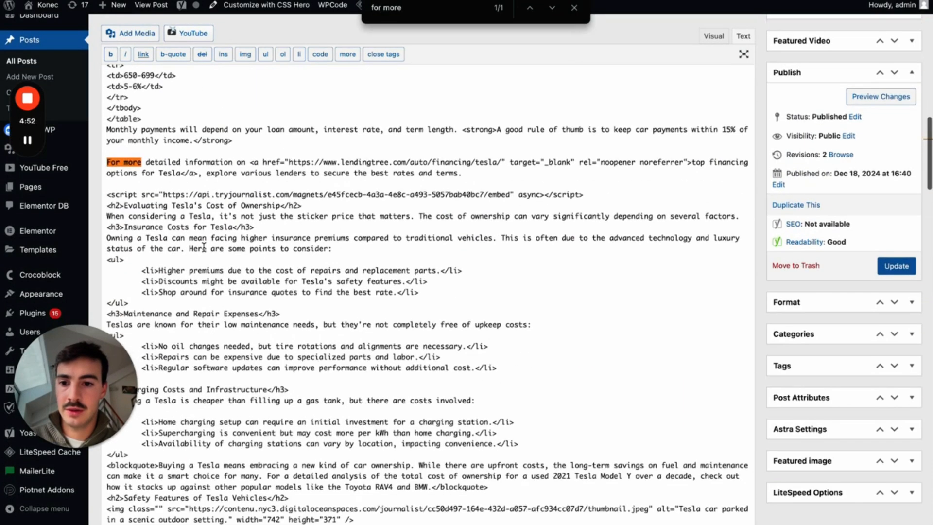
- Replace the old magnet script line with the Stocks embed code and update the post
left_click(309, 206)
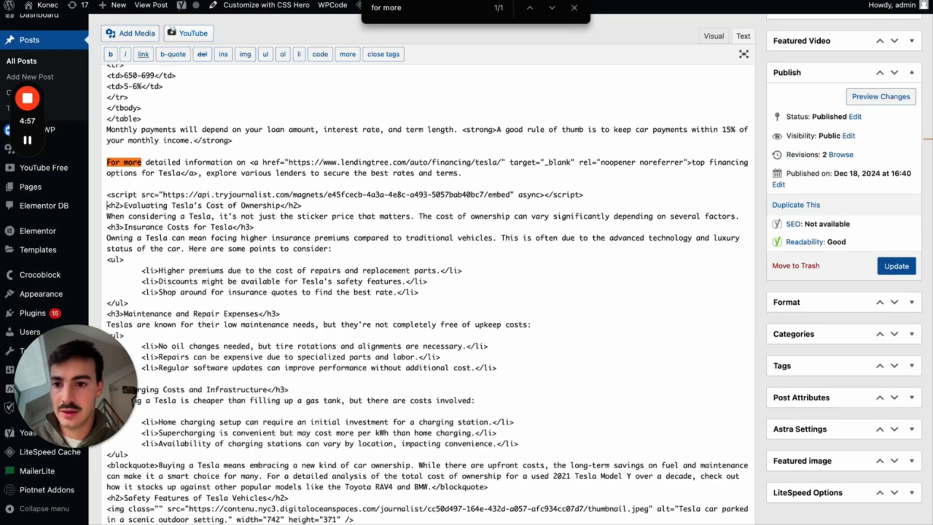
key("Return")
left_click_drag(107, 195, 584, 195)
key("ctrl+v")
left_click(897, 266)
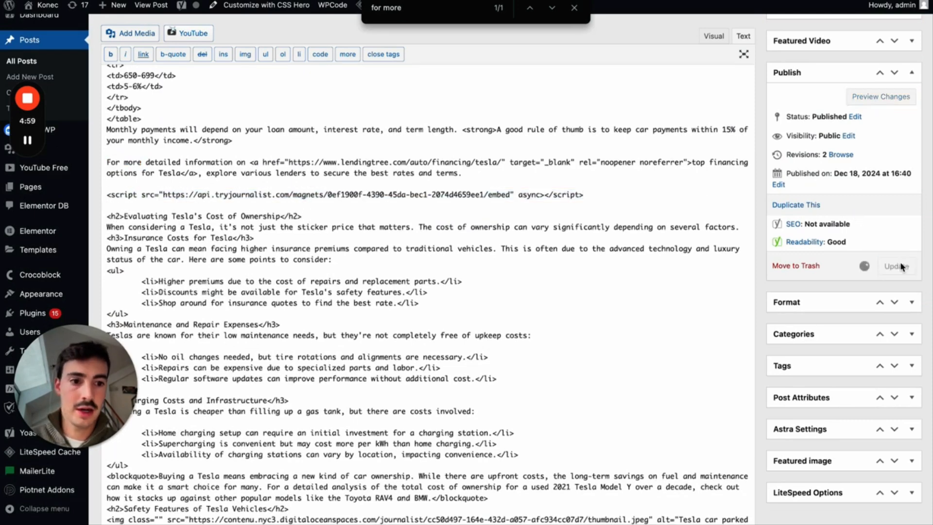
left_click(680, 1)
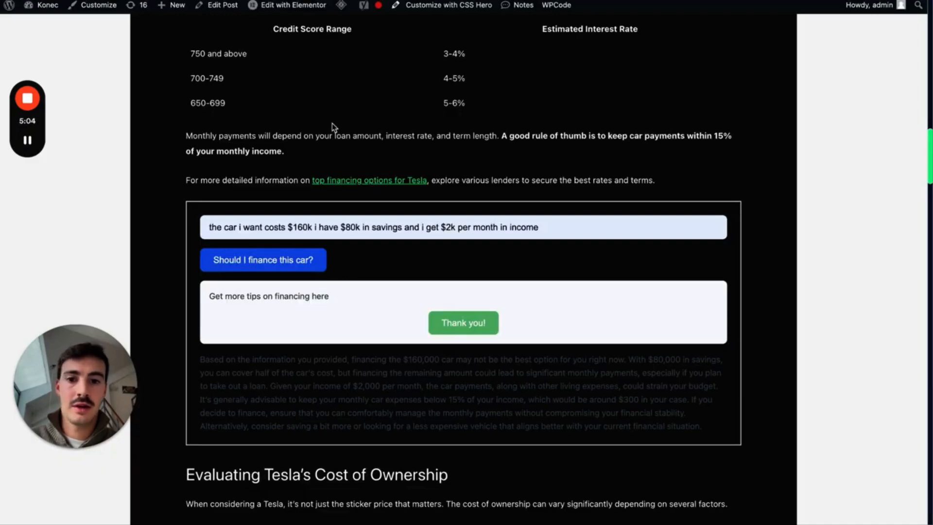
- Reload the live post, ask the new Stocks box about 'tesla', and review its investment assessment
key("super+r")
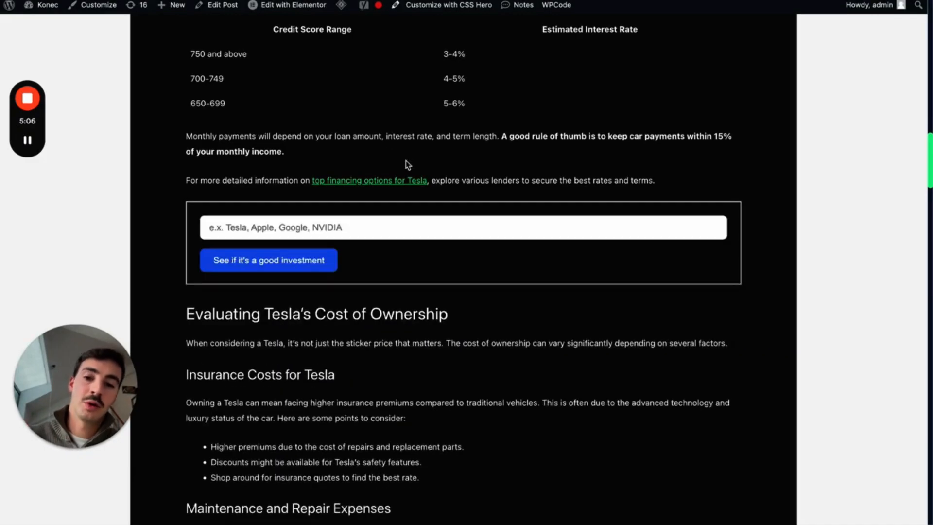
scroll(408, 165, "up", 5)
scroll(408, 165, "down", 10)
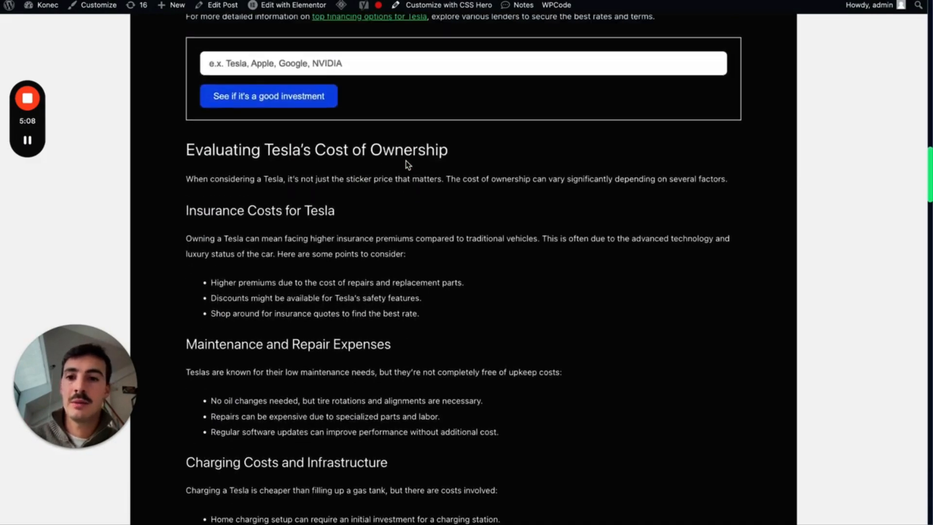
scroll(407, 166, "up", 3)
left_click(285, 177)
type("tesla")
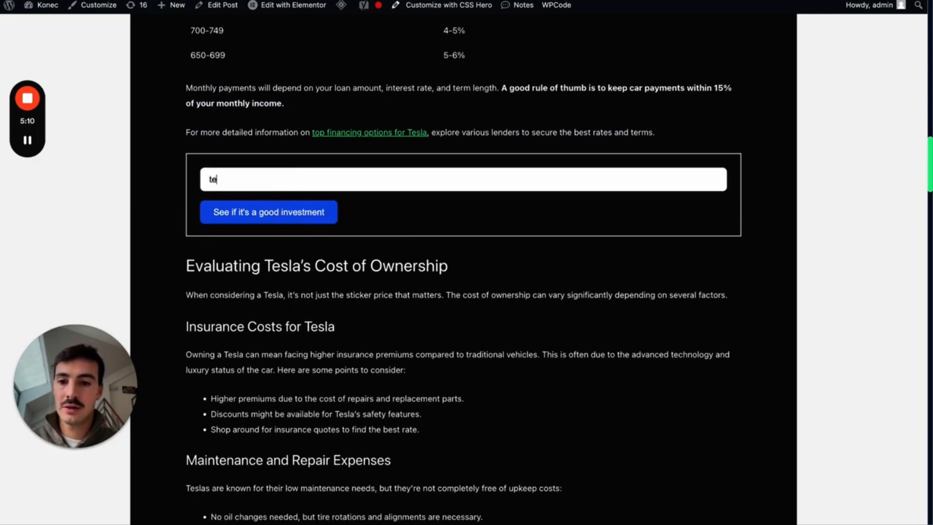
left_click(246, 217)
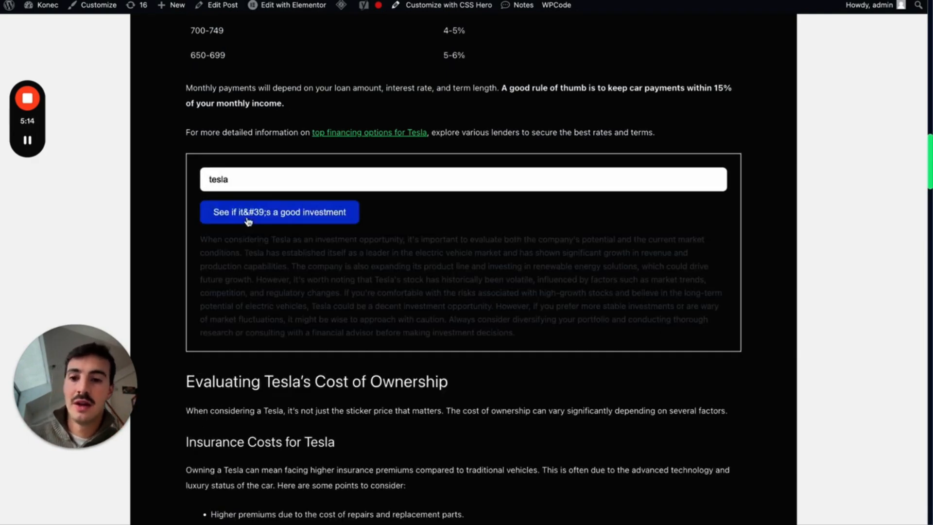
scroll(331, 286, "down", 3)
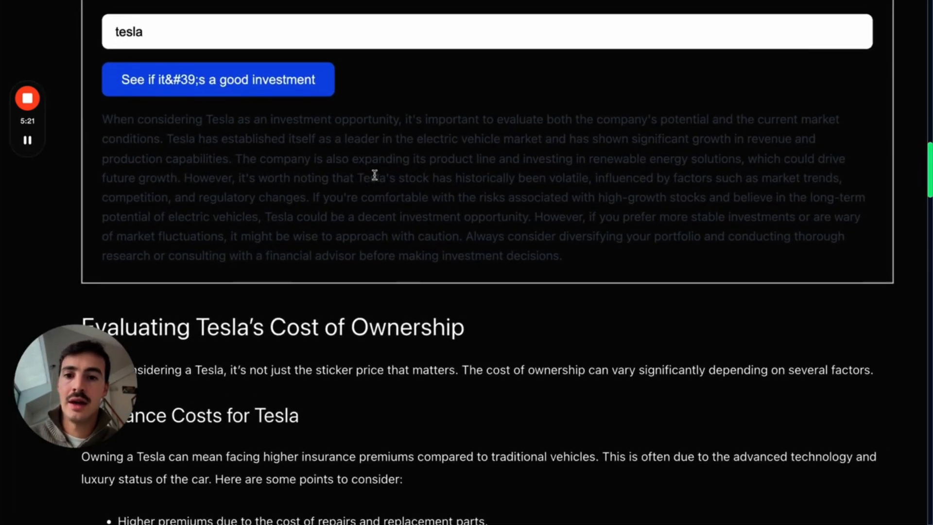
left_click_drag(114, 119, 588, 253)
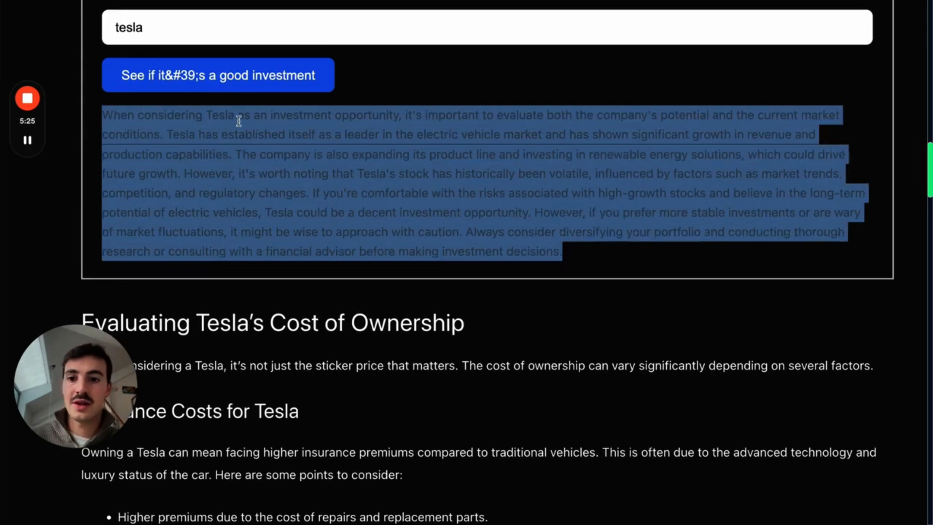
left_click(269, 128)
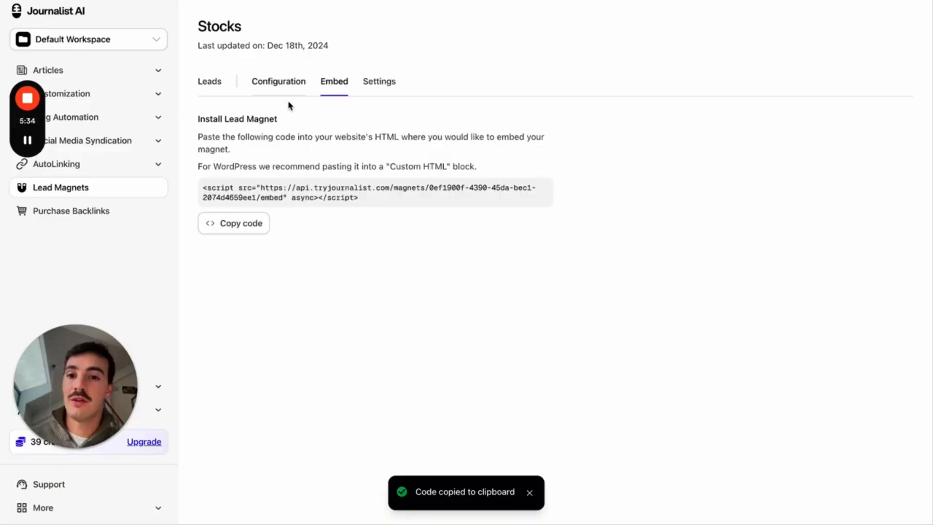
- Review the Stocks magnet's Settings, Configuration, empty Leads and embed code, then return to WordPress
left_click(377, 85)
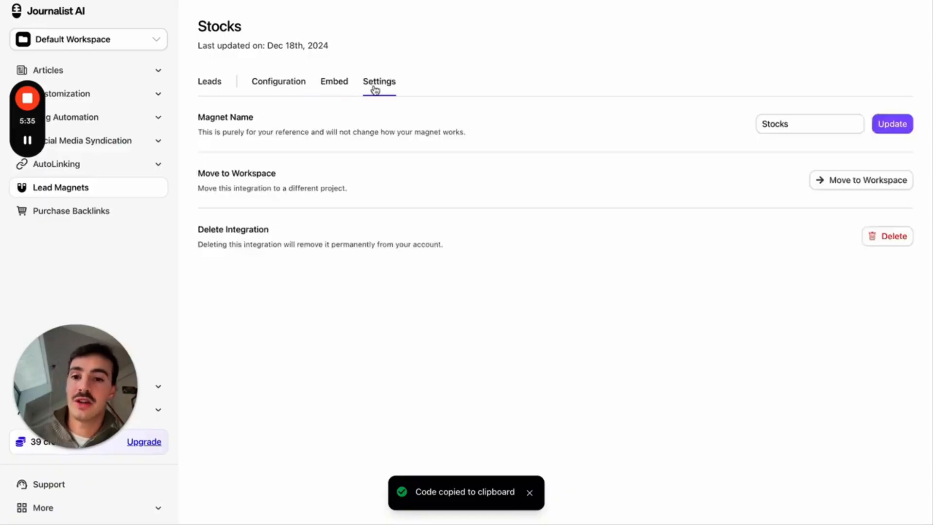
left_click(265, 88)
left_click(212, 88)
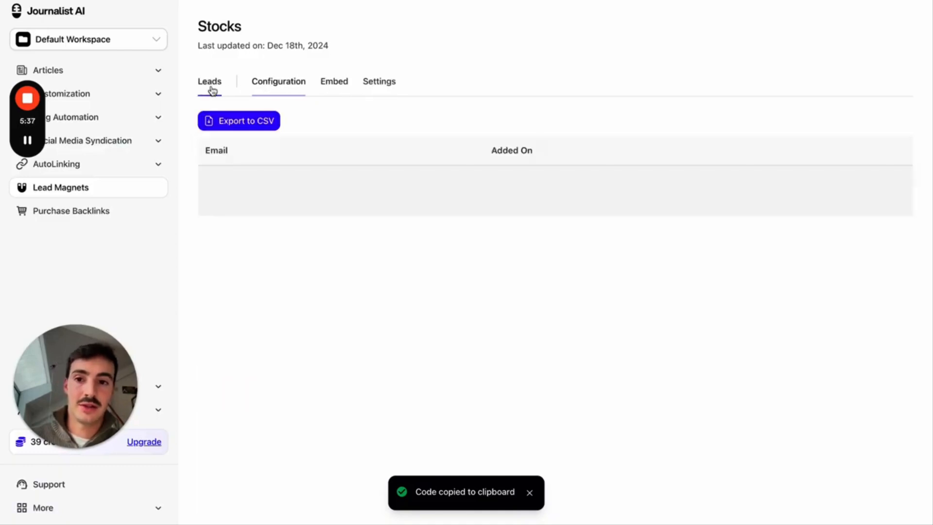
left_click(345, 95)
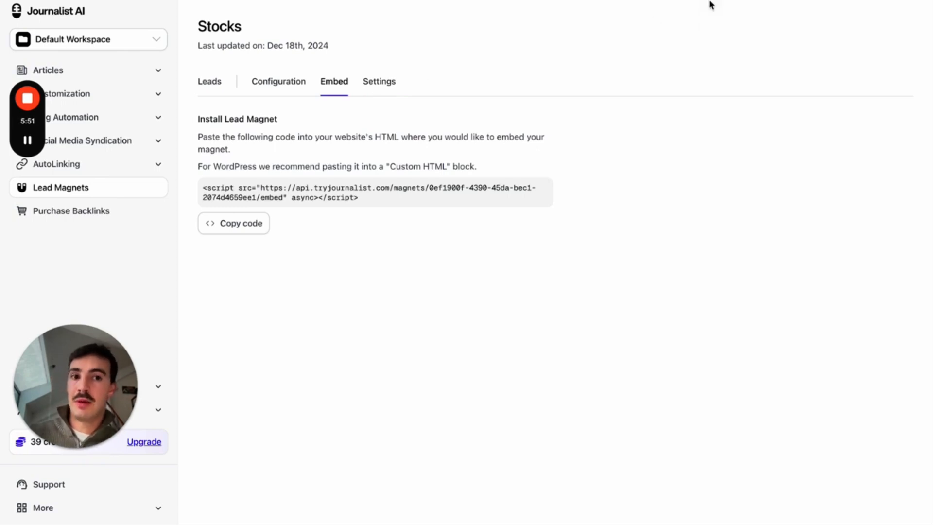
key("ctrl+Tab")
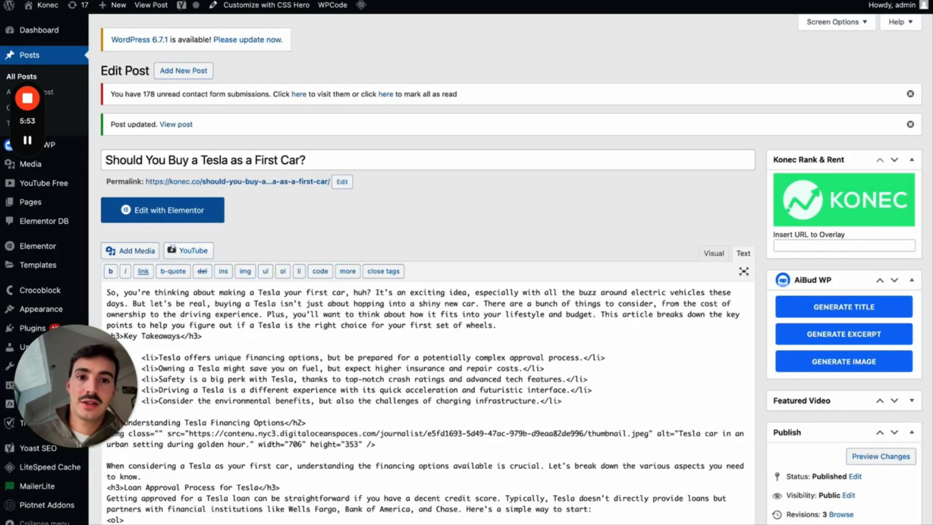
- Scroll through the published Tesla post down to the embedded investment box
key("ctrl+Tab")
scroll(598, 116, "up", 15)
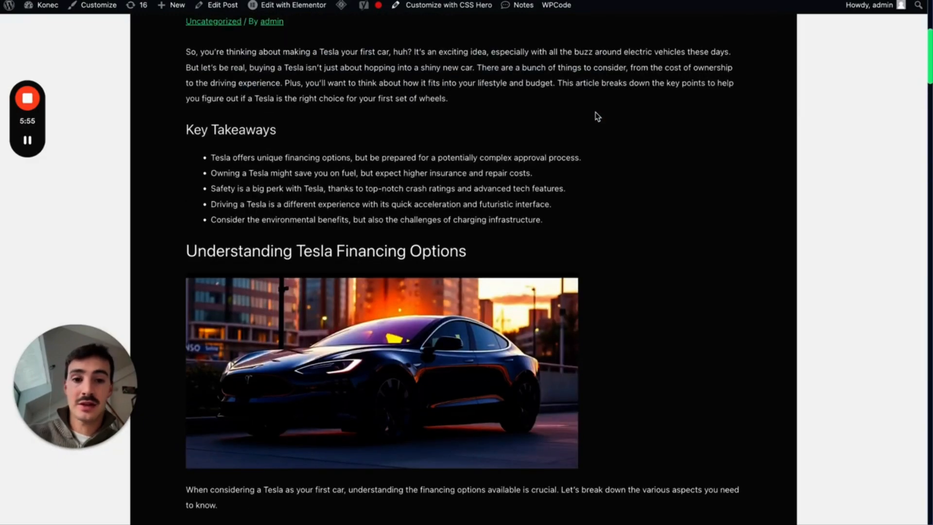
scroll(678, 143, "up", 4)
scroll(678, 143, "down", 6)
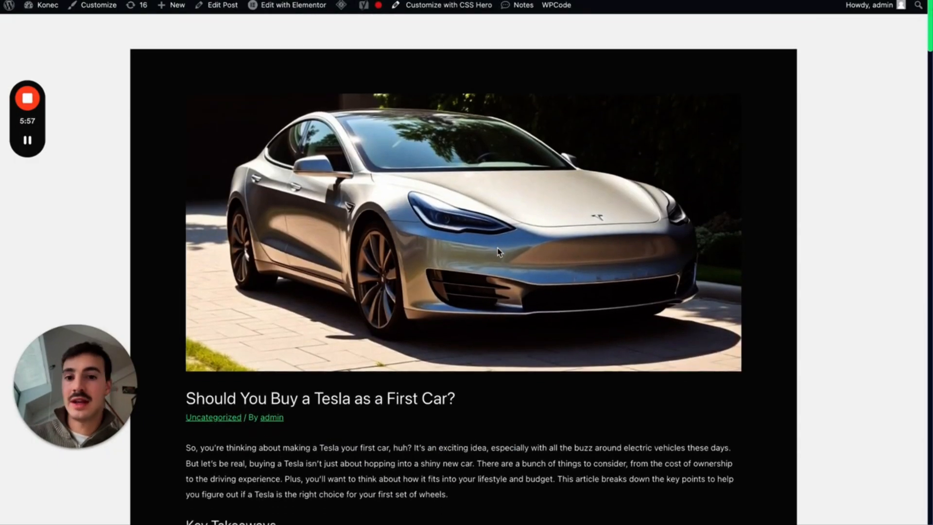
scroll(499, 252, "down", 7)
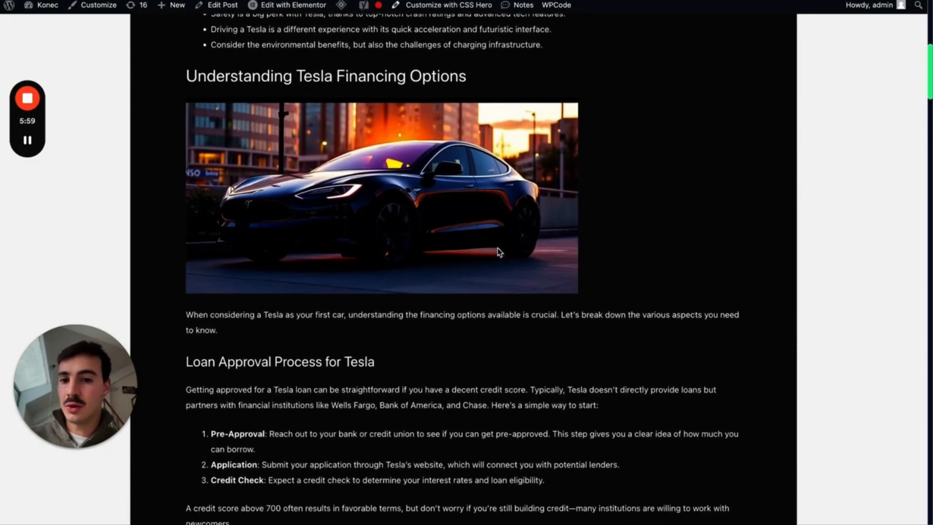
scroll(539, 222, "down", 15)
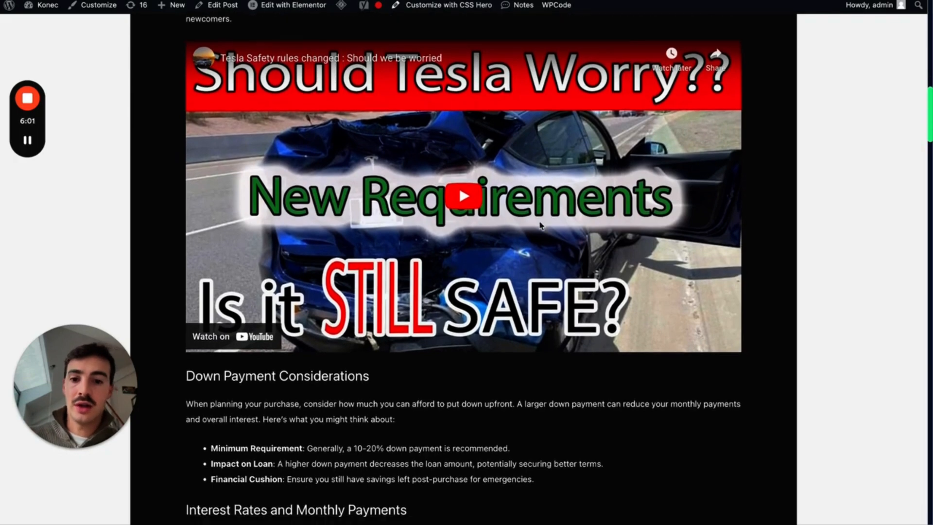
scroll(540, 225, "down", 7)
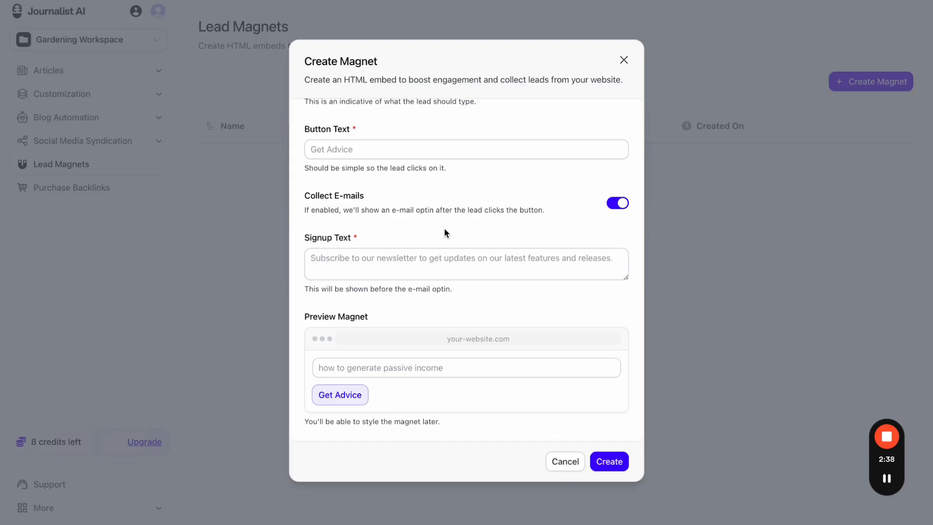
- Close the Create Magnet form unsaved and go to Purchase Backlinks under More
left_click(623, 60)
left_click(63, 509)
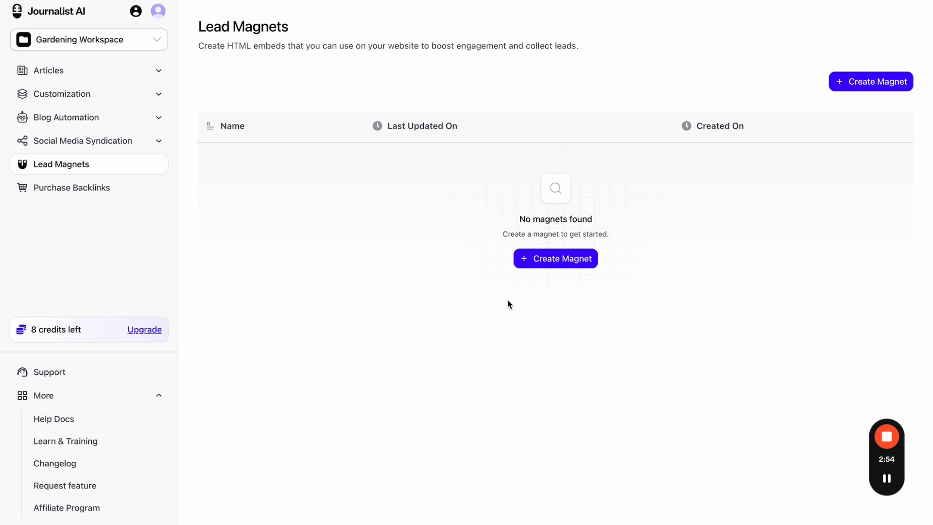
left_click(83, 188)
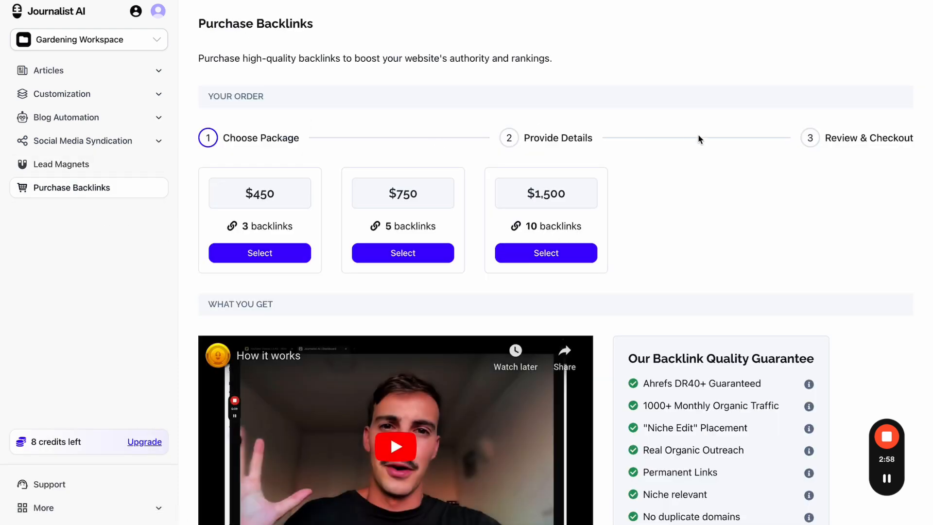
- Zoom out, play the How it works video, skip to 1:09, 1:58 and 1:28, then pause
key("ctrl+minus")
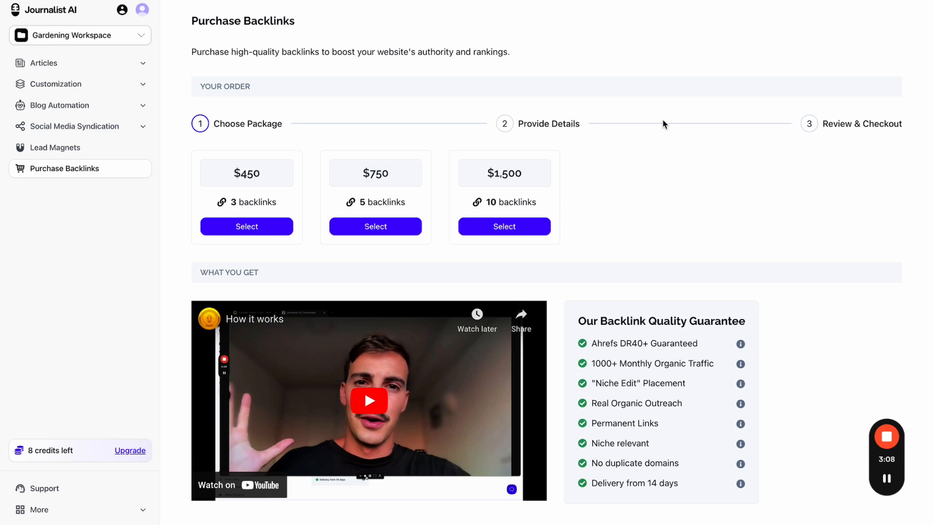
left_click(383, 408)
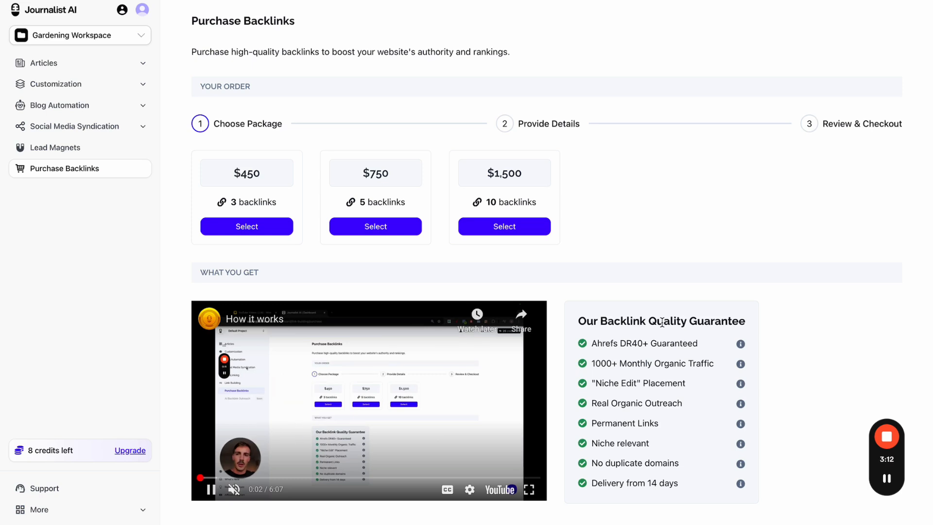
left_click(263, 478)
left_click(308, 478)
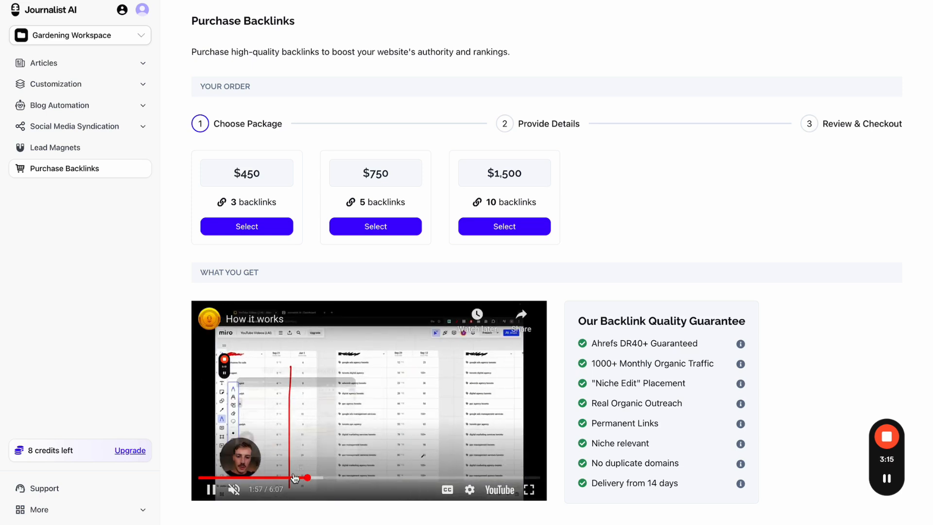
left_click(281, 477)
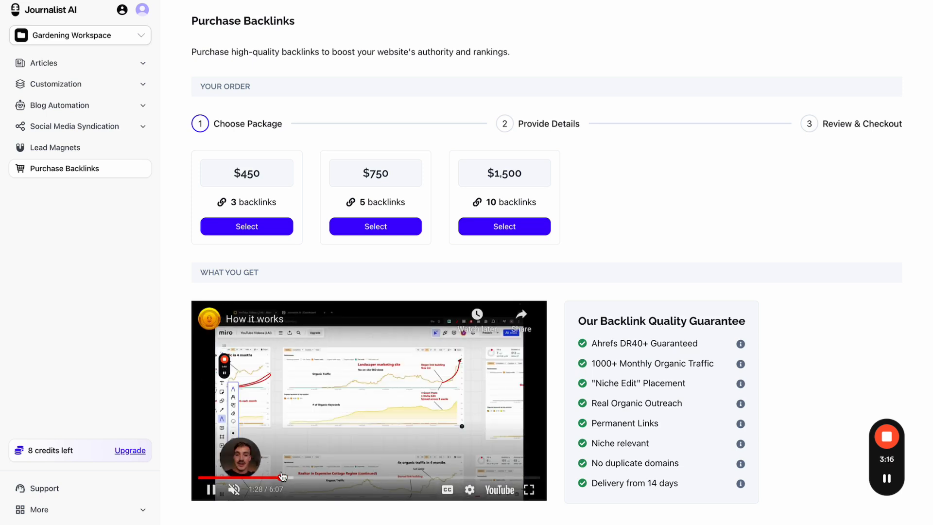
left_click(452, 405)
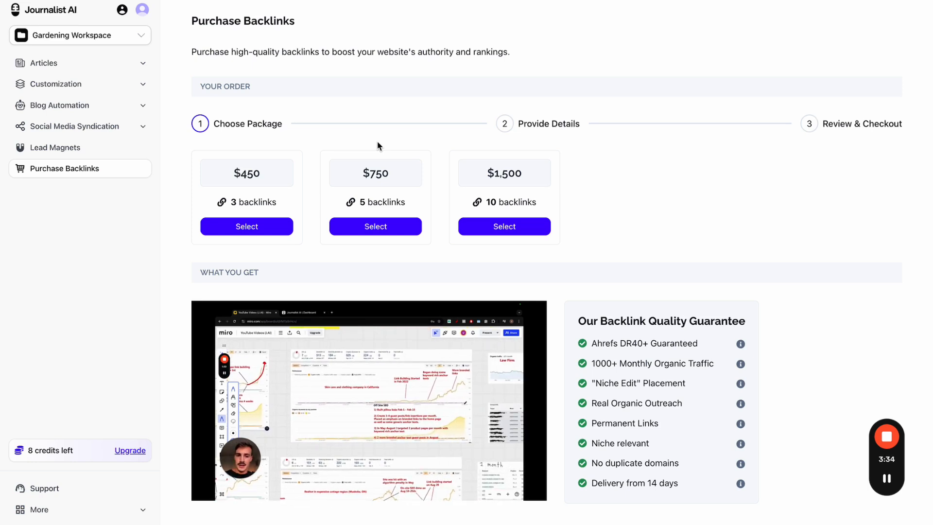
- Expand the More links and open, then close, the support chat
left_click(100, 508)
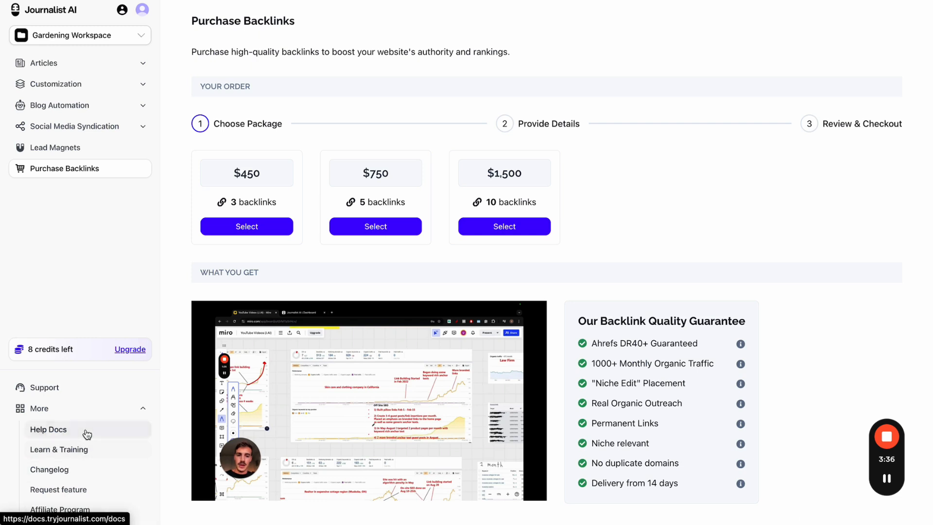
left_click(109, 399)
left_click(892, 147)
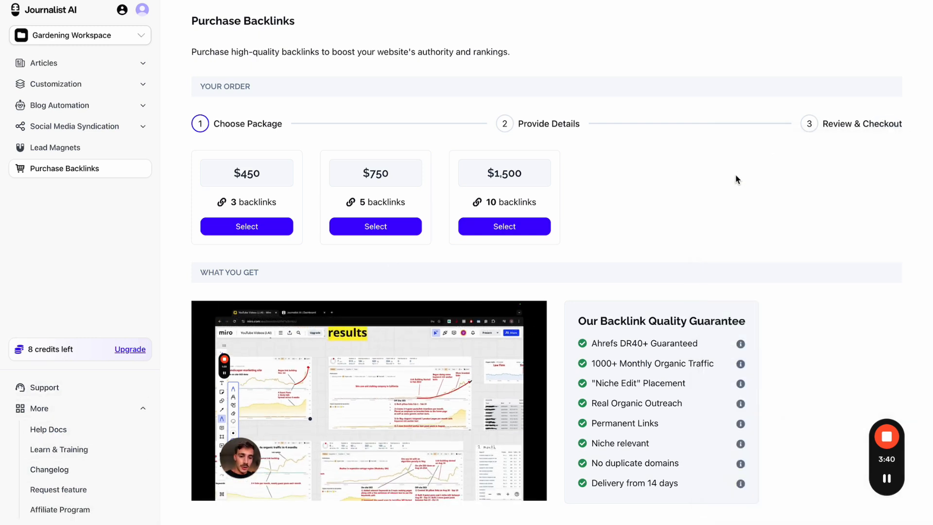